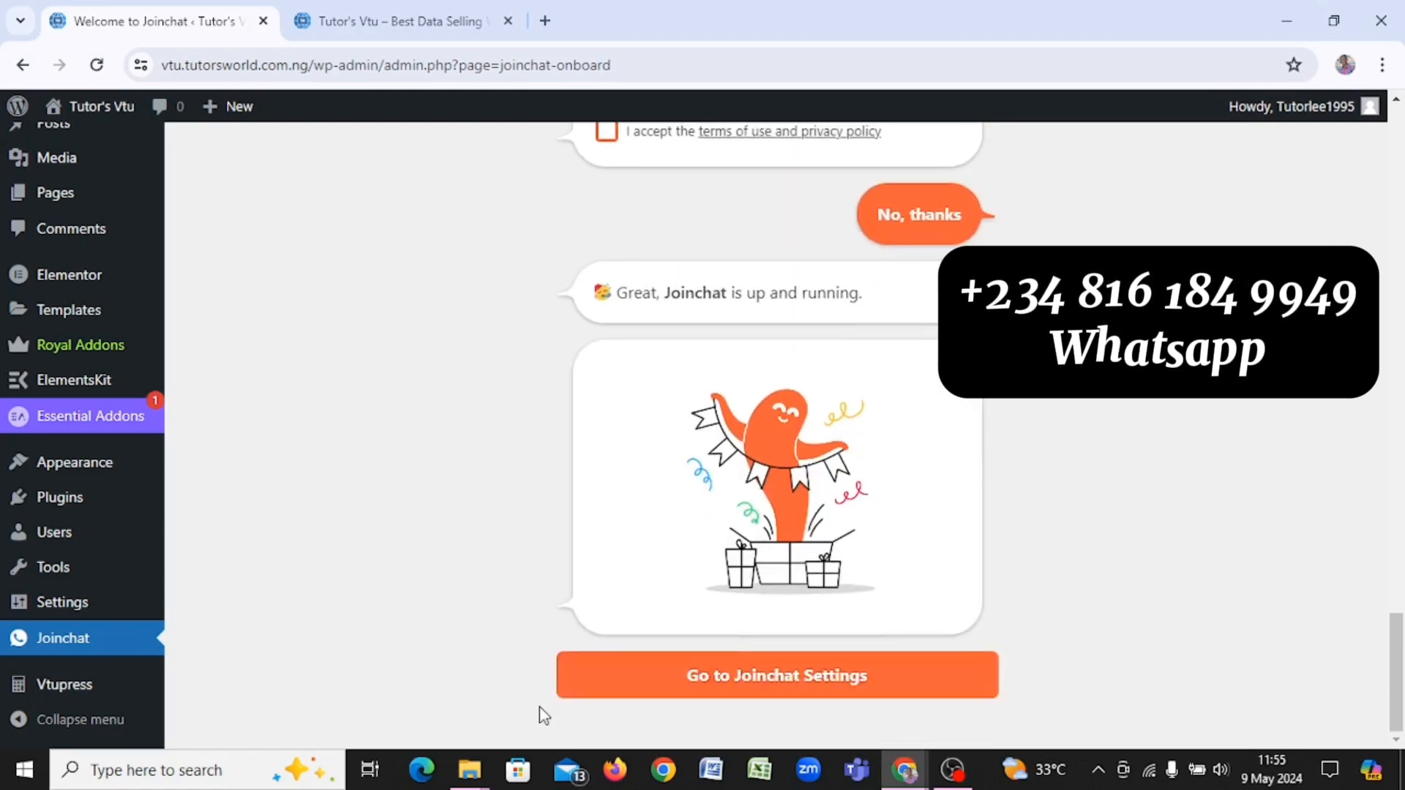
# Step: Finish Joinchat onboarding, reload the home page to confirm the WhatsApp button, then return to its settings
pyautogui.click(580, 685)
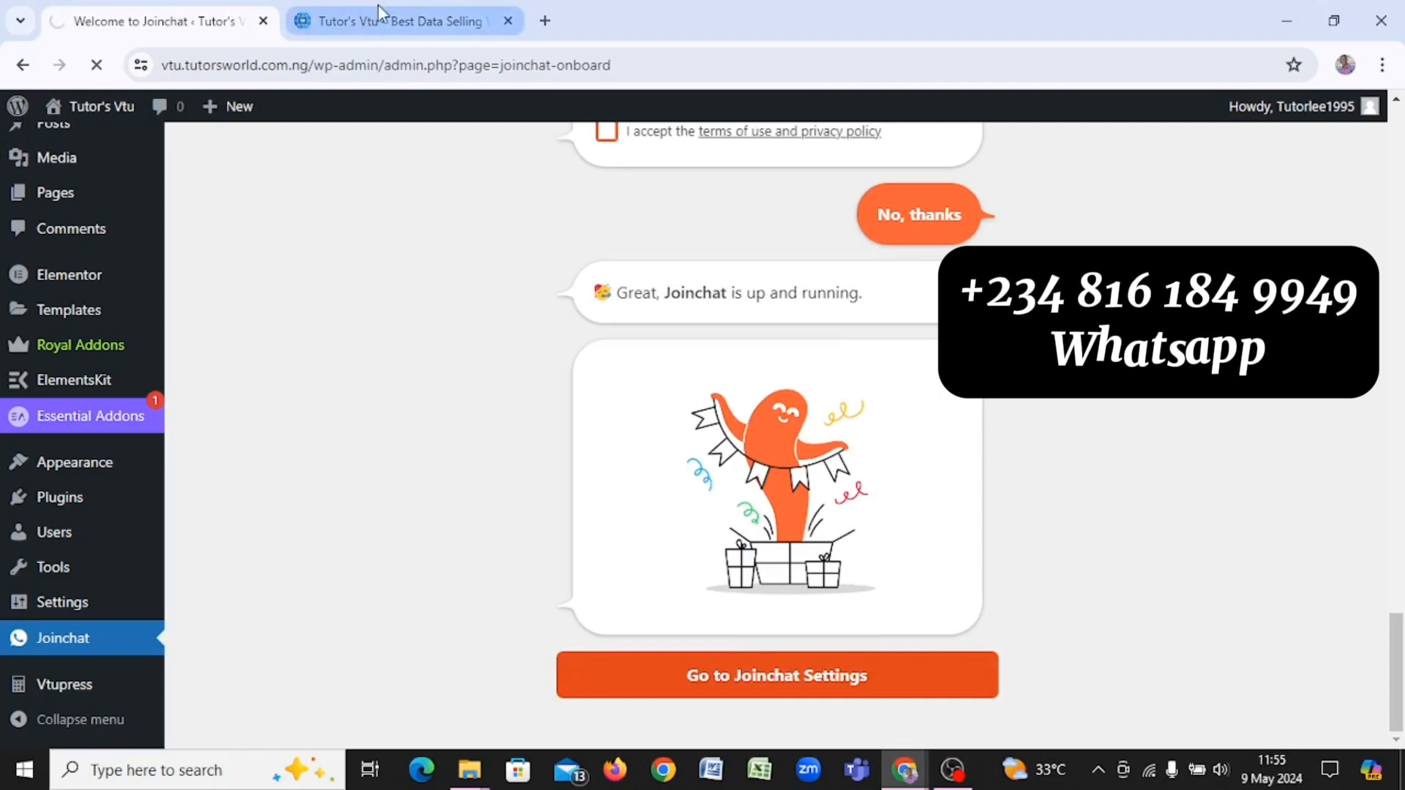
pyautogui.click(359, 22)
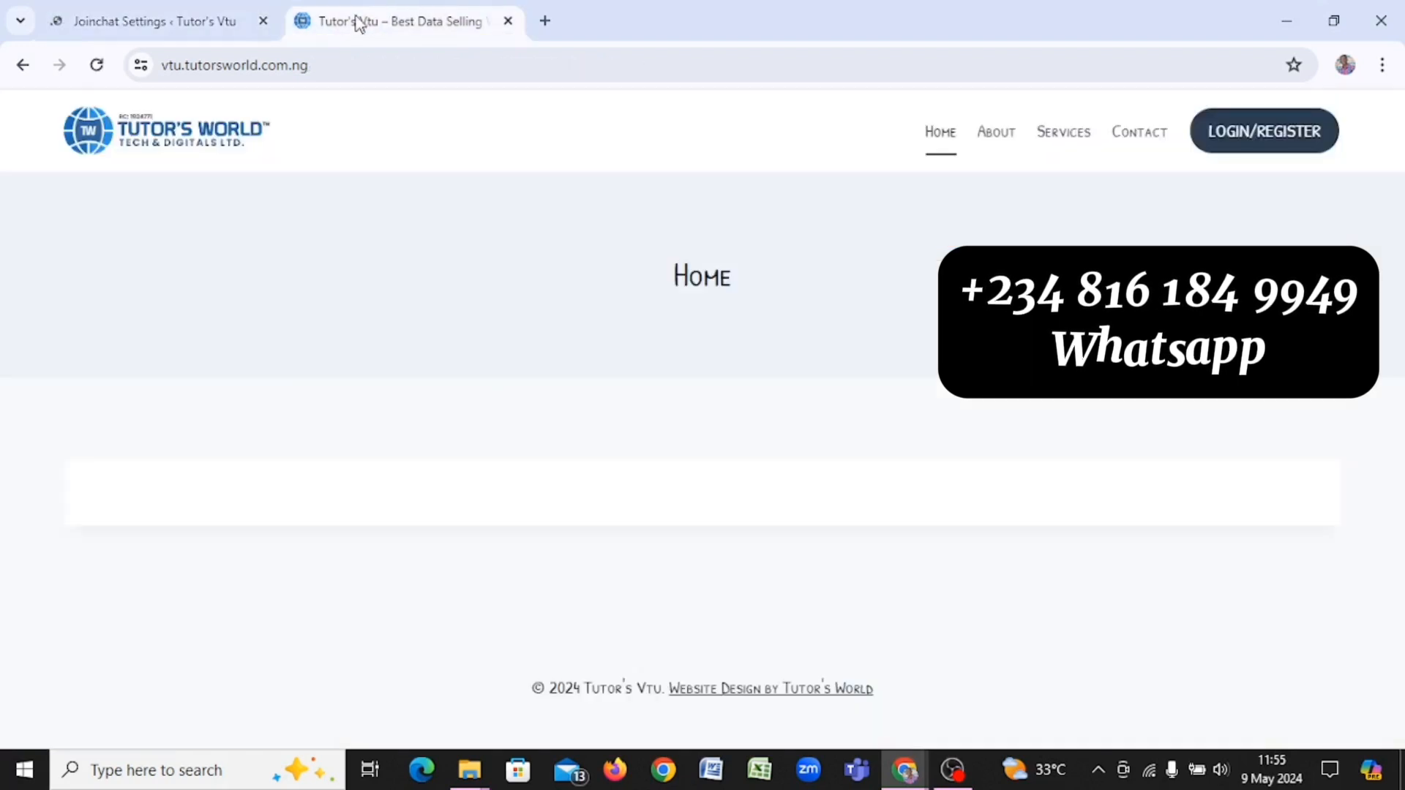
pyautogui.click(97, 65)
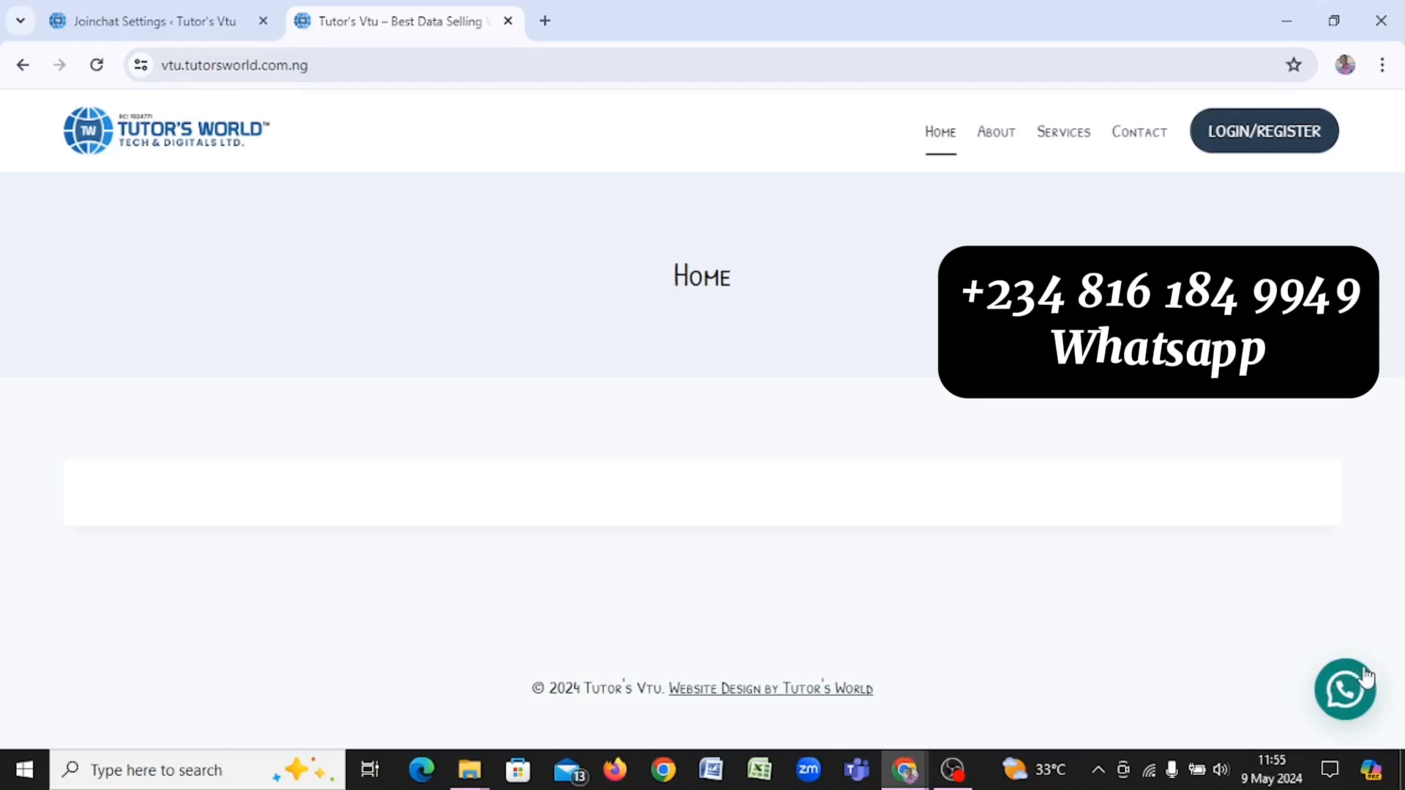
pyautogui.click(139, 27)
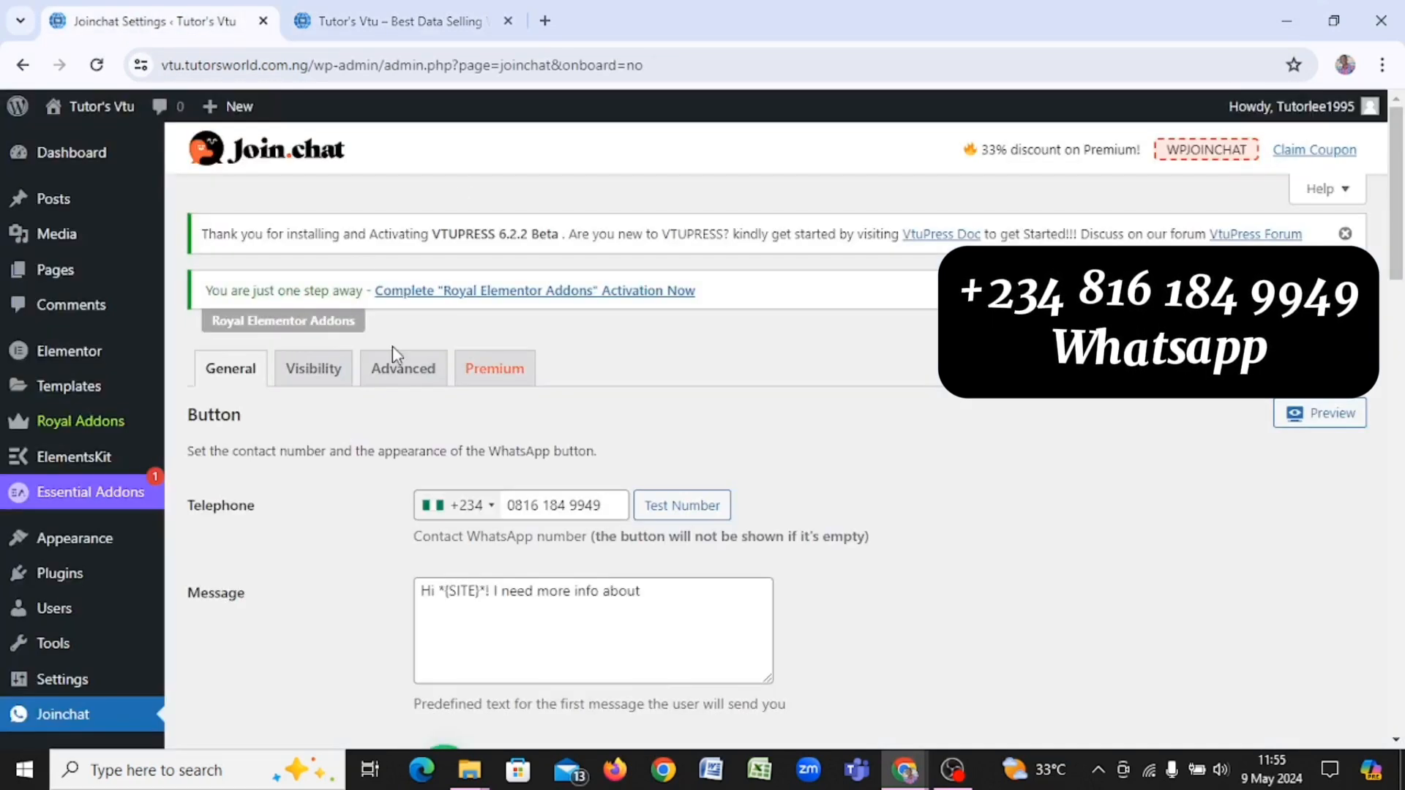
# Step: Set the Joinchat Position on Screen to Left
pyautogui.scroll(-3, 392, 345)
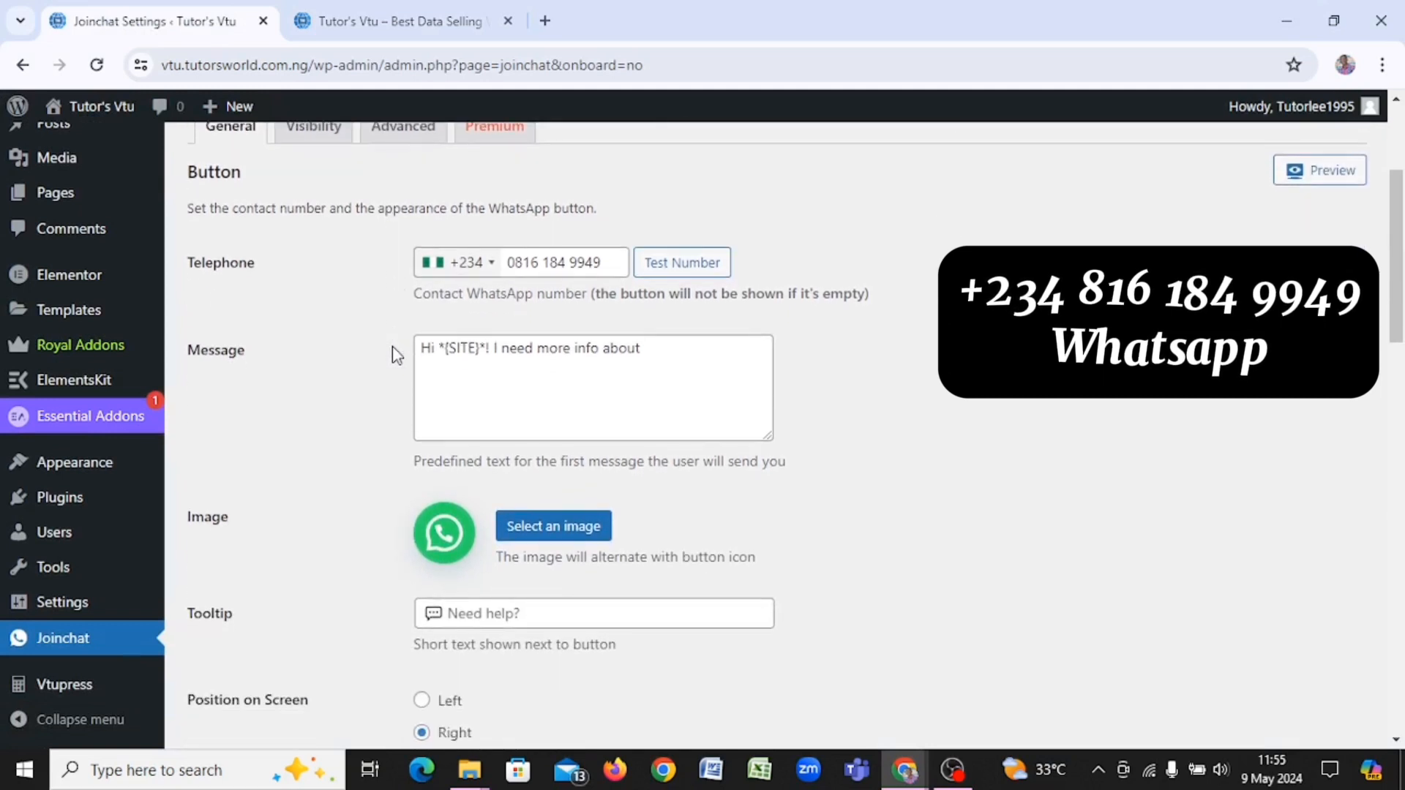
pyautogui.scroll(-2, 577, 323)
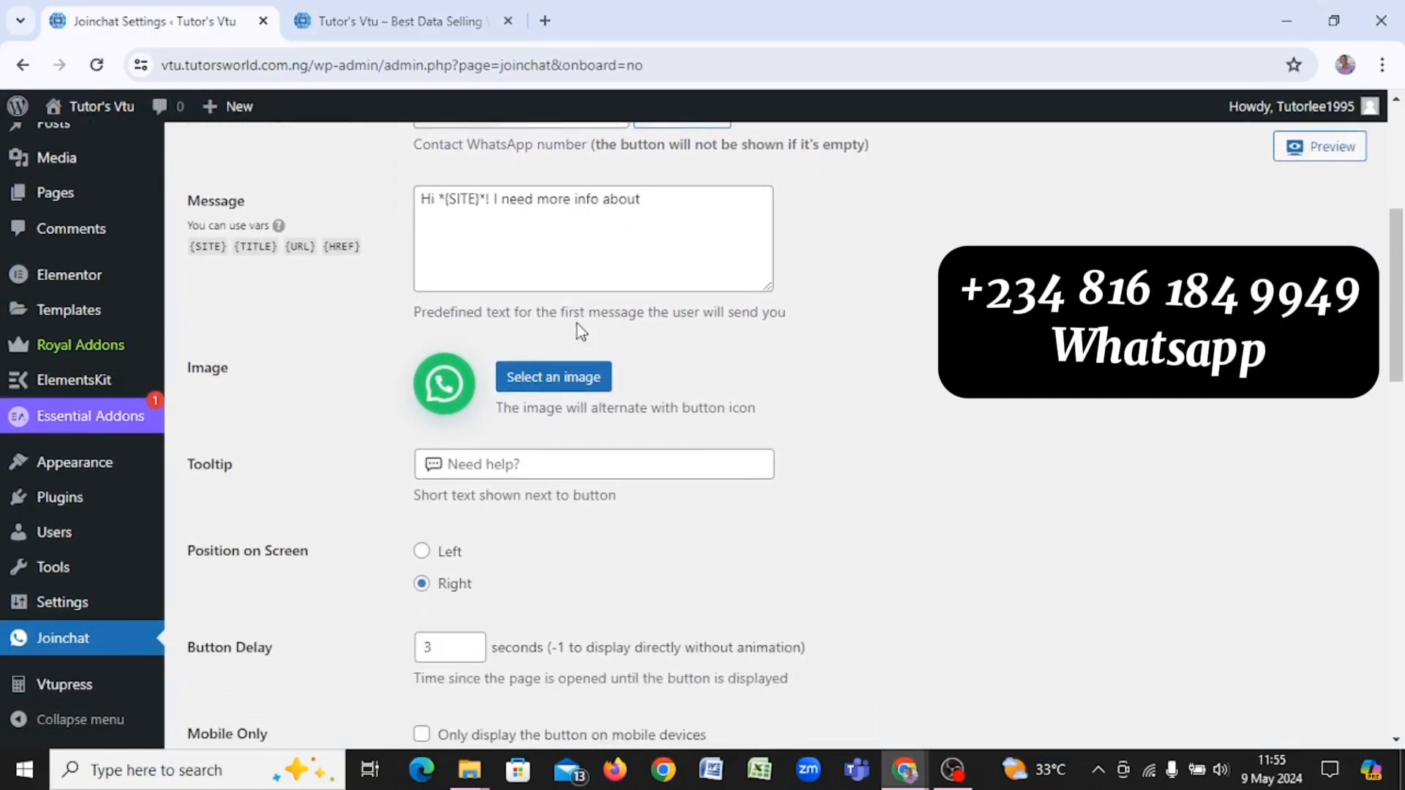
pyautogui.scroll(-1, 576, 323)
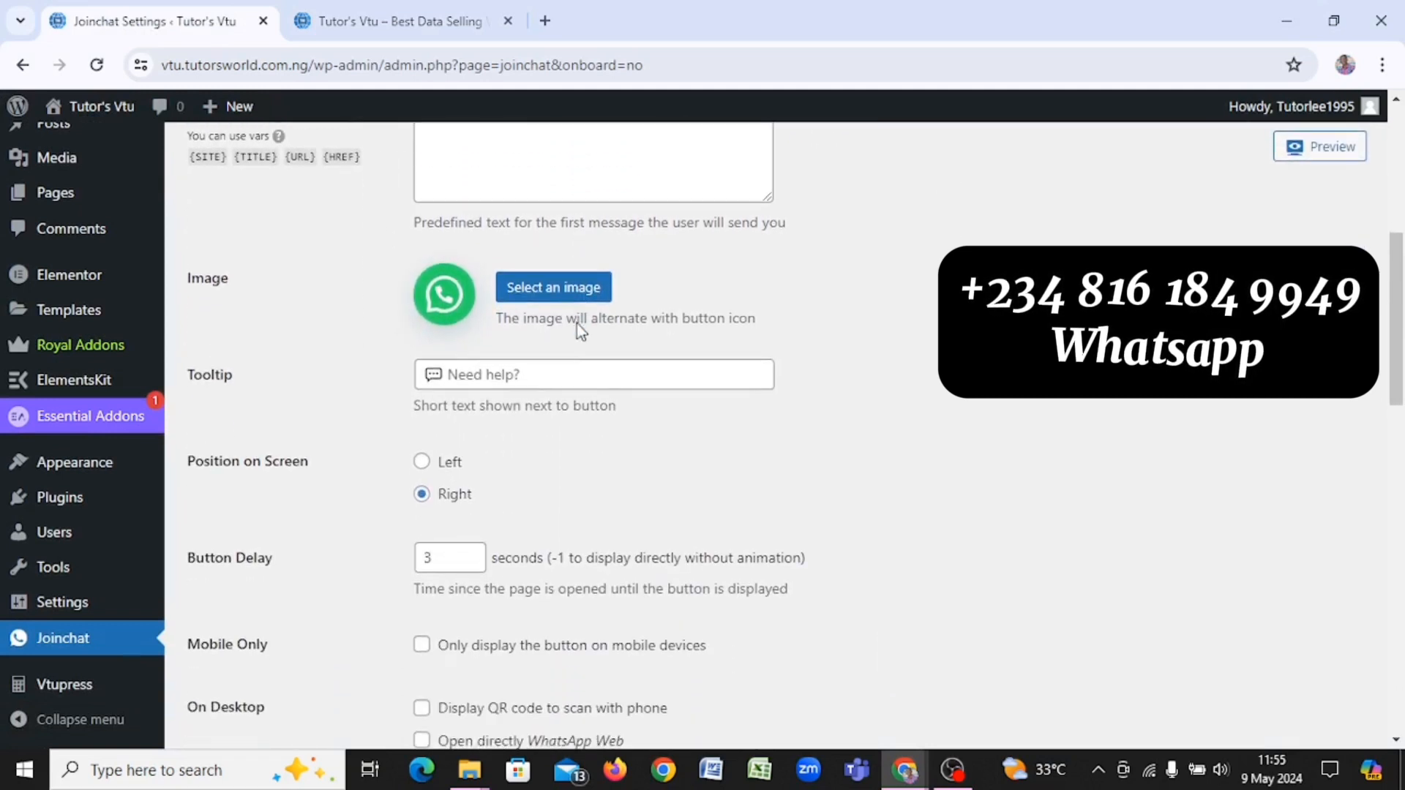
pyautogui.click(420, 461)
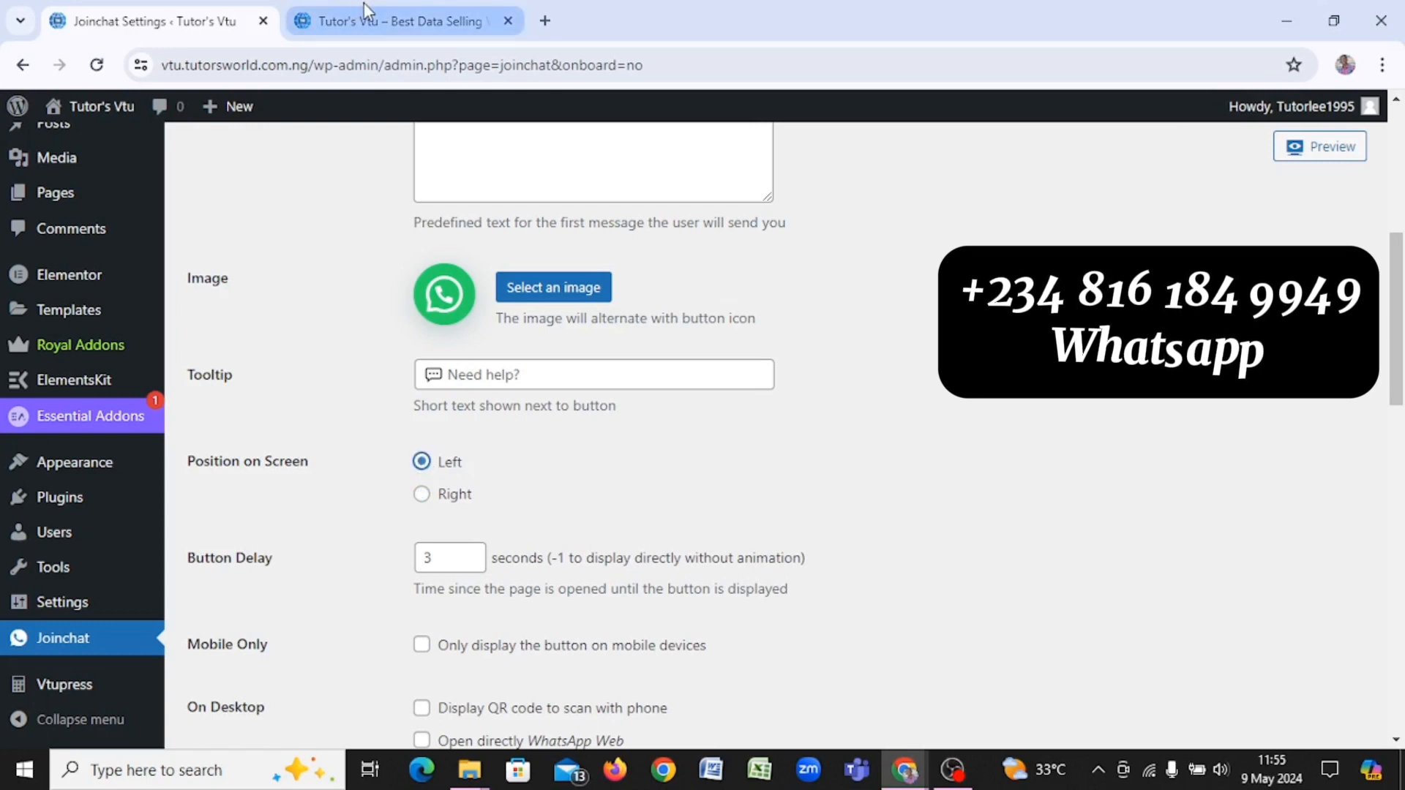
pyautogui.click(363, 3)
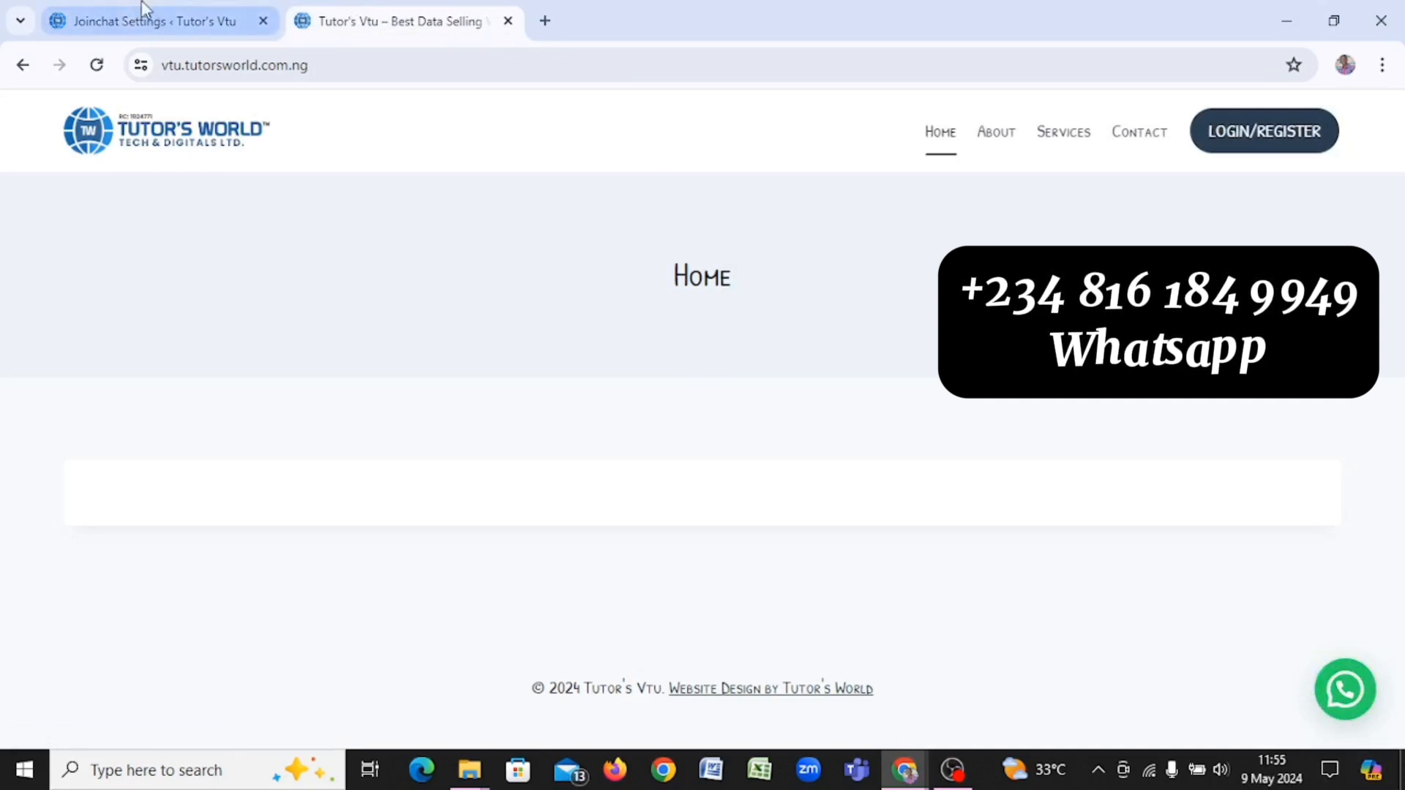
pyautogui.moveTo(106, 27); pyautogui.dragTo(139, 19)
# Step: Set the Joinchat Button Delay to 0 seconds and reload the home page to check it
pyautogui.scroll(-3, 351, 366)
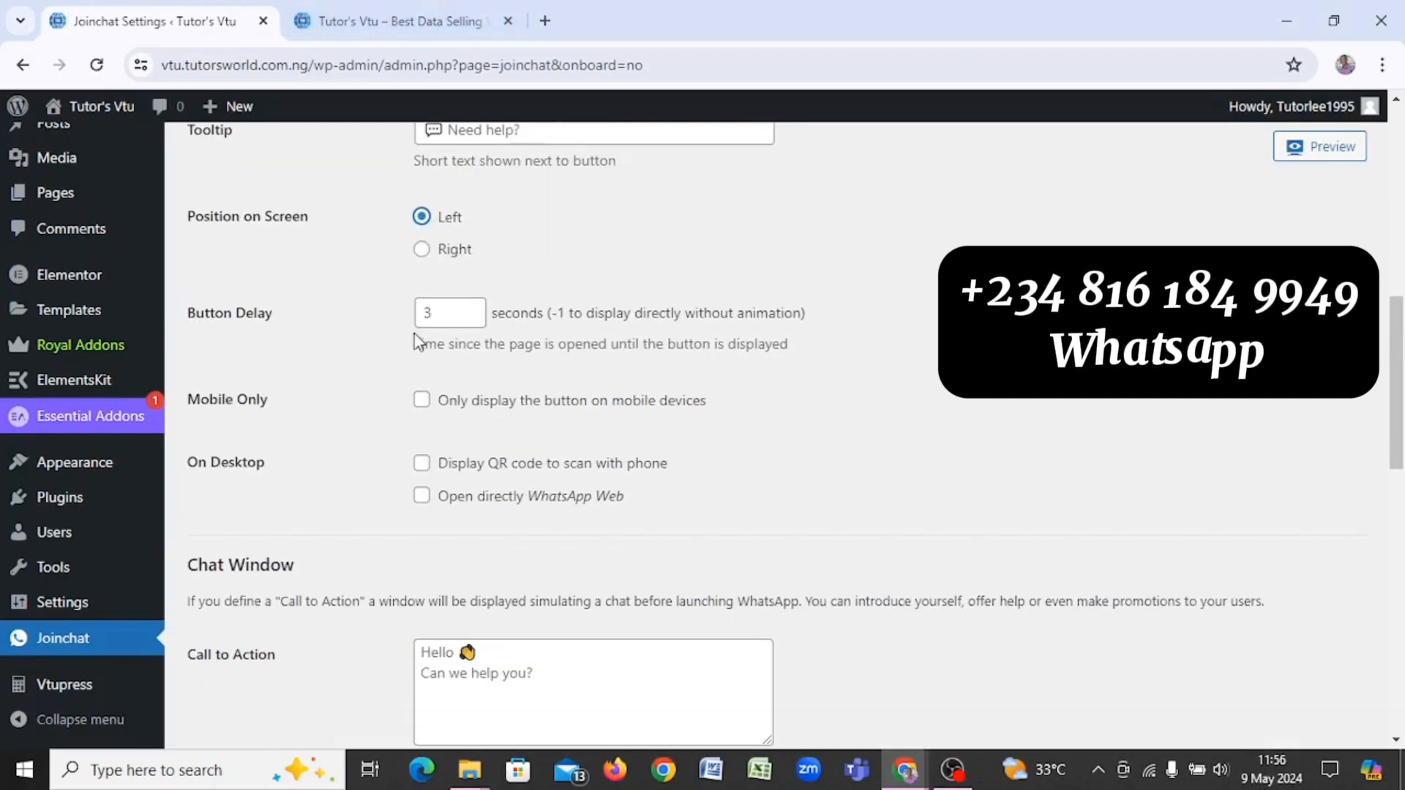
pyautogui.tripleClick(469, 320)
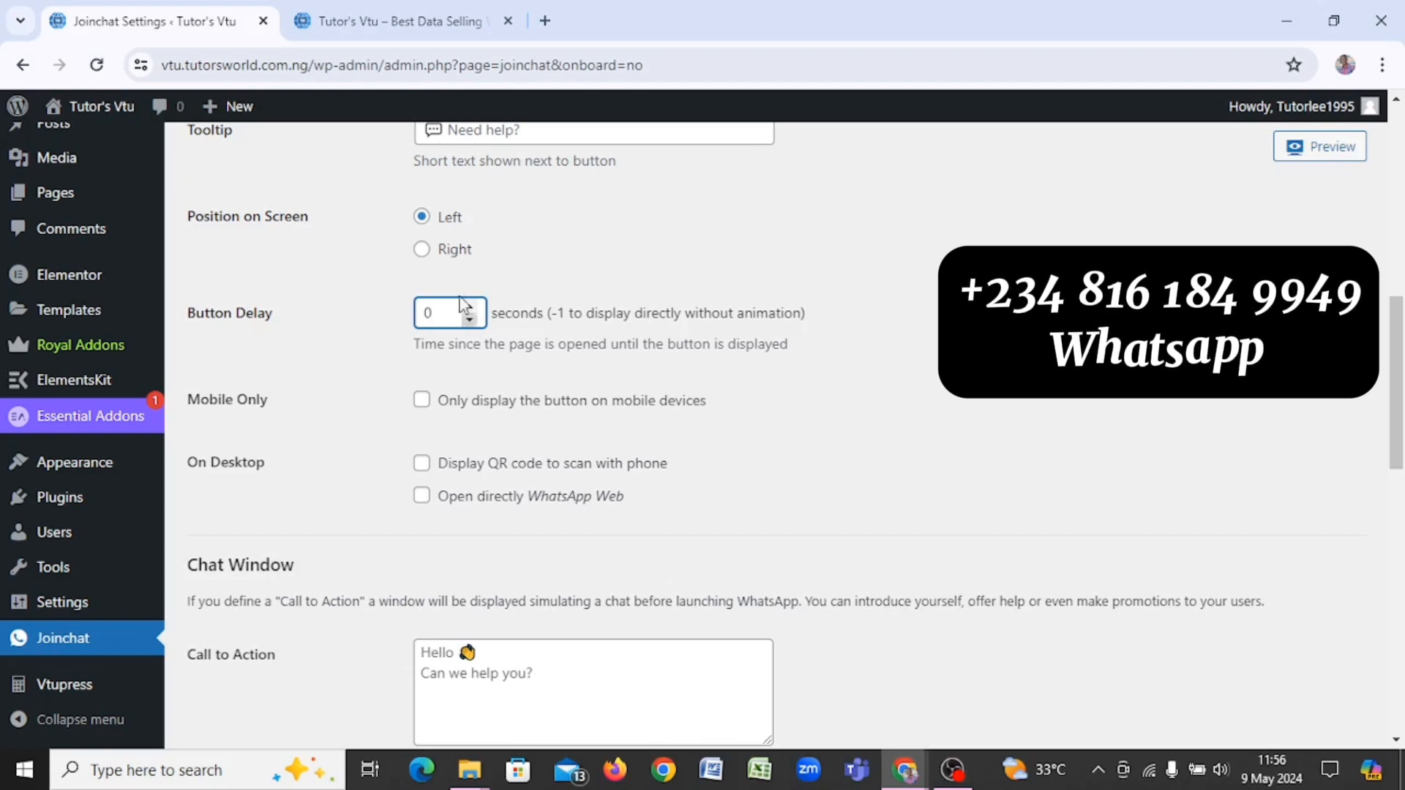
pyautogui.click(376, 28)
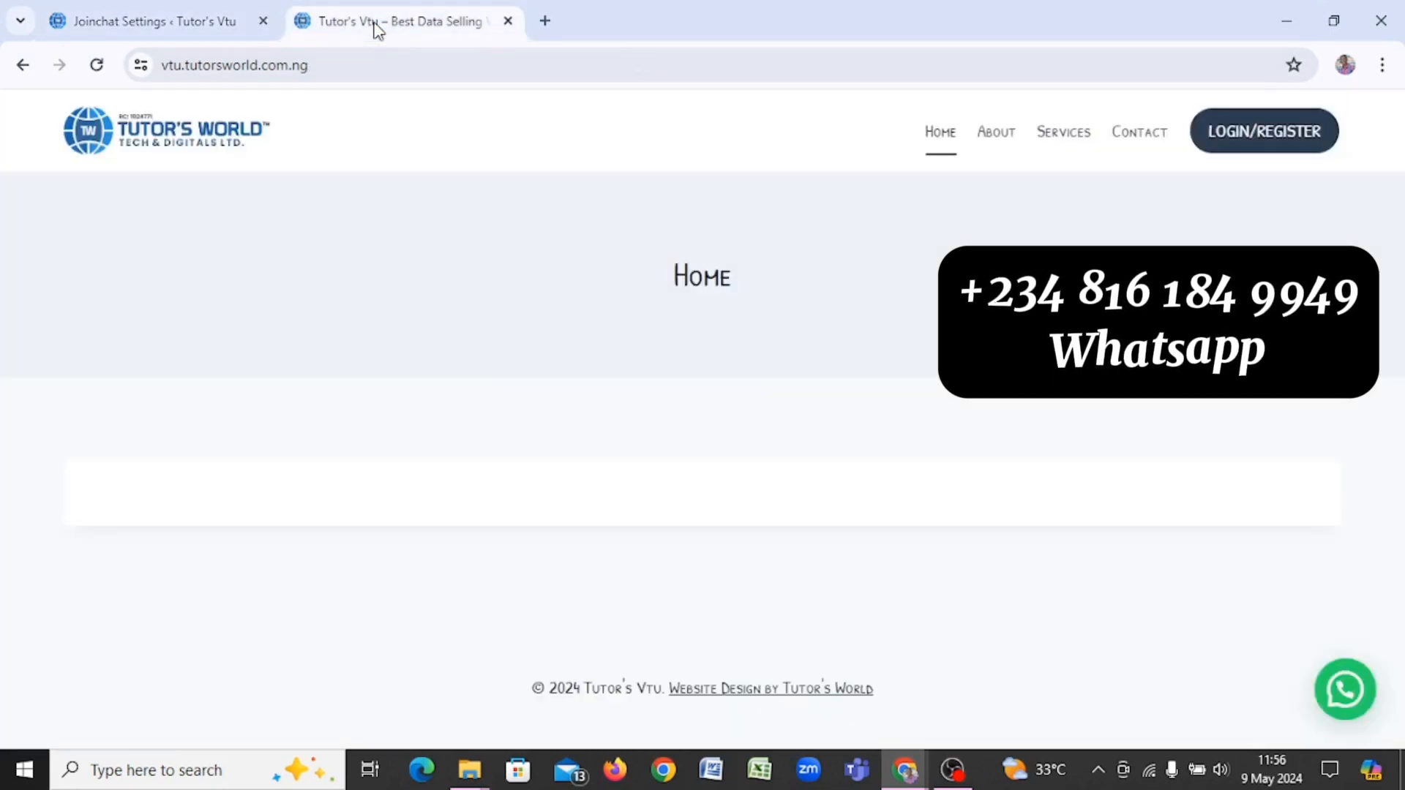
pyautogui.click(97, 65)
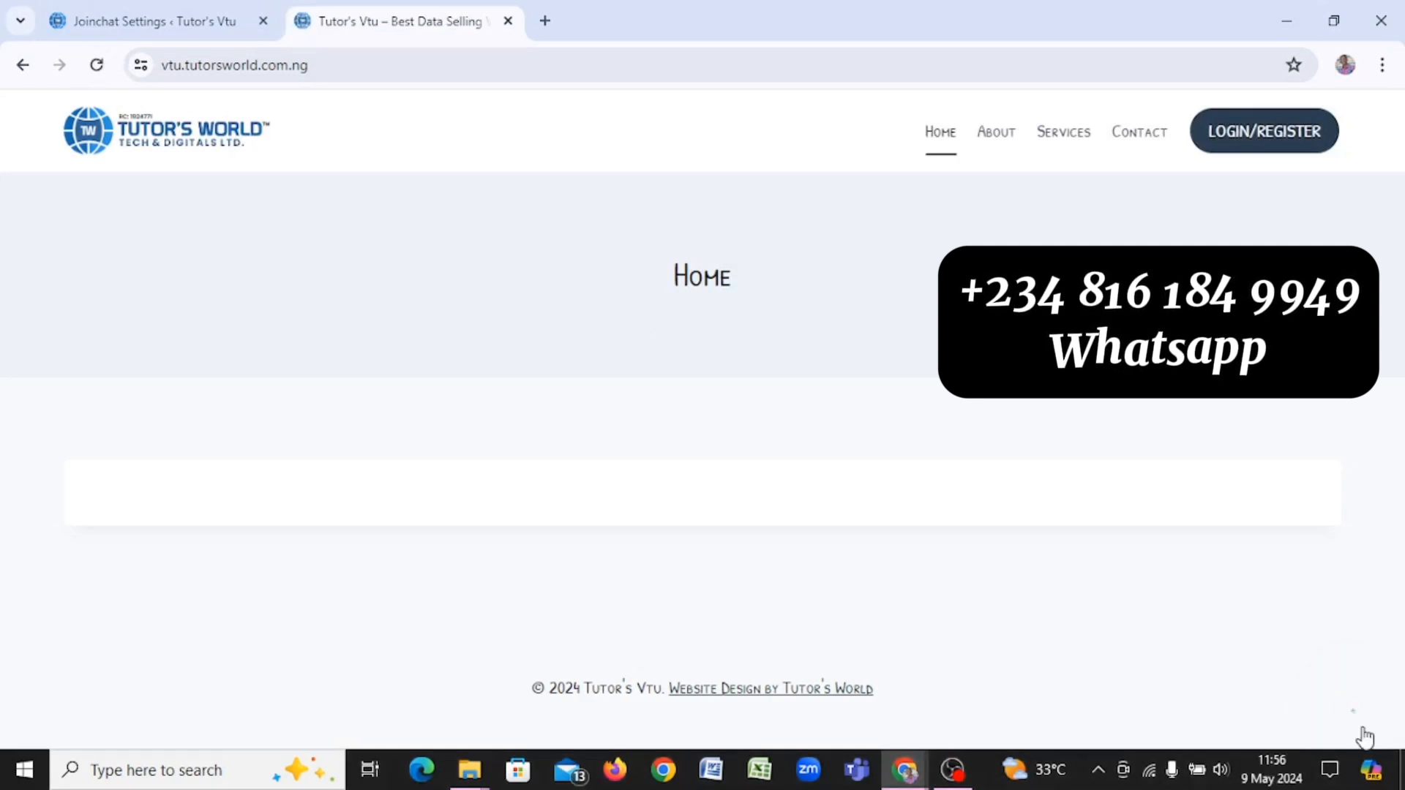
# Step: Enable the Joinchat option Open directly WhatsApp Web
pyautogui.click(63, 9)
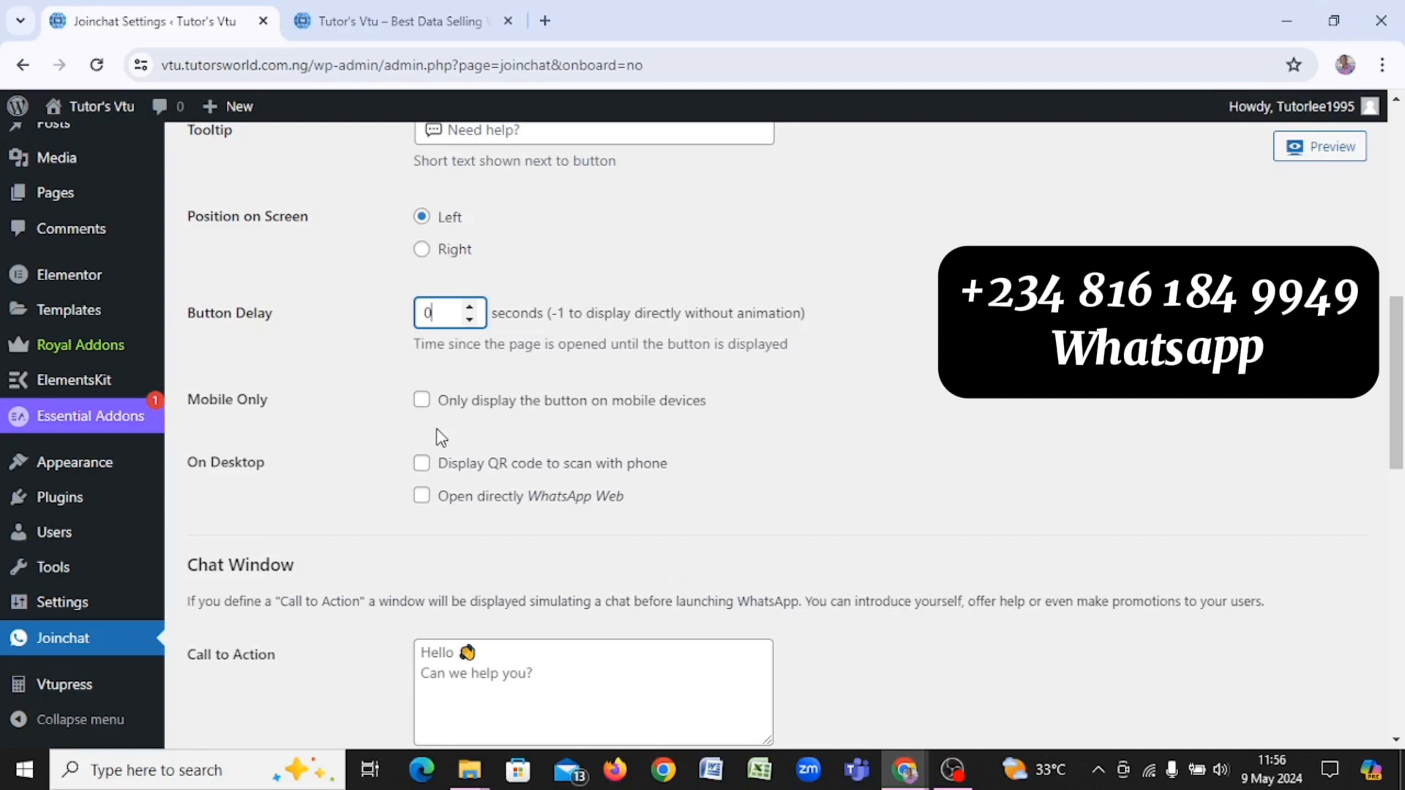
pyautogui.scroll(-2, 447, 448)
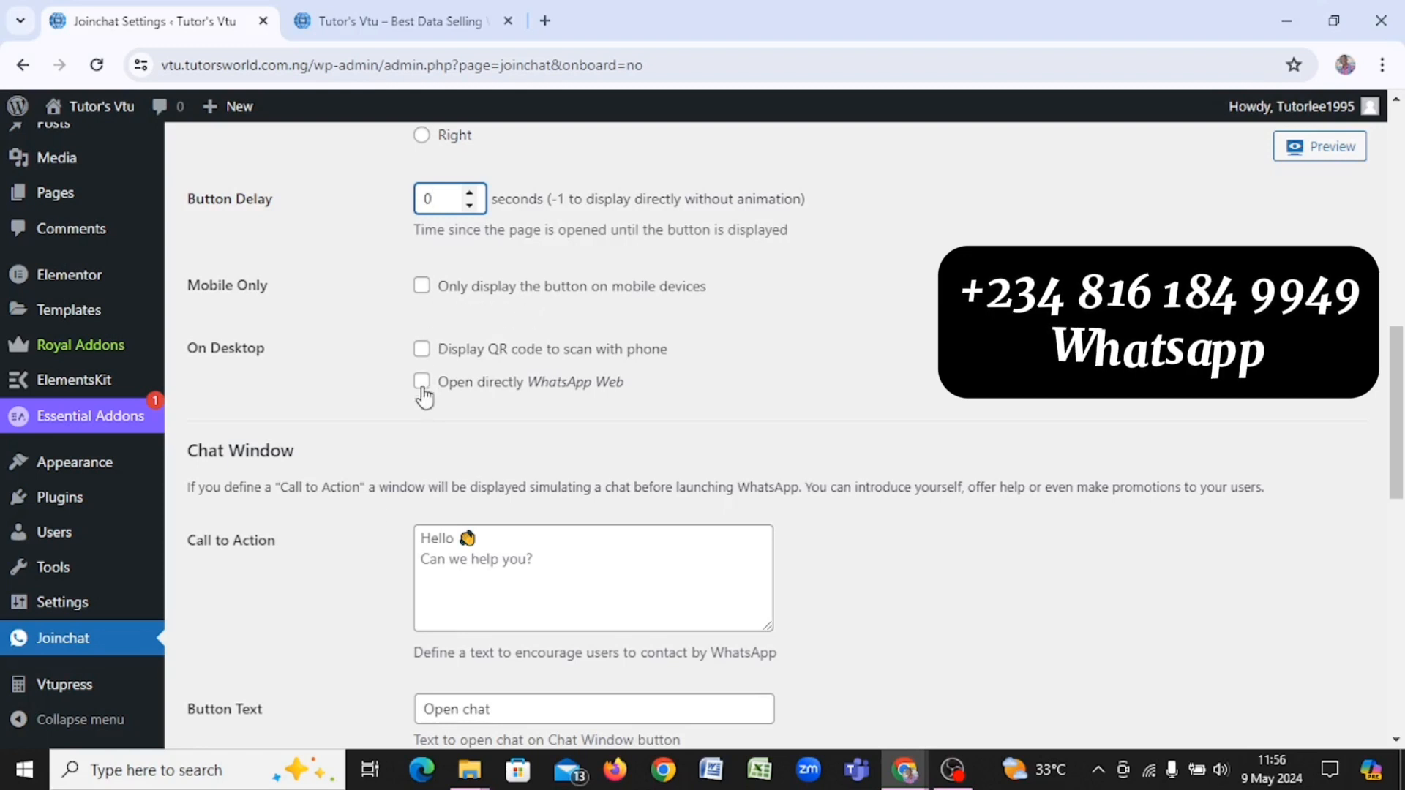
pyautogui.scroll(-2, 409, 412)
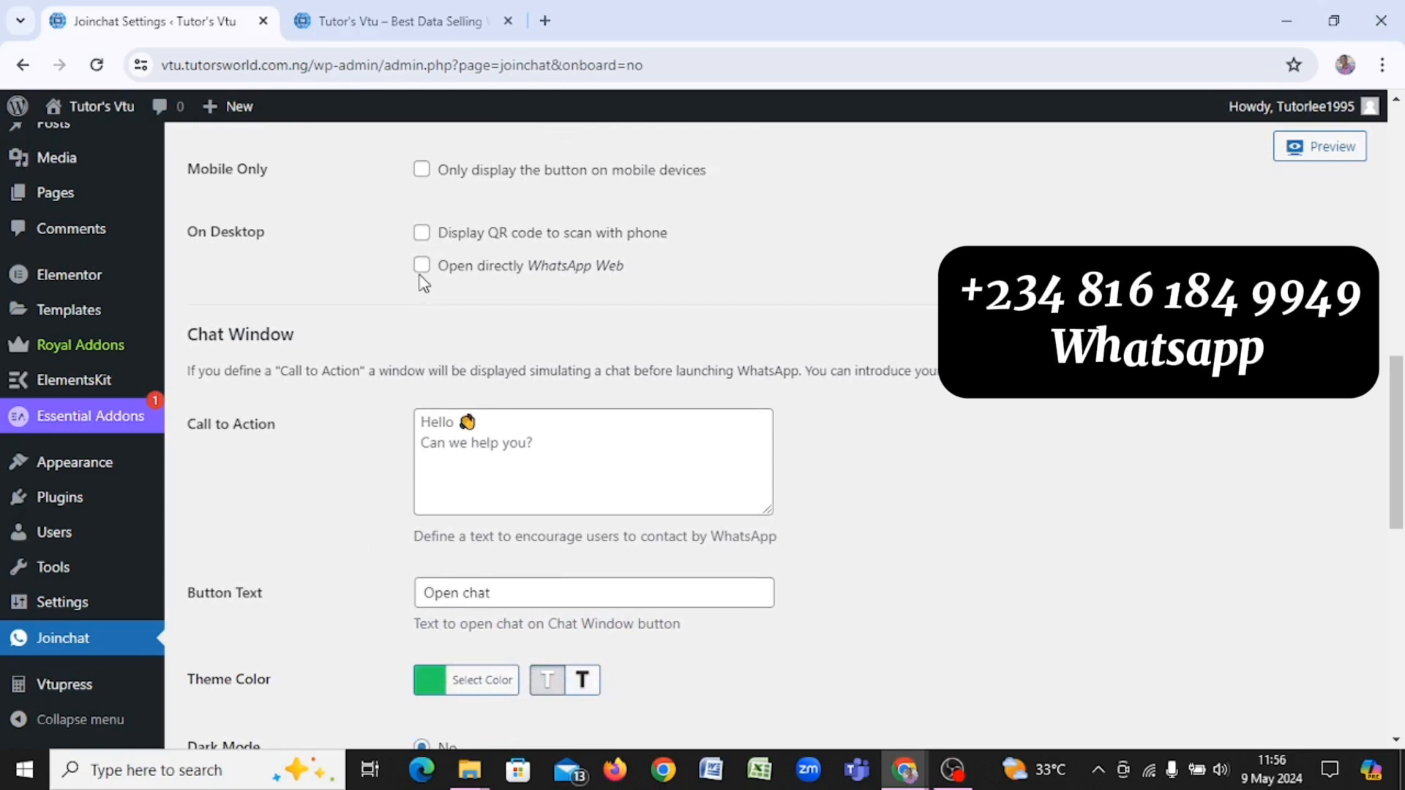
pyautogui.click(422, 267)
# Step: Set Dark Mode to Auto and Header to WhatsApp Logo, then save the Joinchat settings
pyautogui.scroll(-4, 423, 275)
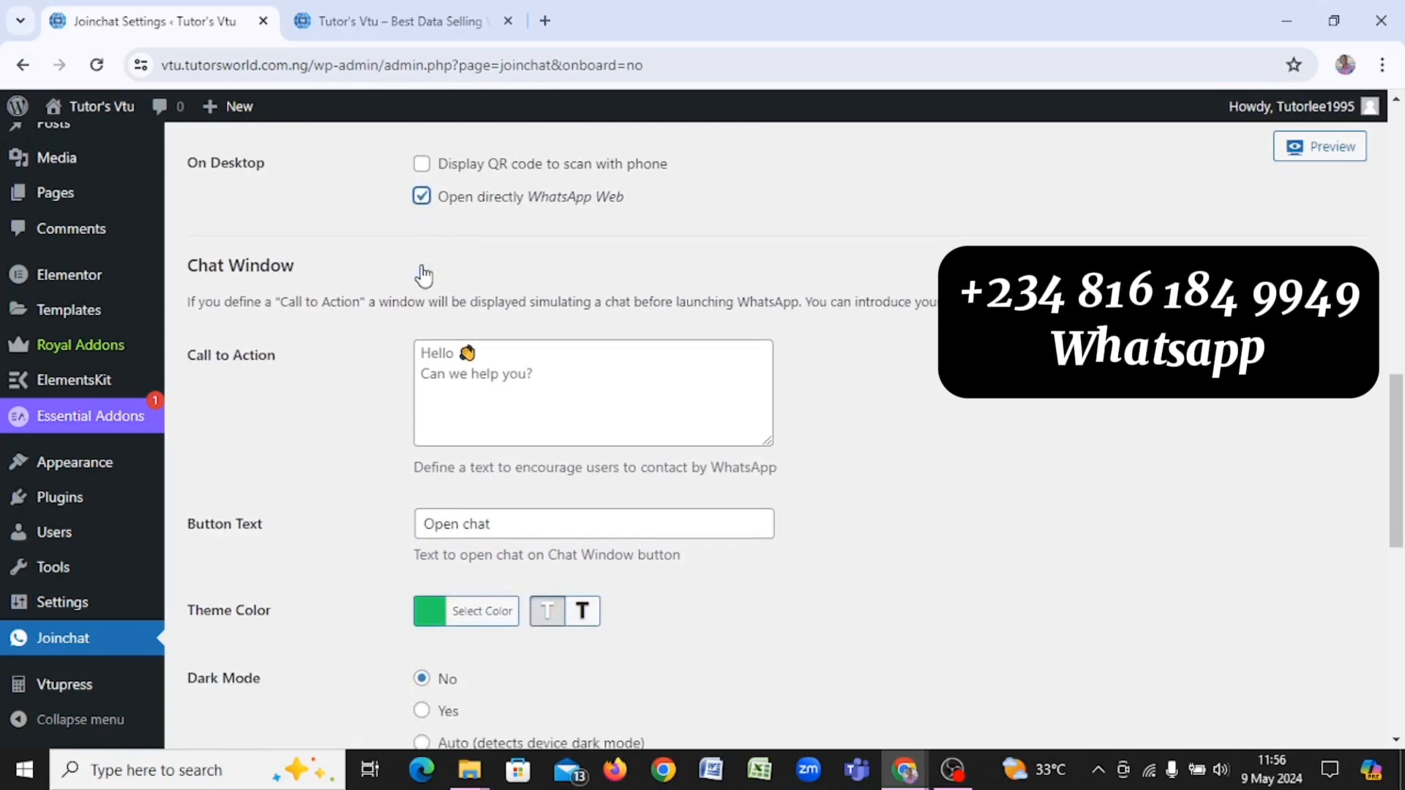
pyautogui.scroll(-1, 423, 263)
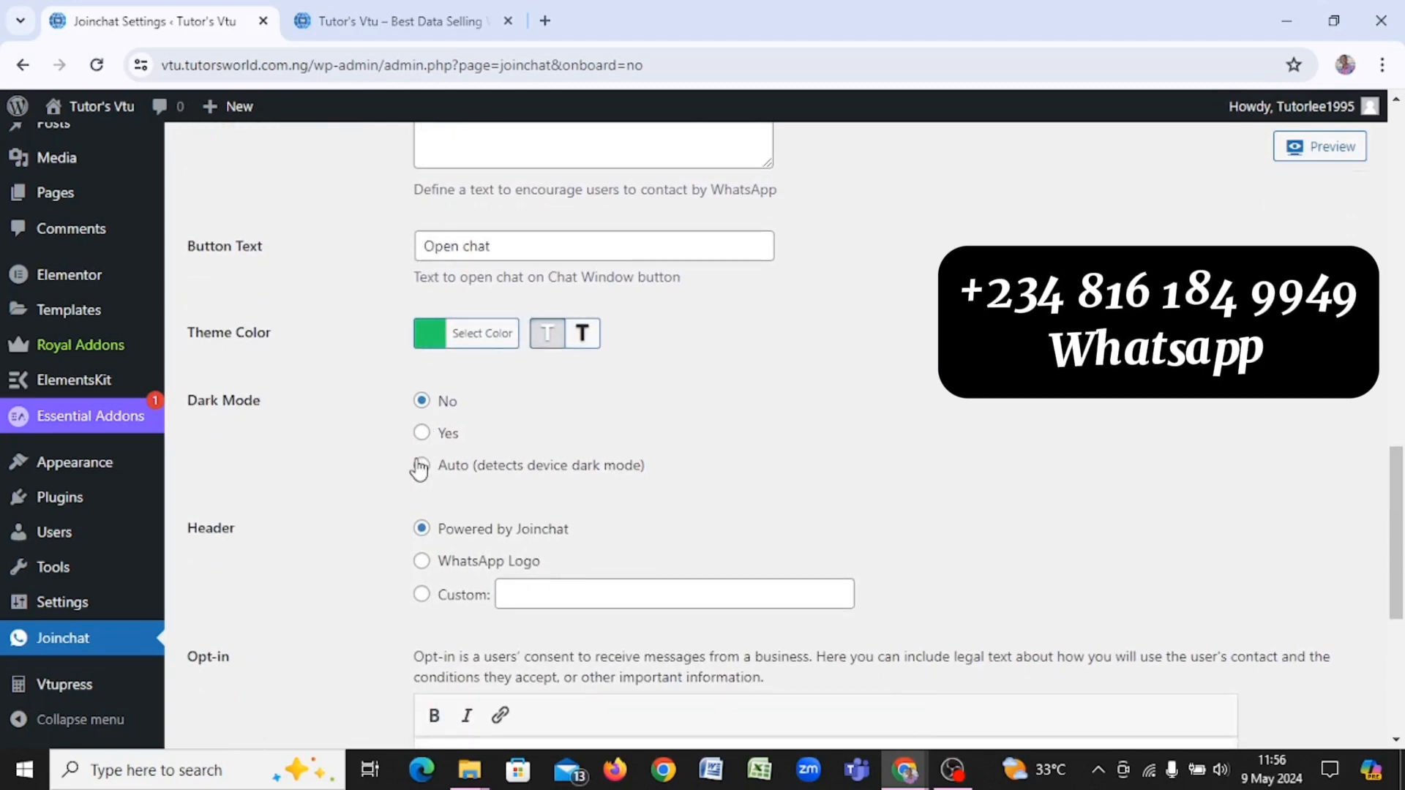
pyautogui.click(421, 467)
pyautogui.scroll(-3, 421, 479)
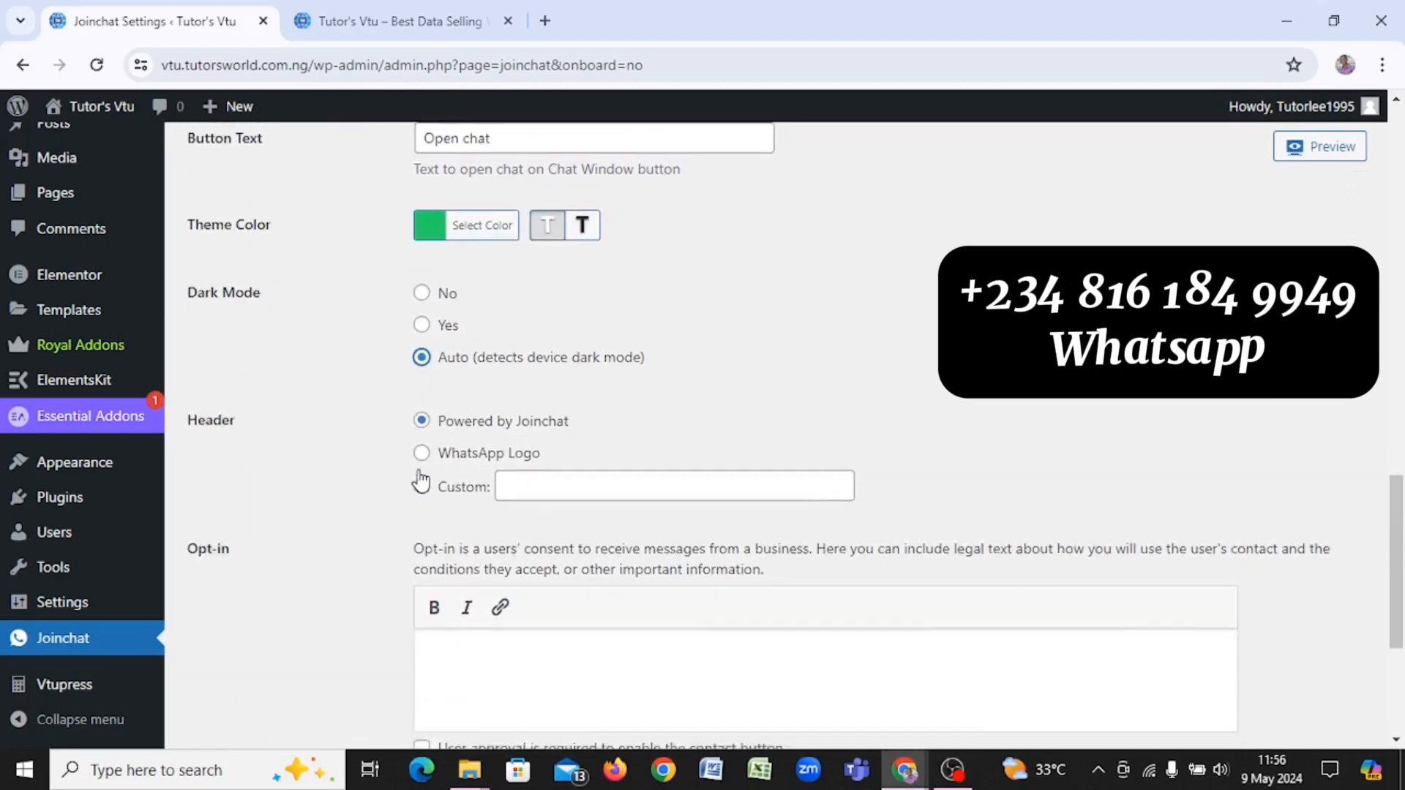
pyautogui.click(423, 357)
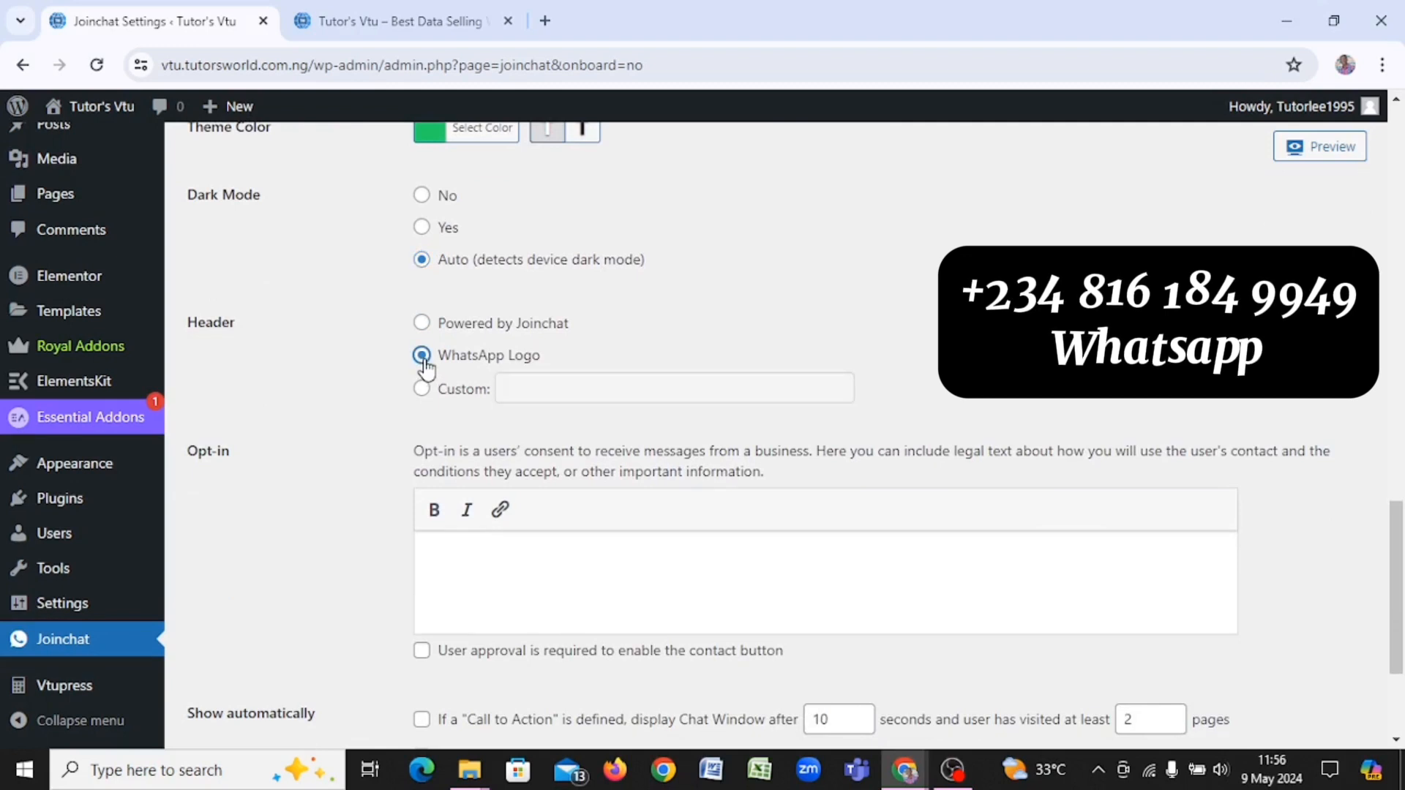
pyautogui.scroll(-3, 425, 366)
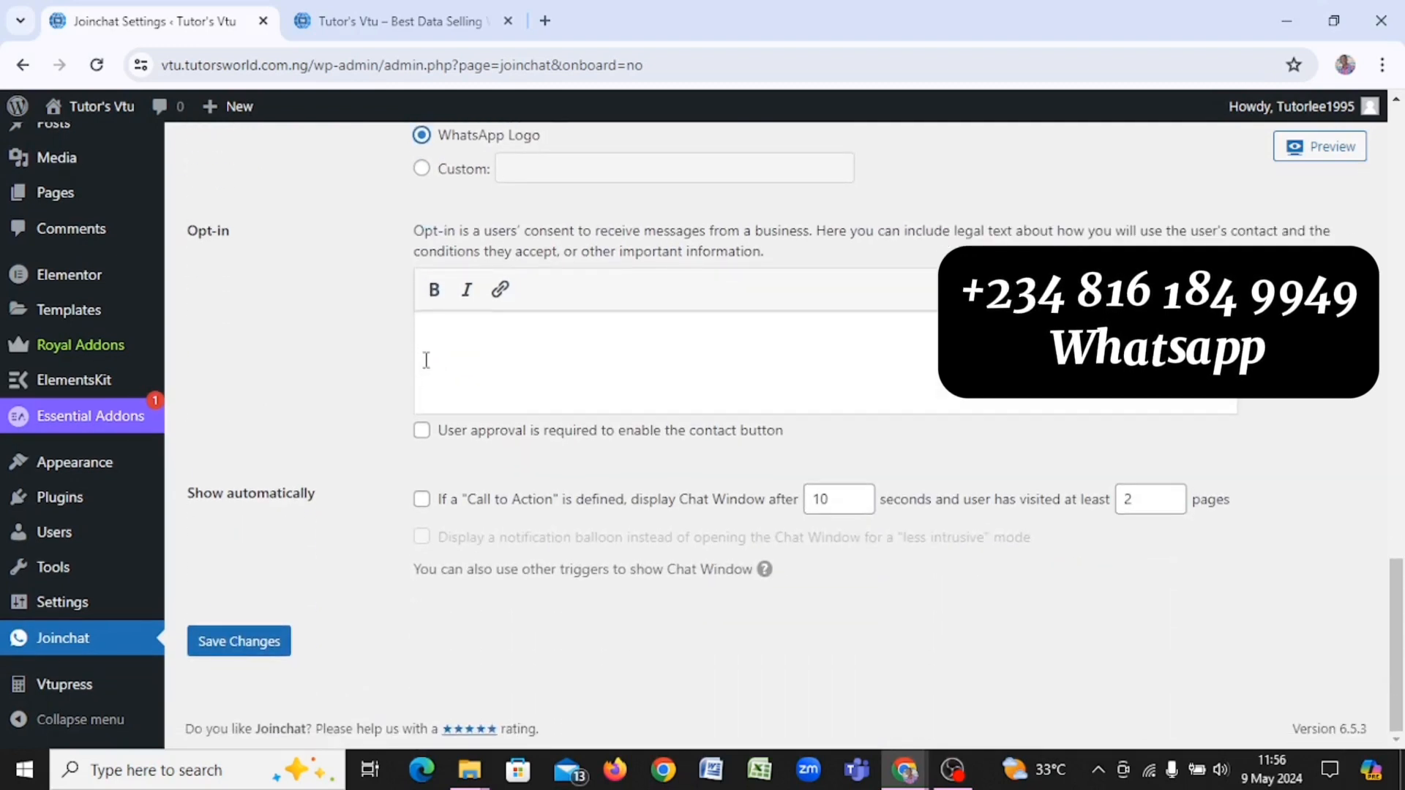
pyautogui.click(235, 651)
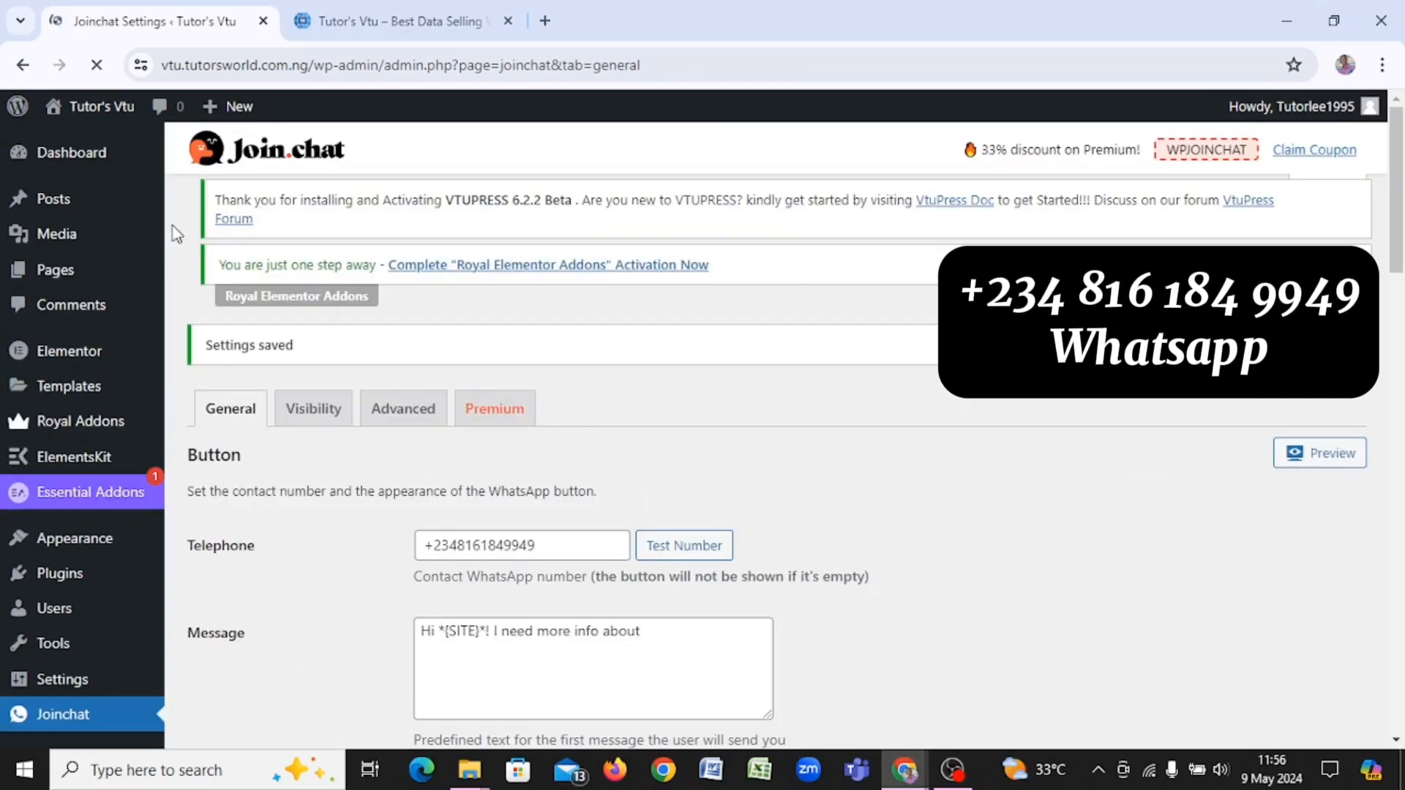
# Step: Reload the home page to check the WhatsApp button sits bottom-left, then return to Joinchat settings
pyautogui.click(334, 12)
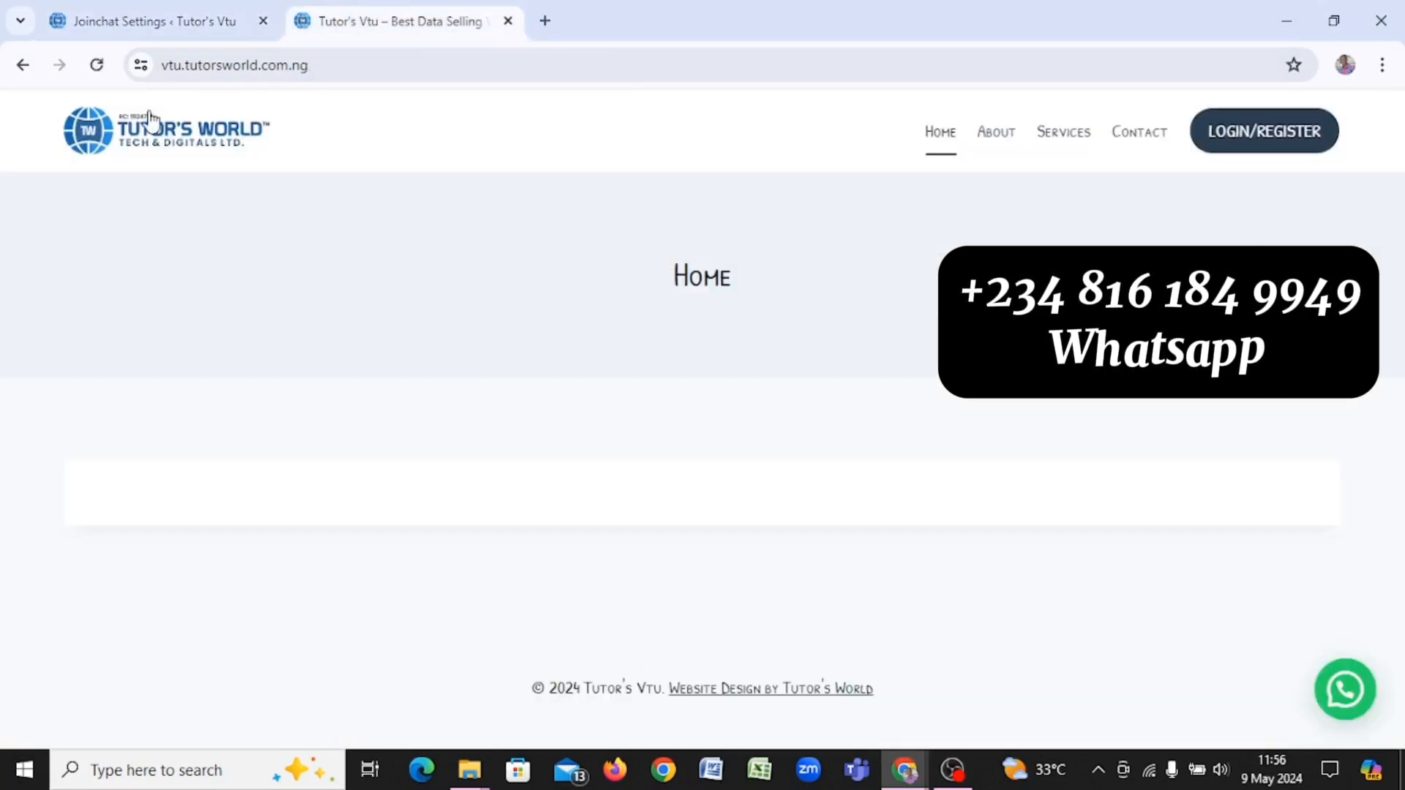
pyautogui.click(96, 66)
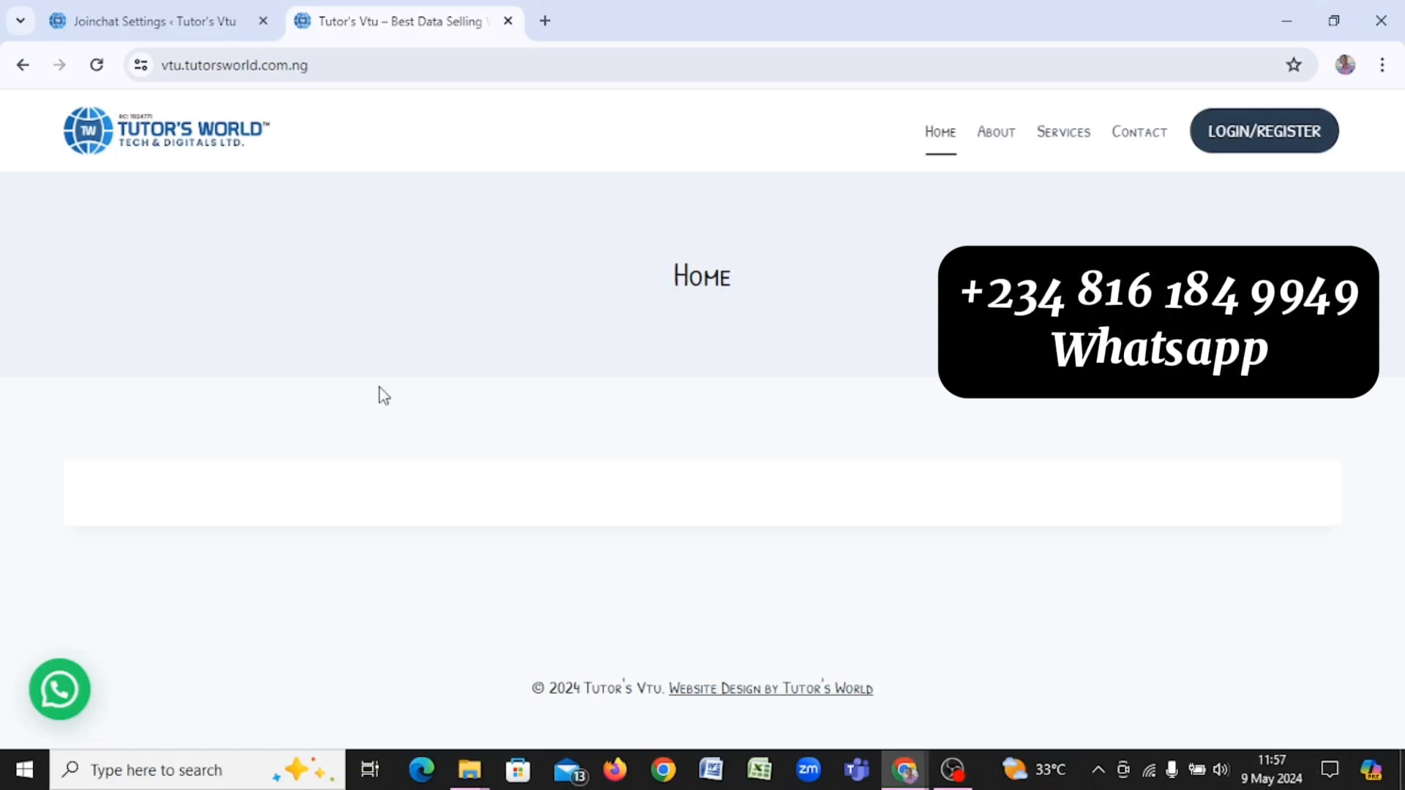
pyautogui.click(112, 7)
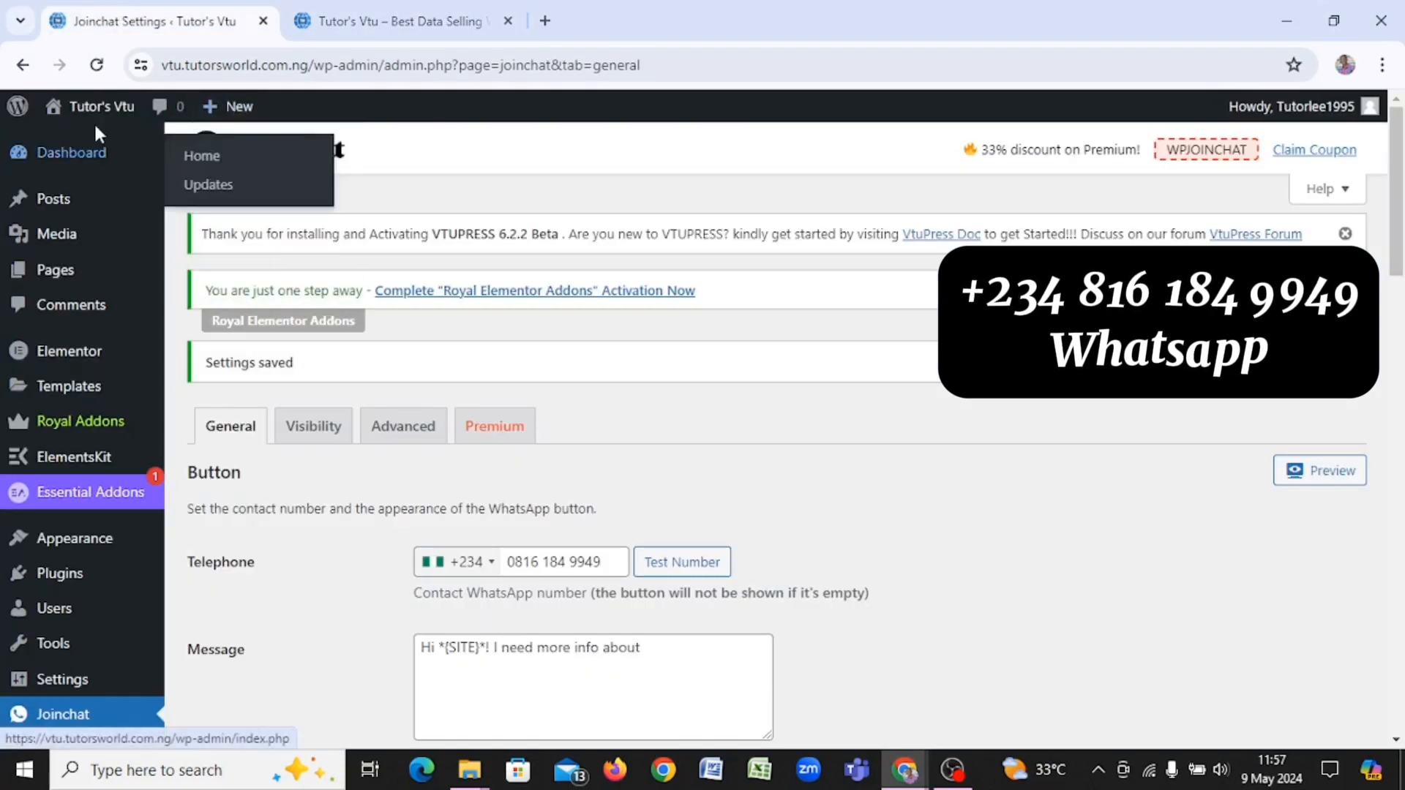
pyautogui.click(412, 29)
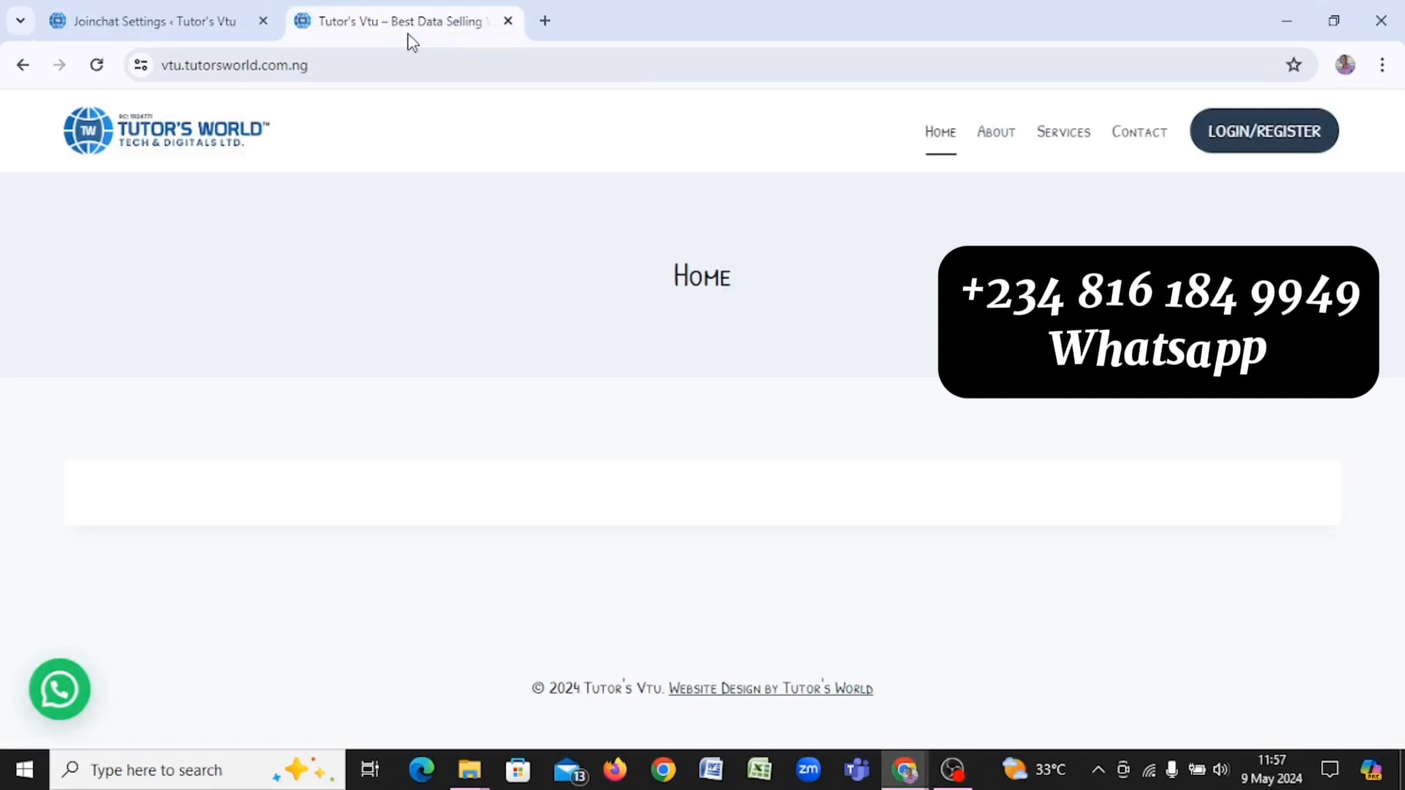
pyautogui.click(194, 24)
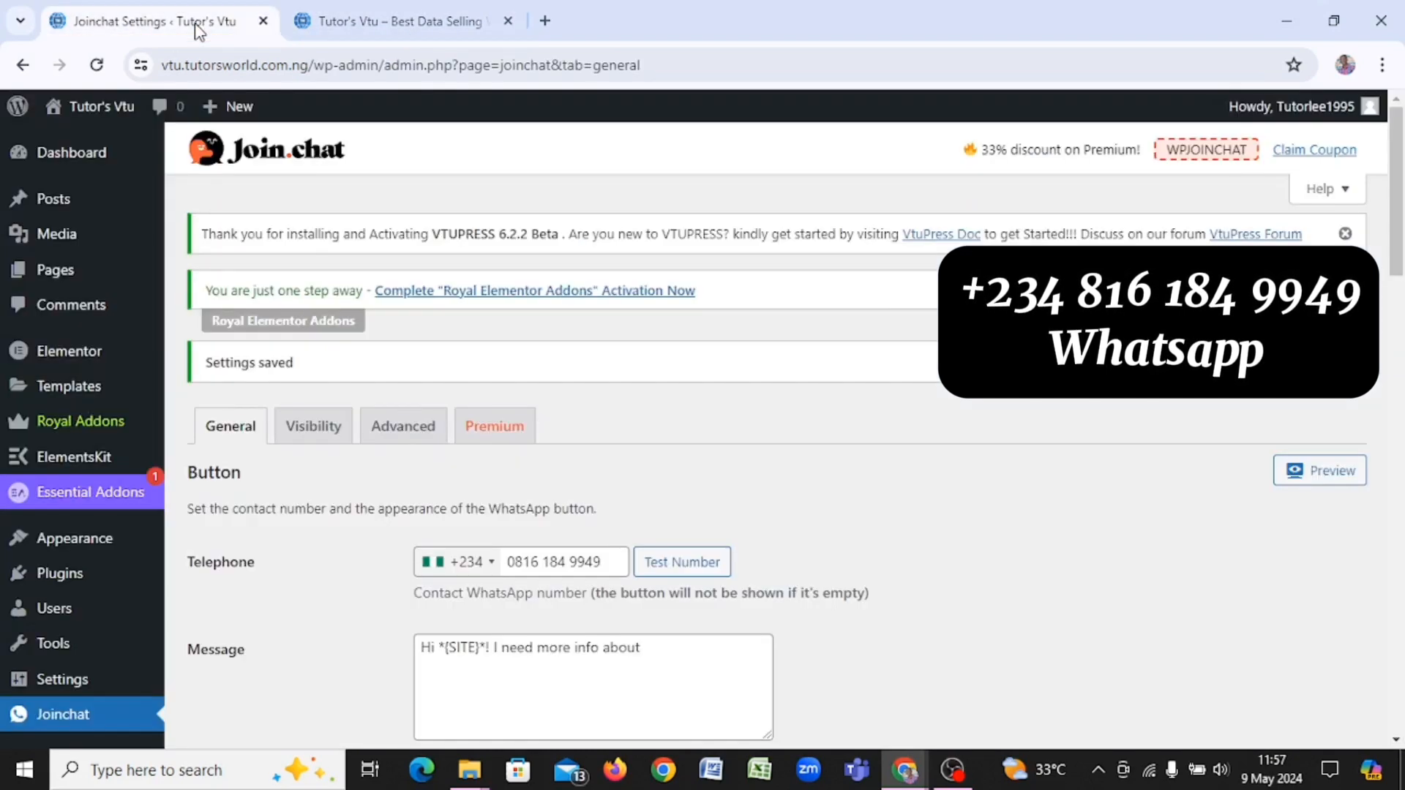
pyautogui.scroll(-4, 78, 439)
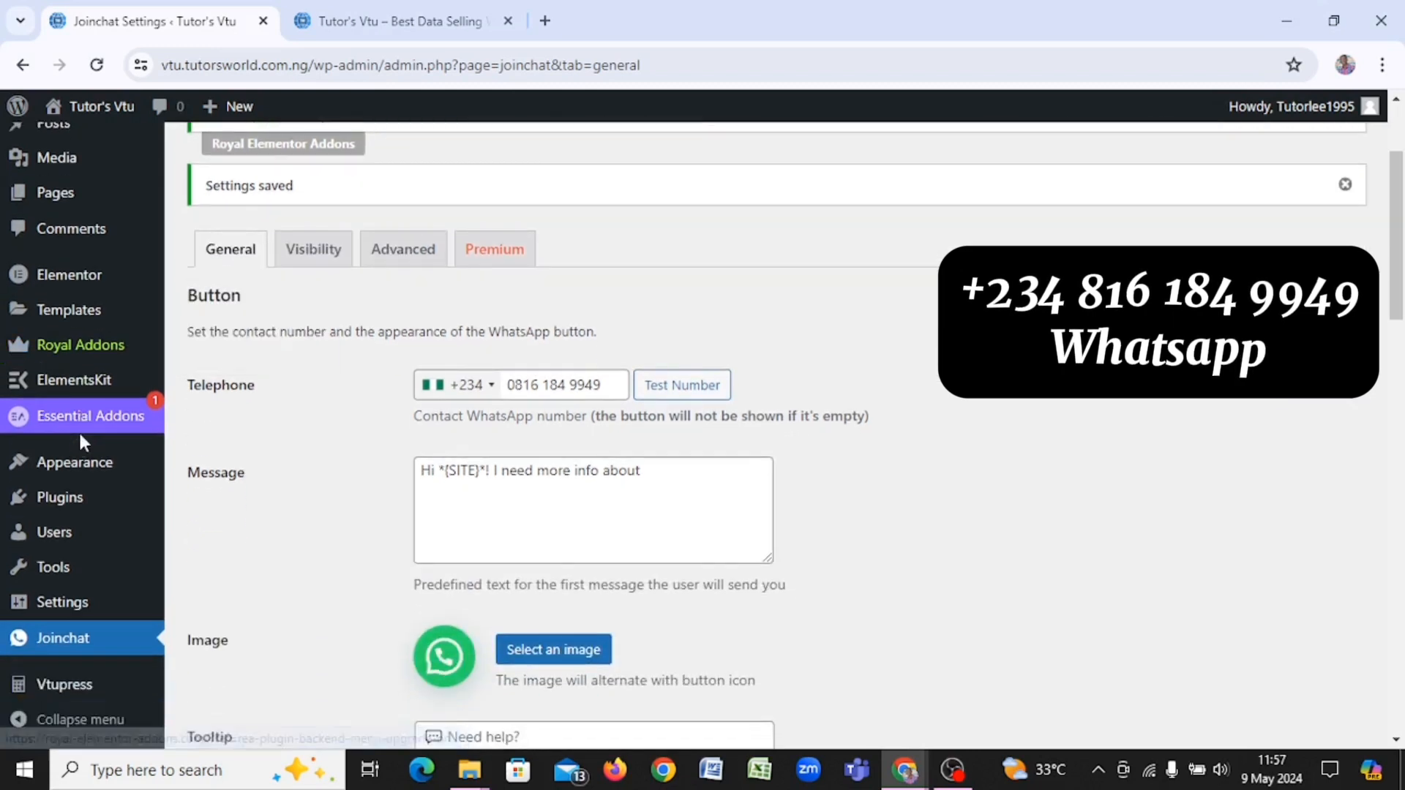
# Step: Open Vtupress > VTUPANEL from the admin sidebar to view users, balances and pending counts
pyautogui.click(101, 684)
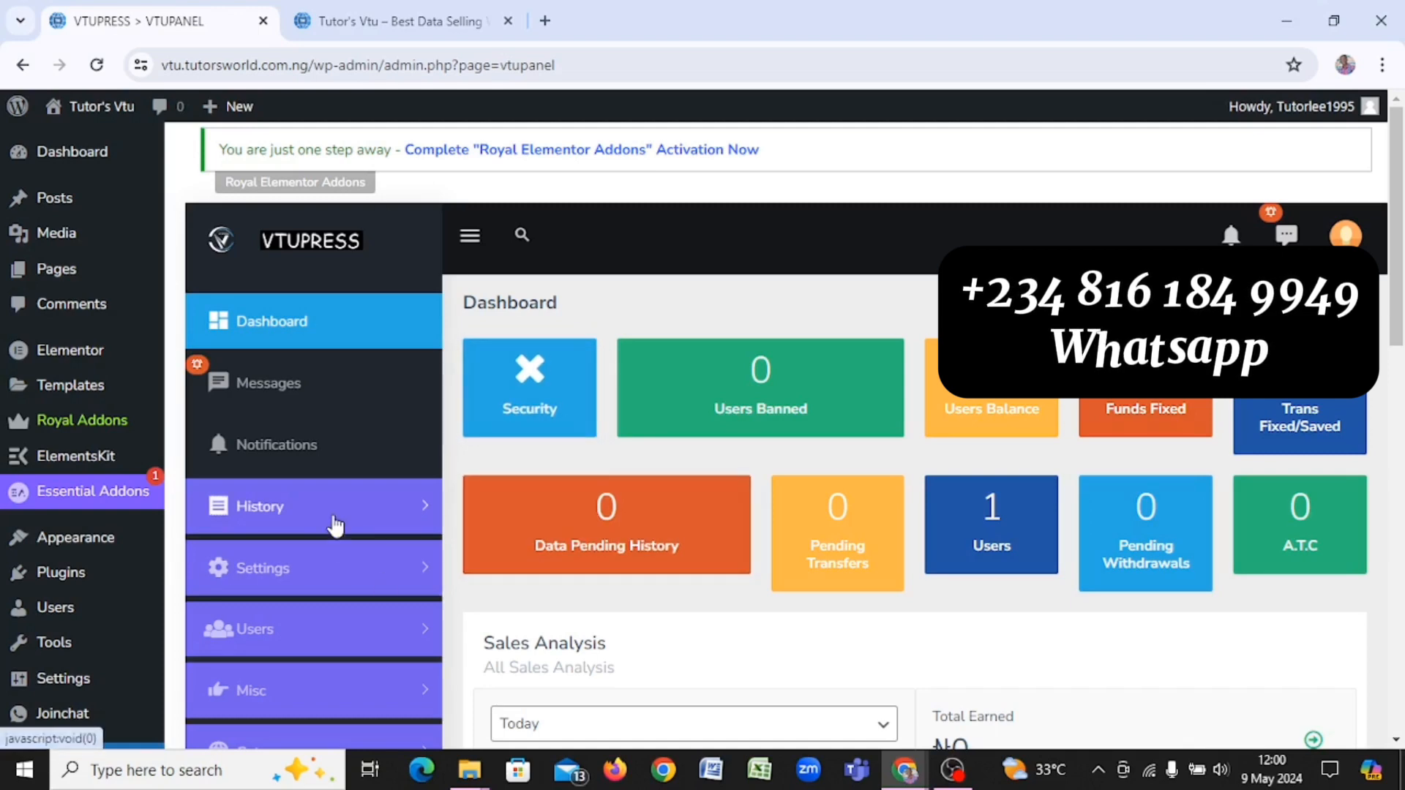
pyautogui.scroll(-3, 335, 527)
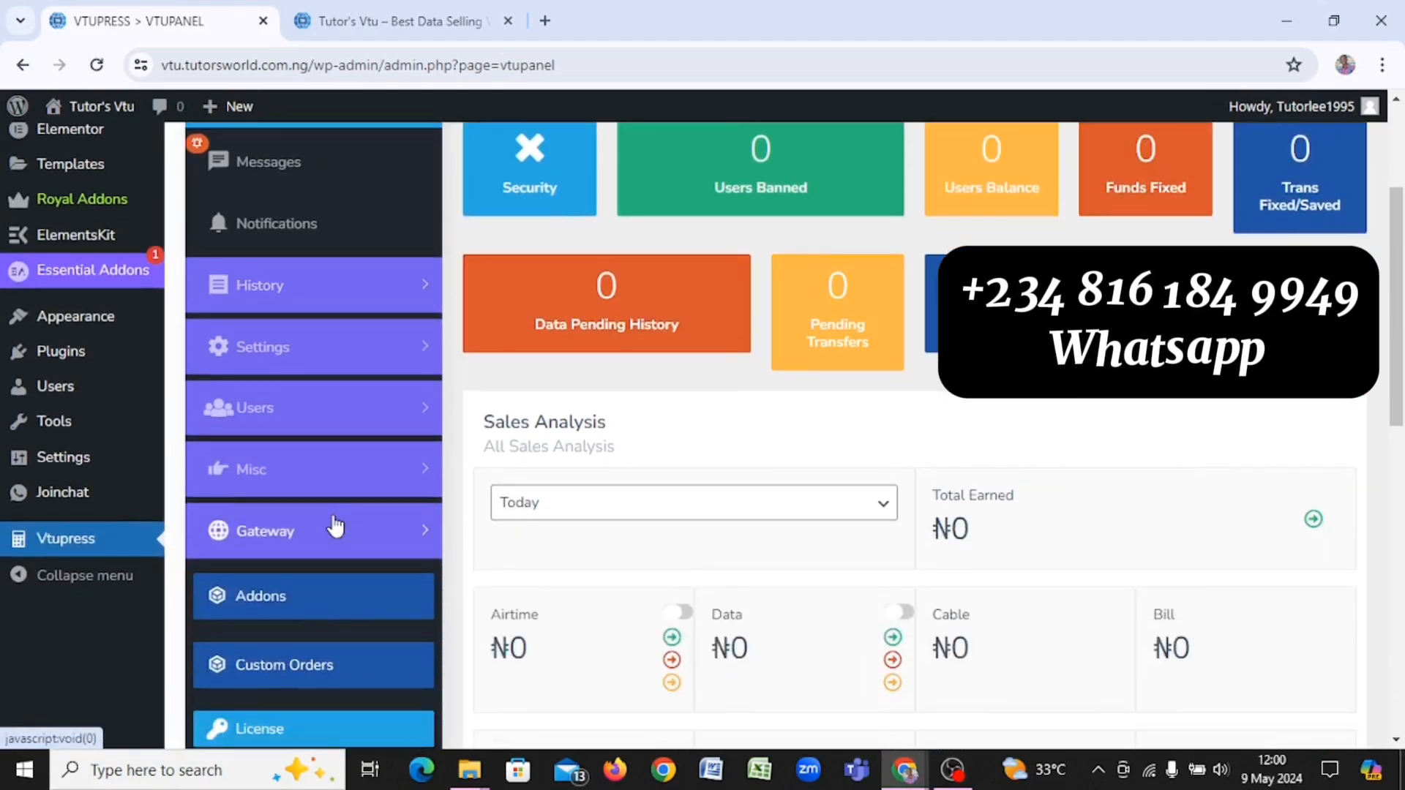
pyautogui.scroll(3, 336, 527)
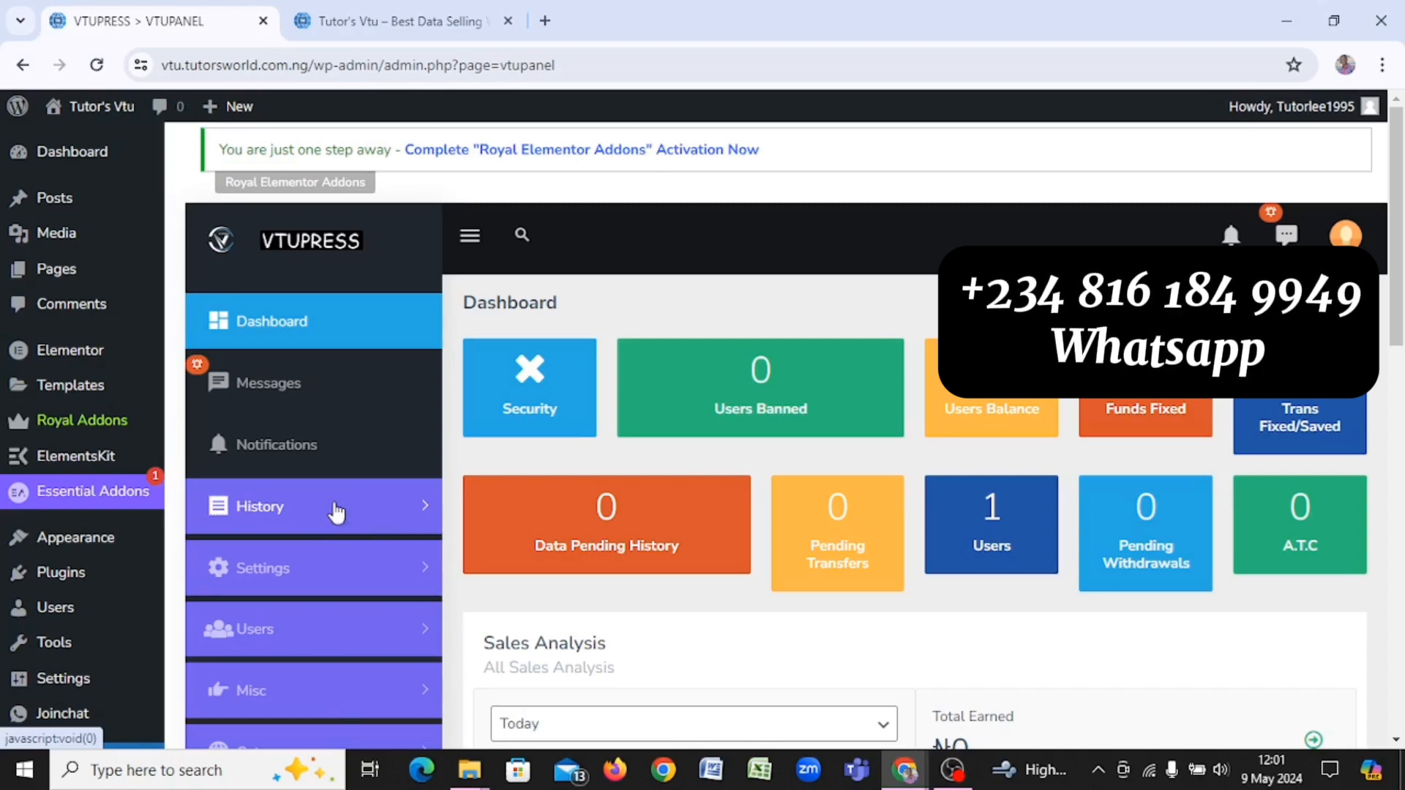
pyautogui.scroll(-3, 625, 382)
pyautogui.scroll(-2, 625, 377)
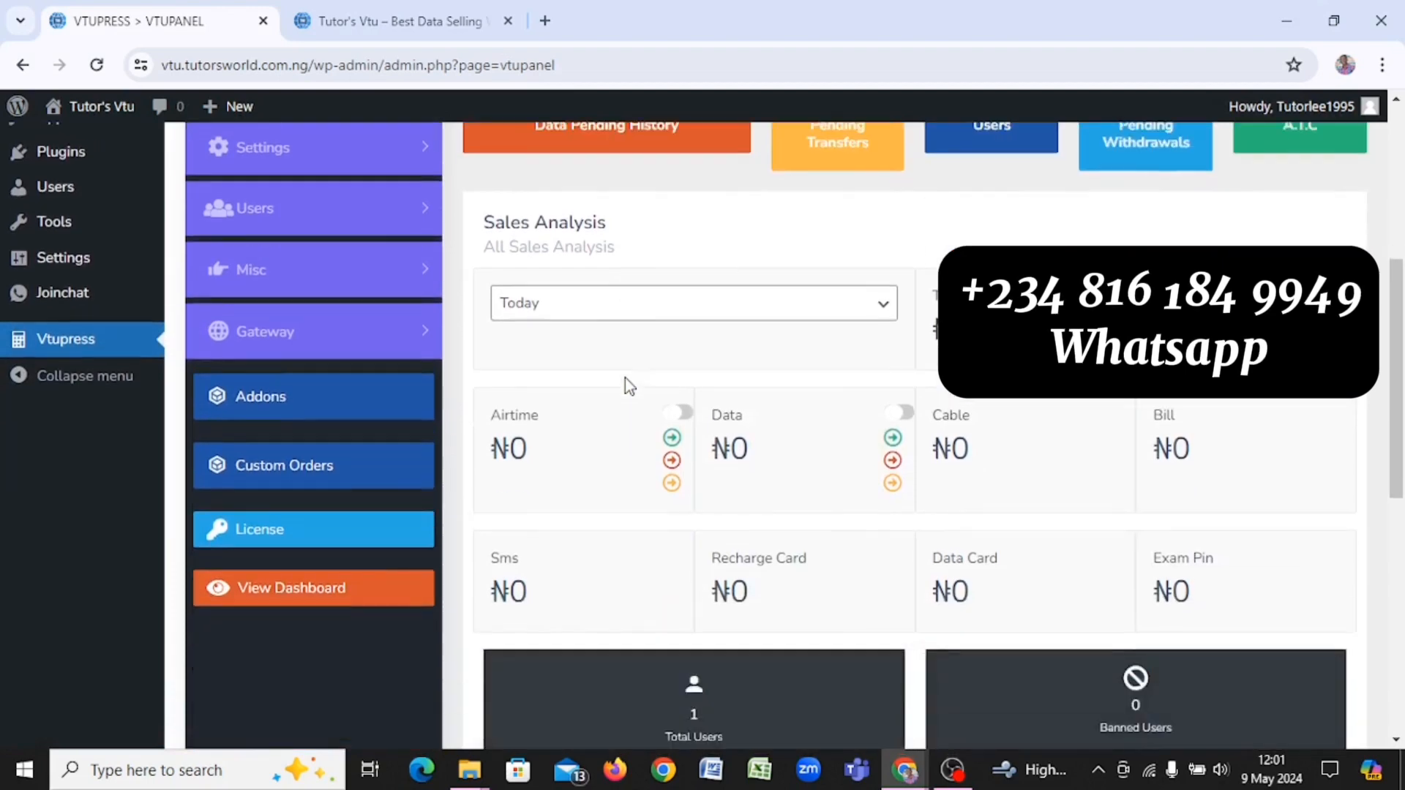
pyautogui.scroll(5, 625, 377)
pyautogui.scroll(-1, 625, 376)
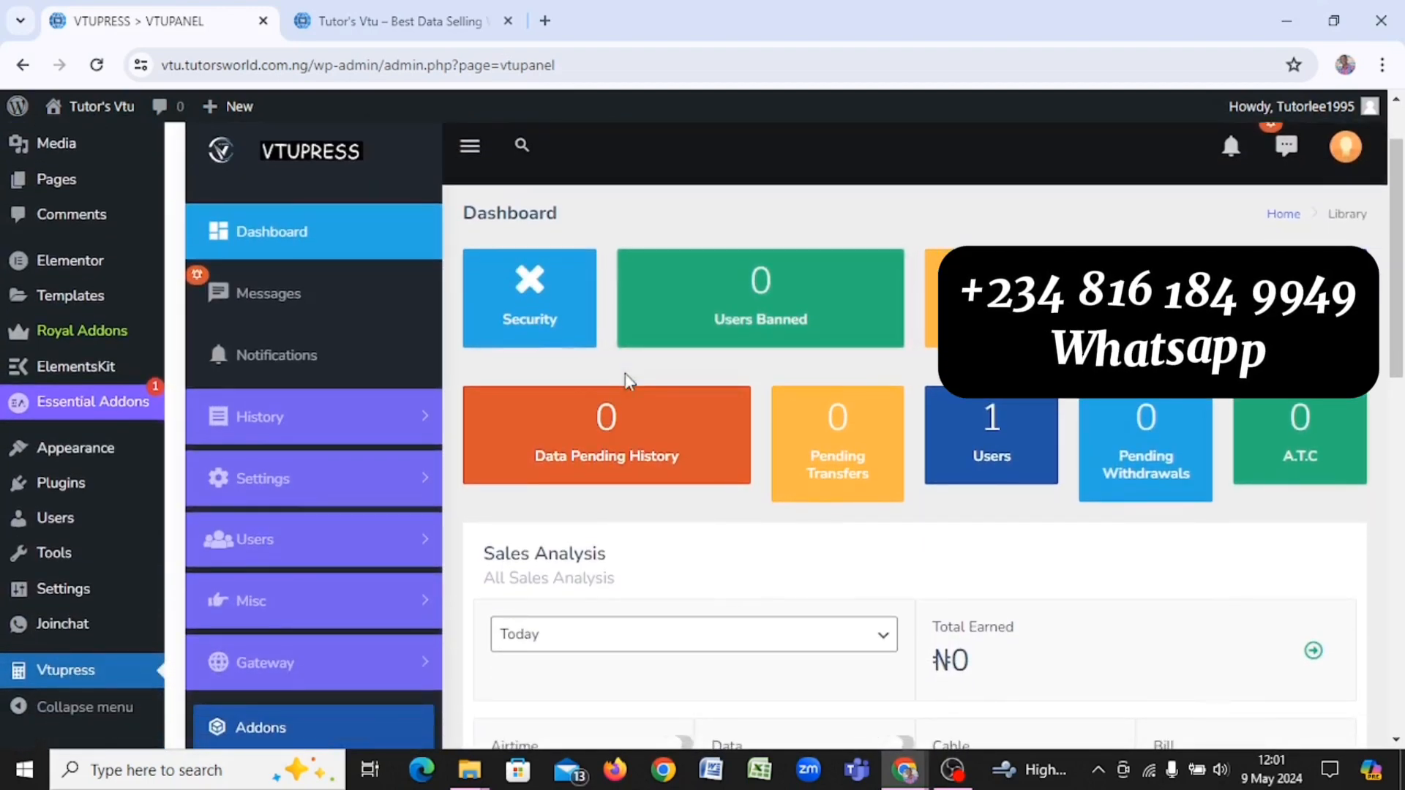
pyautogui.scroll(-2, 625, 373)
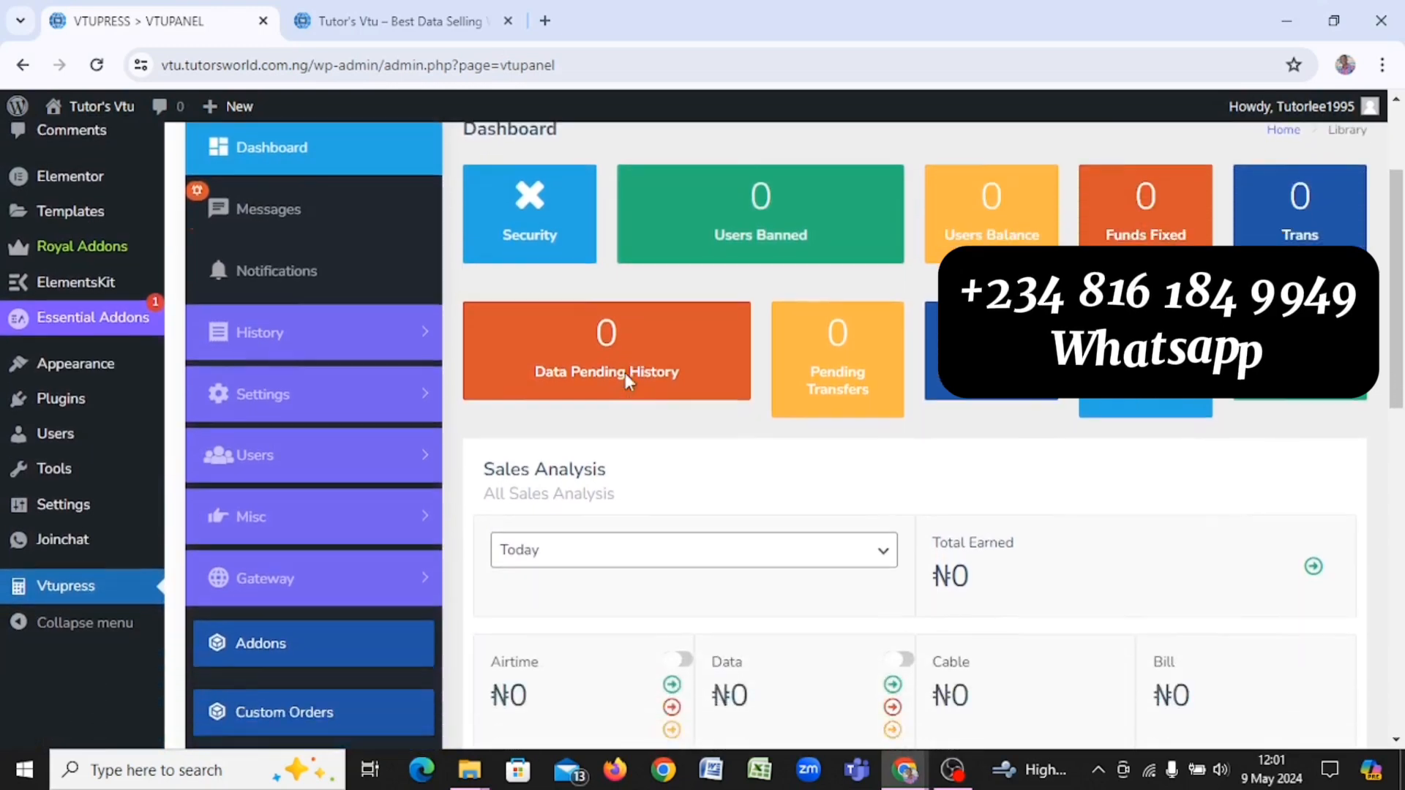
pyautogui.scroll(-4, 625, 374)
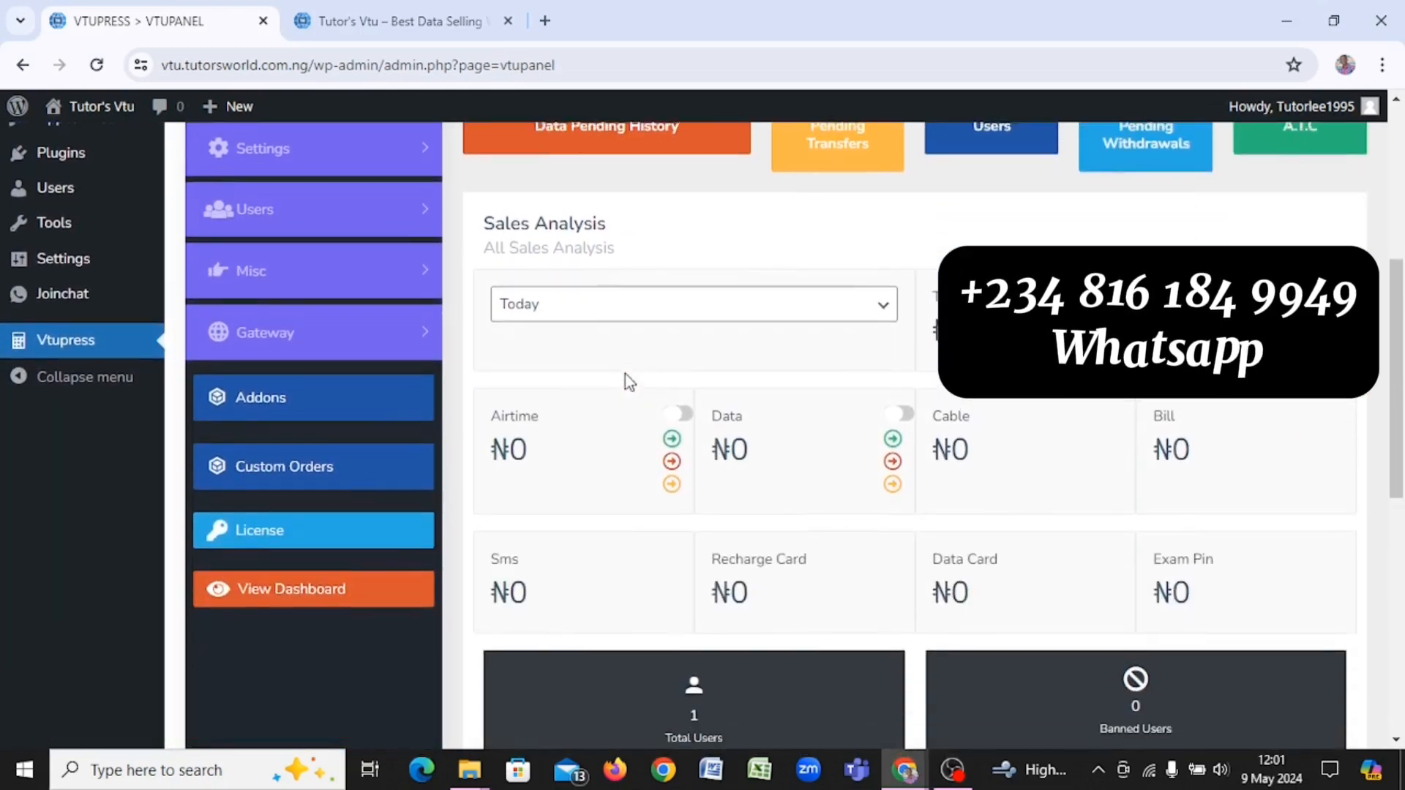
pyautogui.scroll(6, 625, 374)
pyautogui.scroll(-2, 625, 372)
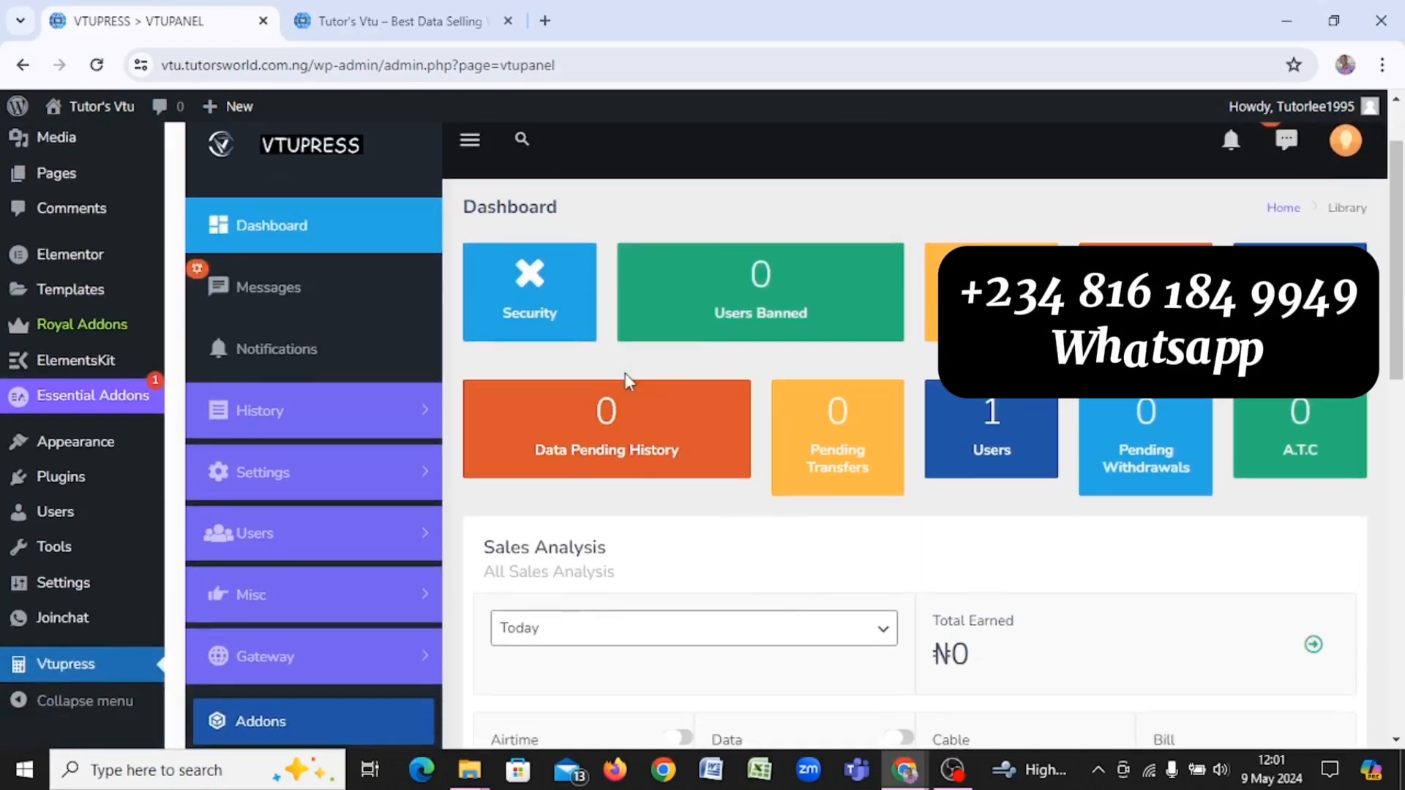
pyautogui.scroll(-1, 625, 373)
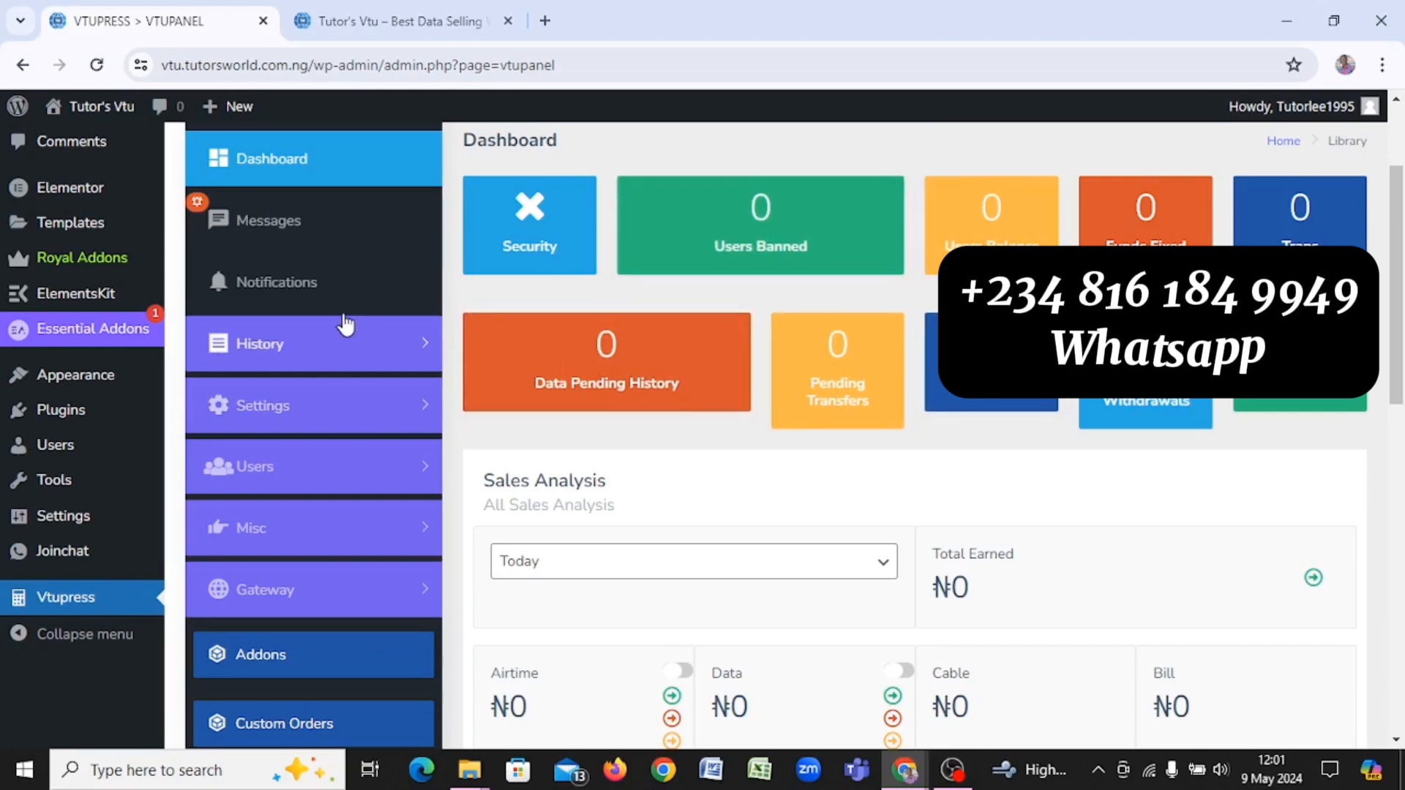
pyautogui.scroll(2, 362, 313)
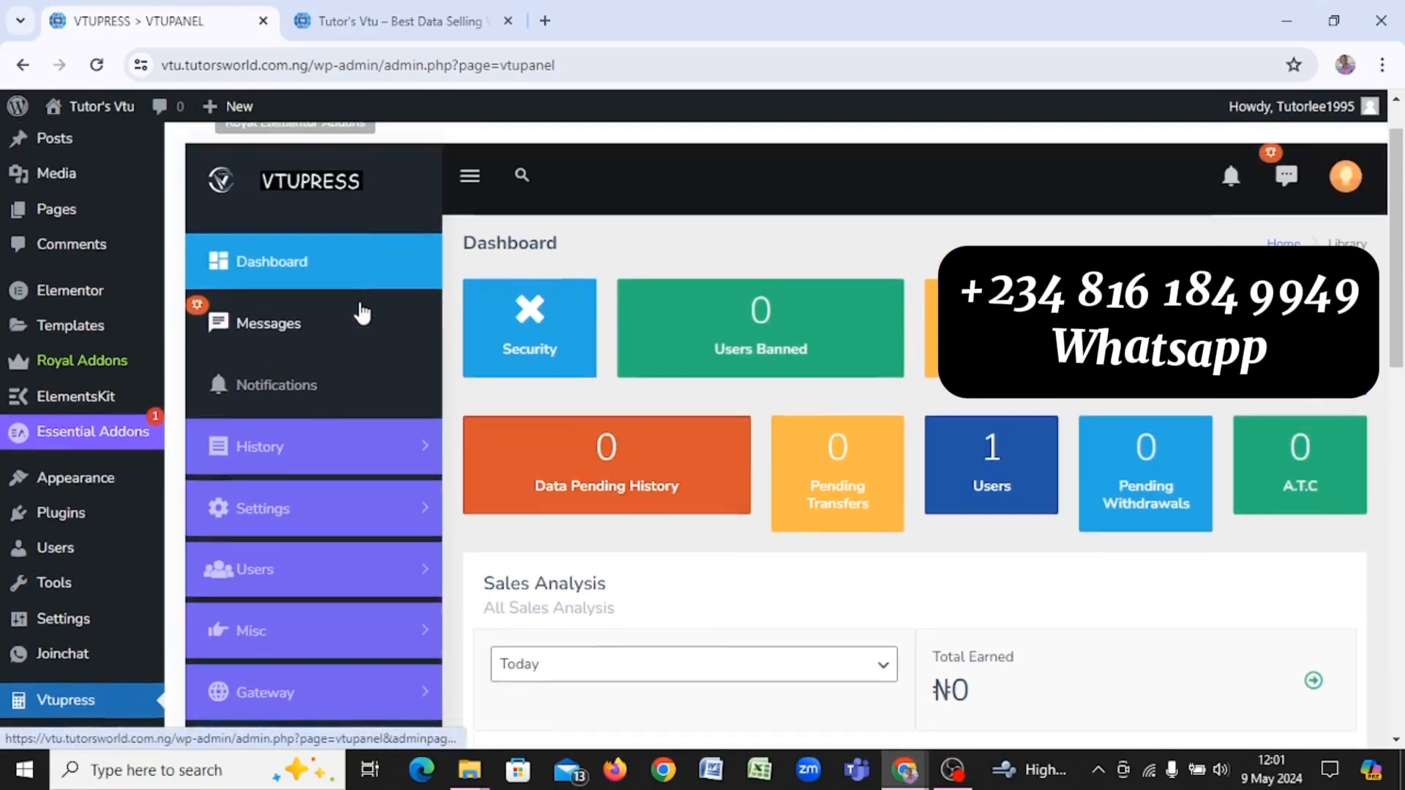
pyautogui.scroll(-3, 362, 313)
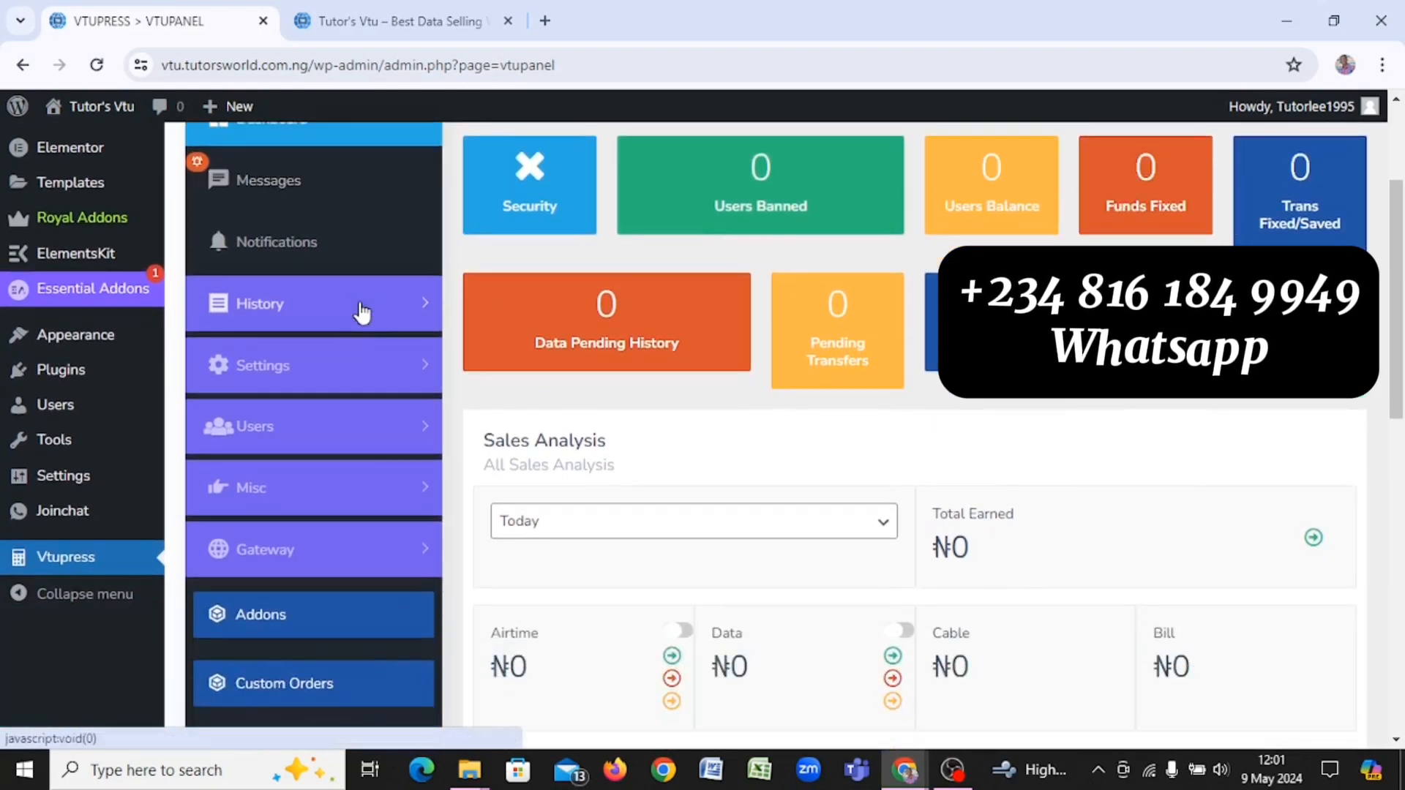
# Step: Open the user dashboard via LOGIN/REGISTER, set a transaction PIN, and return to the VTUPANEL tab
pyautogui.click(315, 20)
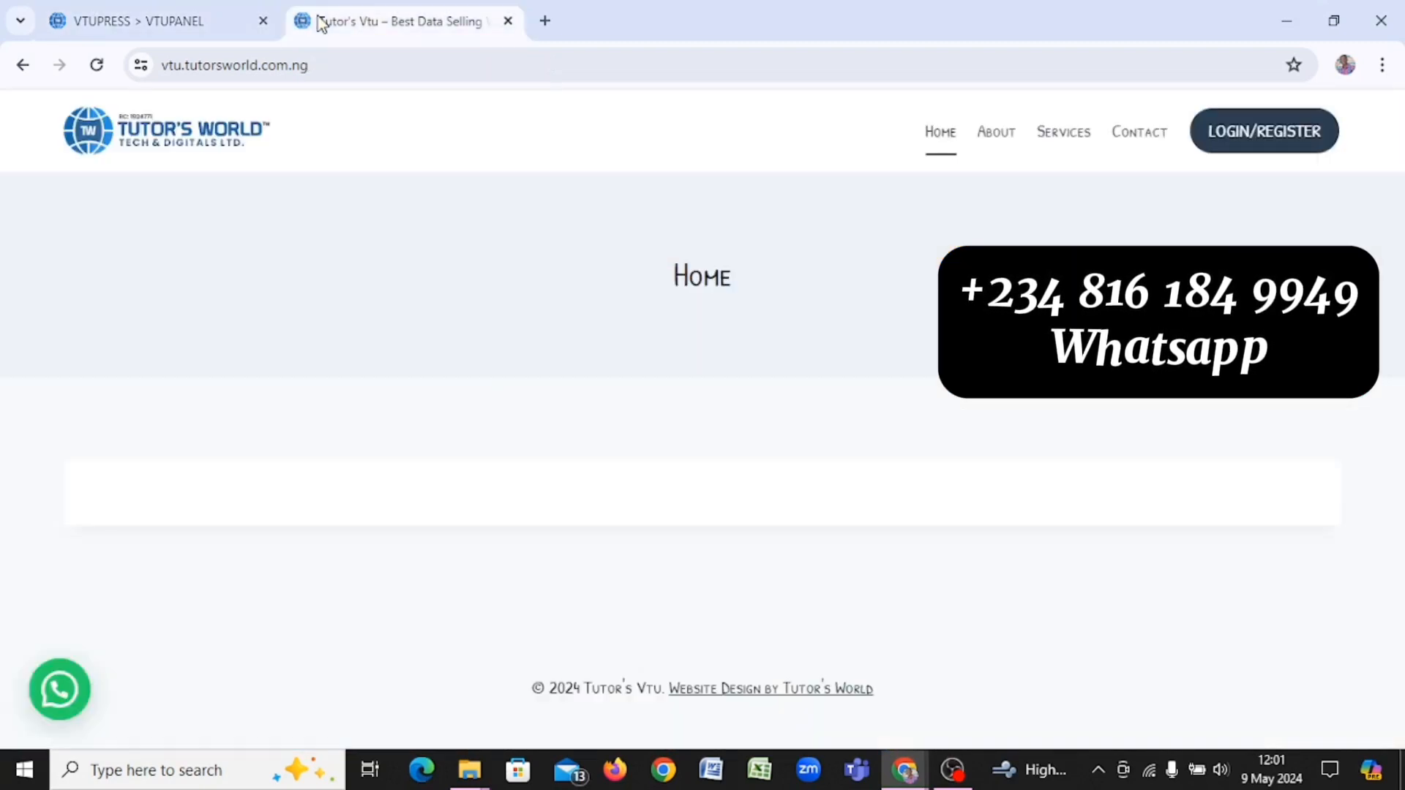
pyautogui.click(1266, 144)
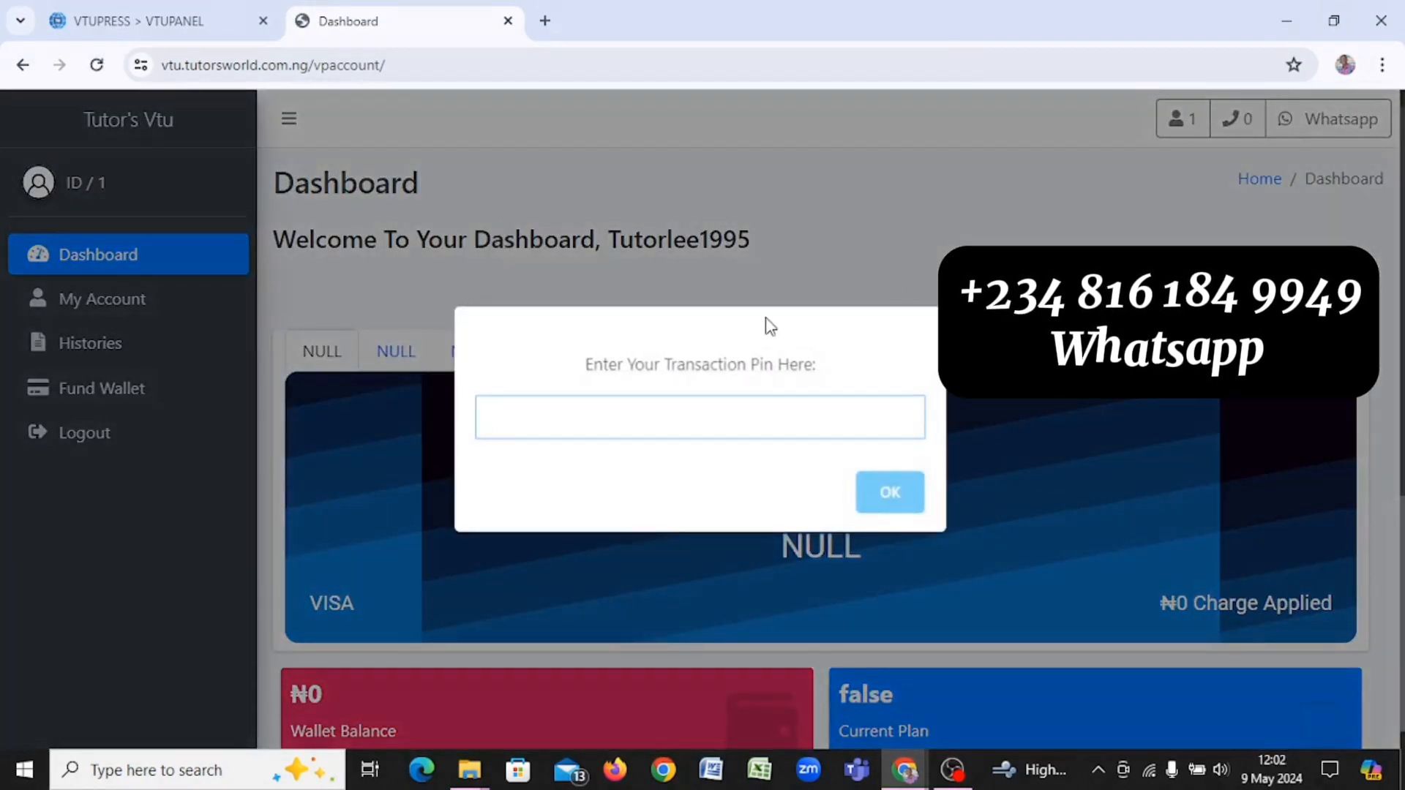
pyautogui.write('1234')
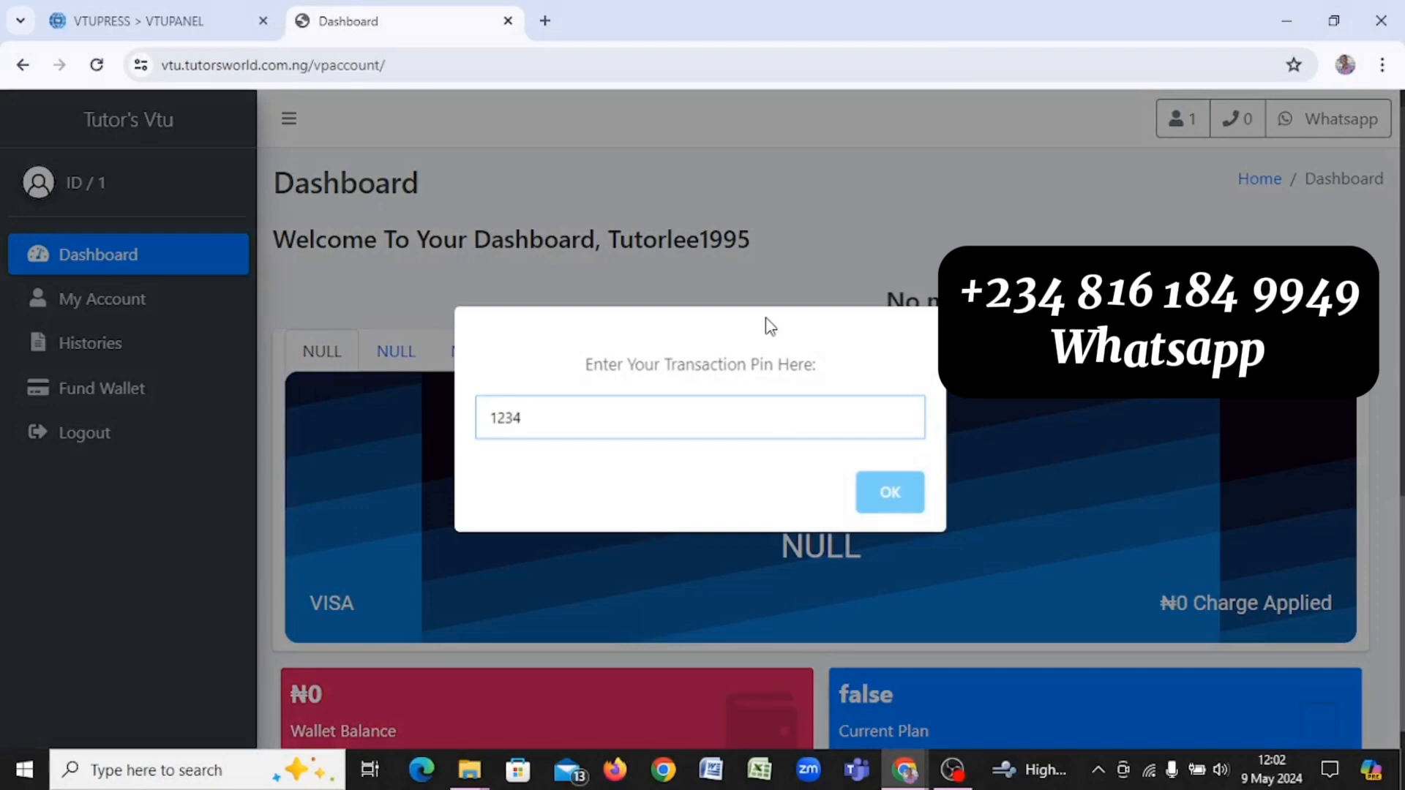
pyautogui.click(894, 488)
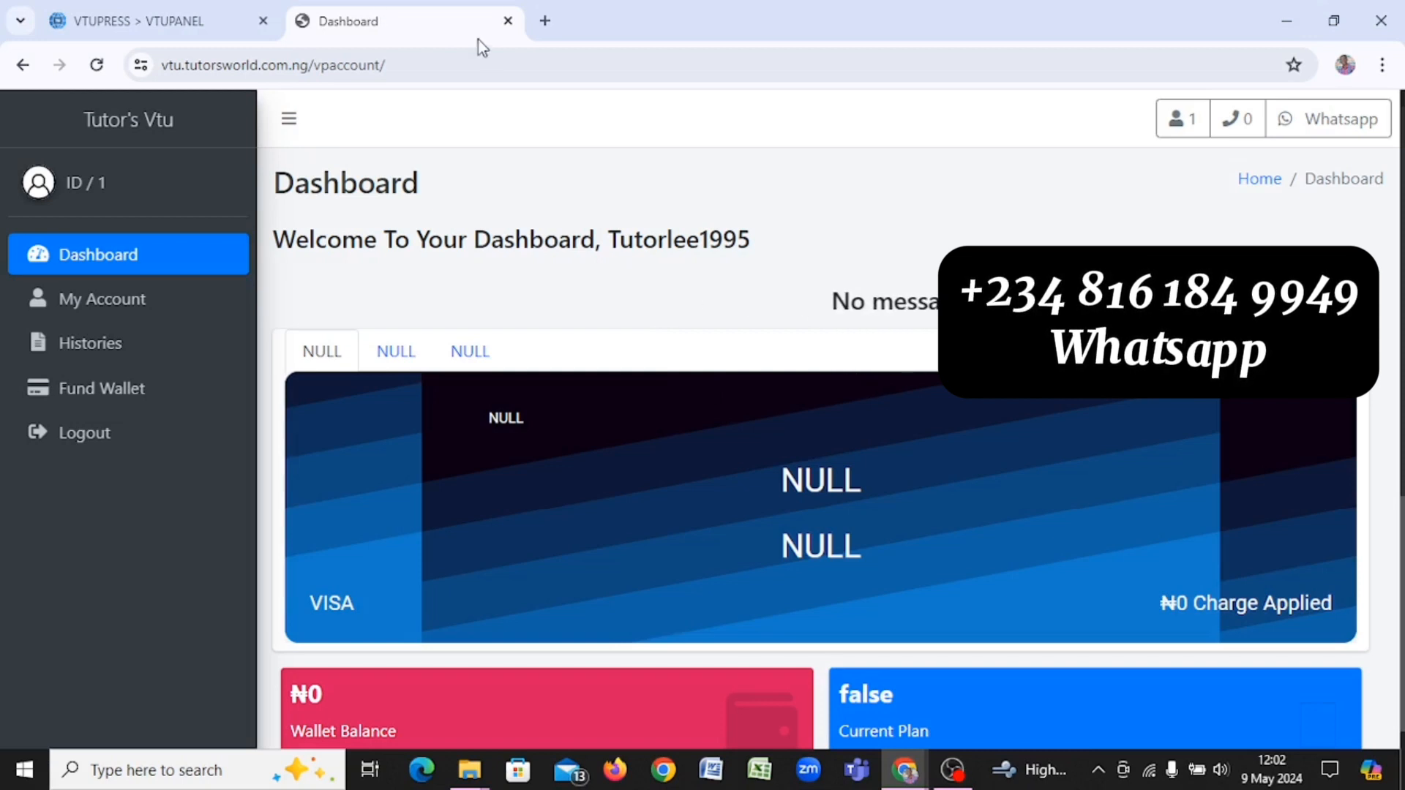
pyautogui.click(114, 5)
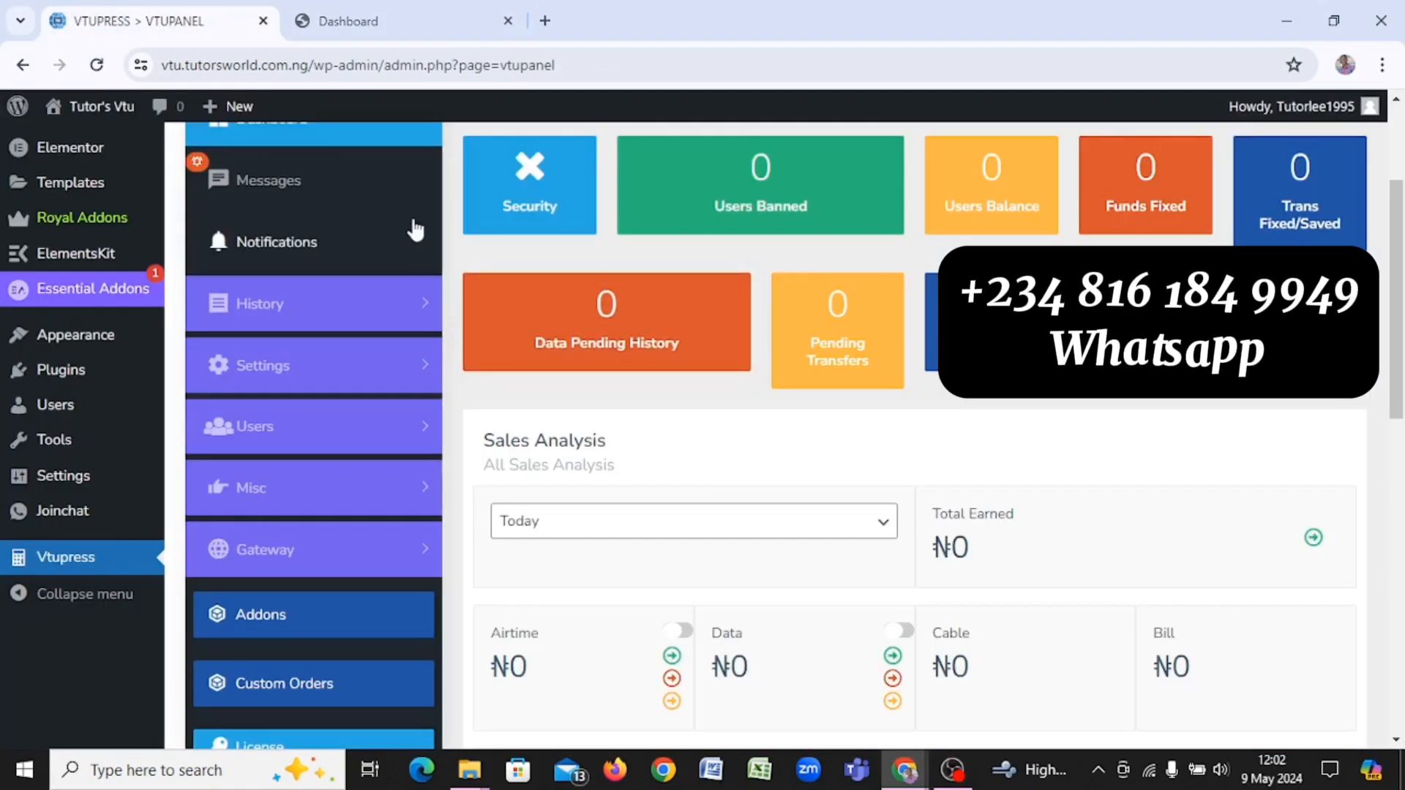
pyautogui.click(294, 11)
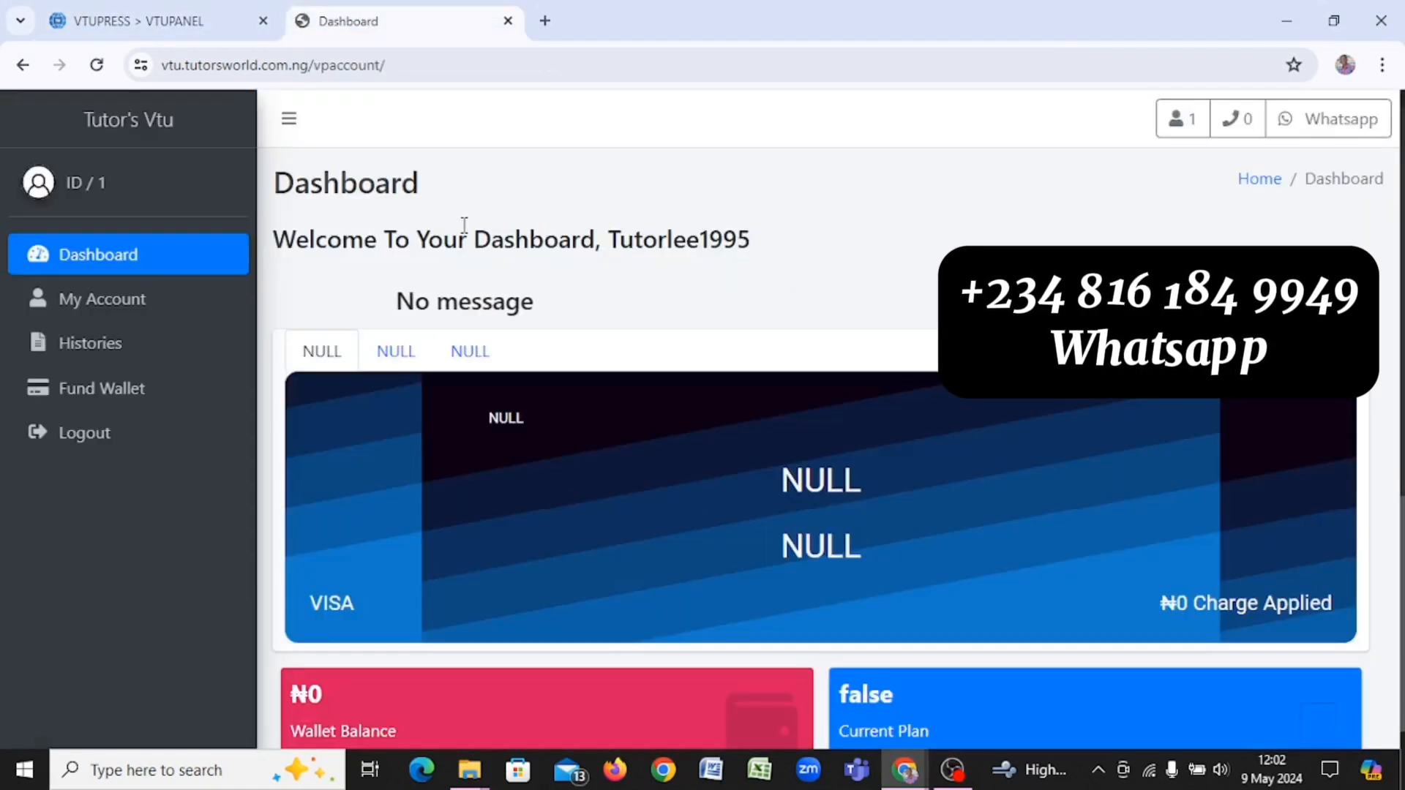
pyautogui.click(163, 32)
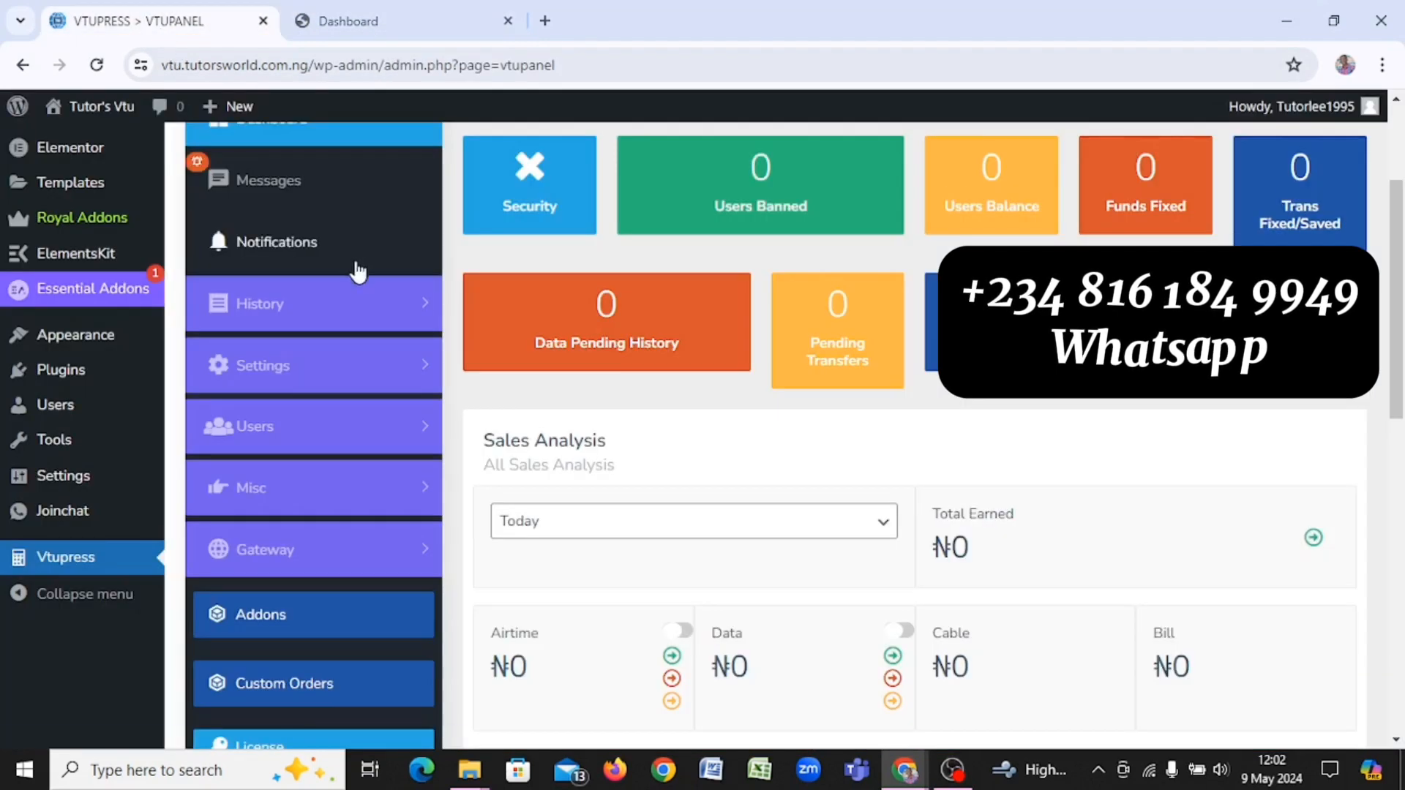
# Step: Open the VTUPRESS Settings > General page
pyautogui.click(384, 358)
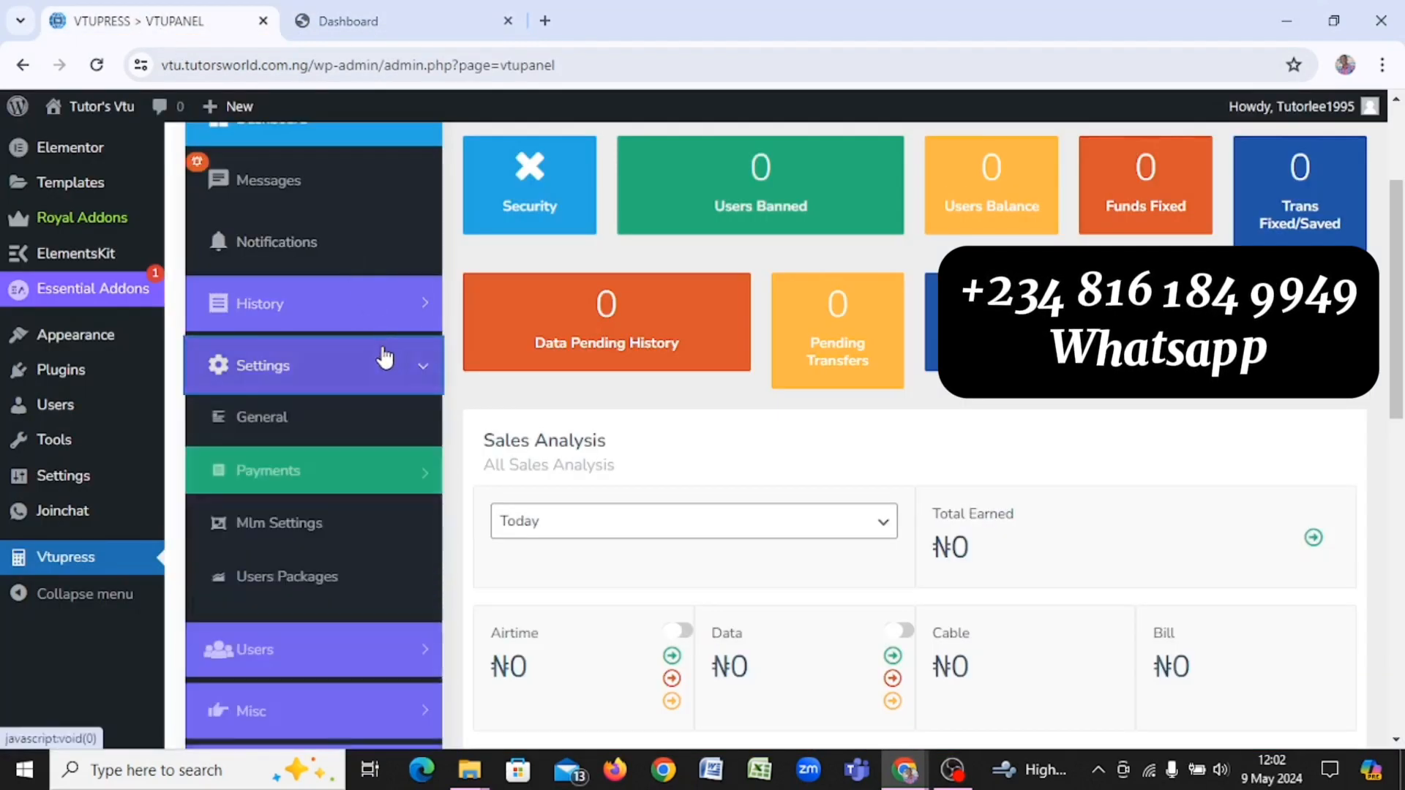
pyautogui.click(362, 421)
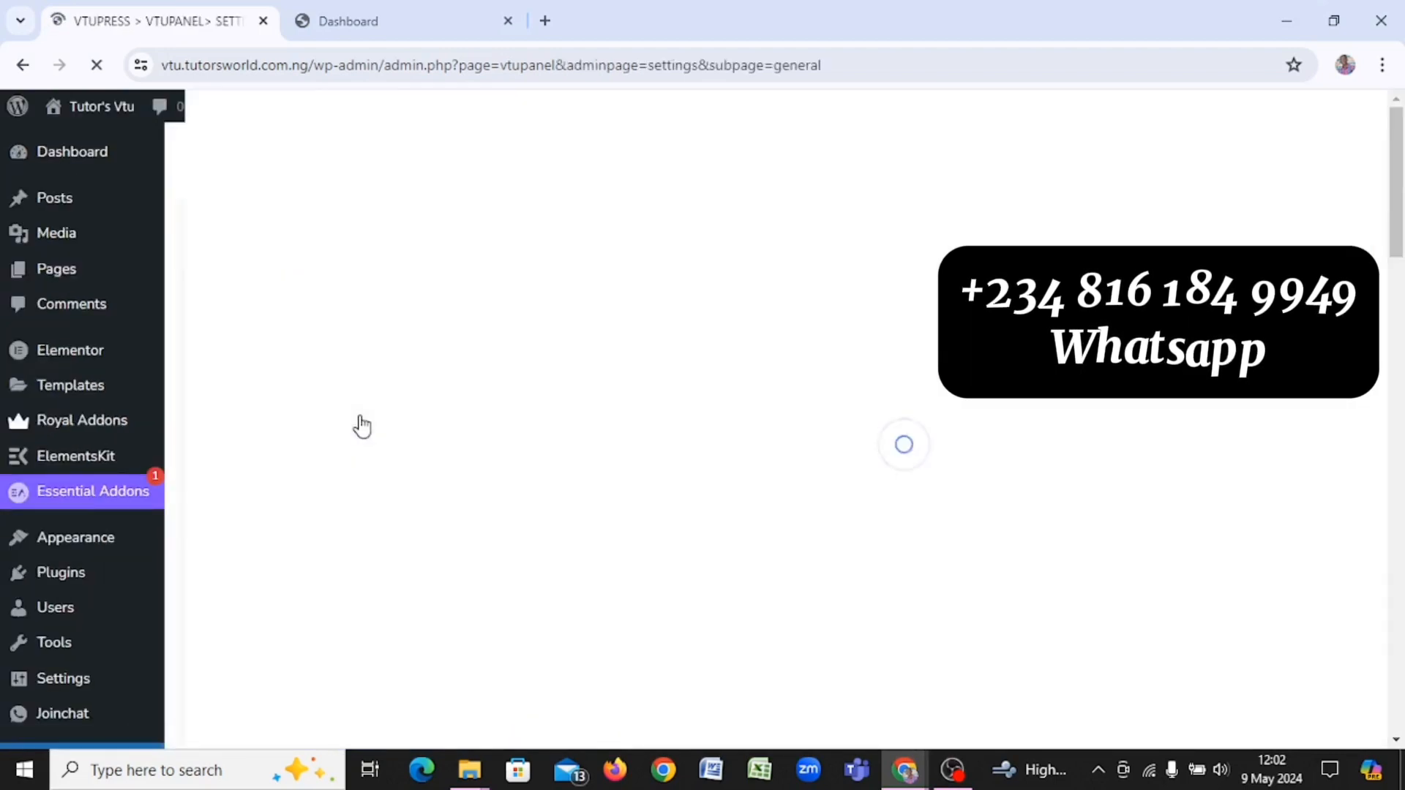
pyautogui.scroll(-2, 616, 437)
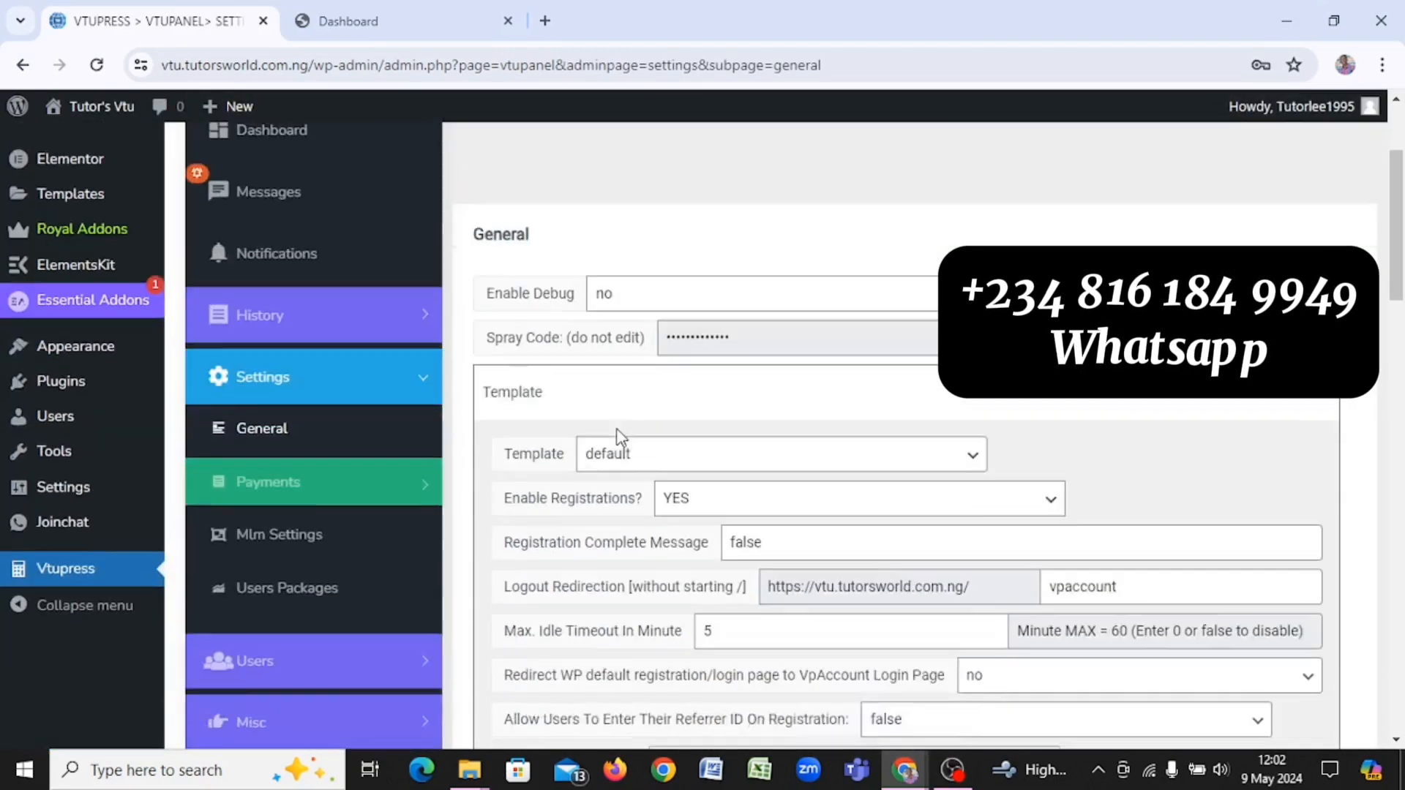
pyautogui.scroll(1, 732, 234)
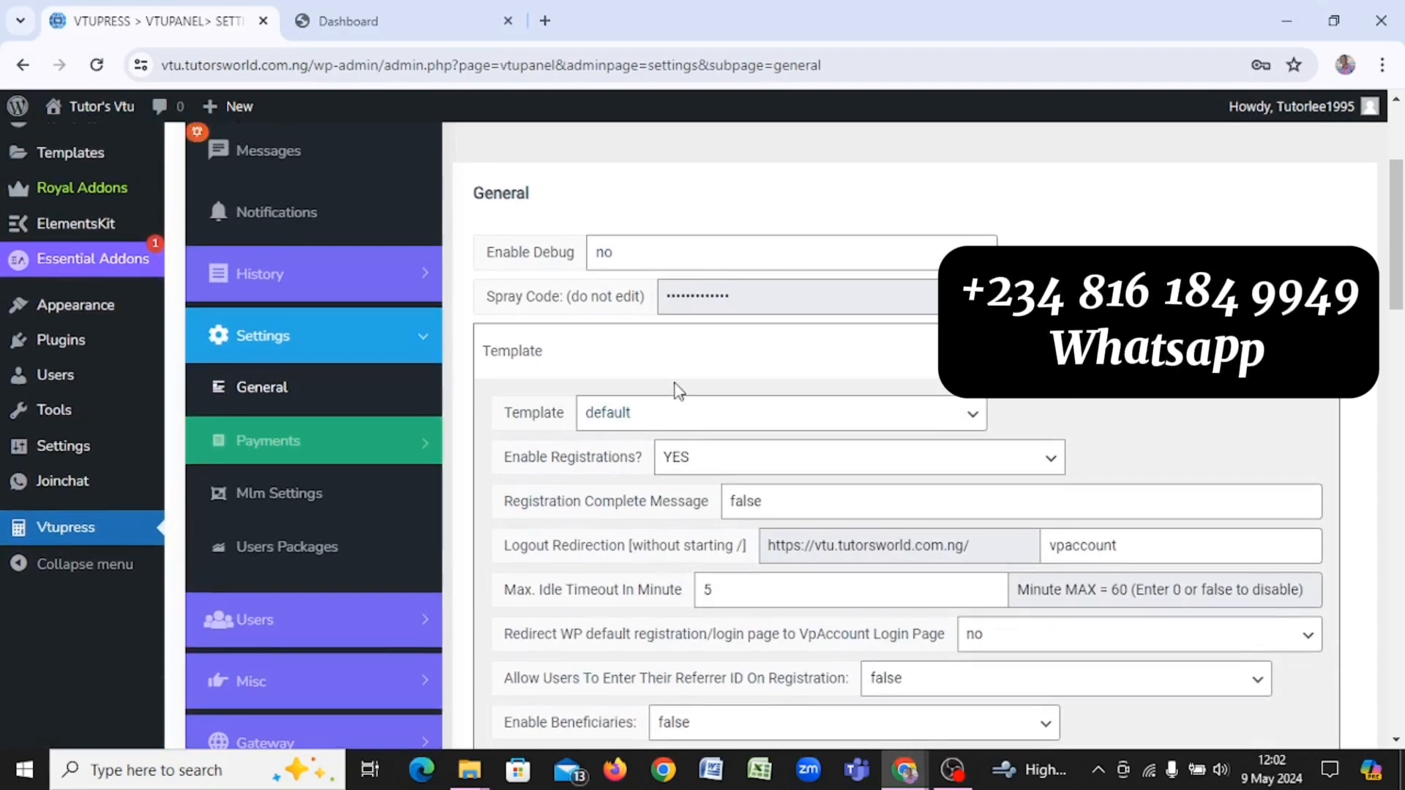
pyautogui.click(323, 10)
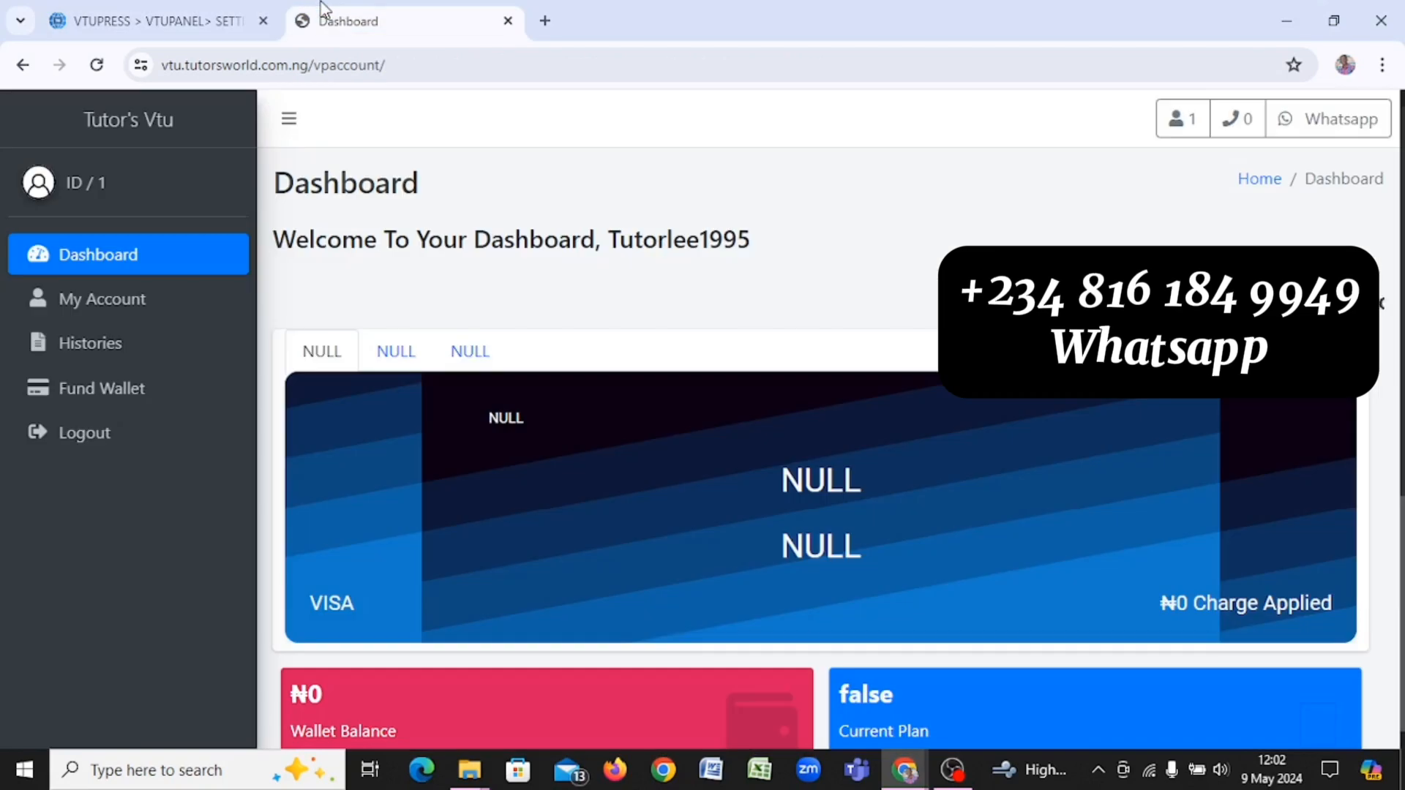
pyautogui.click(174, 7)
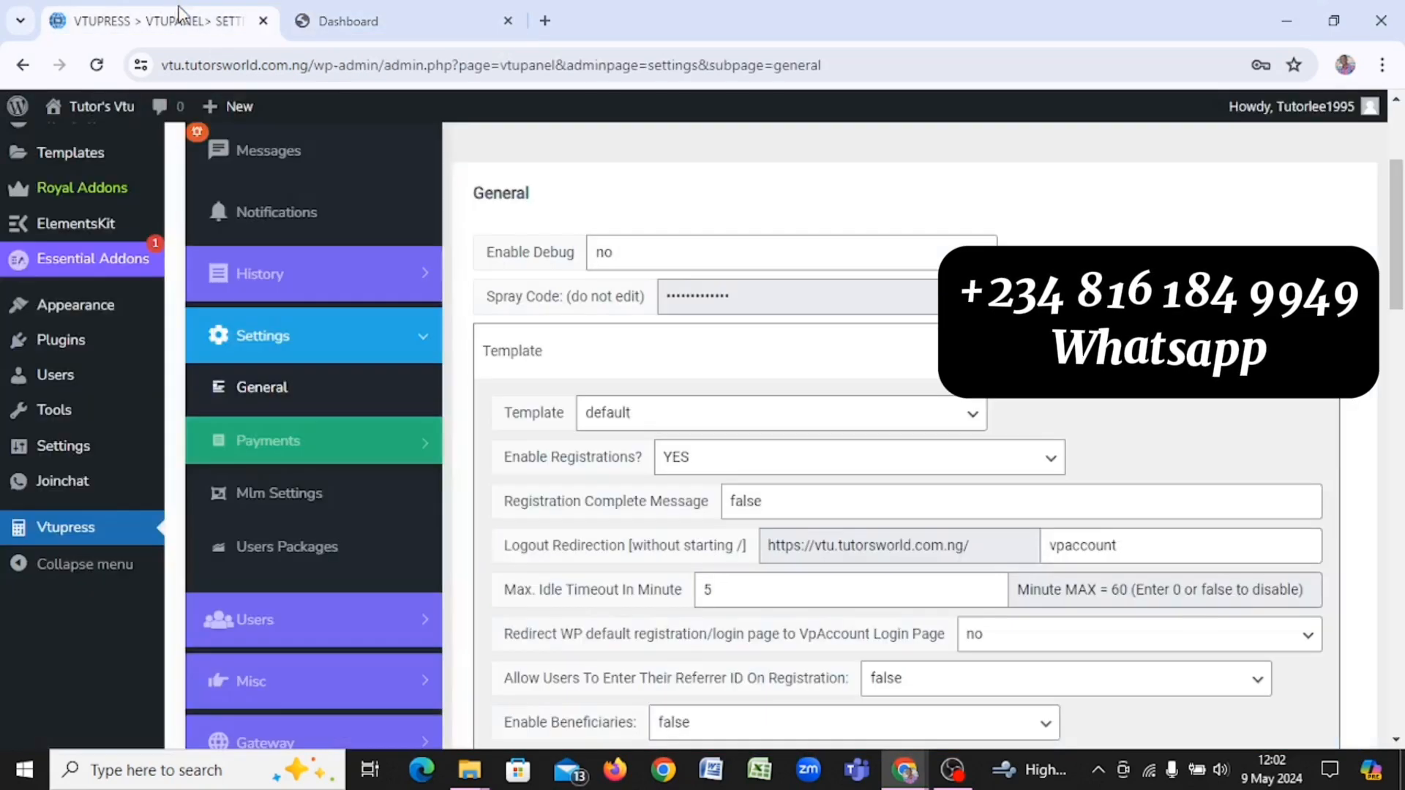
# Step: Change the dashboard Template from Default to Classic
pyautogui.click(732, 431)
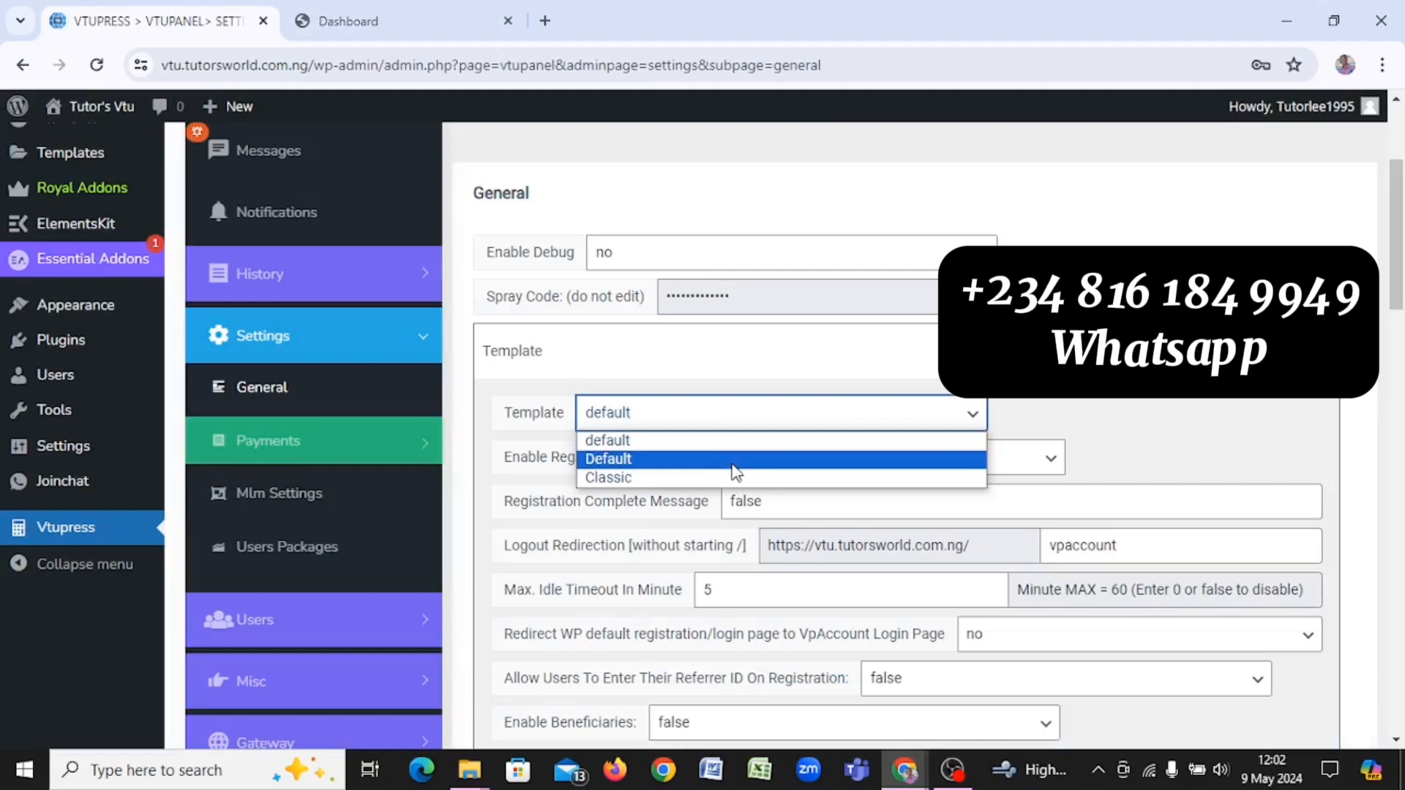
pyautogui.click(735, 459)
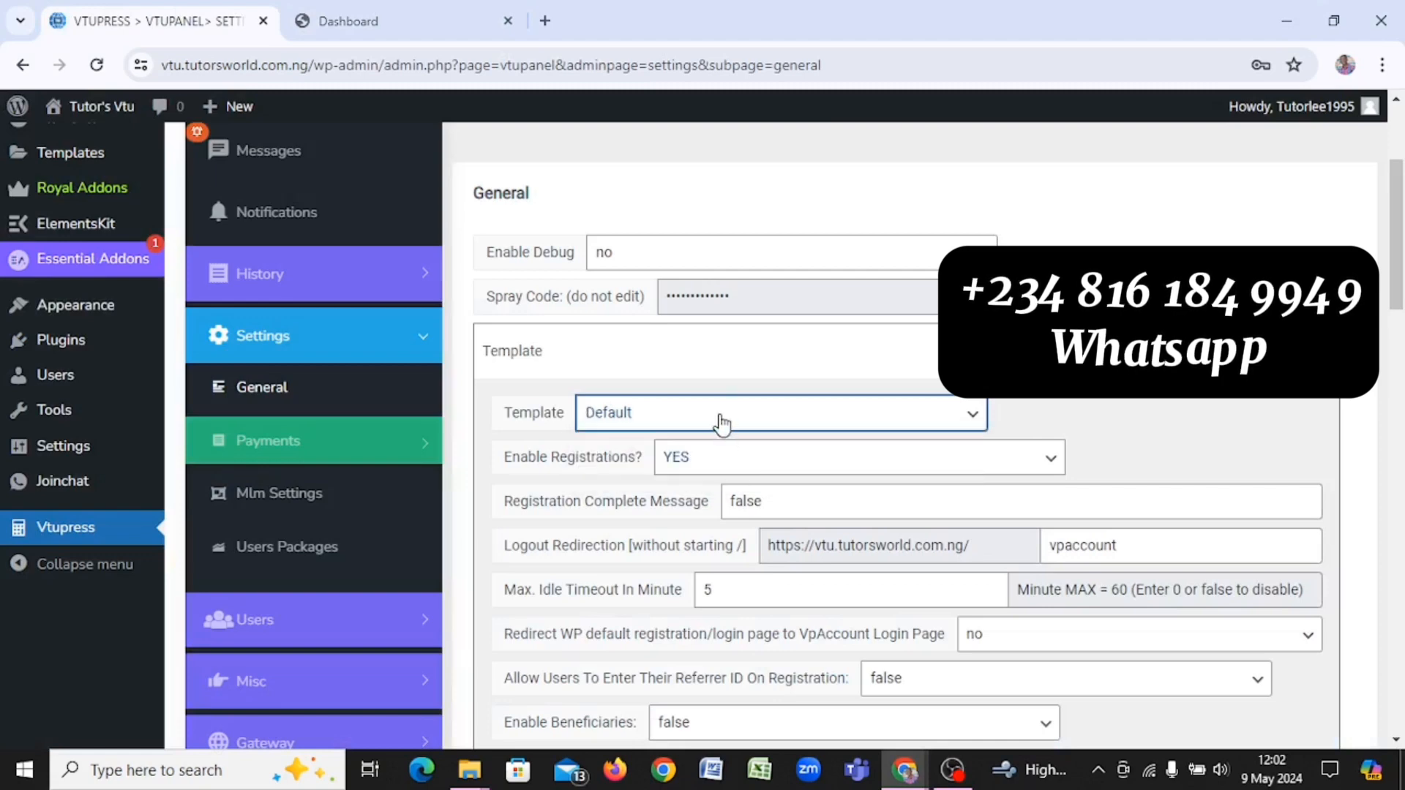
pyautogui.click(722, 421)
pyautogui.click(736, 480)
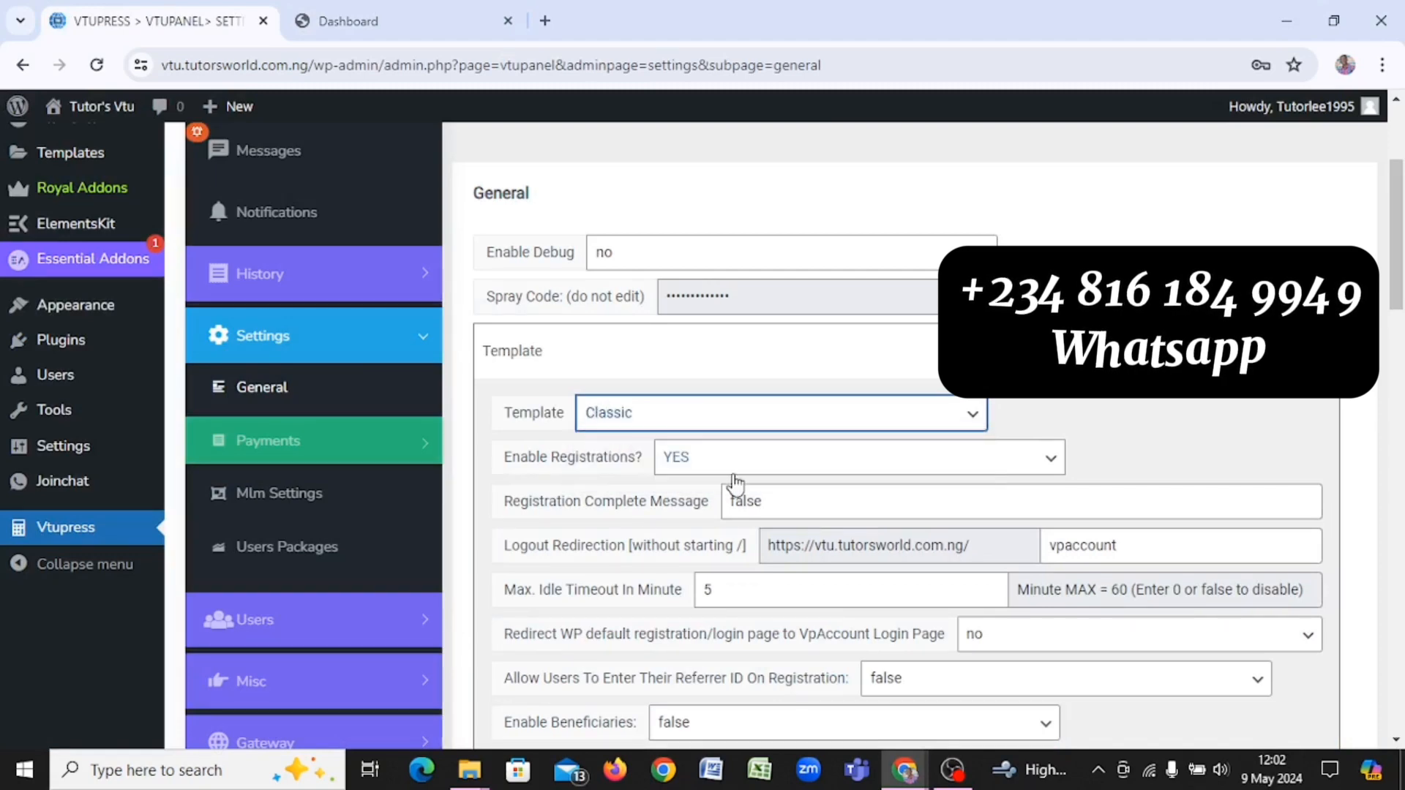
pyautogui.scroll(-20, 736, 481)
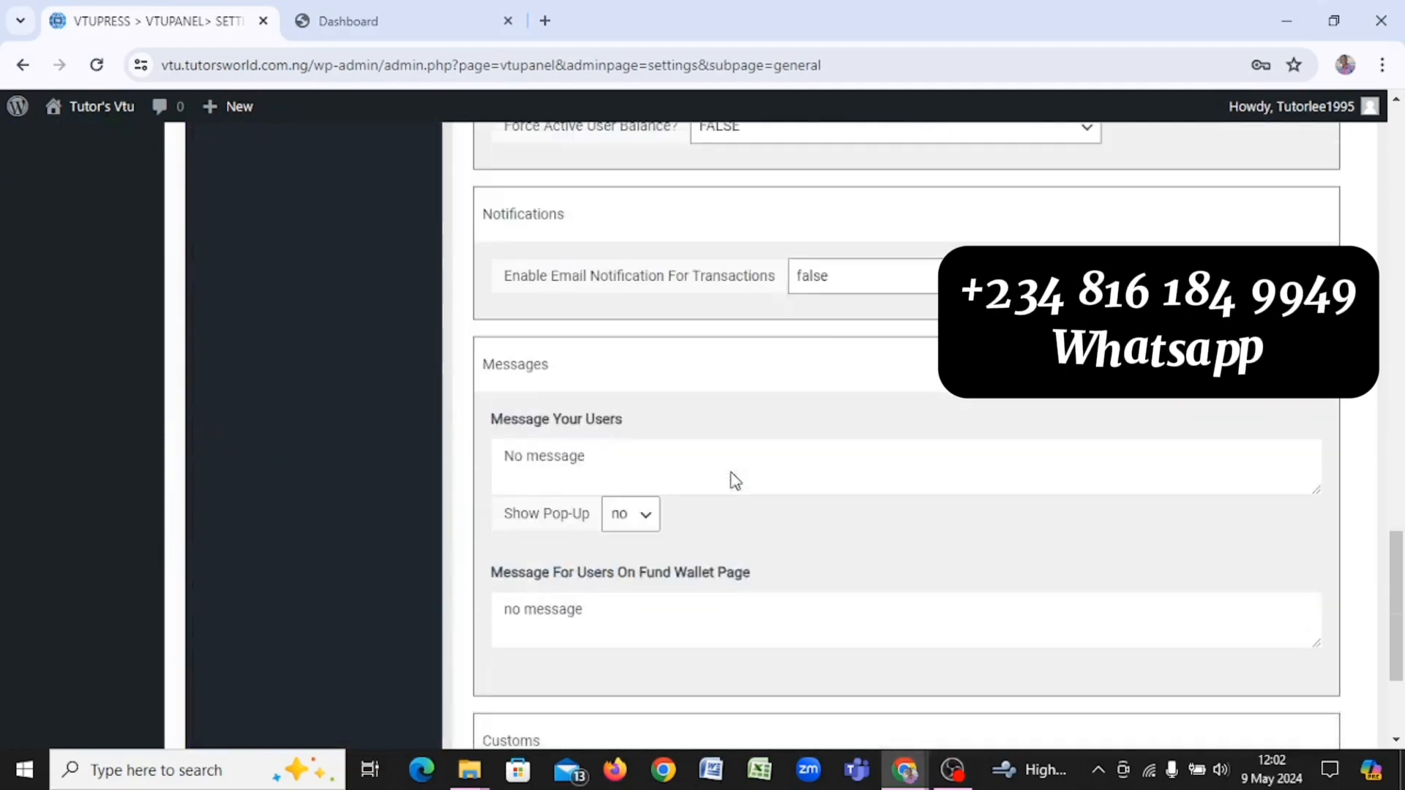
pyautogui.scroll(-3, 735, 481)
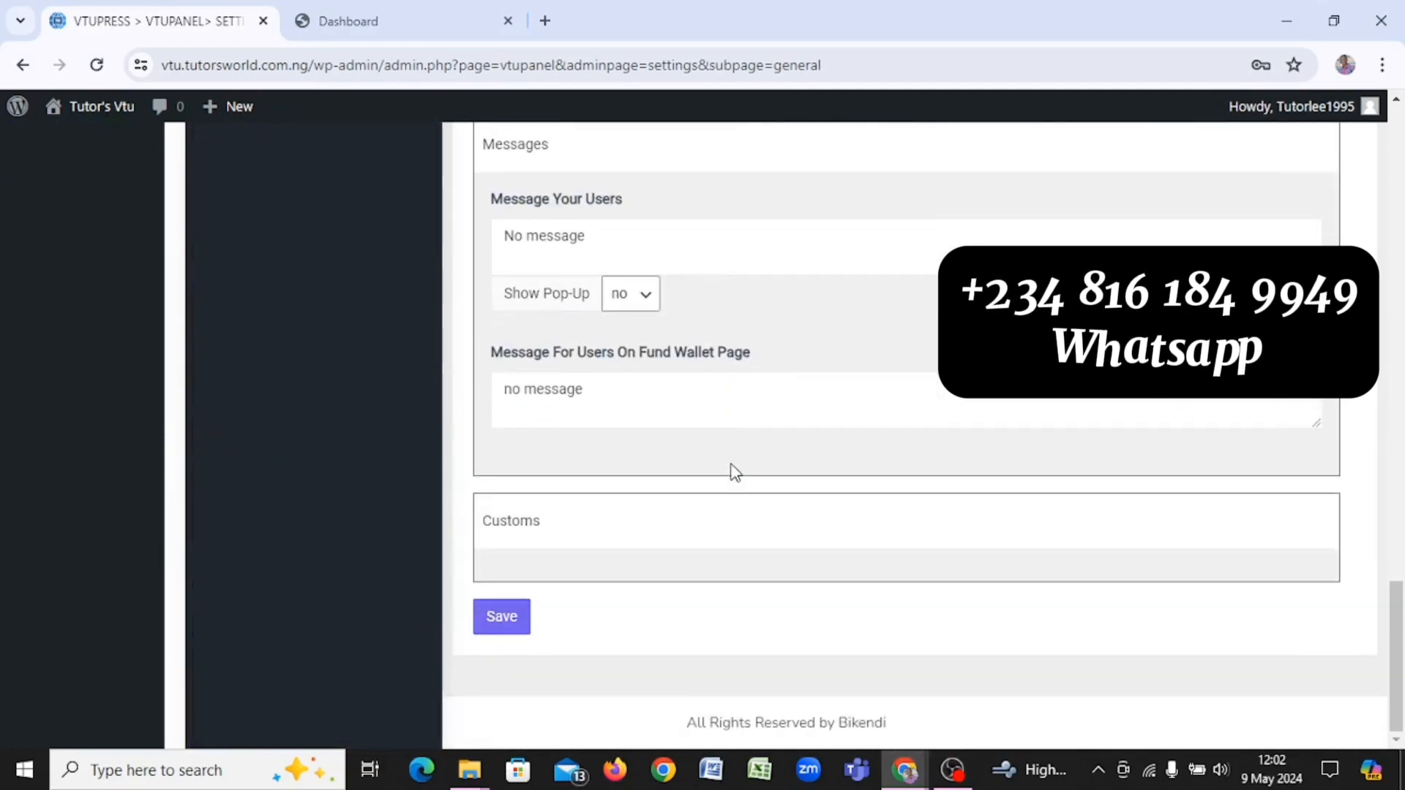
# Step: Save the general settings, dismiss the SAVED notice, and reload the user dashboard to see the Classic layout
pyautogui.click(500, 619)
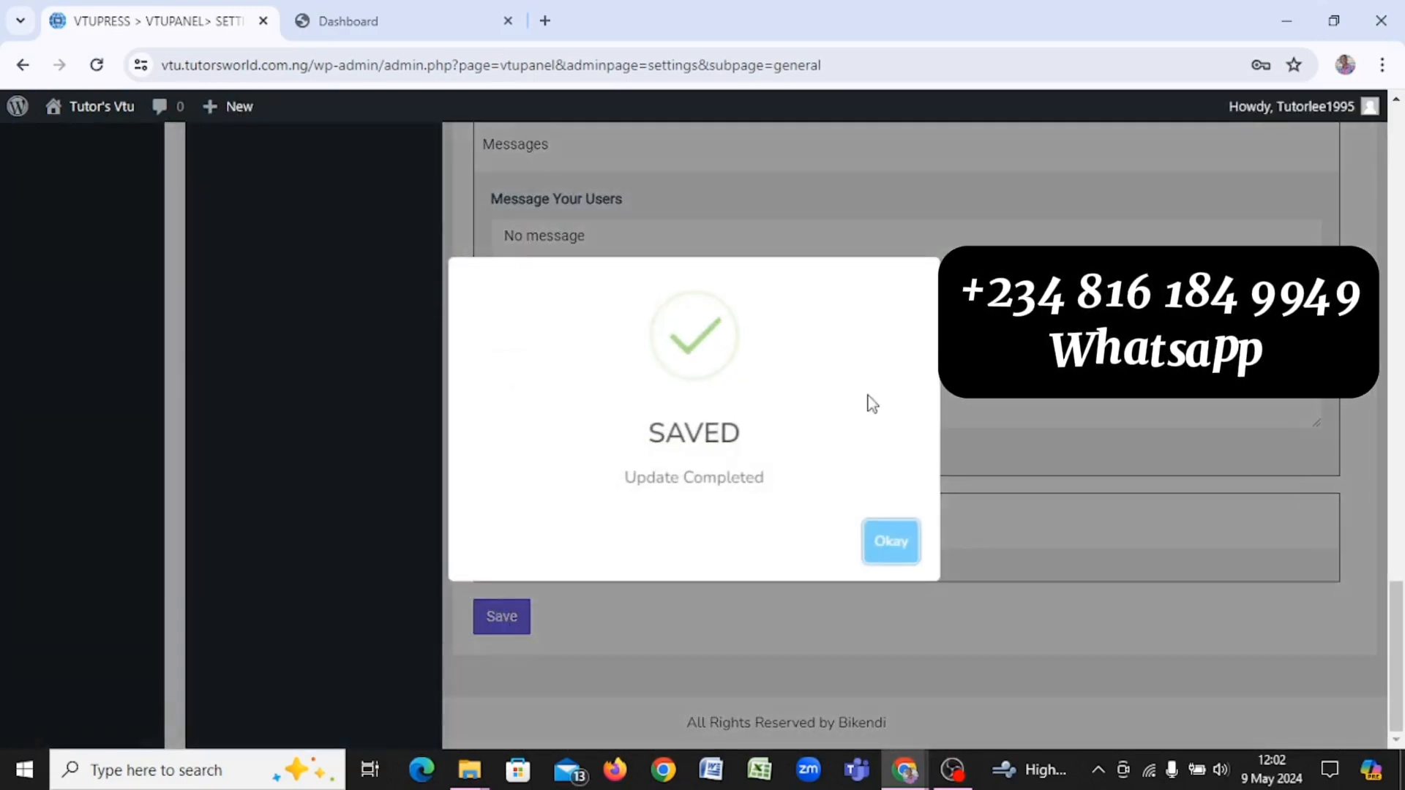
pyautogui.click(889, 540)
pyautogui.click(338, 21)
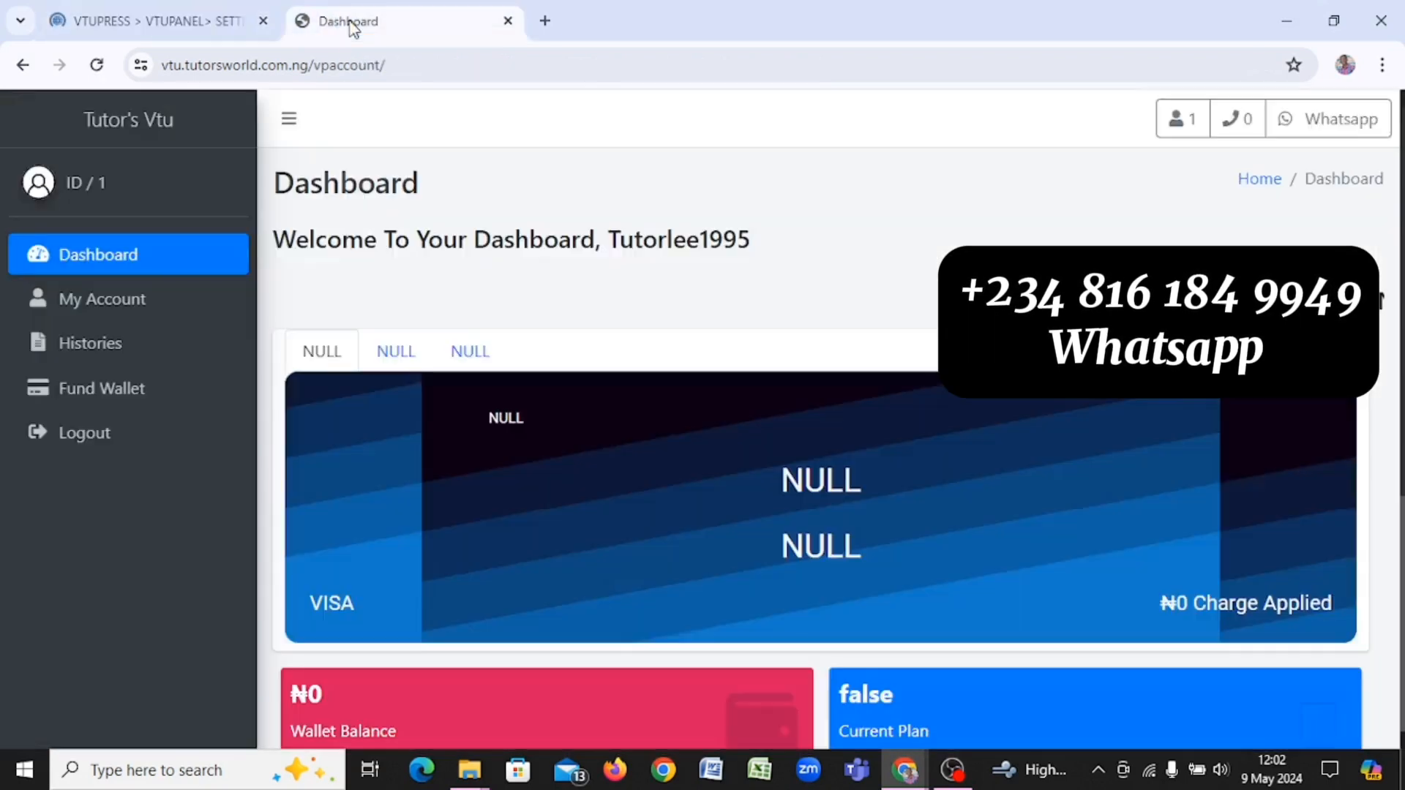
pyautogui.click(96, 71)
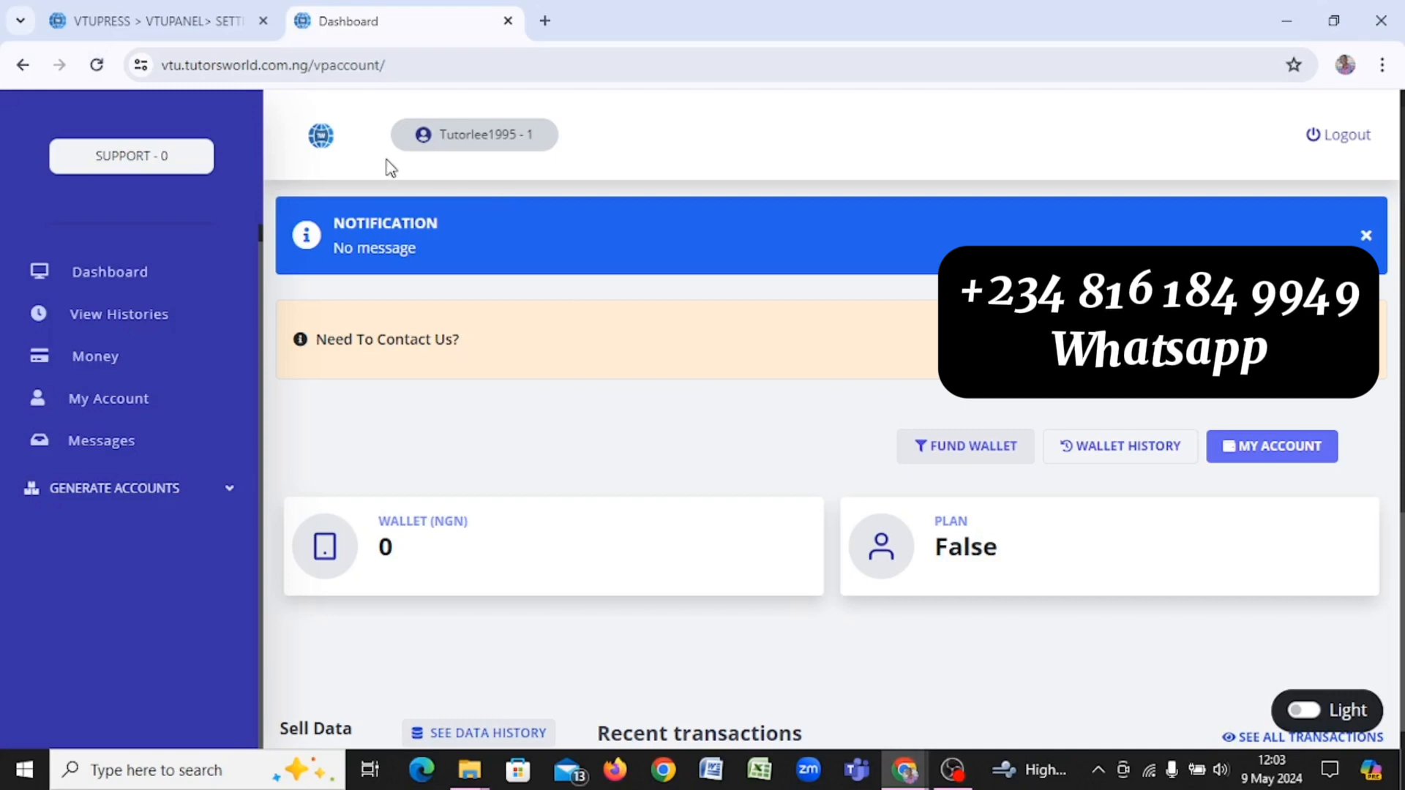
pyautogui.click(183, 16)
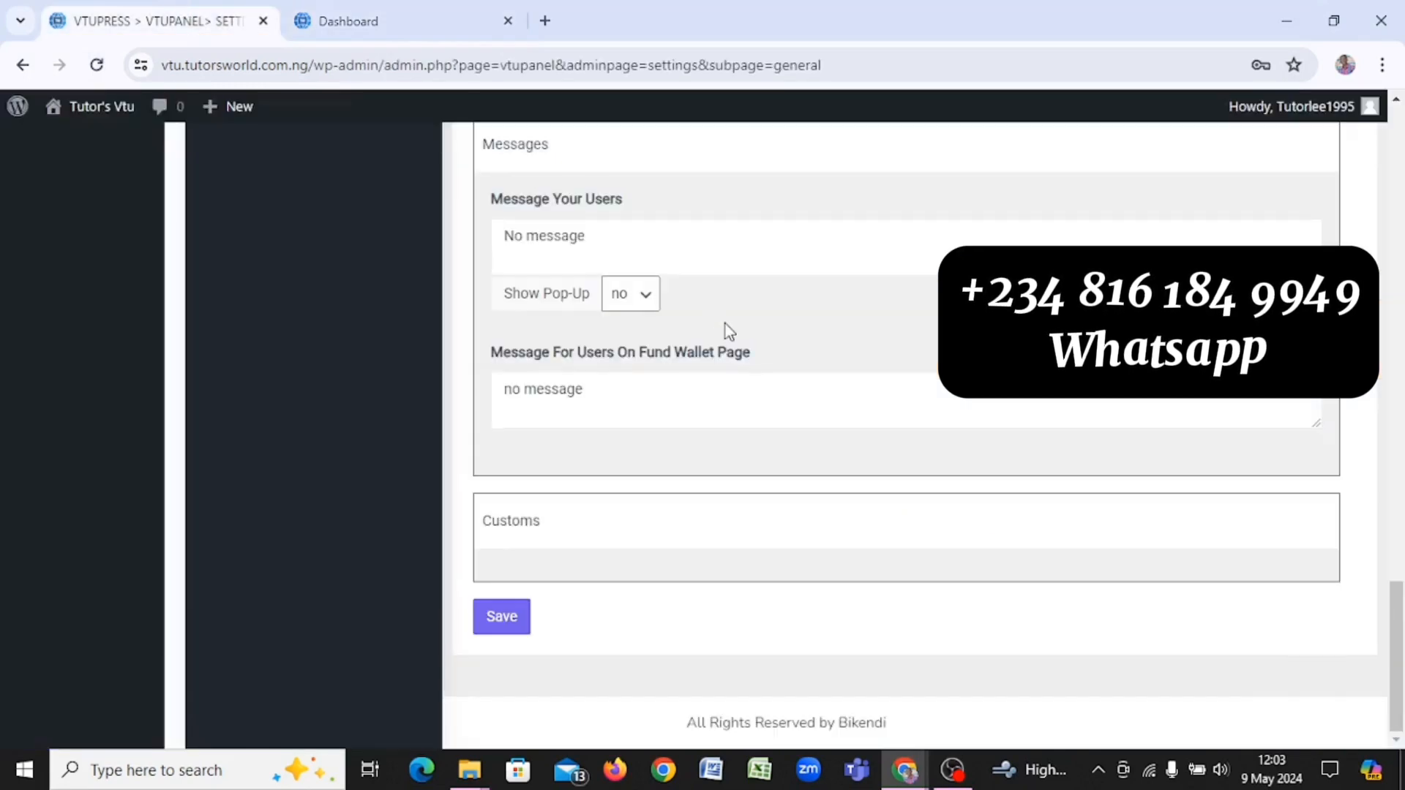
pyautogui.scroll(20, 728, 331)
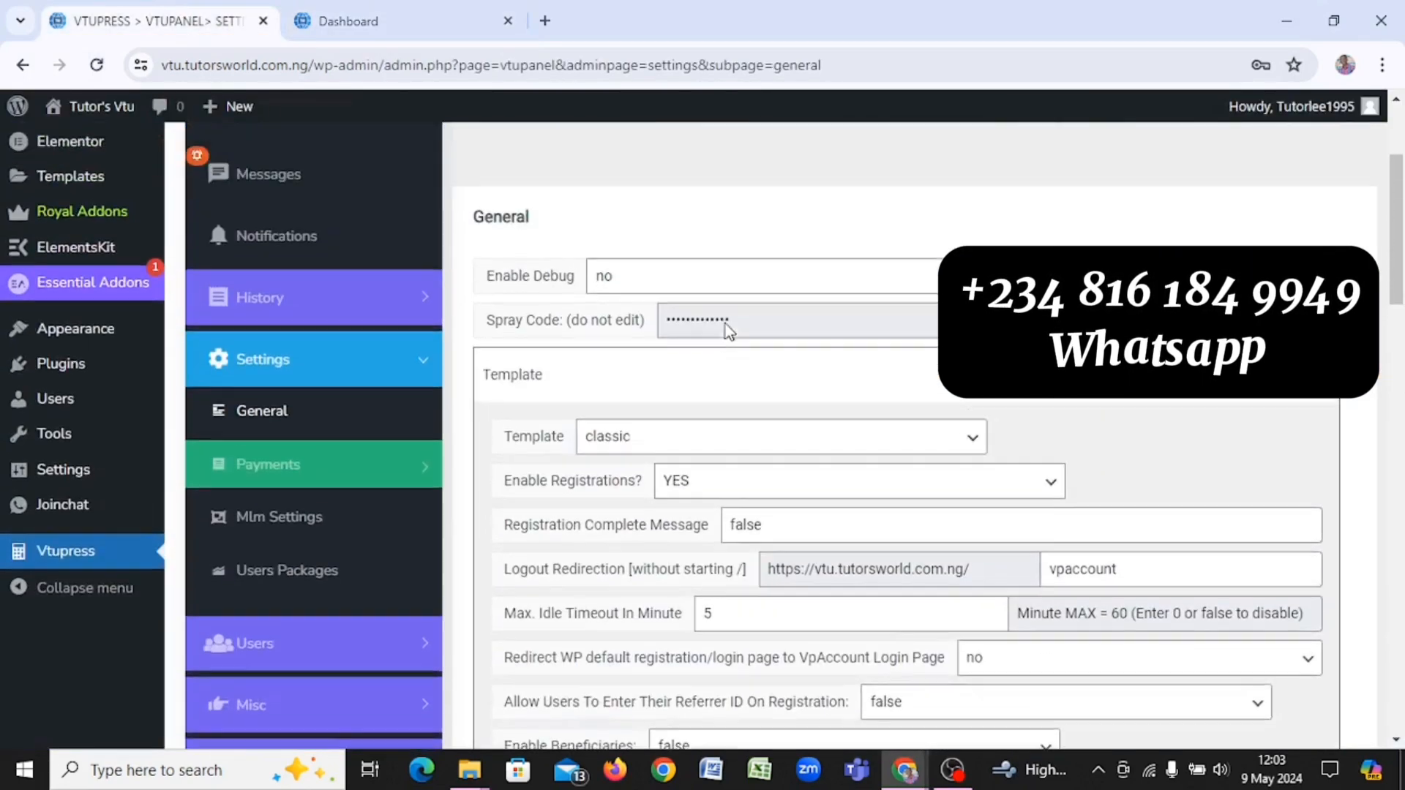
pyautogui.scroll(2, 728, 331)
pyautogui.scroll(-3, 728, 330)
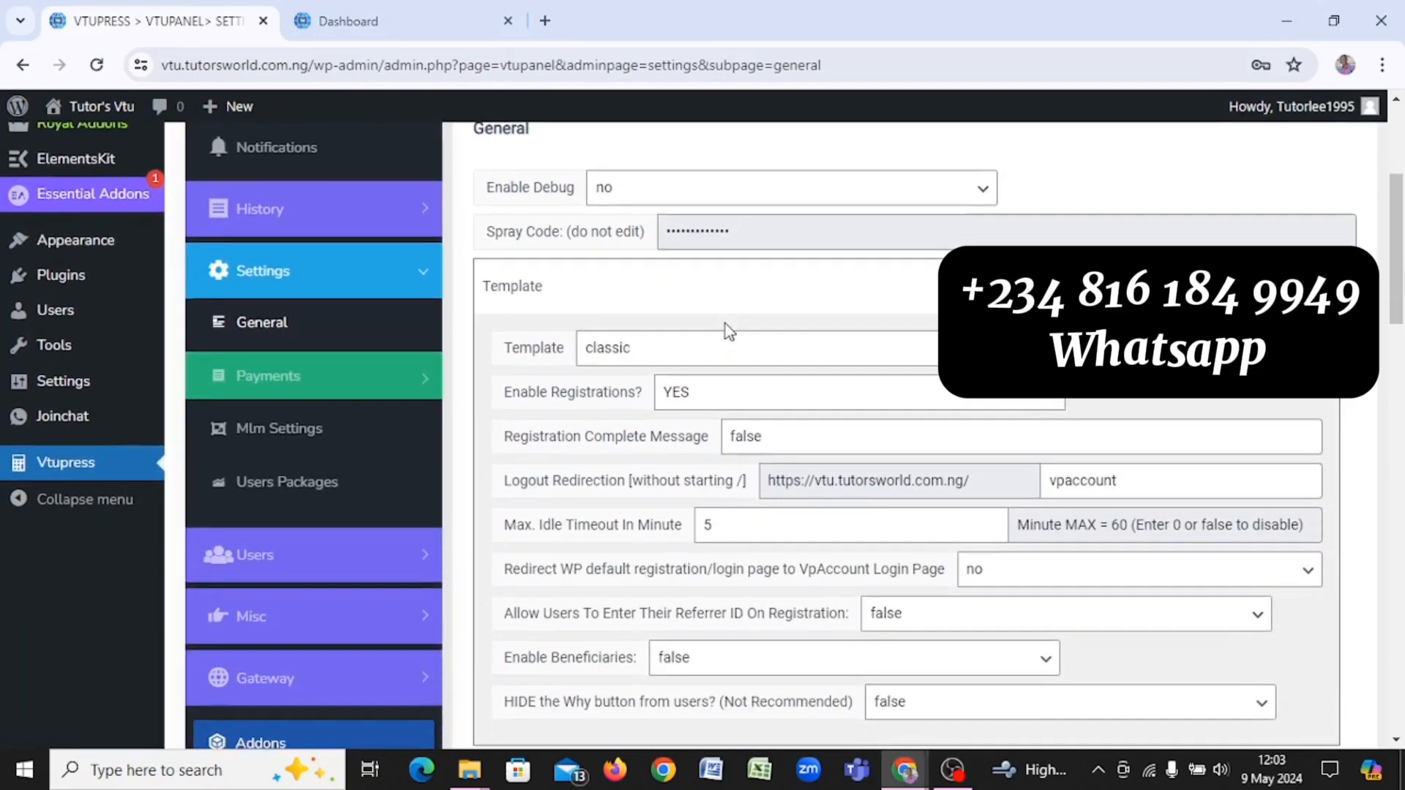
pyautogui.scroll(-1, 728, 331)
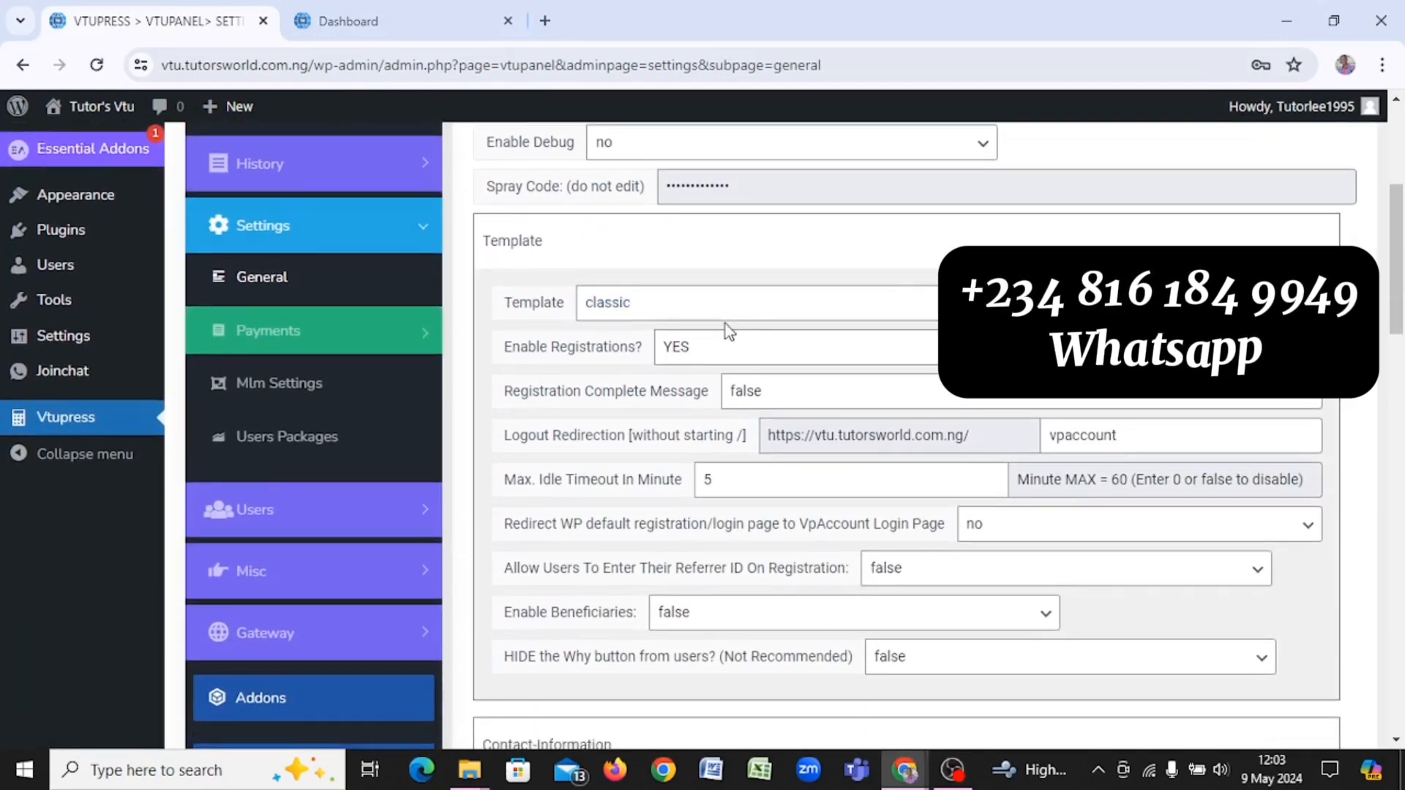
pyautogui.click(754, 300)
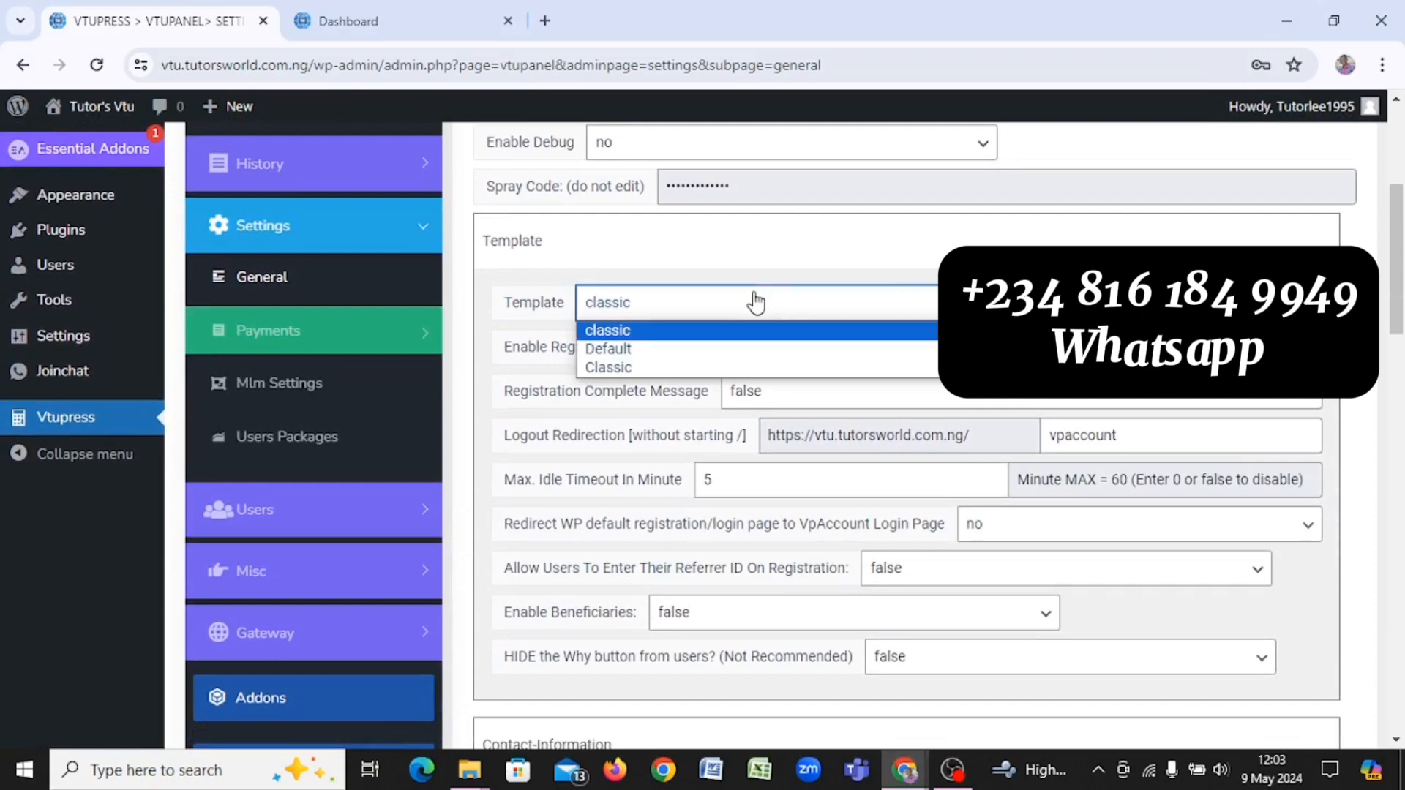
pyautogui.click(755, 300)
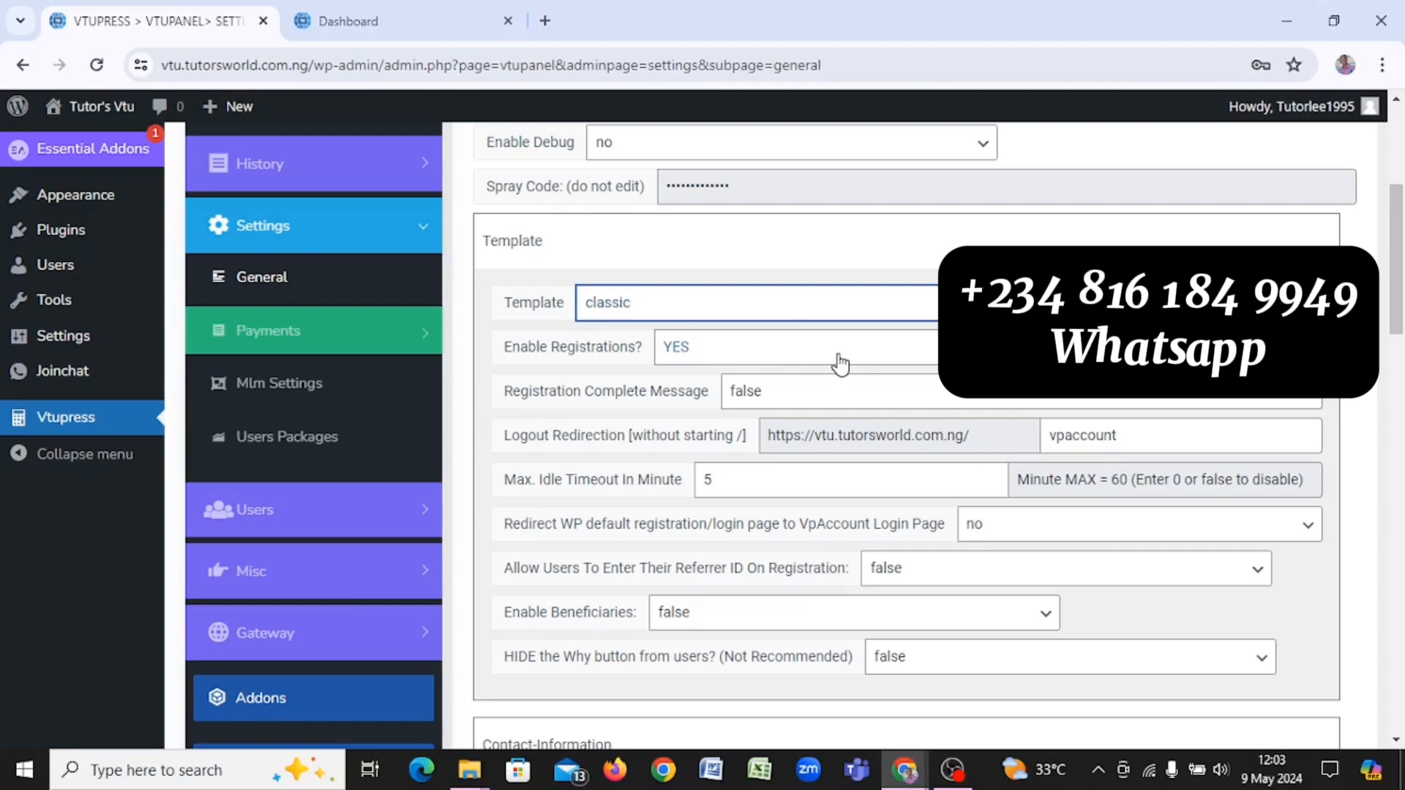
pyautogui.scroll(-1, 840, 363)
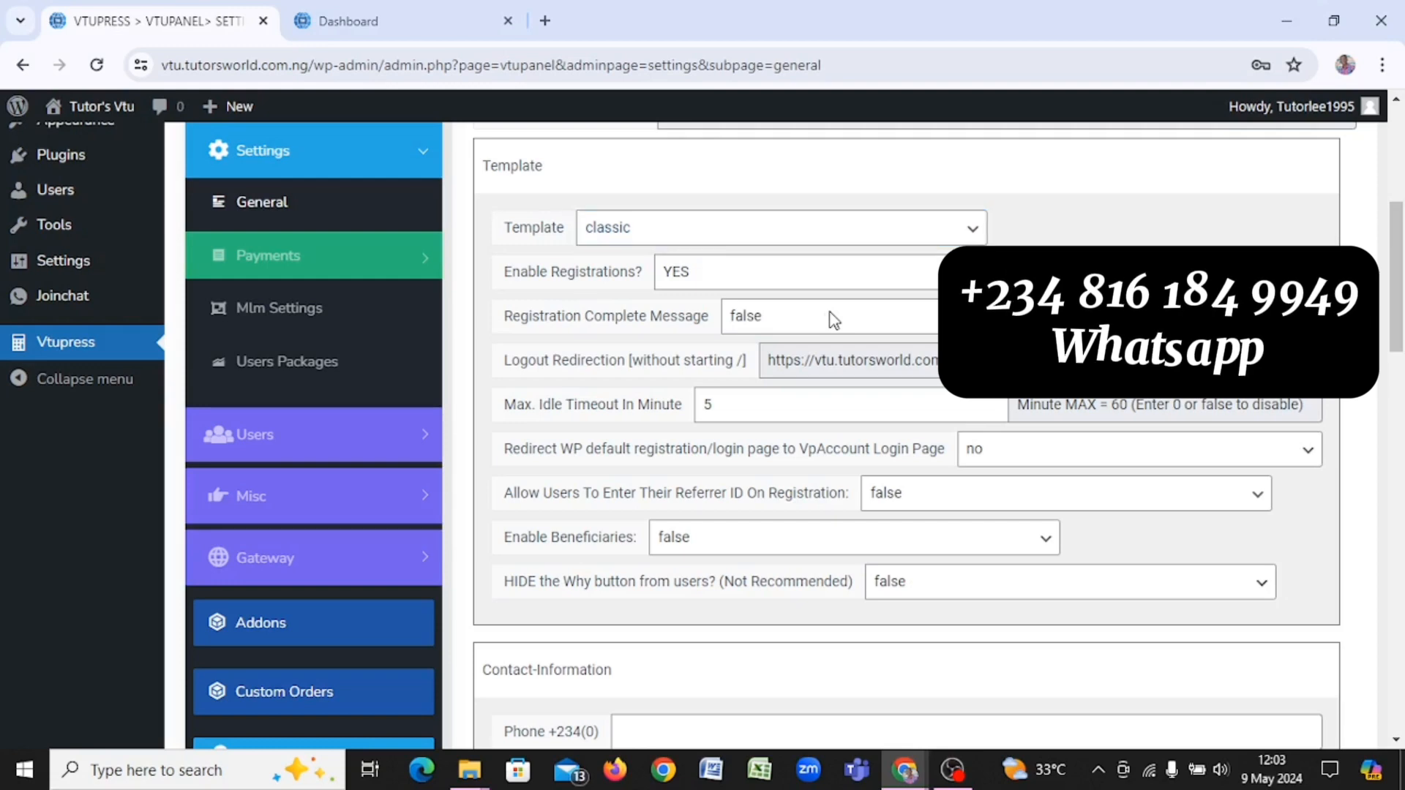
pyautogui.scroll(-2, 815, 322)
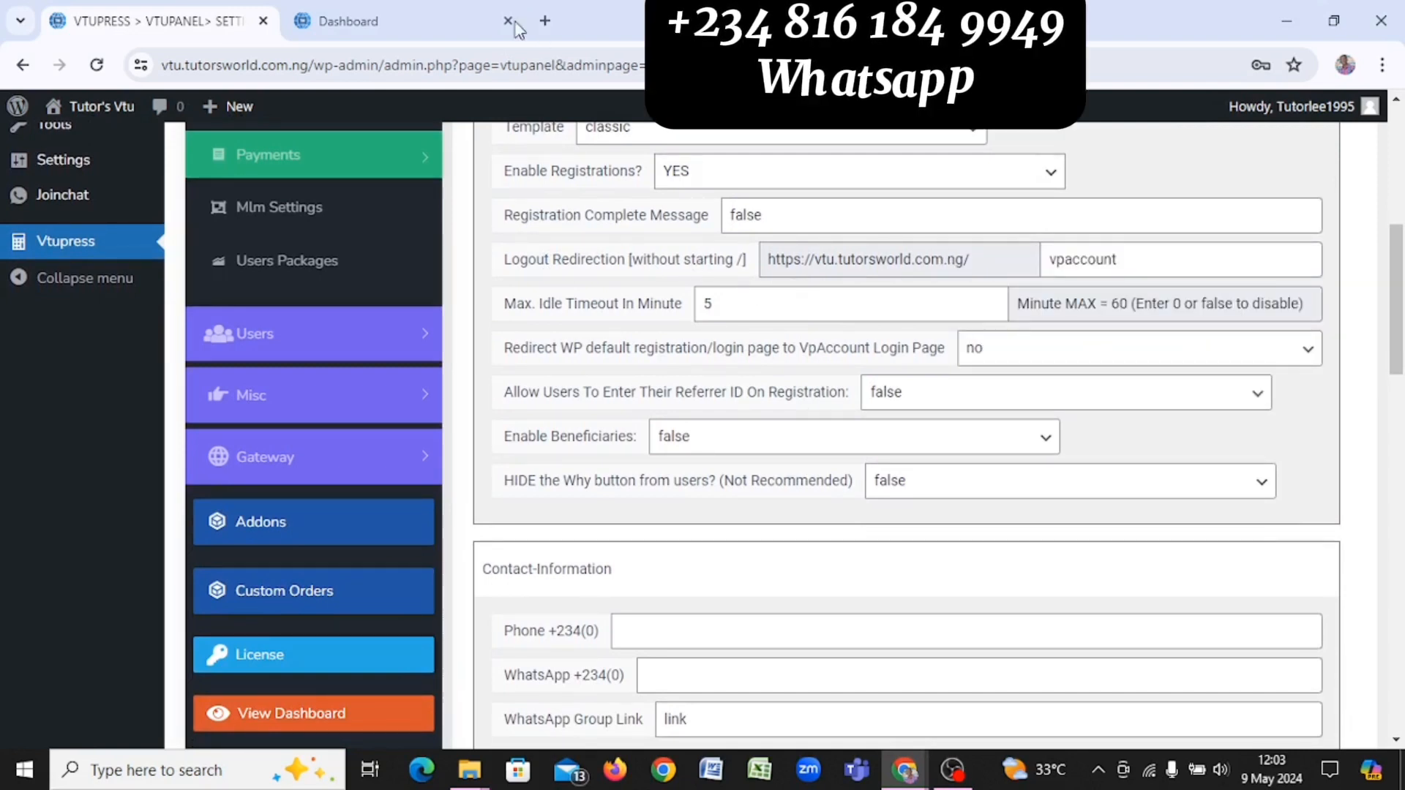
pyautogui.click(439, 21)
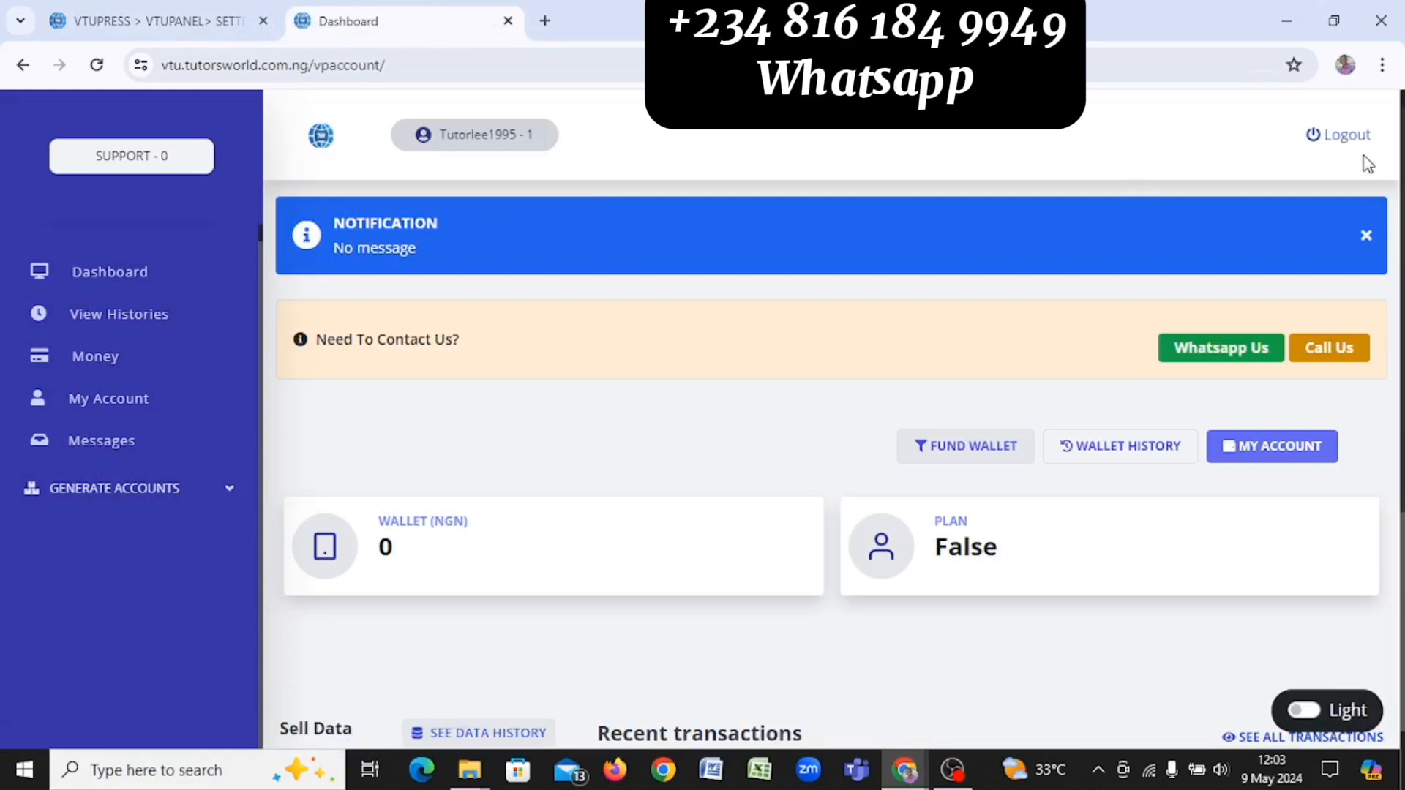
pyautogui.click(154, 24)
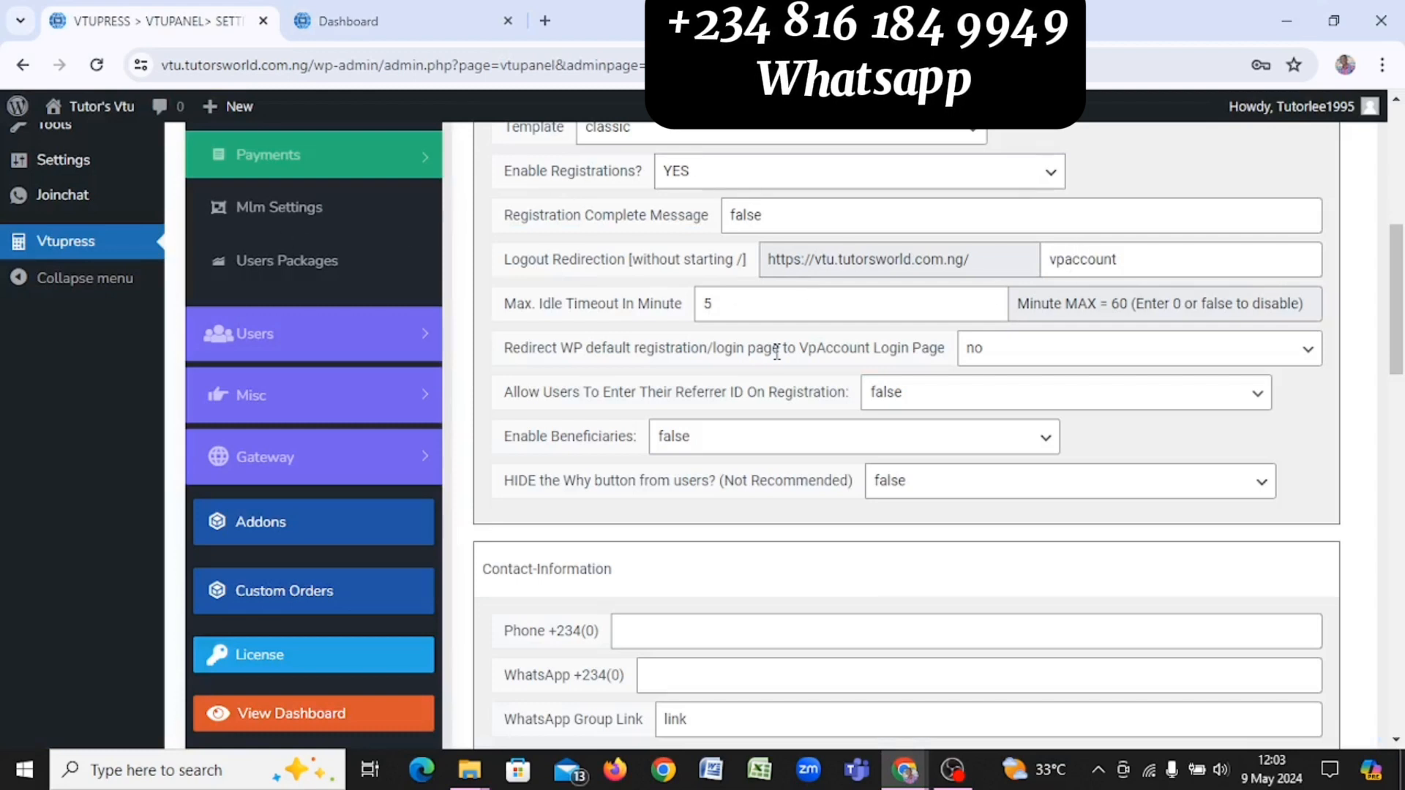
# Step: Clear the 'vpaccount' Logout Redirection path and set Referrer ID and Enable Beneficiaries to Yes
pyautogui.doubleClick(1206, 258)
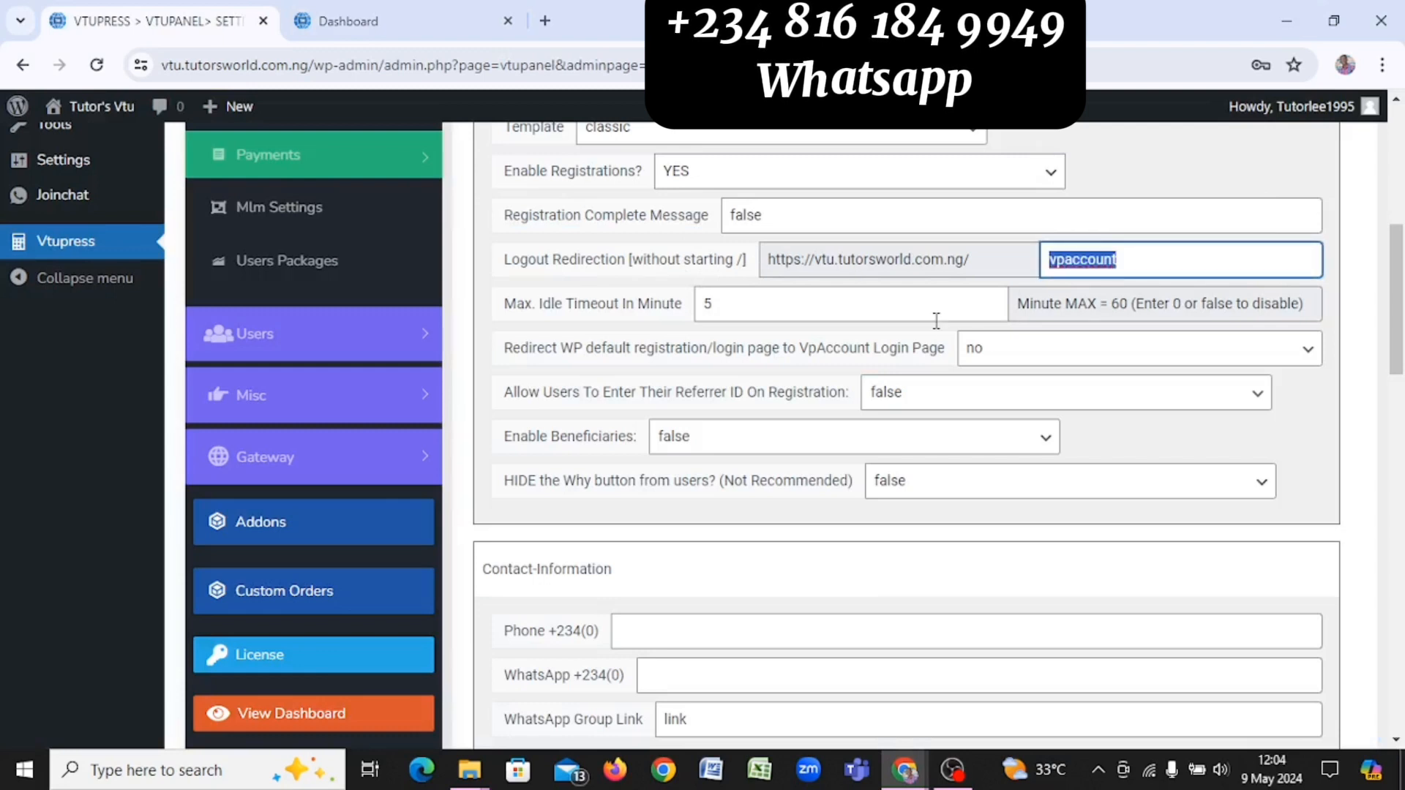
pyautogui.press('BackSpace')
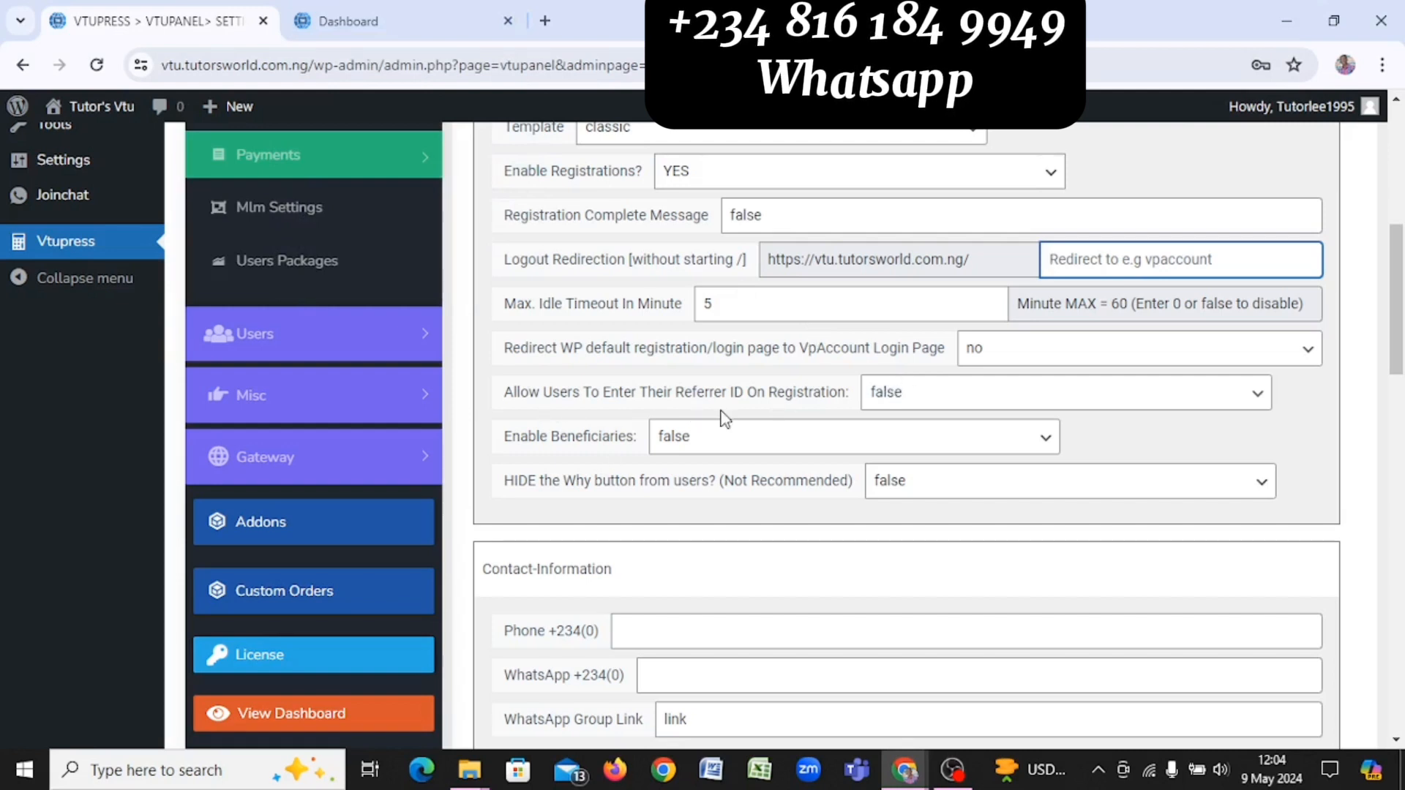
pyautogui.click(906, 393)
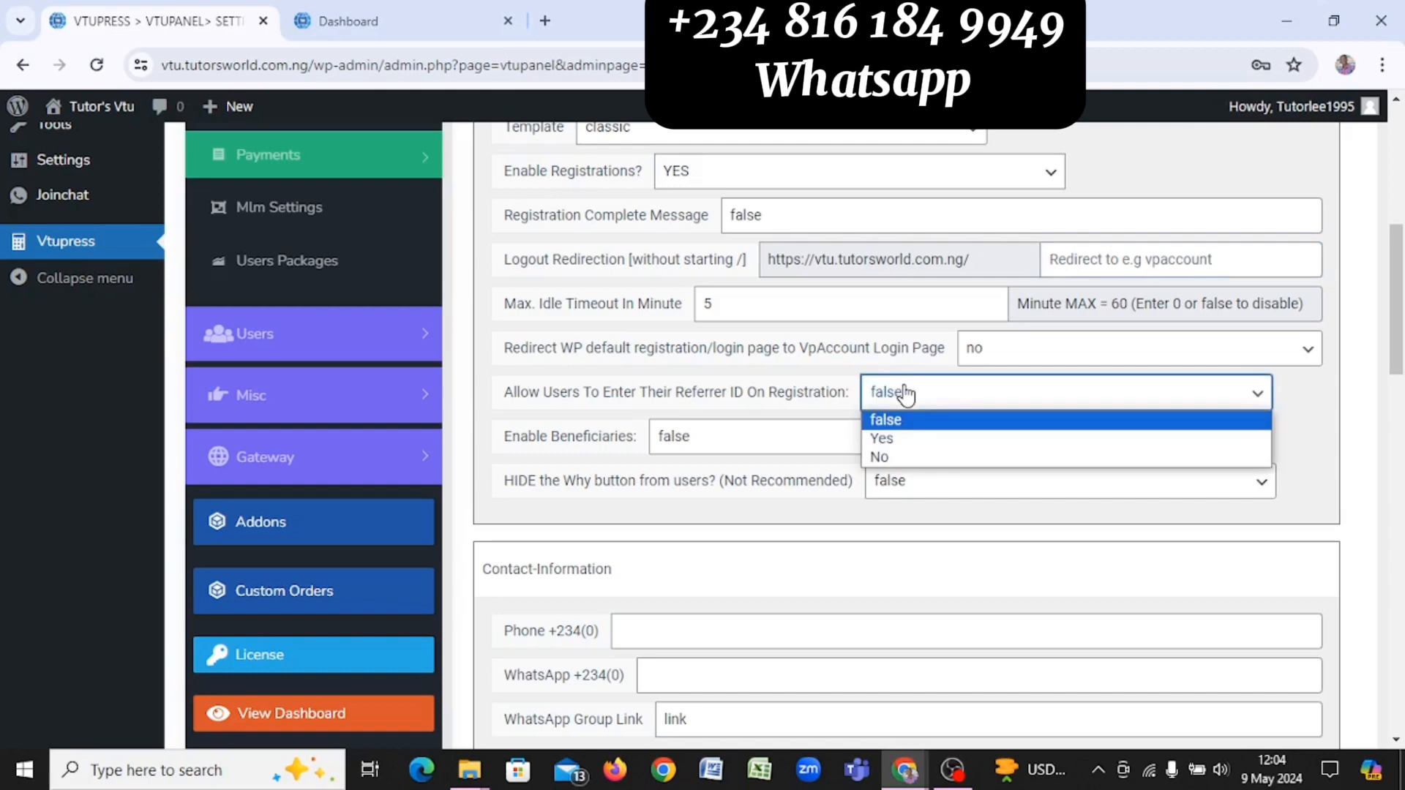
pyautogui.click(886, 439)
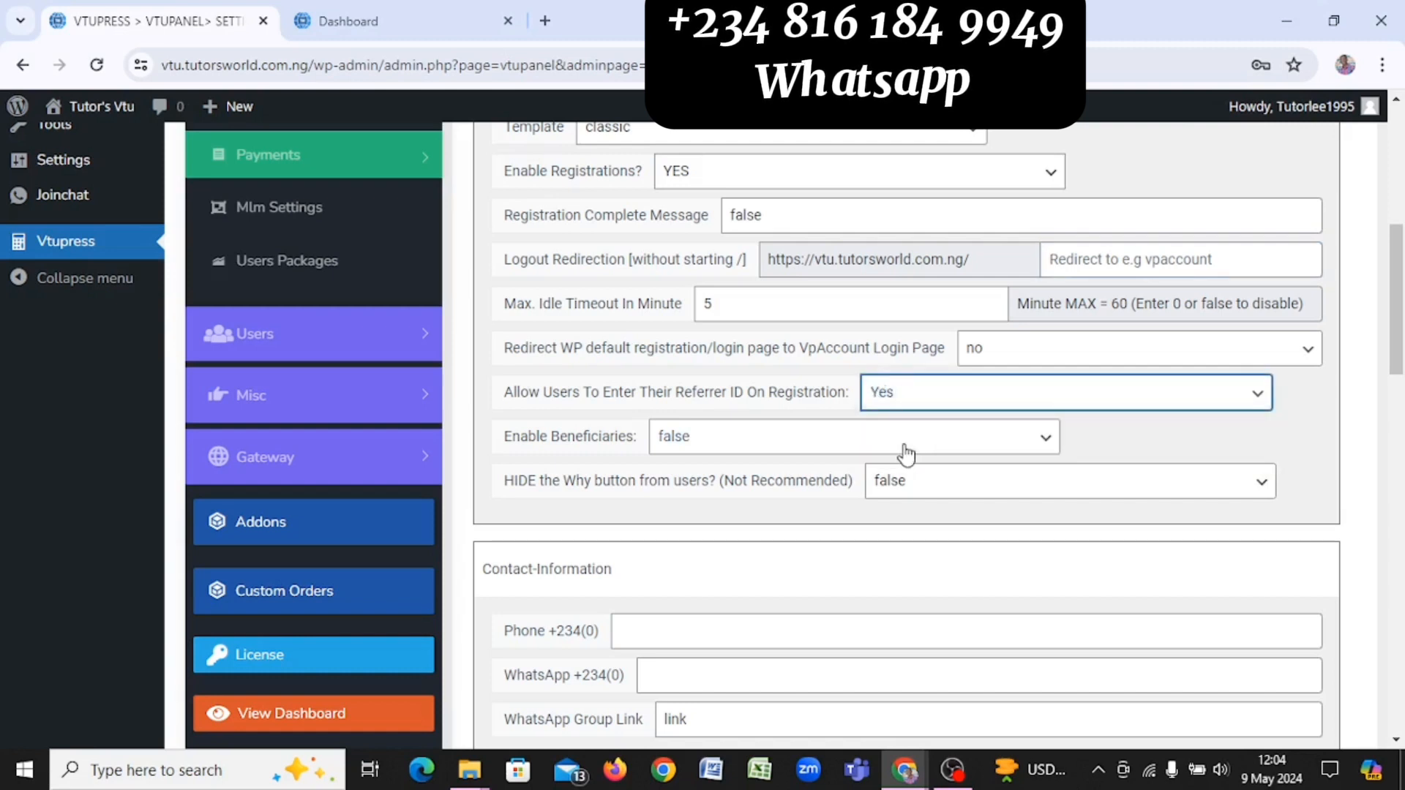
pyautogui.click(906, 454)
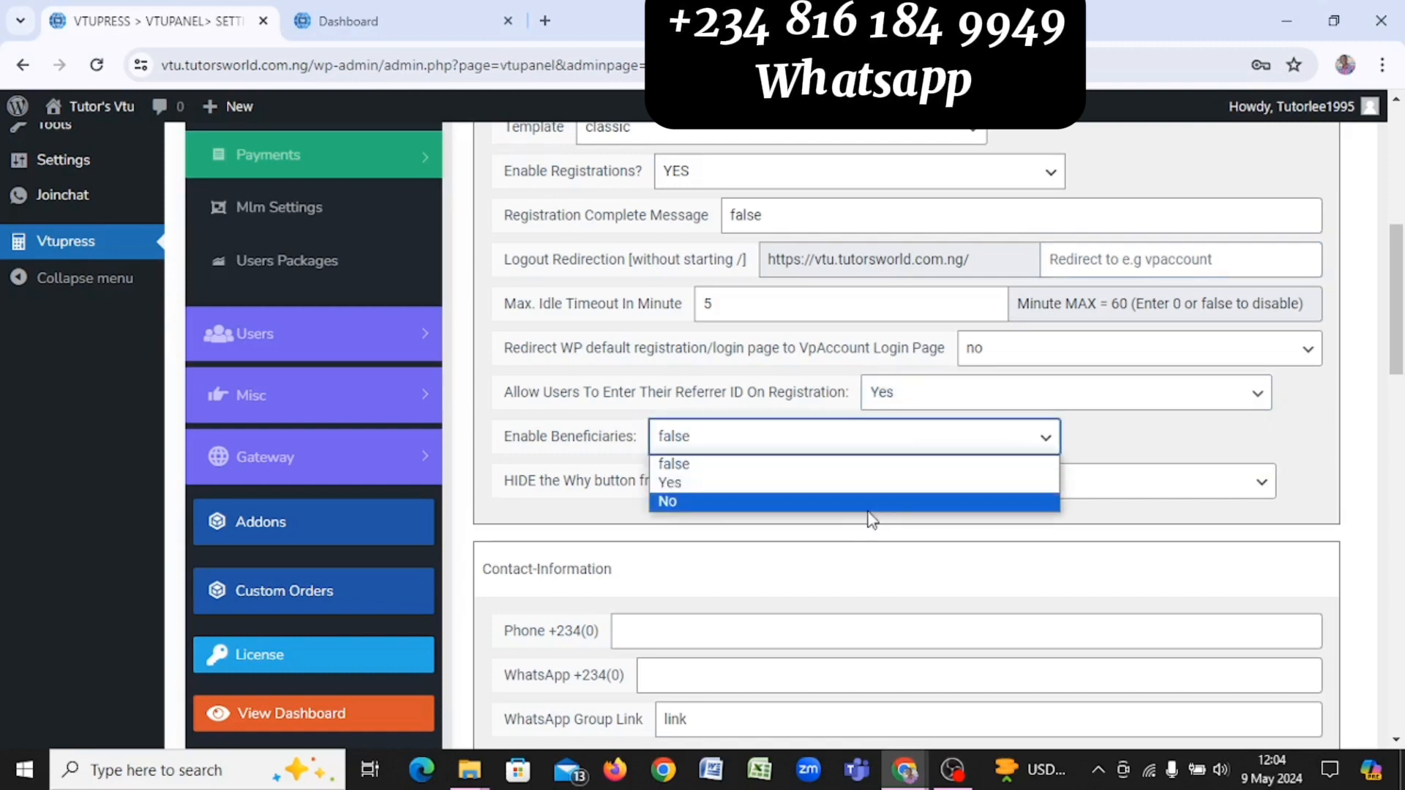
pyautogui.click(866, 484)
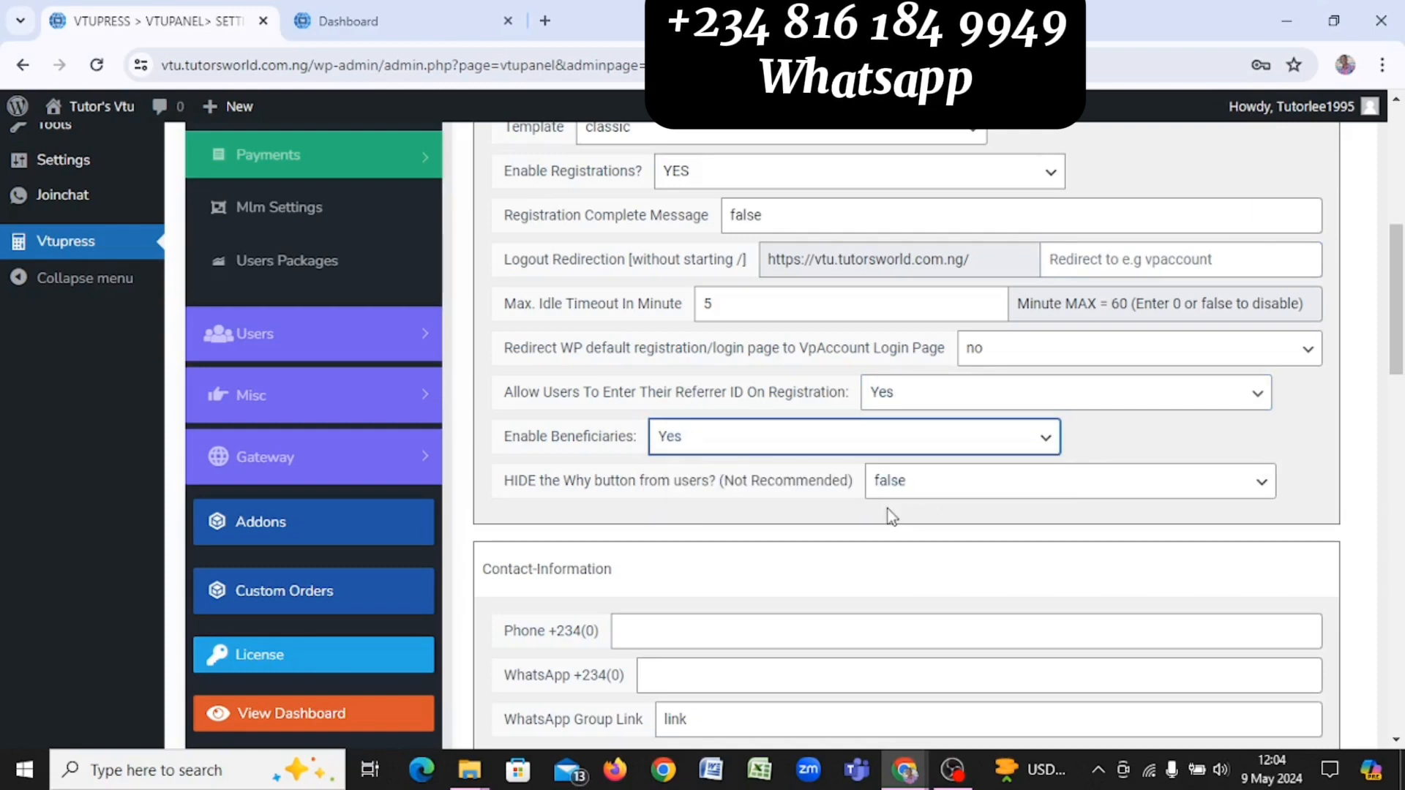
# Step: Enter the support number in the Phone +234(0) and WhatsApp +234(0) contact fields
pyautogui.scroll(-5, 891, 516)
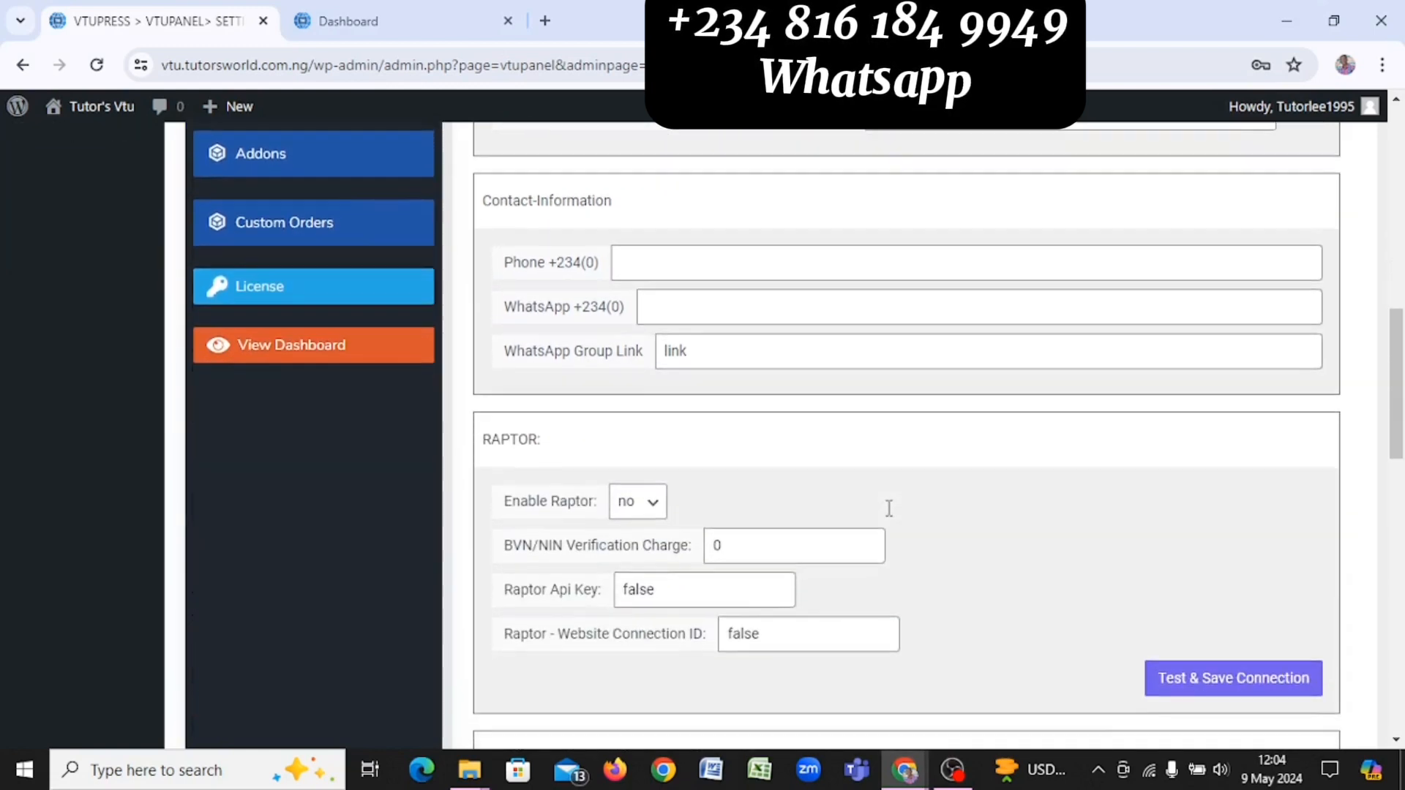
pyautogui.scroll(1, 889, 508)
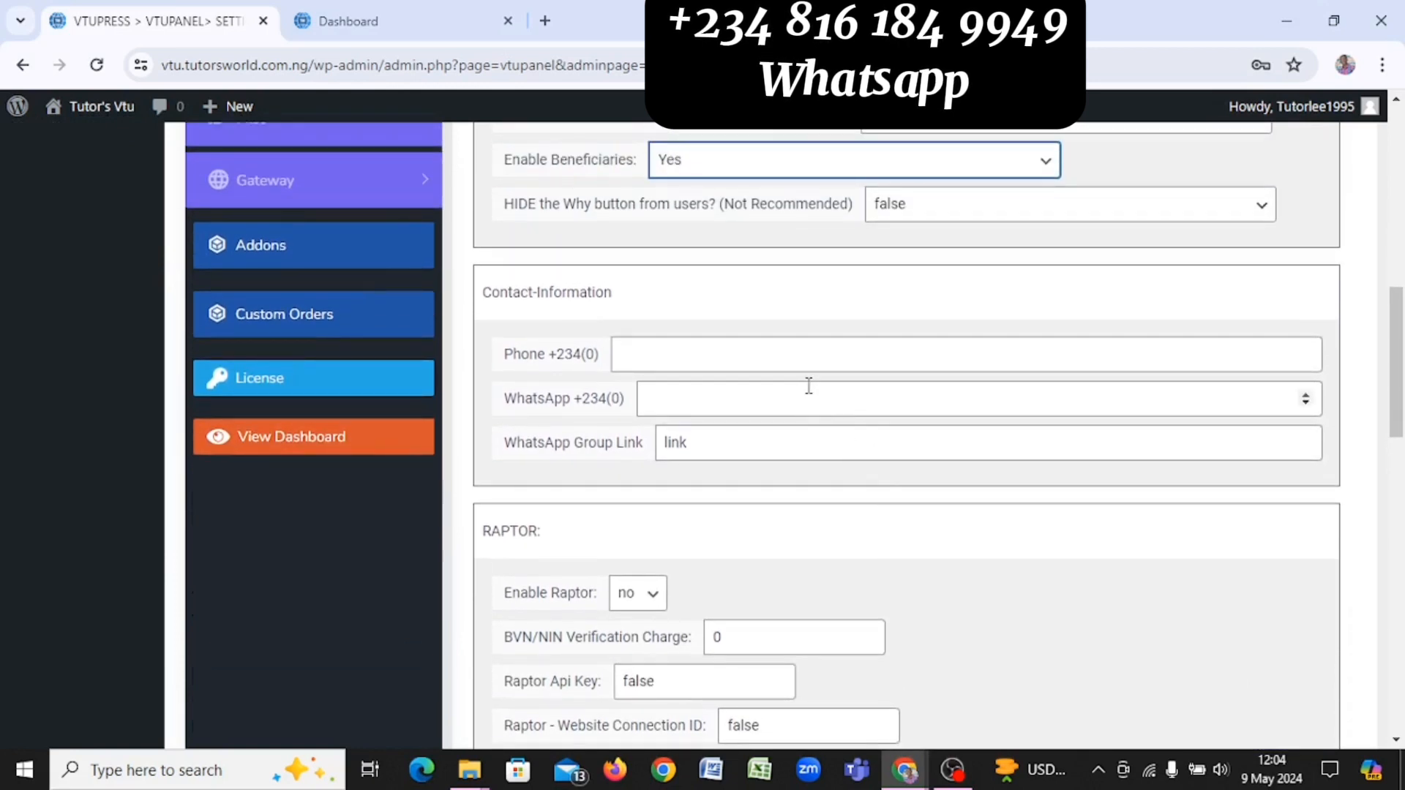
pyautogui.click(804, 360)
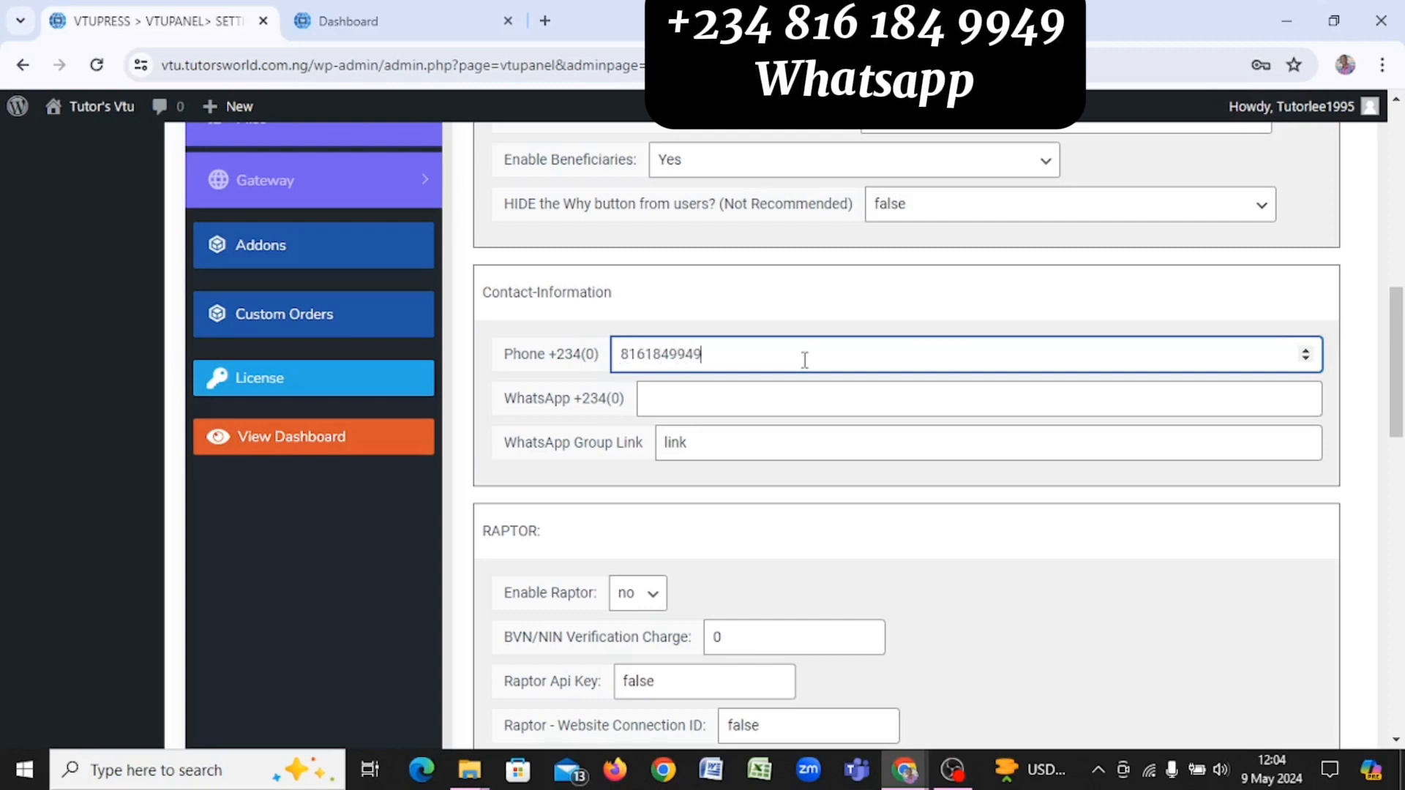
pyautogui.press('Tab')
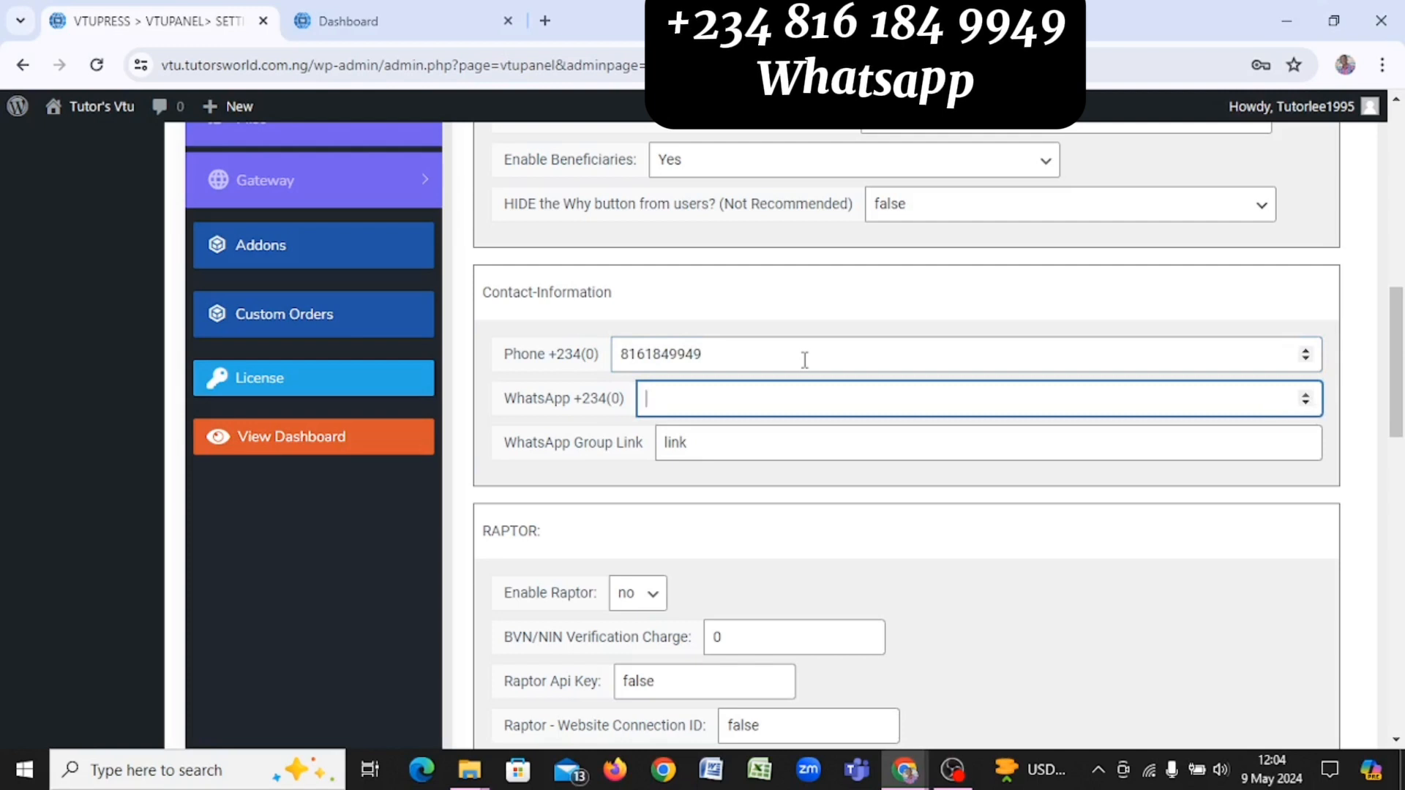
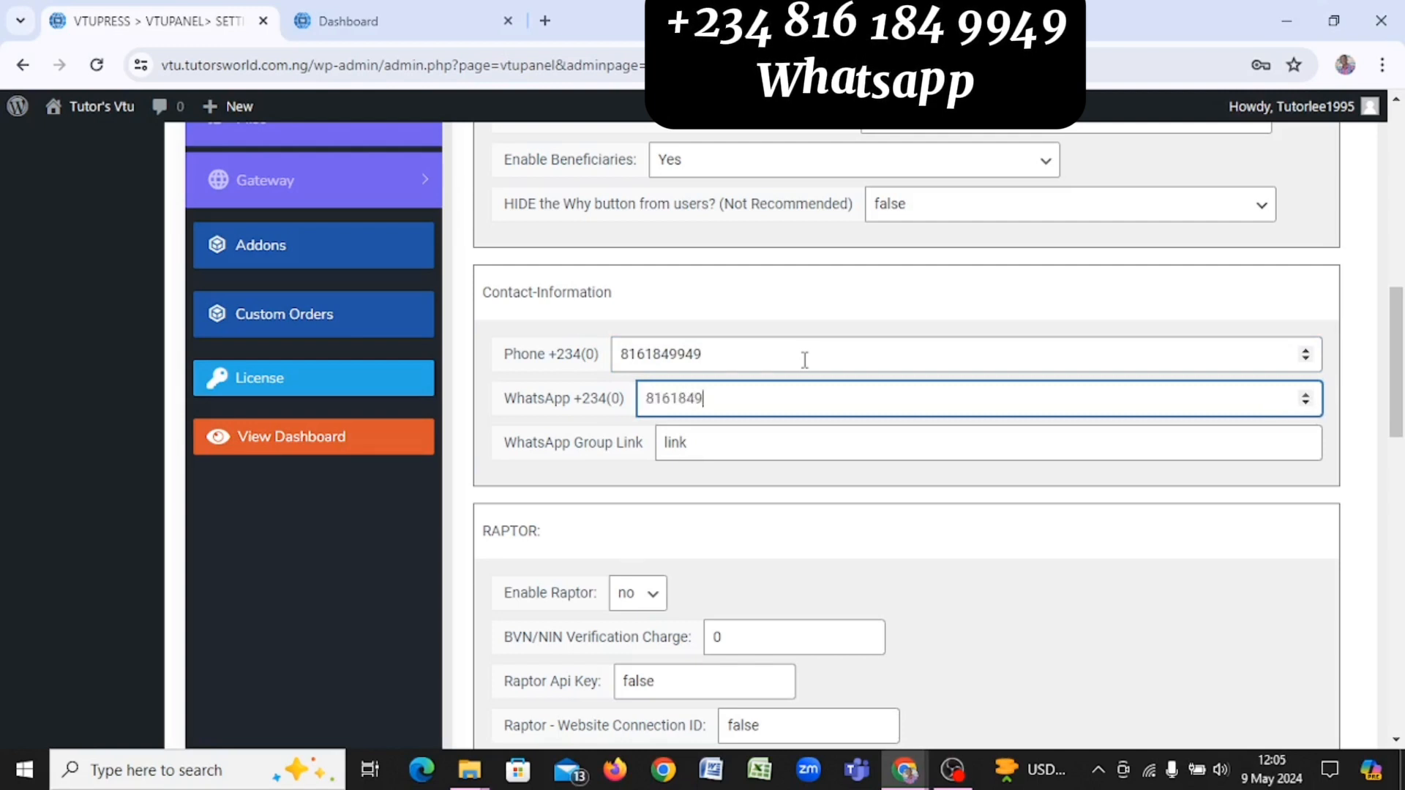
pyautogui.scroll(-1, 804, 360)
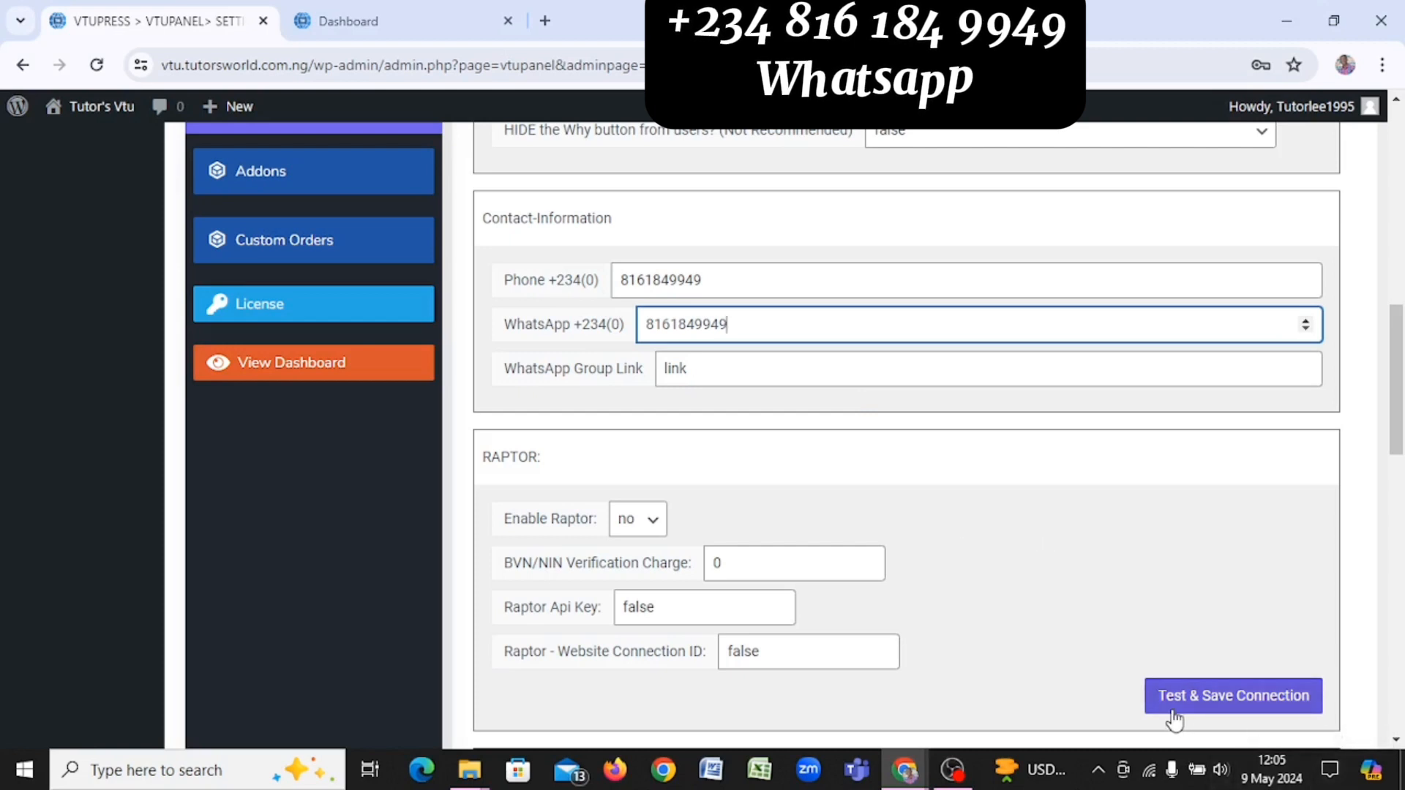
pyautogui.scroll(-4, 1174, 720)
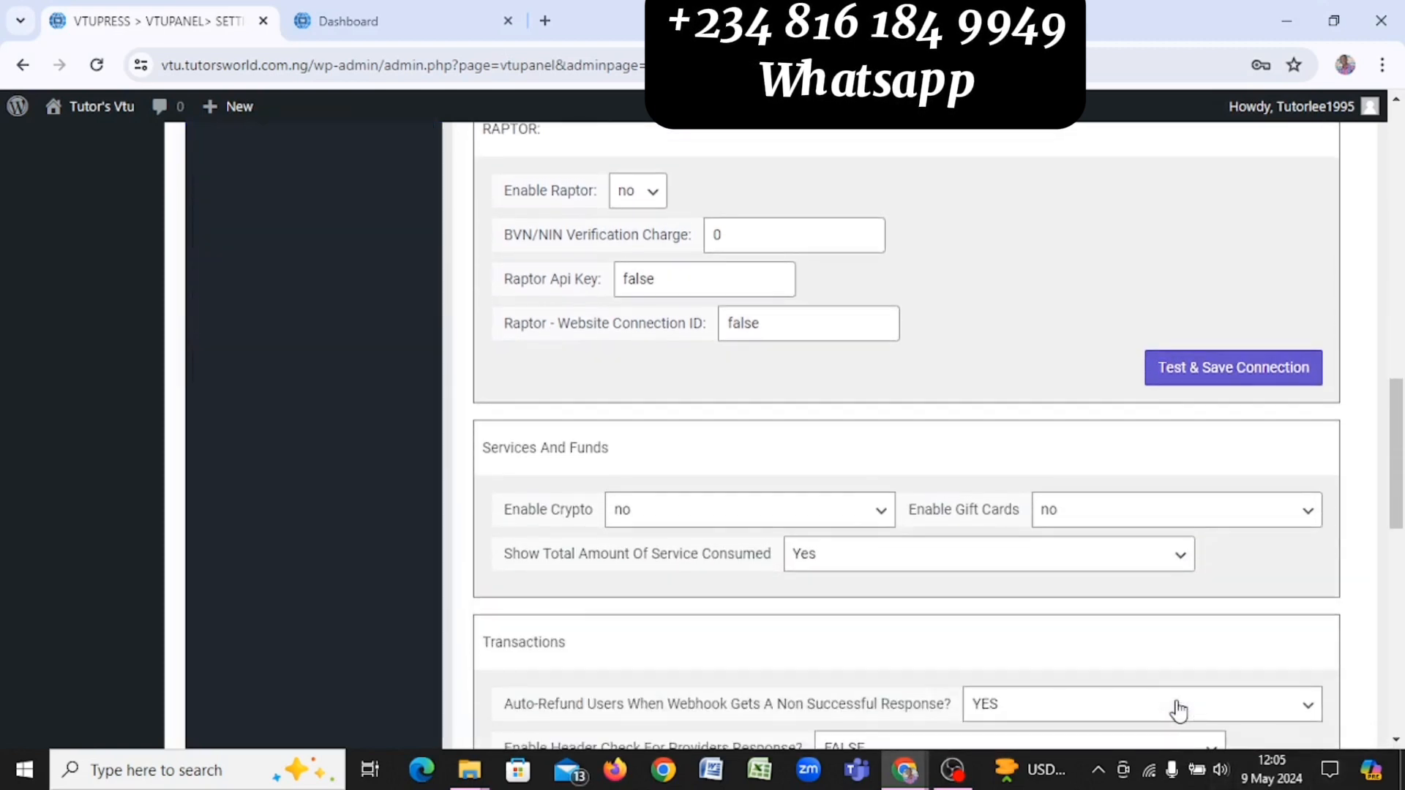
# Step: Set both Enable Crypto and Enable Gift Cards to Yes in Services And Funds
pyautogui.scroll(-2, 1176, 708)
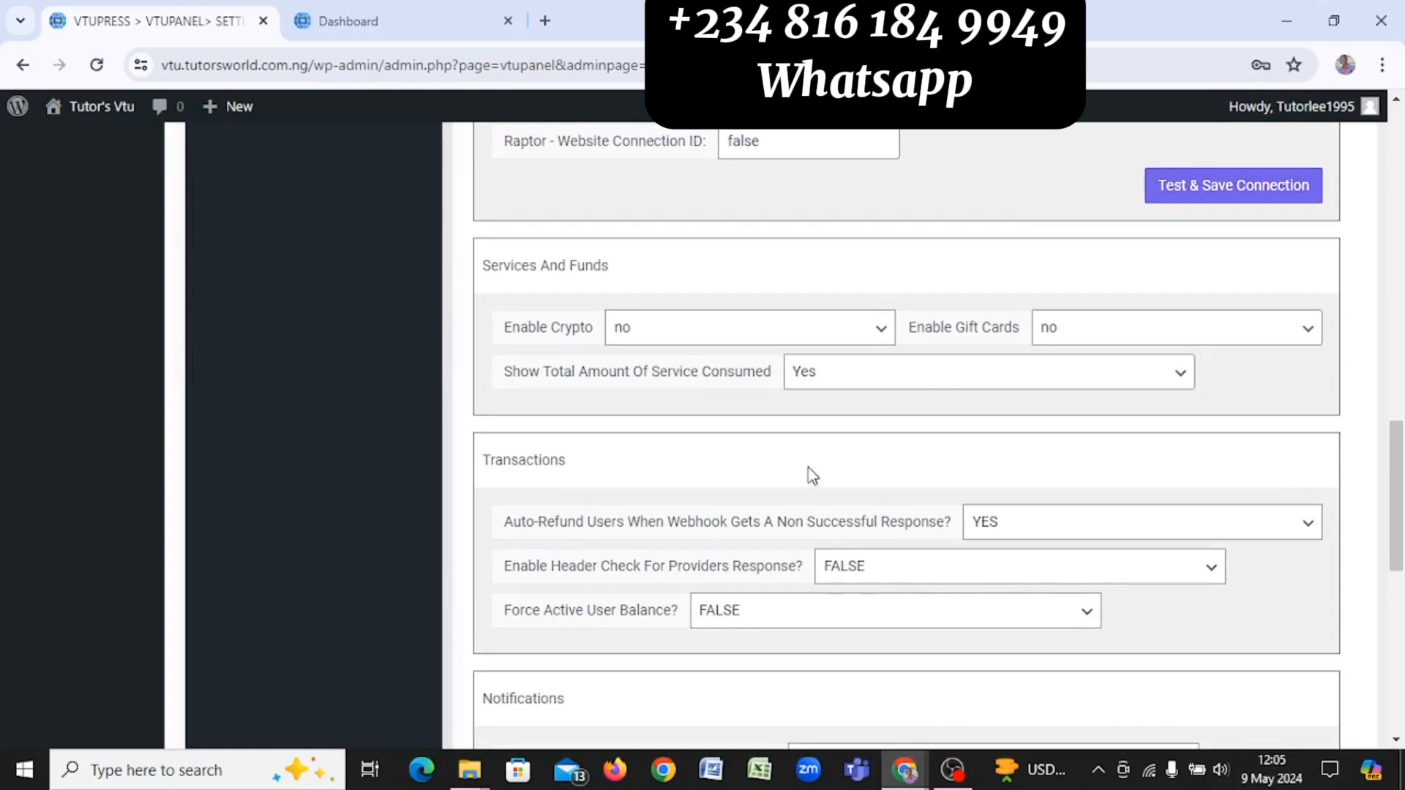
pyautogui.click(702, 331)
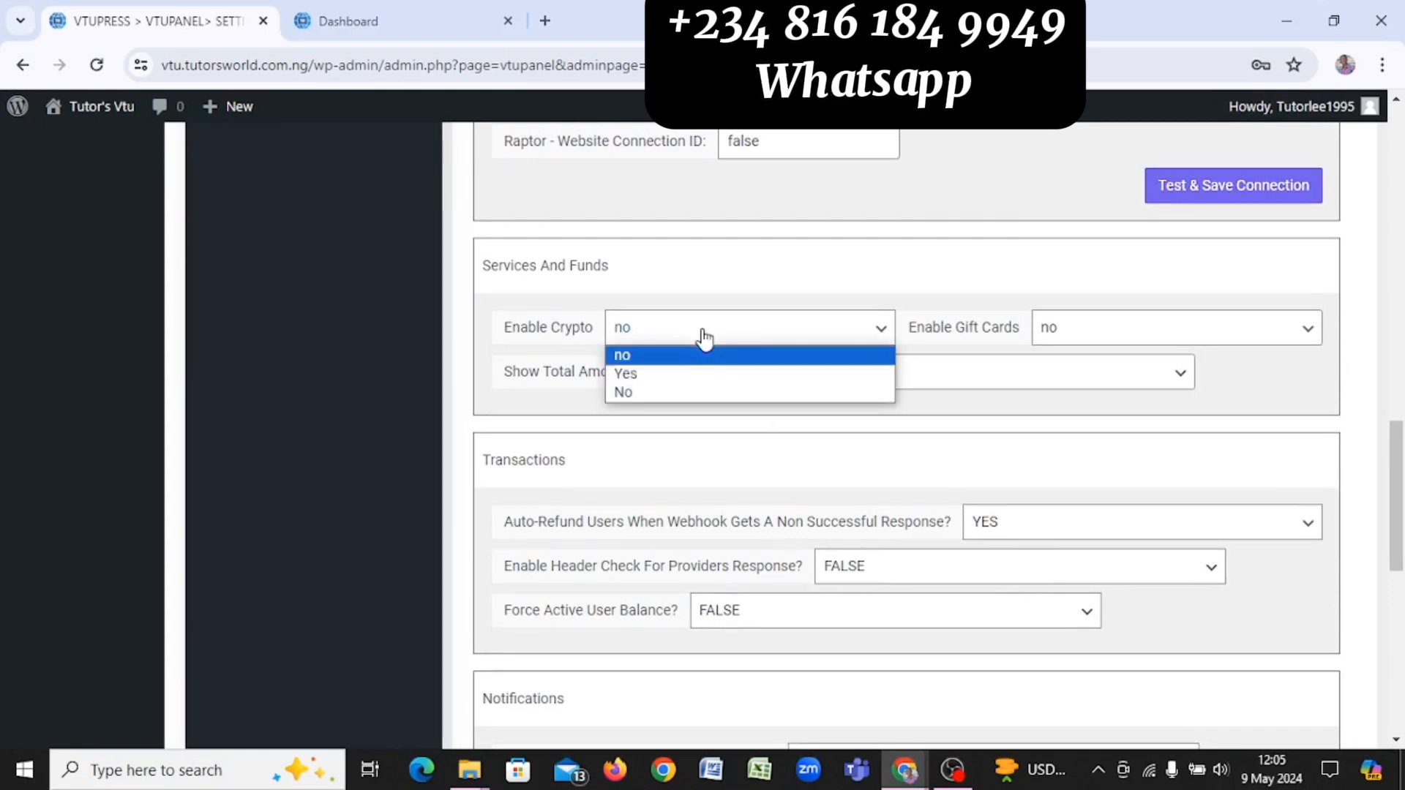
pyautogui.click(712, 379)
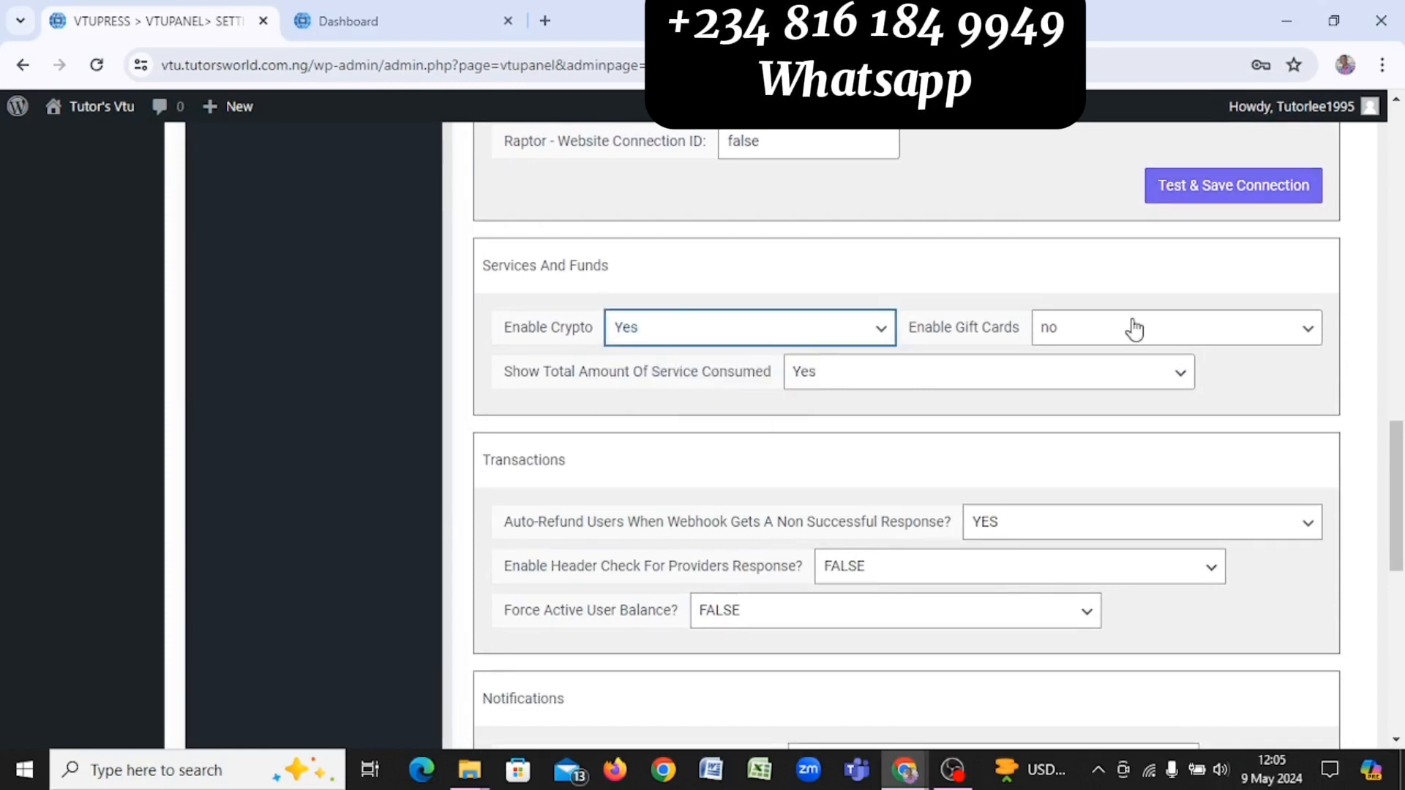
pyautogui.click(1188, 333)
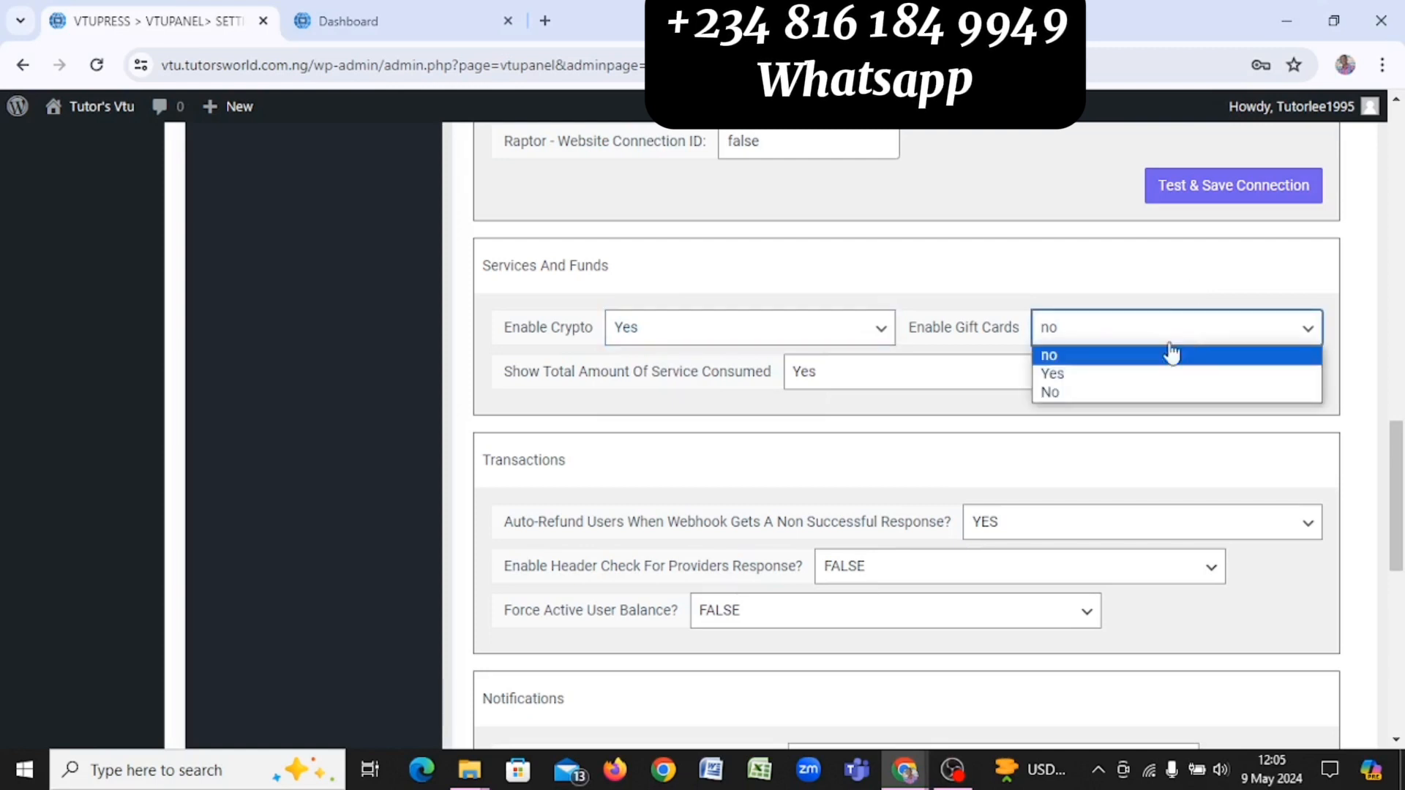
pyautogui.click(1120, 374)
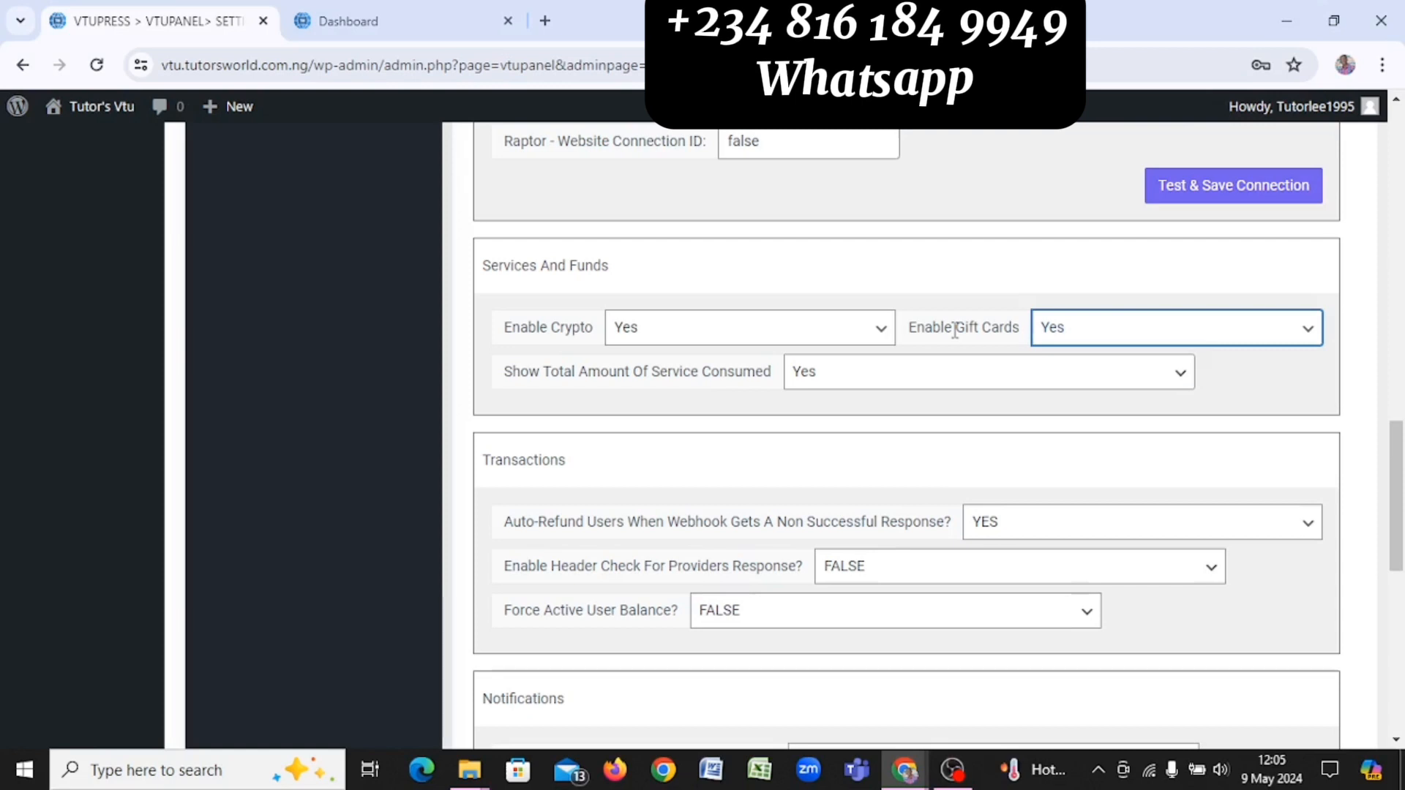
pyautogui.scroll(-1, 955, 331)
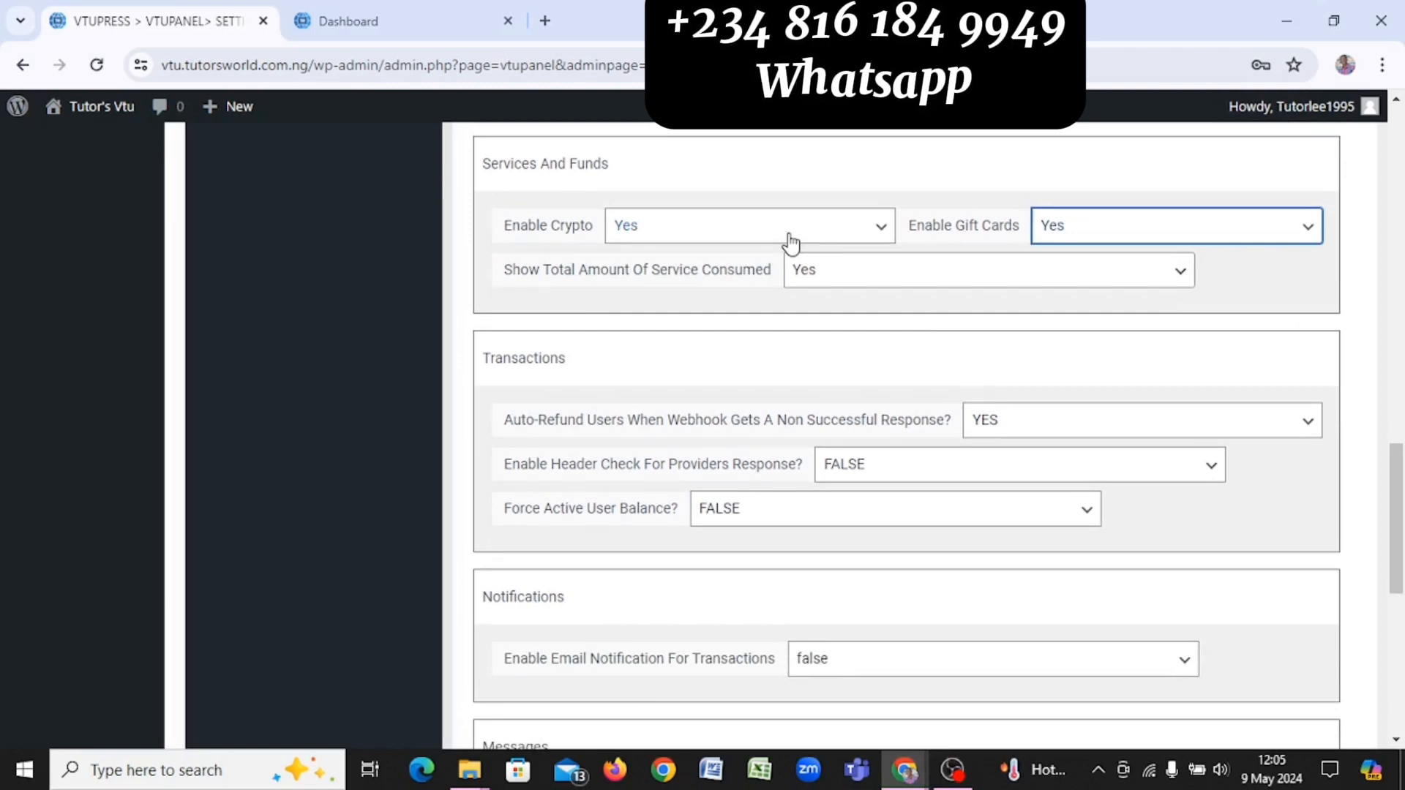
# Step: Replace the Message Your Users text with 'Welcome To TUtors VTU'
pyautogui.scroll(-2, 790, 242)
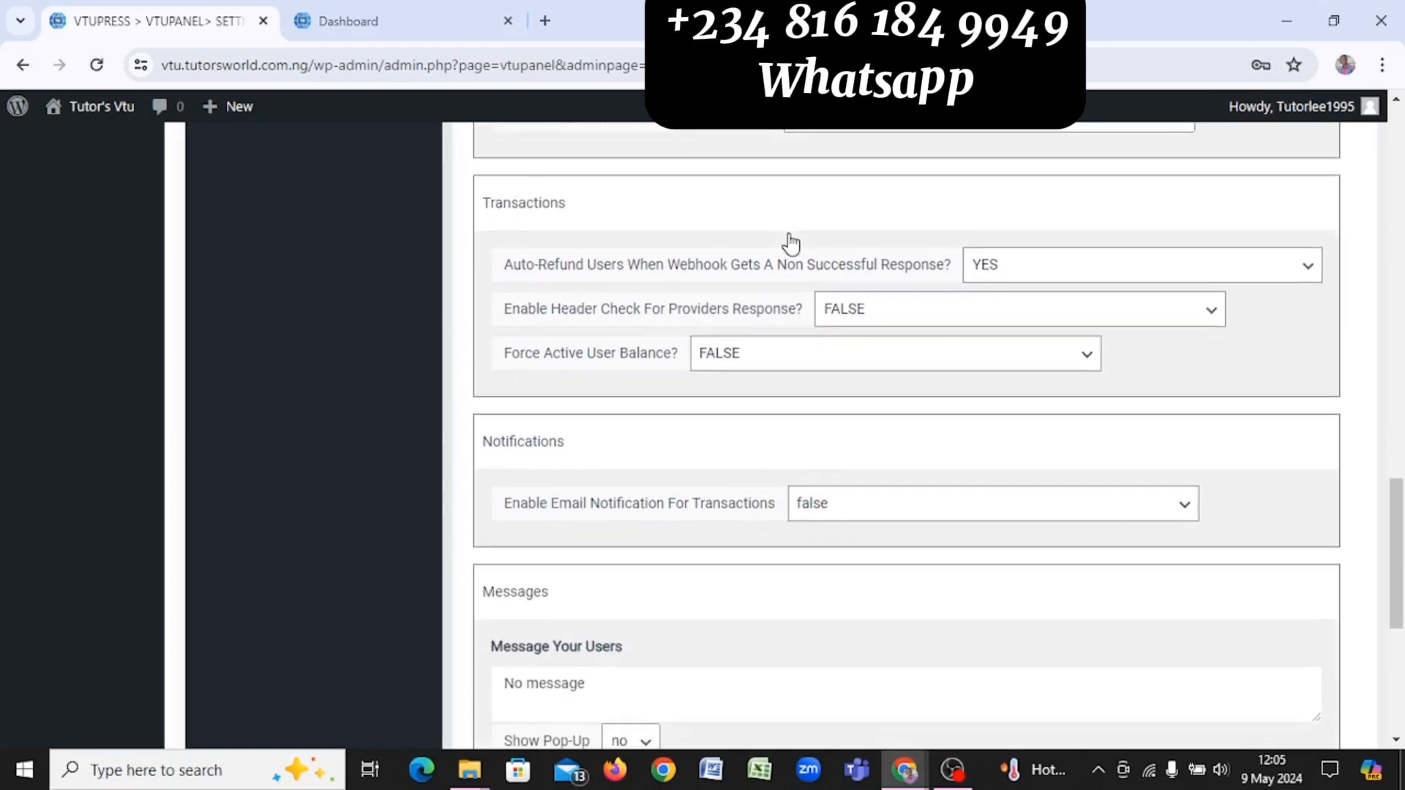
pyautogui.scroll(-1, 790, 242)
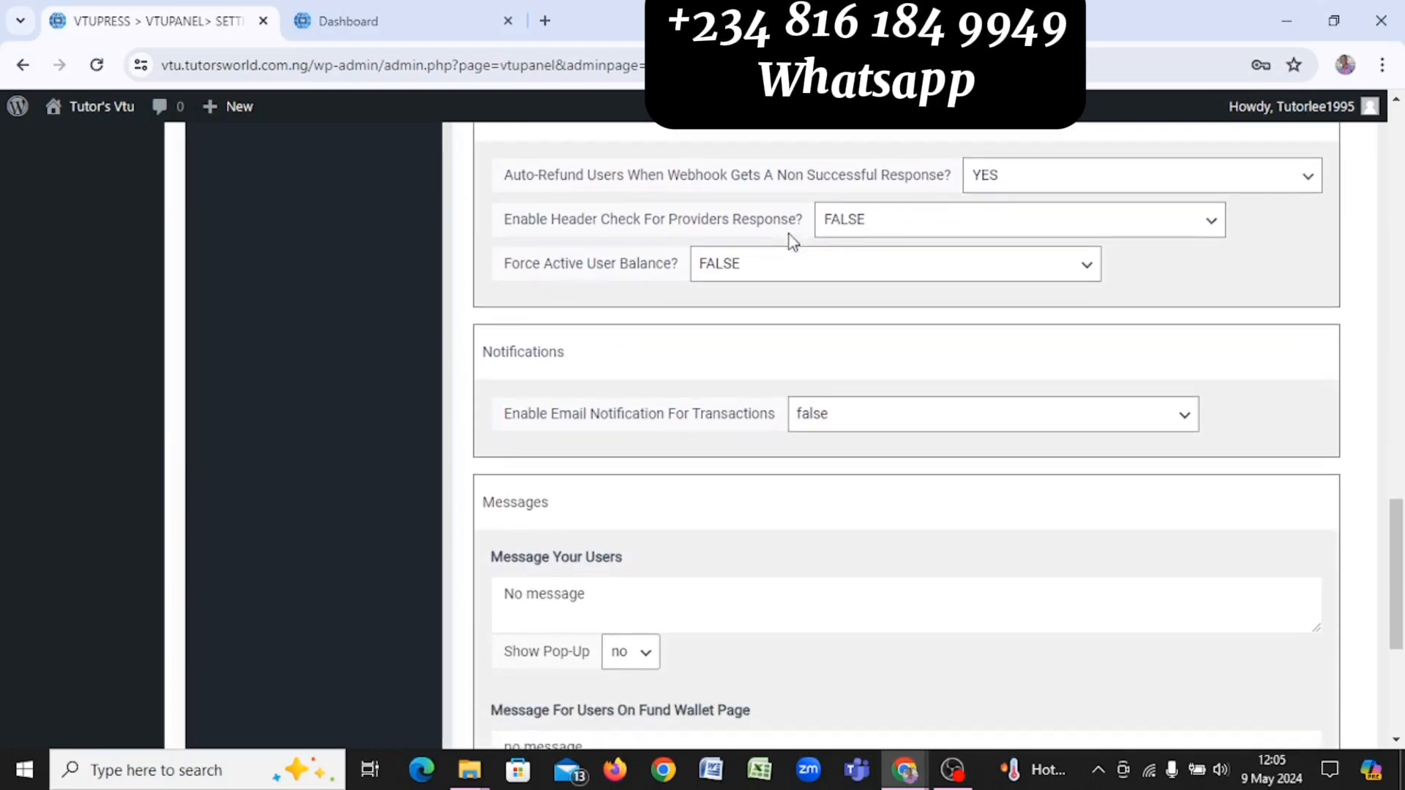
pyautogui.scroll(-2, 789, 234)
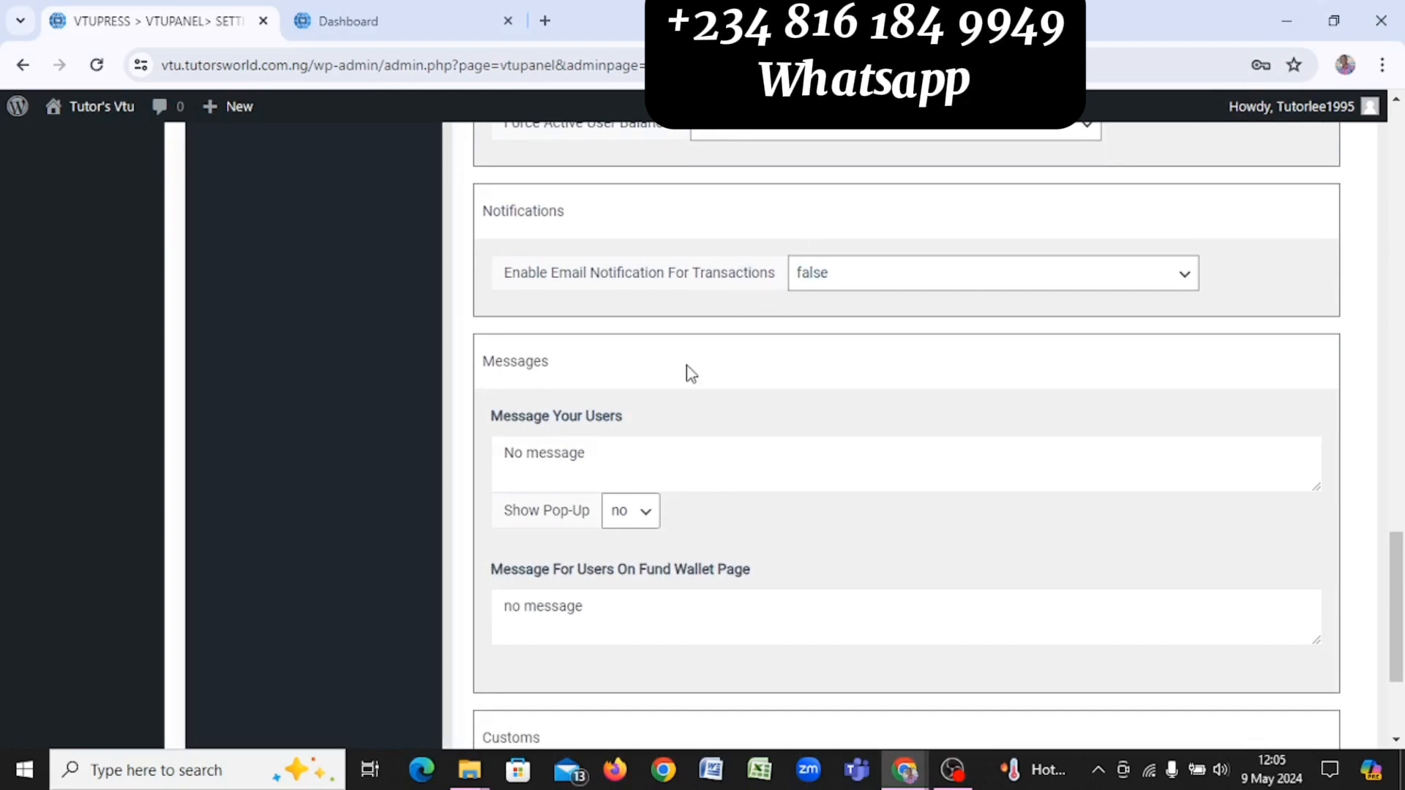
pyautogui.scroll(-1, 691, 373)
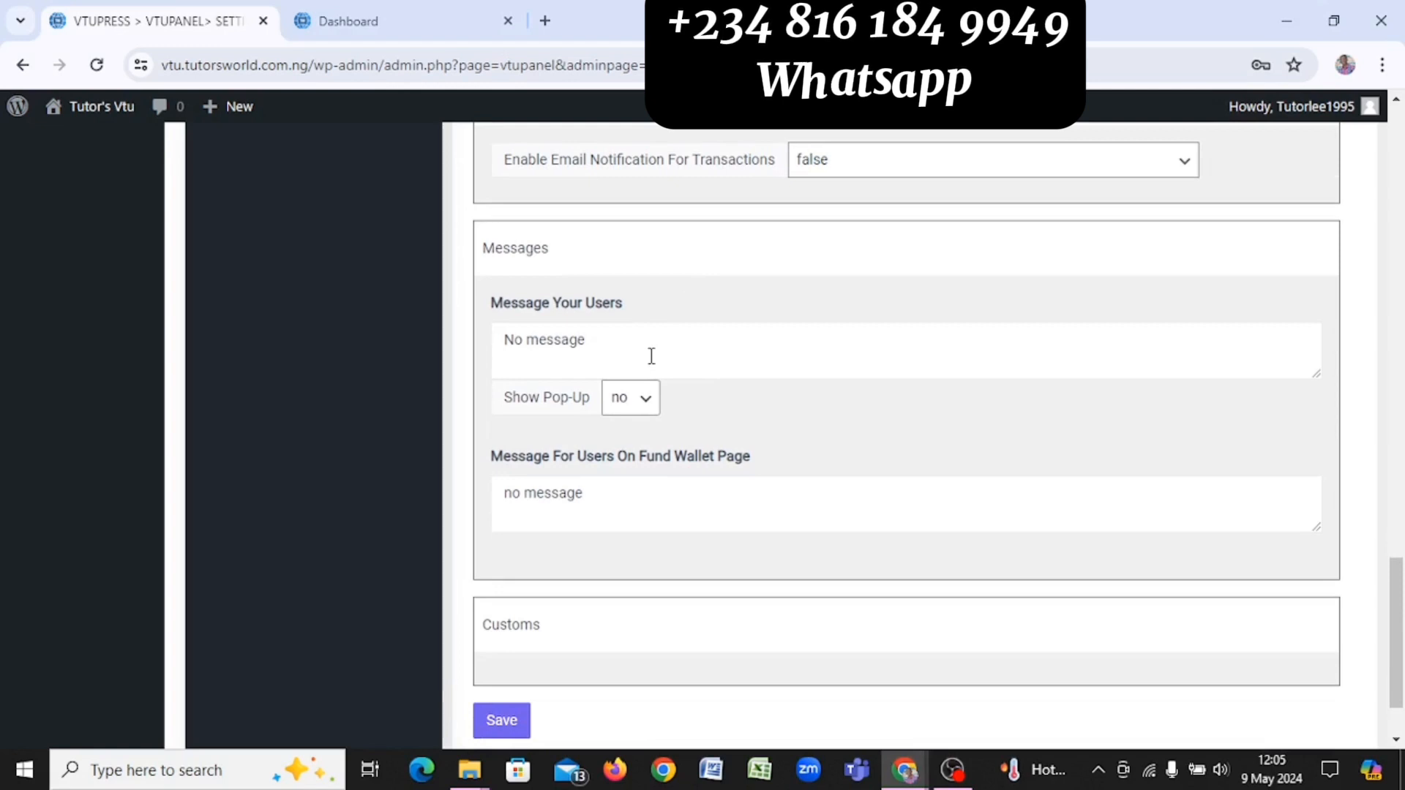
pyautogui.click(599, 340)
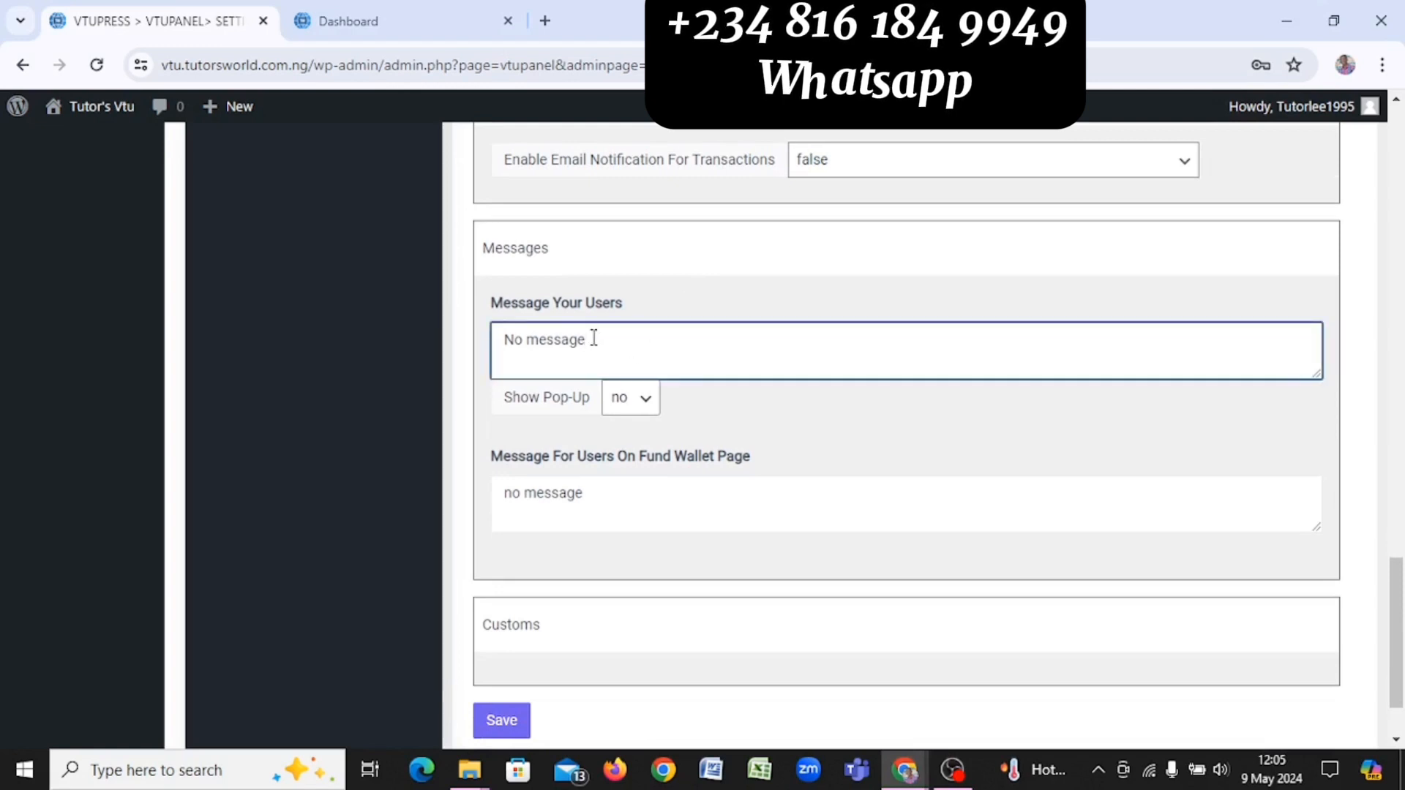
pyautogui.hotkey('ctrl', 'a')
pyautogui.write('W')
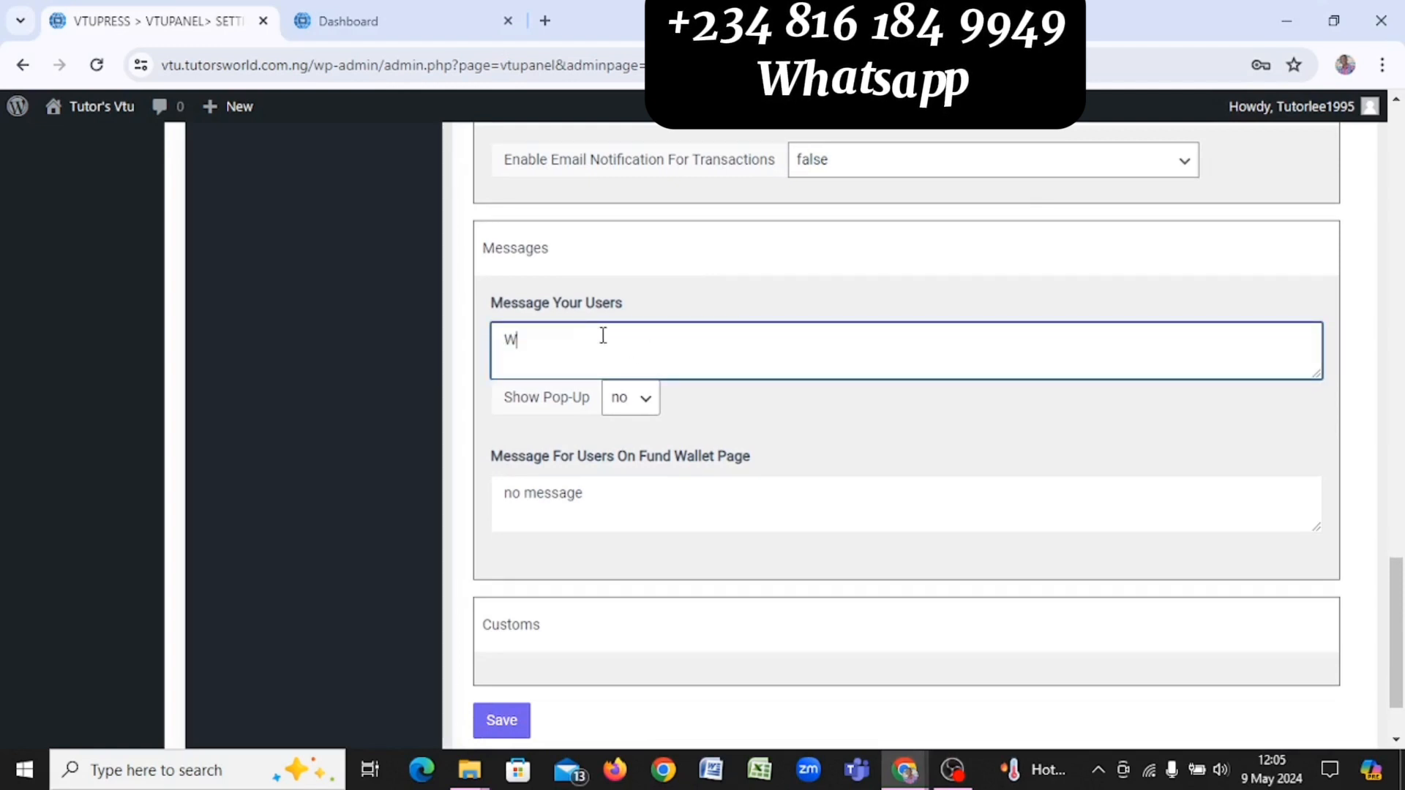
pyautogui.write('elco')
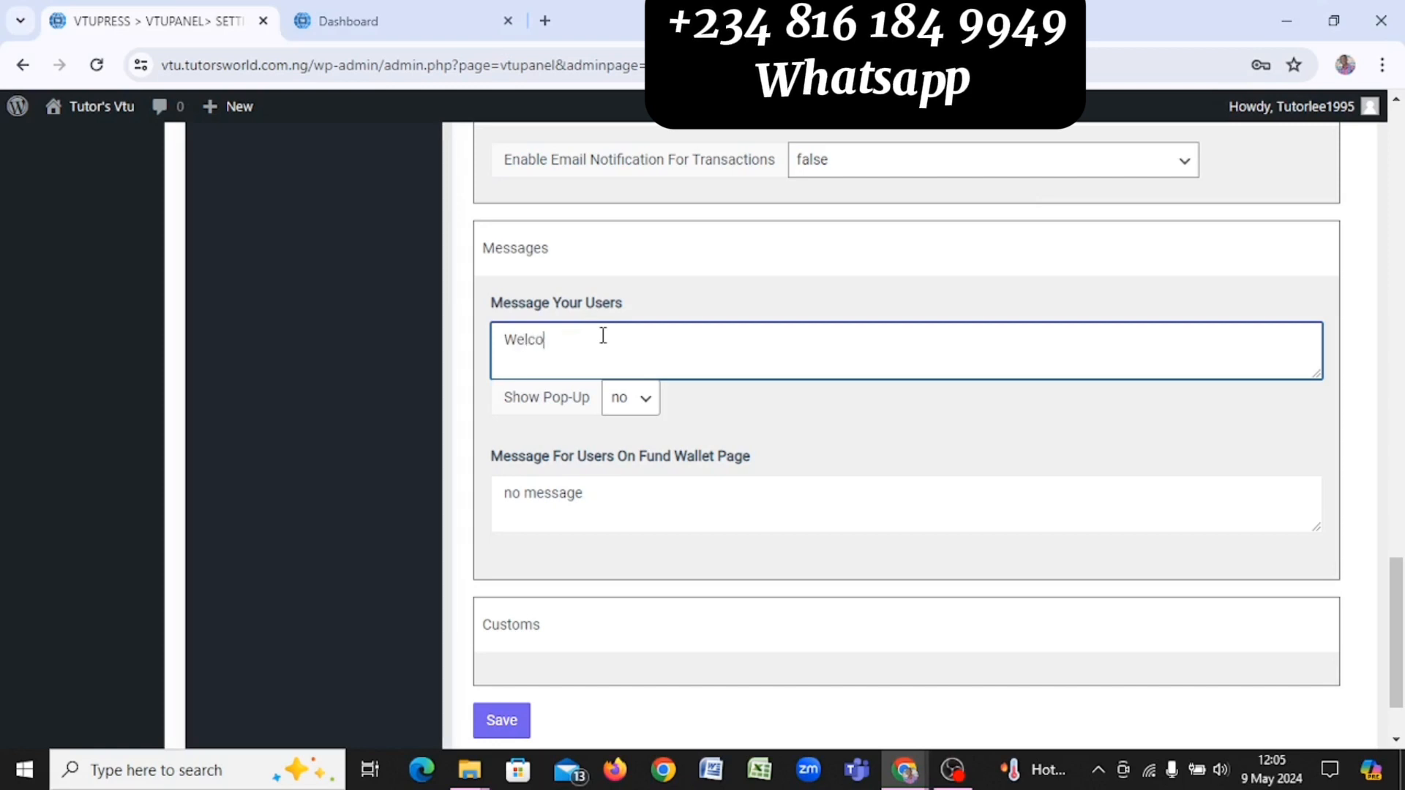
pyautogui.write('me To')
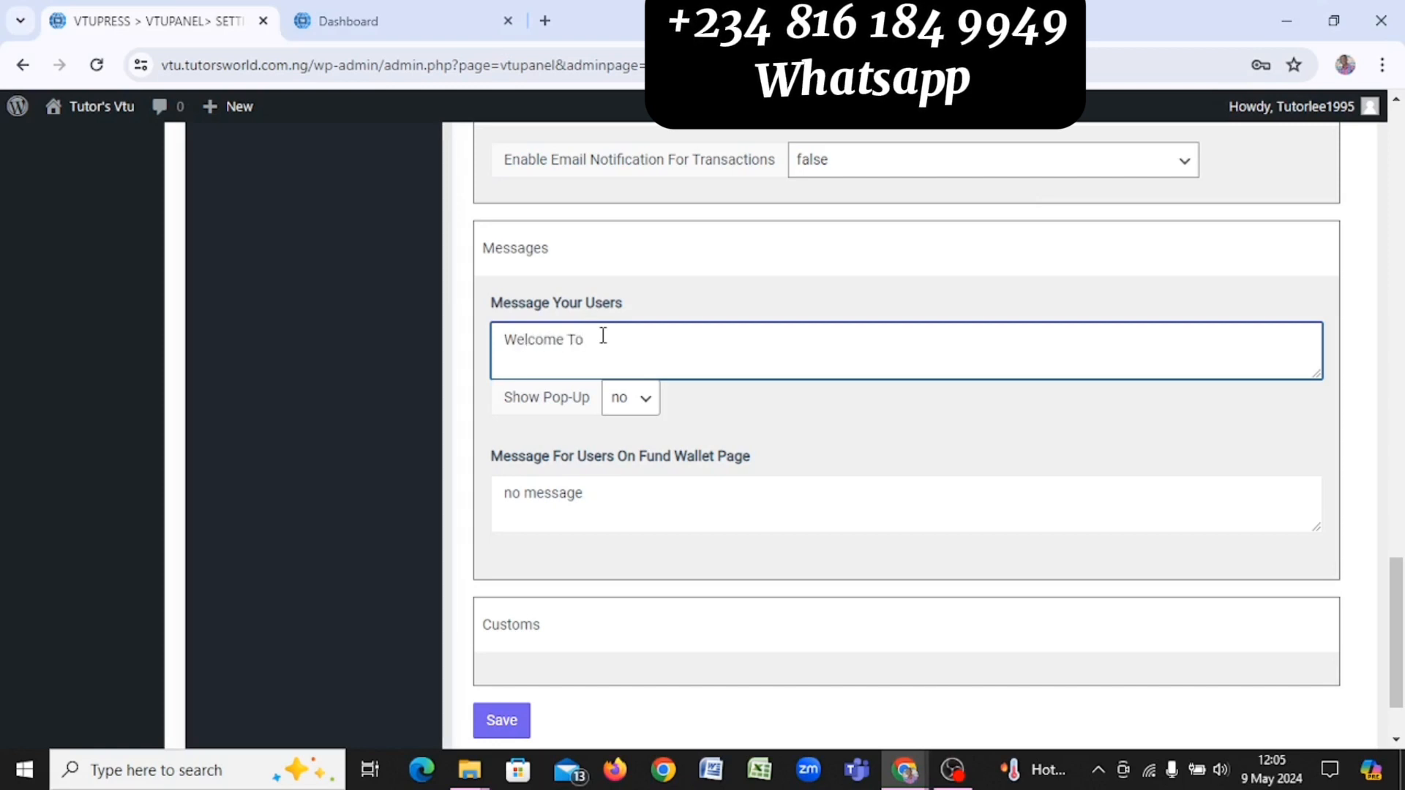
pyautogui.write(' Tutprs')
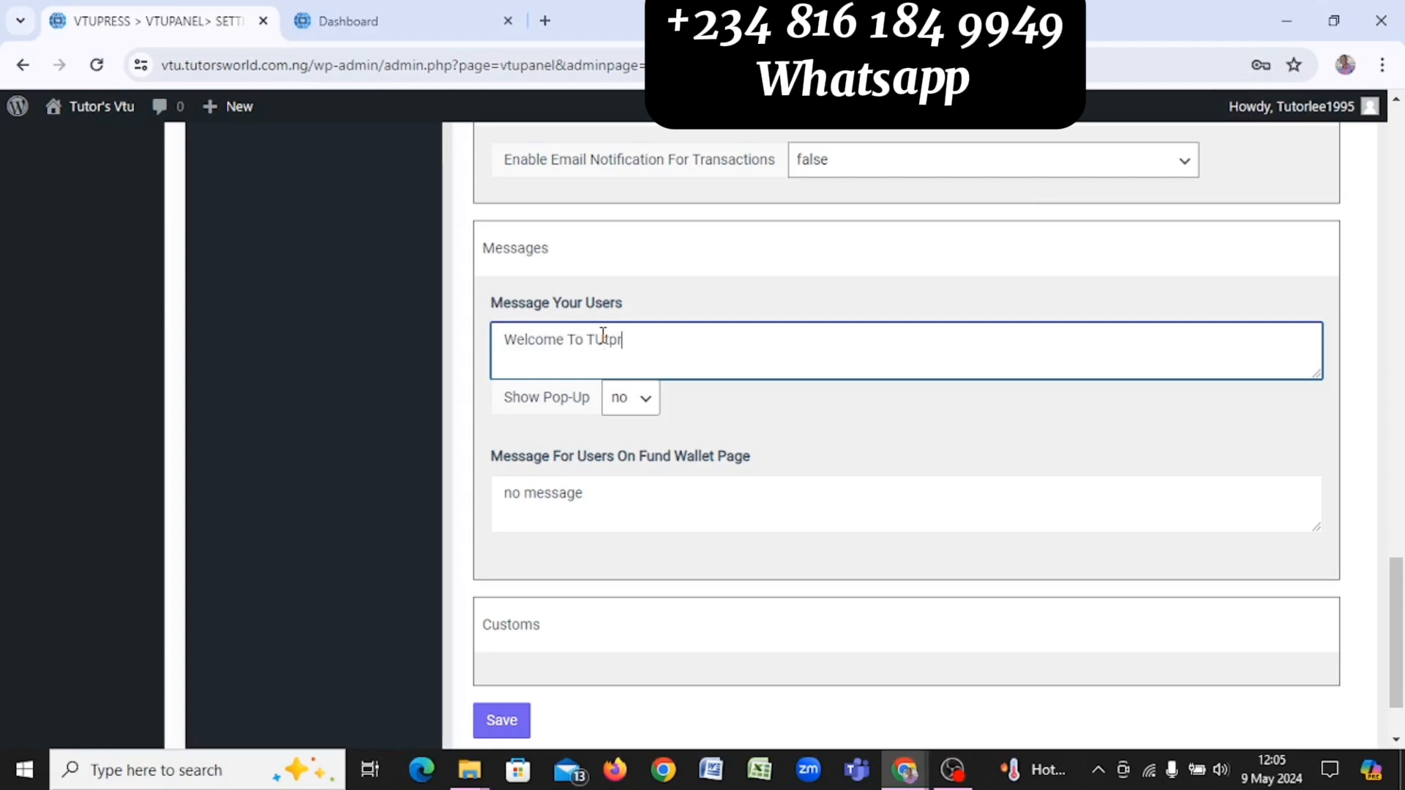
pyautogui.press('BackSpace')
pyautogui.press('BackSpace')
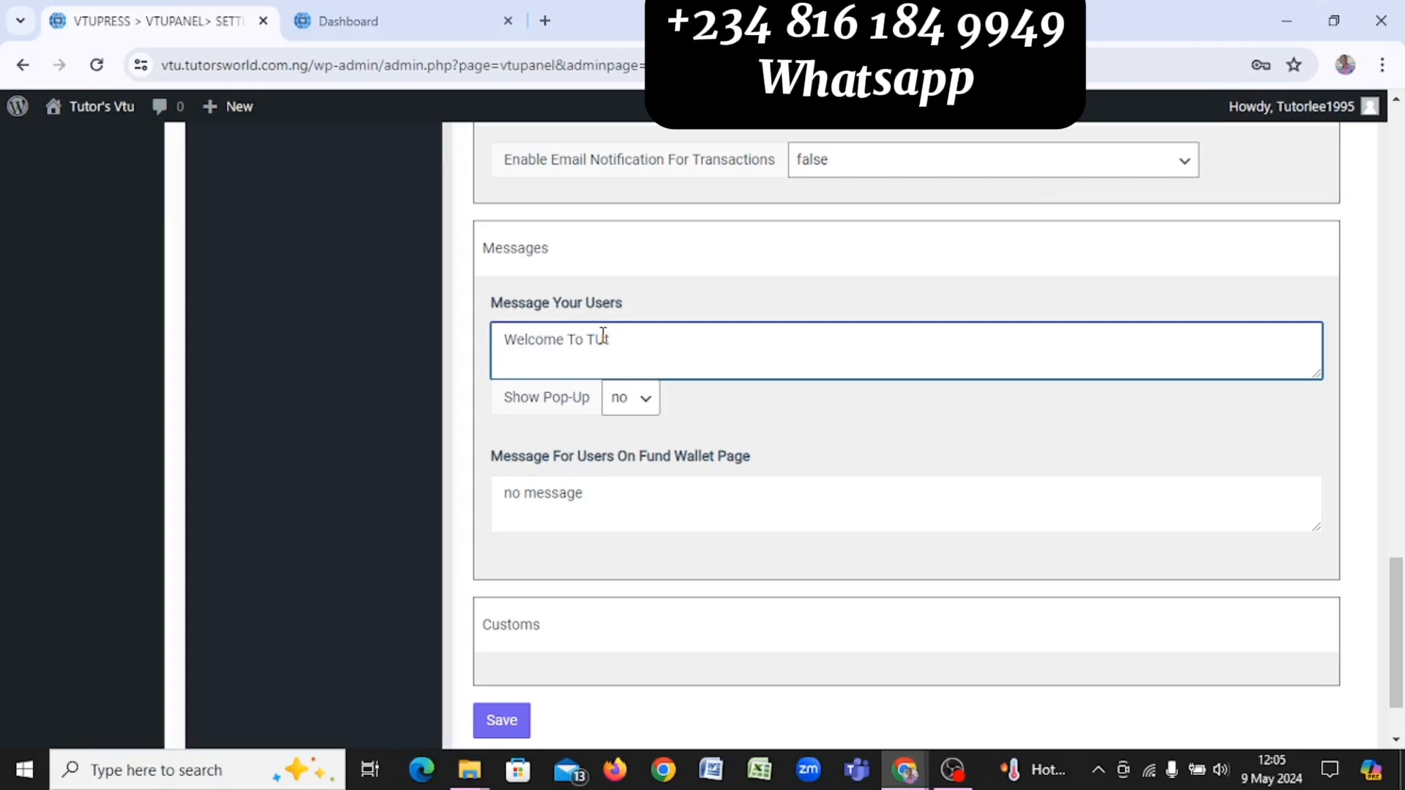
pyautogui.write('ors V')
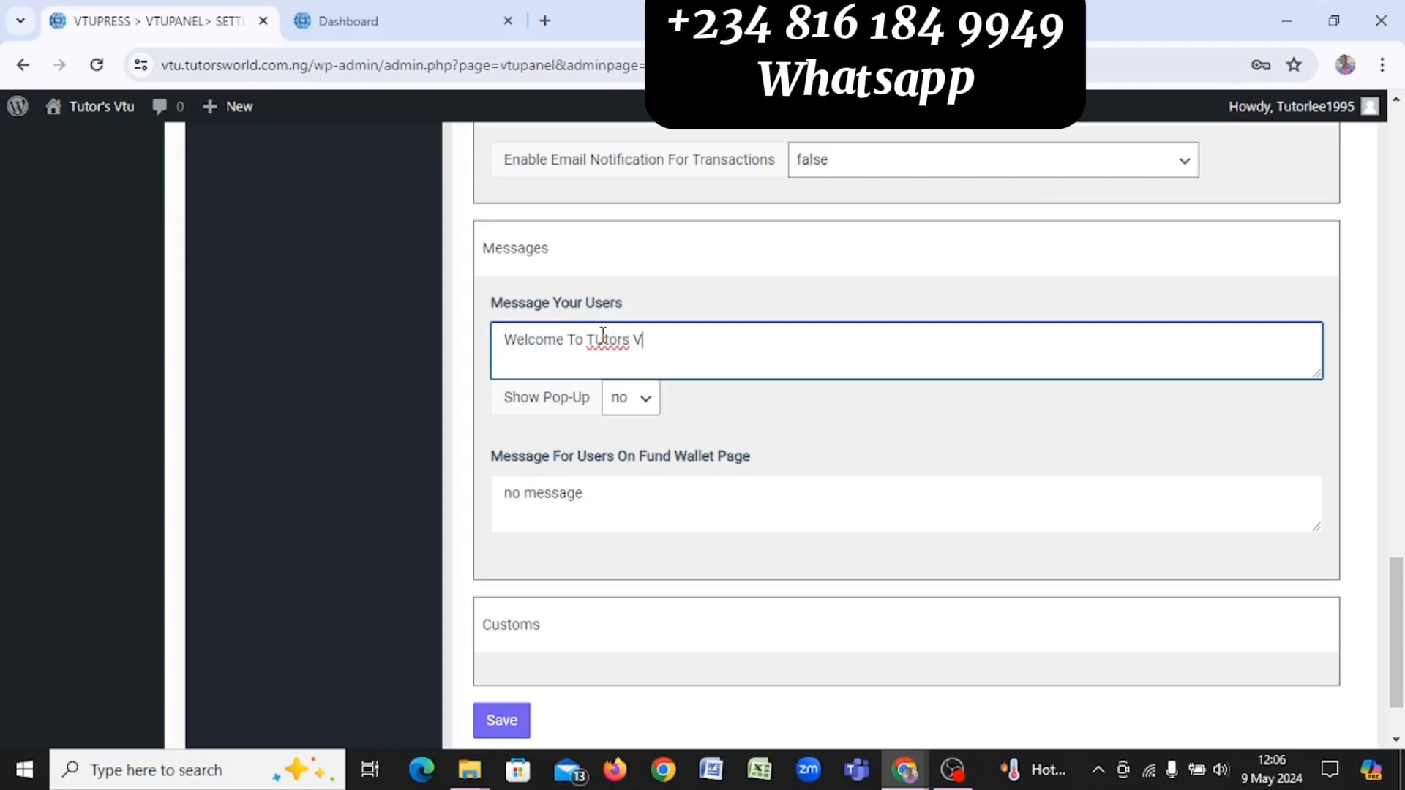
pyautogui.write('TU')
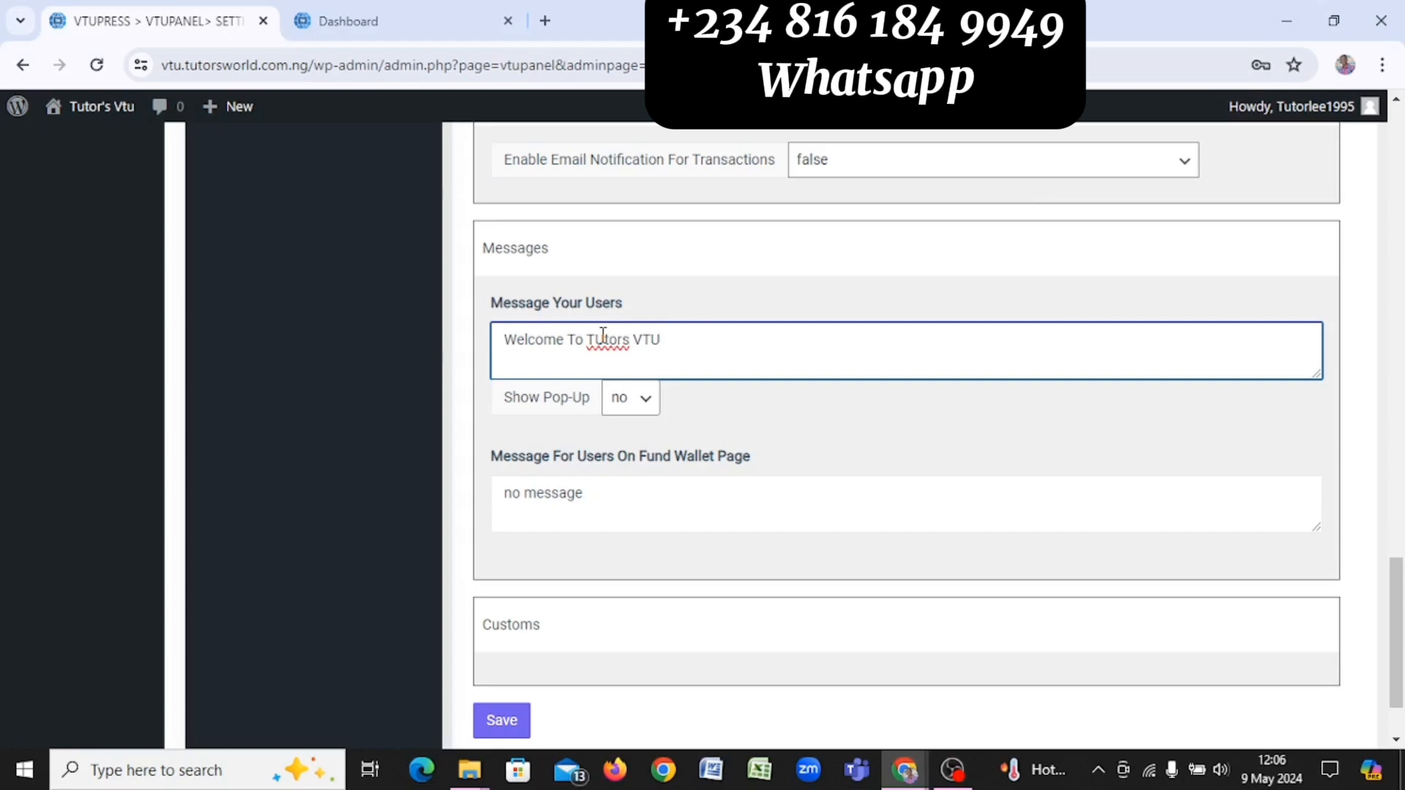
# Step: Set Show Pop-Up to Yes so the welcome message appears as a pop-up
pyautogui.click(571, 521)
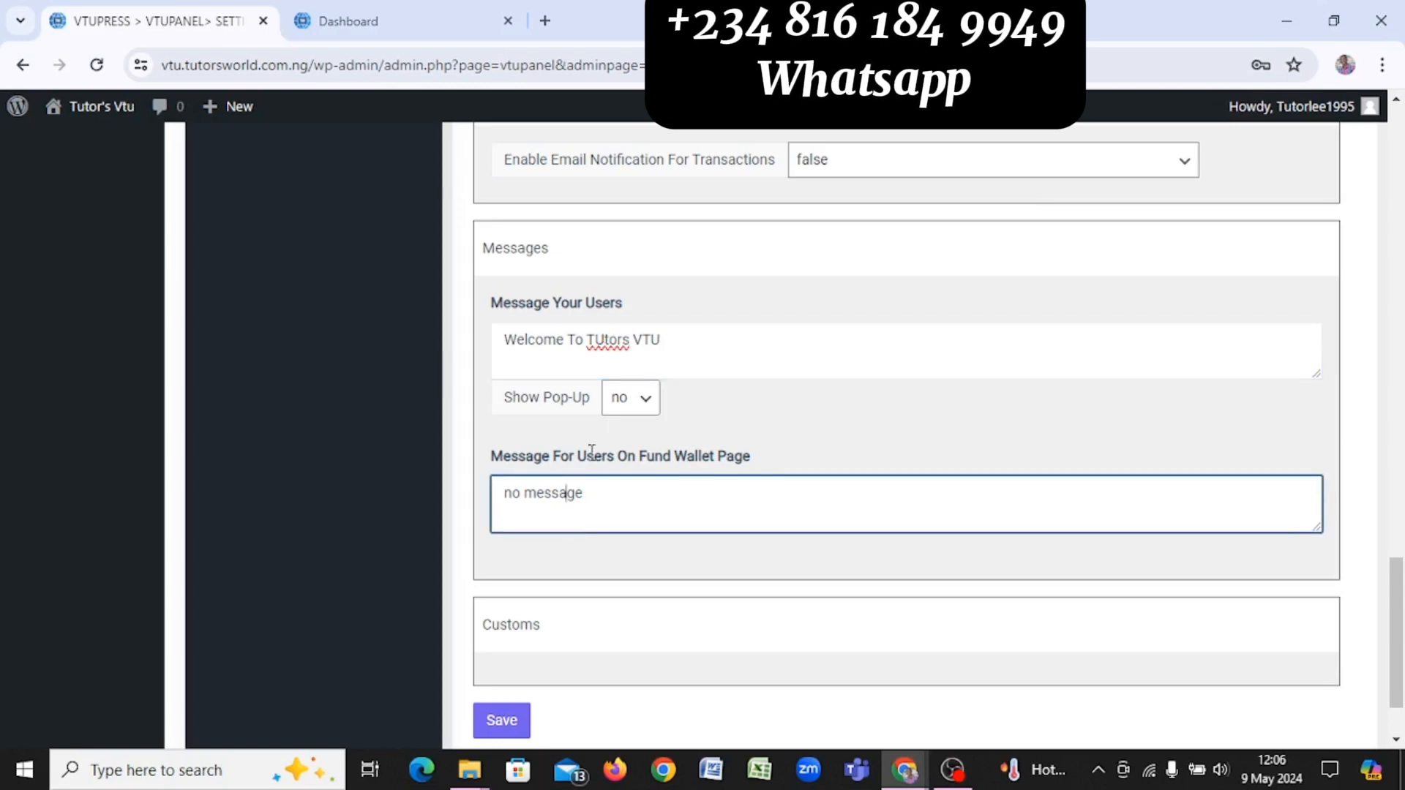
pyautogui.click(633, 401)
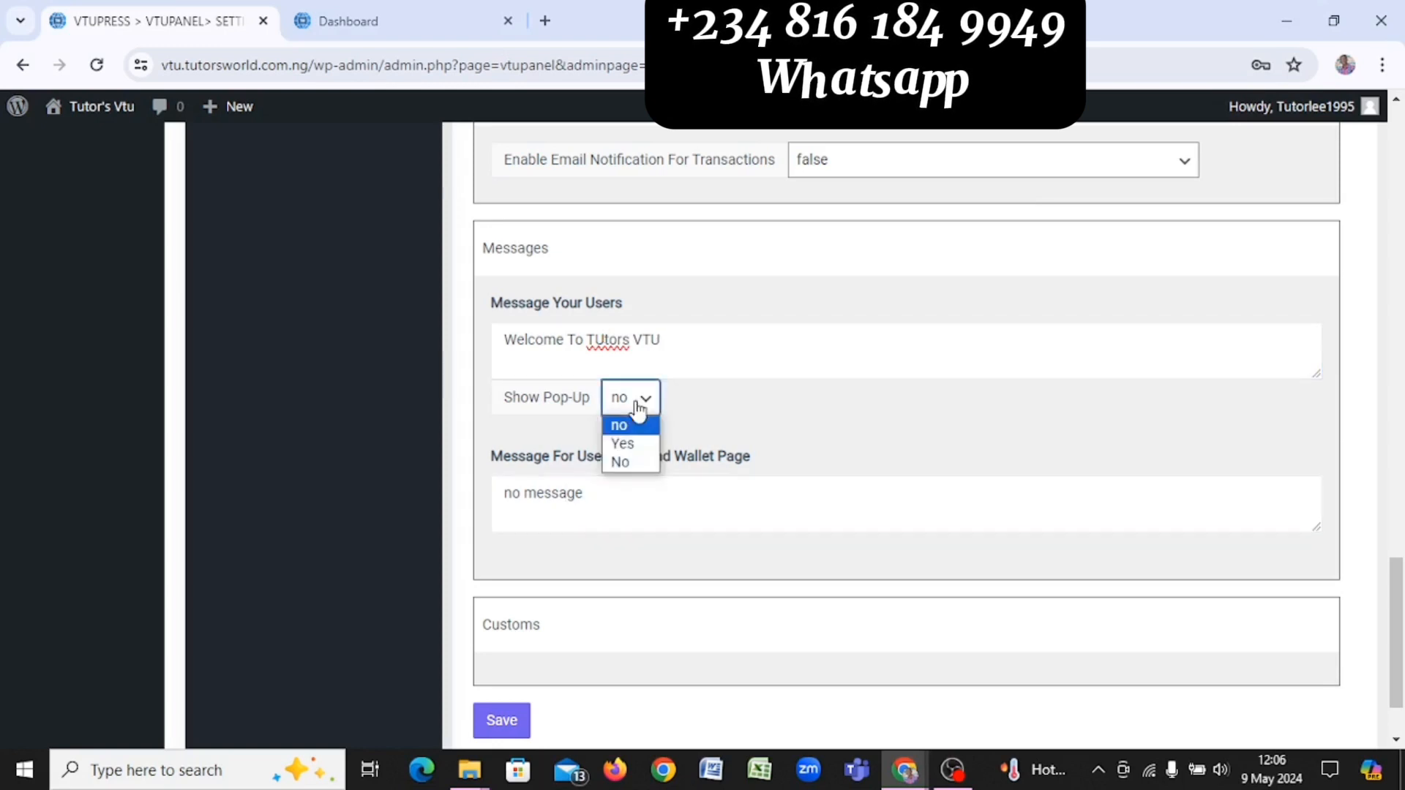
pyautogui.click(624, 445)
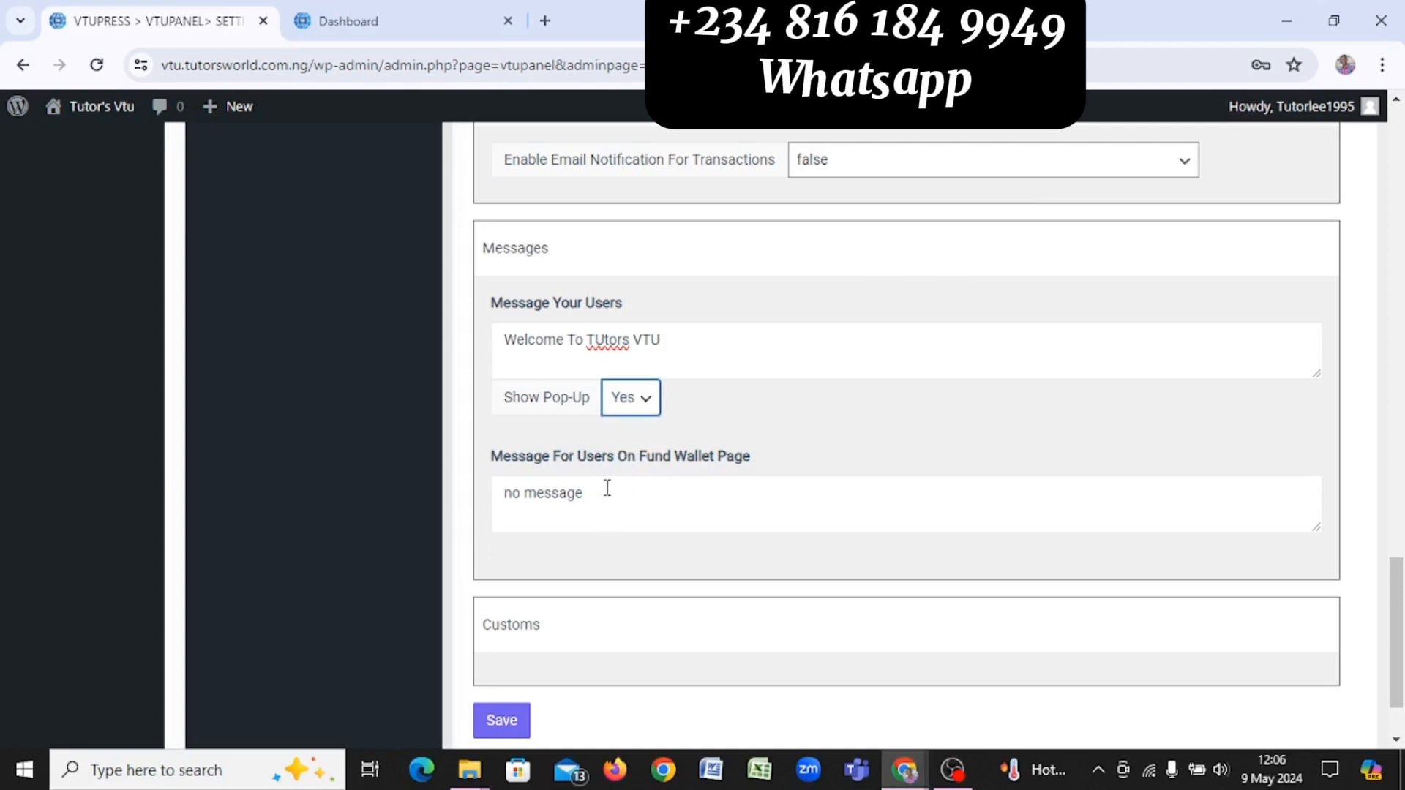
pyautogui.click(607, 488)
# Step: Write manual funding instructions with the account number, bank and account name, then save
pyautogui.hotkey('ctrl', 'a')
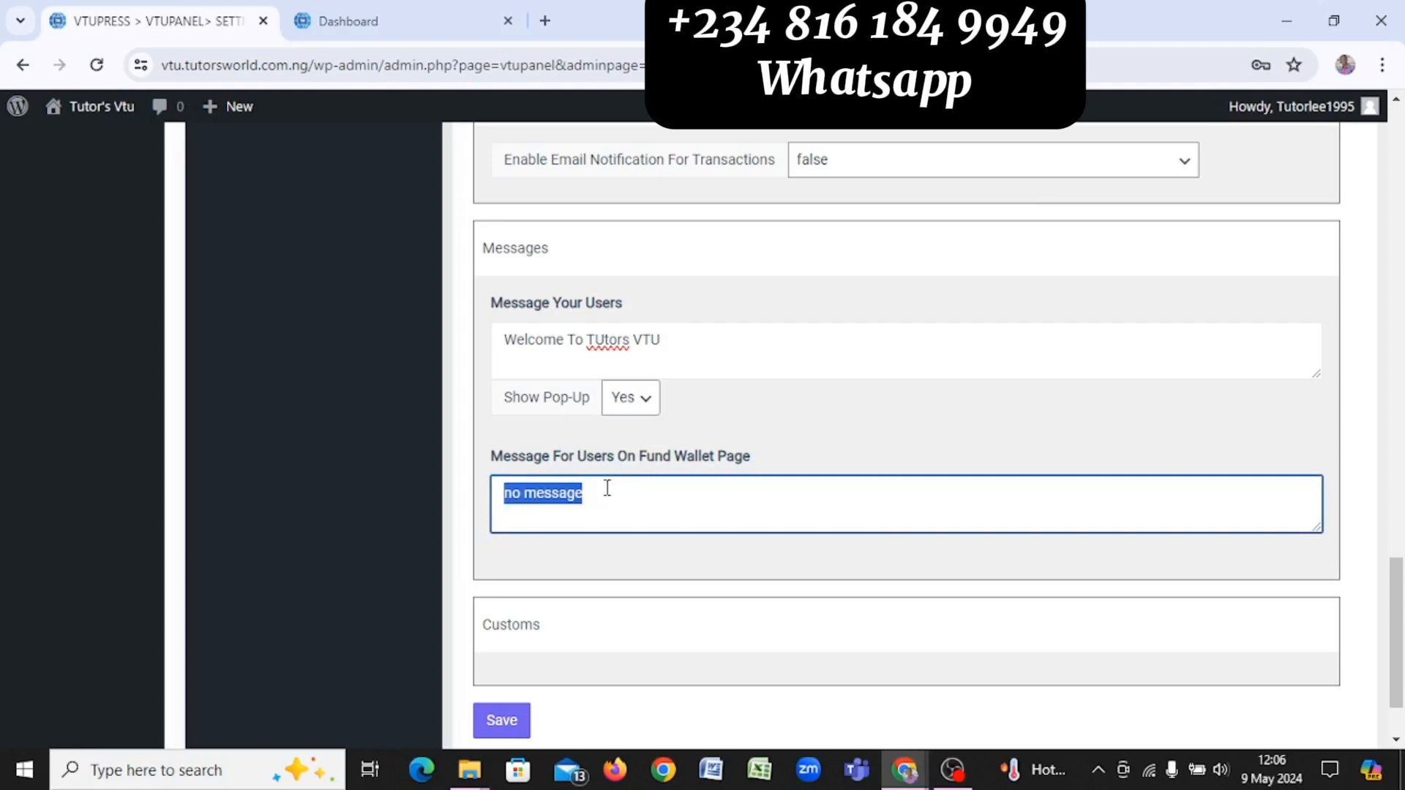
pyautogui.write('To ')
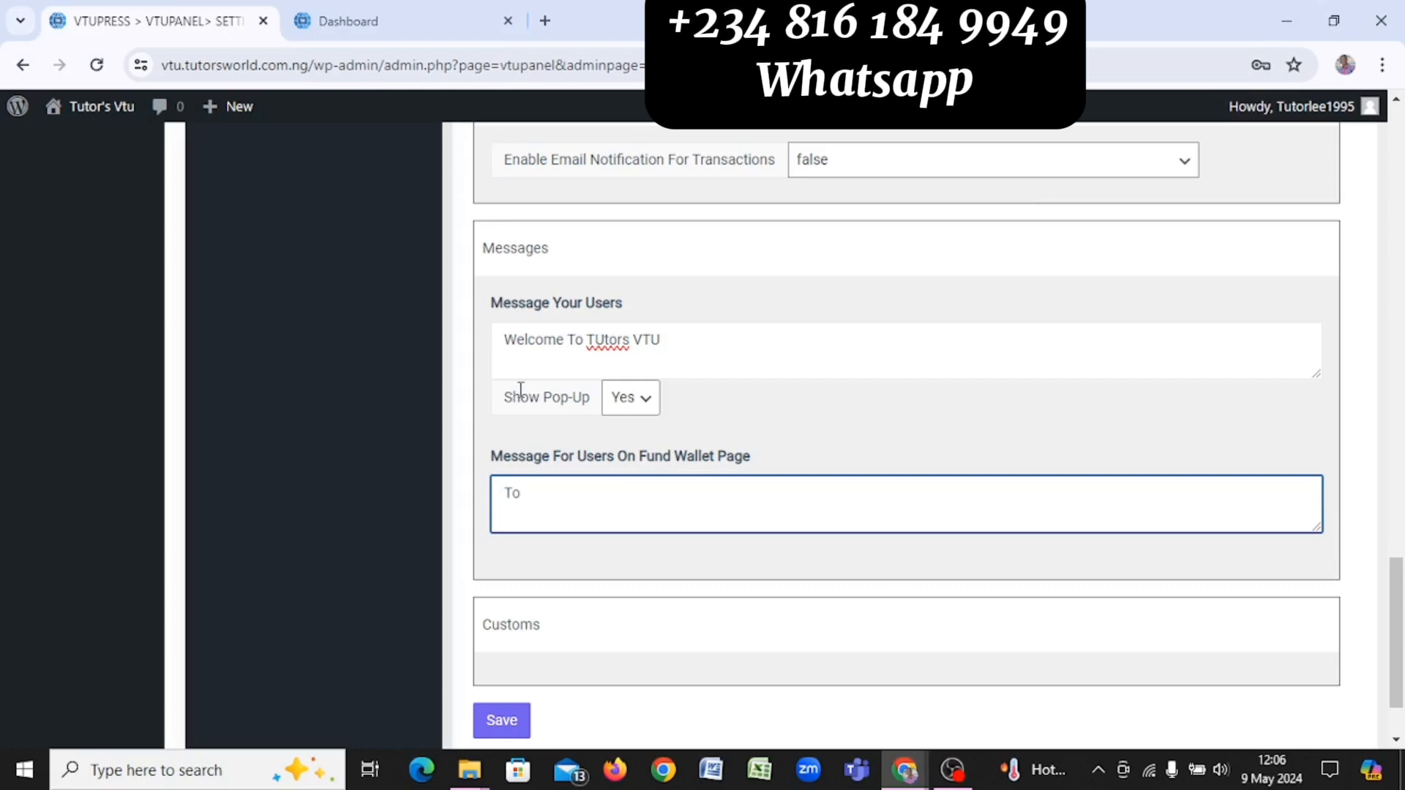
pyautogui.write('fund a')
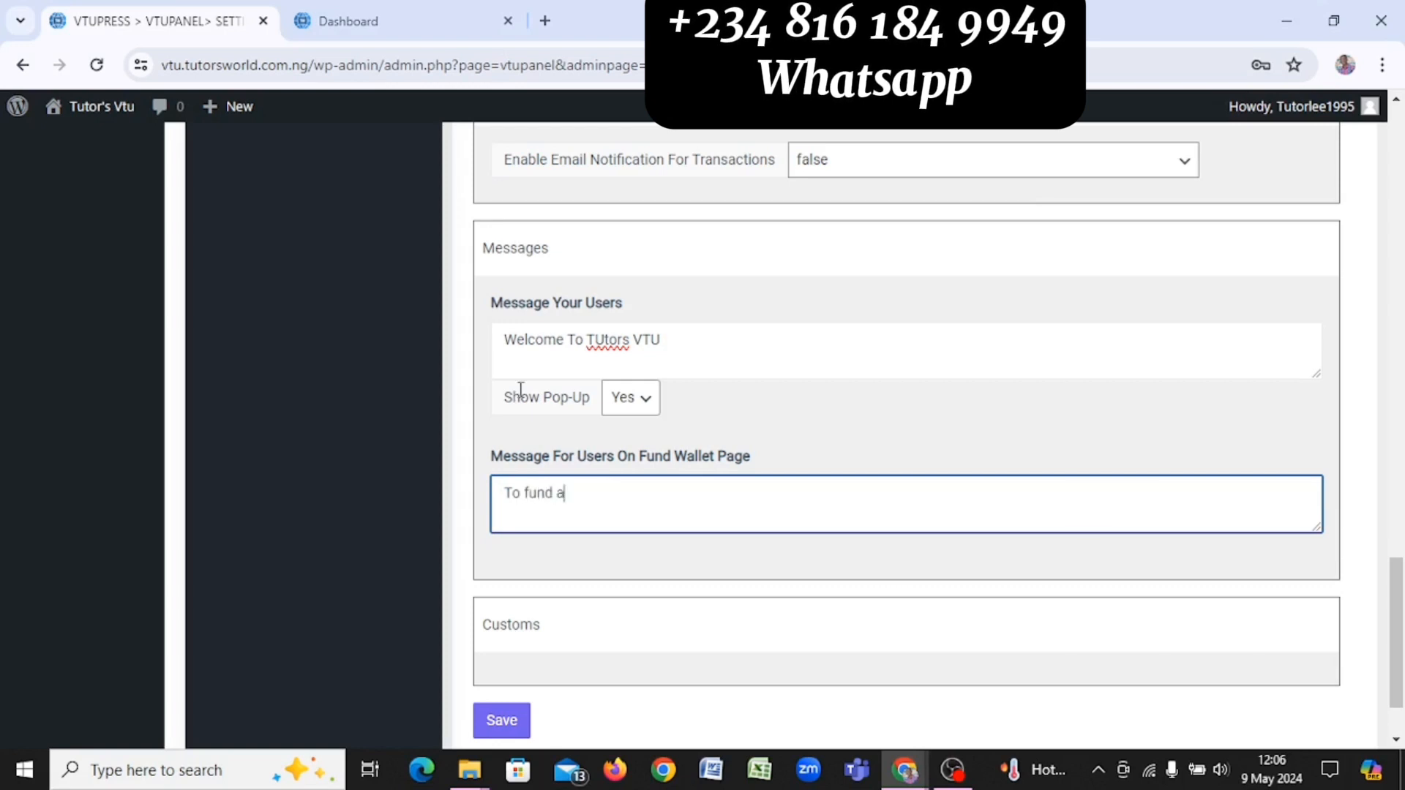
pyautogui.write('ccount ')
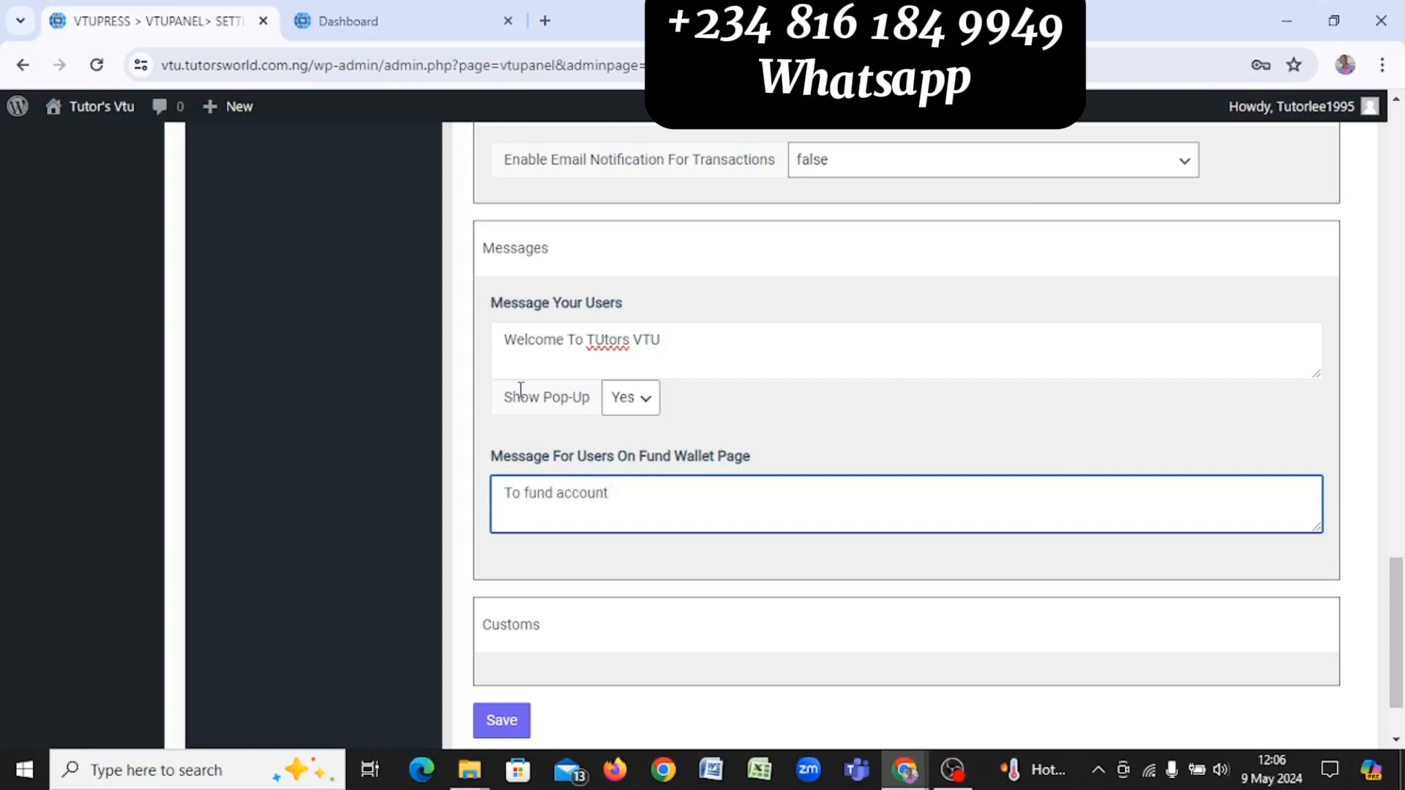
pyautogui.write('manually')
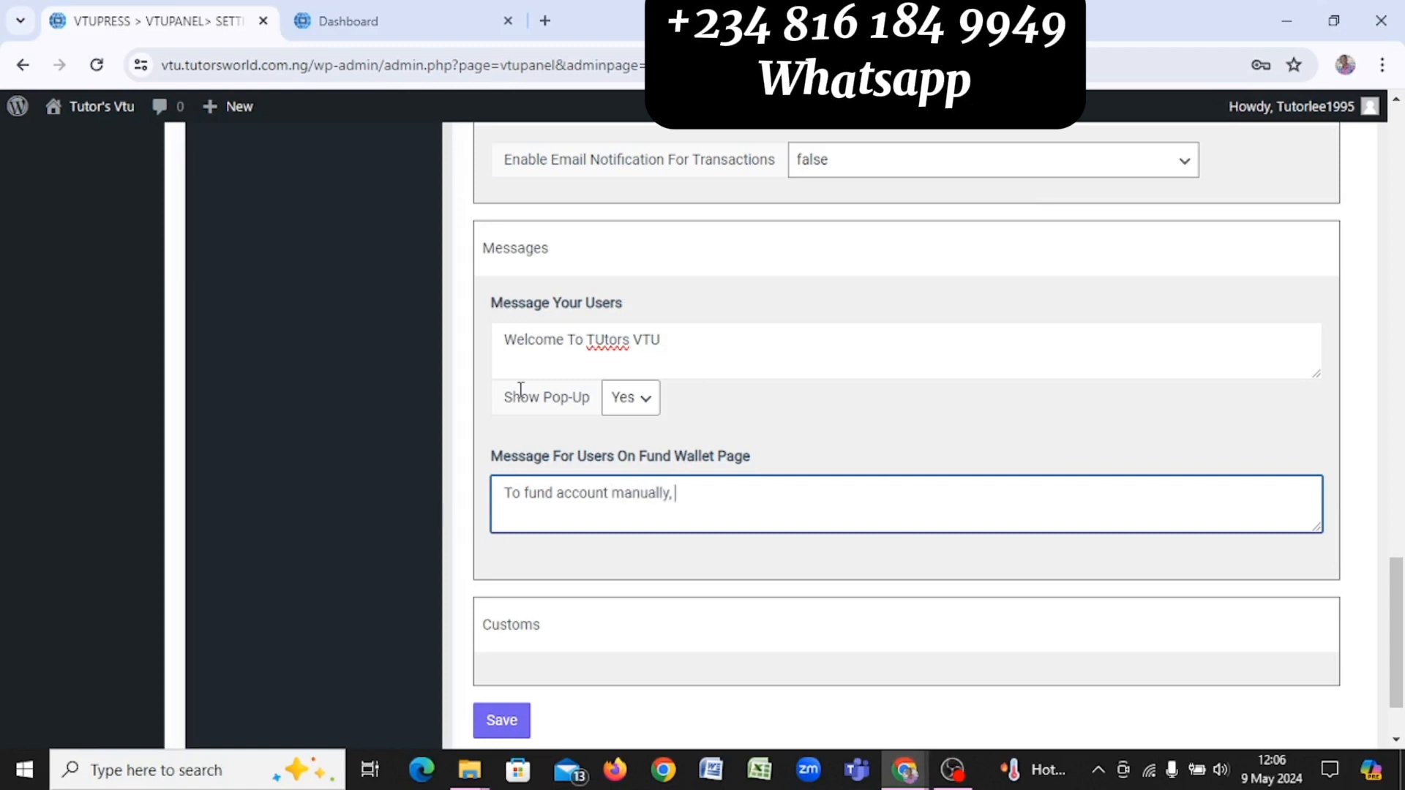
pyautogui.write(', ')
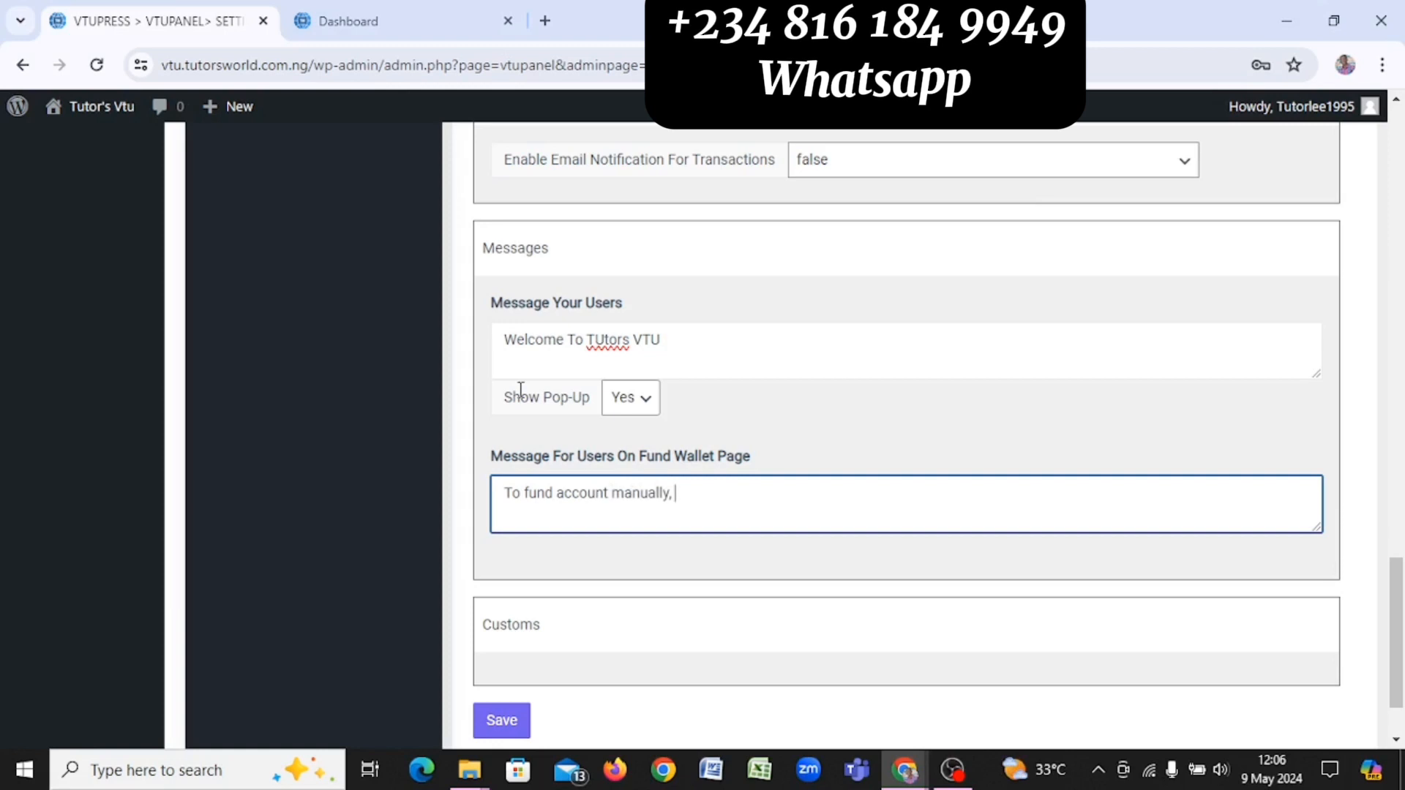
pyautogui.write('kindley')
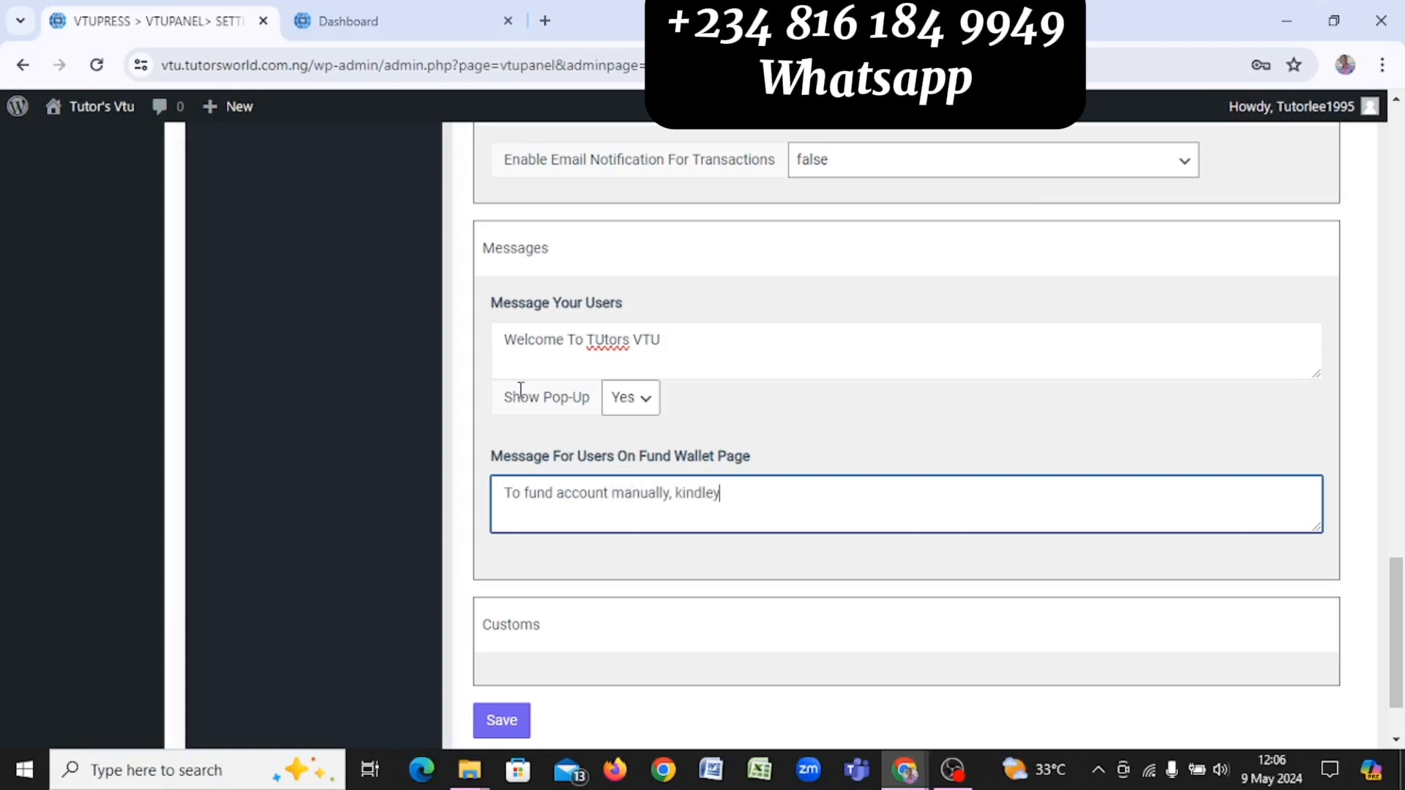
pyautogui.press('BackSpace')
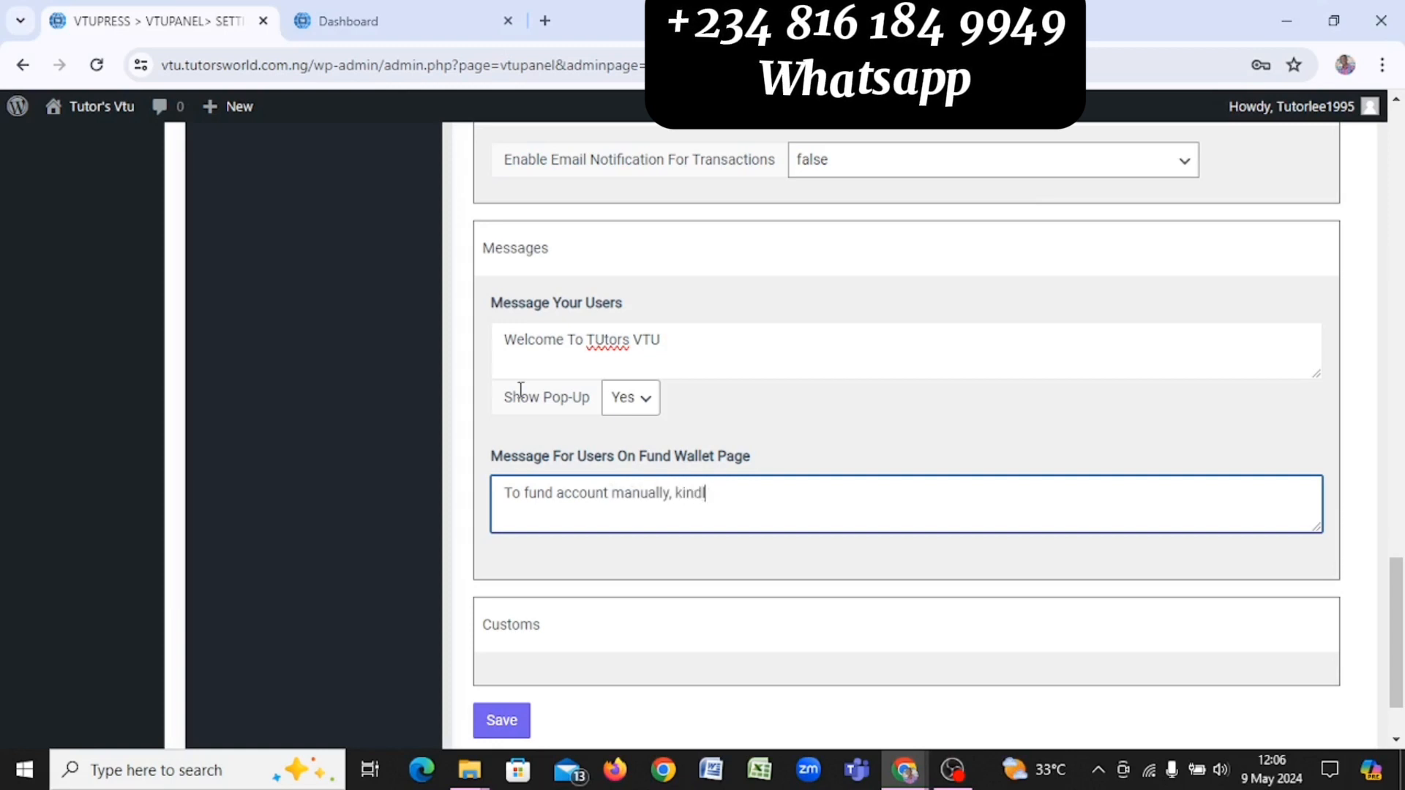
pyautogui.write('y send ')
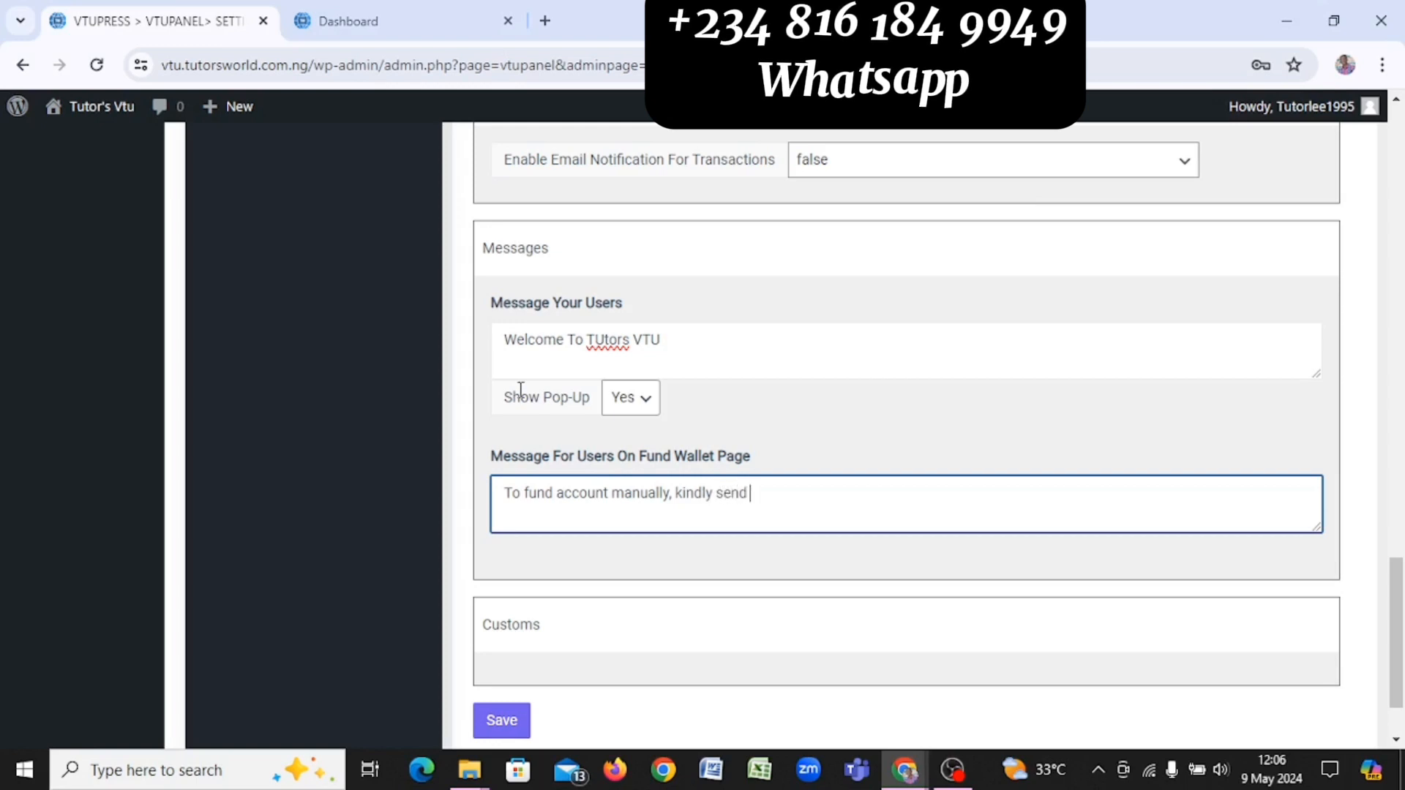
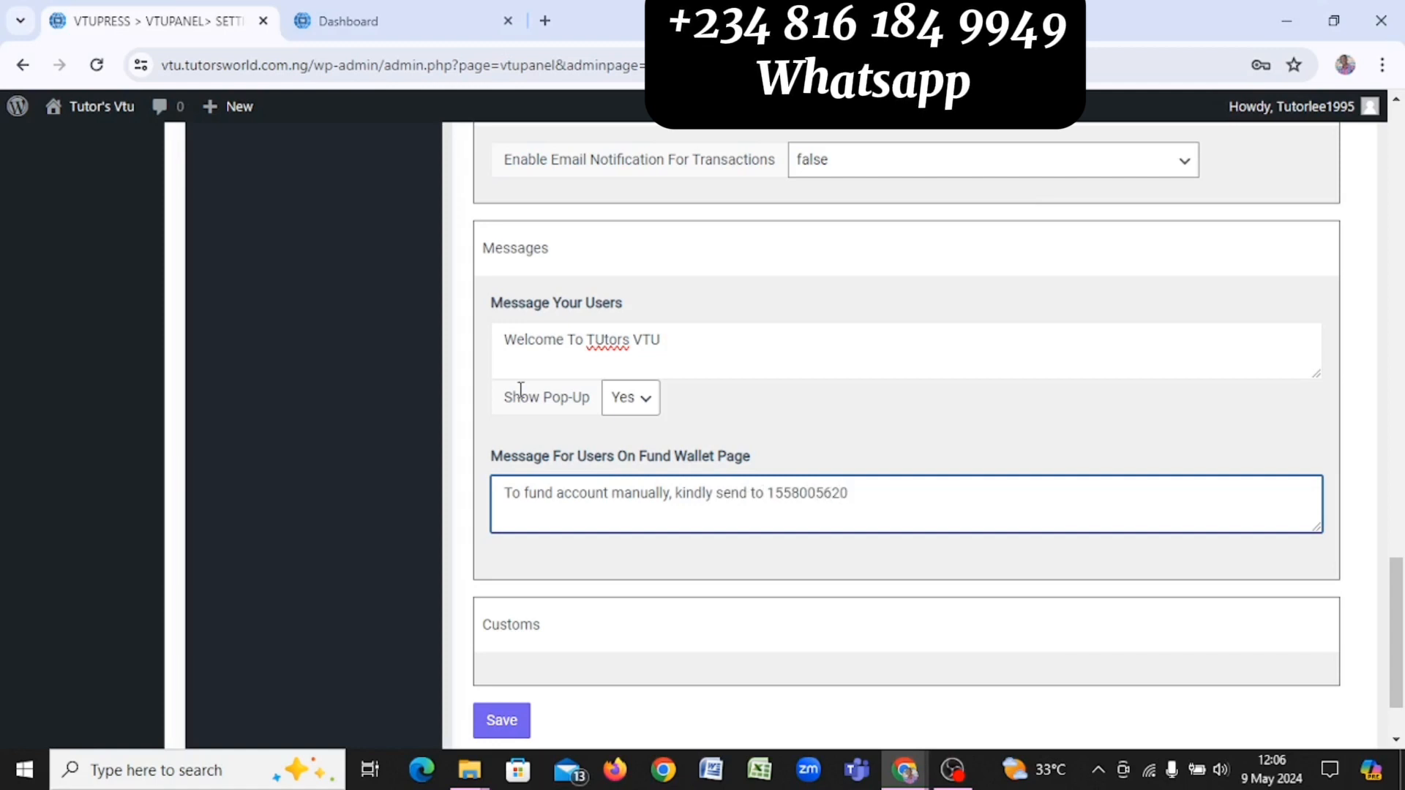
pyautogui.write(', A')
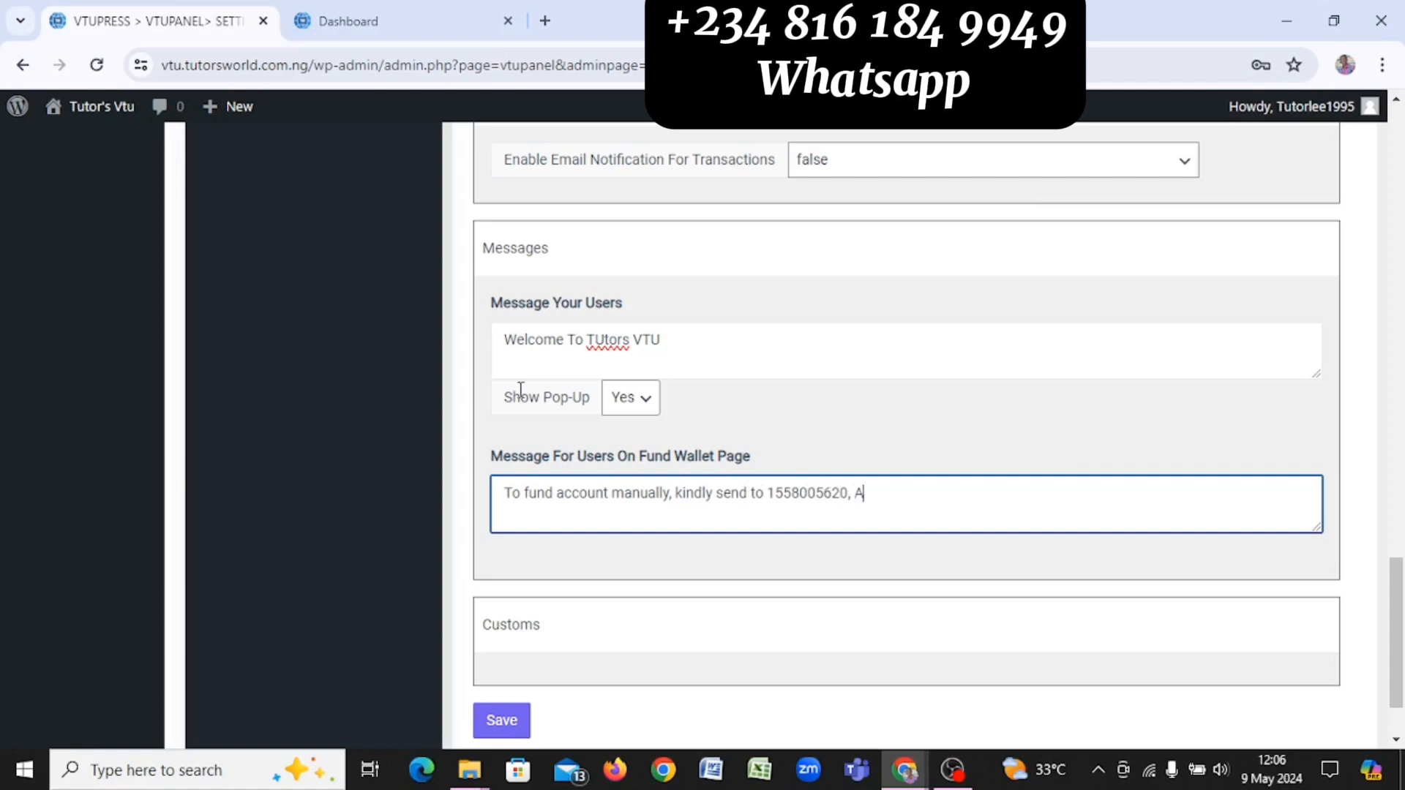
pyautogui.write('ccess ')
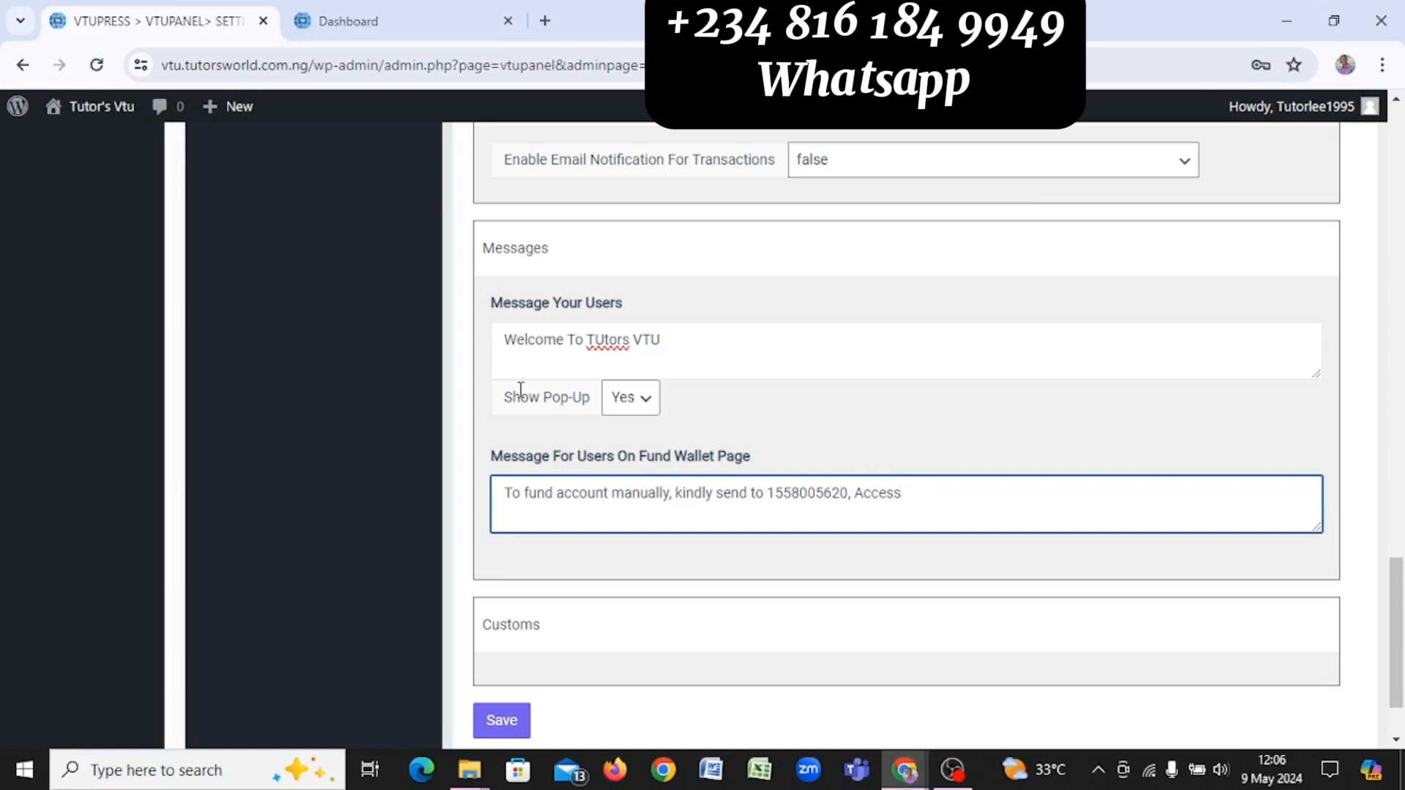
pyautogui.write('Bank')
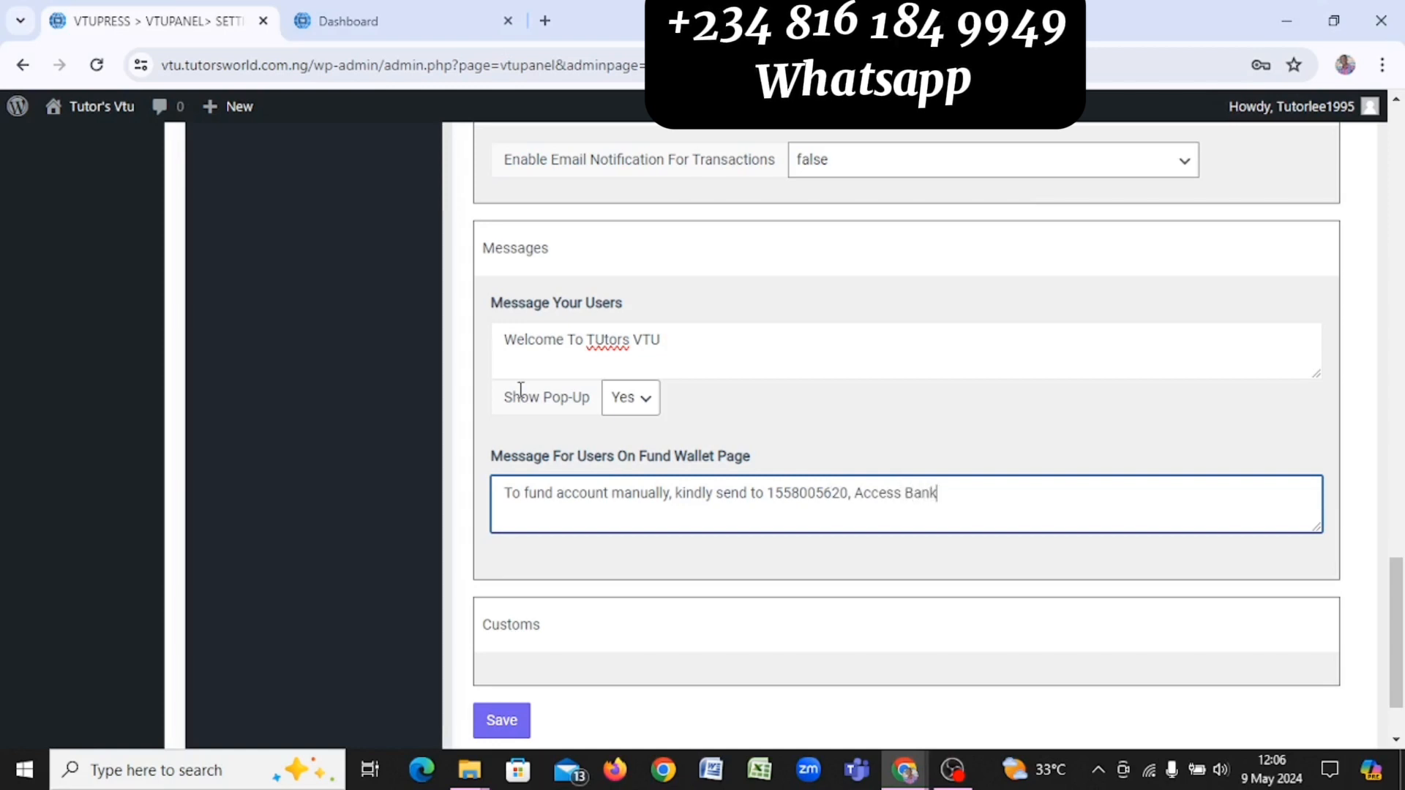
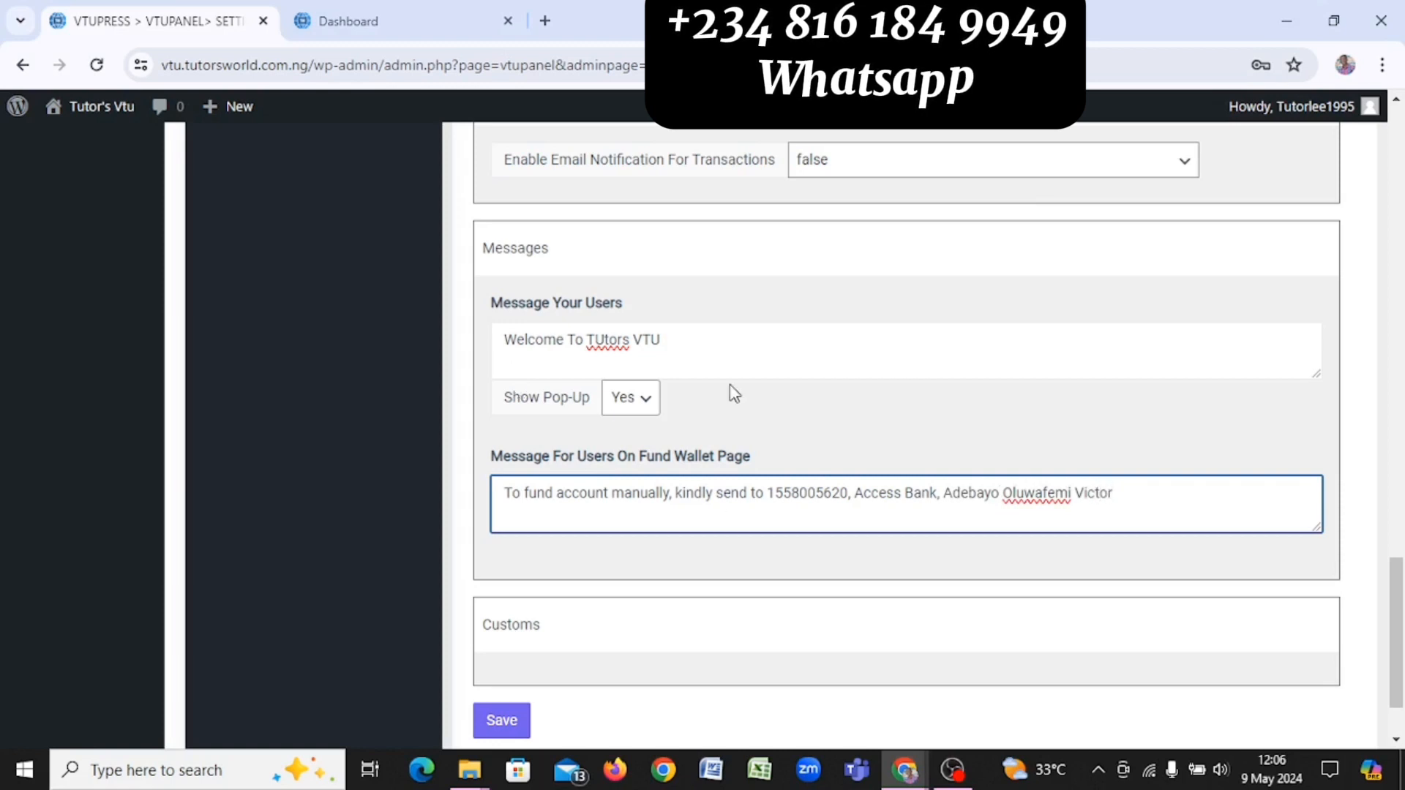
pyautogui.scroll(-2, 730, 393)
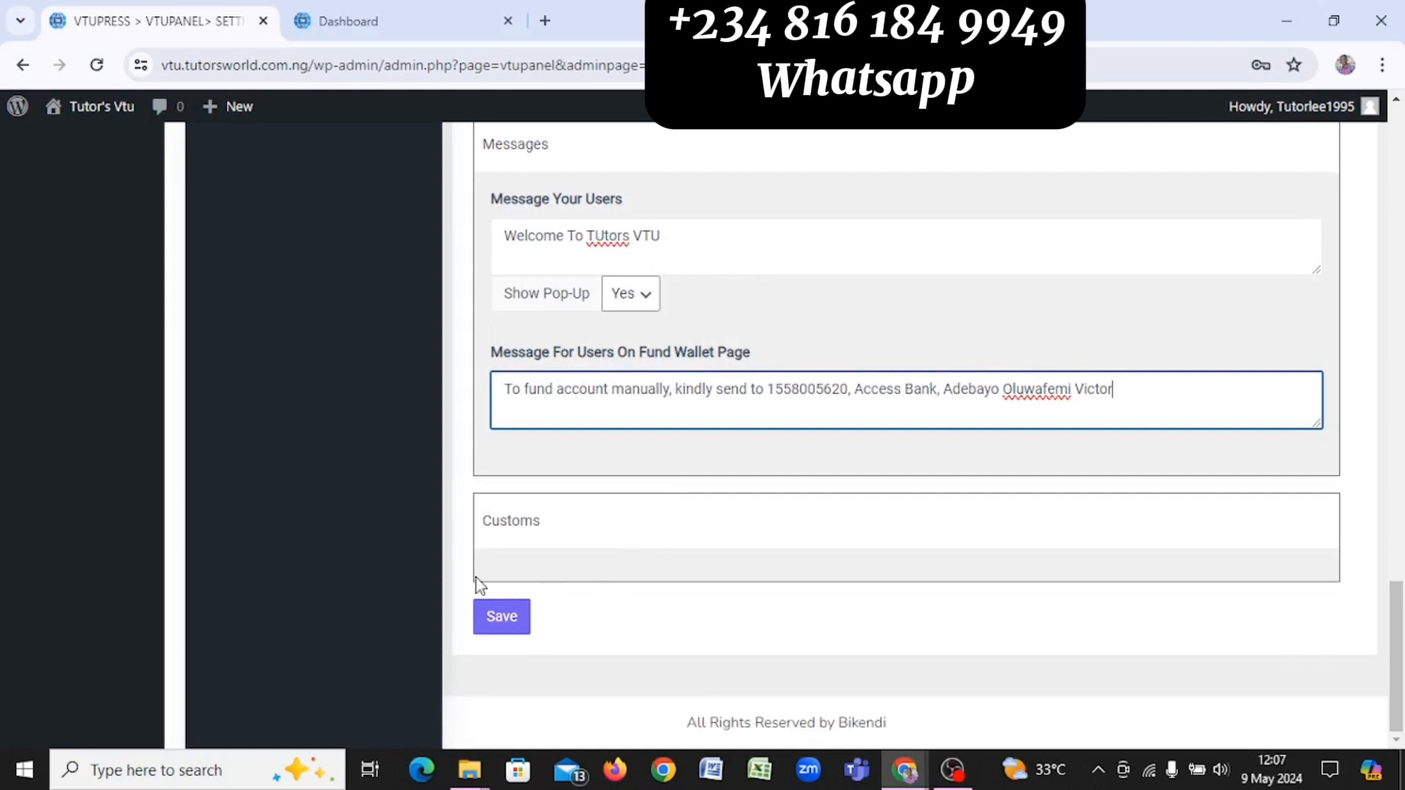
pyautogui.click(502, 621)
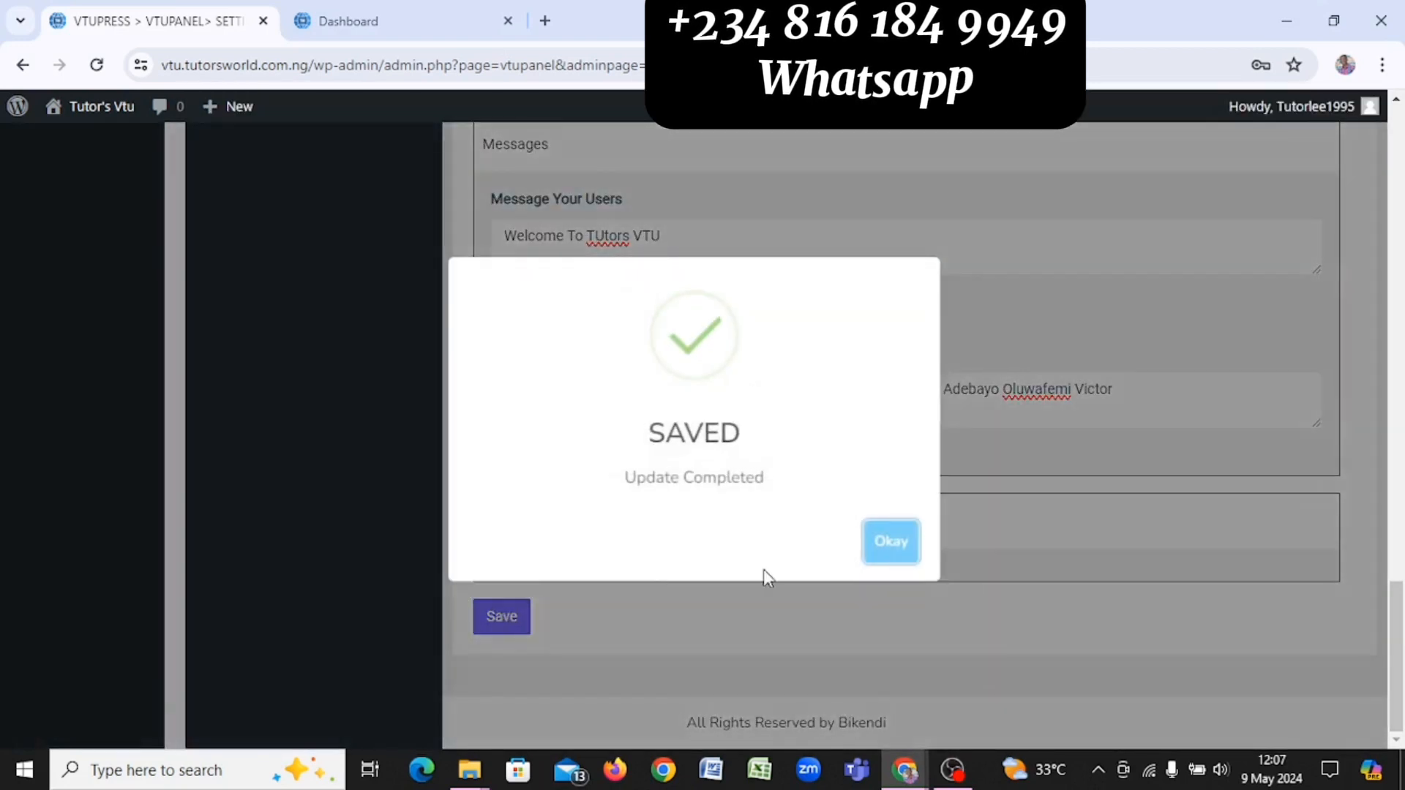
# Step: Dismiss the Saved confirmation and scroll back to the top of the settings page
pyautogui.click(894, 540)
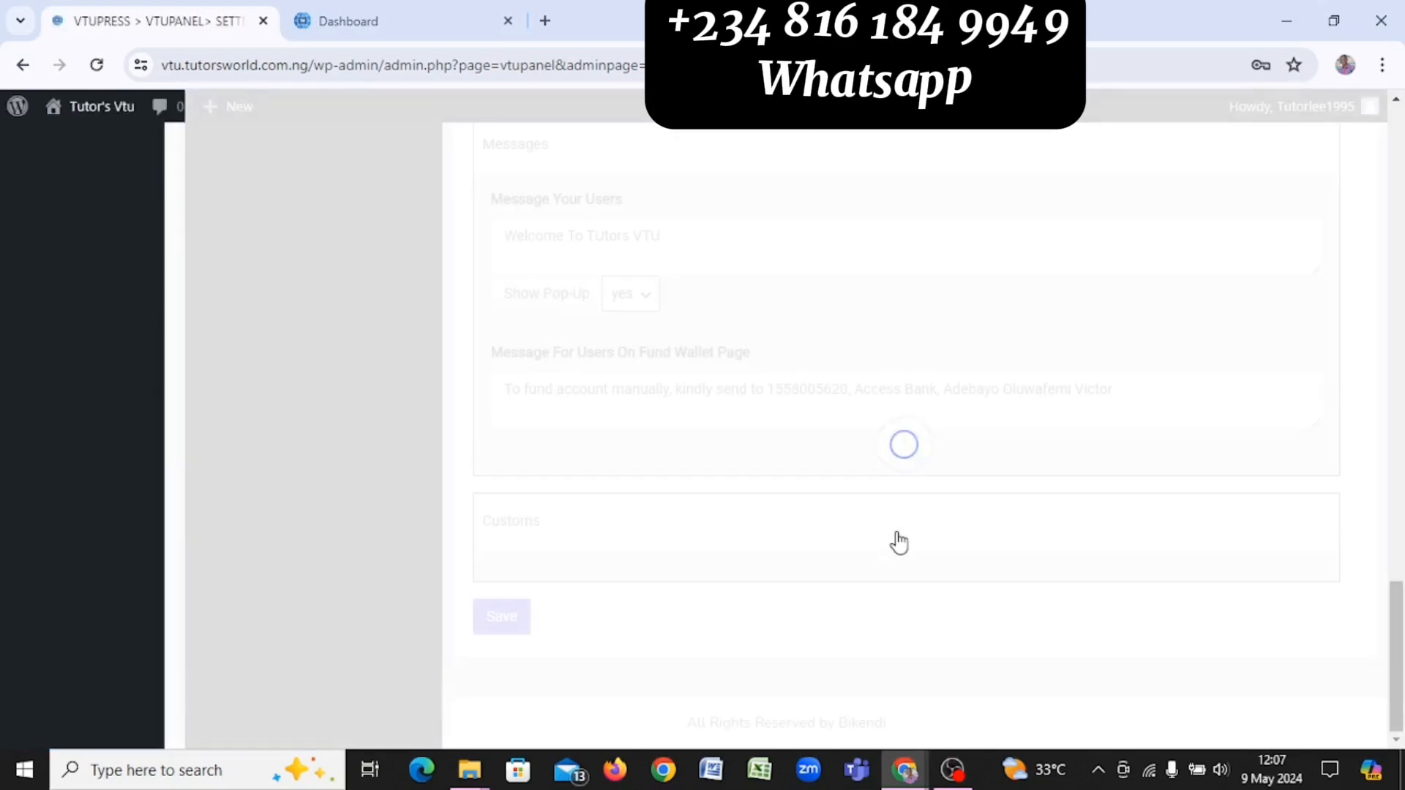
pyautogui.scroll(15, 898, 543)
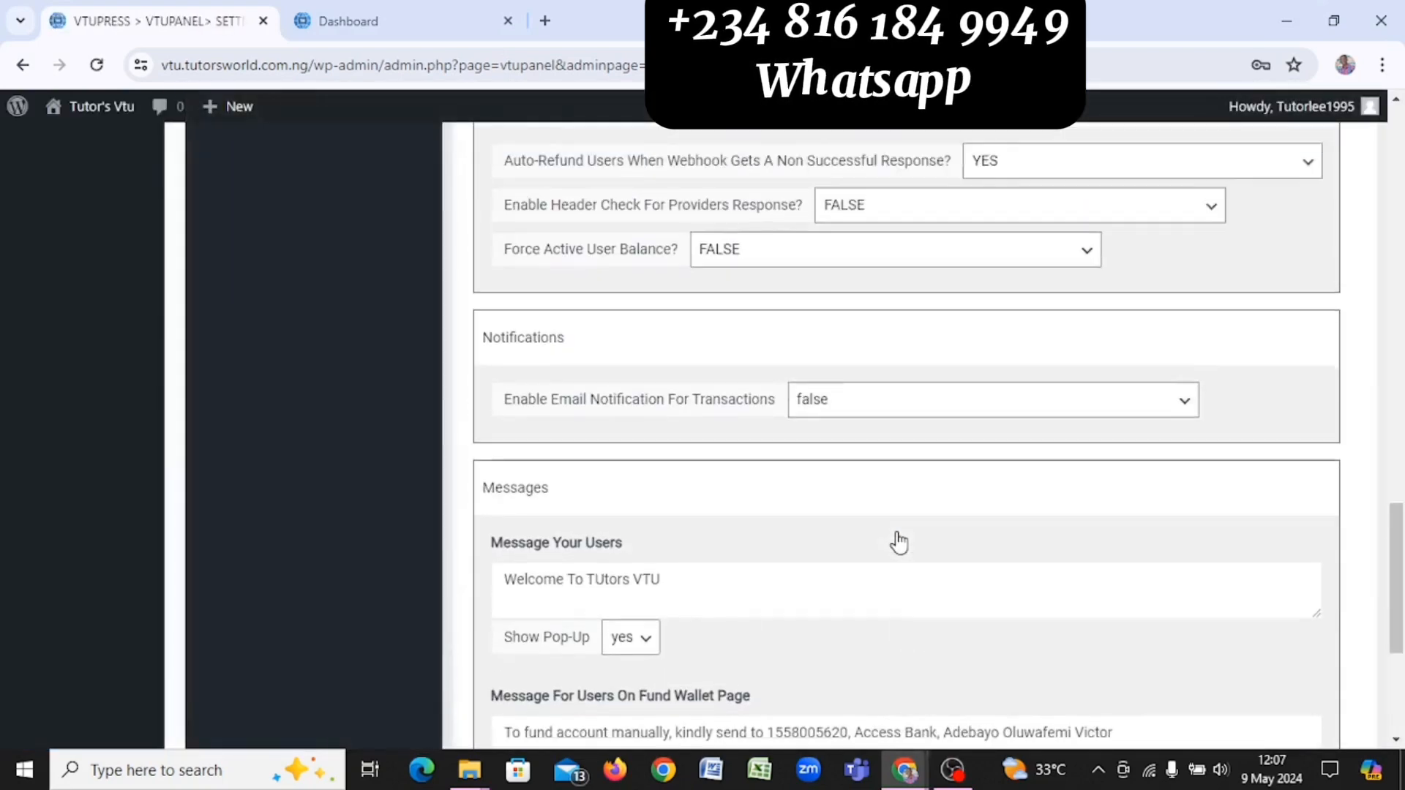
pyautogui.scroll(15, 899, 543)
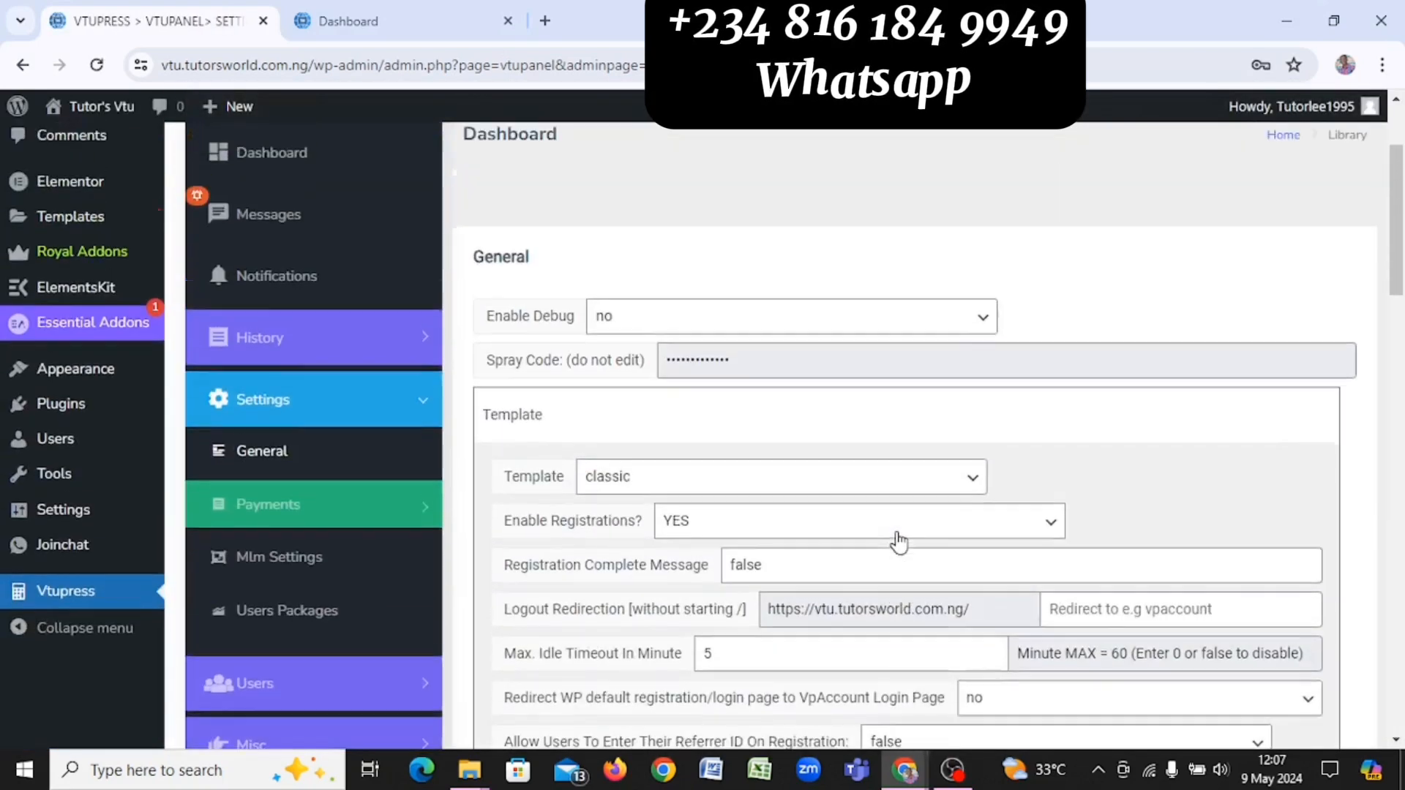
pyautogui.scroll(-2, 899, 542)
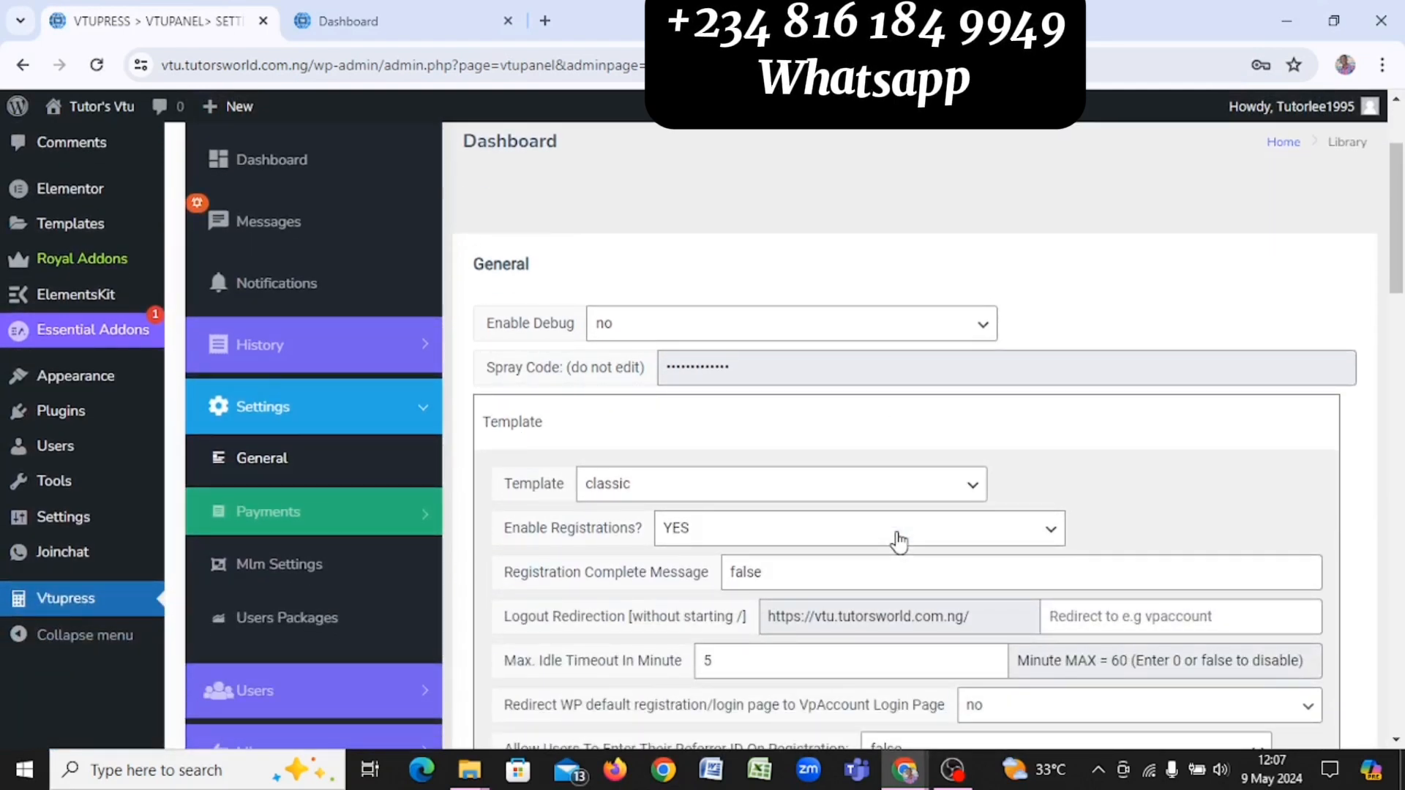
pyautogui.click(356, 20)
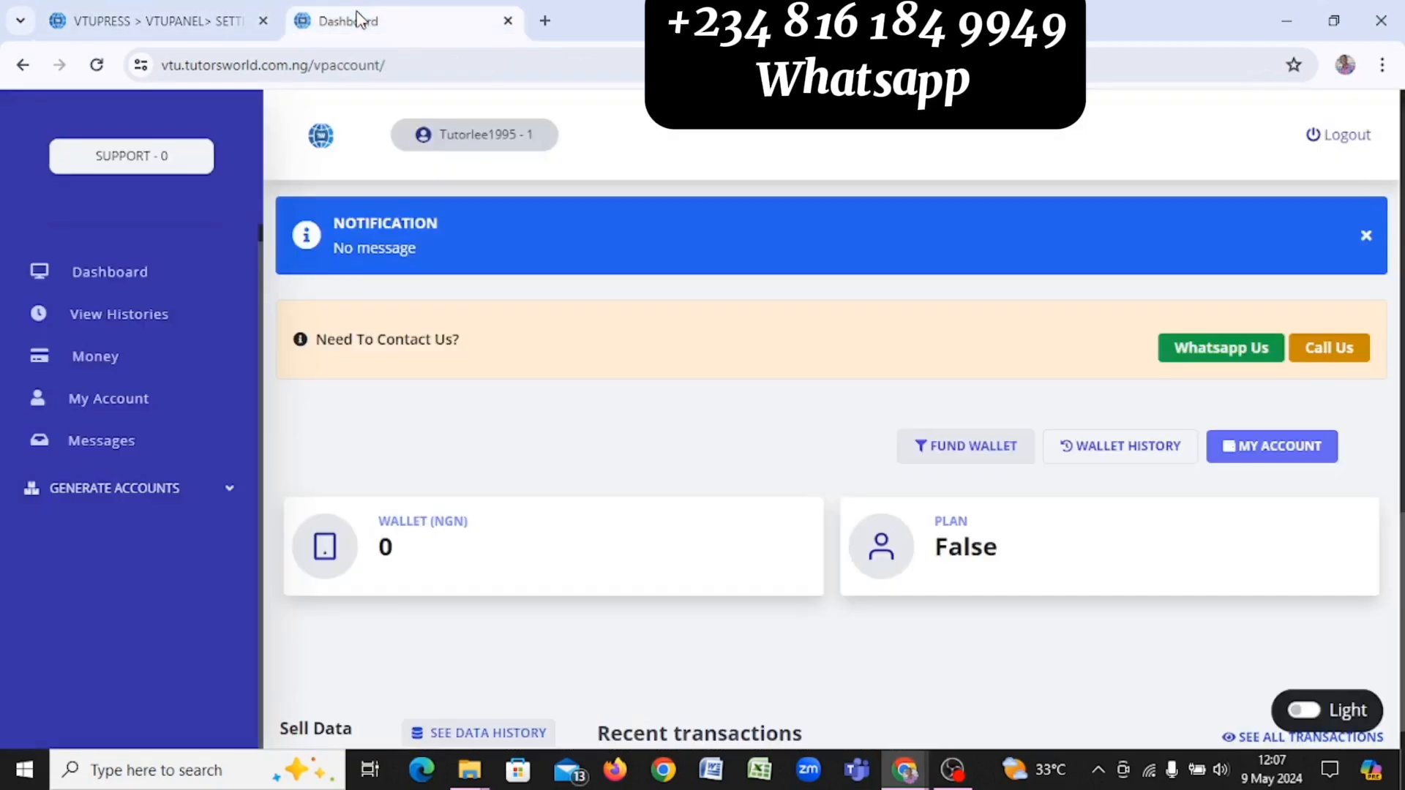
pyautogui.click(93, 66)
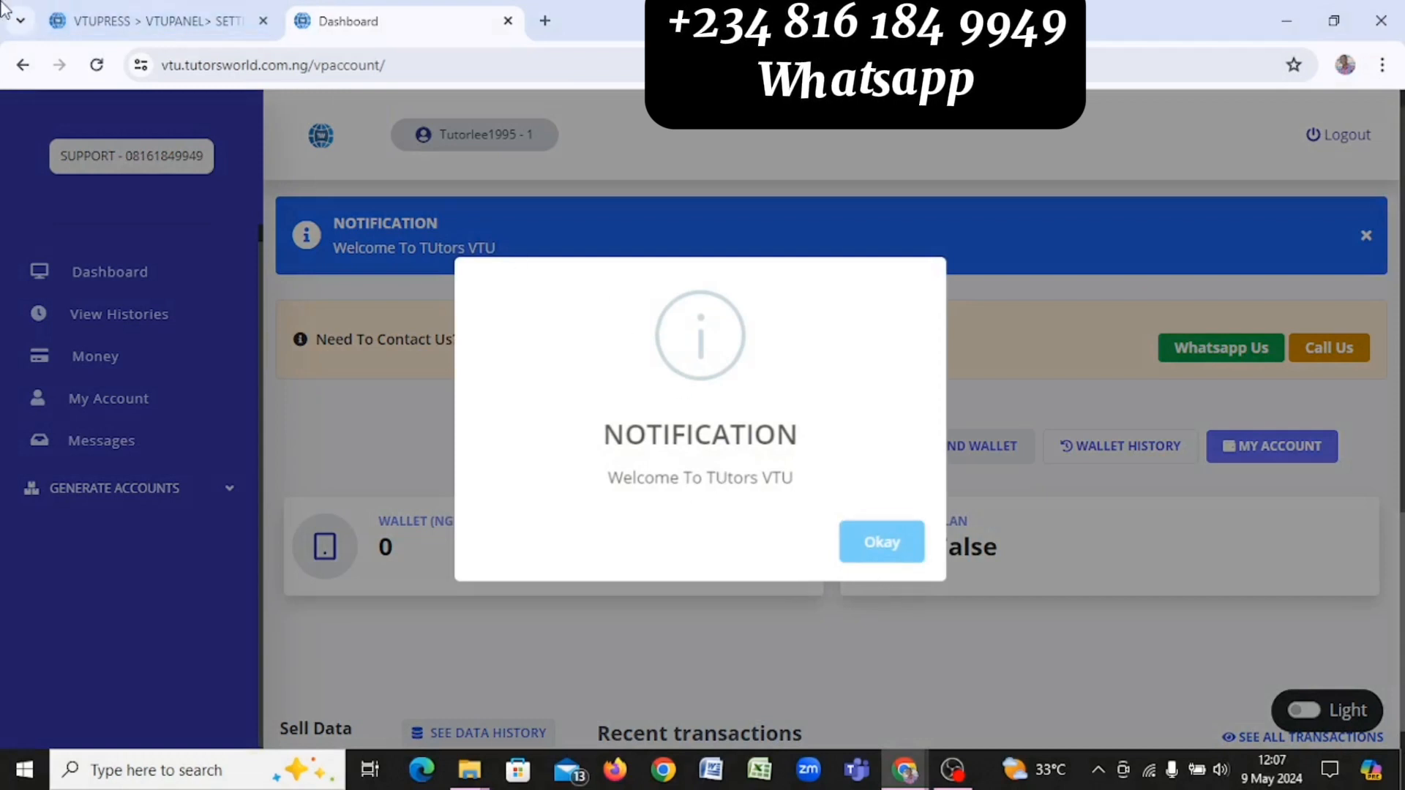
pyautogui.click(98, 38)
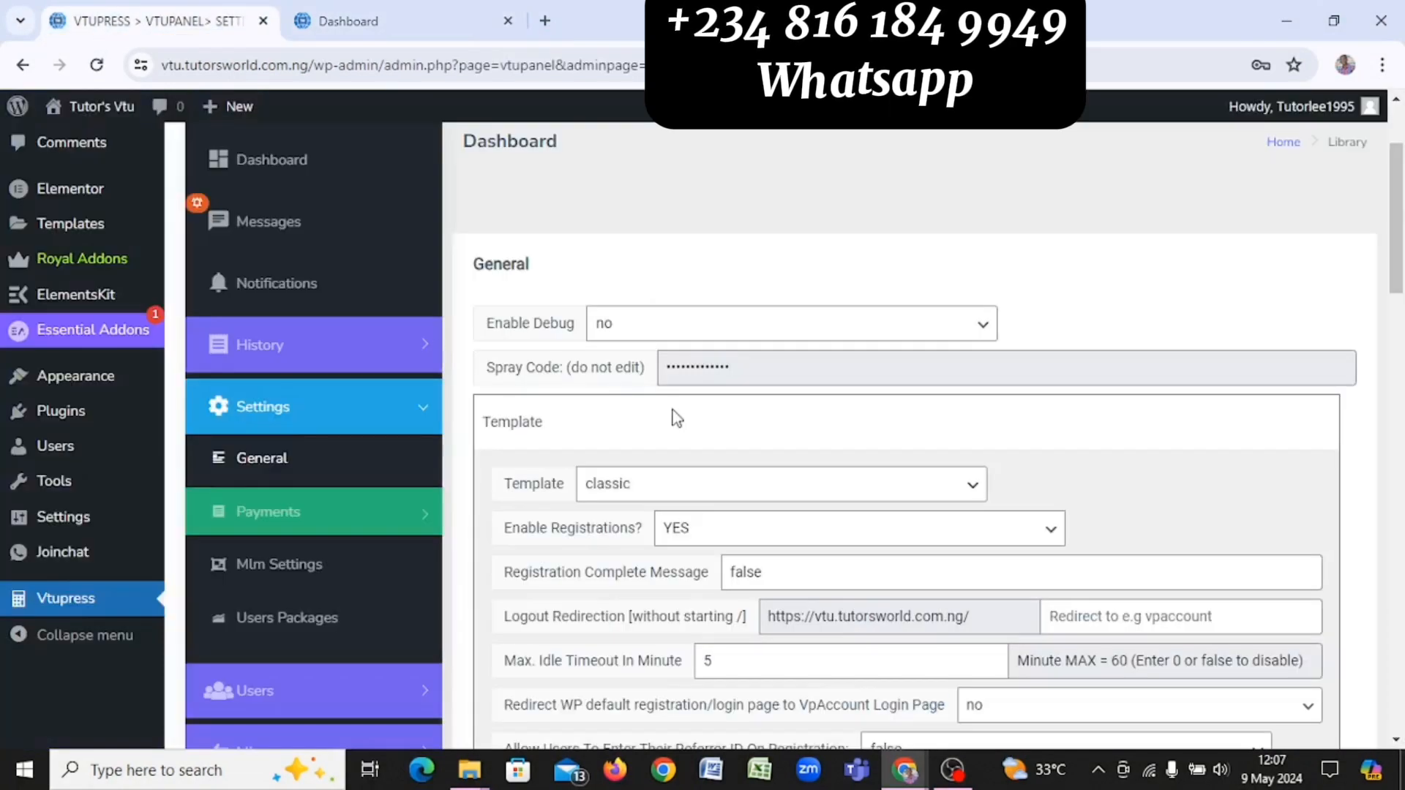
# Step: Change 'TUtors' to 'Tutors' in the welcome message and save the settings
pyautogui.scroll(-15, 677, 415)
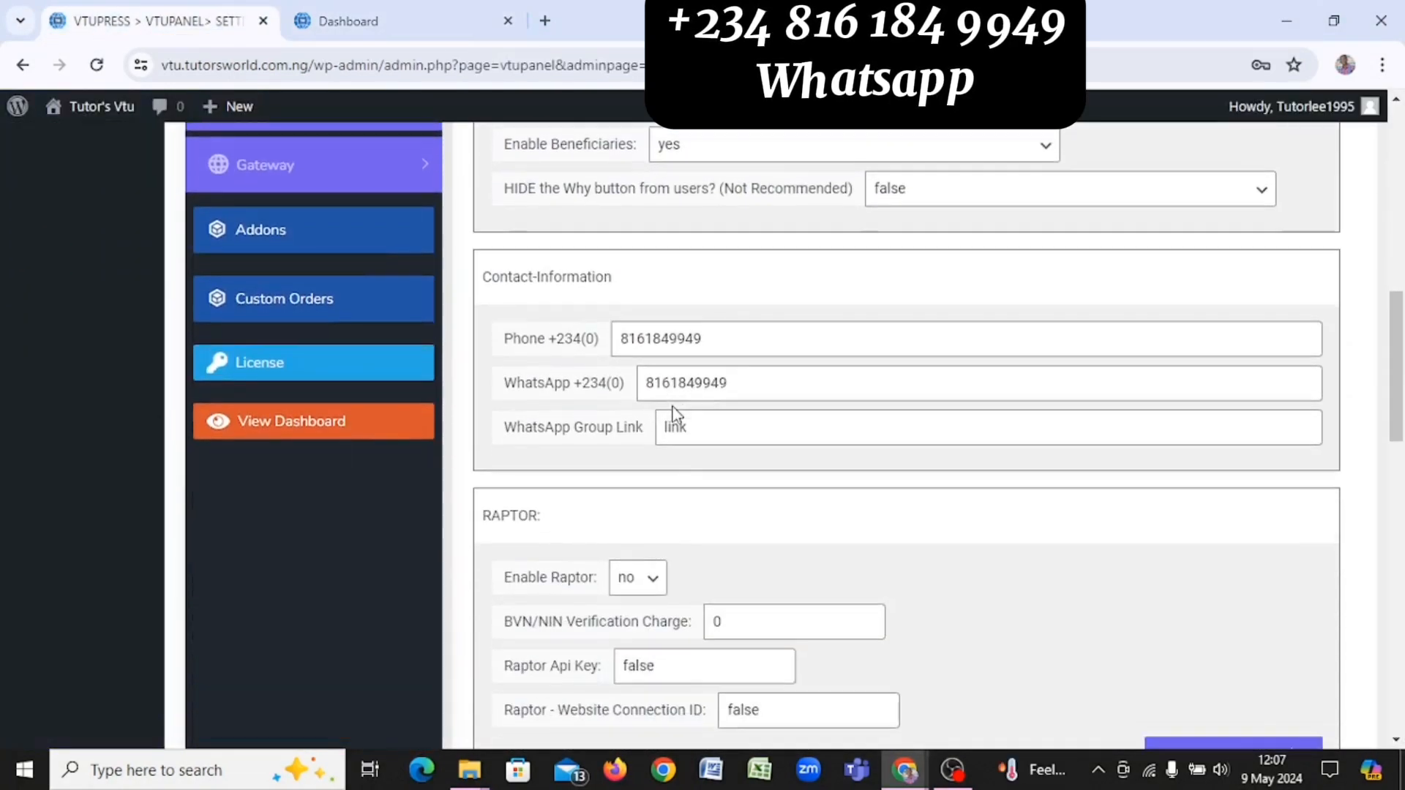
pyautogui.scroll(-13, 677, 416)
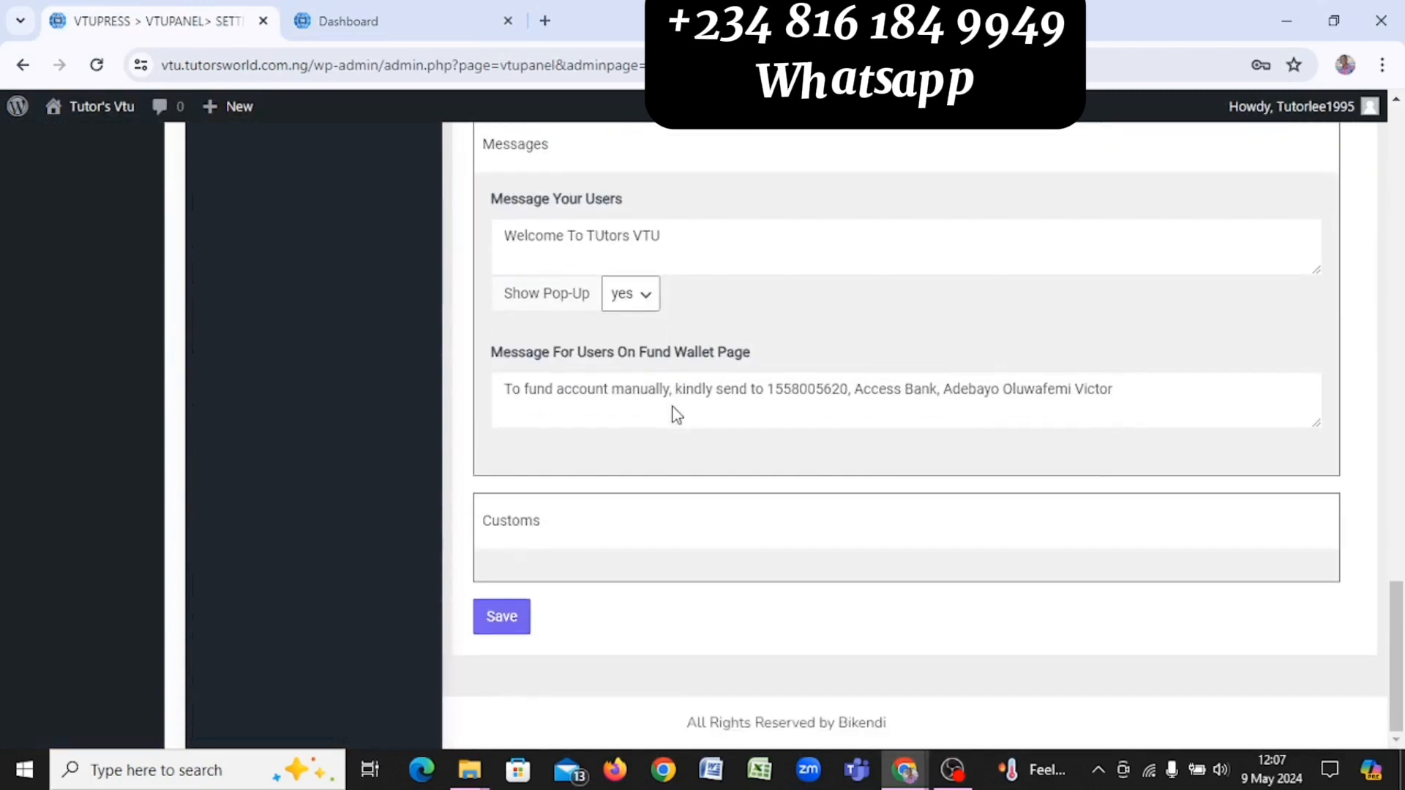
pyautogui.click(602, 235)
pyautogui.press('BackSpace')
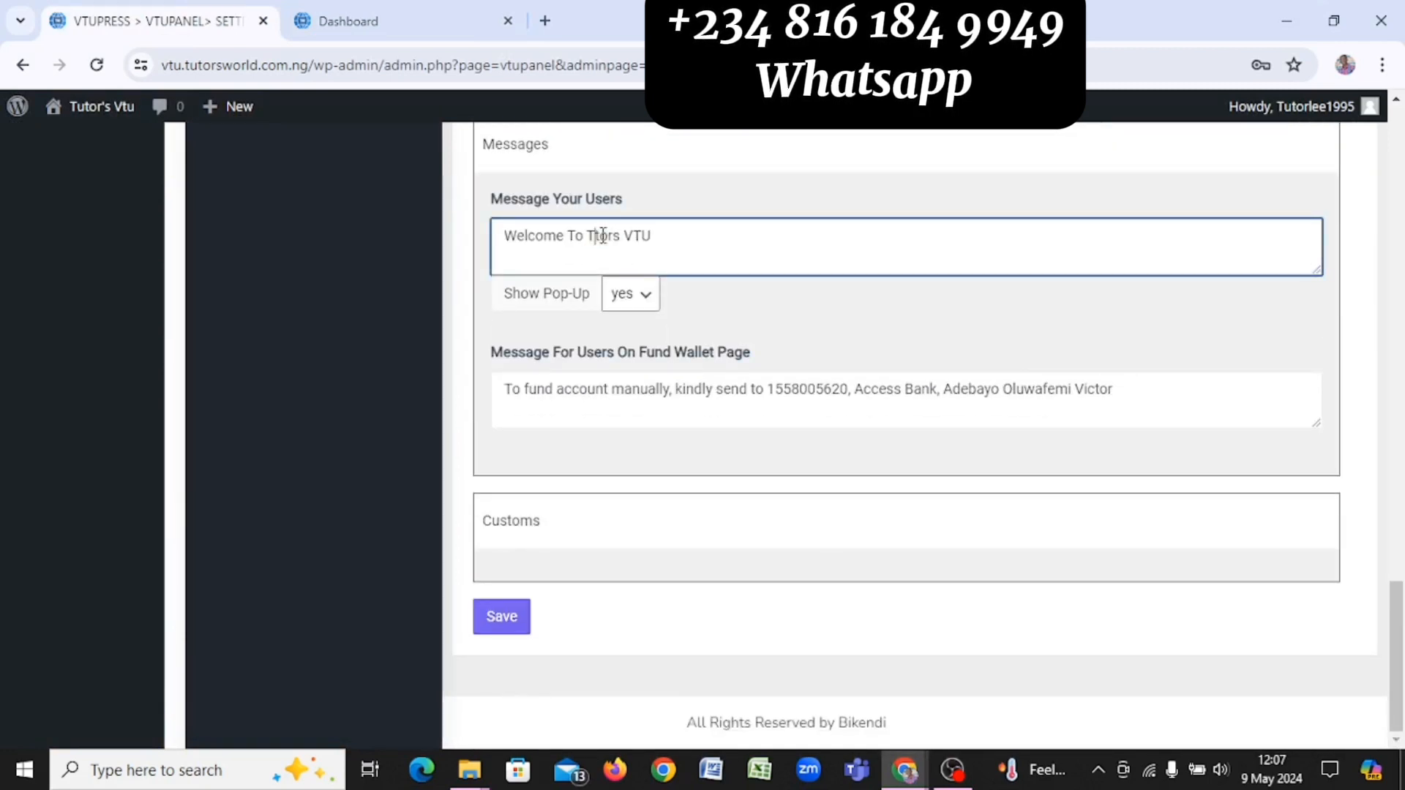
pyautogui.write('u')
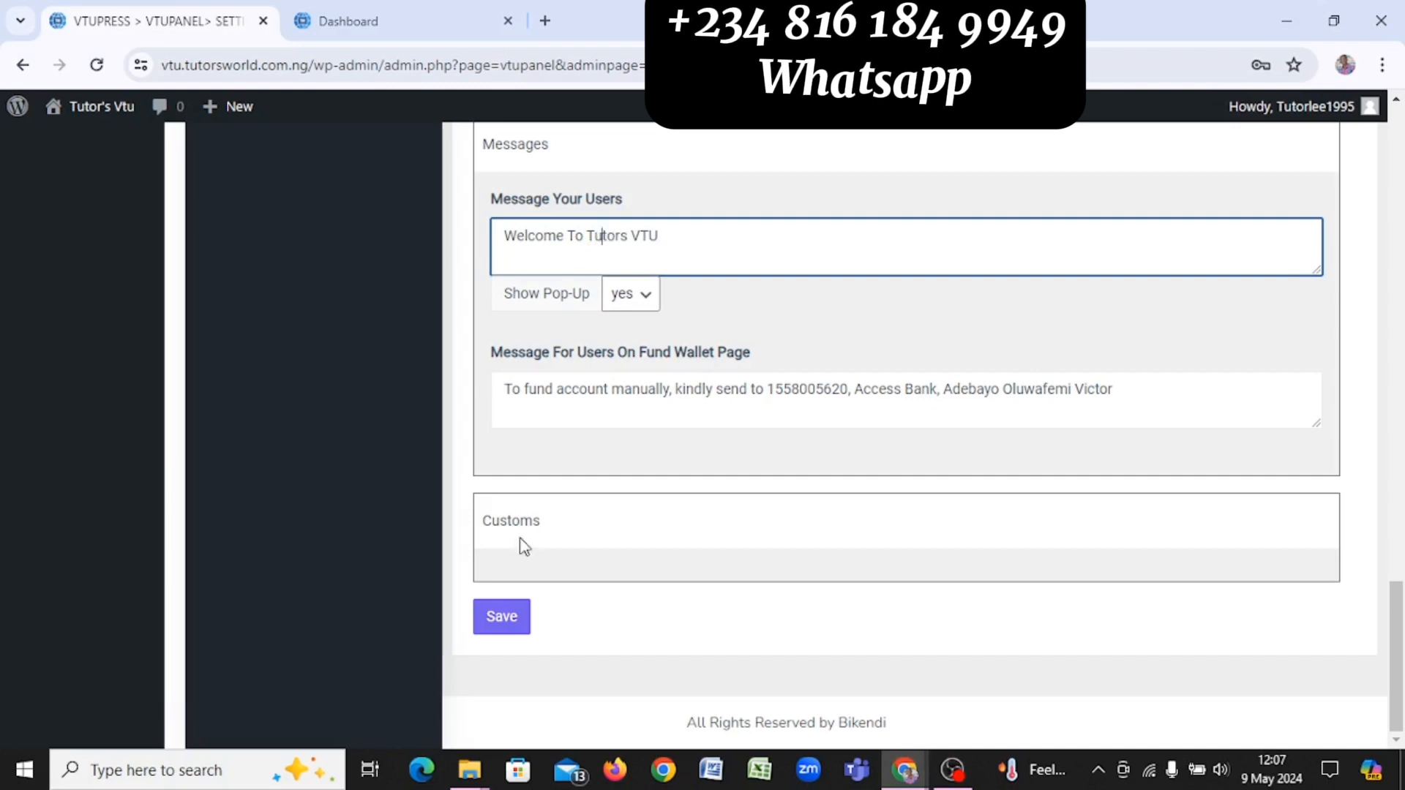
pyautogui.click(511, 632)
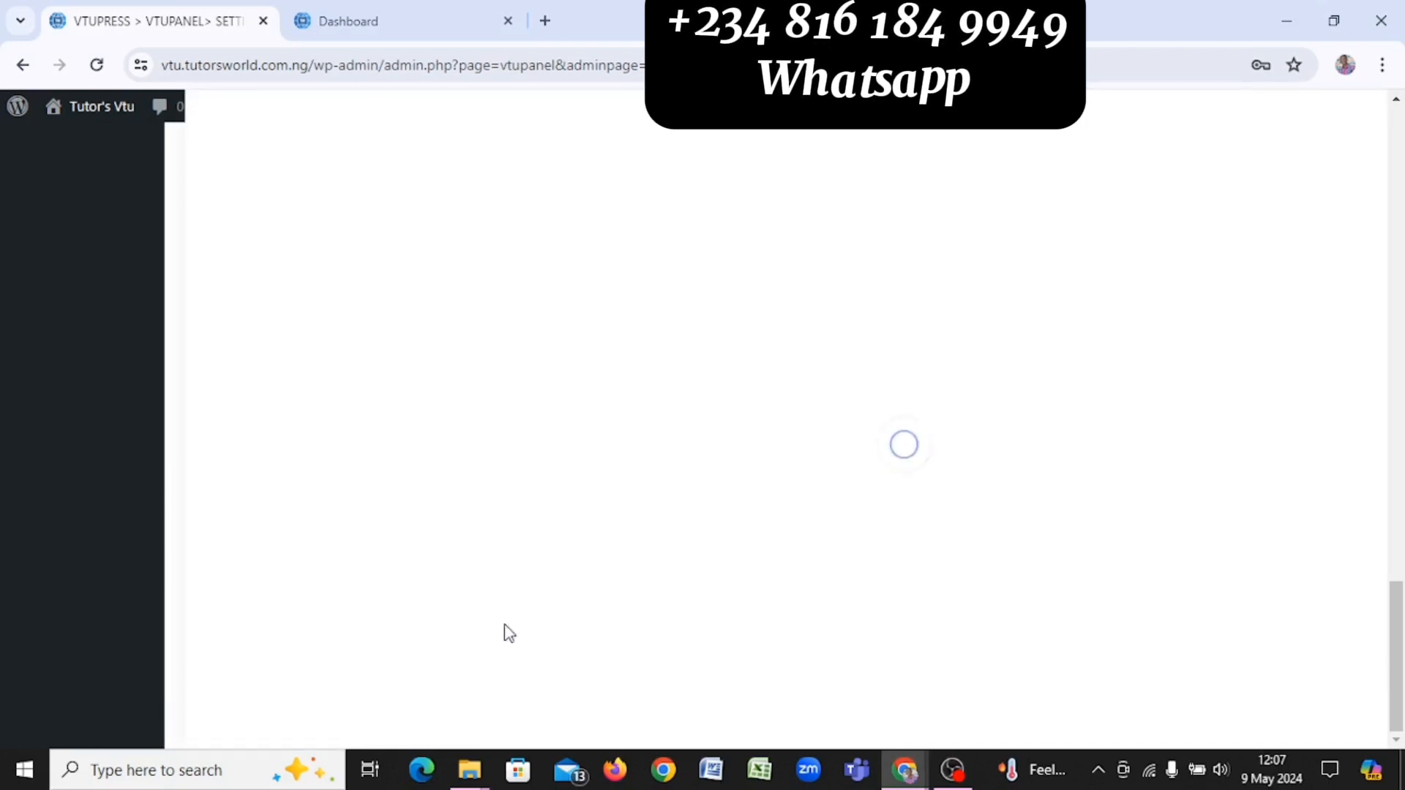
pyautogui.scroll(-3, 710, 262)
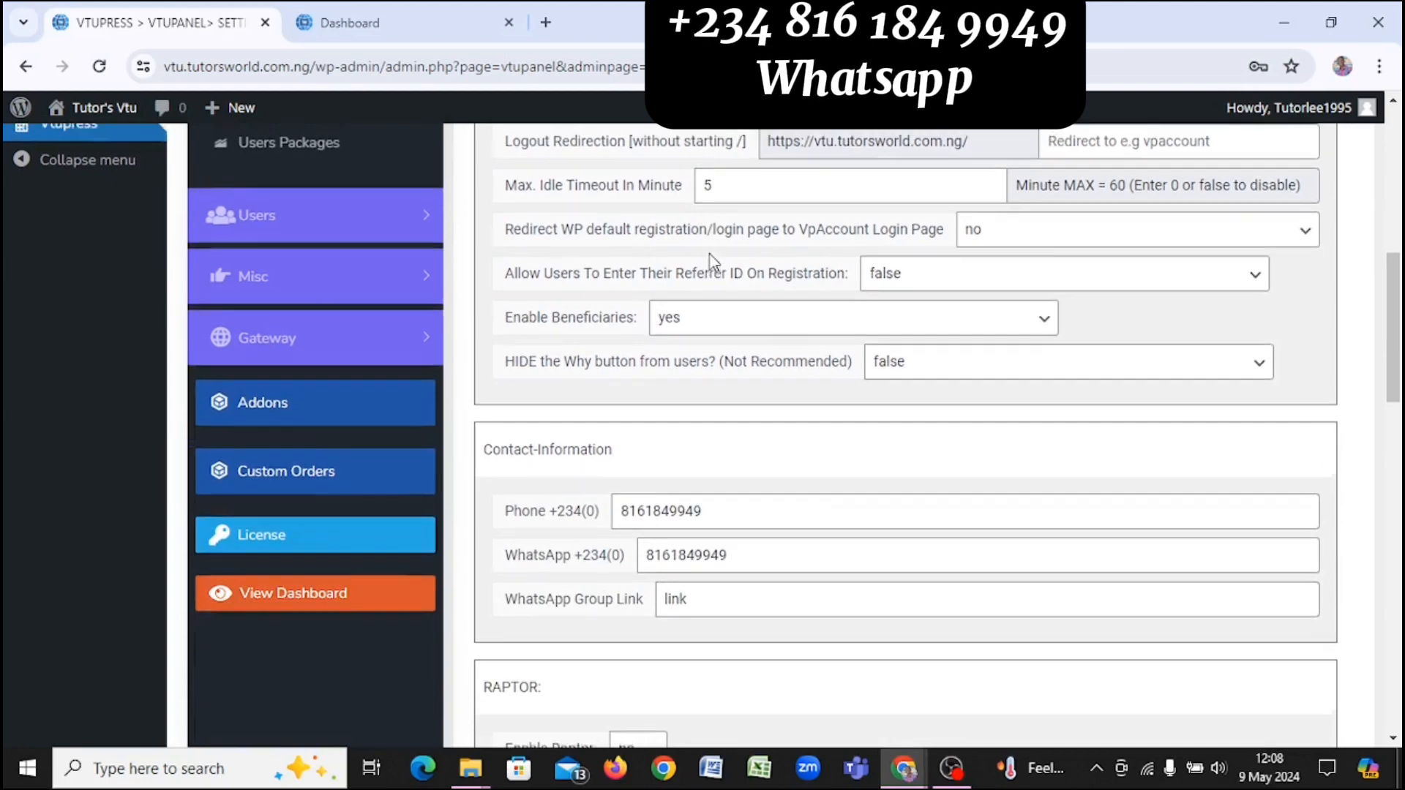
pyautogui.scroll(5, 710, 262)
pyautogui.scroll(-3, 710, 254)
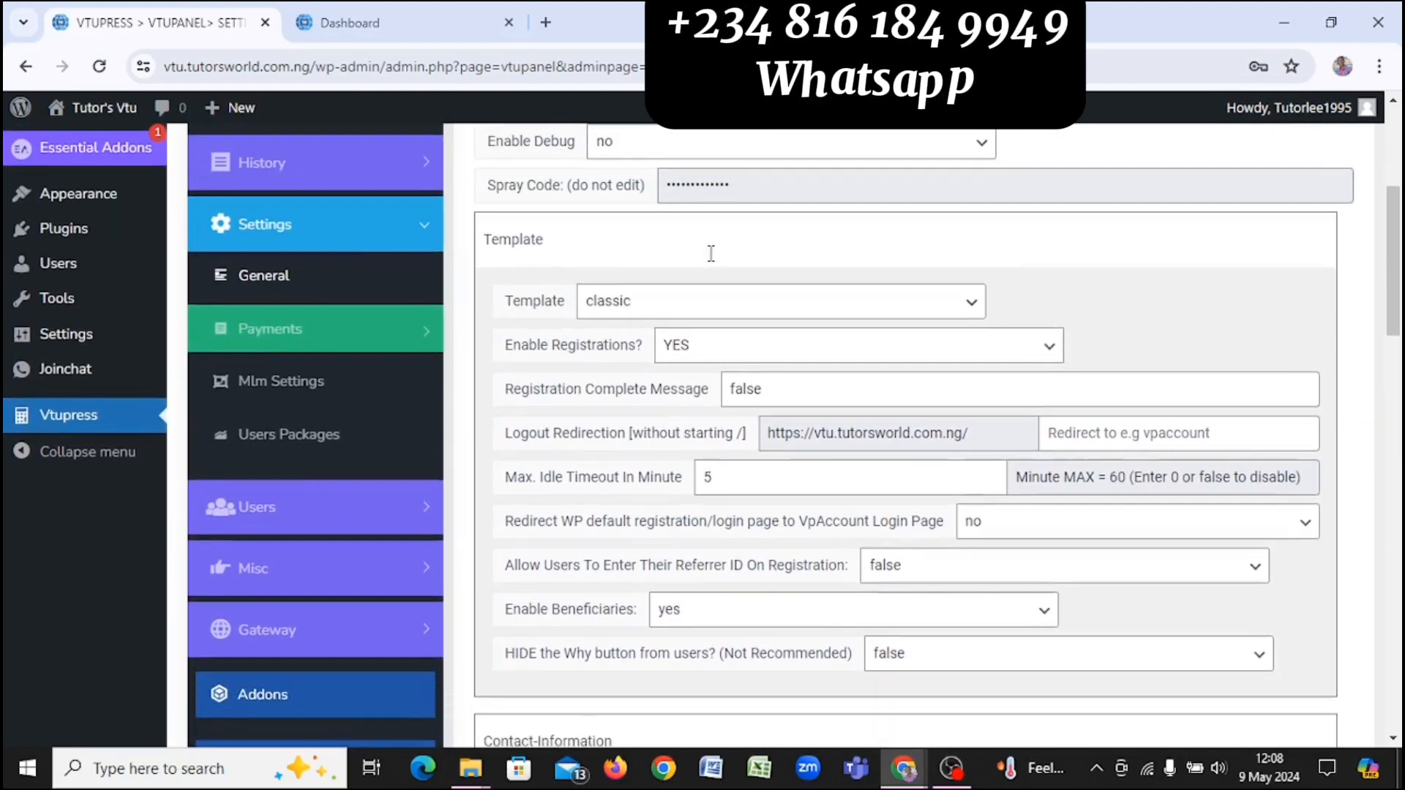
pyautogui.scroll(-1, 710, 262)
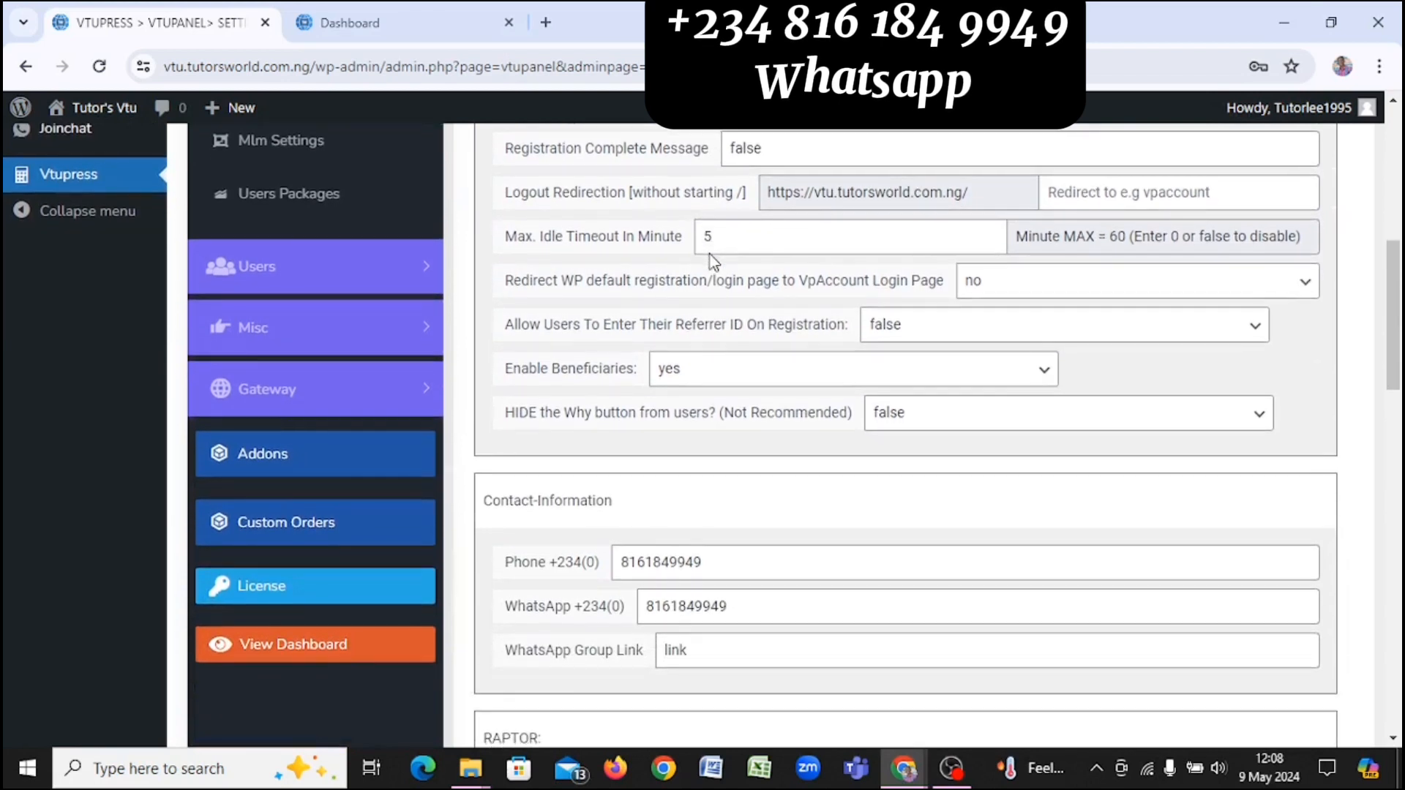
# Step: Install the CABLE AND BILL (BCMV) addon, version 1.3.3, from the VTUPress Addons page
pyautogui.click(313, 472)
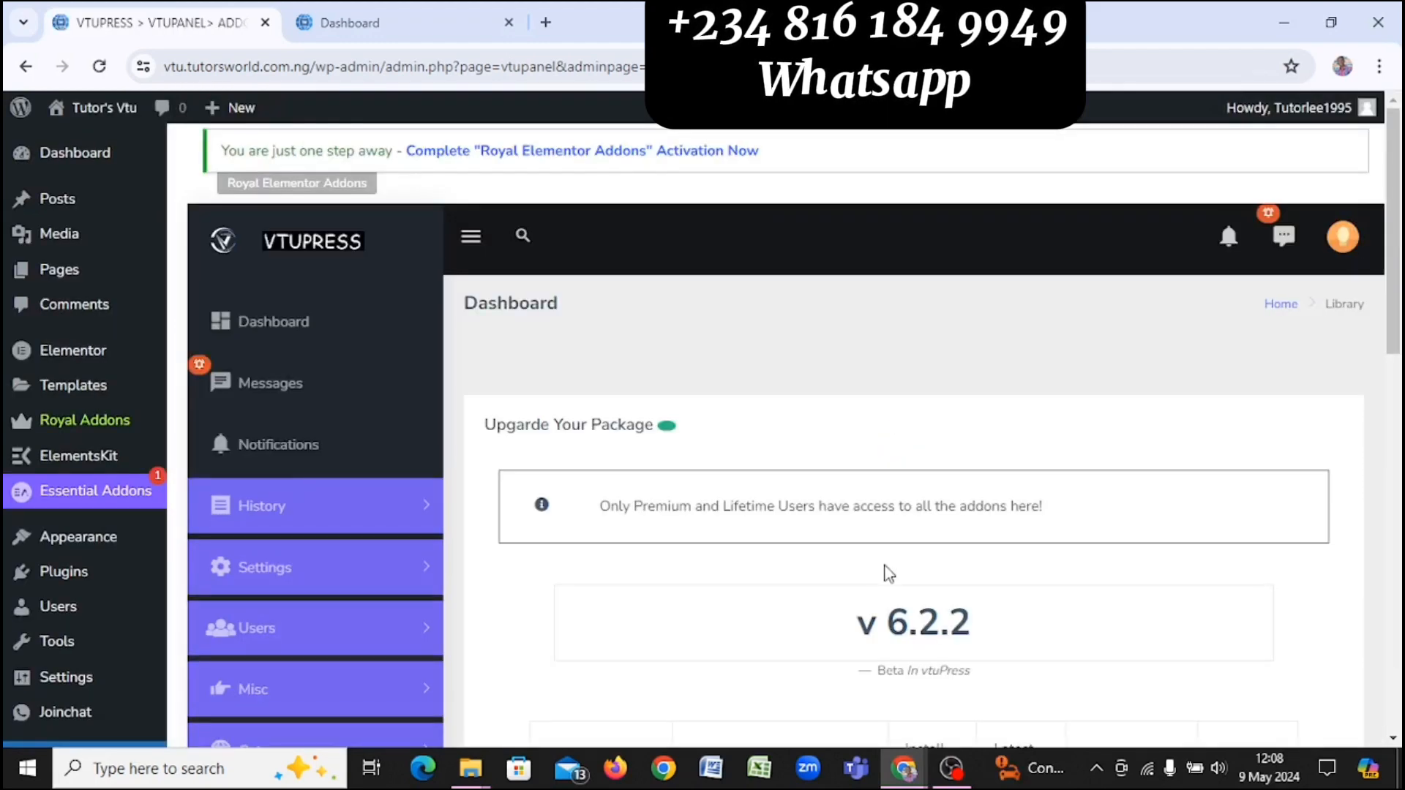
pyautogui.scroll(-4, 889, 574)
pyautogui.scroll(-4, 890, 574)
pyautogui.scroll(-1, 889, 574)
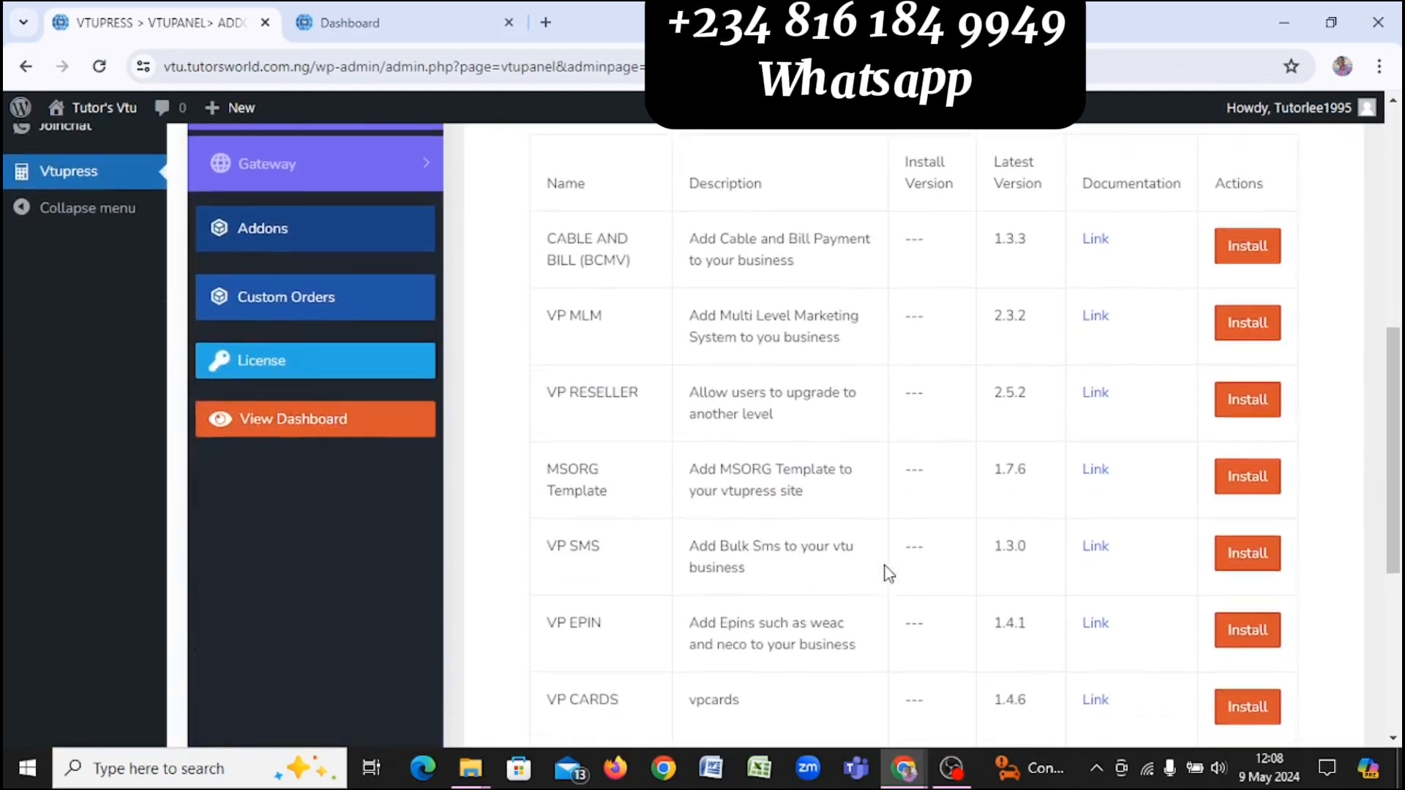
pyautogui.scroll(-5, 889, 573)
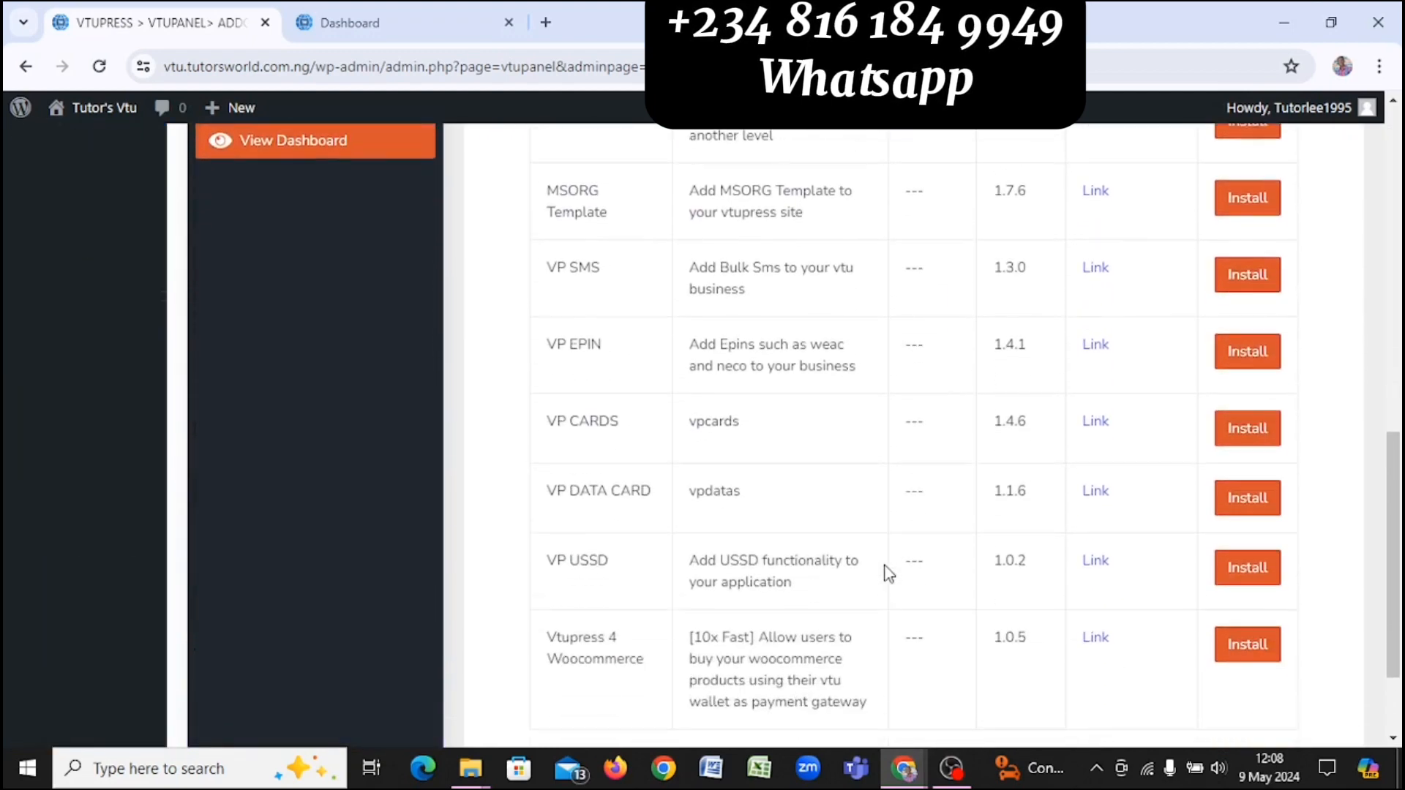
pyautogui.scroll(10, 889, 574)
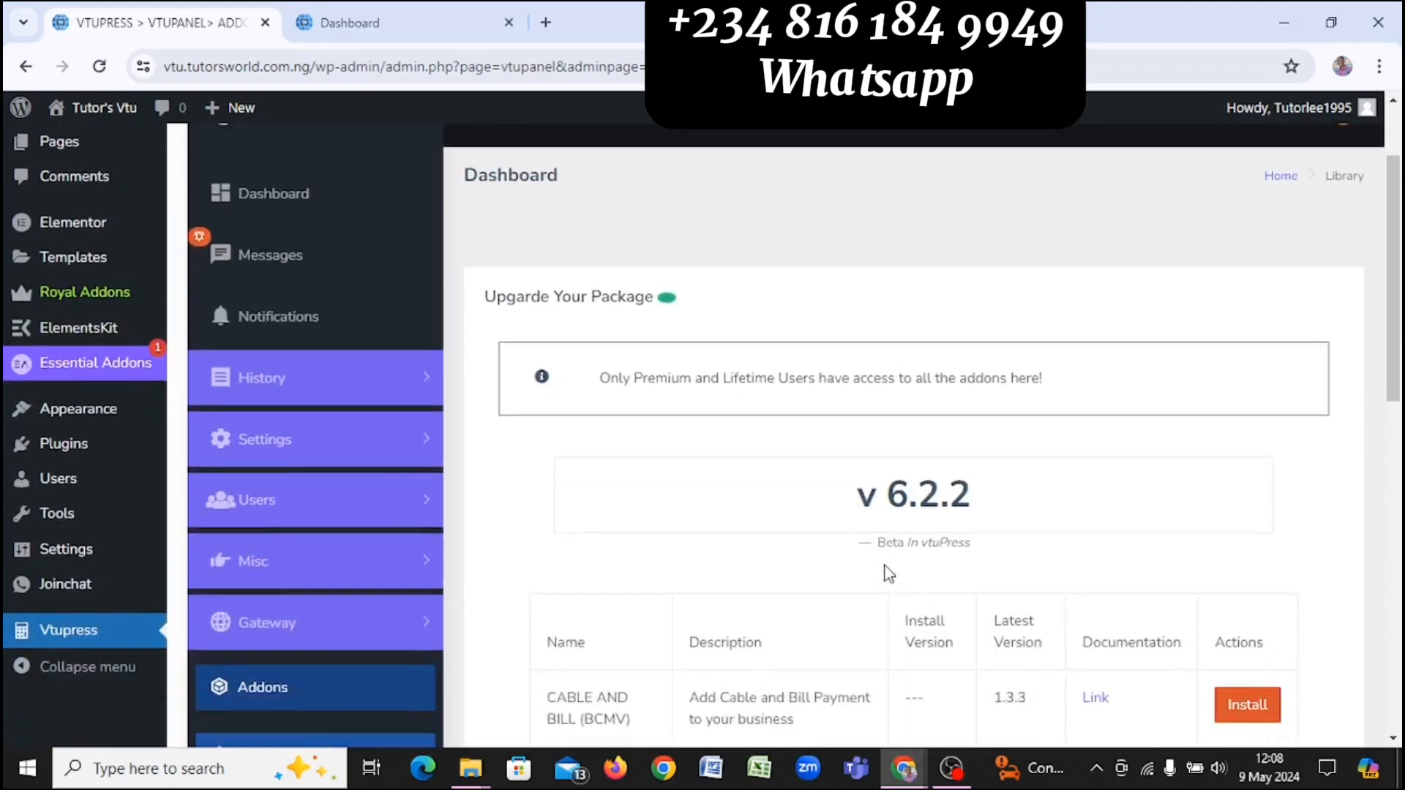
pyautogui.scroll(-4, 889, 573)
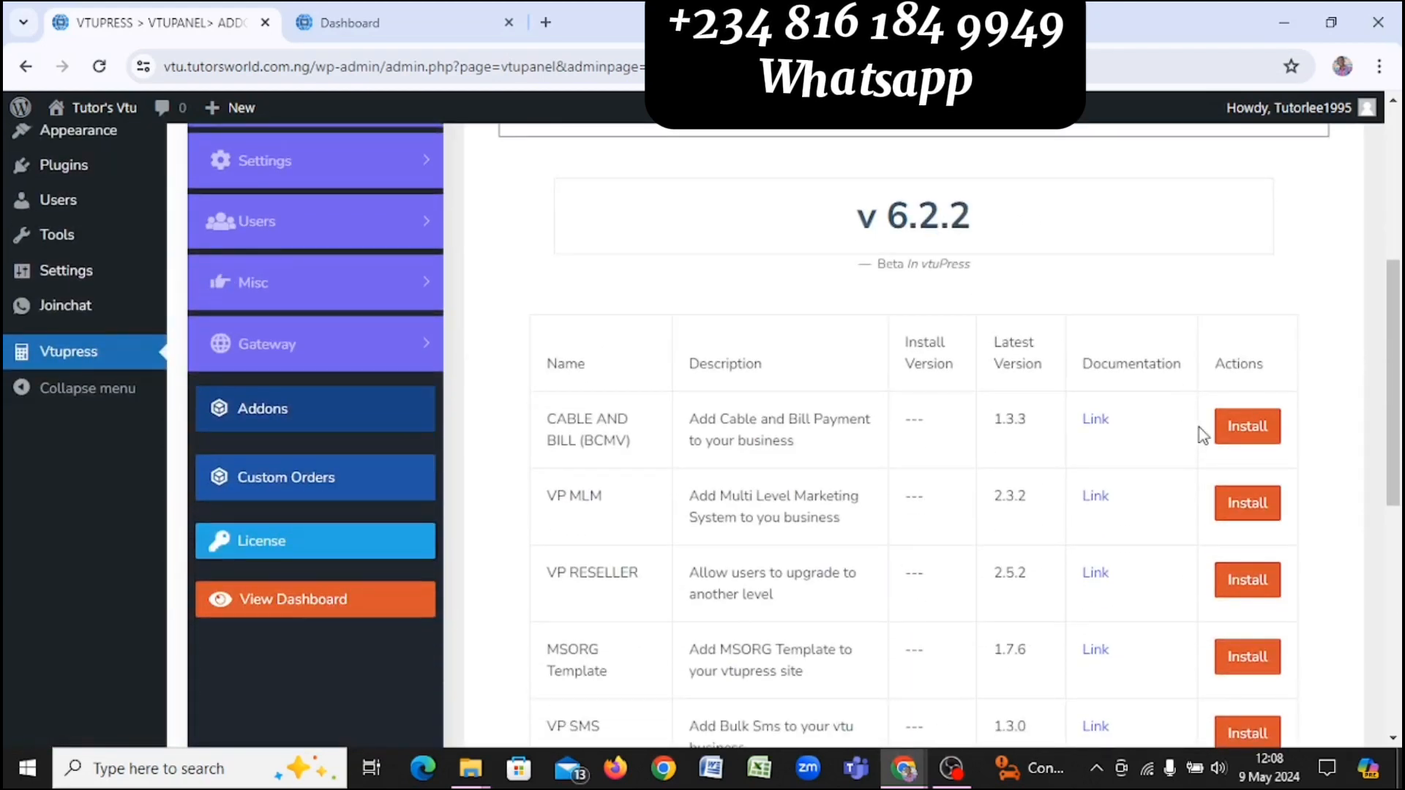
pyautogui.click(1235, 433)
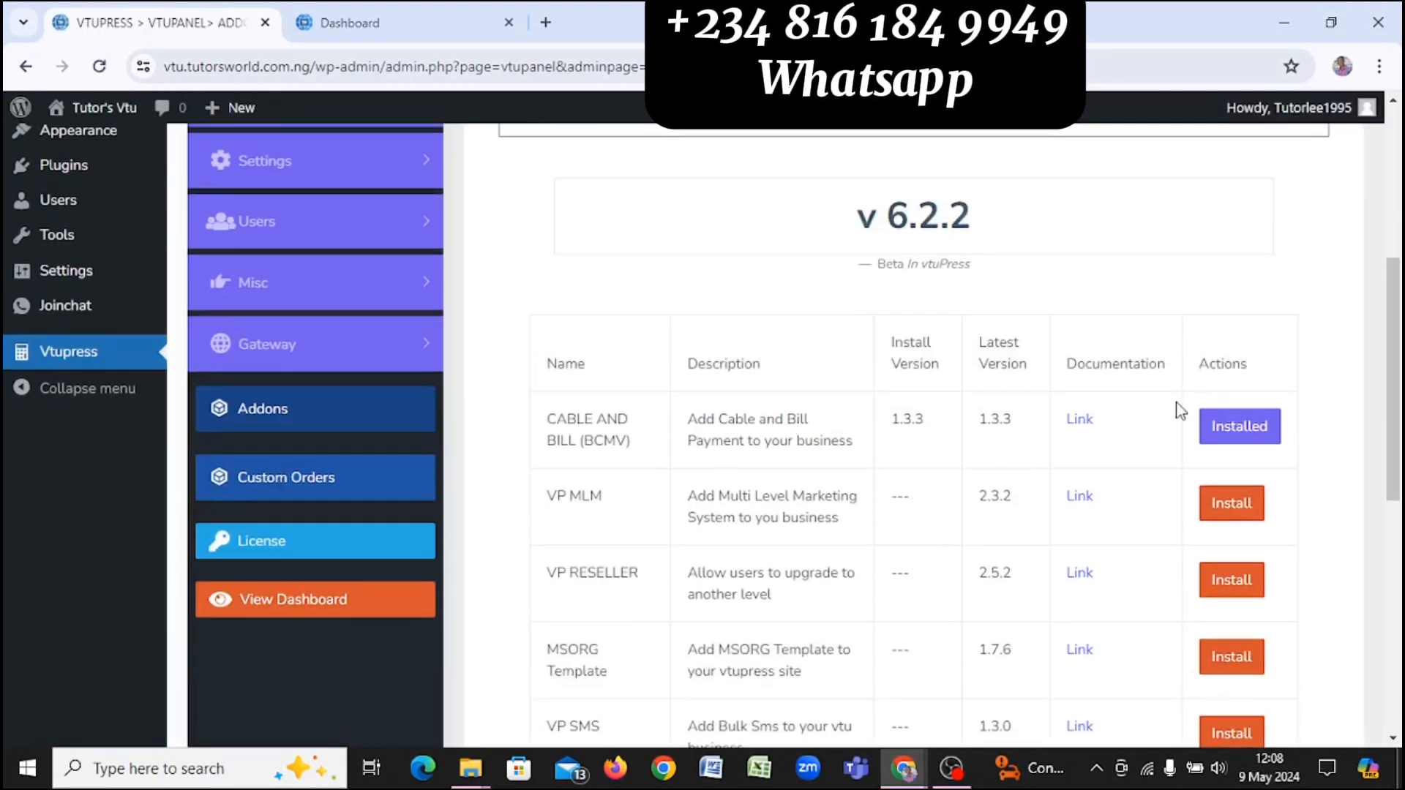
pyautogui.scroll(-3, 1180, 410)
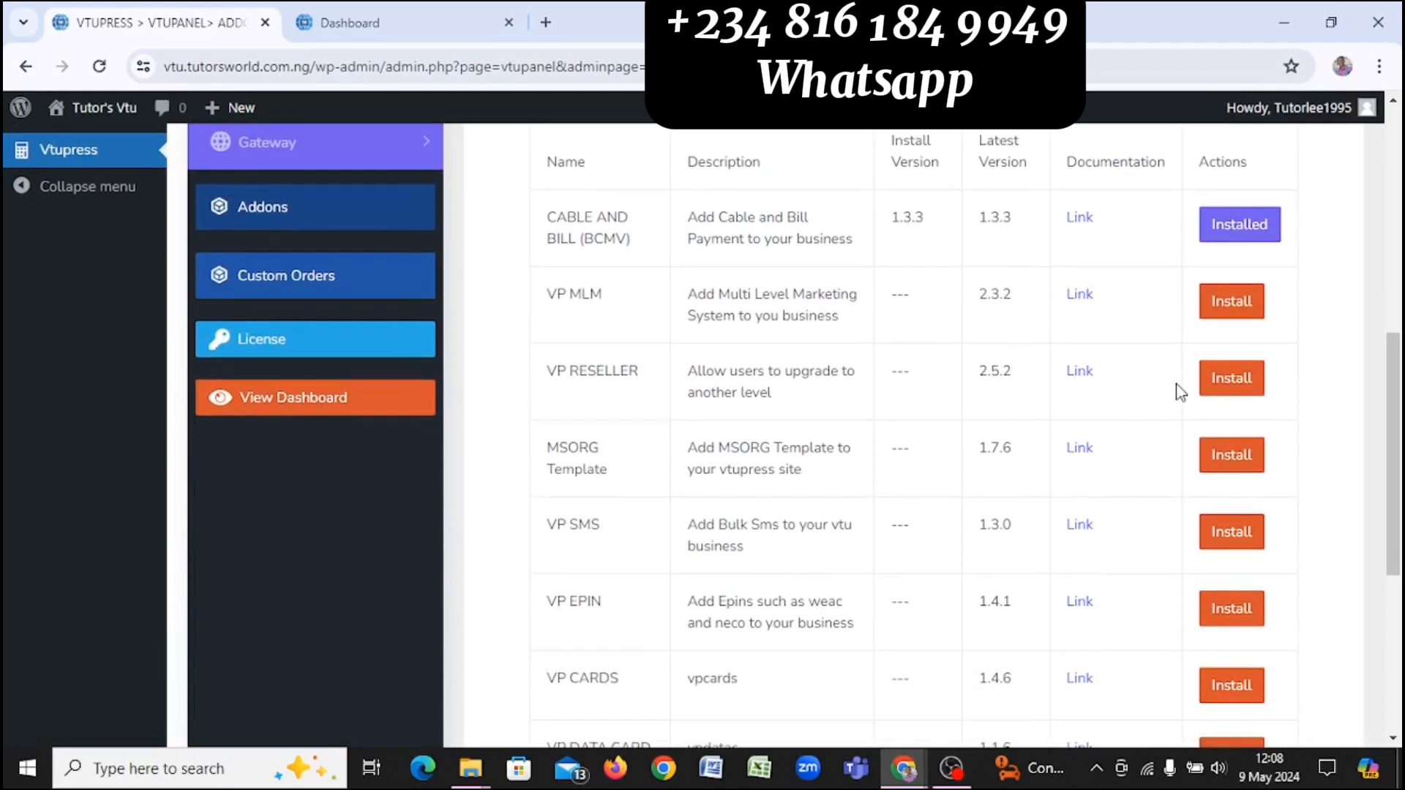
pyautogui.scroll(-1, 1180, 393)
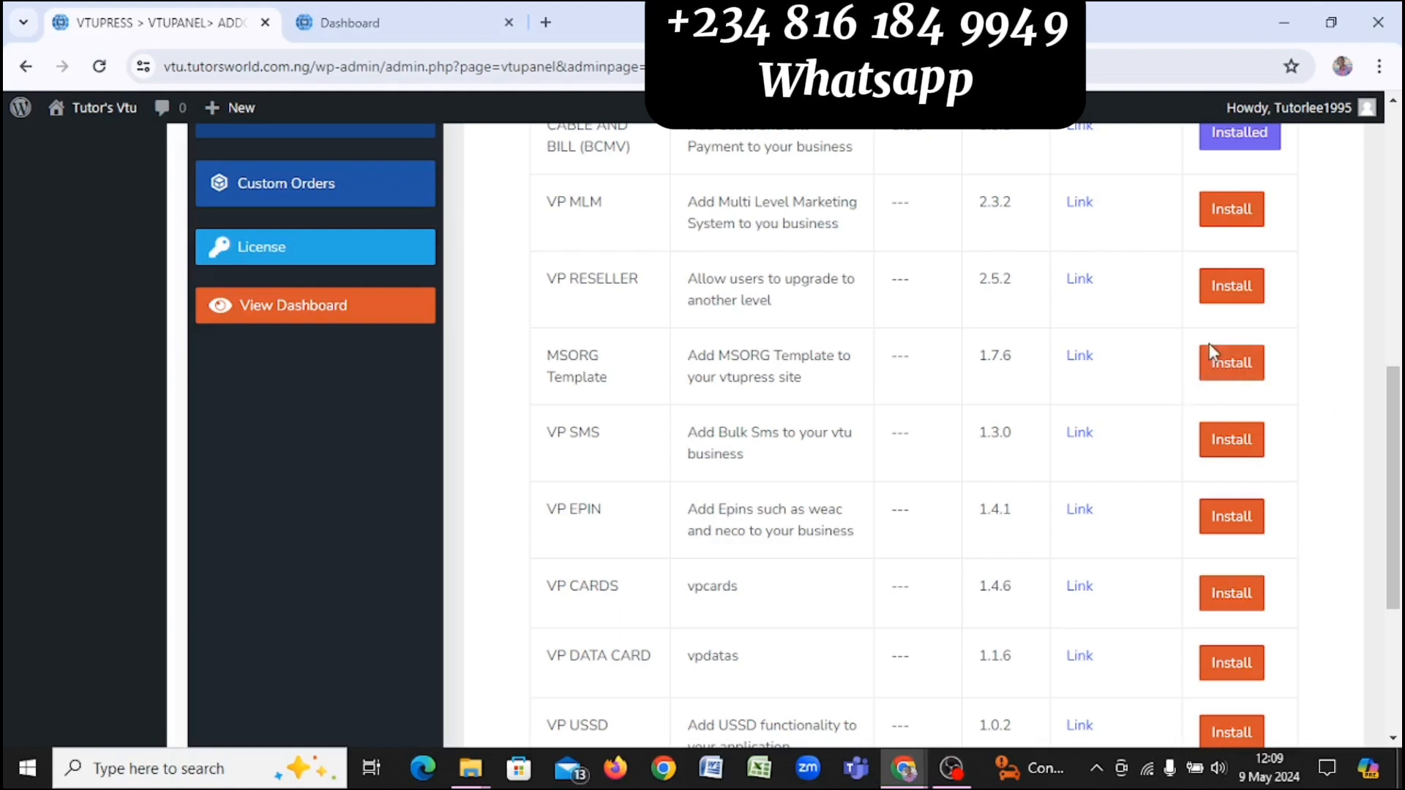
# Step: Install the MSORG Template addon (1.7.6) and check both addons are listed as installed
pyautogui.click(1232, 364)
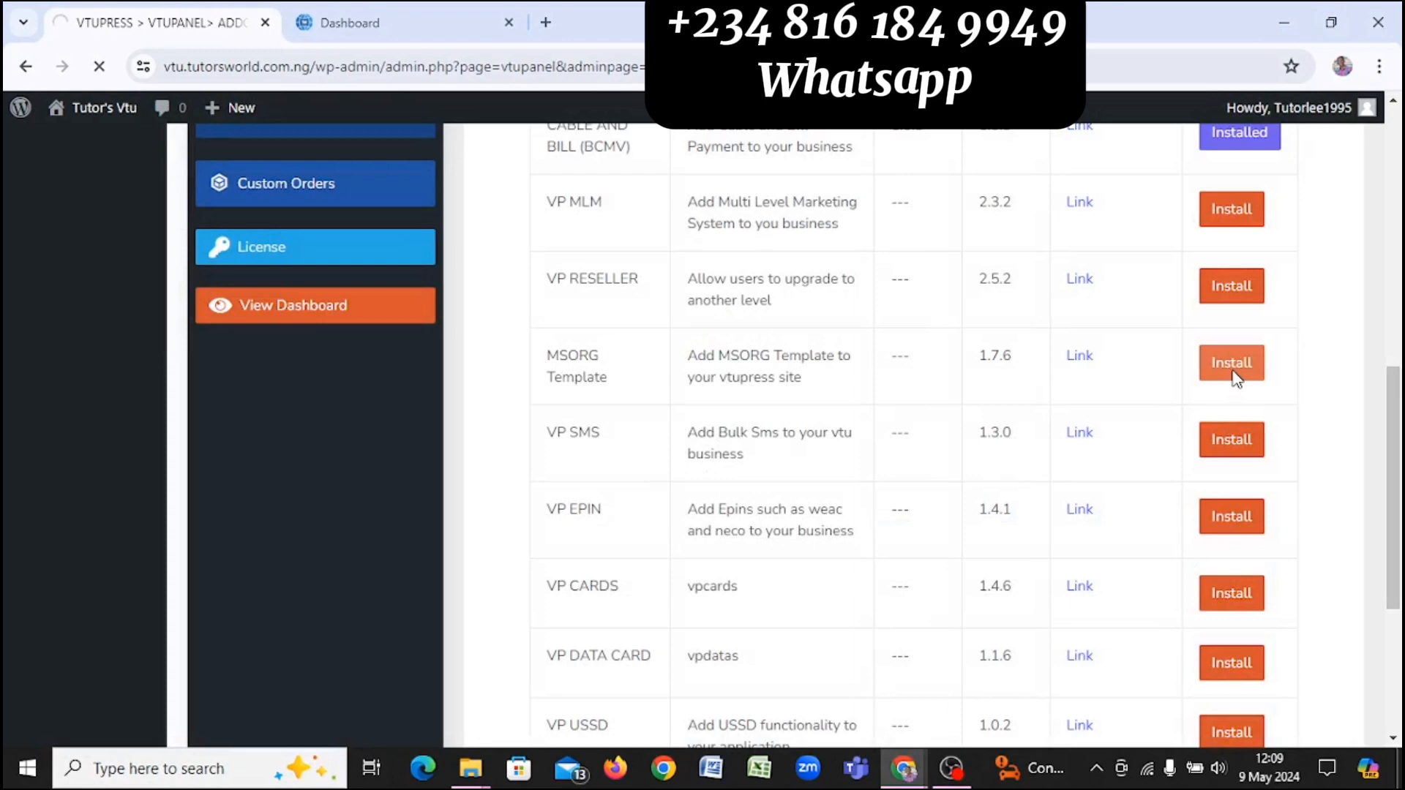
pyautogui.scroll(-2, 1039, 355)
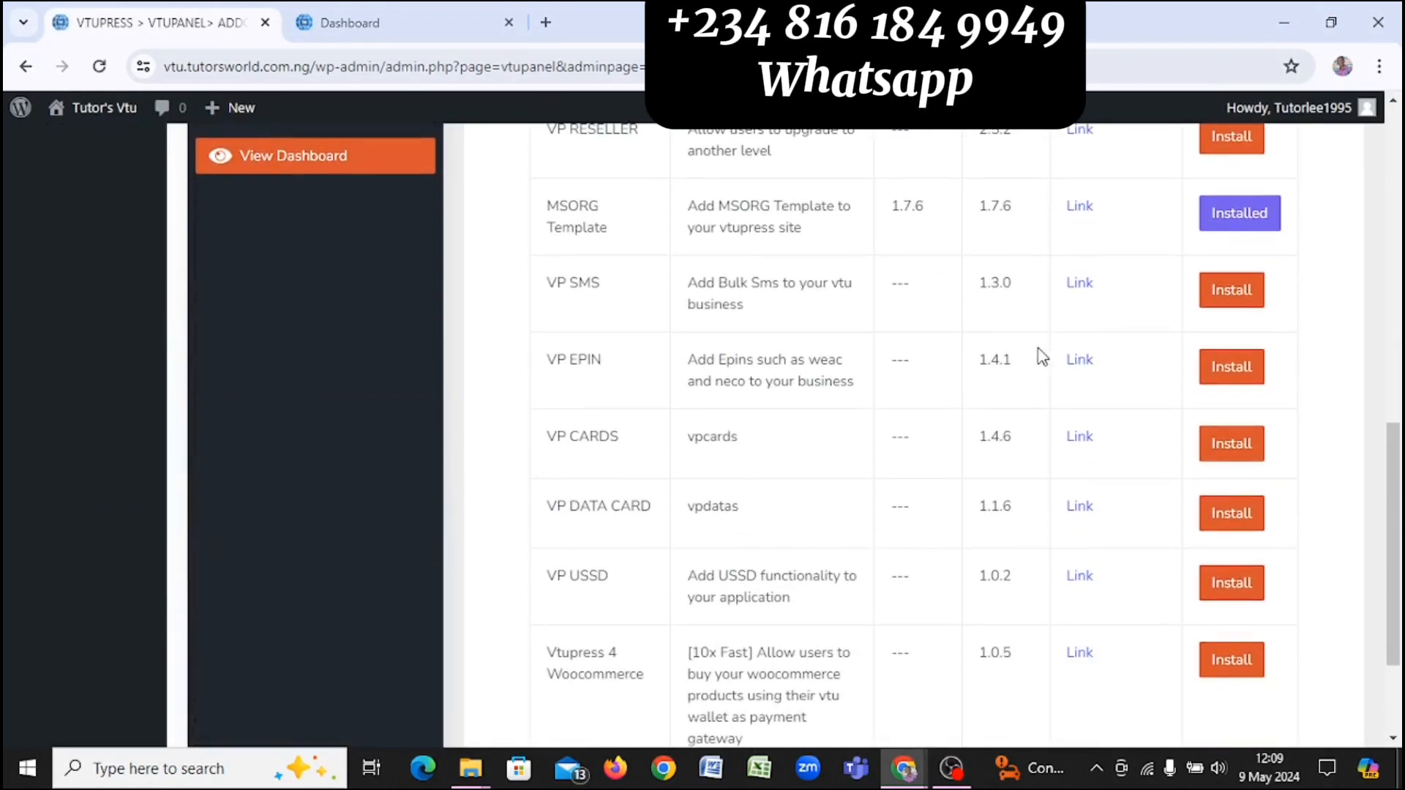
pyautogui.scroll(-1, 1043, 357)
pyautogui.scroll(-1, 1042, 357)
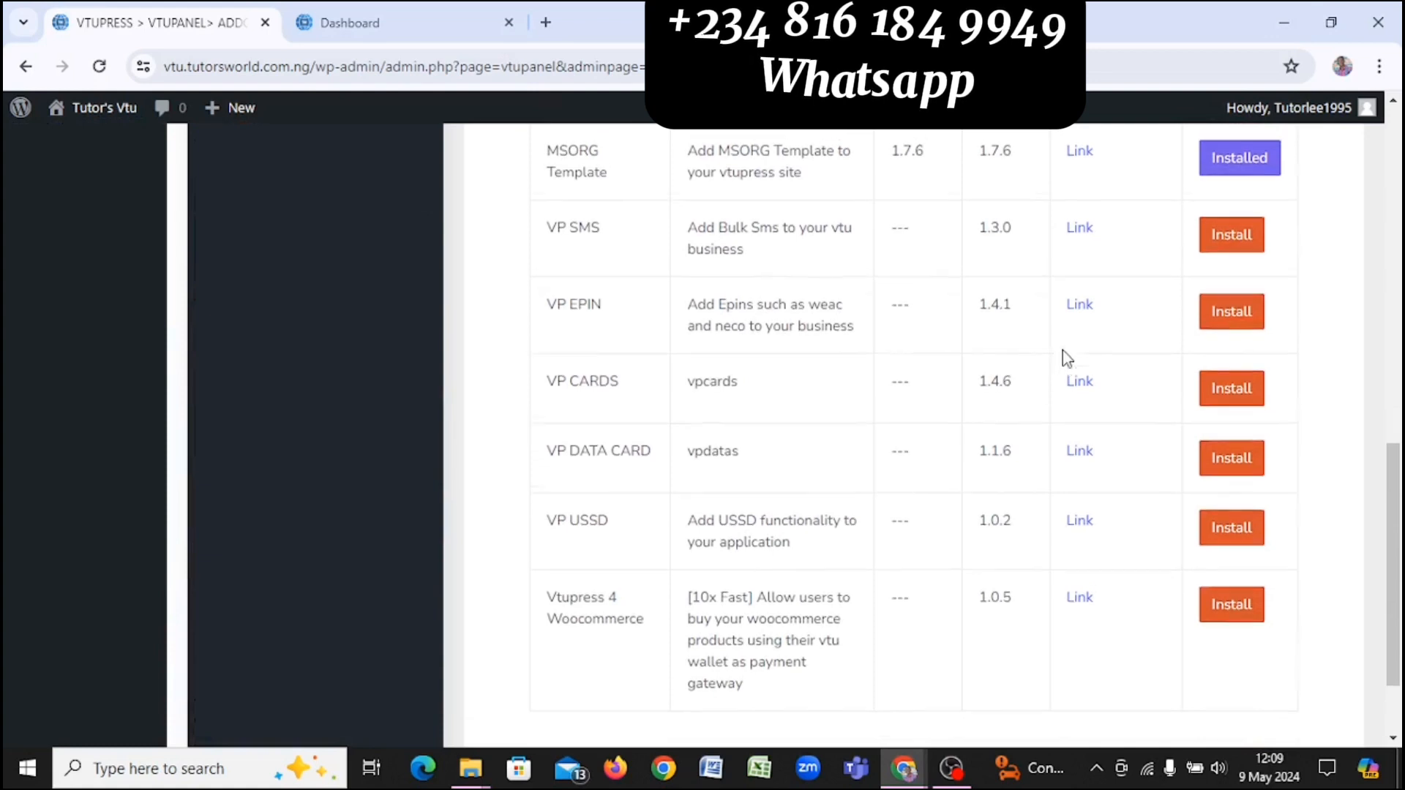
pyautogui.scroll(4, 1064, 355)
pyautogui.scroll(2, 1062, 350)
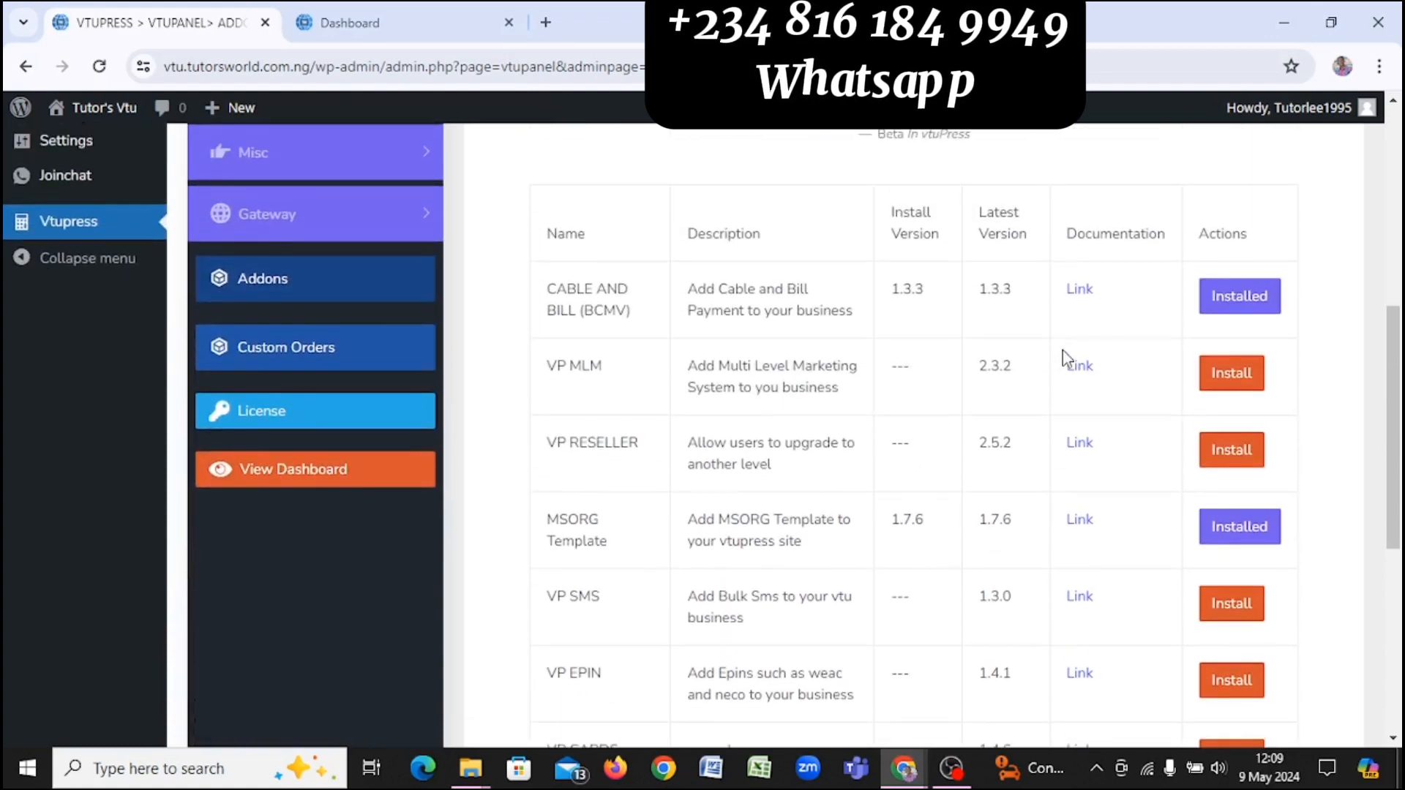
pyautogui.scroll(-3, 1063, 350)
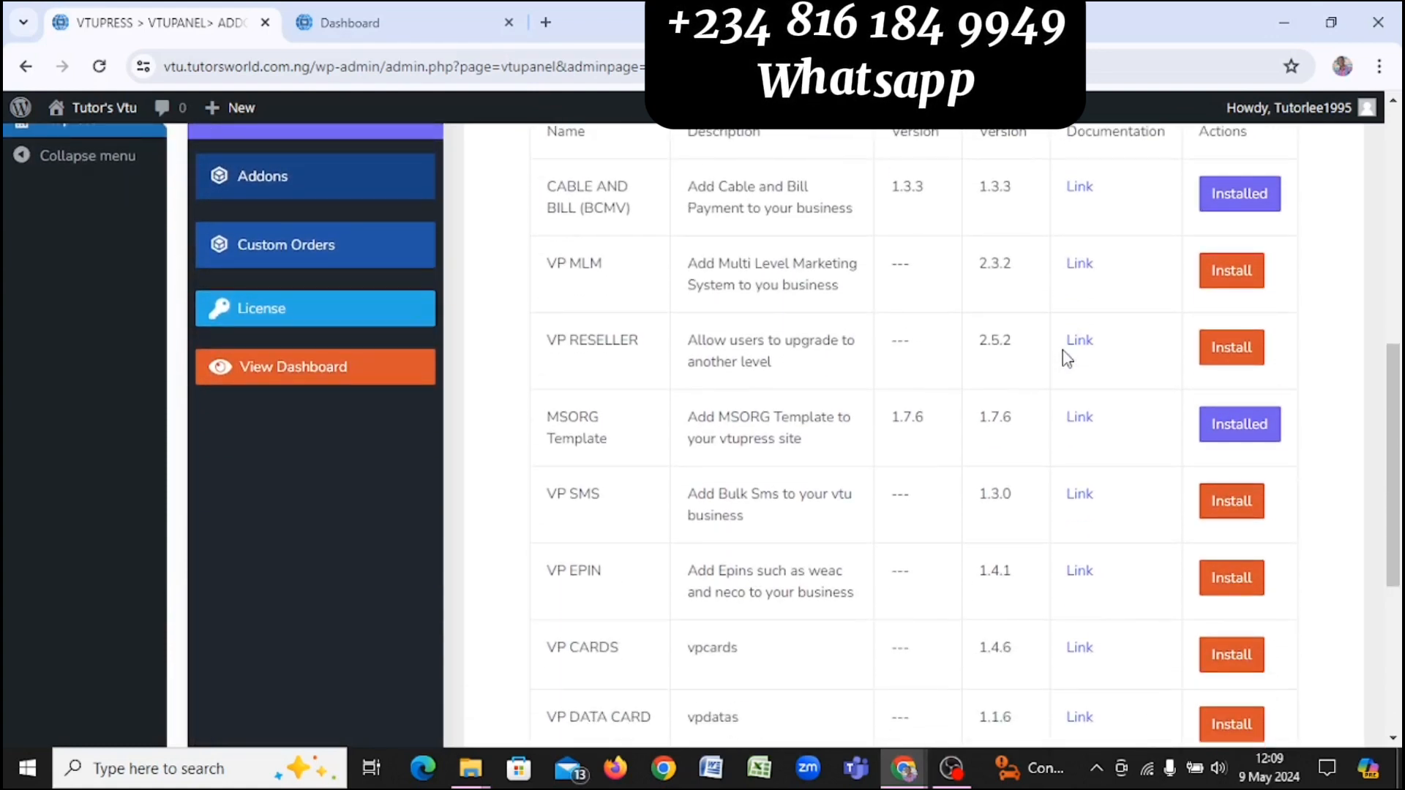
pyautogui.scroll(-4, 1063, 350)
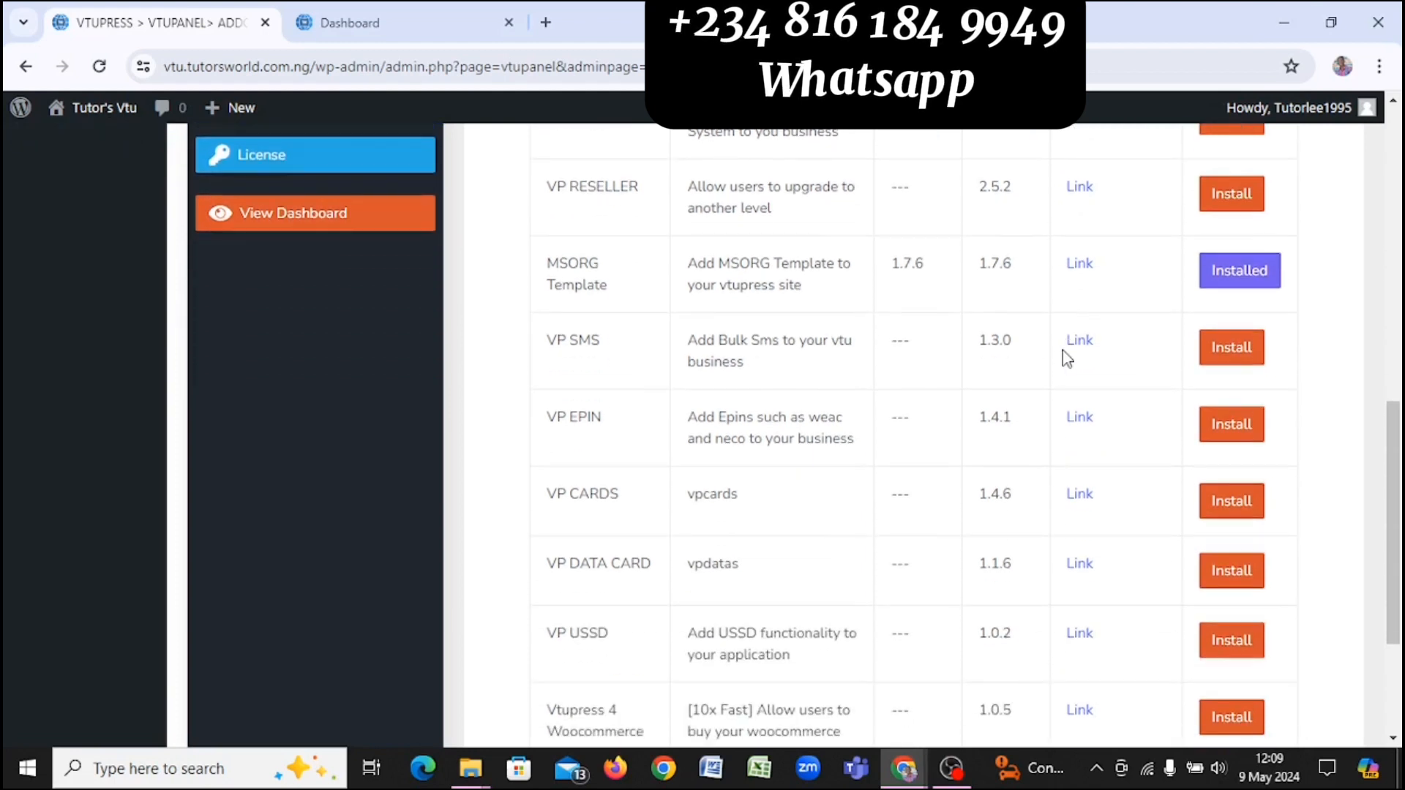
pyautogui.scroll(-1, 1062, 349)
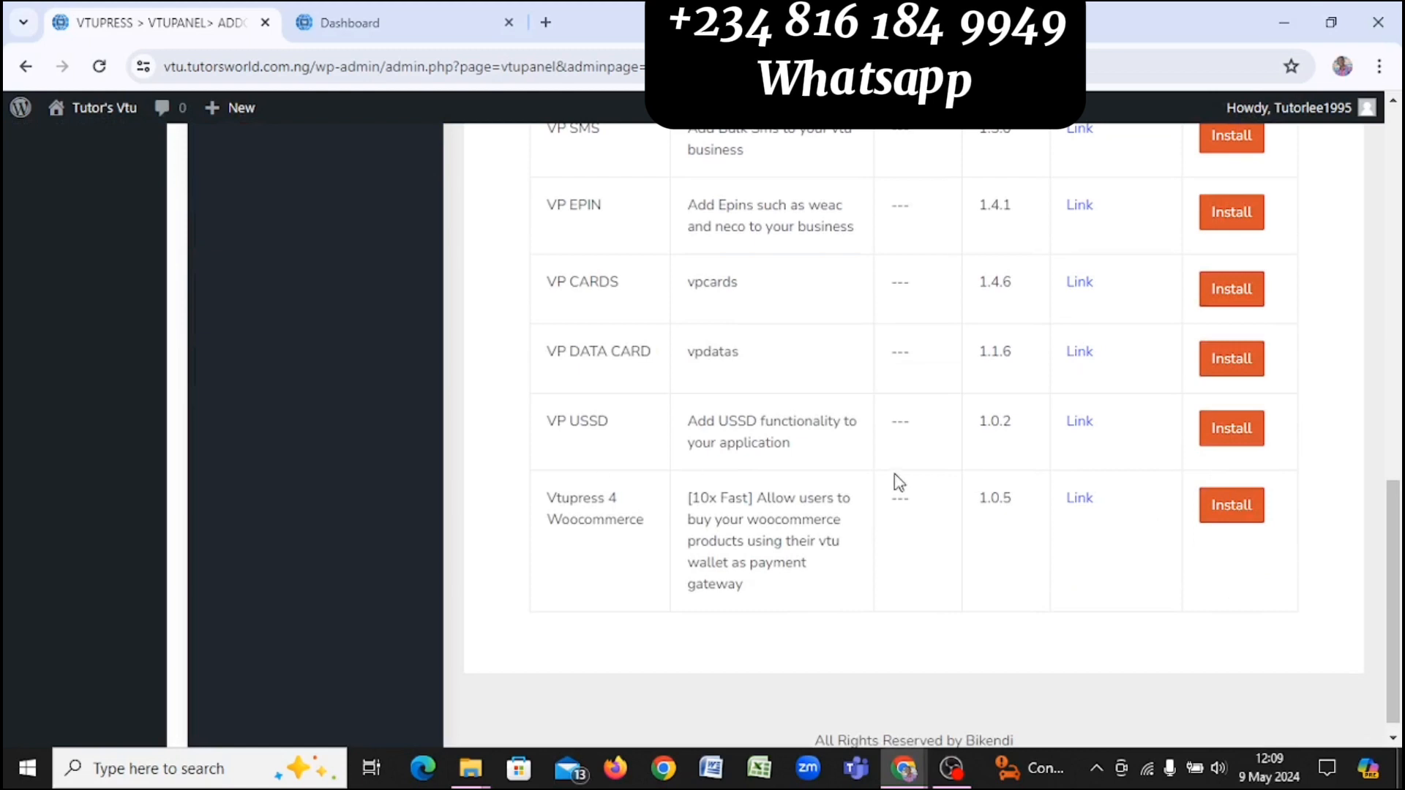
pyautogui.scroll(2, 715, 346)
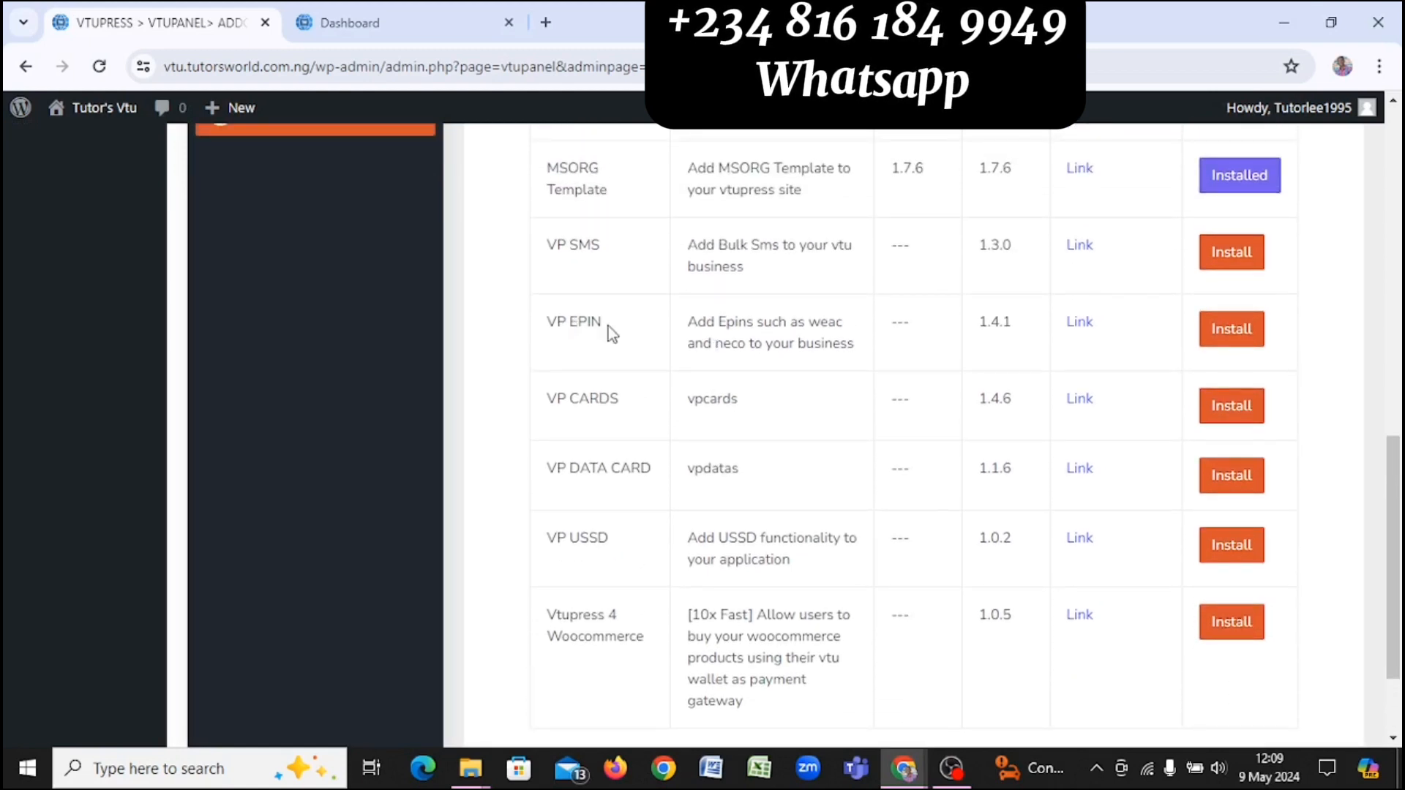
pyautogui.scroll(2, 602, 326)
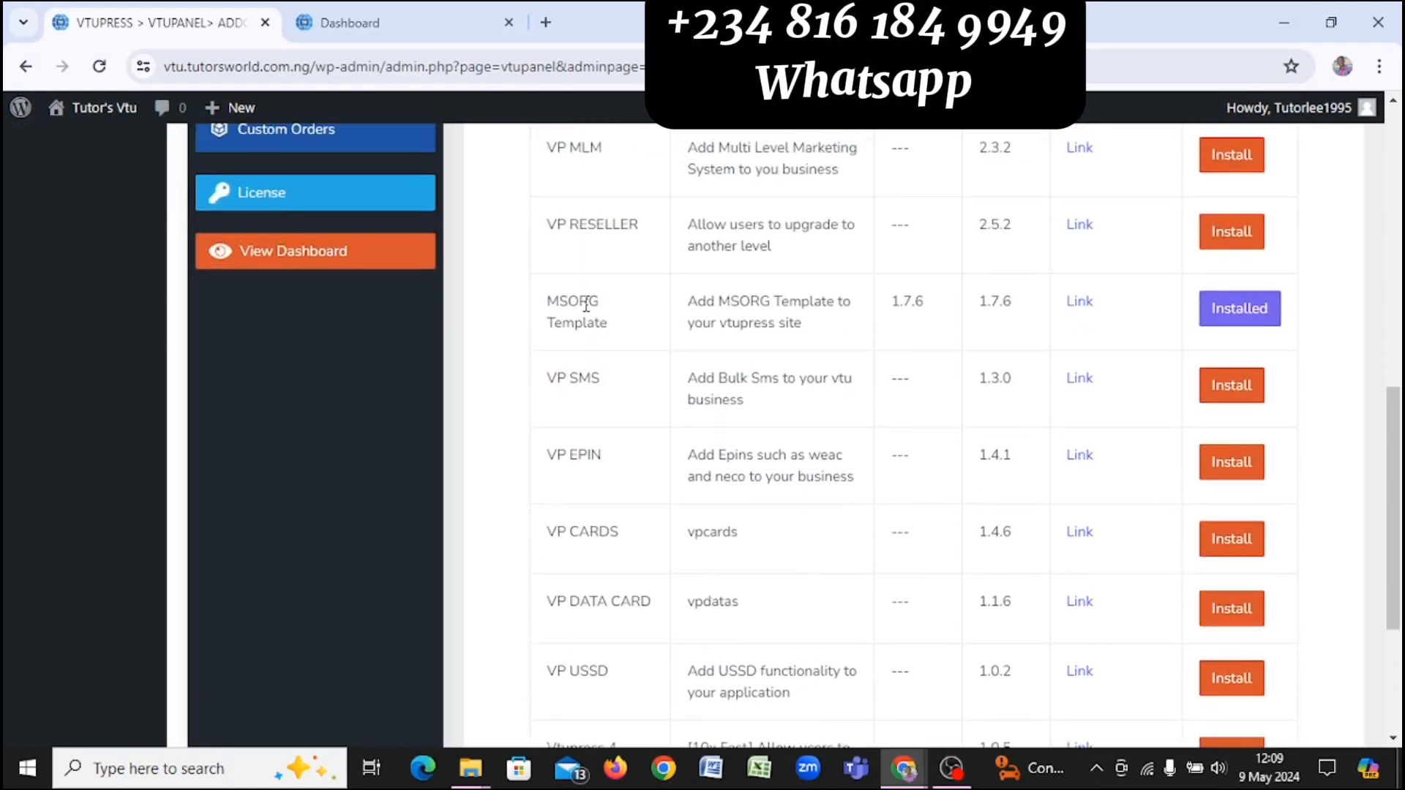
pyautogui.scroll(1, 586, 306)
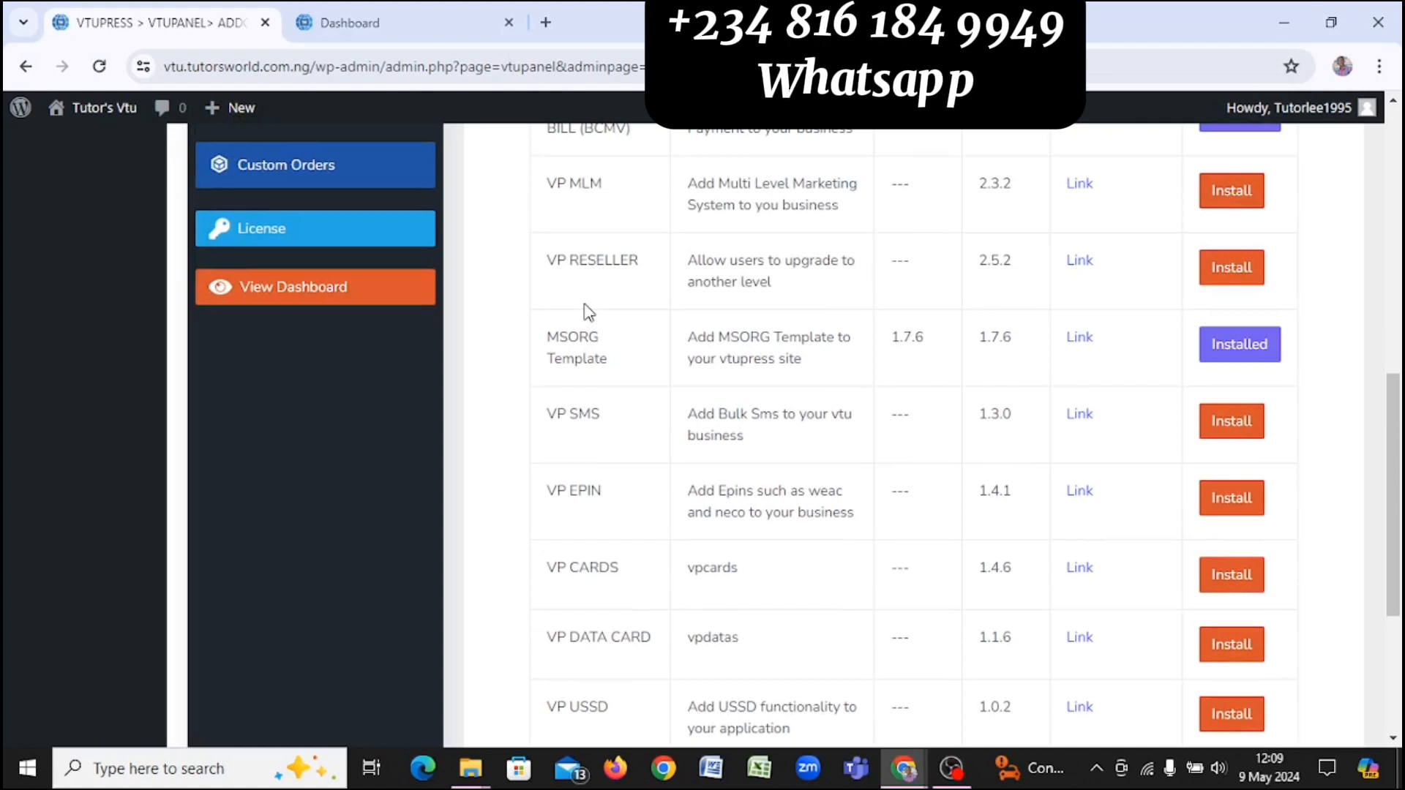
pyautogui.scroll(2, 589, 311)
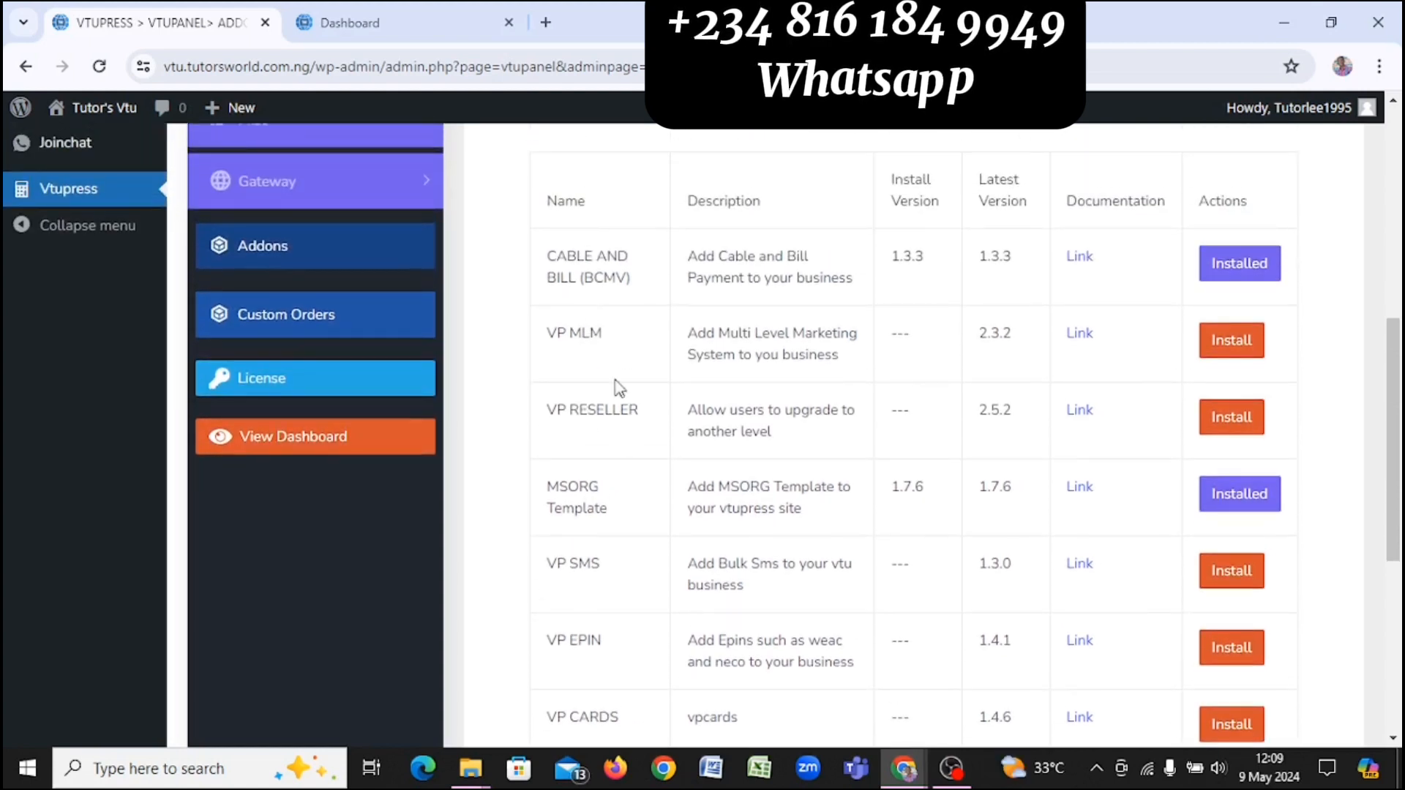
pyautogui.scroll(1, 593, 331)
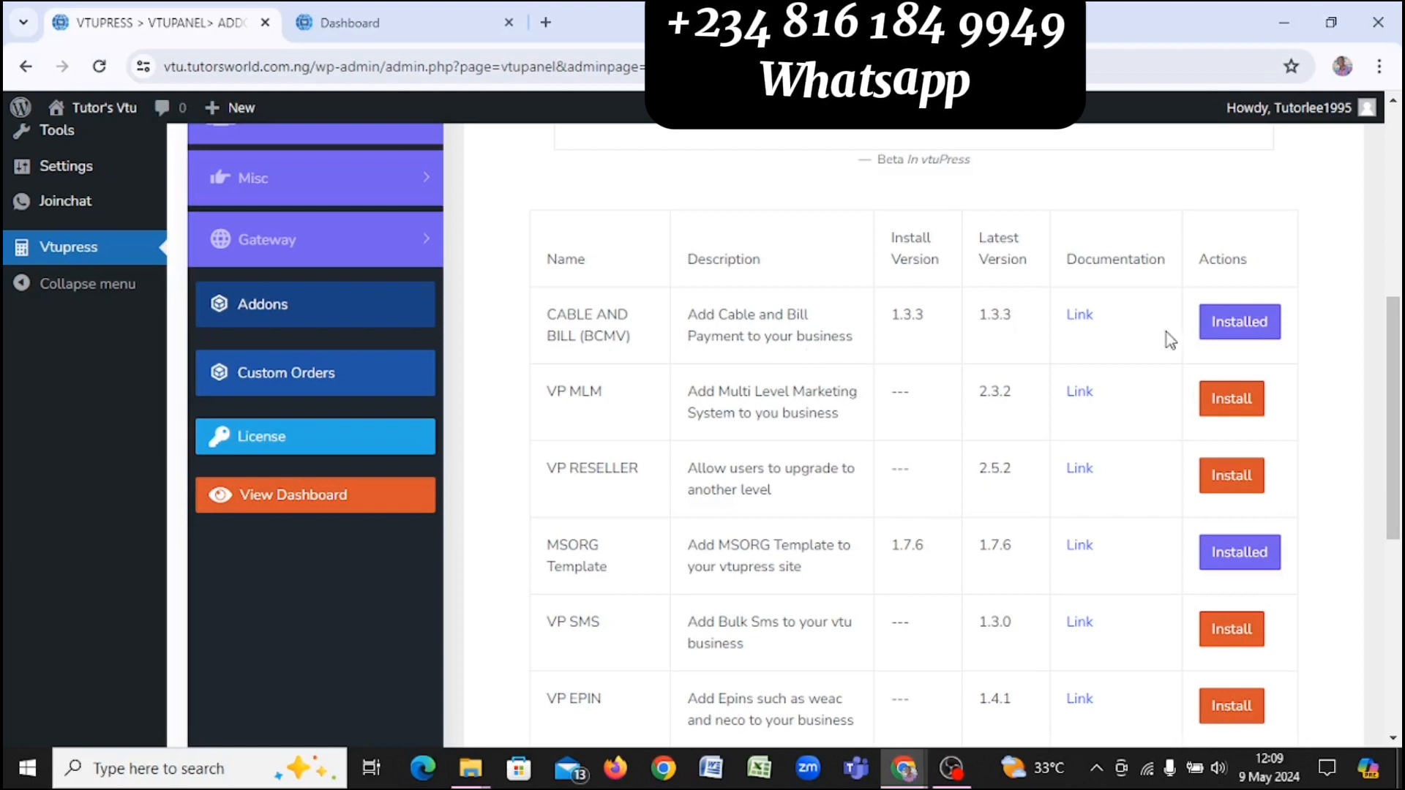
pyautogui.scroll(7, 288, 351)
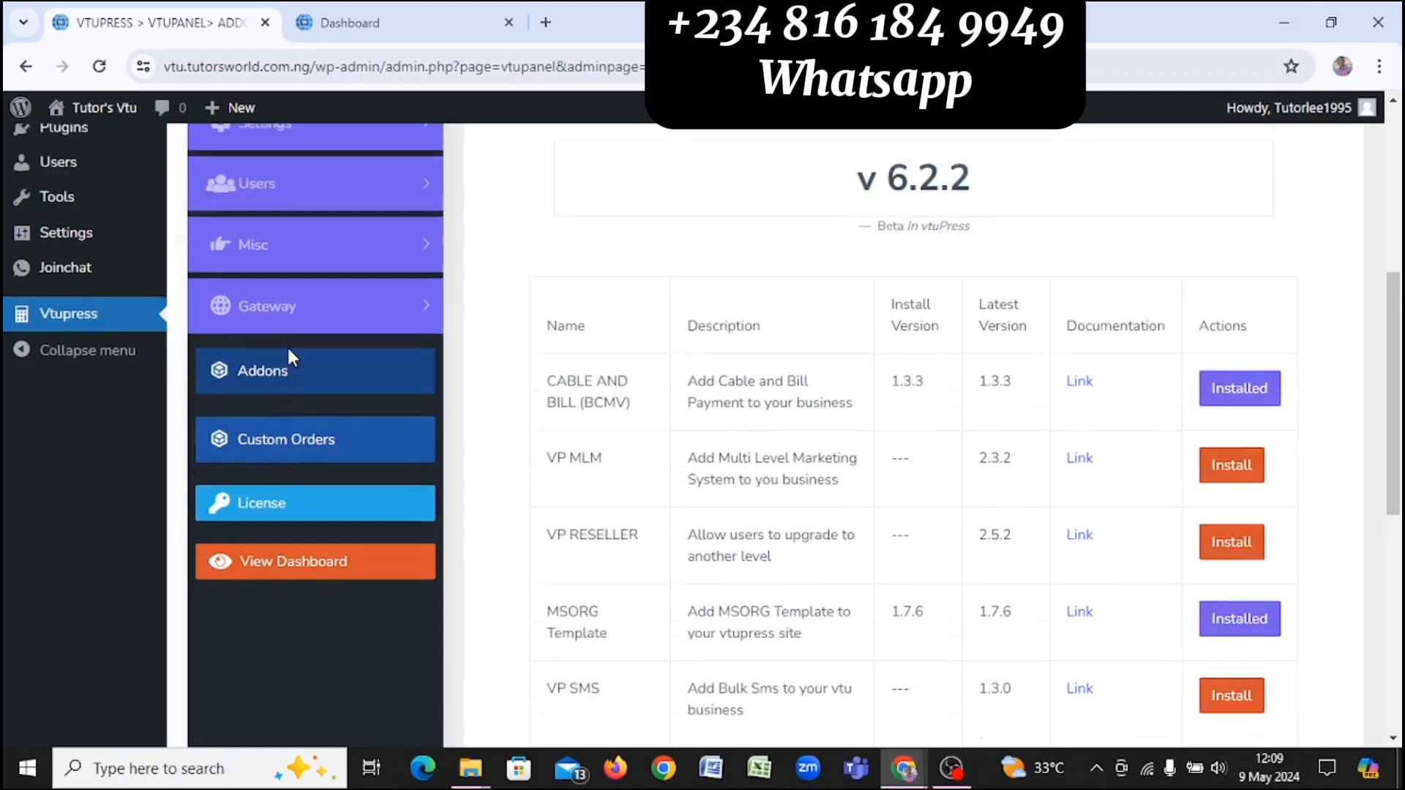
pyautogui.scroll(-1, 288, 351)
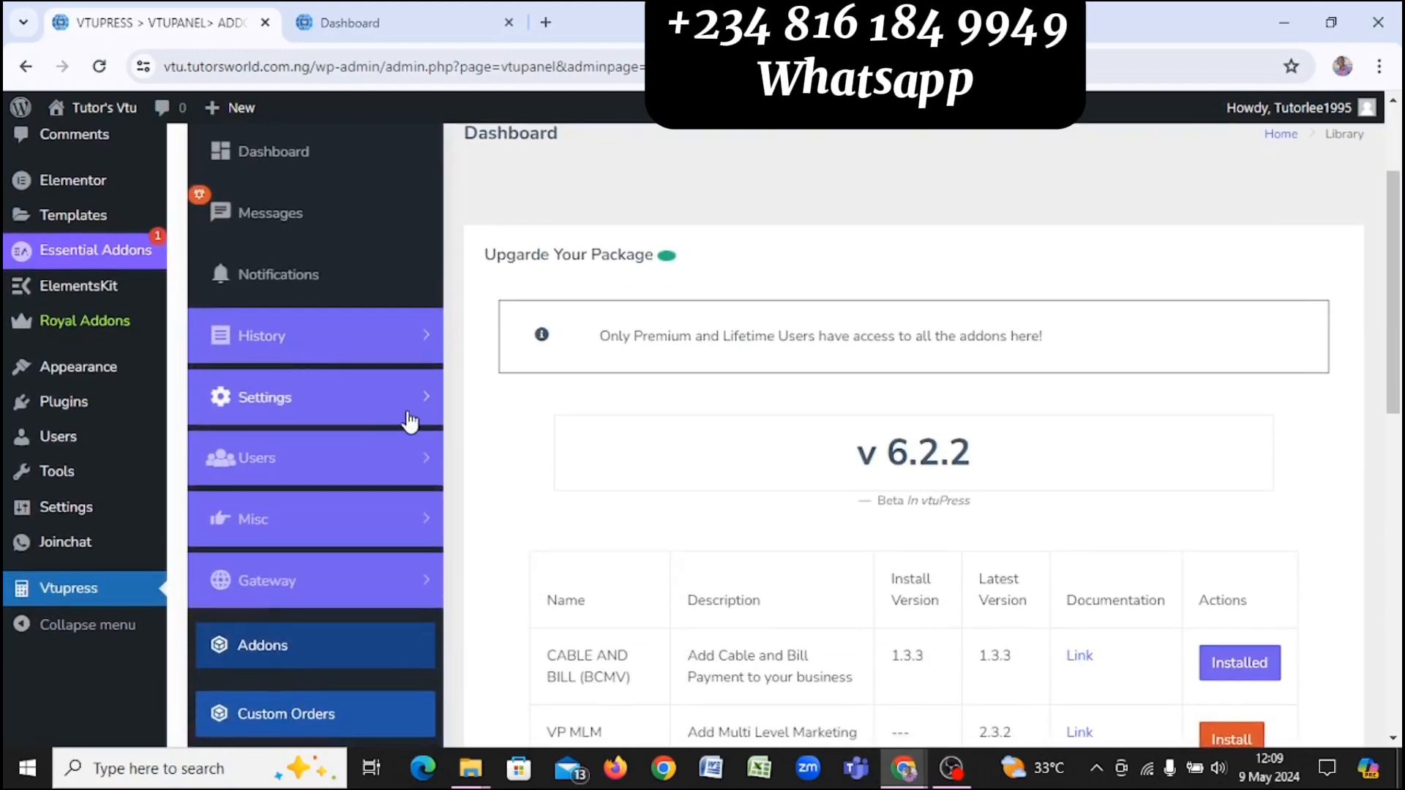
# Step: Select MsOrg Template in the General settings Template dropdown and save
pyautogui.click(407, 402)
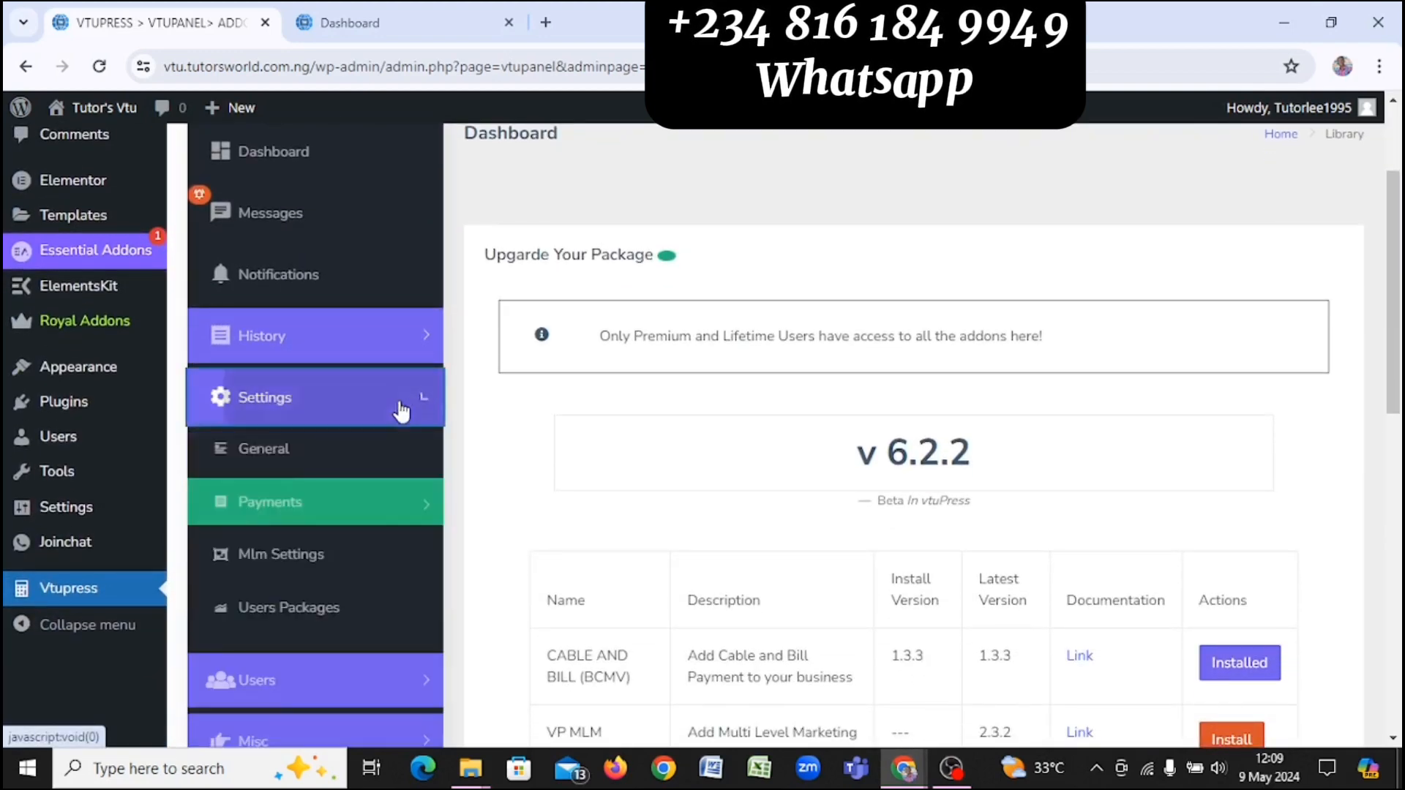
pyautogui.click(259, 460)
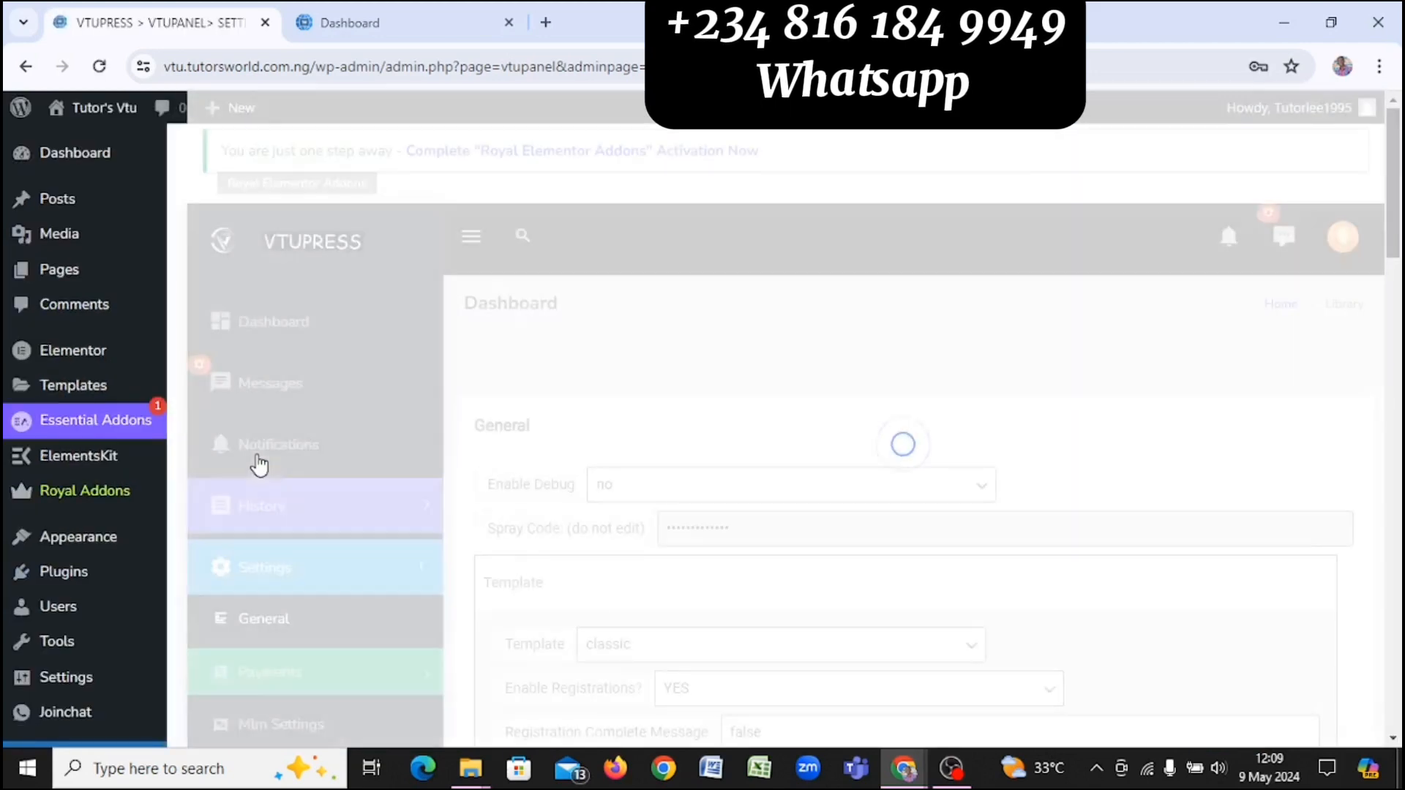
pyautogui.scroll(-3, 733, 514)
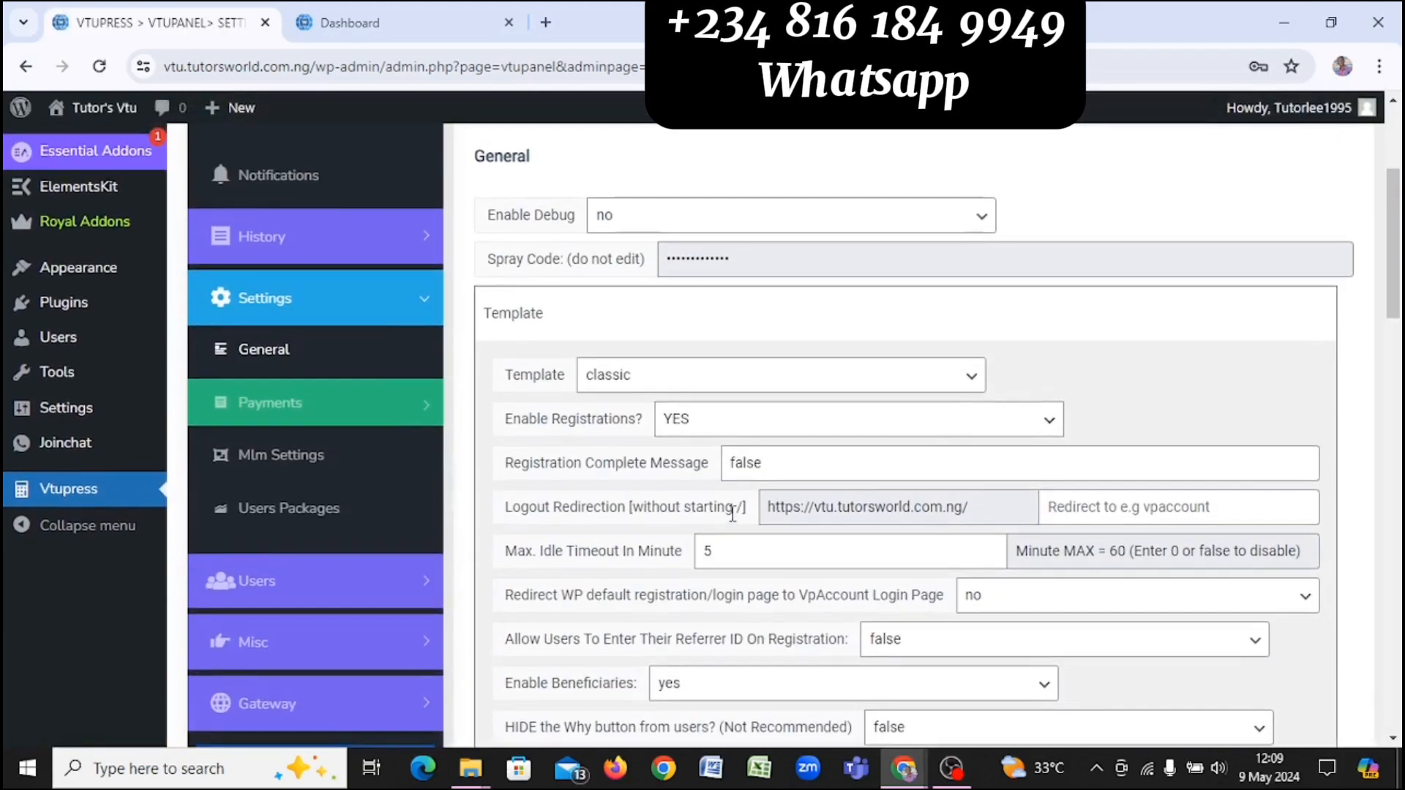
pyautogui.click(827, 375)
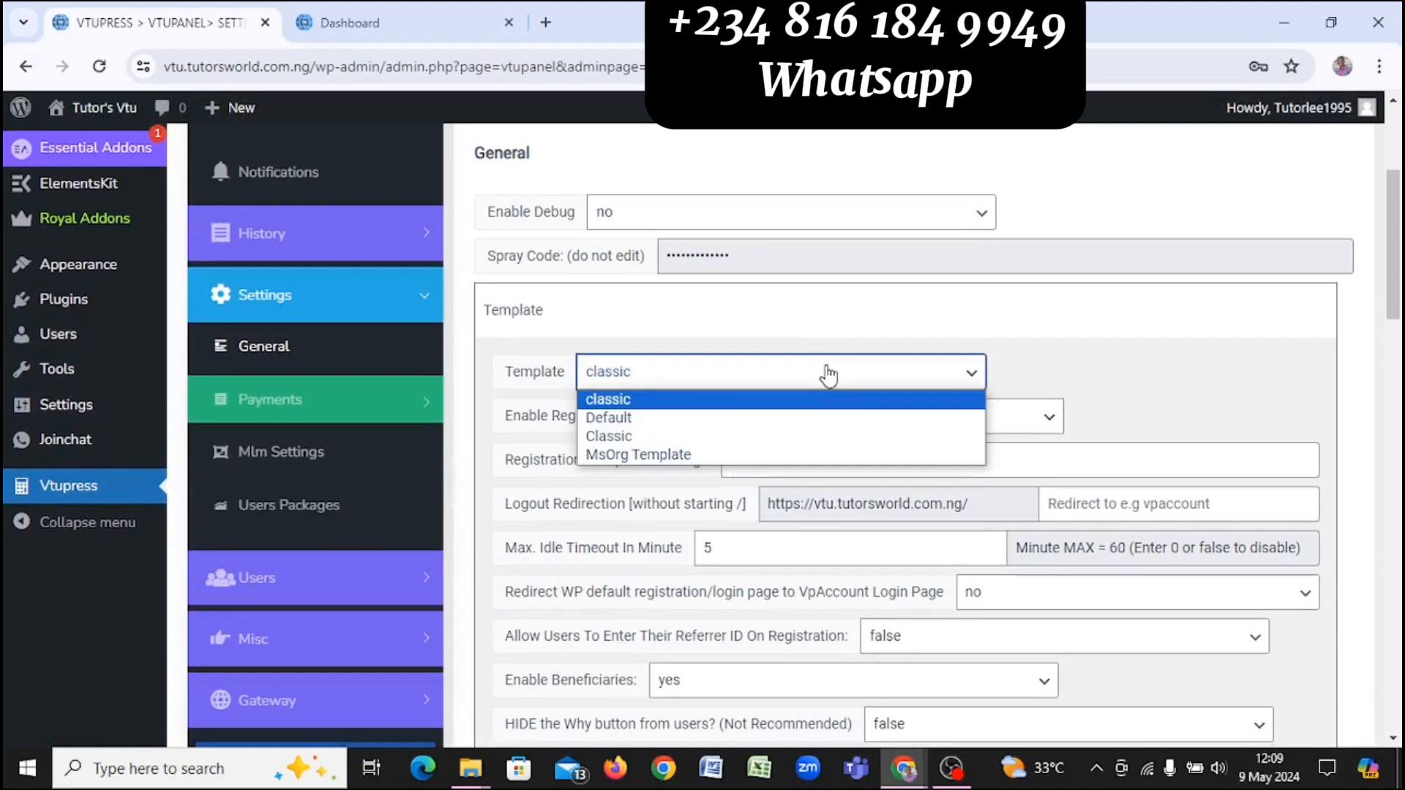
pyautogui.click(668, 456)
pyautogui.scroll(-20, 668, 454)
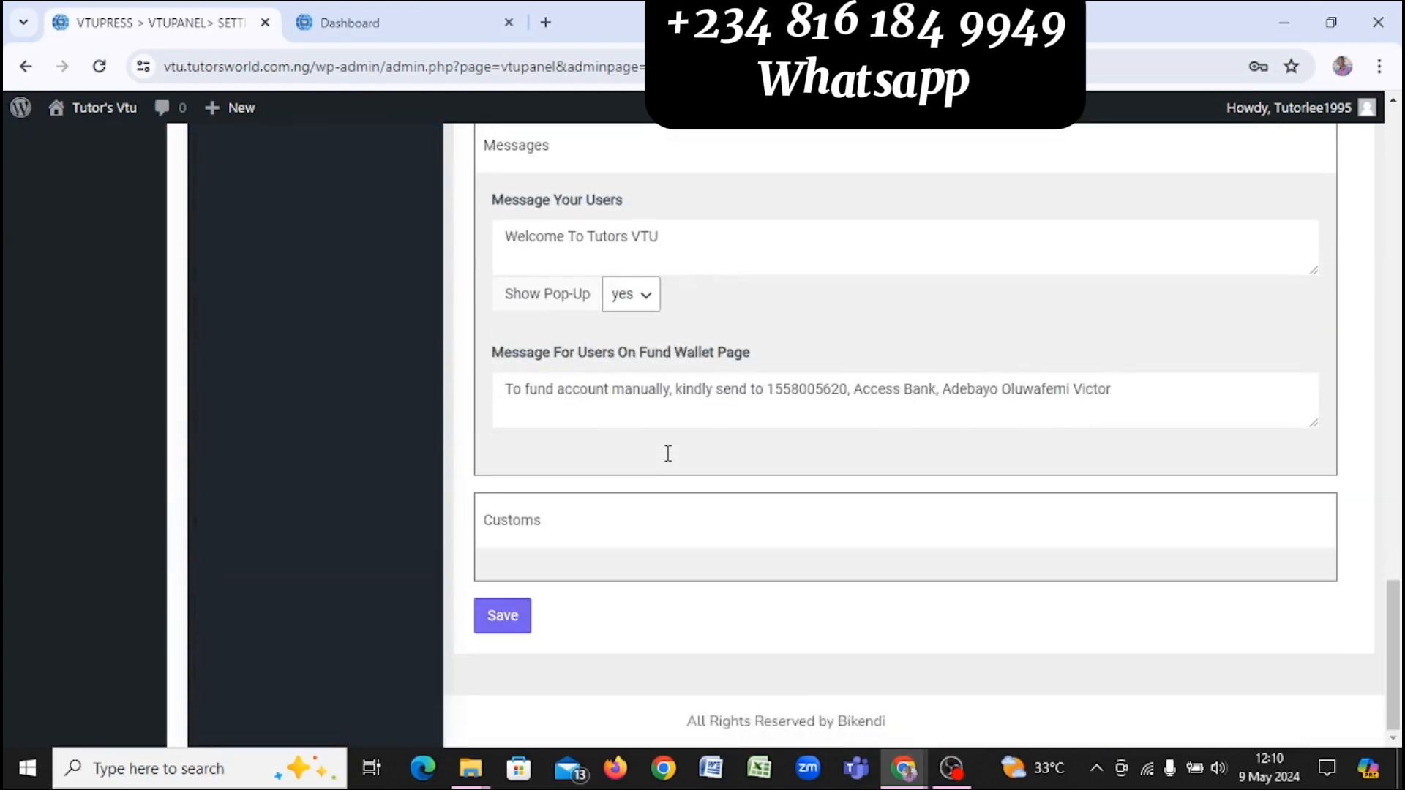
pyautogui.click(503, 618)
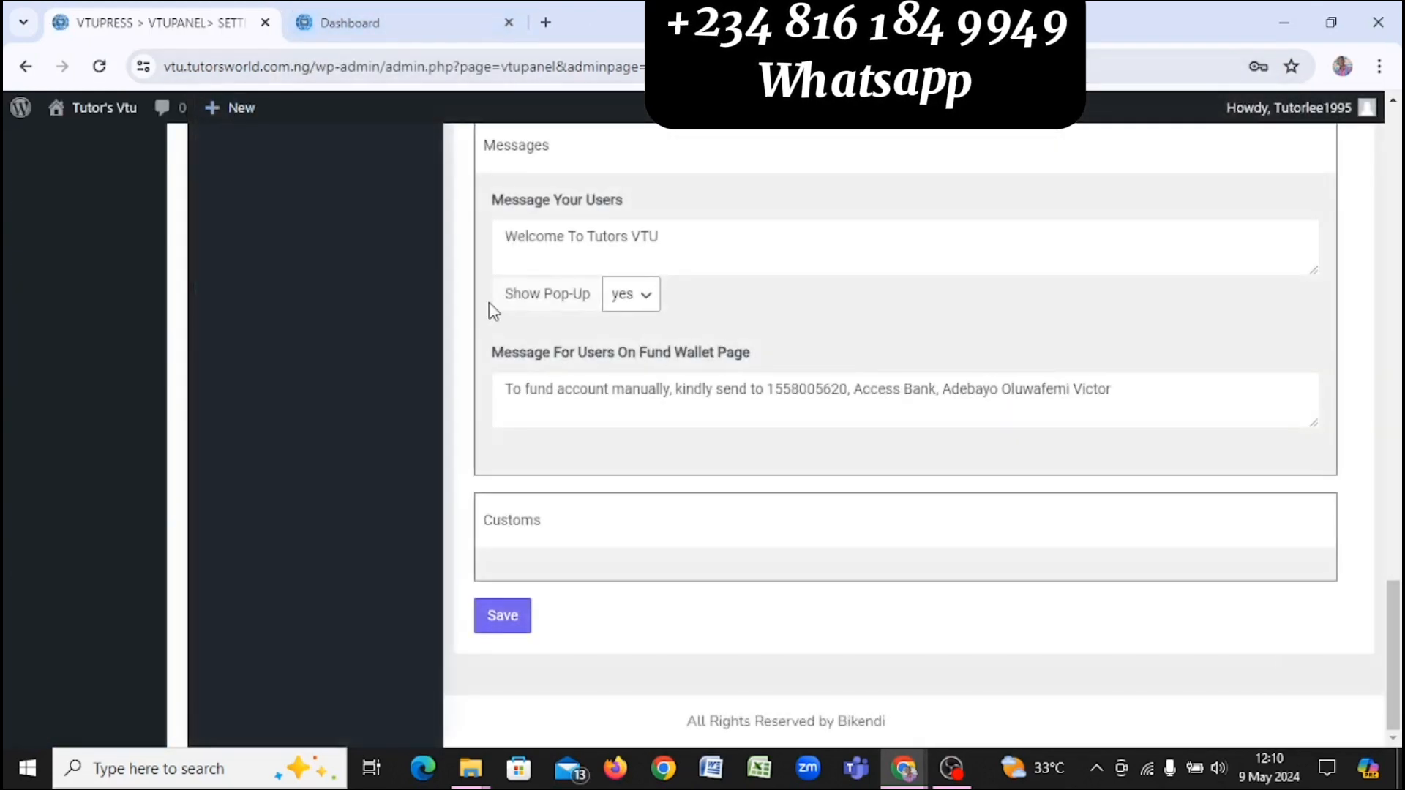
pyautogui.click(409, 34)
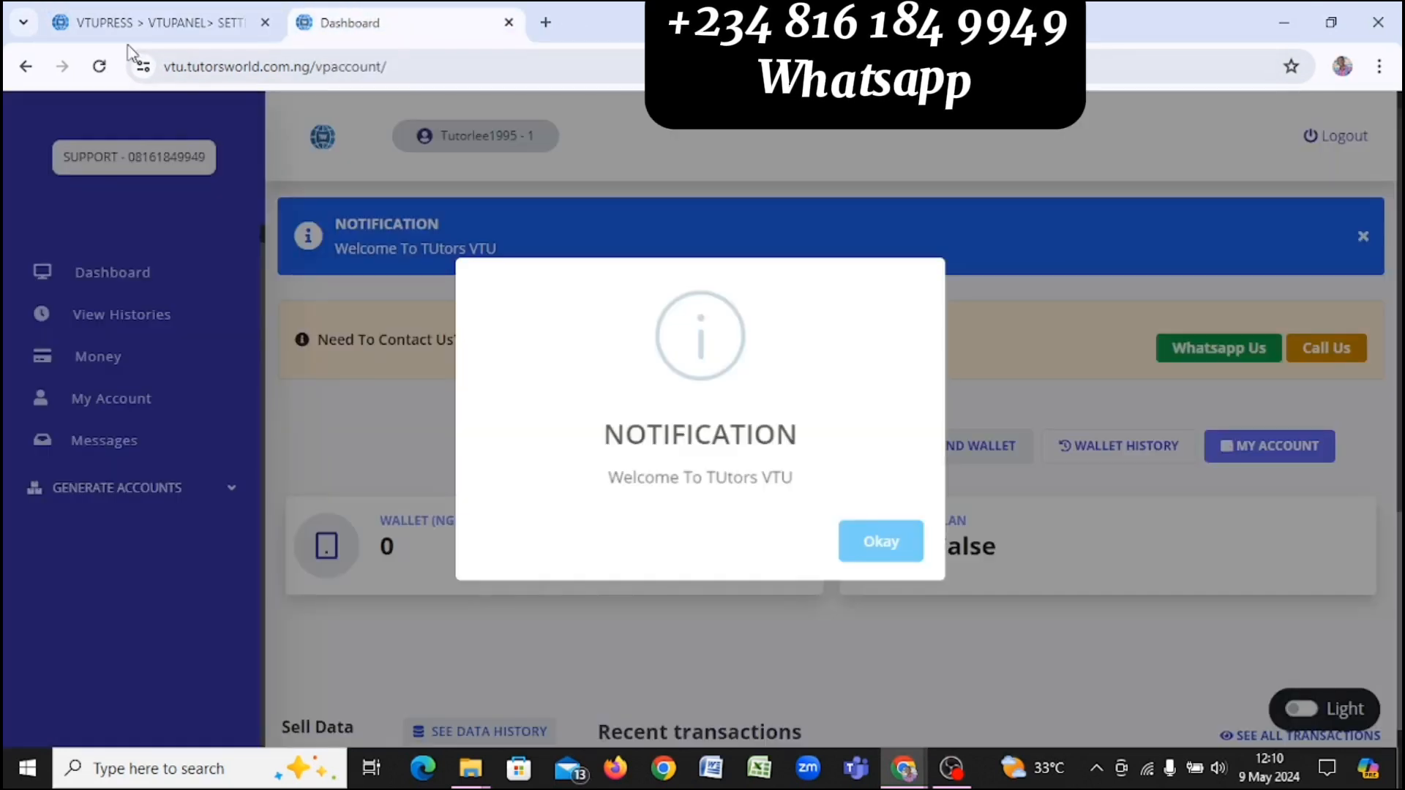
pyautogui.click(99, 68)
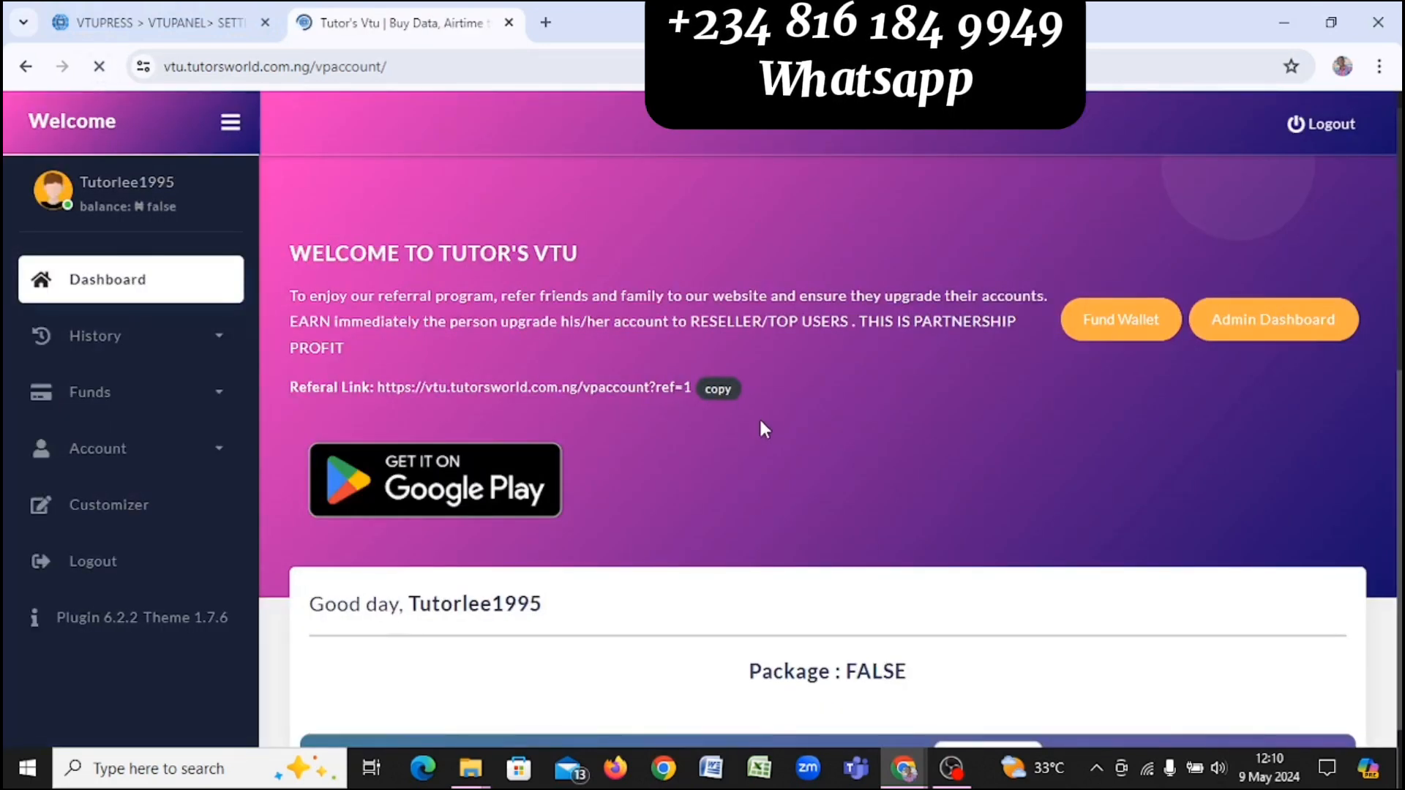
pyautogui.scroll(-6, 756, 416)
pyautogui.scroll(-1, 758, 418)
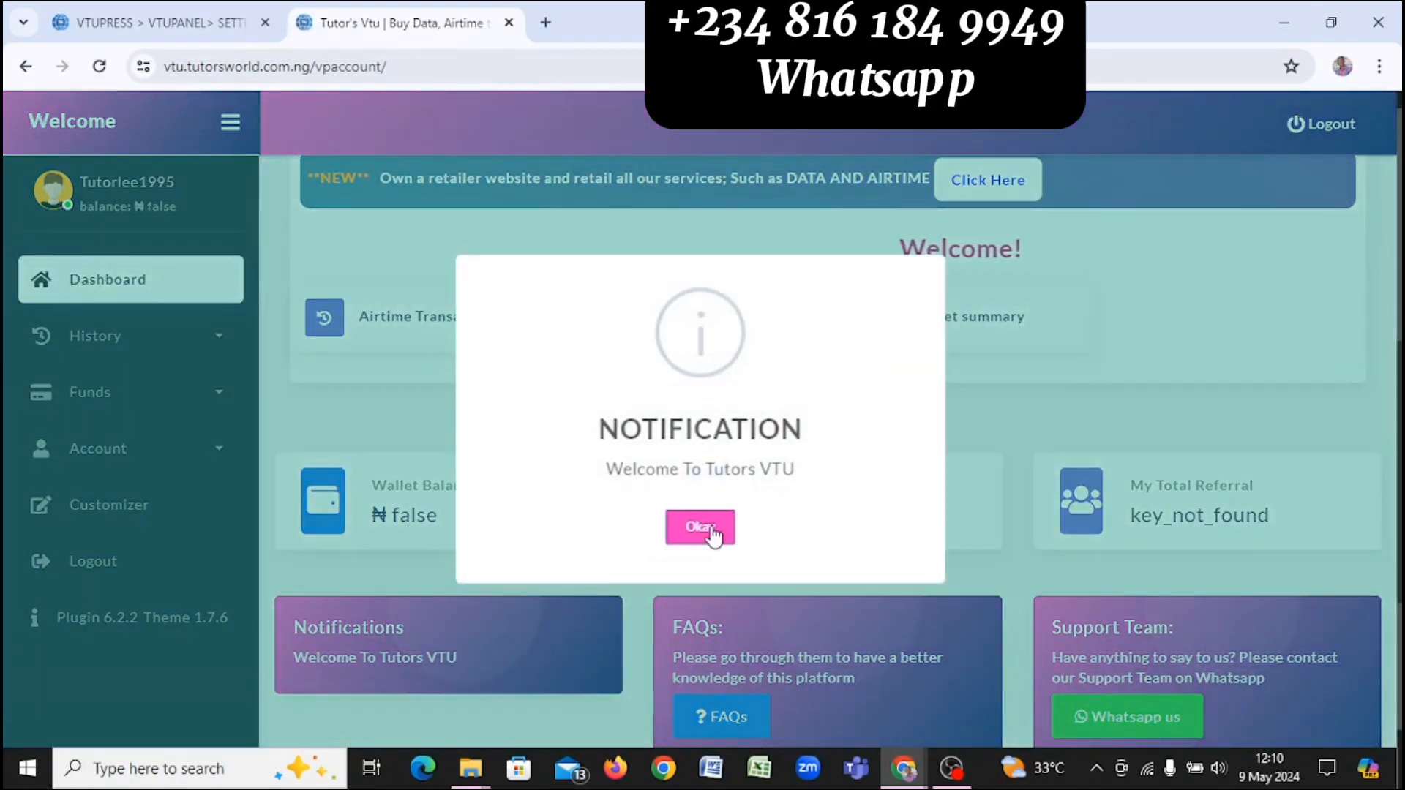
pyautogui.click(724, 536)
pyautogui.scroll(-1, 714, 537)
pyautogui.scroll(3, 713, 537)
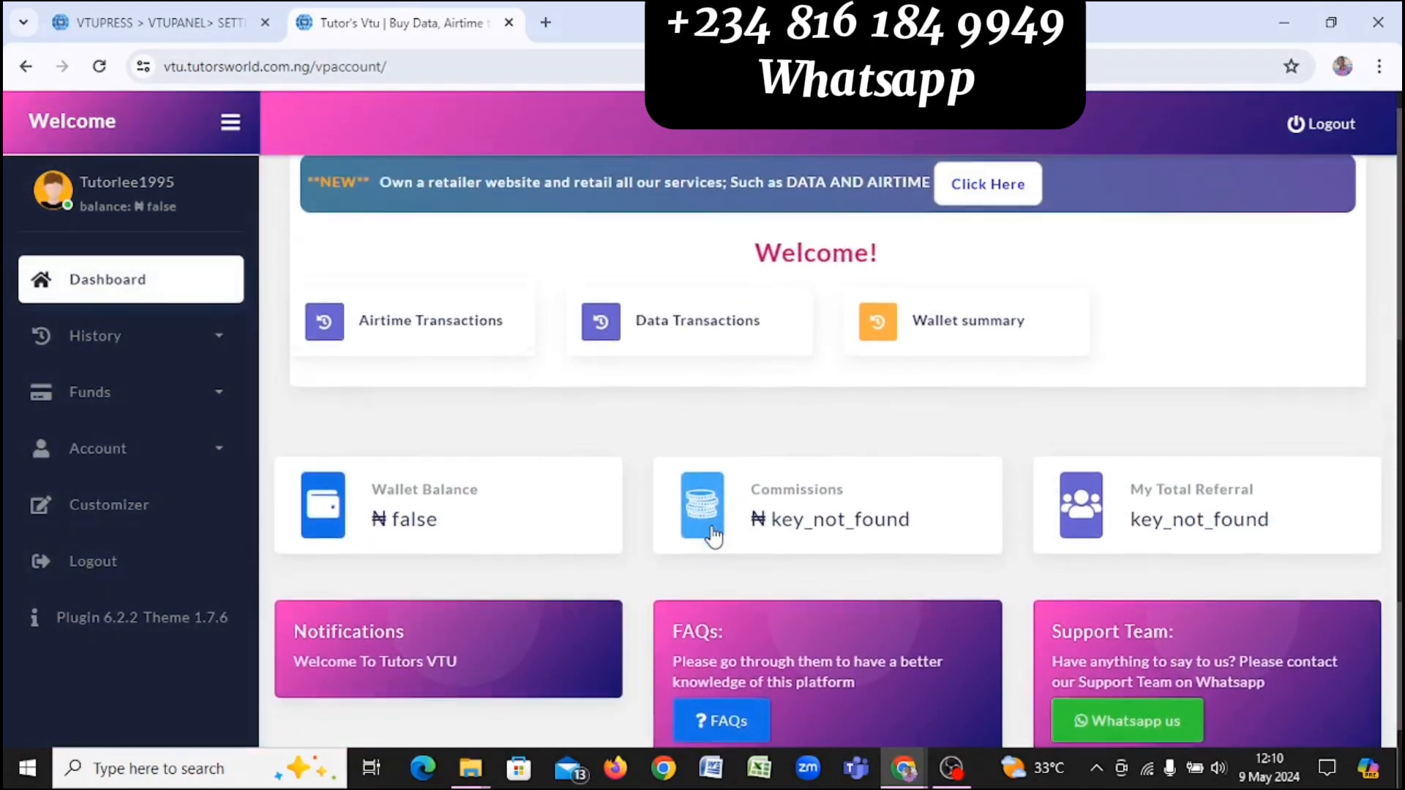
pyautogui.scroll(-1, 711, 534)
pyautogui.scroll(-3, 710, 525)
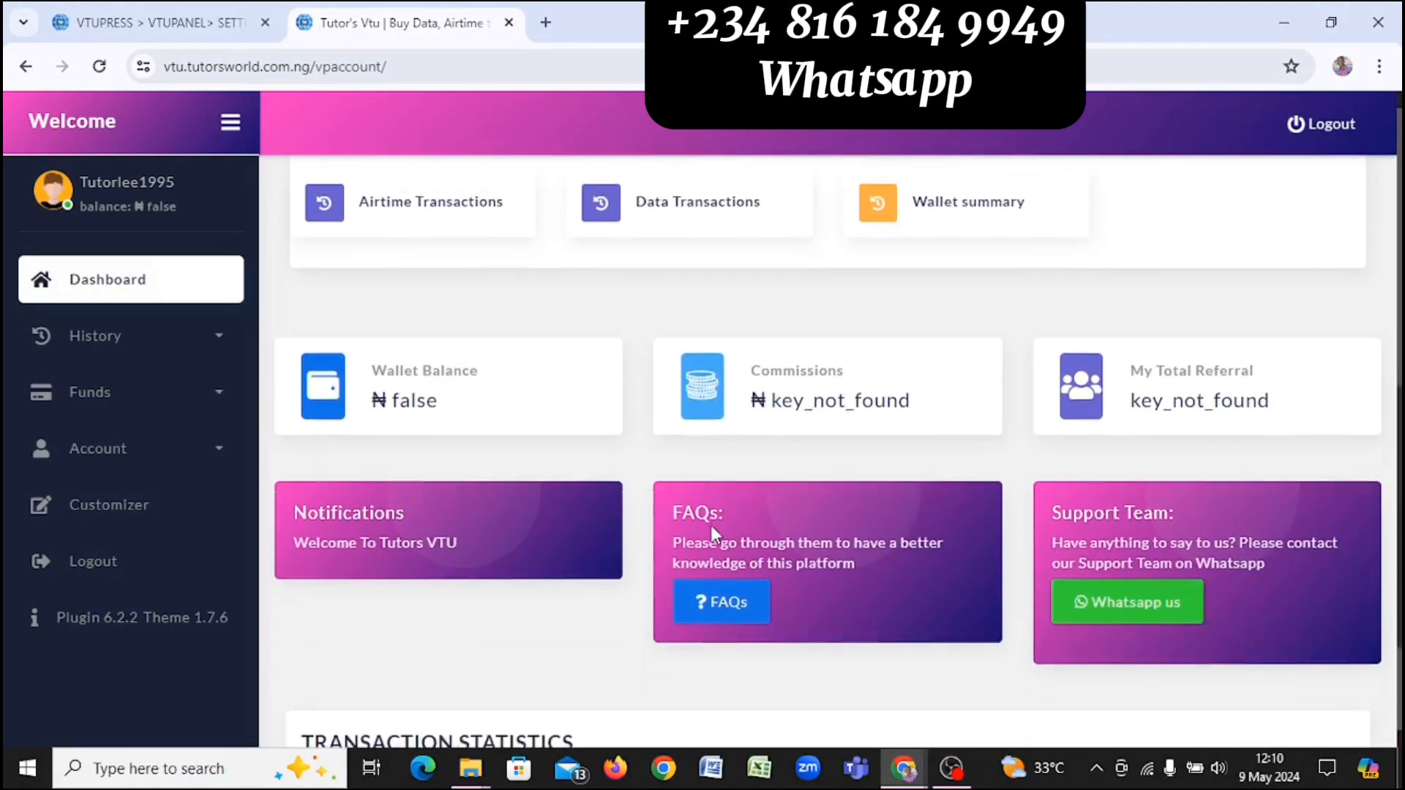
pyautogui.scroll(-2, 711, 531)
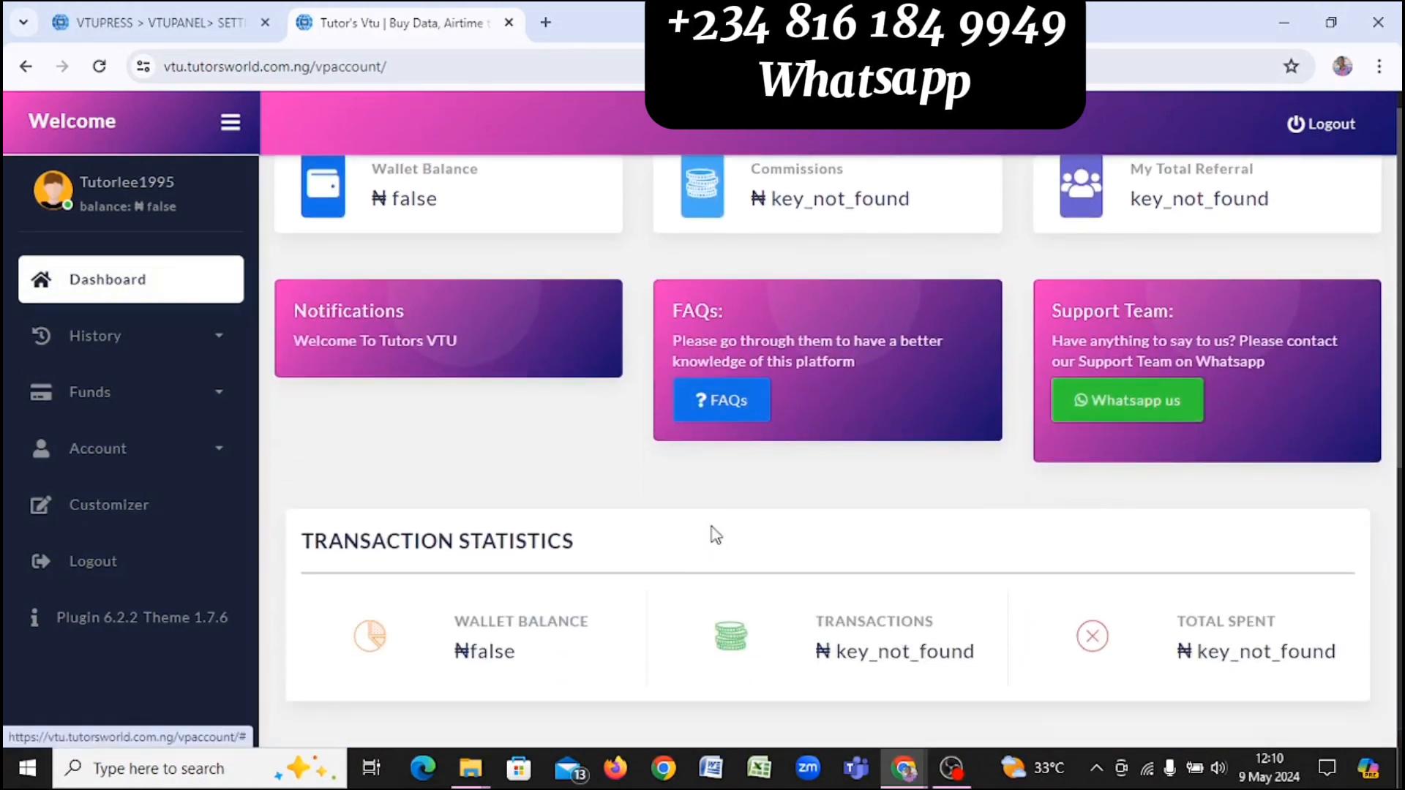
pyautogui.scroll(8, 713, 536)
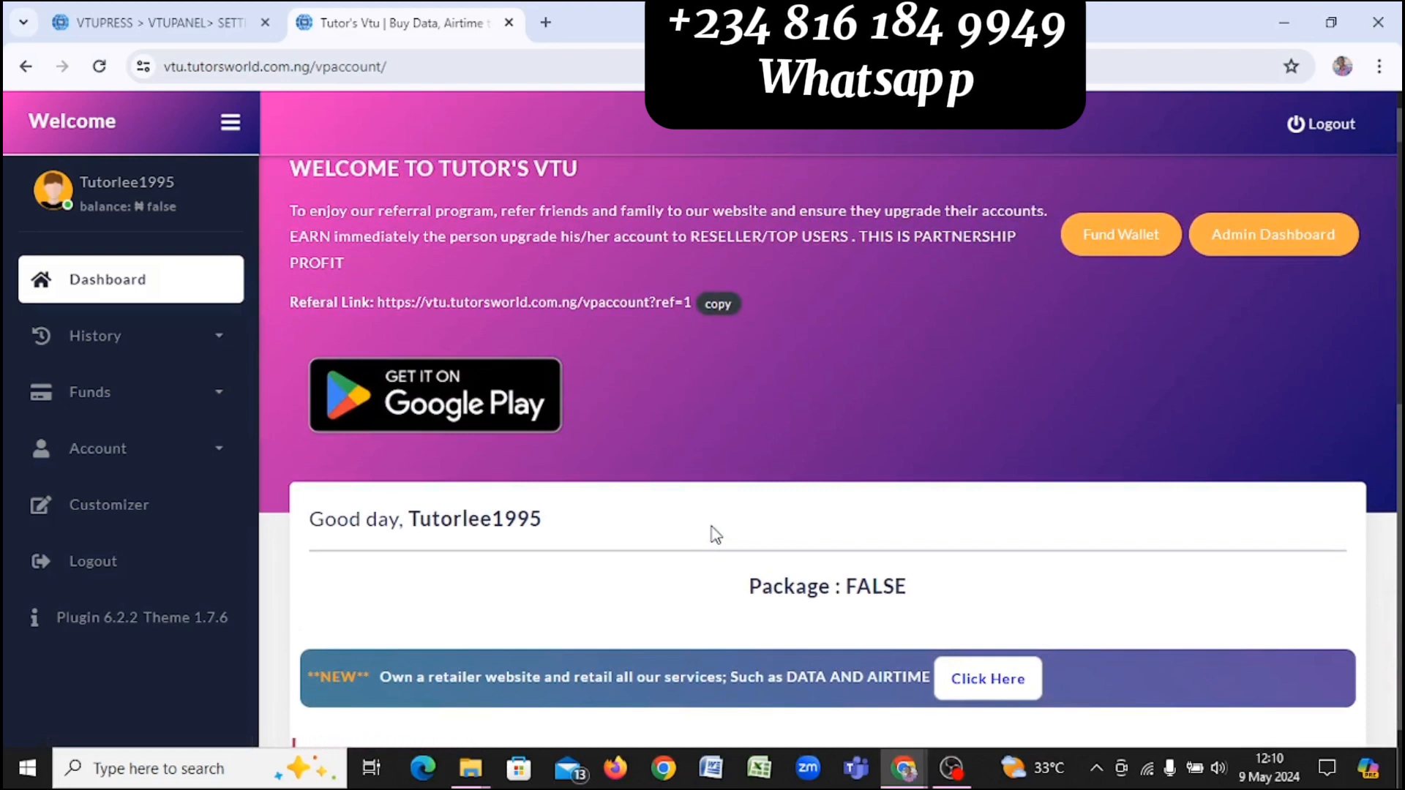
pyautogui.scroll(1, 715, 534)
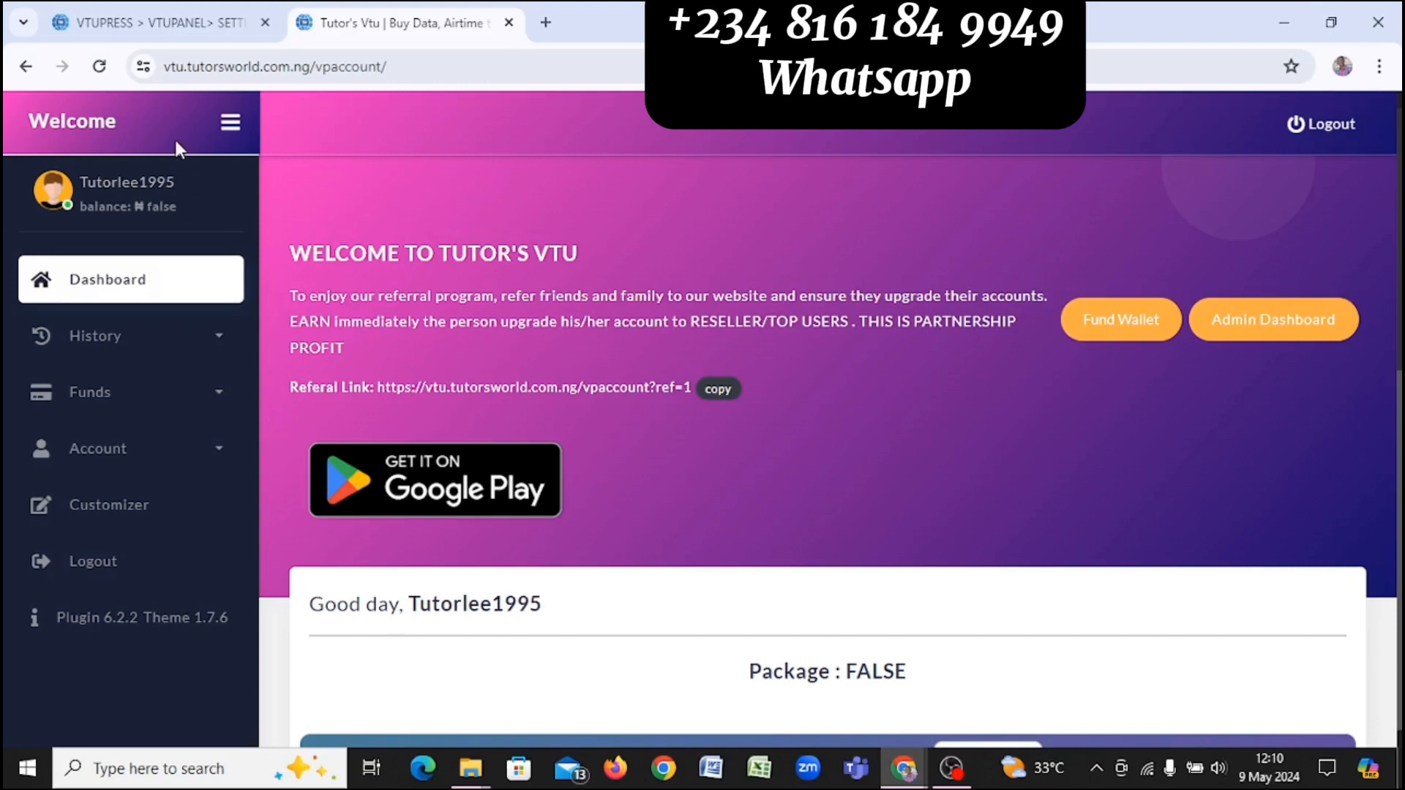
# Step: Return to the VTUPRESS admin tab and review the General settings page
pyautogui.click(163, 17)
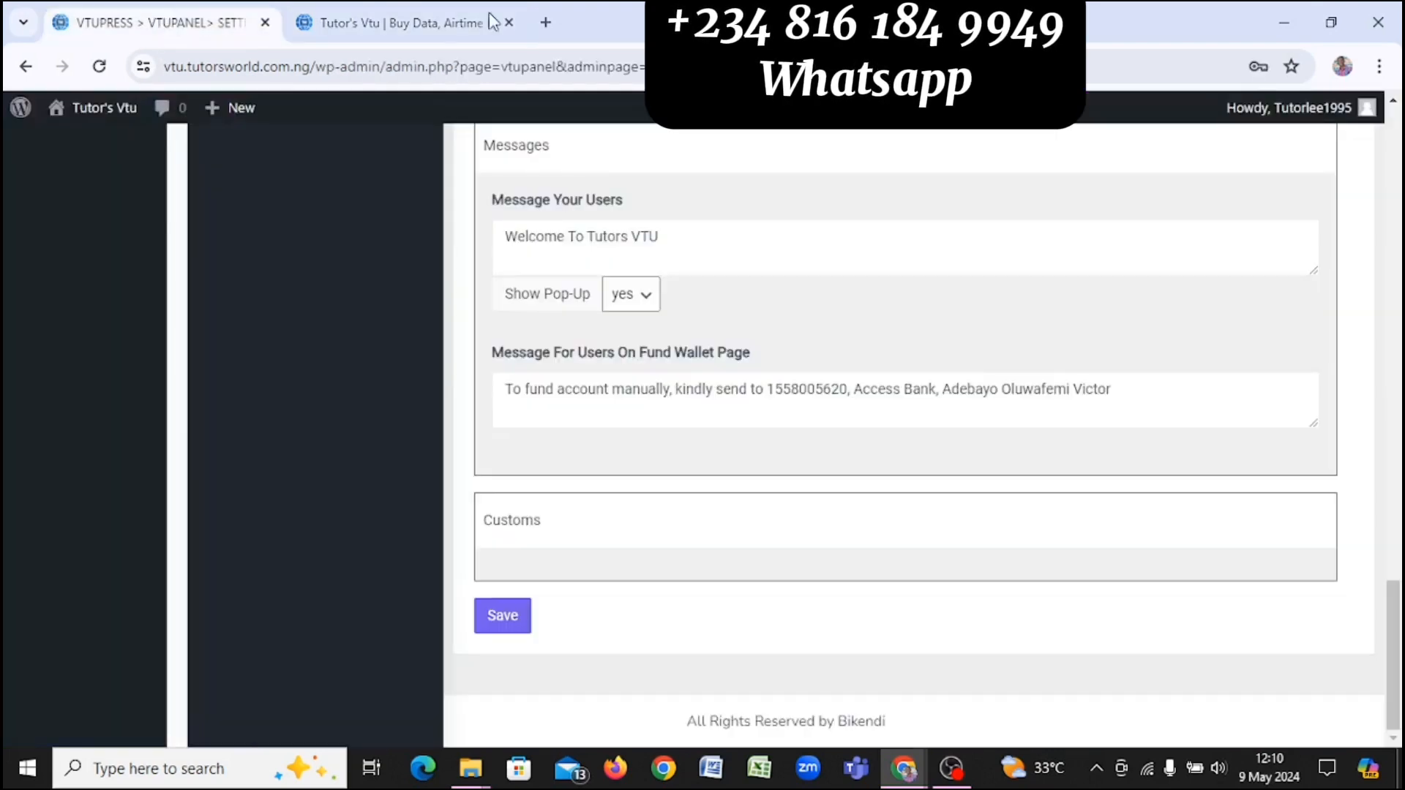
pyautogui.scroll(3, 888, 176)
pyautogui.scroll(8, 888, 175)
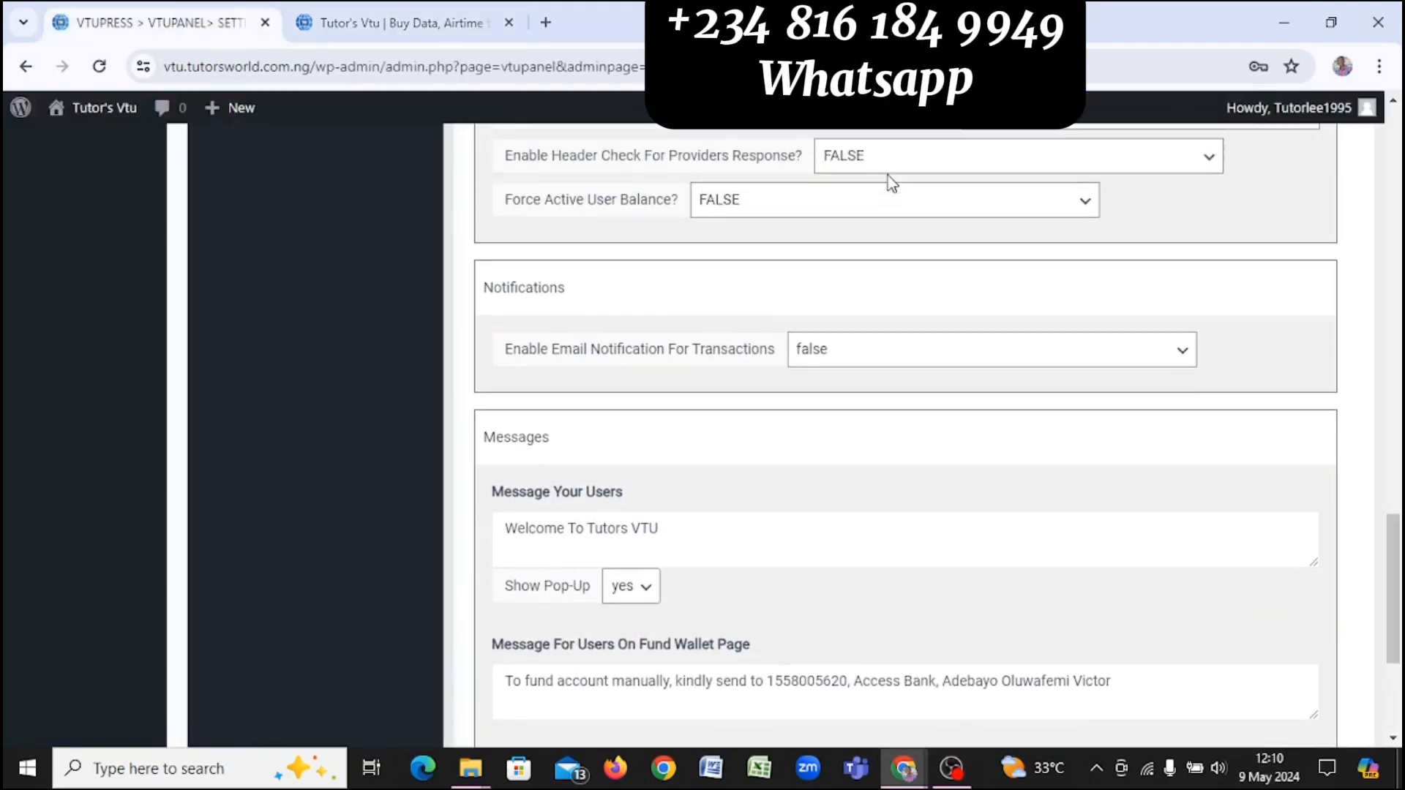
pyautogui.scroll(7, 888, 174)
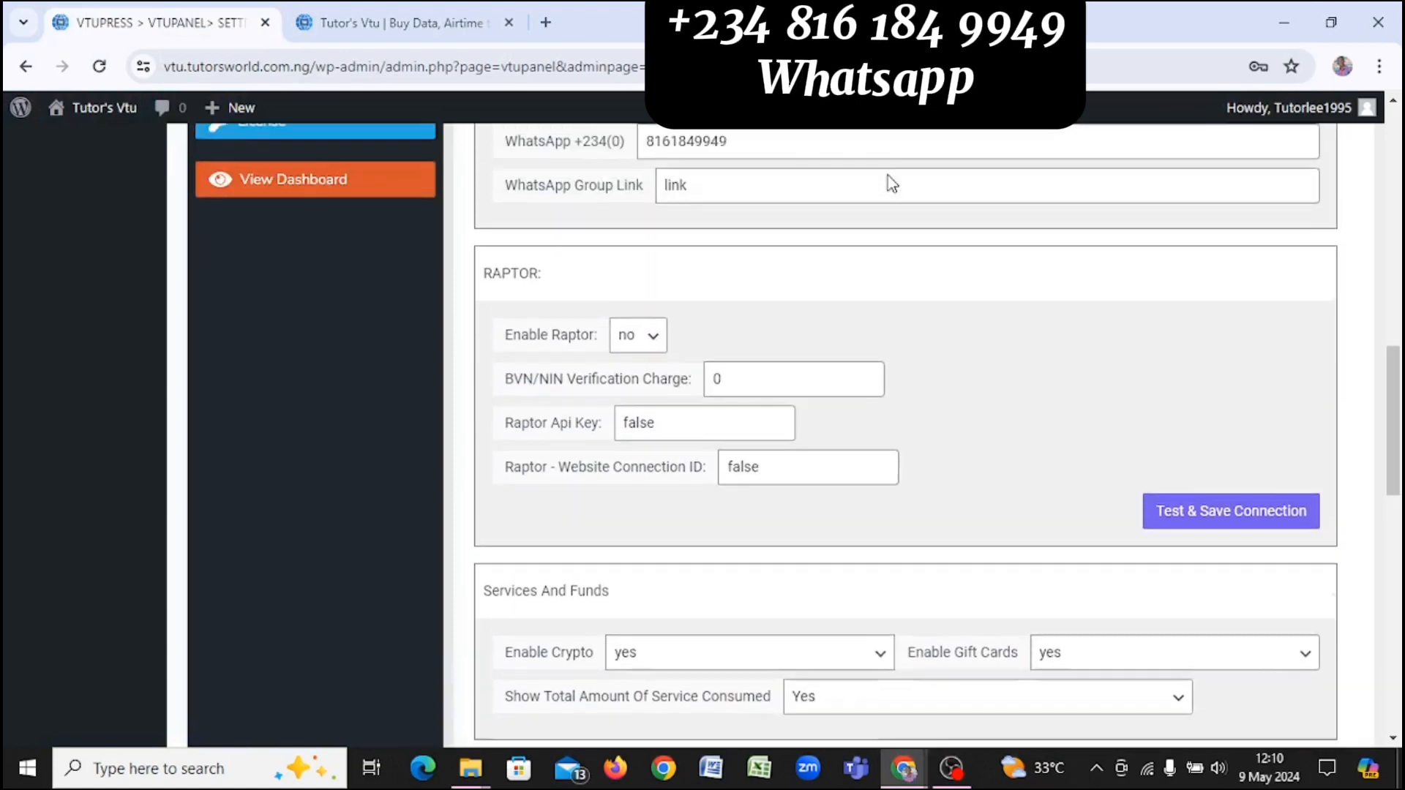
pyautogui.scroll(6, 890, 181)
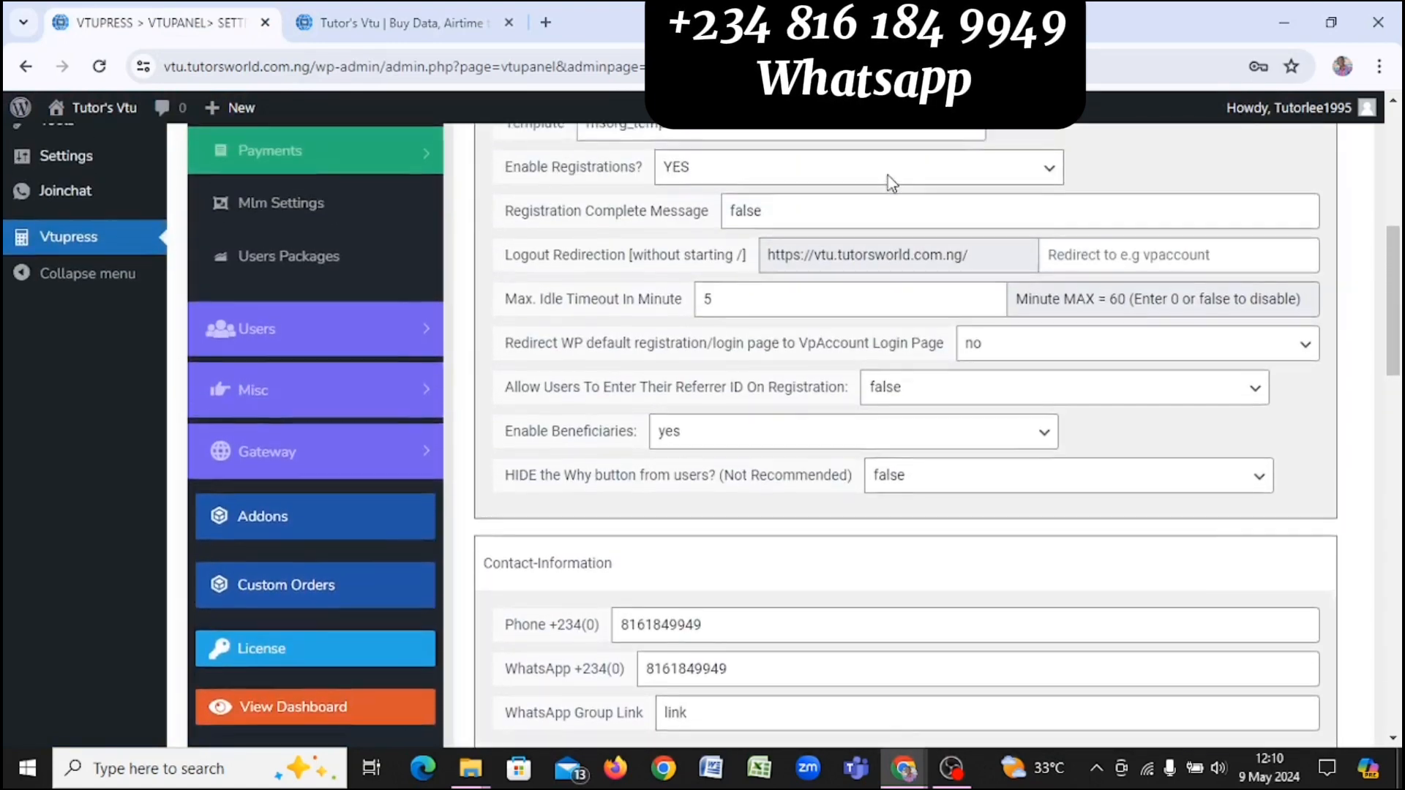
pyautogui.scroll(-1, 889, 175)
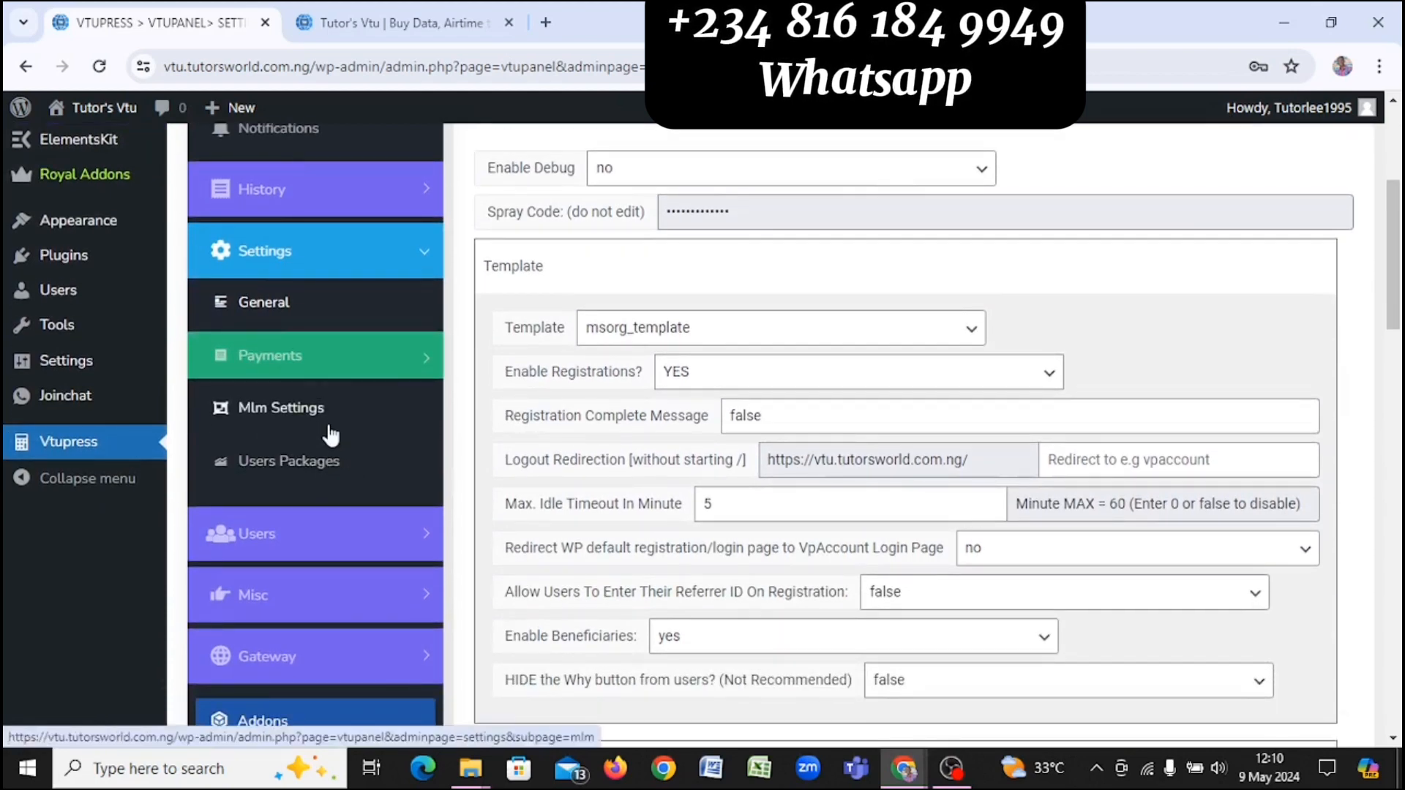
pyautogui.scroll(-2, 331, 383)
# Step: Expand Users in the plugin sidebar and open the all-users list
pyautogui.click(331, 385)
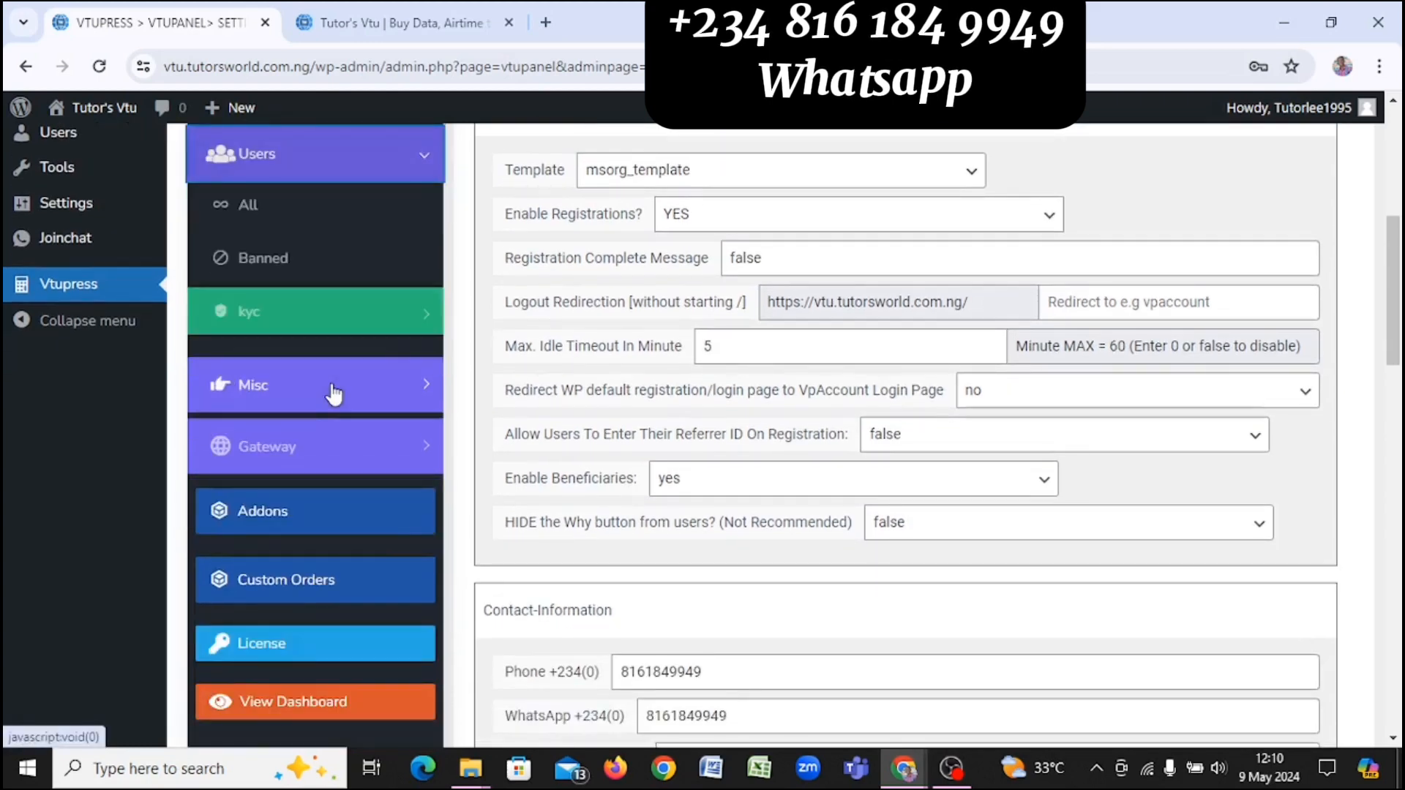
pyautogui.scroll(-2, 329, 380)
pyautogui.scroll(2, 331, 385)
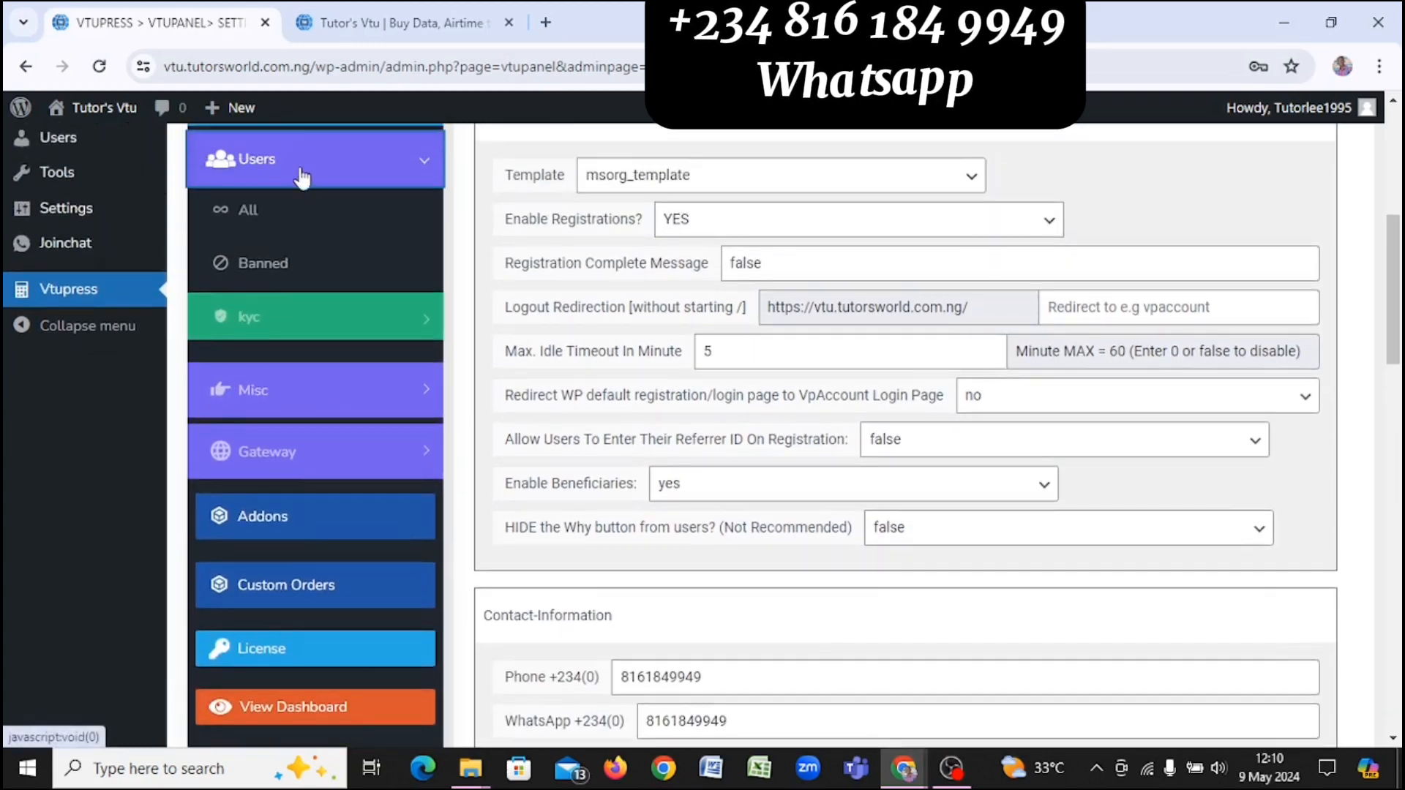
pyautogui.click(314, 223)
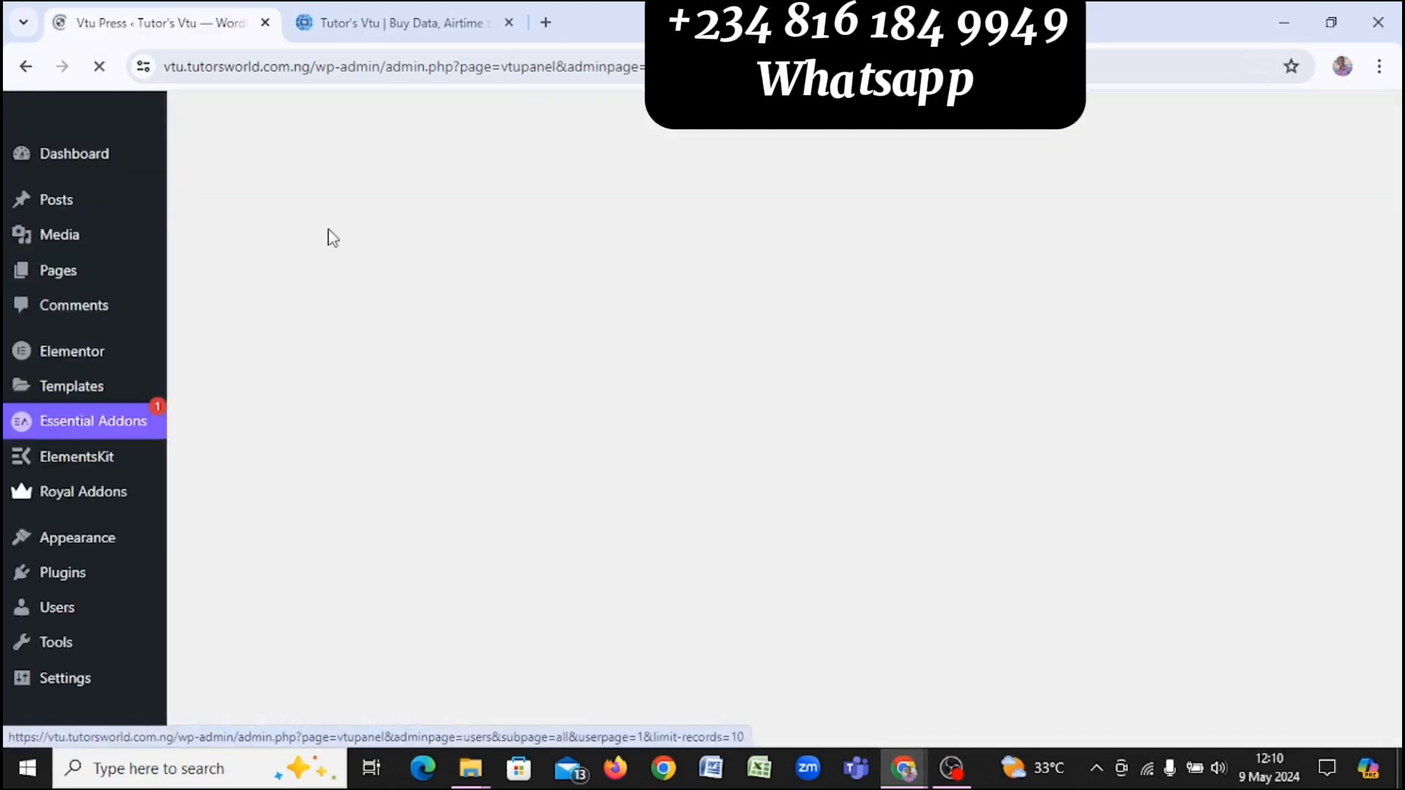
# Step: Open the user's Info page and add ₦2000 to their wallet balance
pyautogui.scroll(-3, 675, 524)
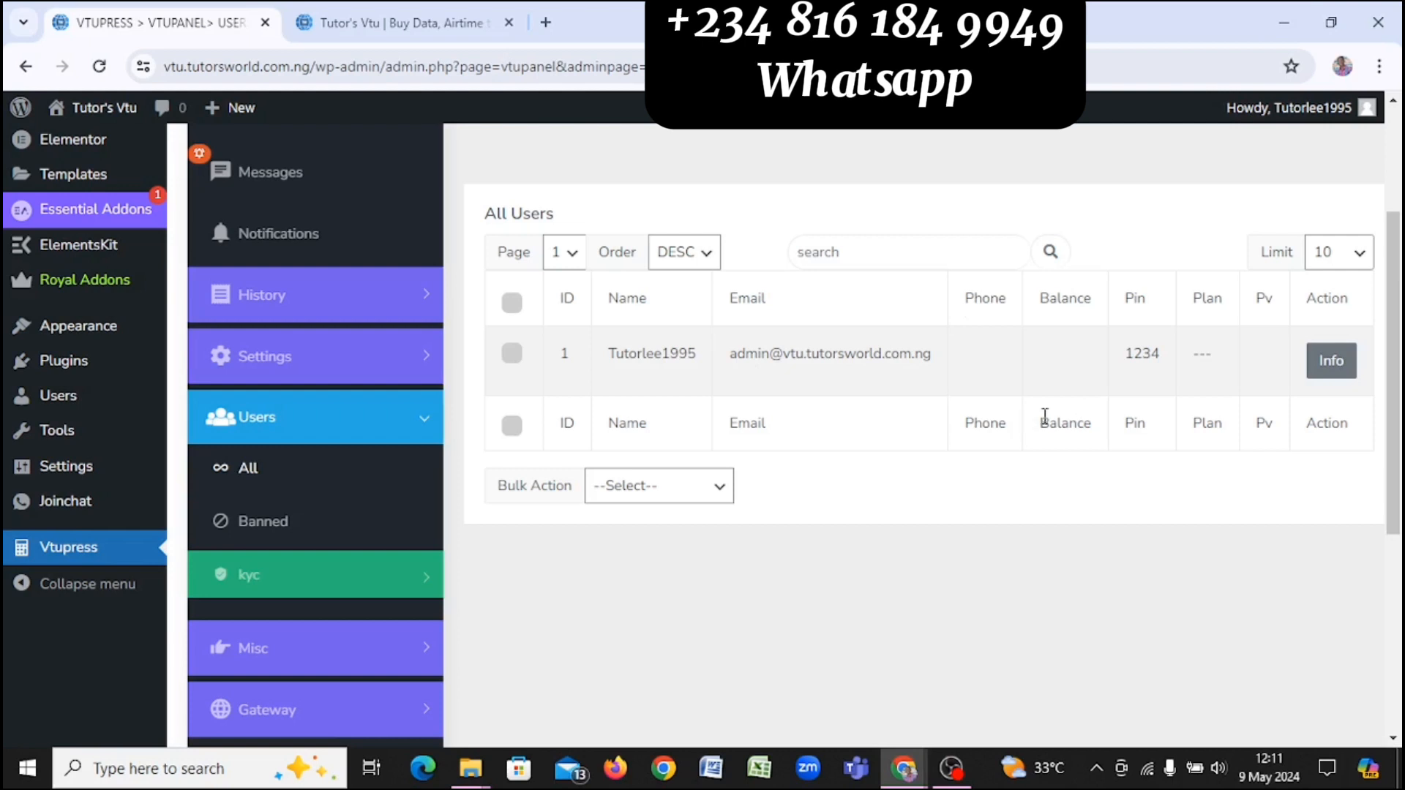
pyautogui.click(1332, 361)
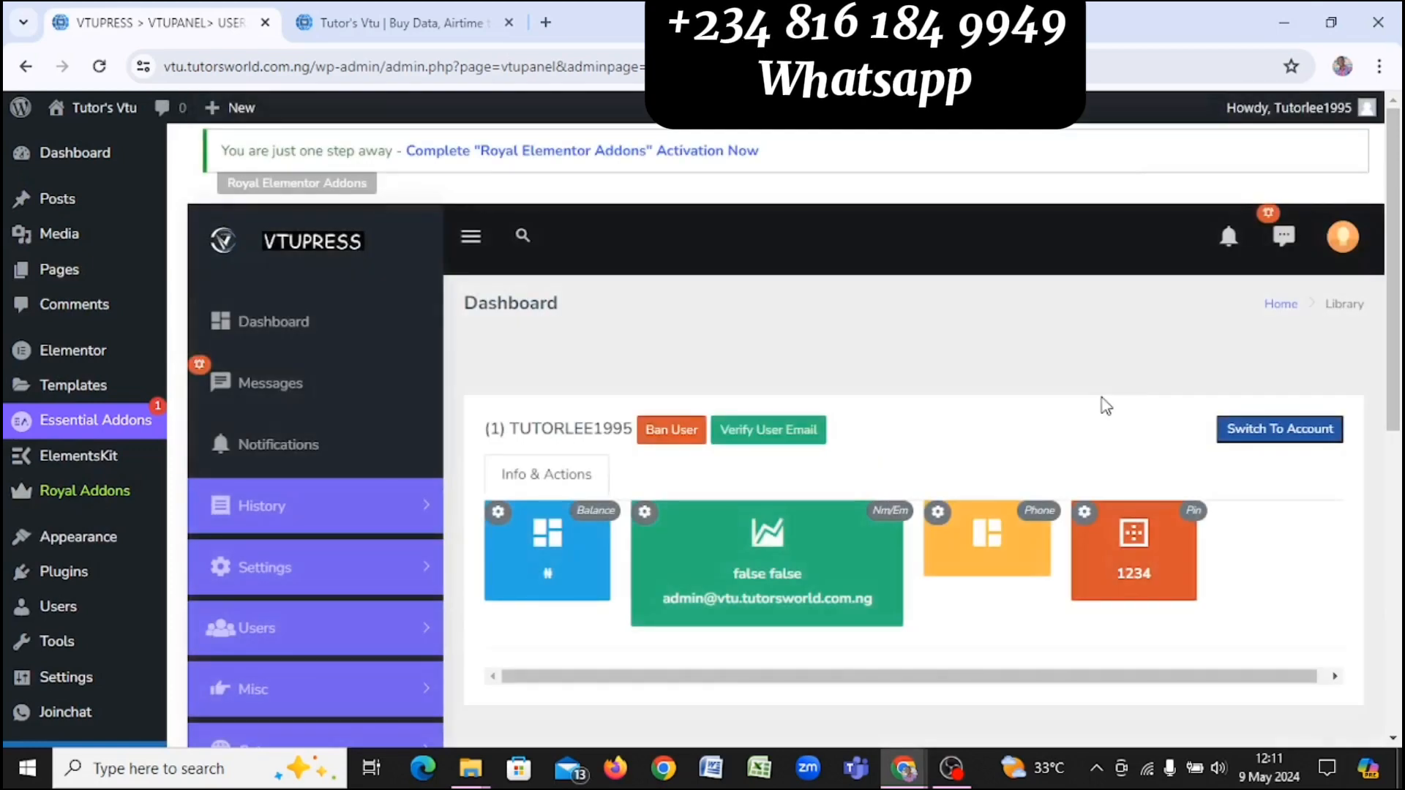
pyautogui.scroll(-2, 1105, 406)
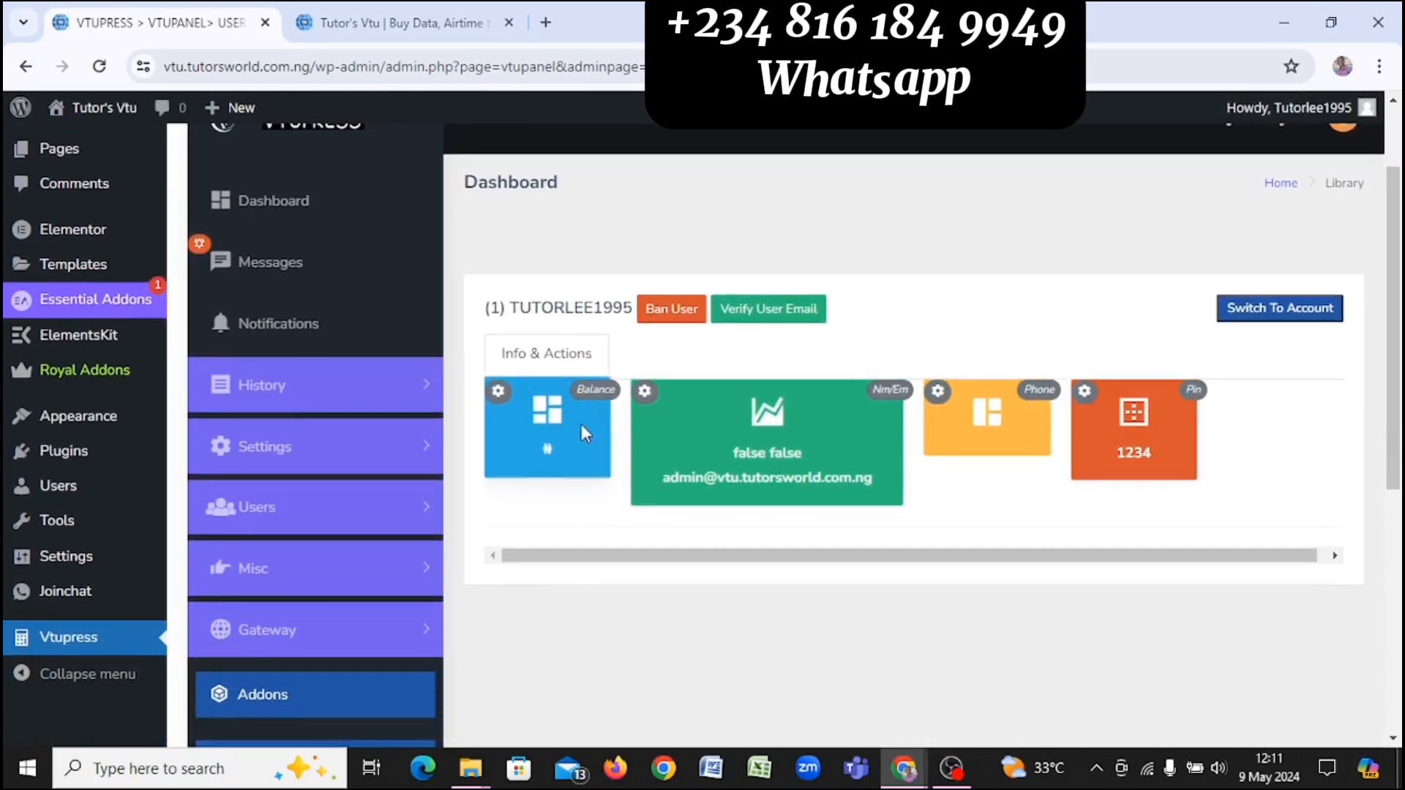
pyautogui.click(498, 393)
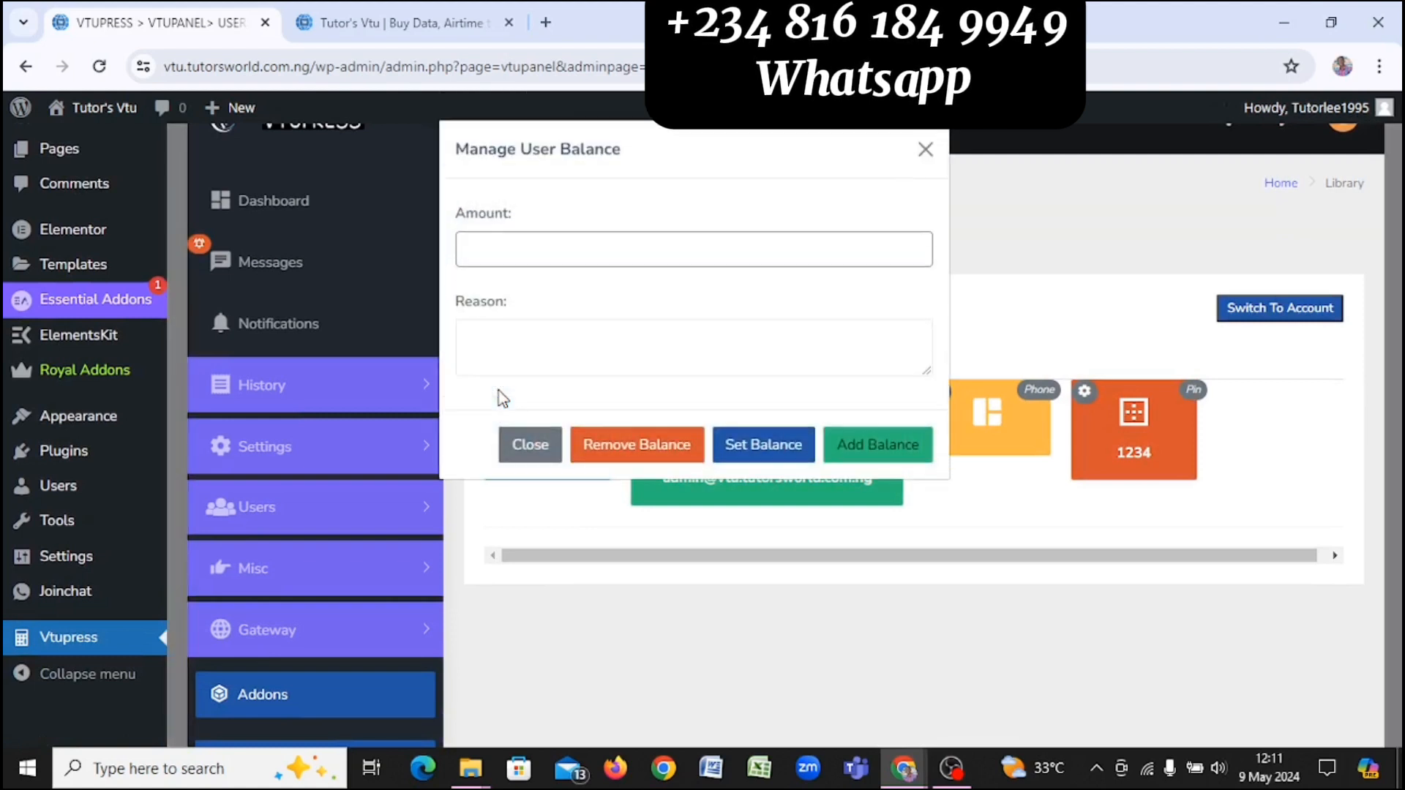
pyautogui.click(530, 247)
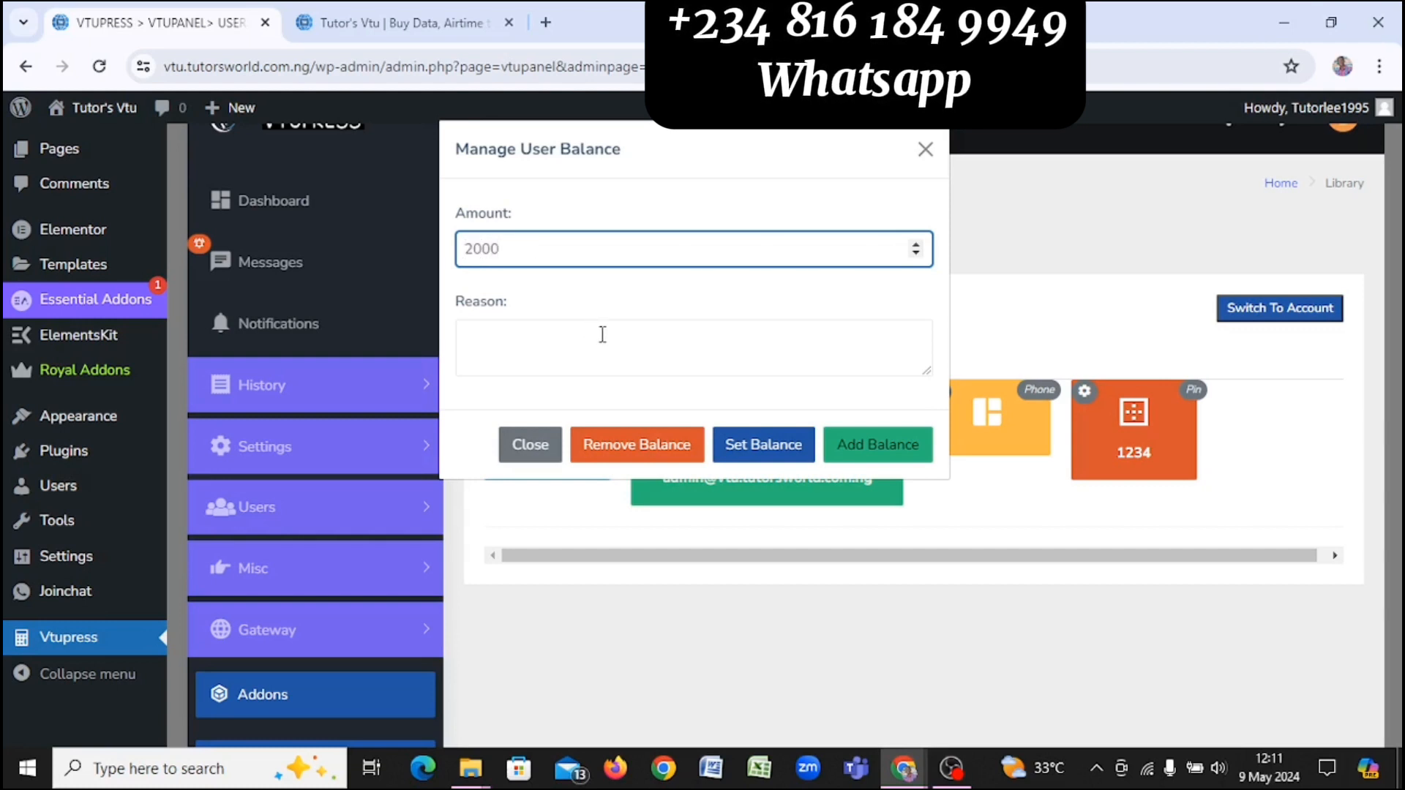
pyautogui.click(903, 448)
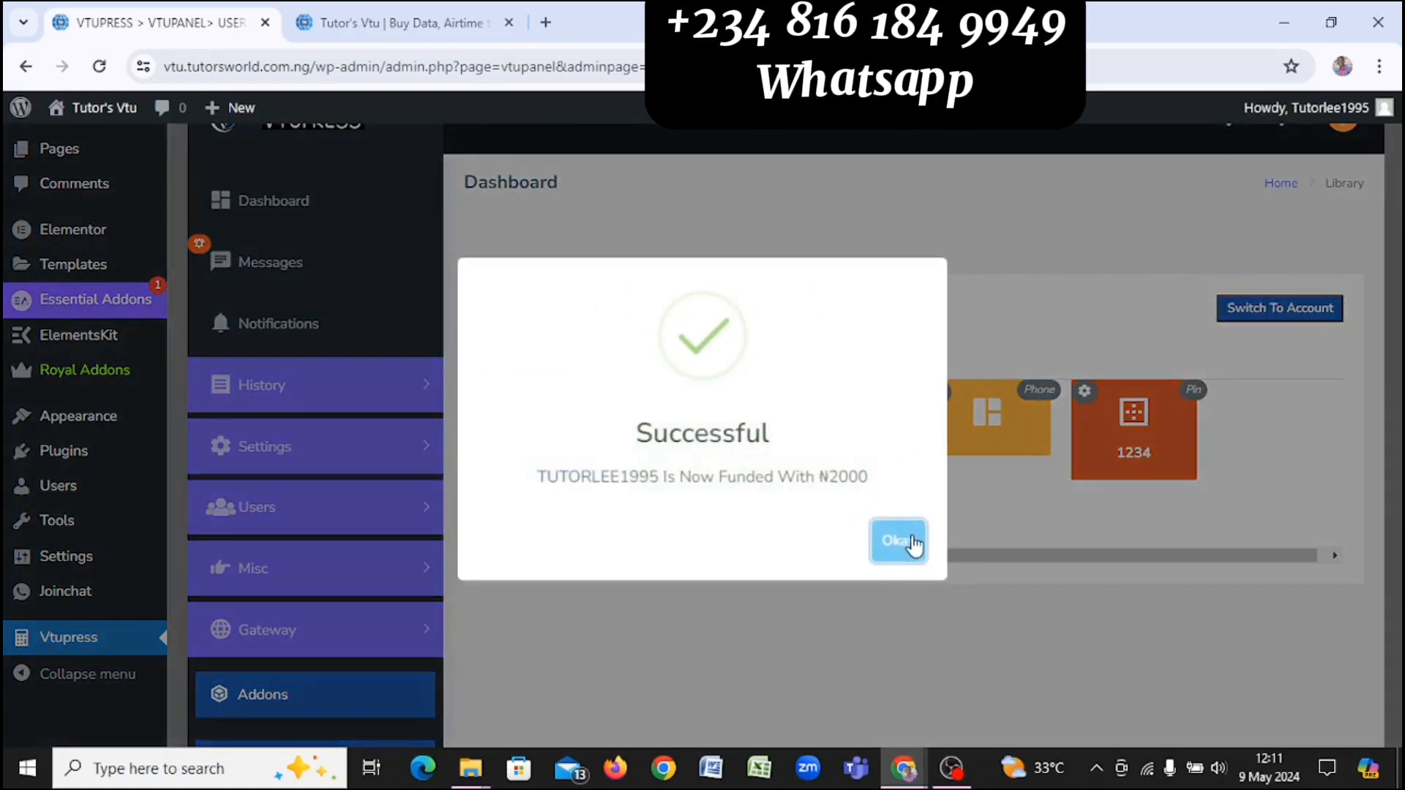
pyautogui.click(911, 550)
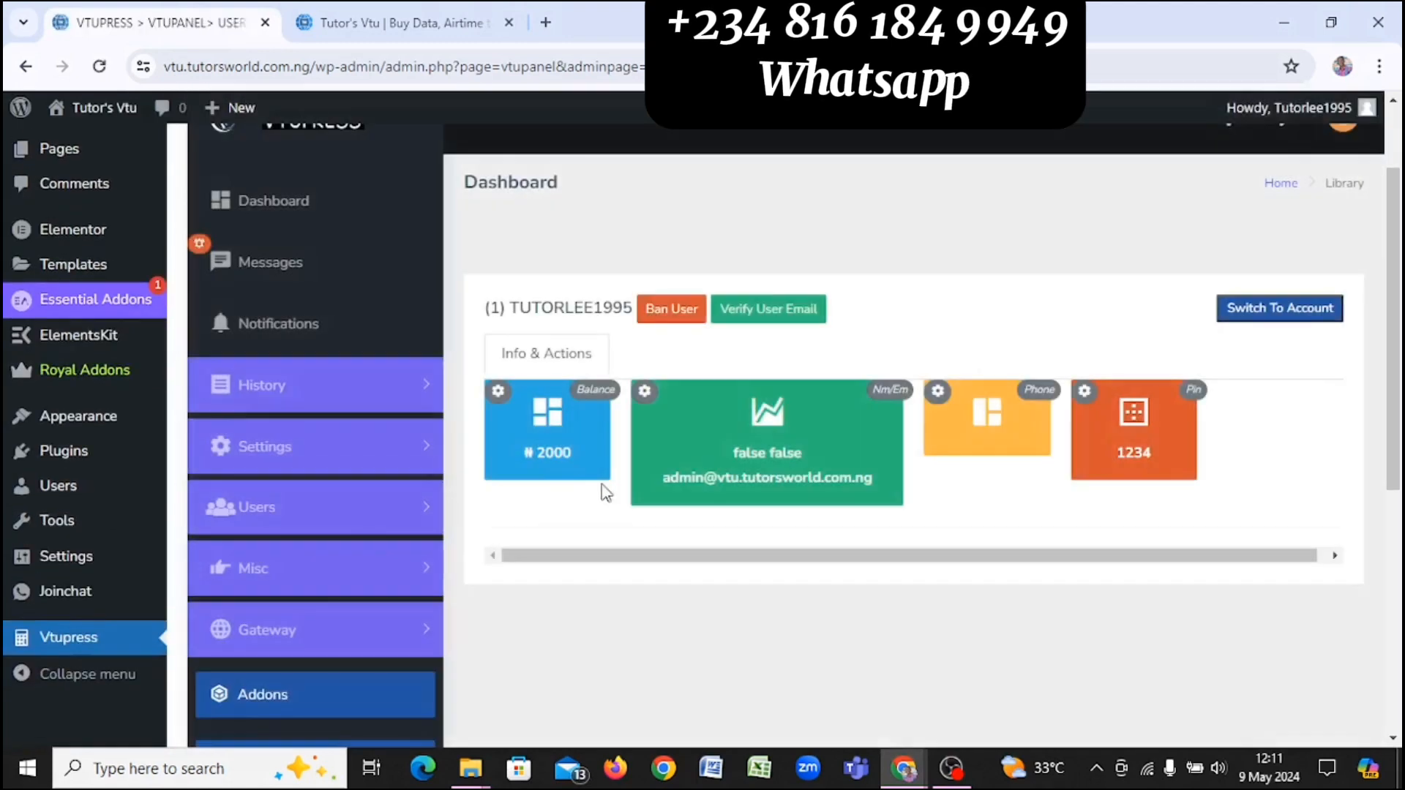
pyautogui.click(343, 16)
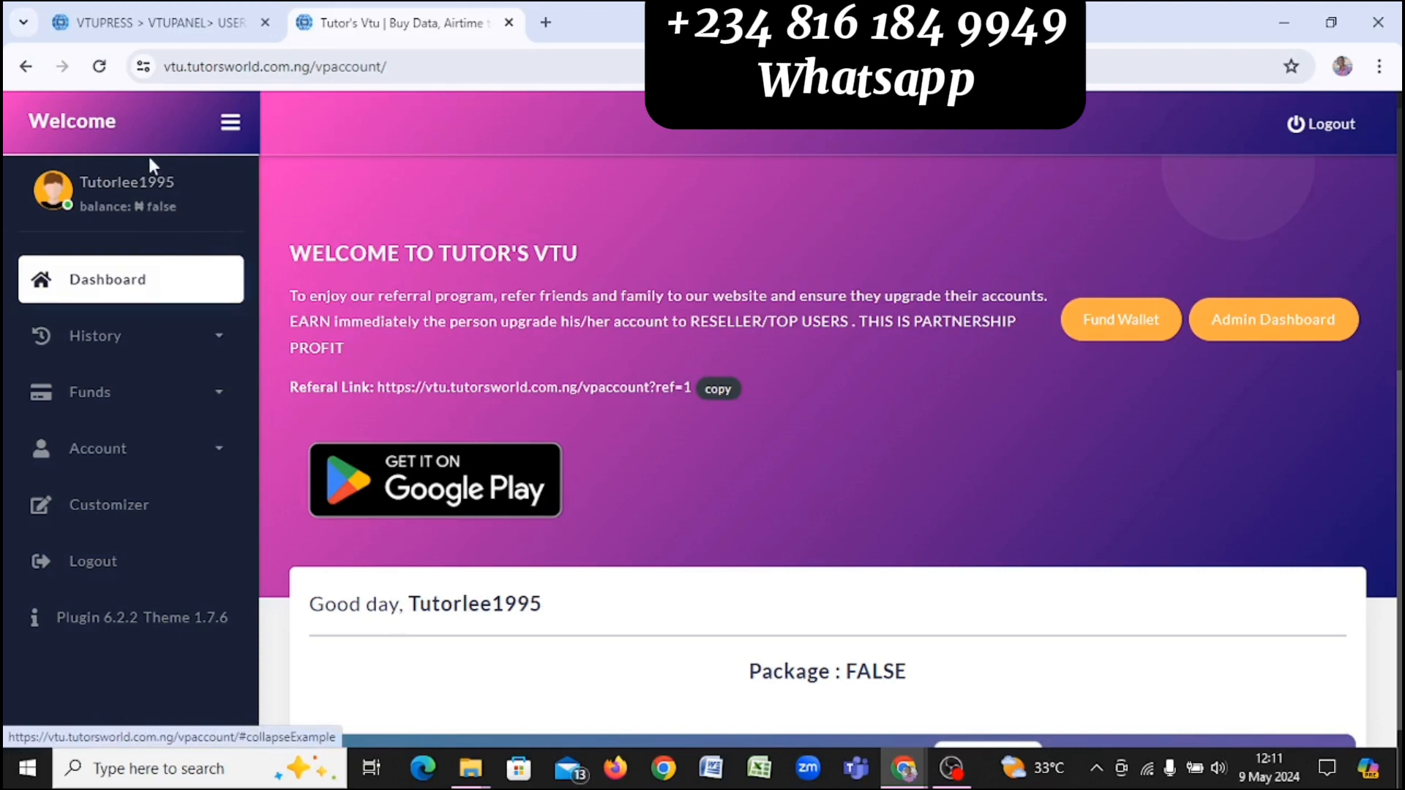
# Step: Reload the customer dashboard to confirm the ₦2000 balance, then return to the VTUPRESS admin page
pyautogui.click(97, 70)
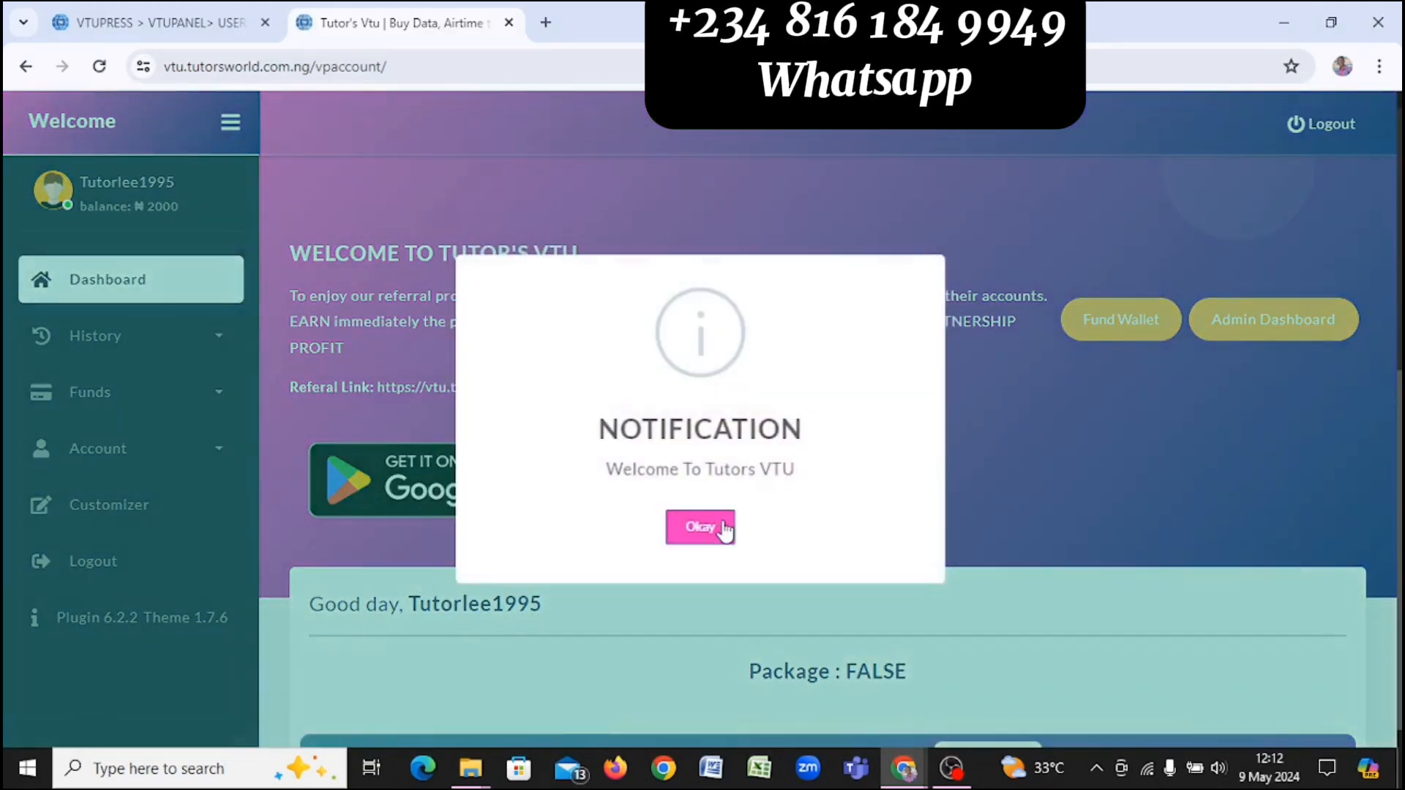
pyautogui.click(725, 529)
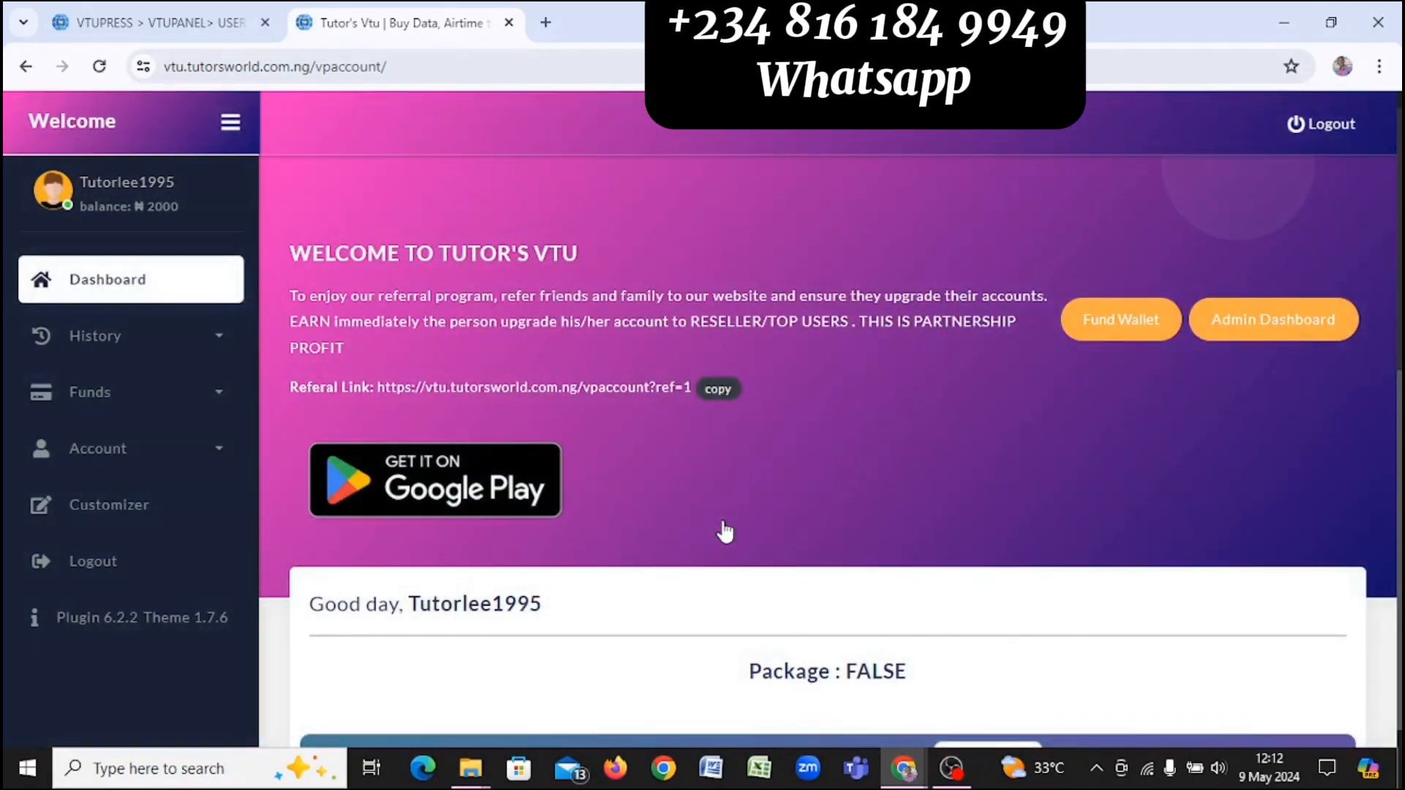
pyautogui.click(163, 12)
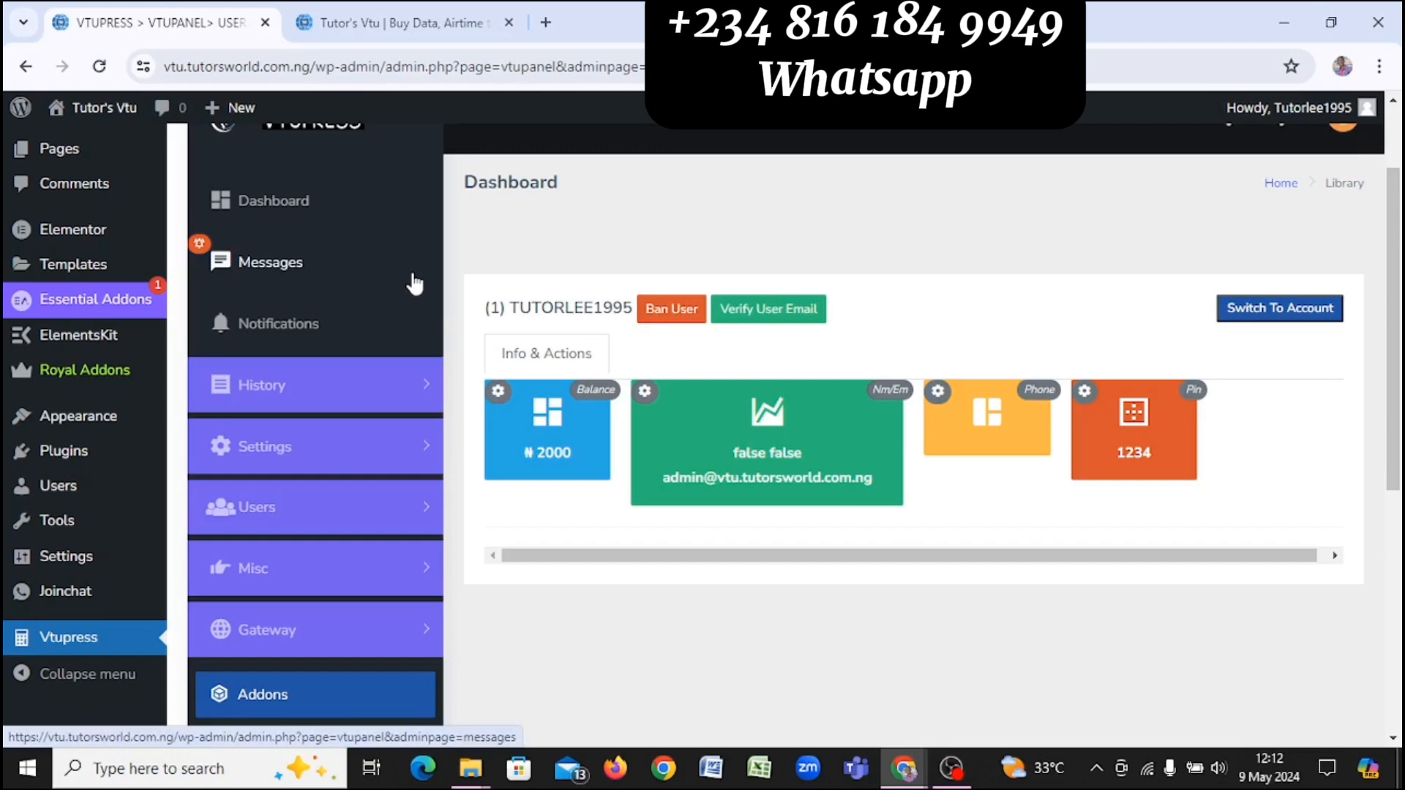
# Step: Browse the VTUPress sidebar's Settings, User management and Misc sections, collapsing each again
pyautogui.scroll(-7, 414, 284)
pyautogui.scroll(5, 414, 284)
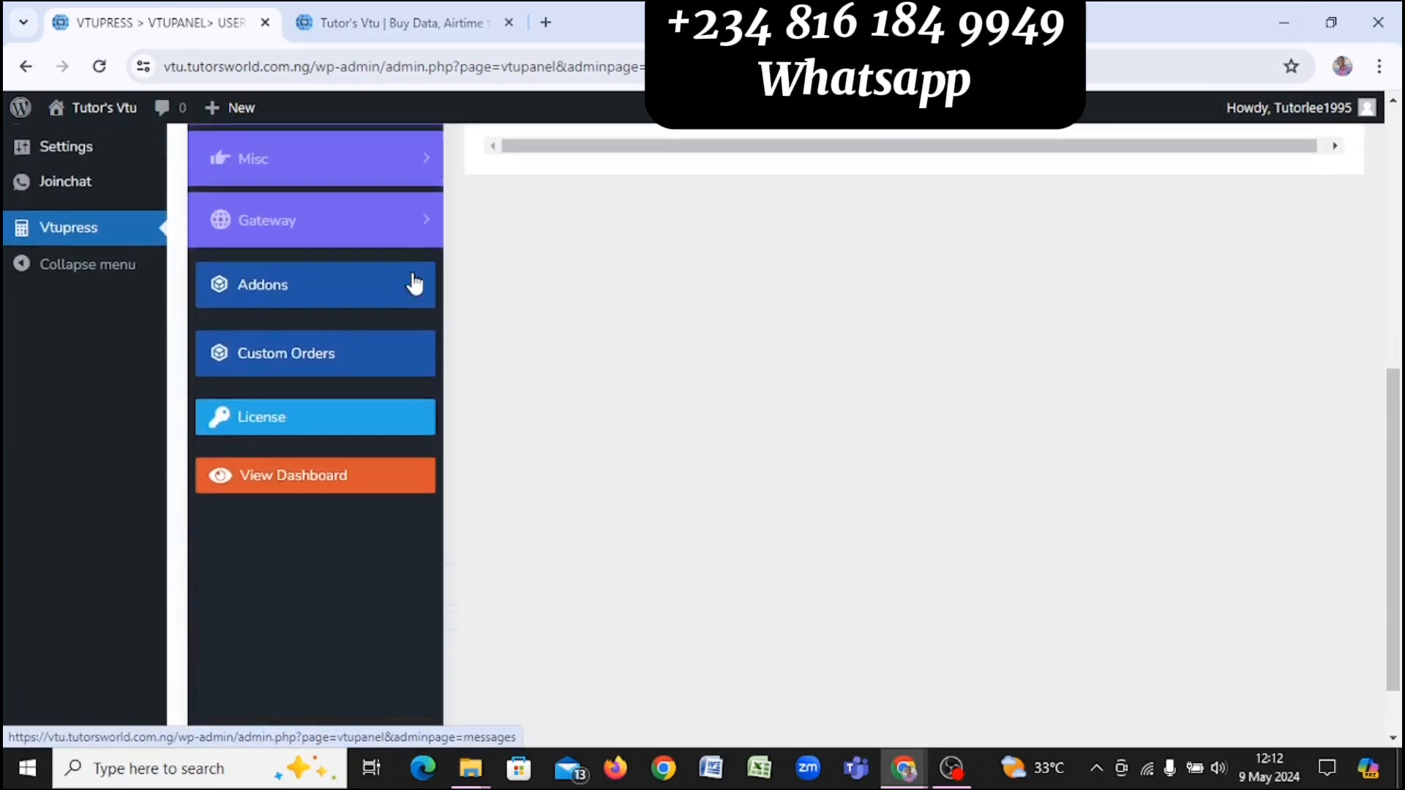
pyautogui.scroll(3, 414, 284)
pyautogui.scroll(-2, 414, 284)
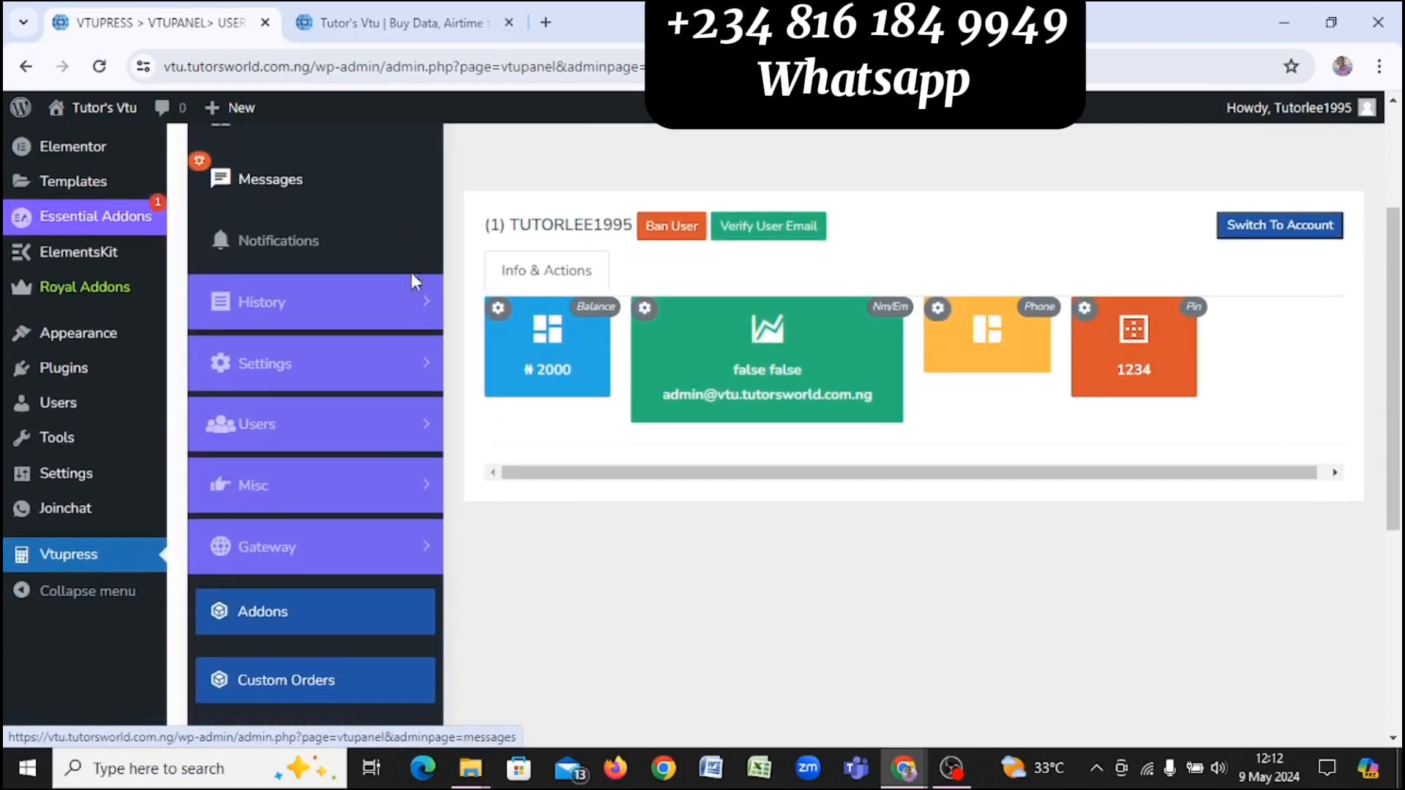
pyautogui.click(388, 373)
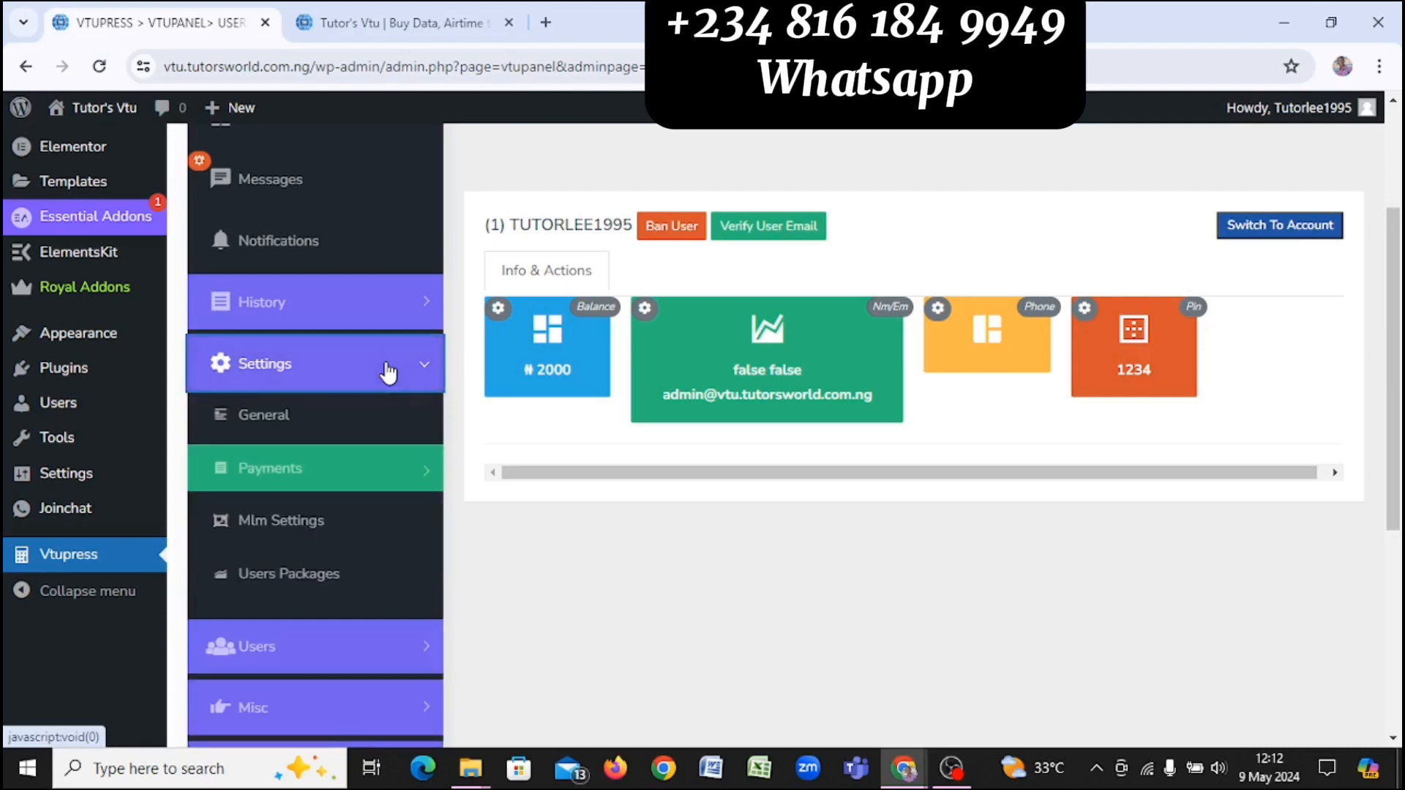
pyautogui.click(330, 363)
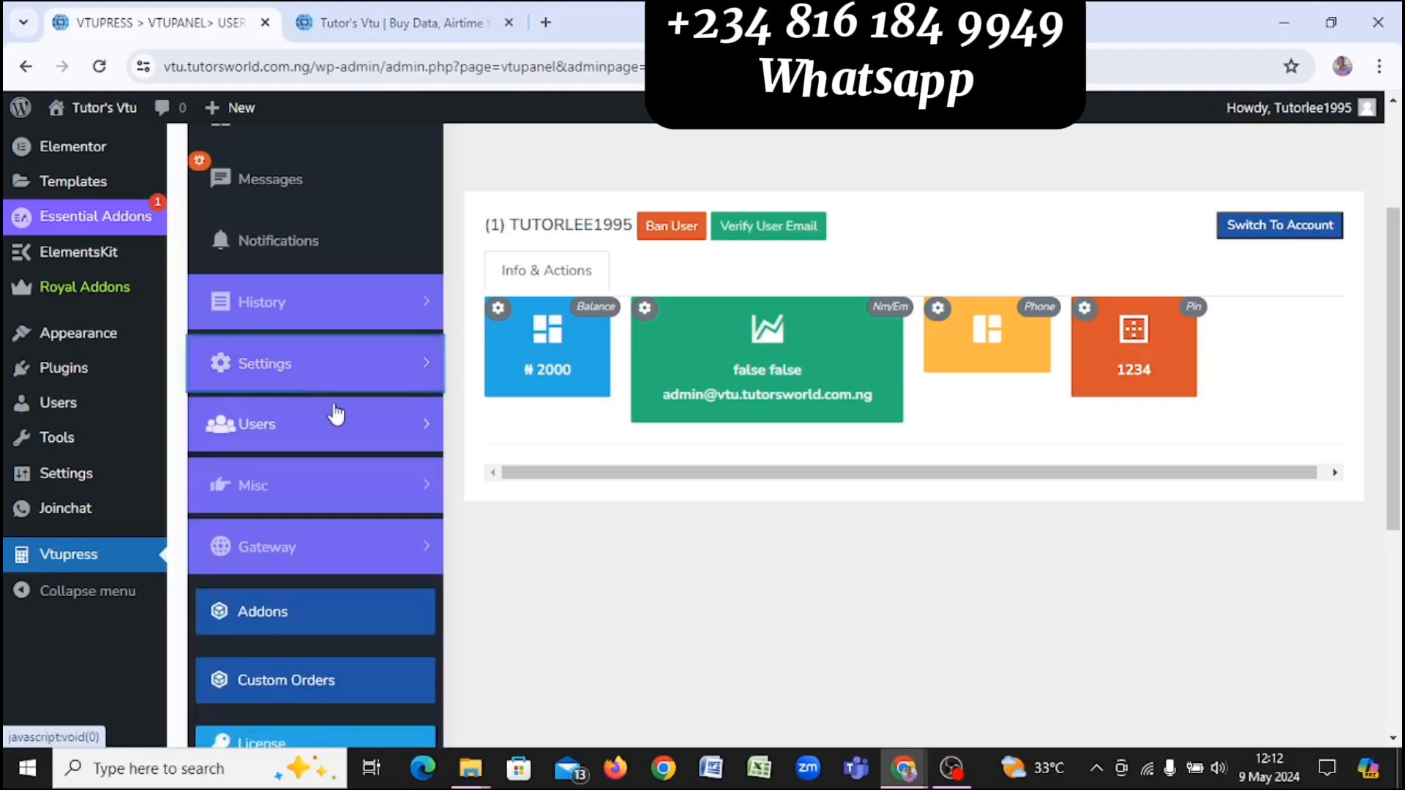
pyautogui.click(350, 438)
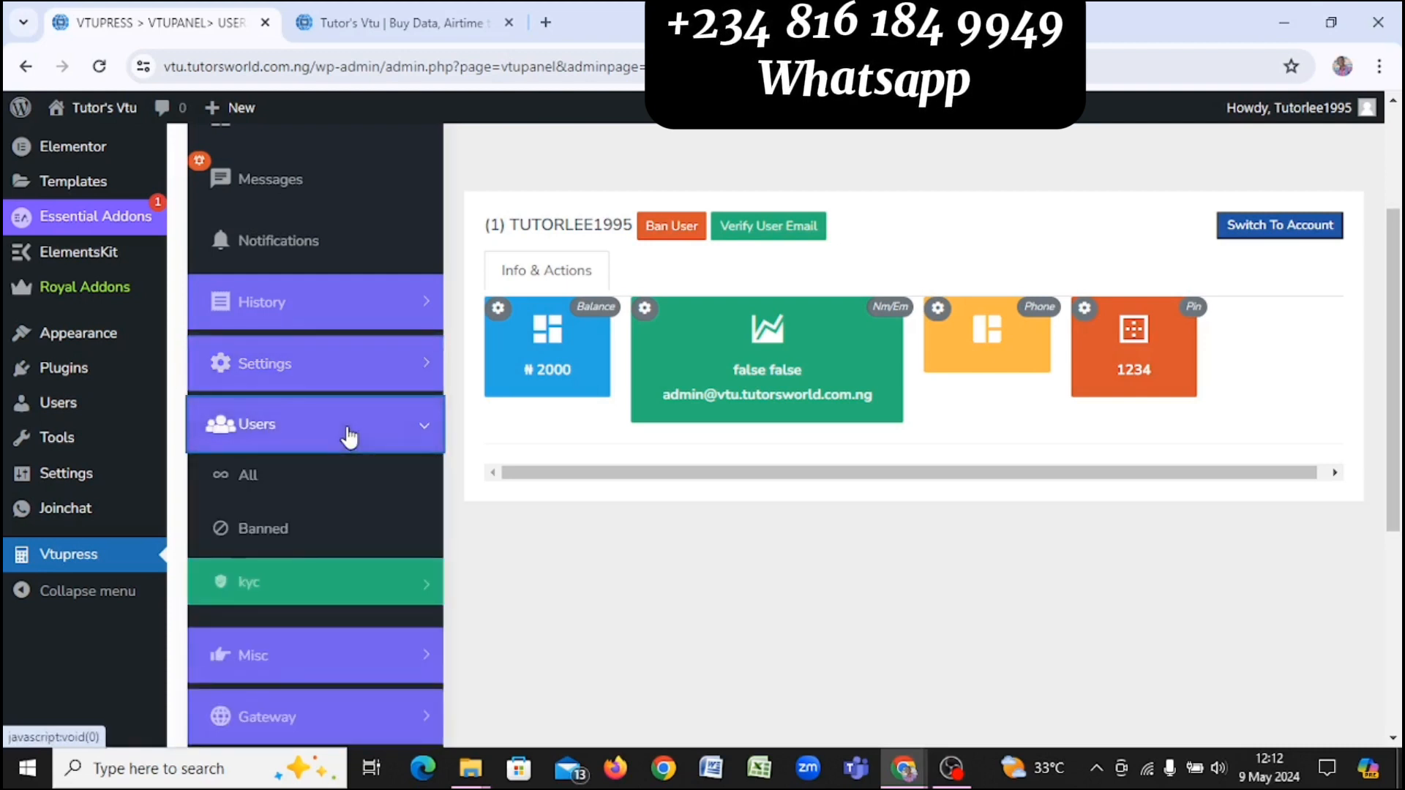
pyautogui.scroll(-1, 349, 438)
pyautogui.click(324, 339)
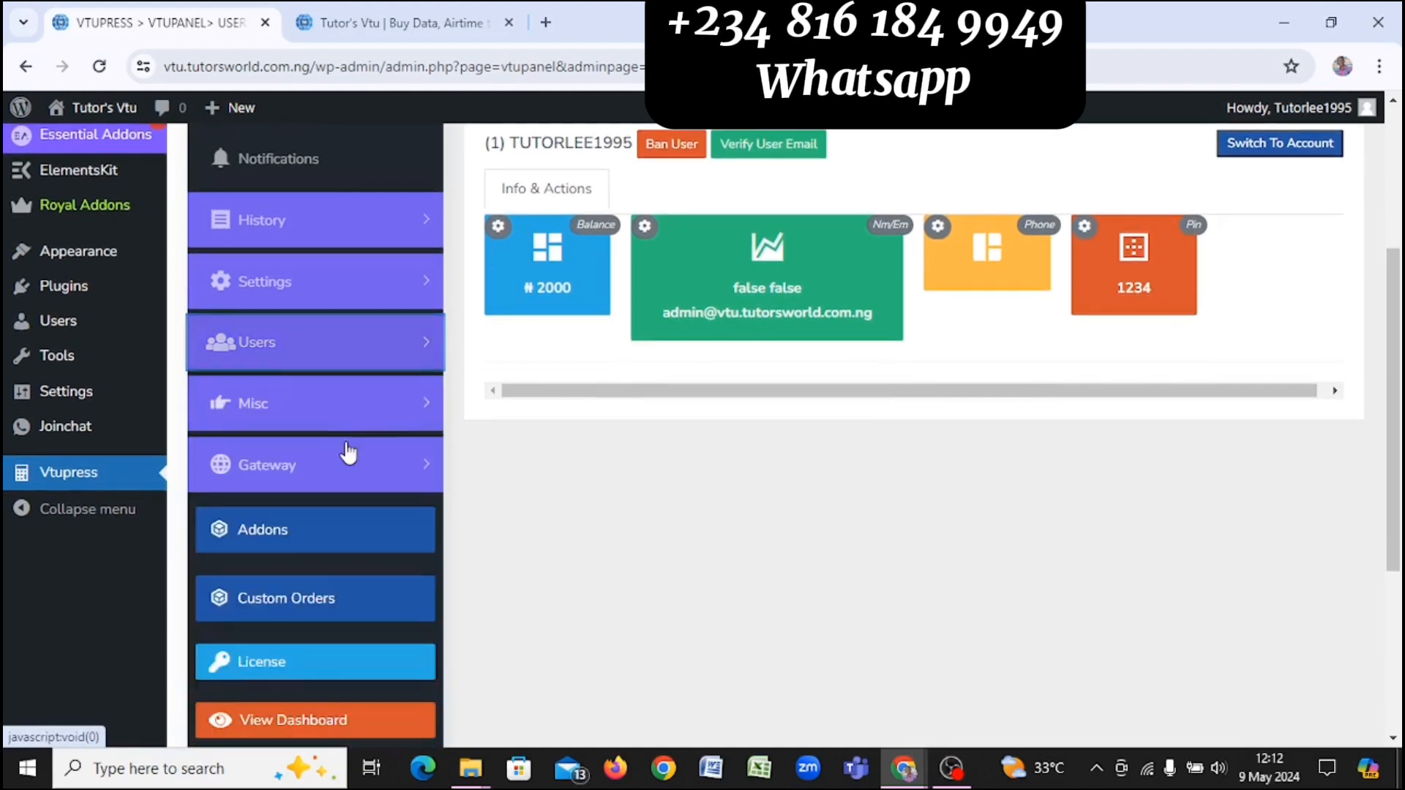
pyautogui.click(340, 394)
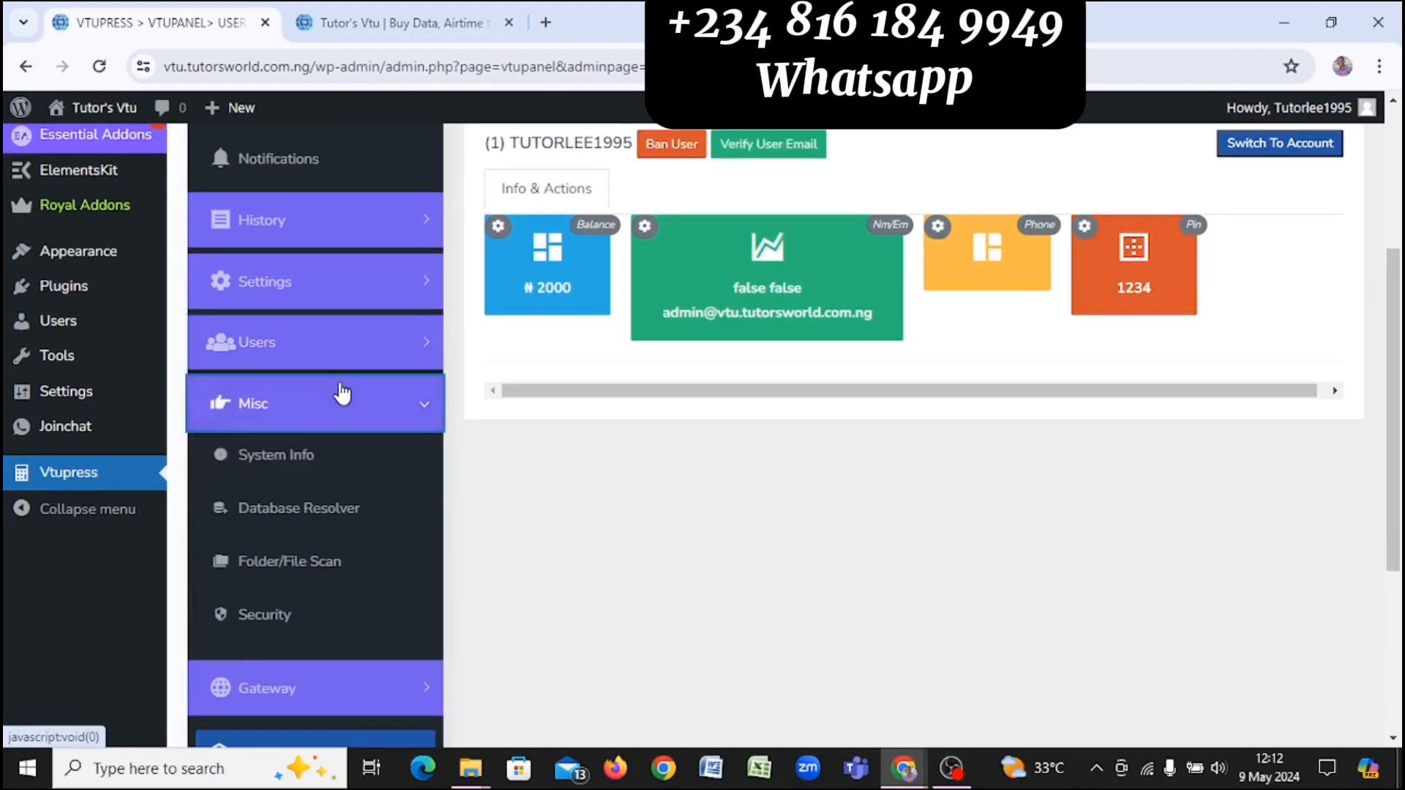
pyautogui.click(340, 396)
# Step: Expand Gateway > Gateway Settings > Airtime to reveal Vtu, Share & Sell and Awuf
pyautogui.scroll(-2, 342, 393)
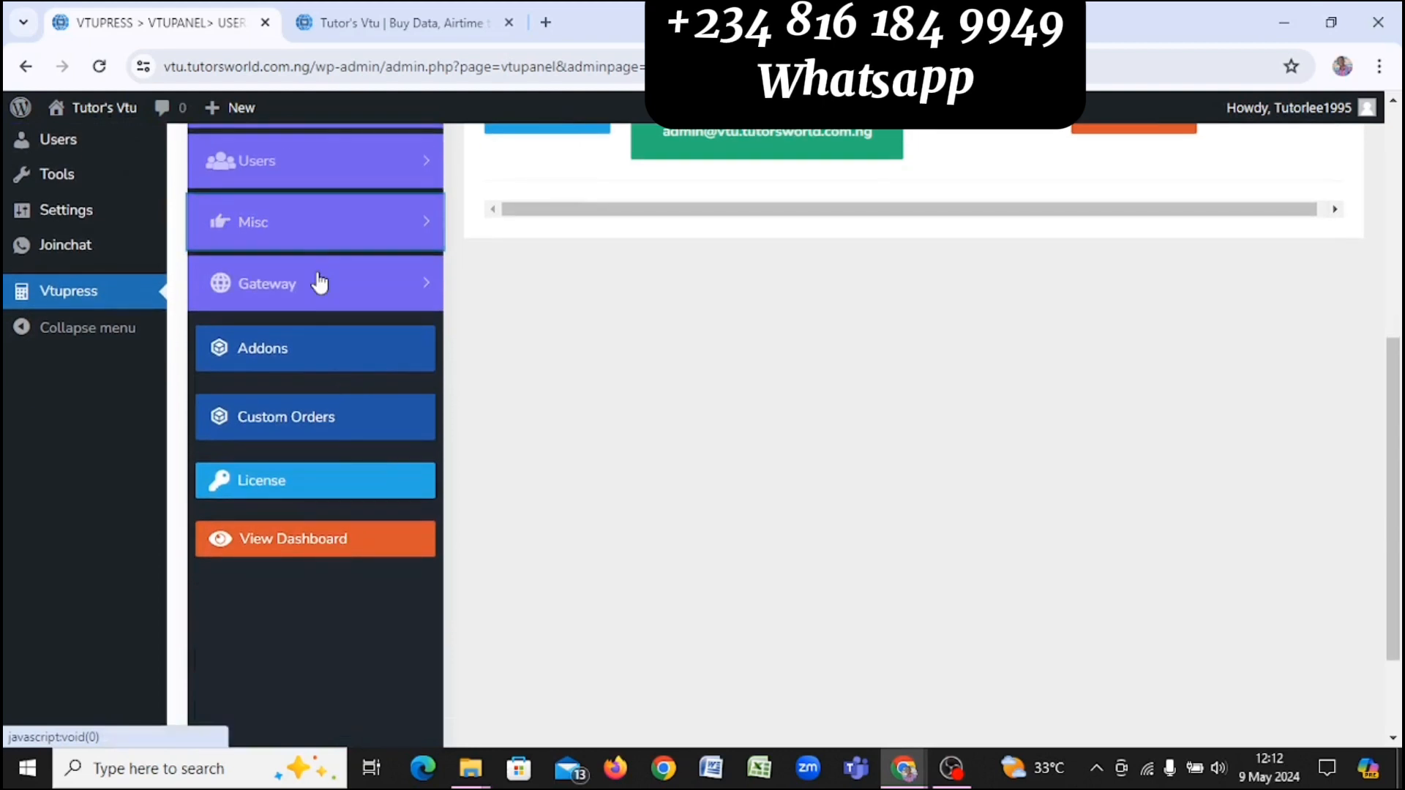
pyautogui.click(322, 280)
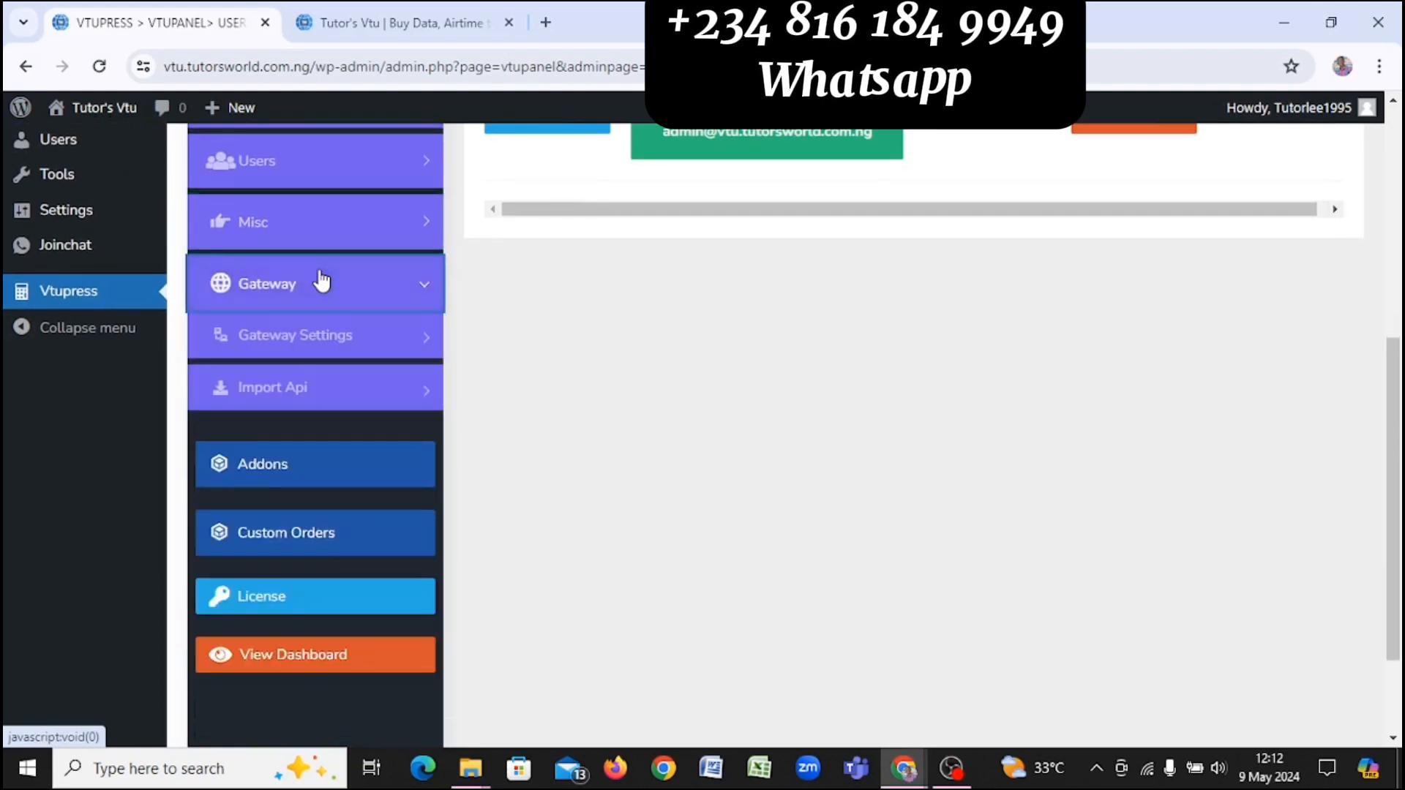
pyautogui.click(382, 351)
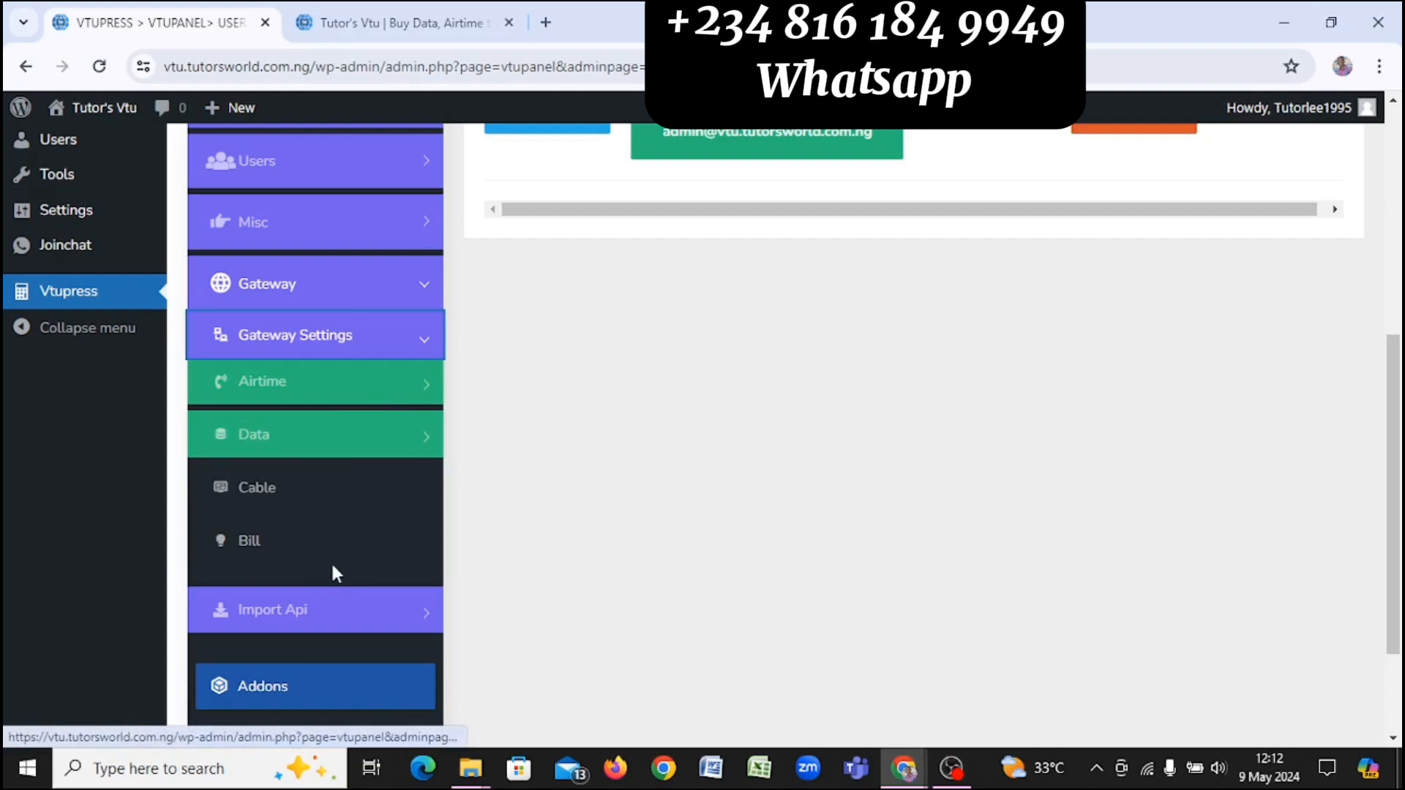
pyautogui.click(288, 391)
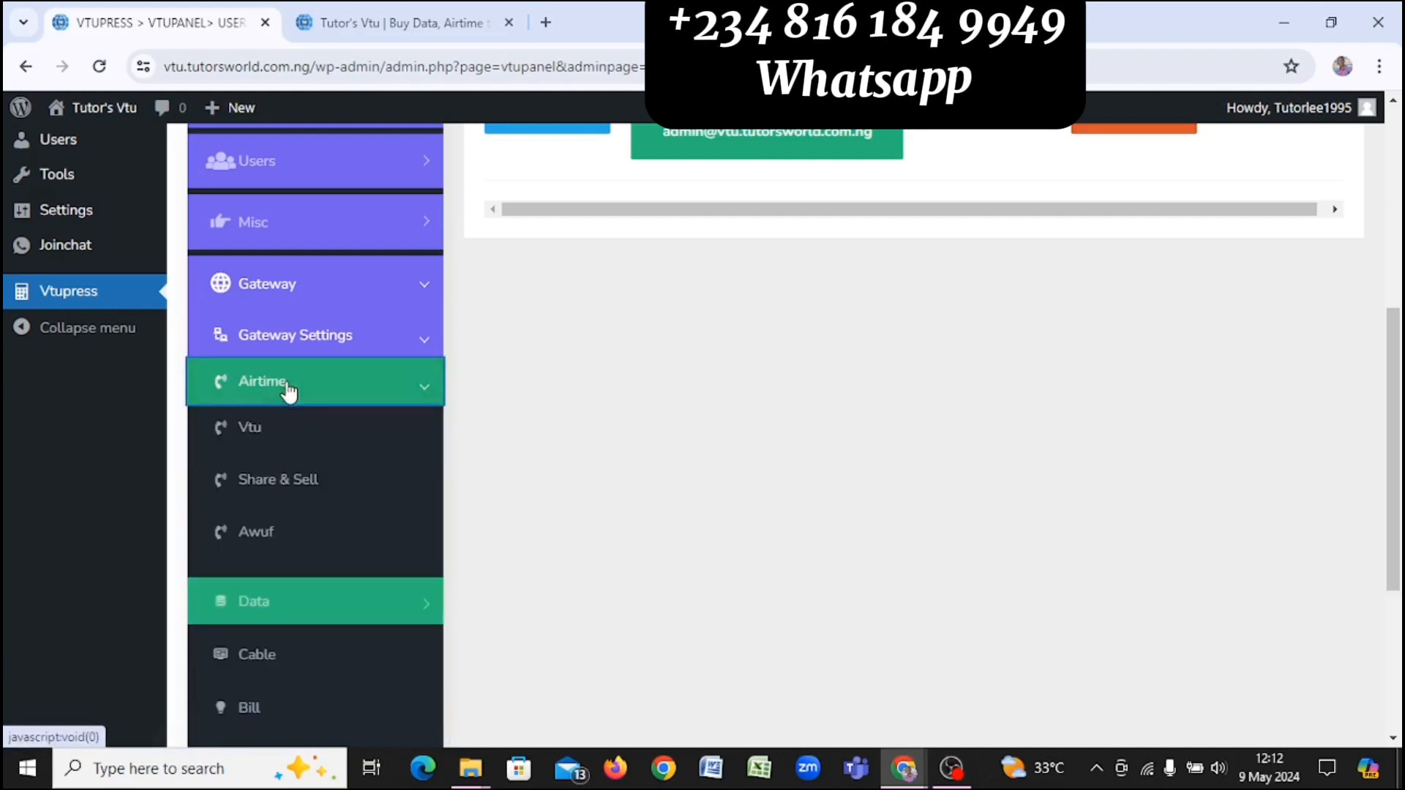
# Step: Turn on Vtu Airtime Status and Airtime Status for the Vtu airtime gateway, then view the user dashboard
pyautogui.click(326, 439)
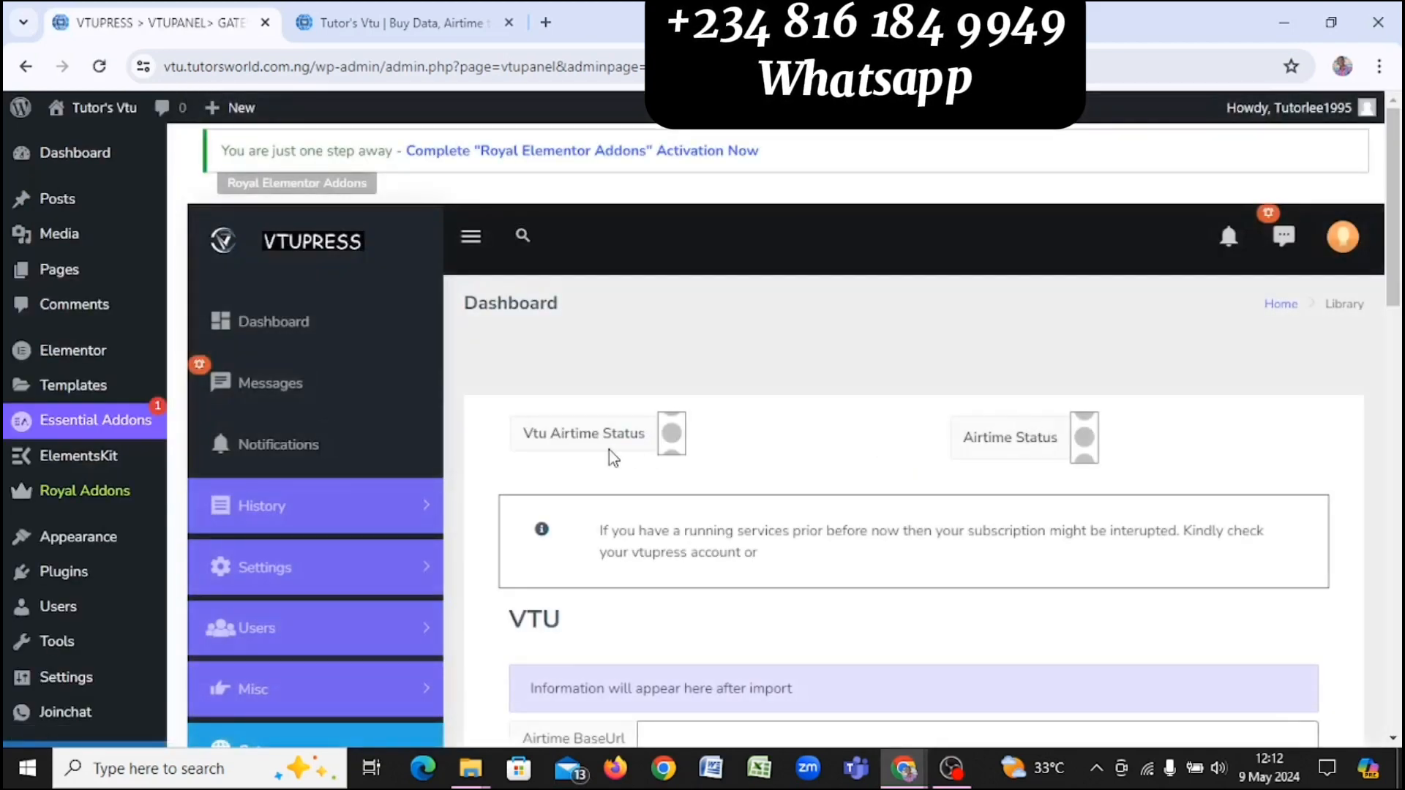
pyautogui.click(672, 436)
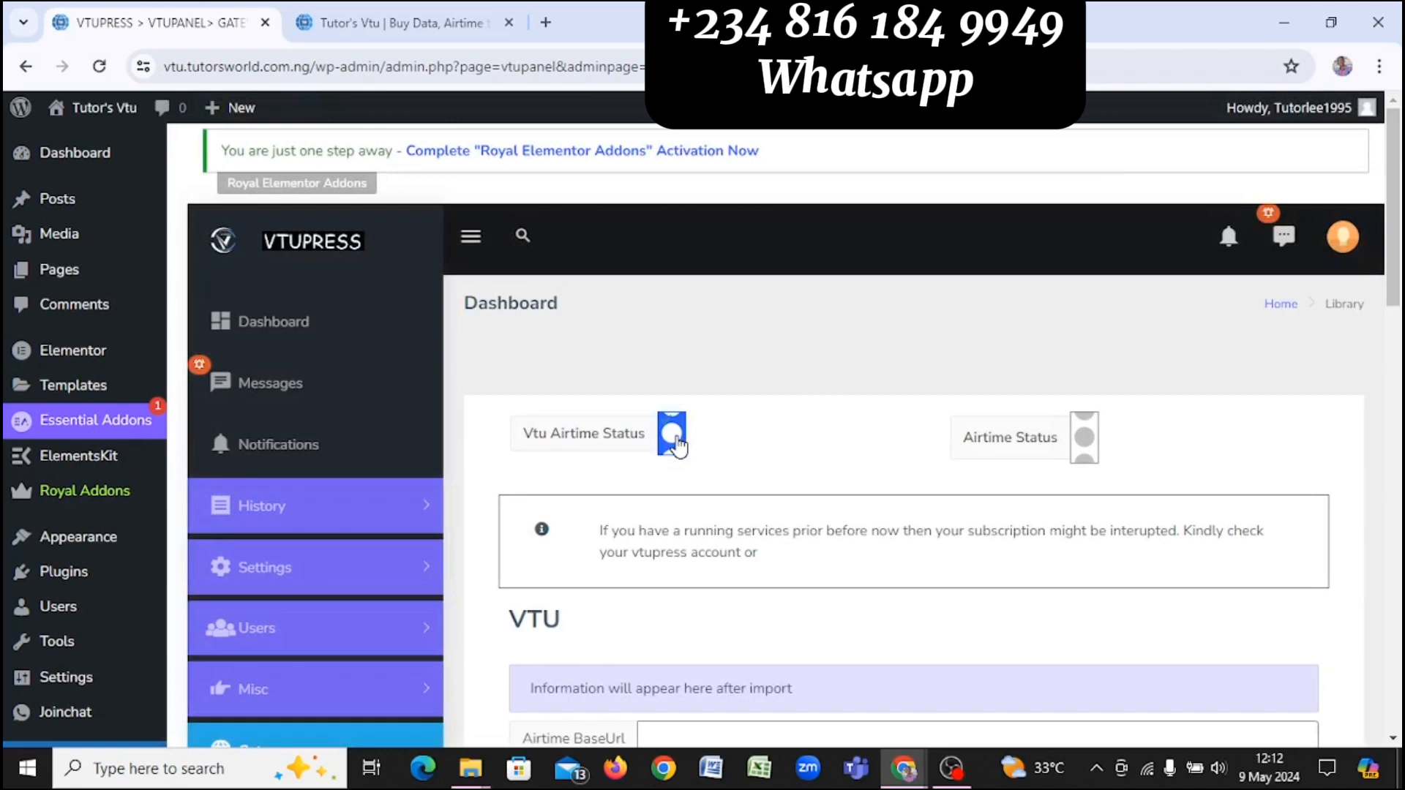
pyautogui.click(1085, 438)
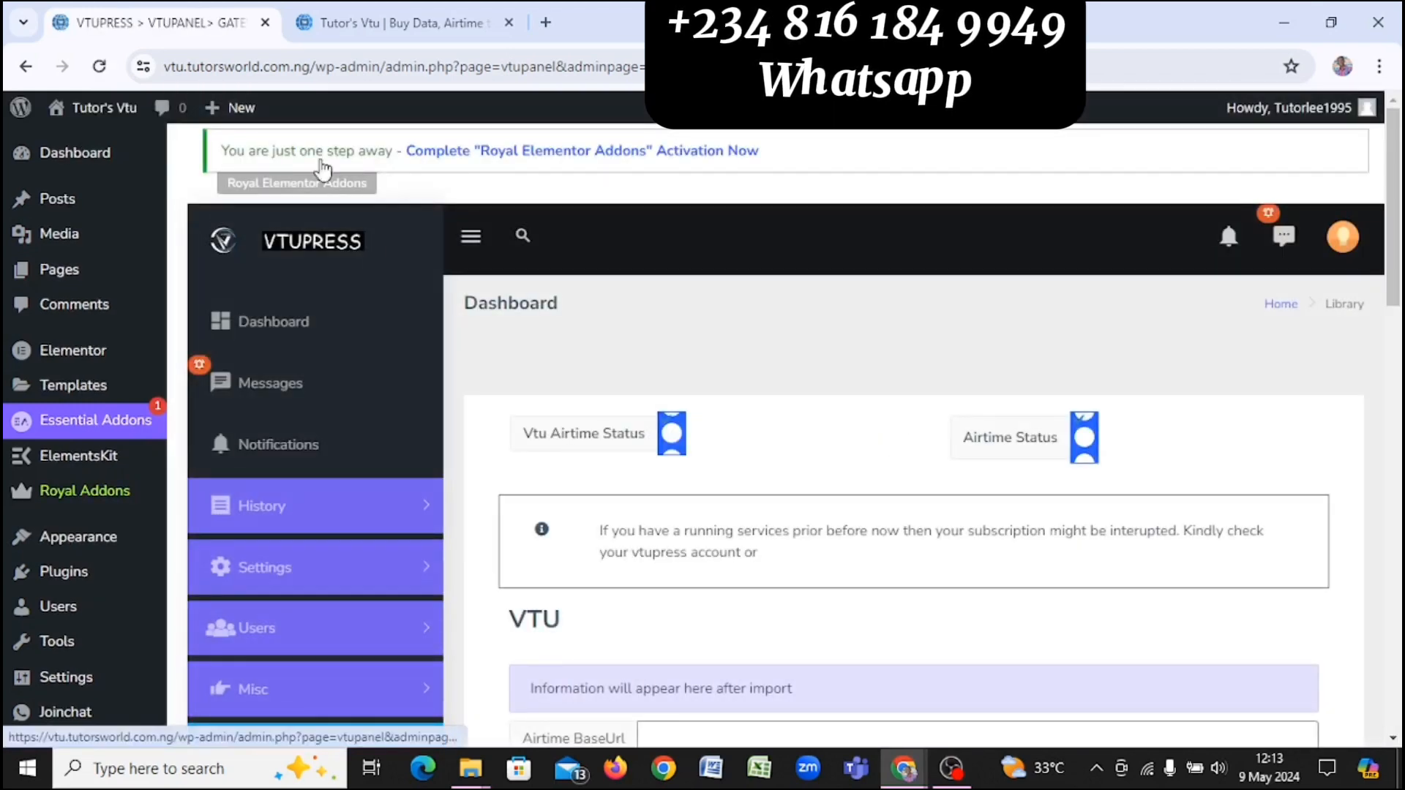
pyautogui.click(333, 18)
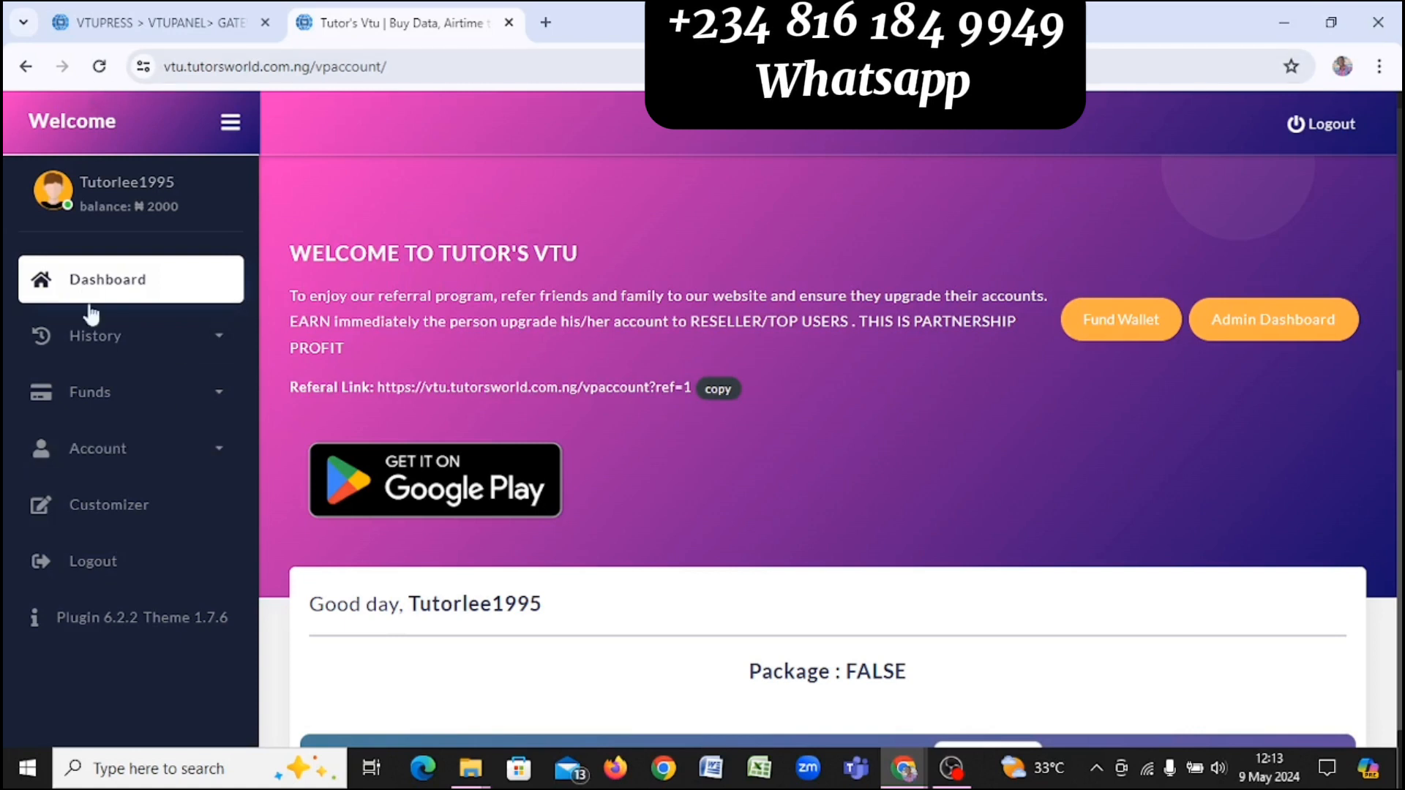
# Step: Reload the user dashboard so Buy Airtime appears, then return to the VTUPress admin panel
pyautogui.click(98, 67)
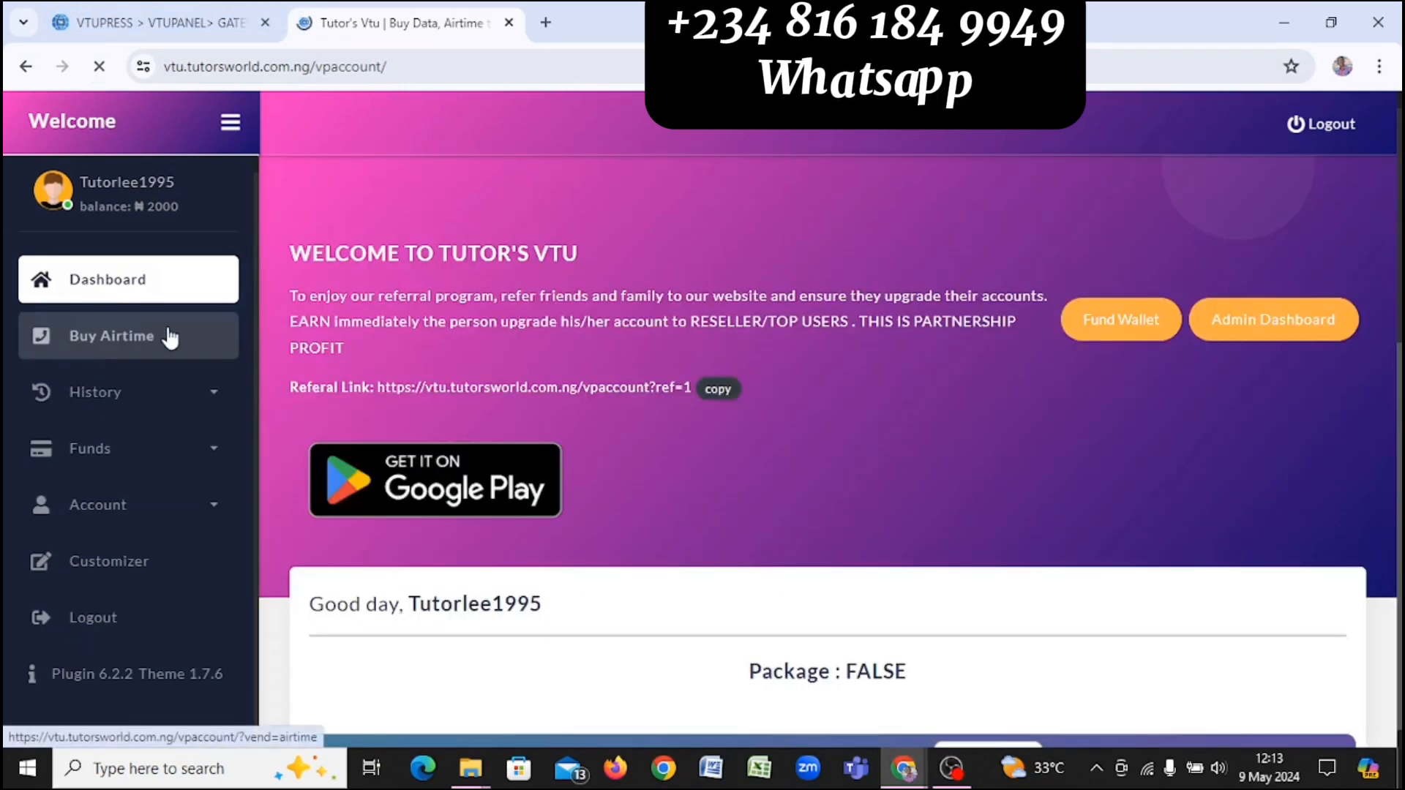
pyautogui.click(144, 10)
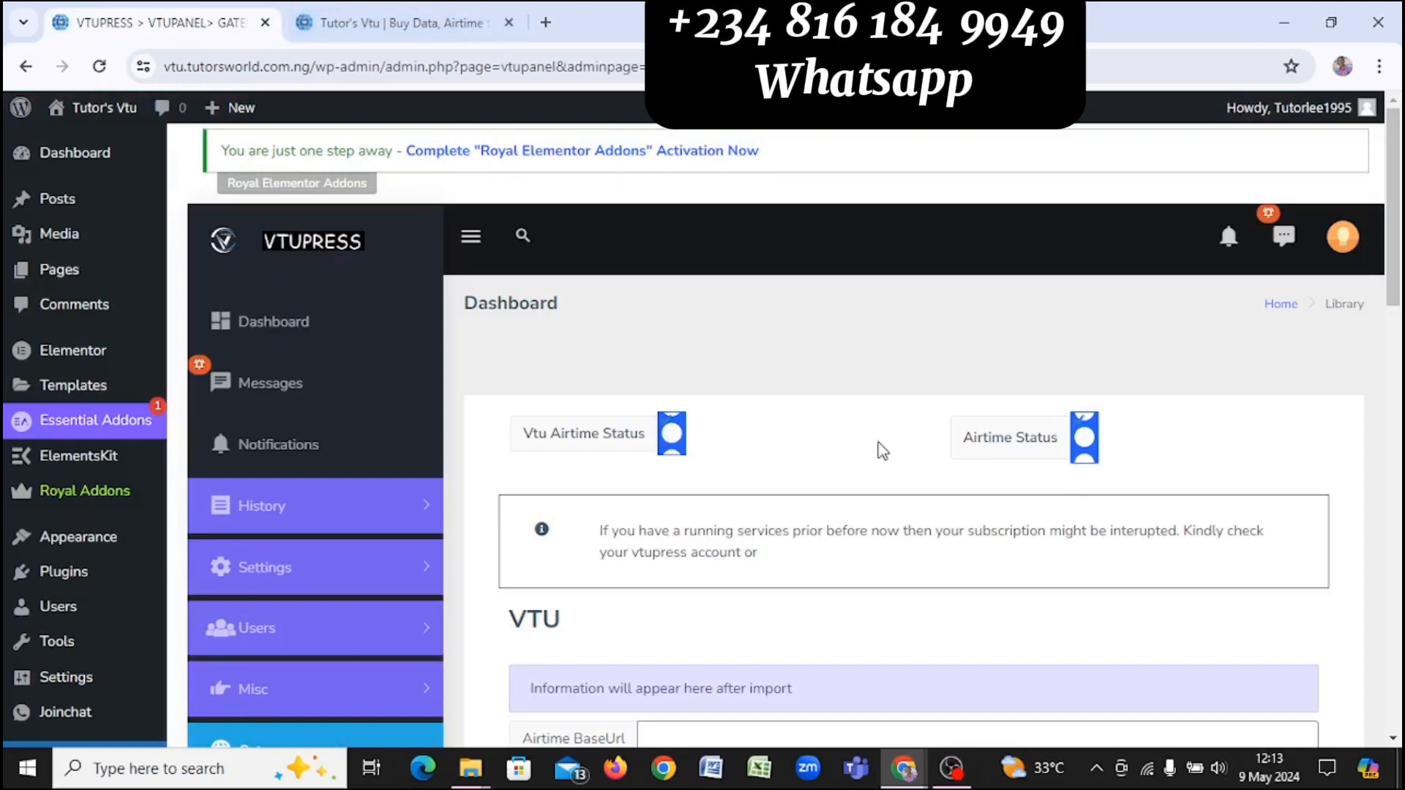
# Step: Open the Airtime importer under Gateway > Import Api in the VTUPress sidebar
pyautogui.scroll(-5, 881, 448)
pyautogui.scroll(-1, 883, 449)
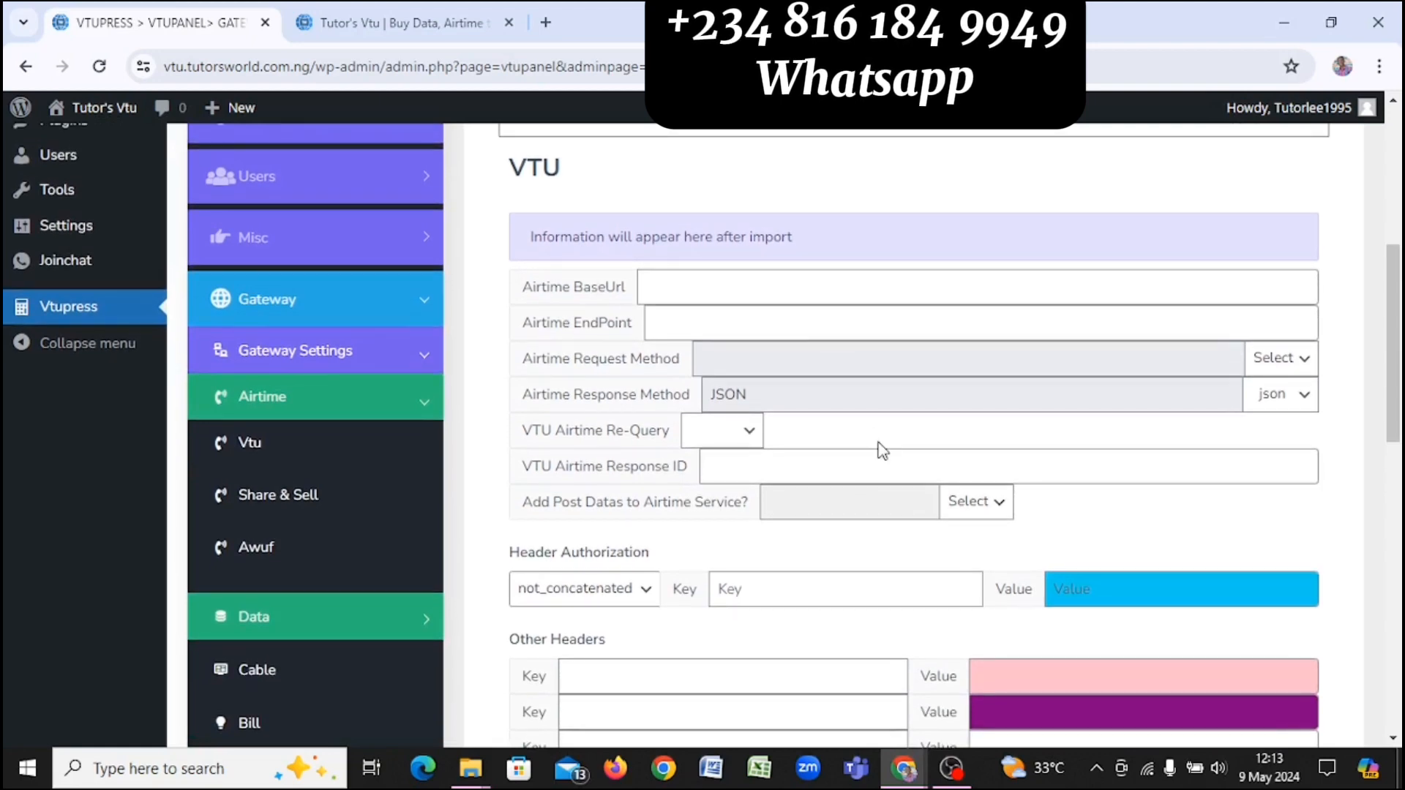
pyautogui.scroll(-1, 882, 451)
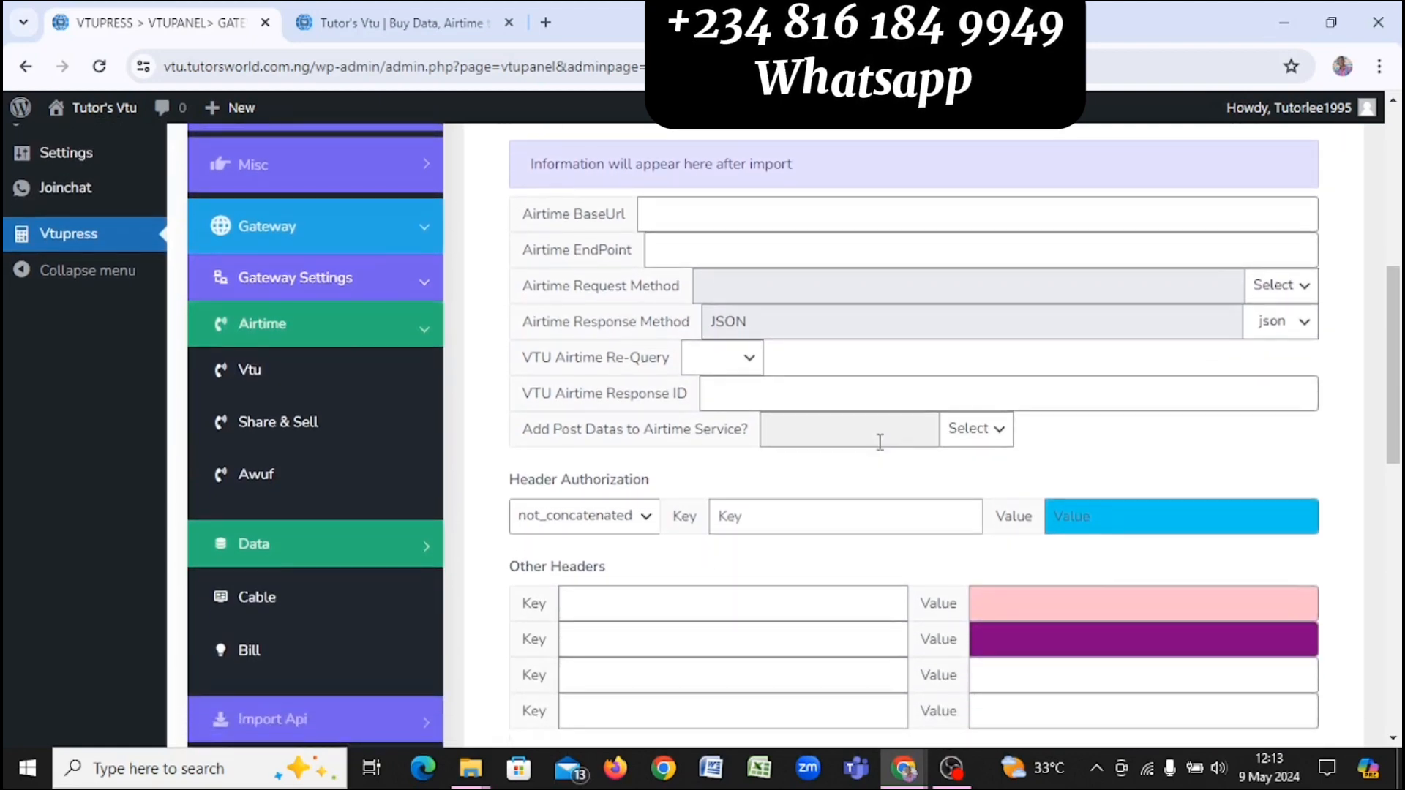
pyautogui.scroll(-3, 881, 441)
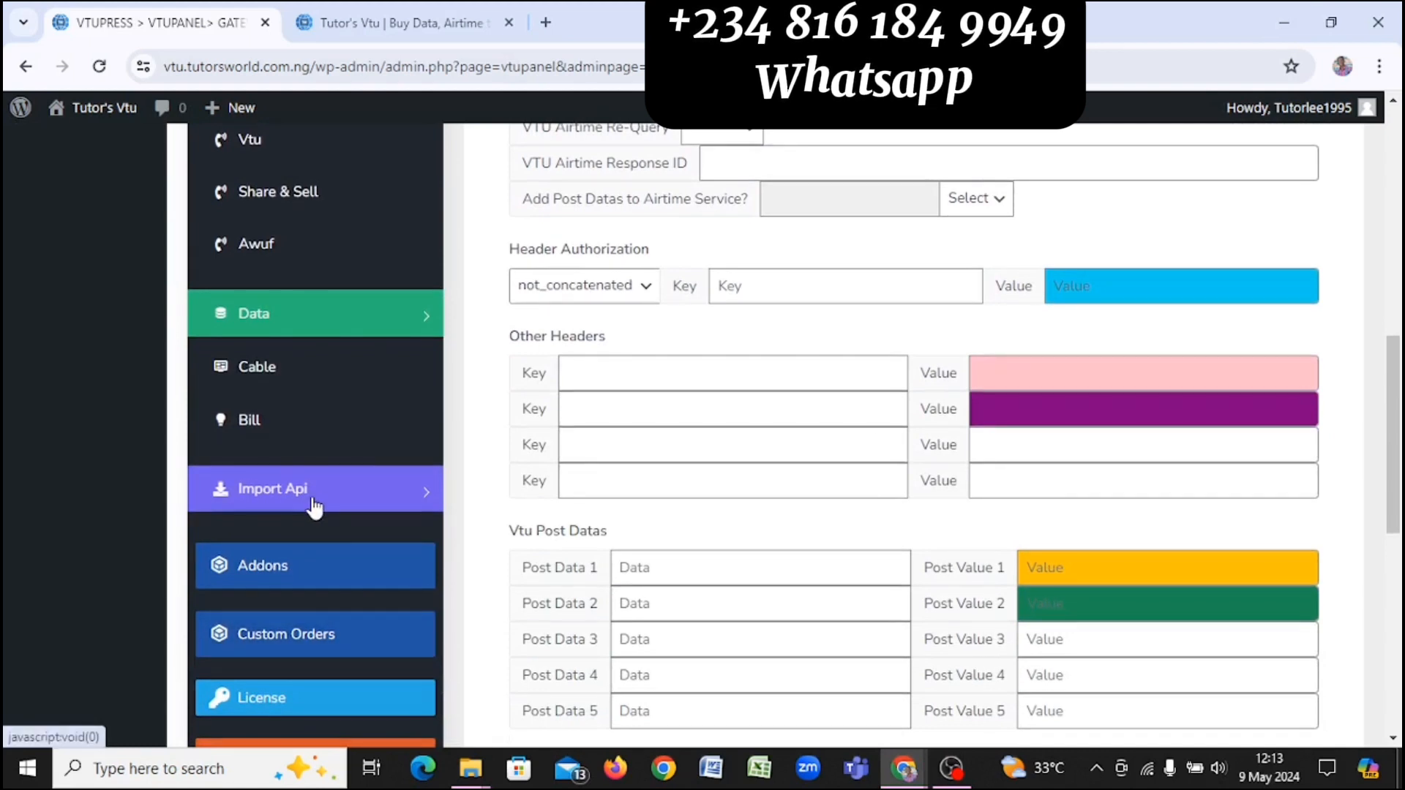
pyautogui.click(336, 494)
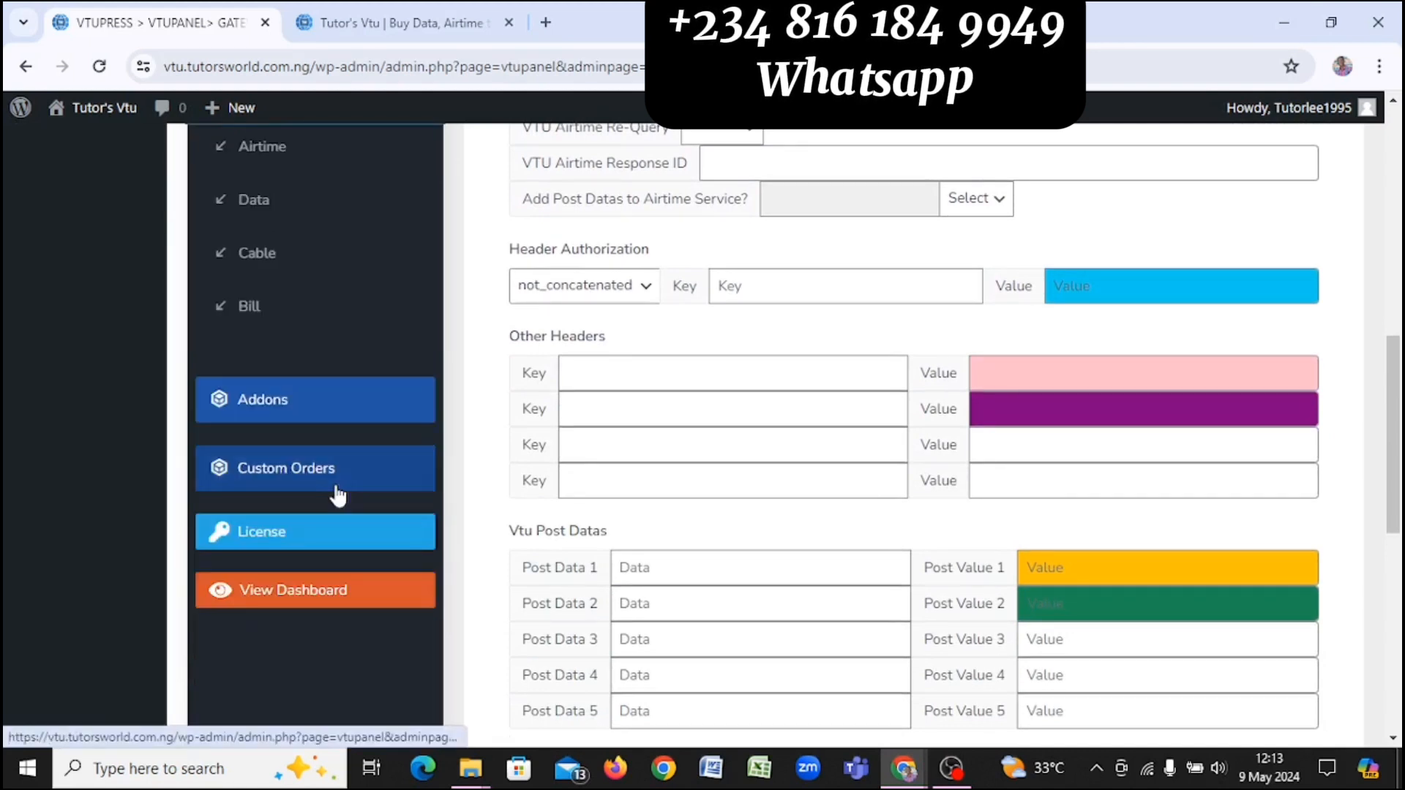
pyautogui.scroll(2, 341, 320)
pyautogui.scroll(3, 341, 320)
pyautogui.scroll(-1, 326, 307)
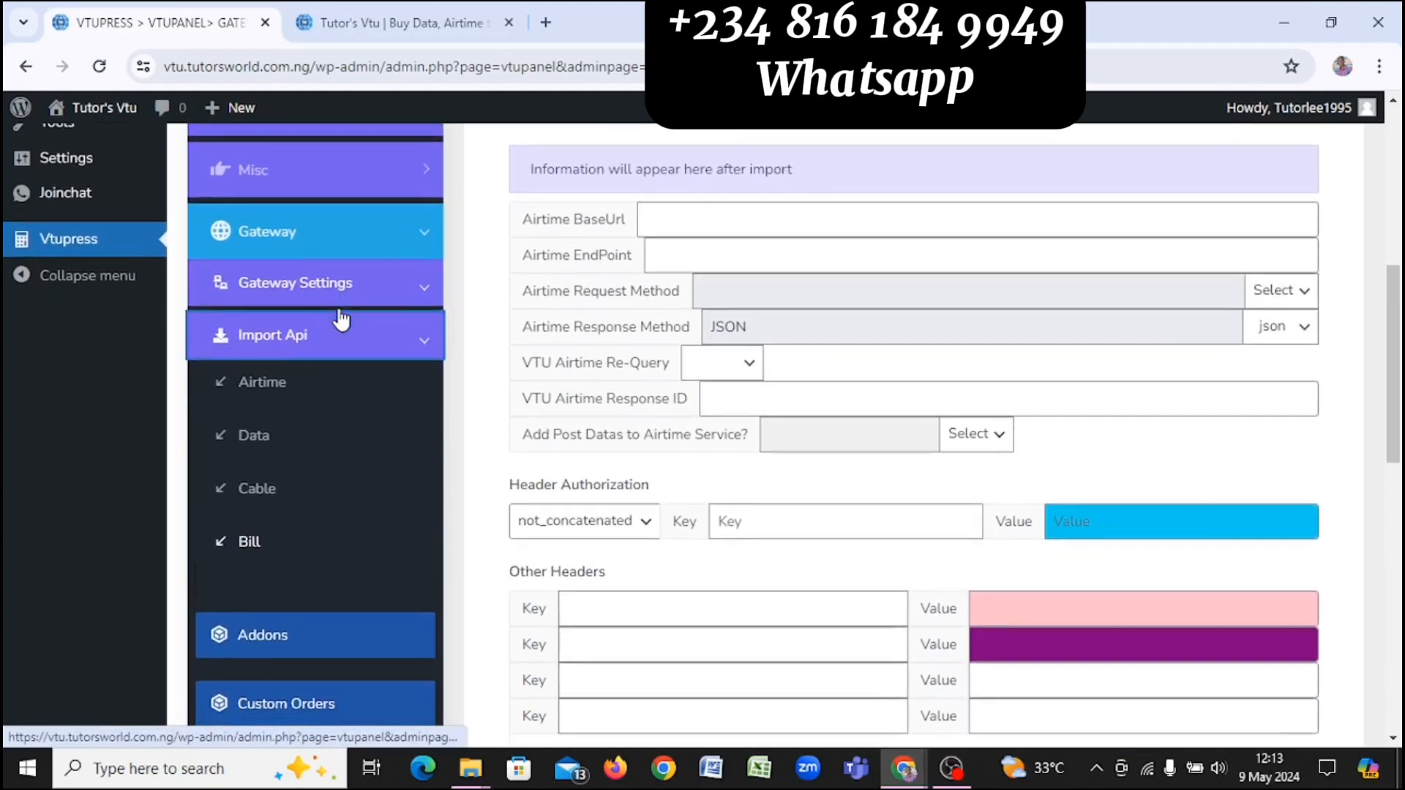
pyautogui.click(284, 385)
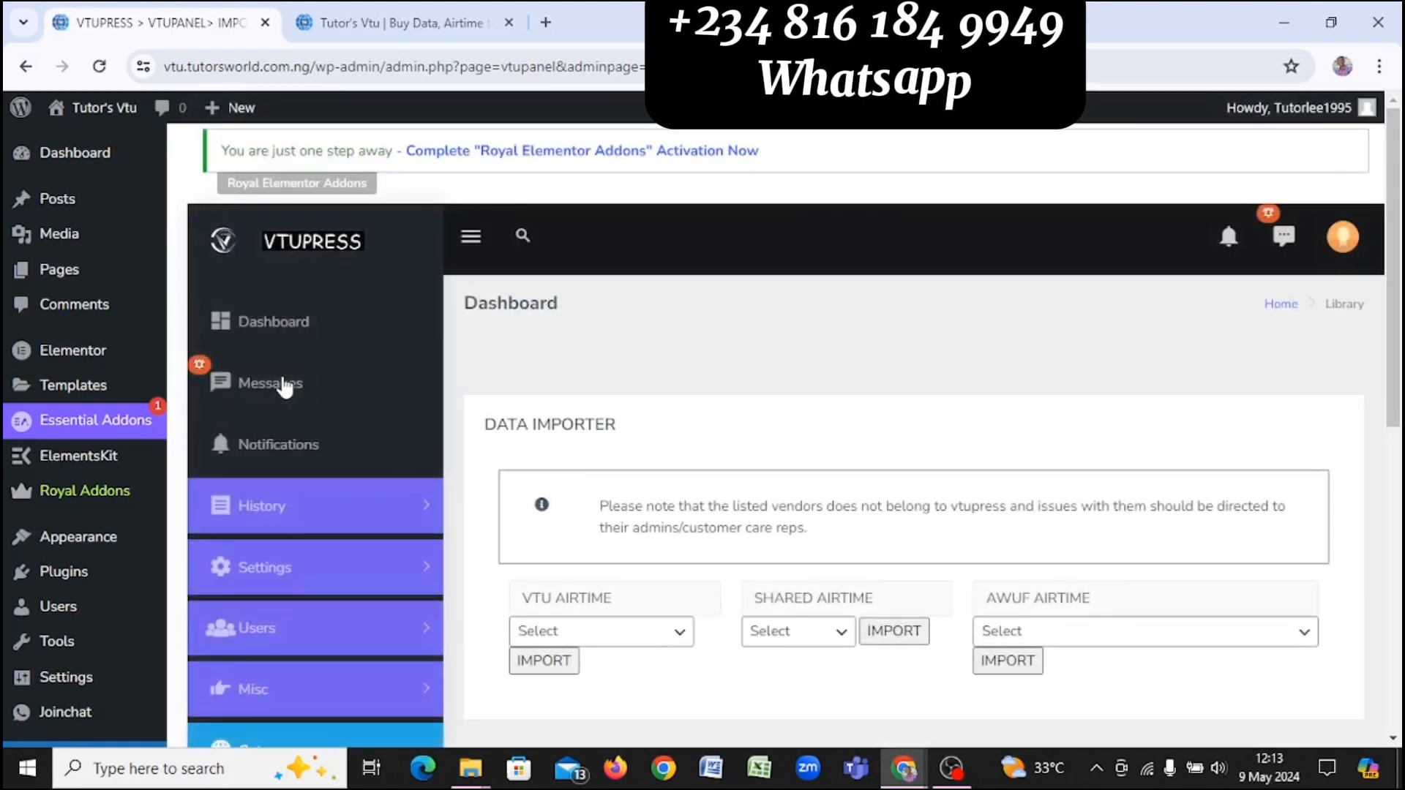
# Step: Open the VTU AIRTIME vendor dropdown and scroll from Demo Vtu and Ibrolinks through Zollaglobal
pyautogui.scroll(-4, 284, 388)
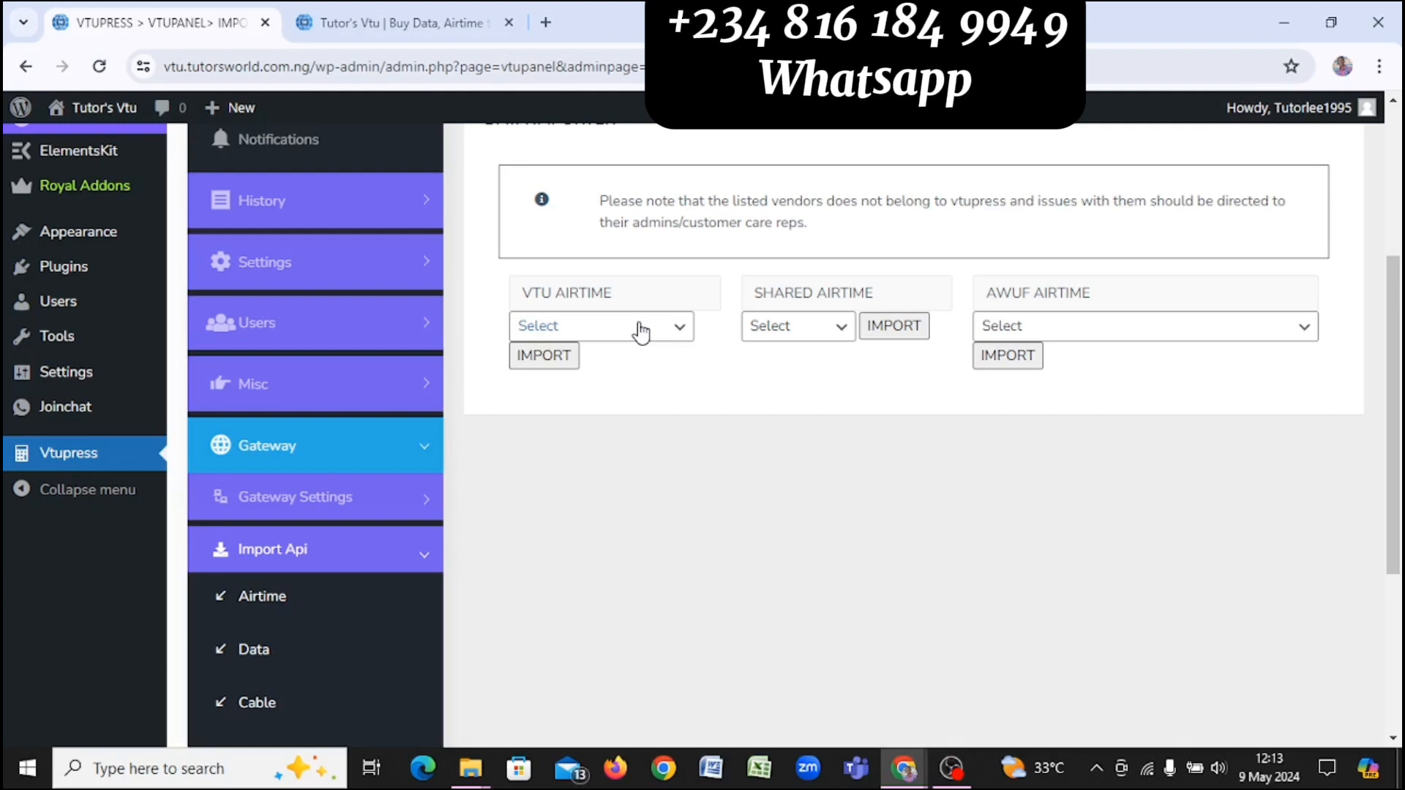
pyautogui.click(641, 333)
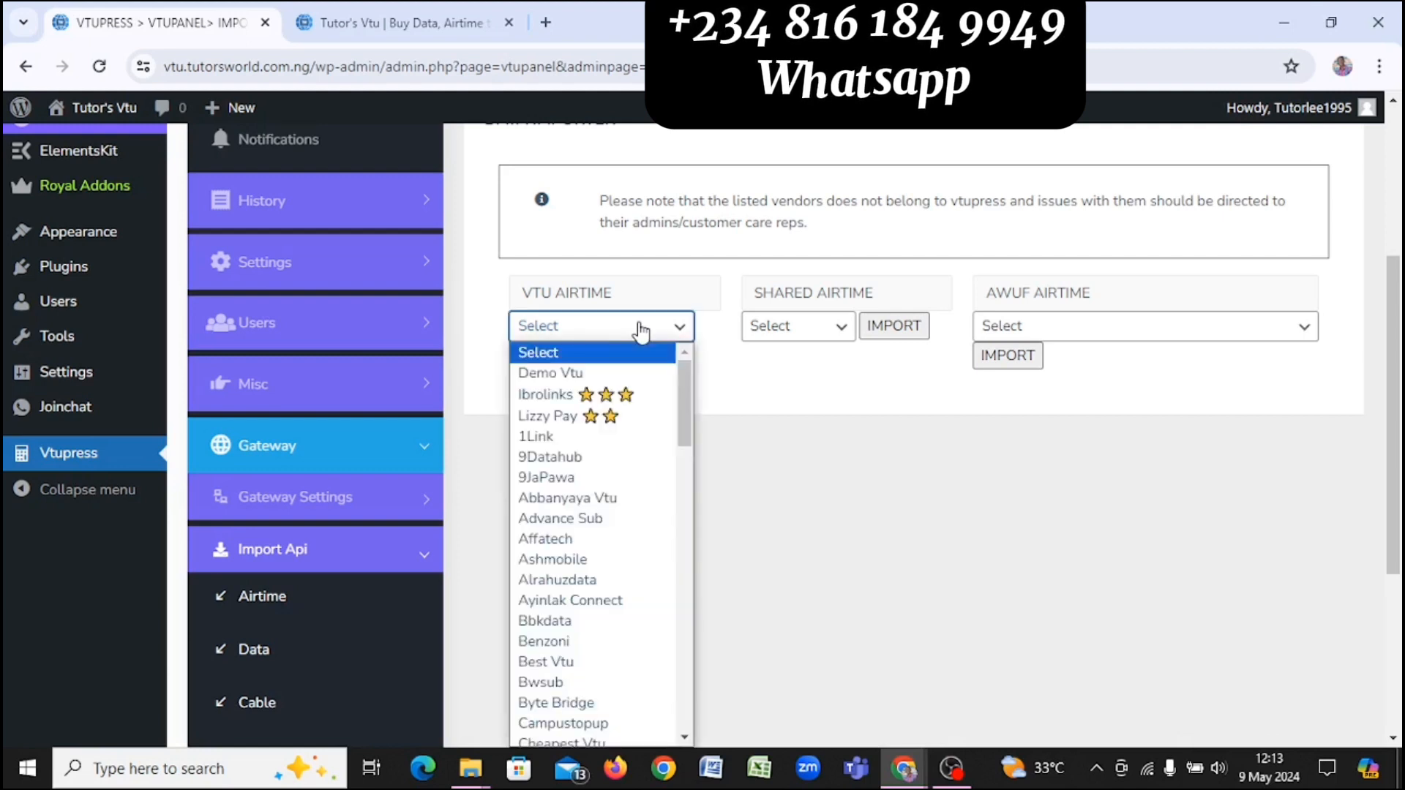
pyautogui.scroll(-10, 618, 483)
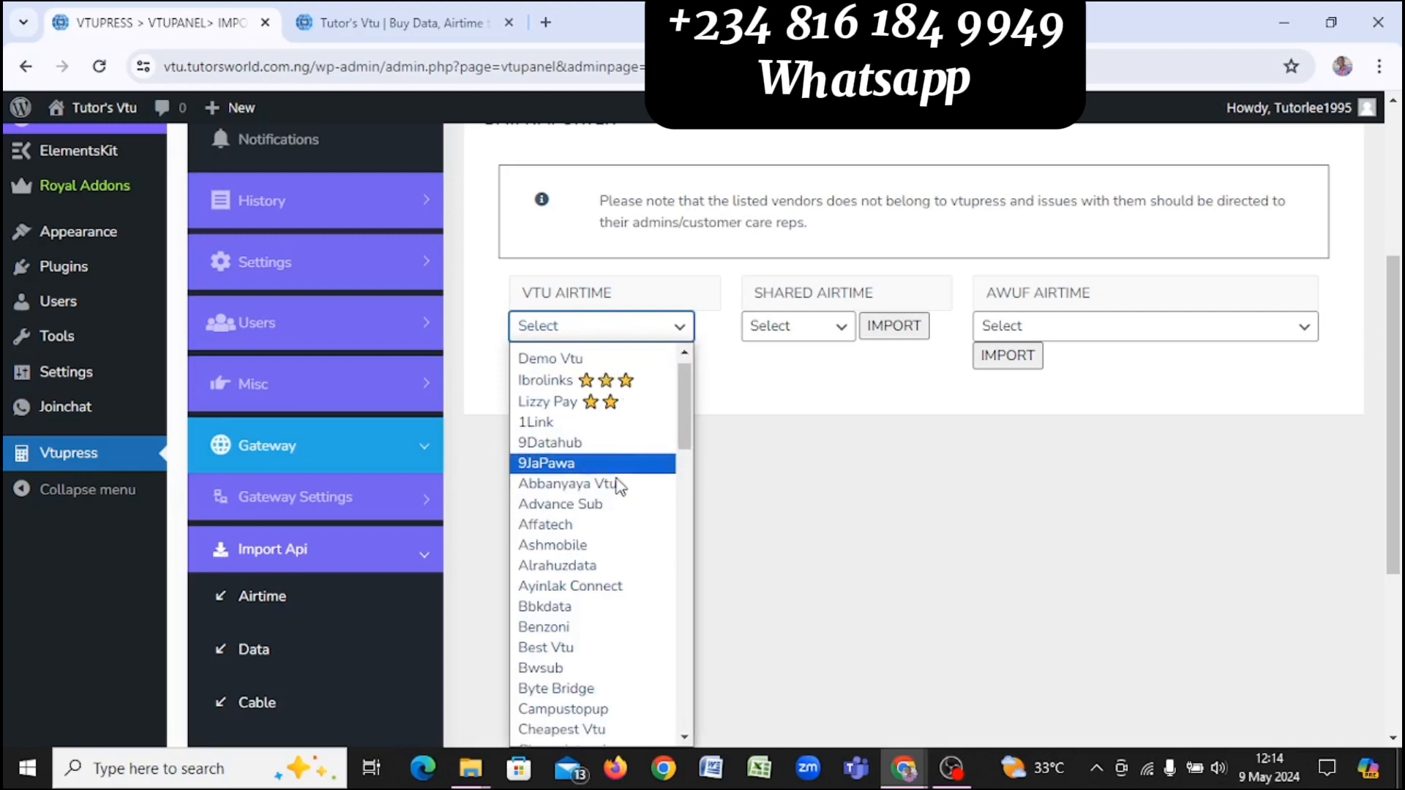
pyautogui.scroll(-8, 620, 486)
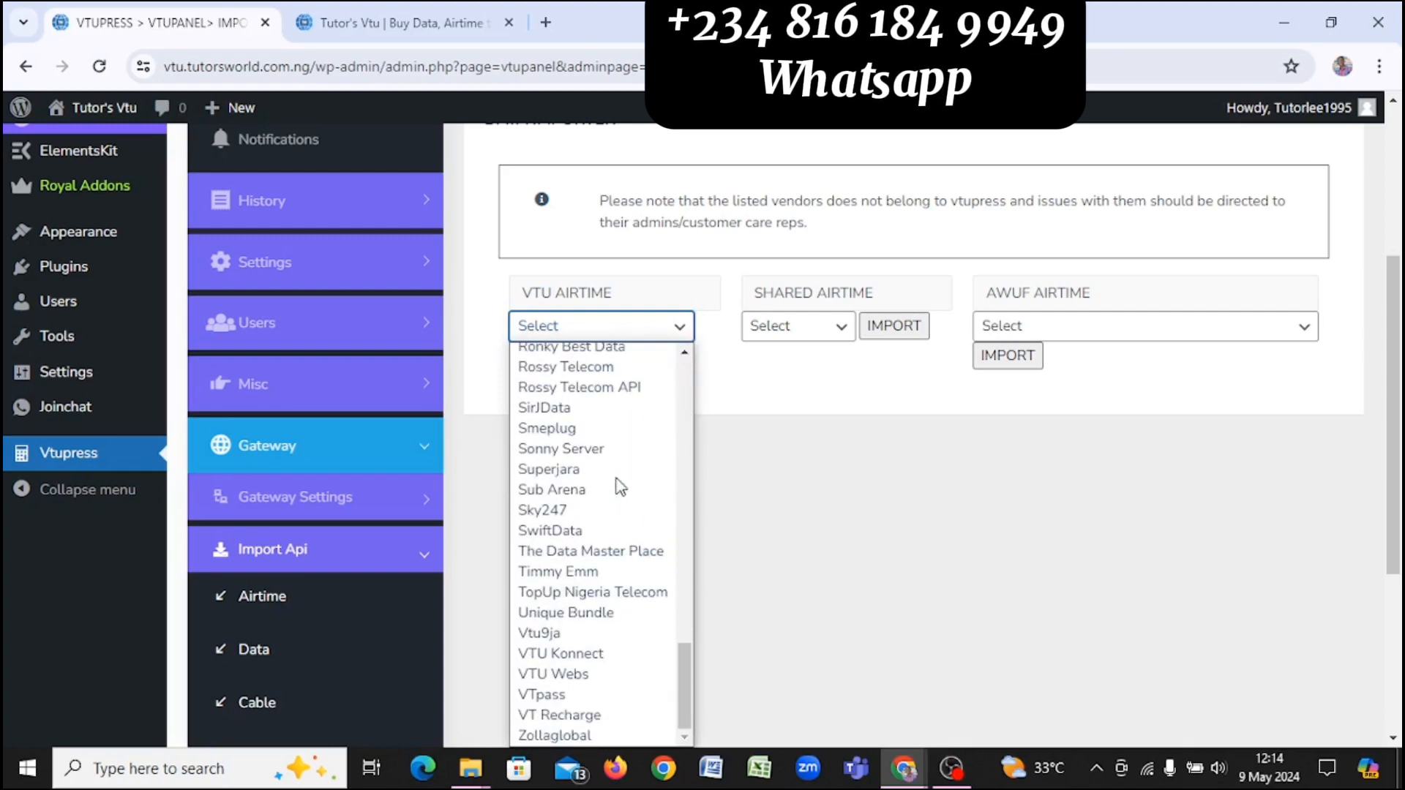
pyautogui.scroll(18, 620, 487)
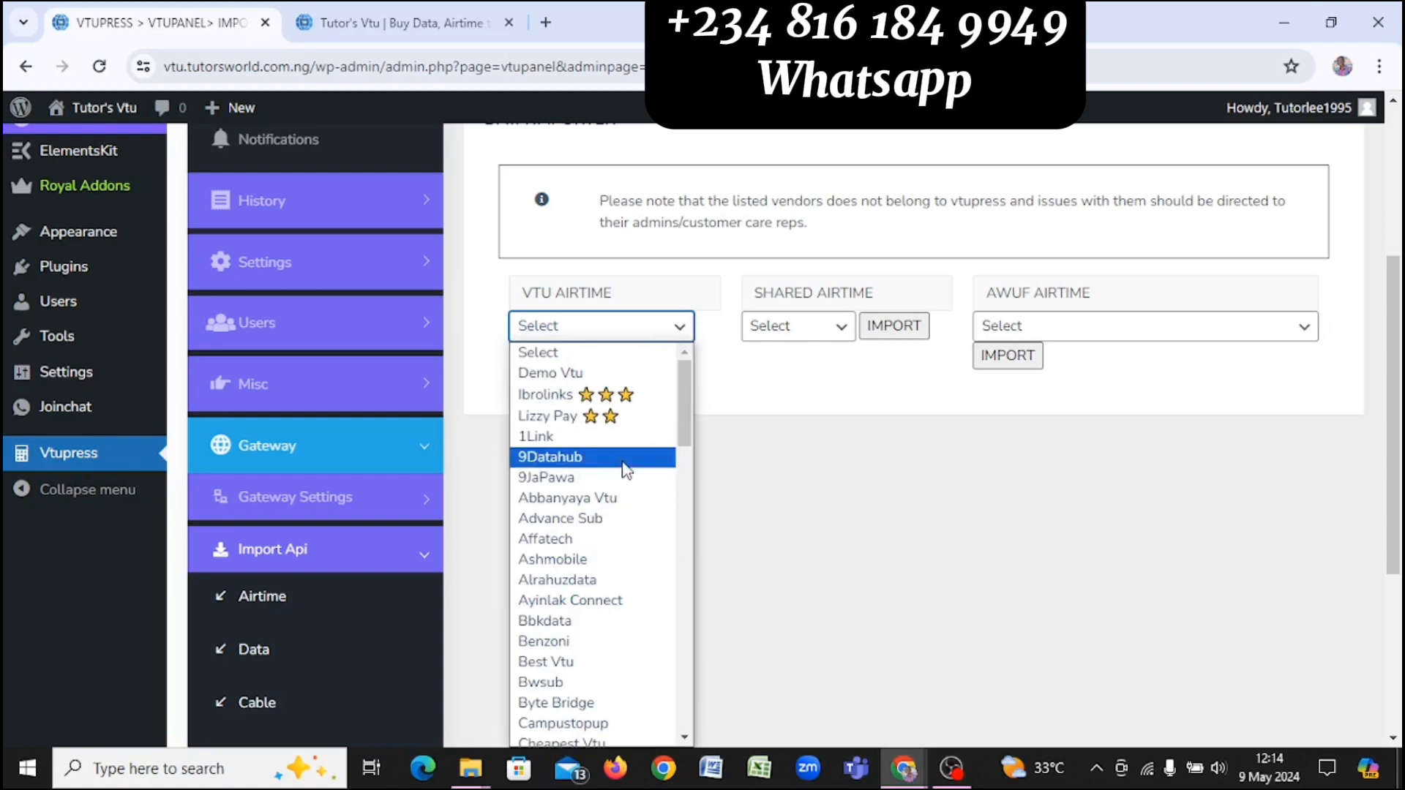
pyautogui.scroll(-18, 621, 419)
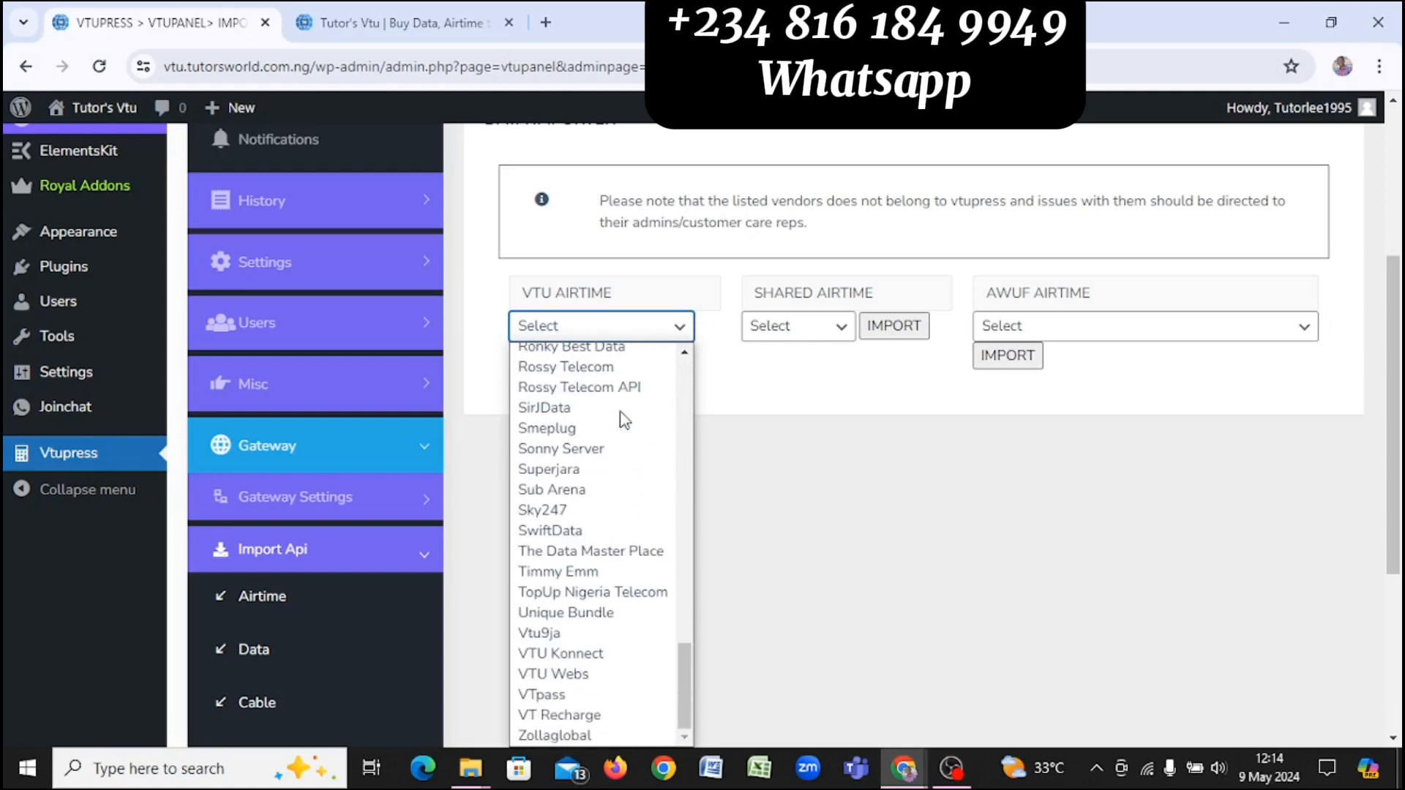
pyautogui.scroll(3, 624, 420)
pyautogui.scroll(12, 624, 420)
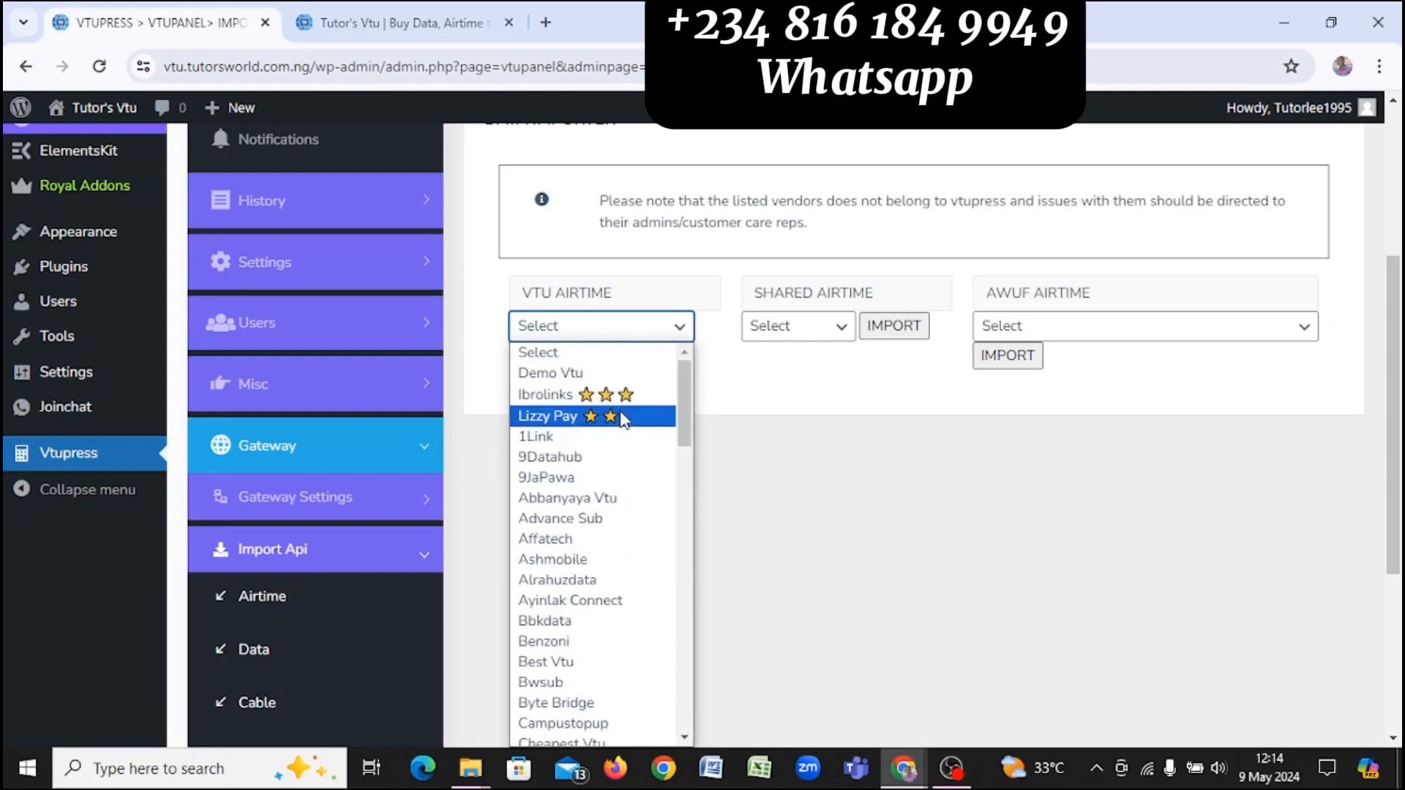
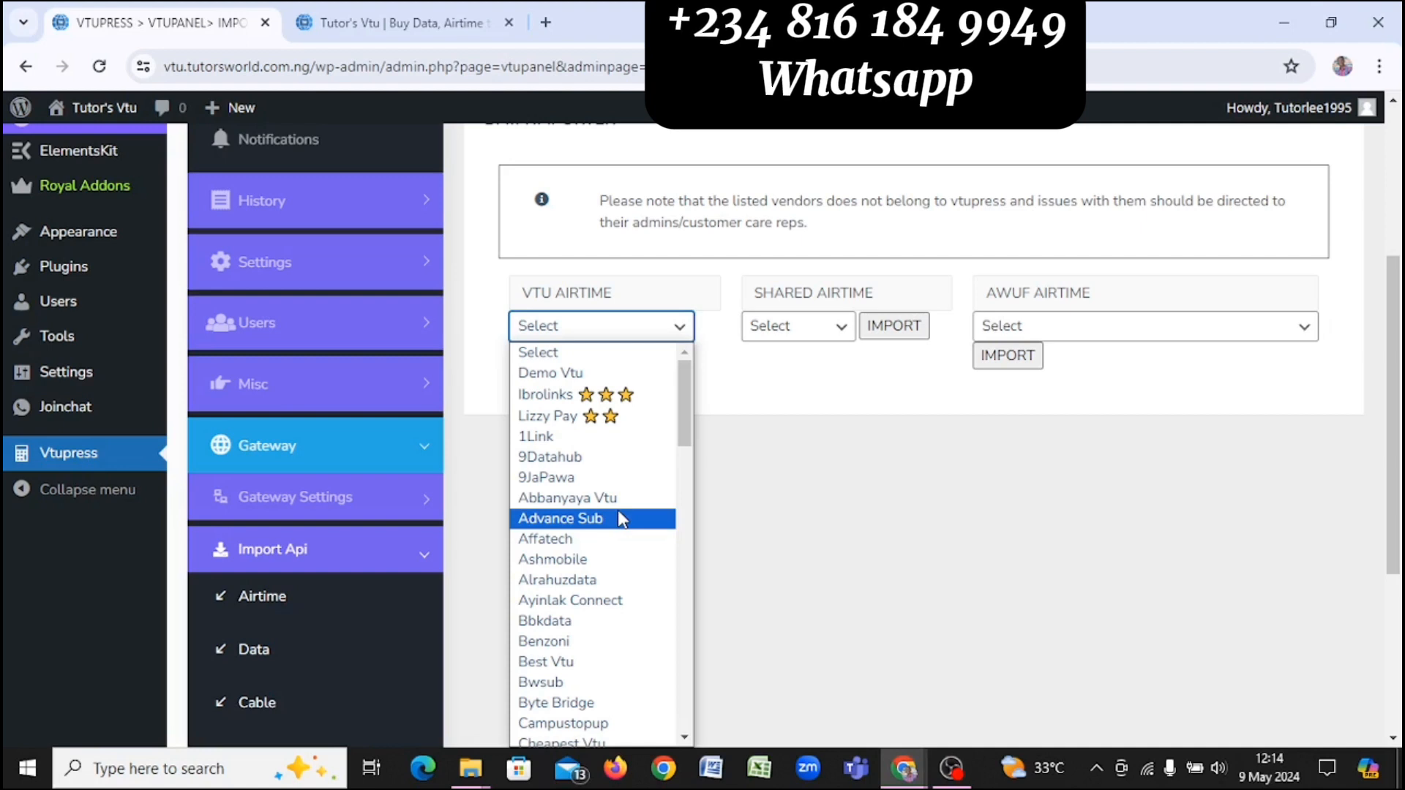
# Step: Choose Olanet as the VTU AIRTIME vendor, import its plans, and acknowledge the Imported dialog
pyautogui.click(630, 329)
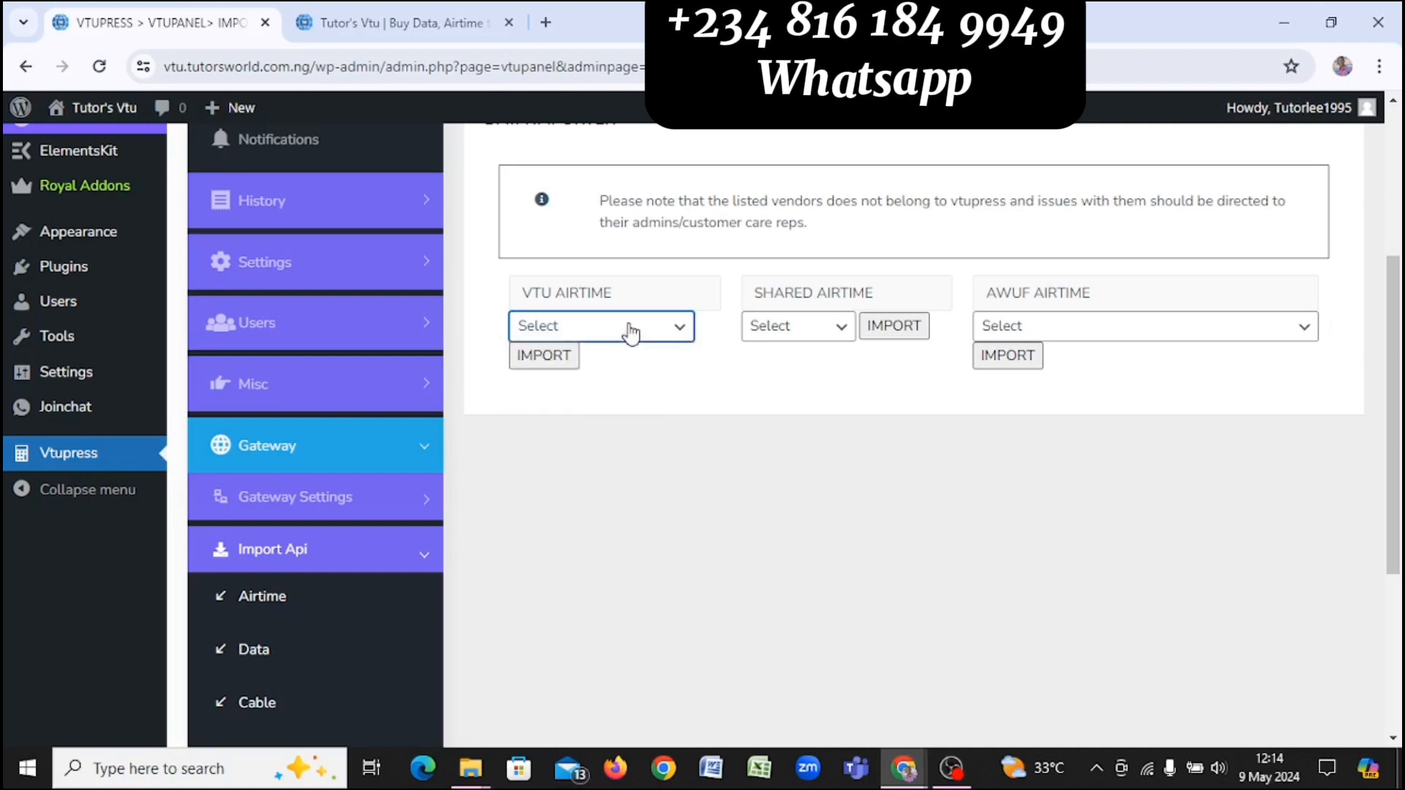
pyautogui.click(630, 333)
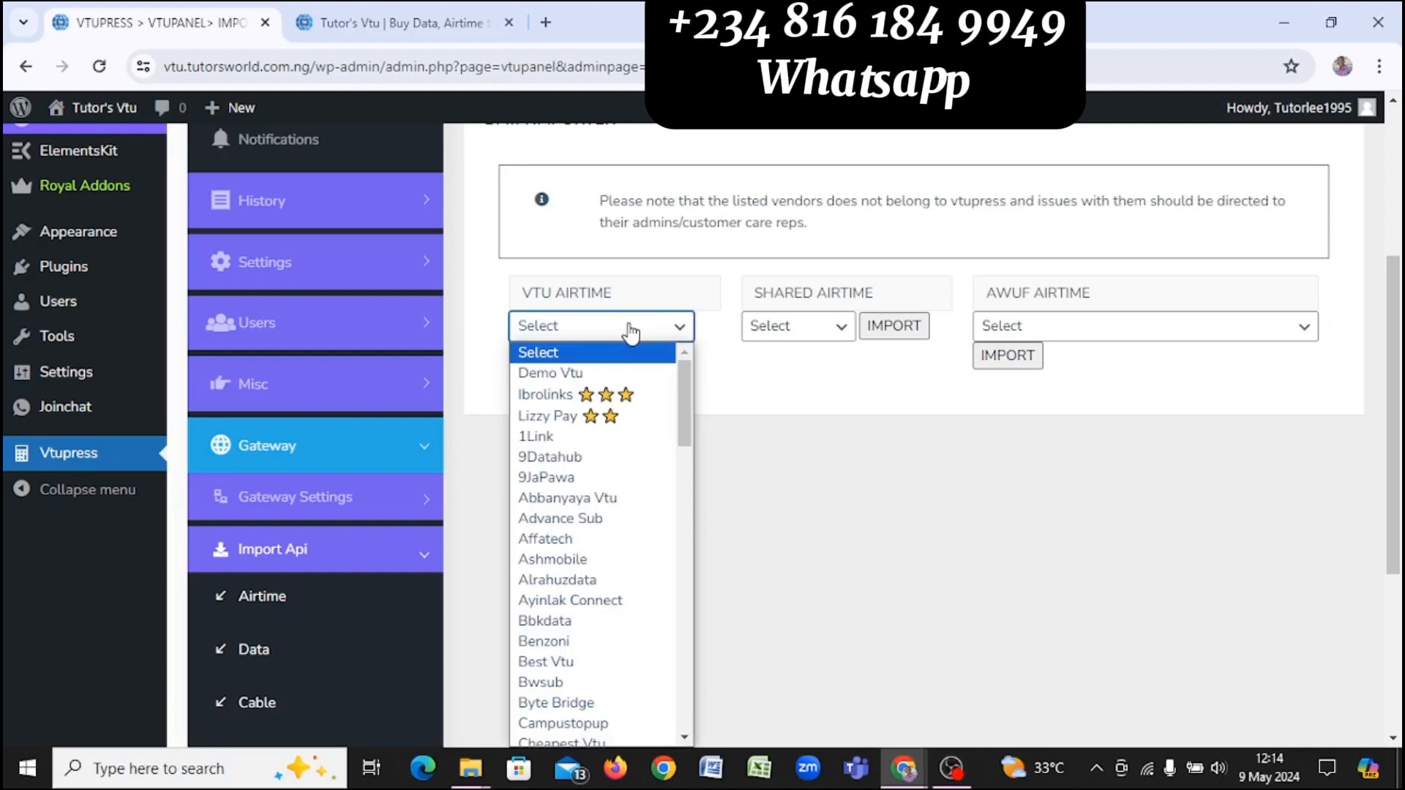
pyautogui.write('ol')
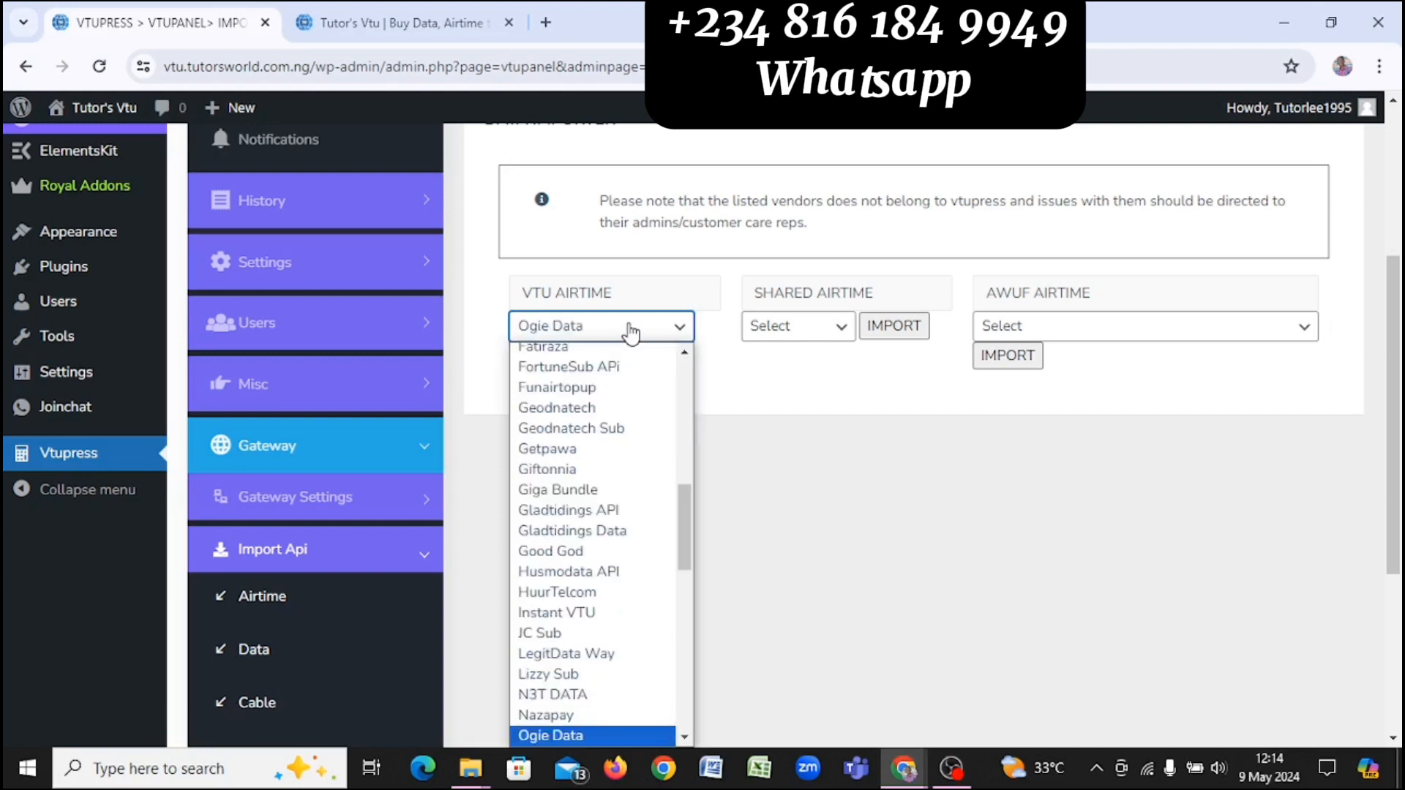
pyautogui.press('Return')
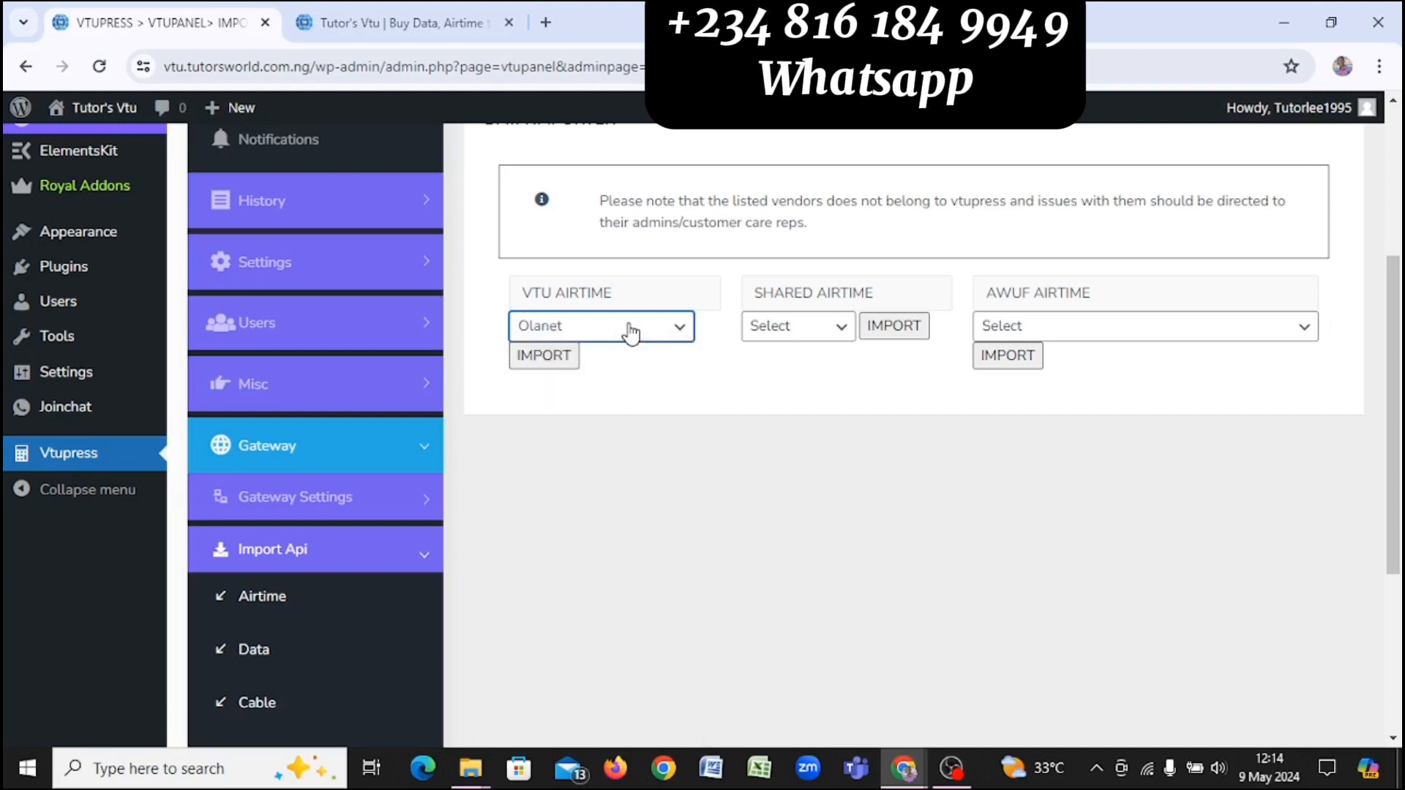
pyautogui.click(560, 359)
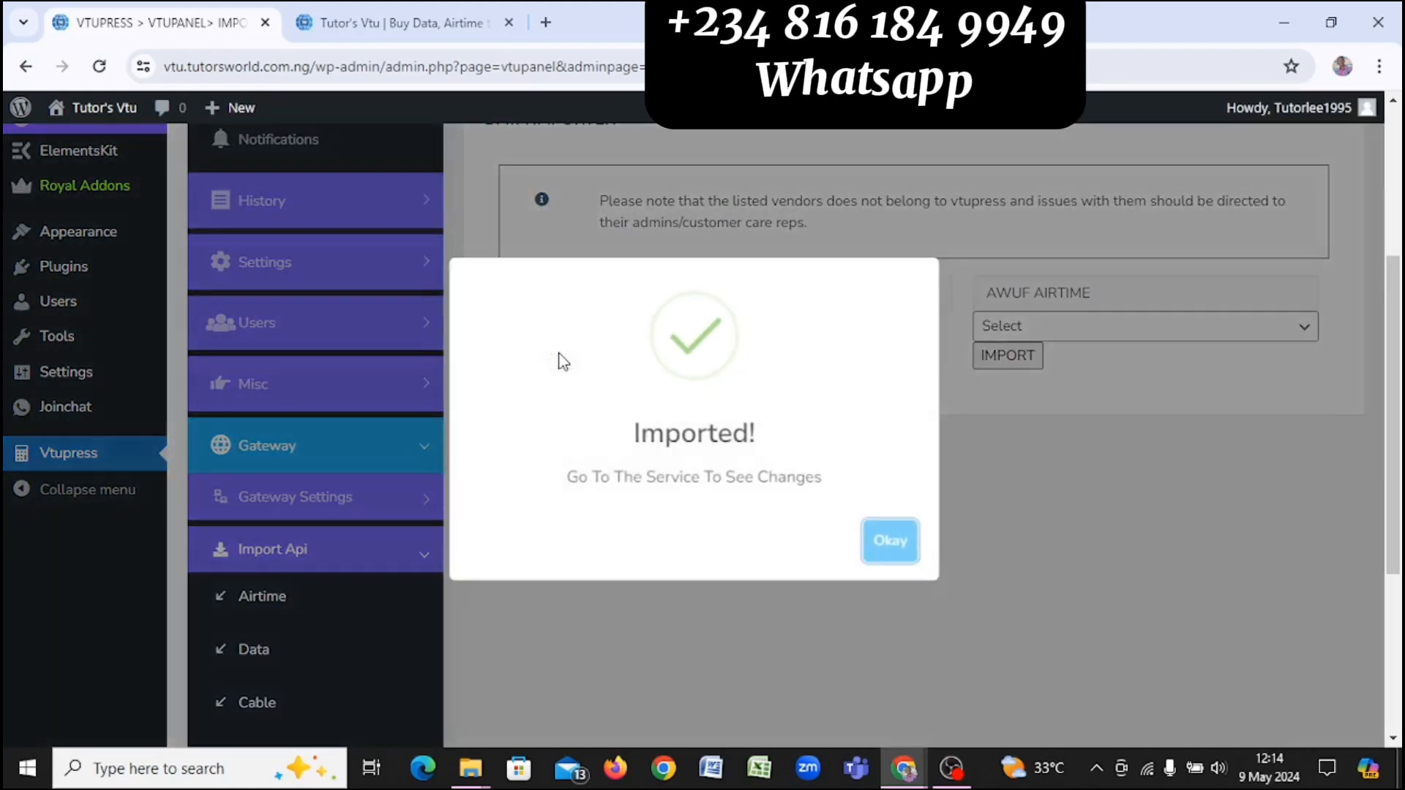
pyautogui.press('Return')
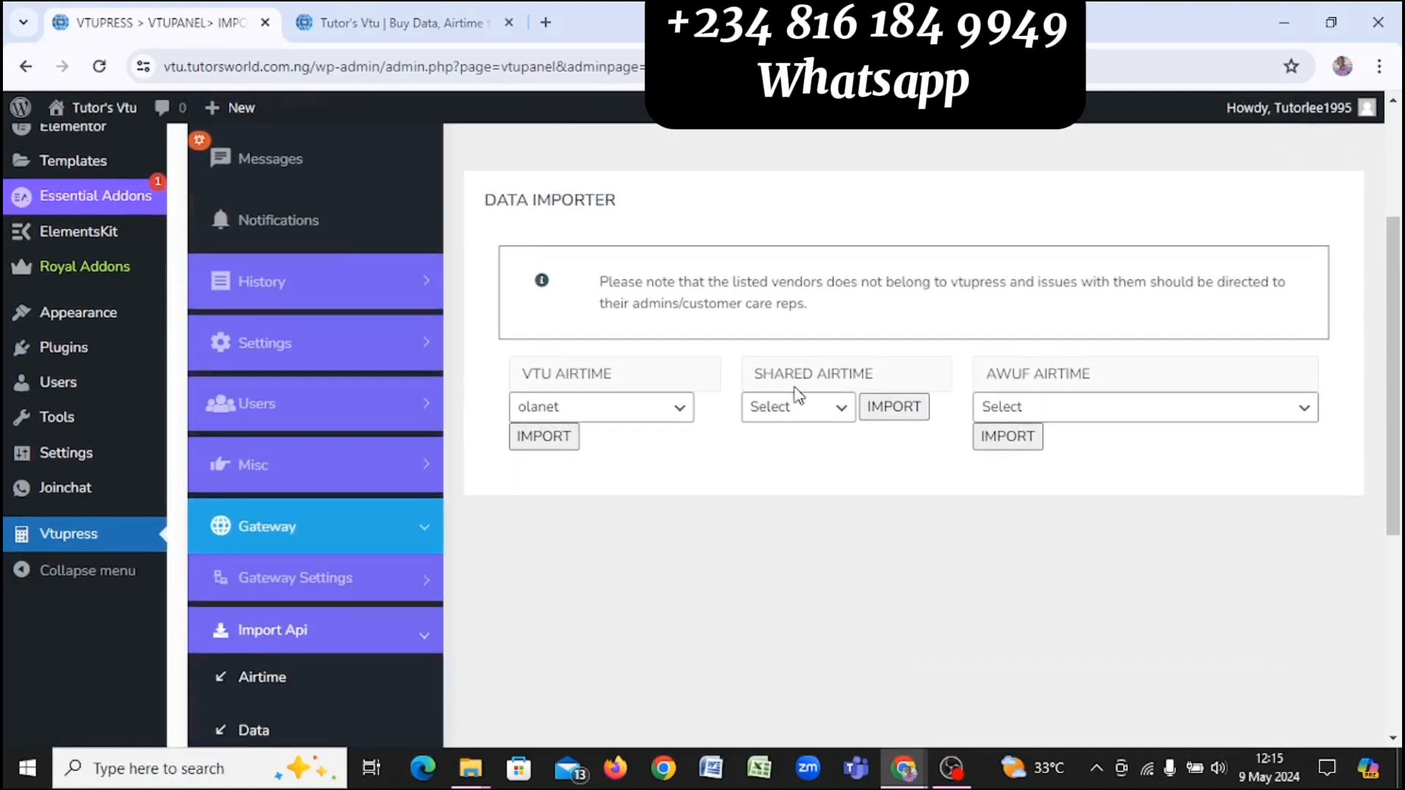
pyautogui.click(819, 408)
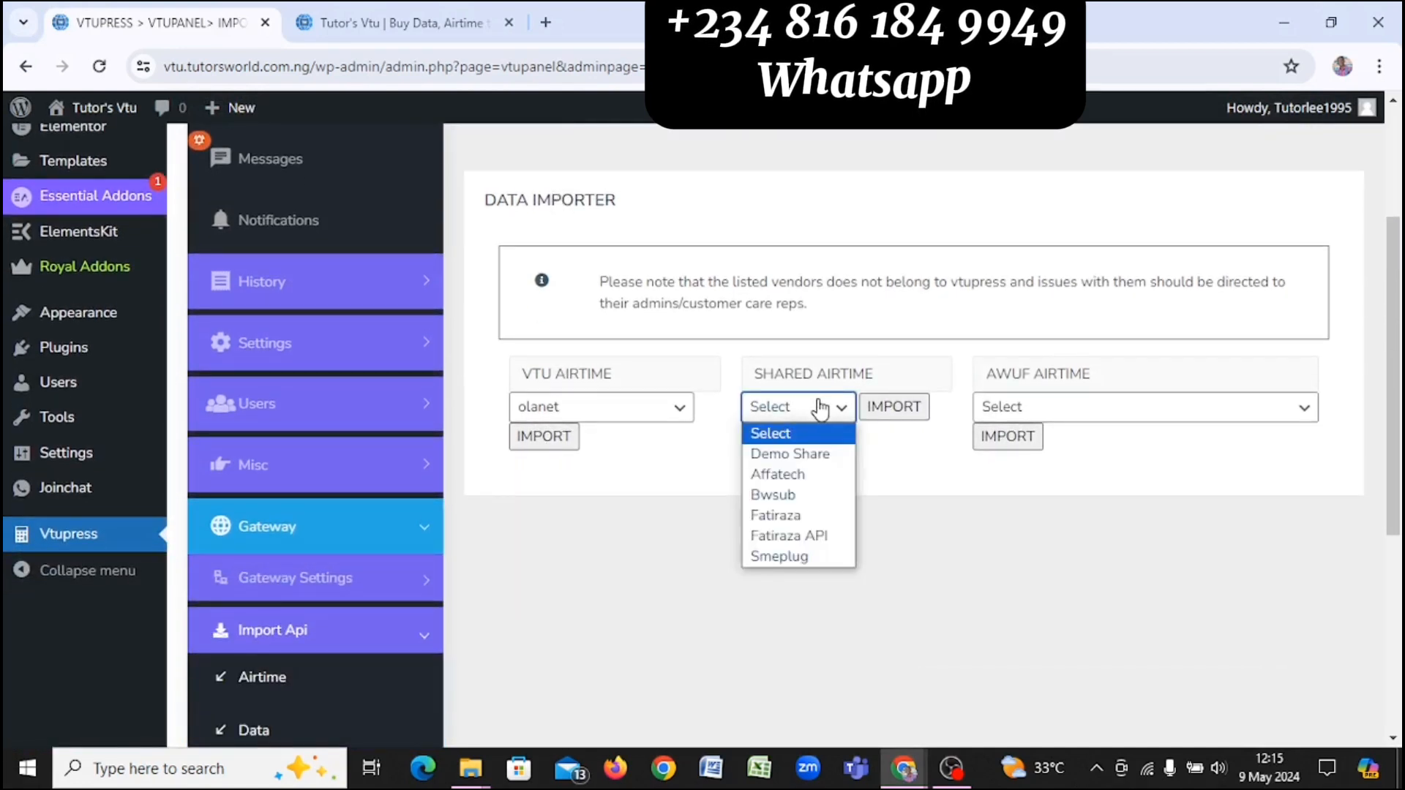
pyautogui.click(915, 487)
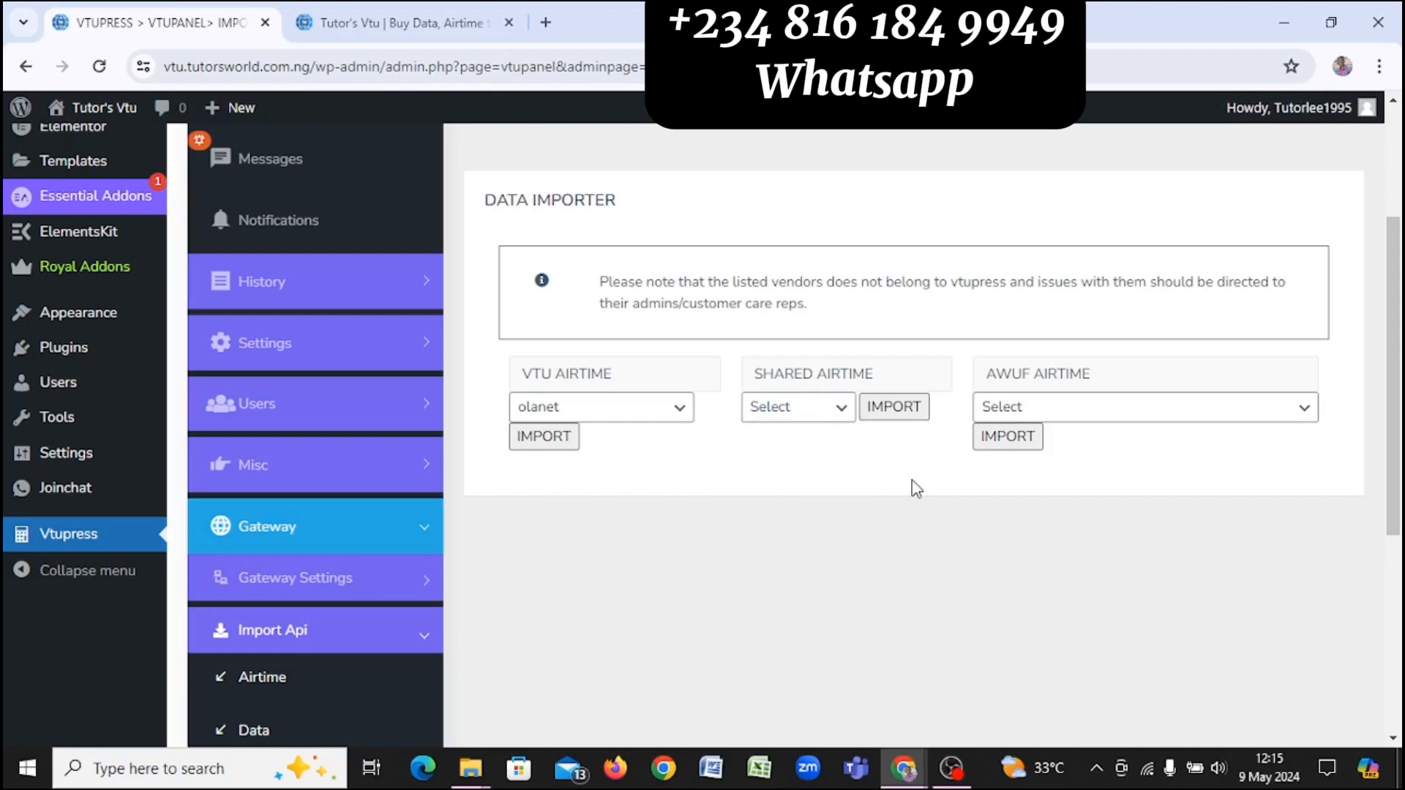
pyautogui.click(827, 411)
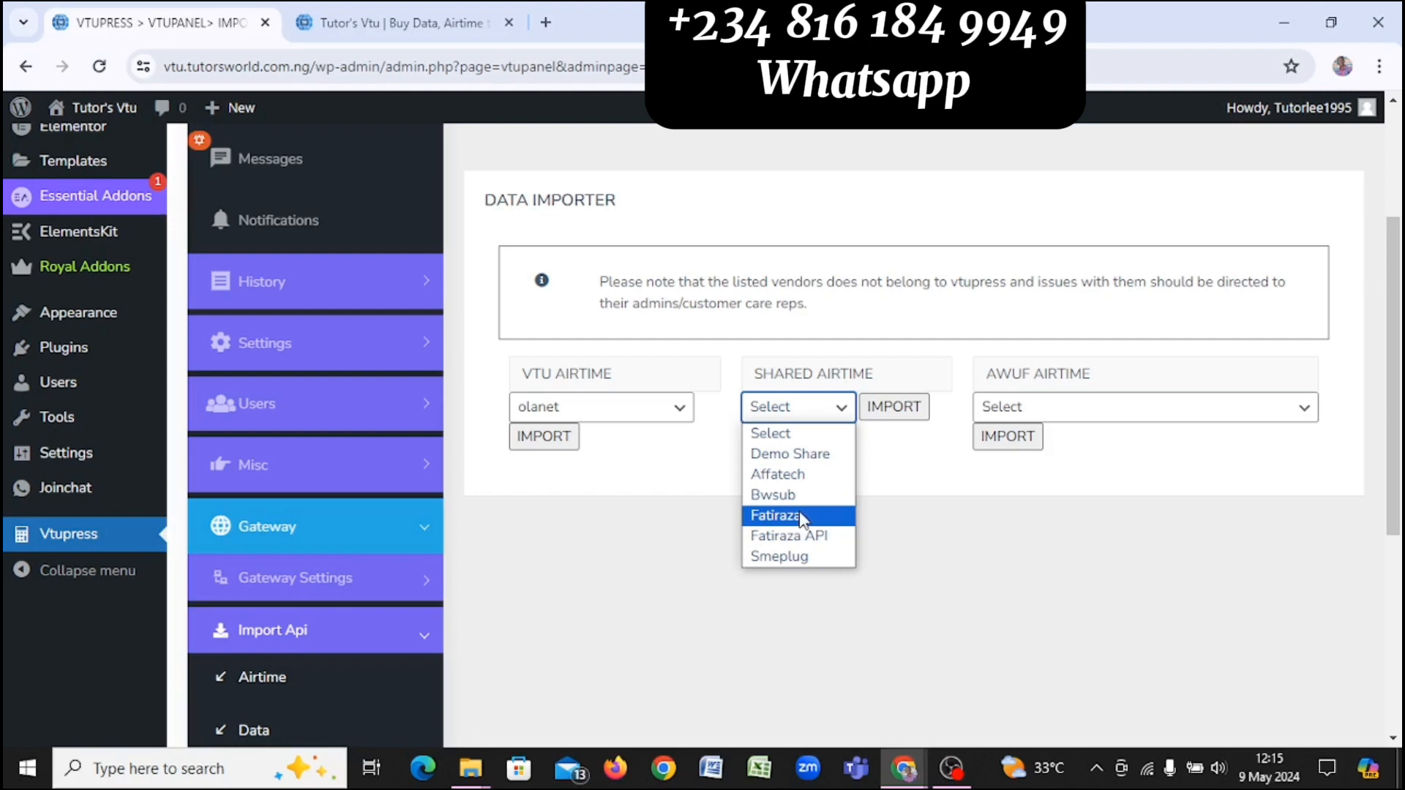
pyautogui.click(1065, 408)
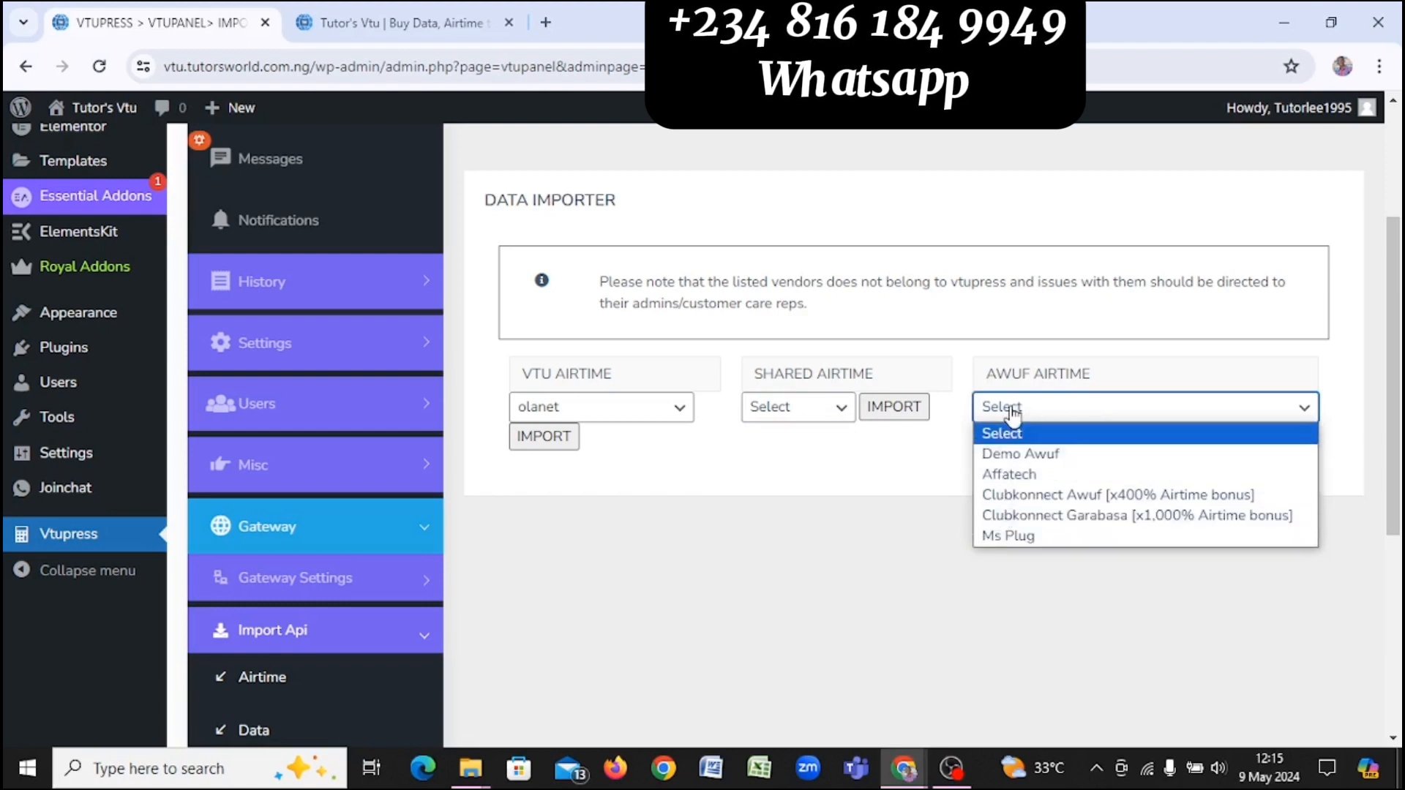
pyautogui.click(736, 509)
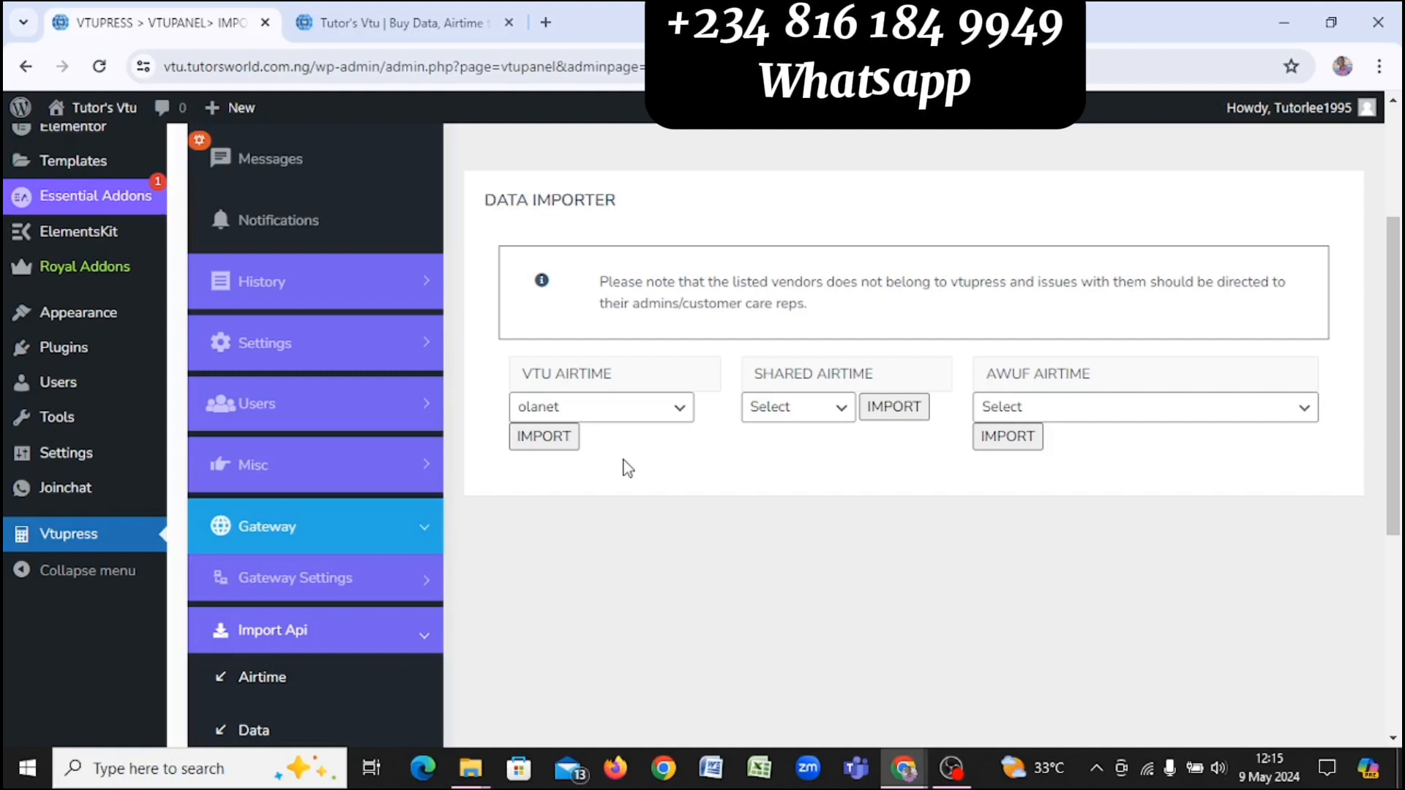
pyautogui.scroll(-3, 427, 520)
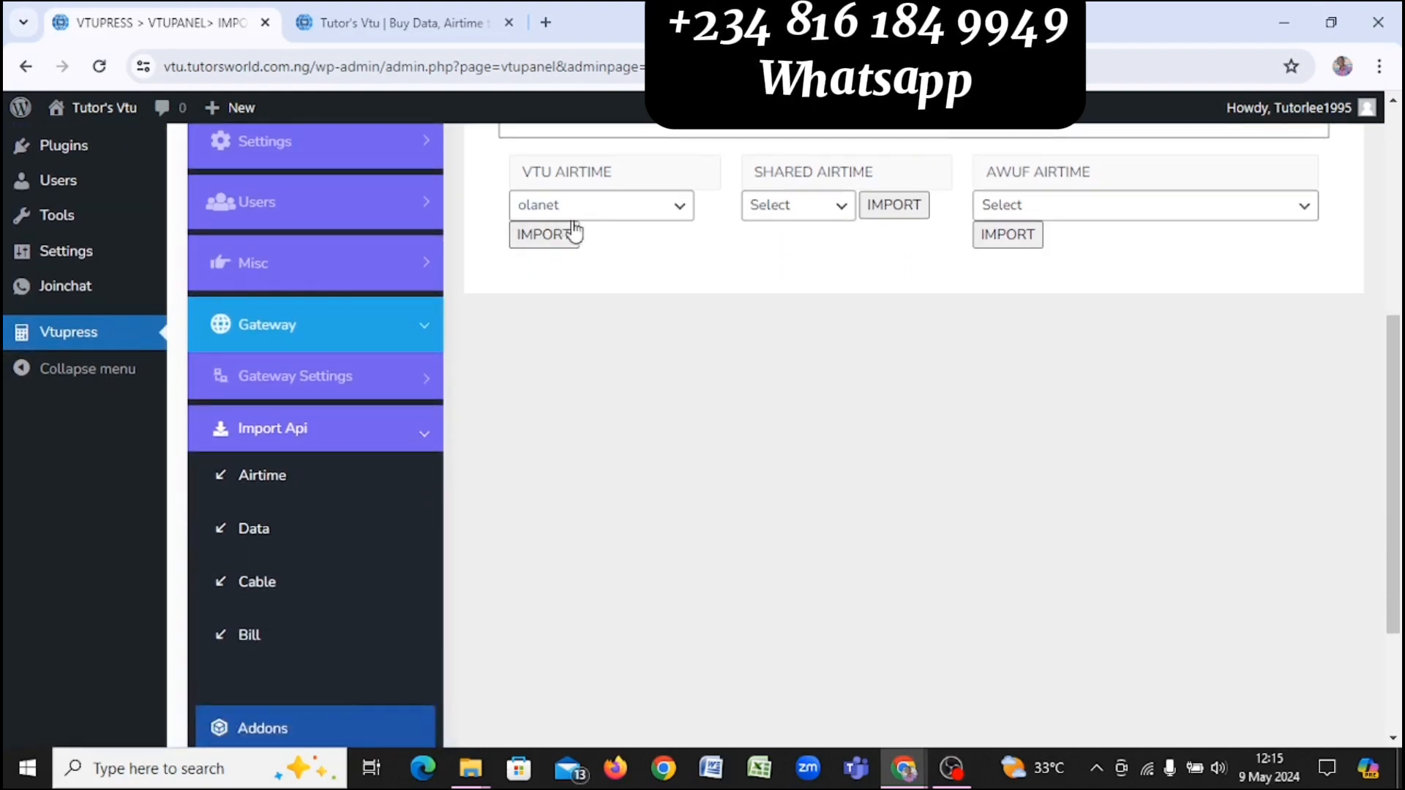
# Step: In the Data importer, select Olanet for SME DATA, import, and dismiss the confirmation
pyautogui.click(311, 540)
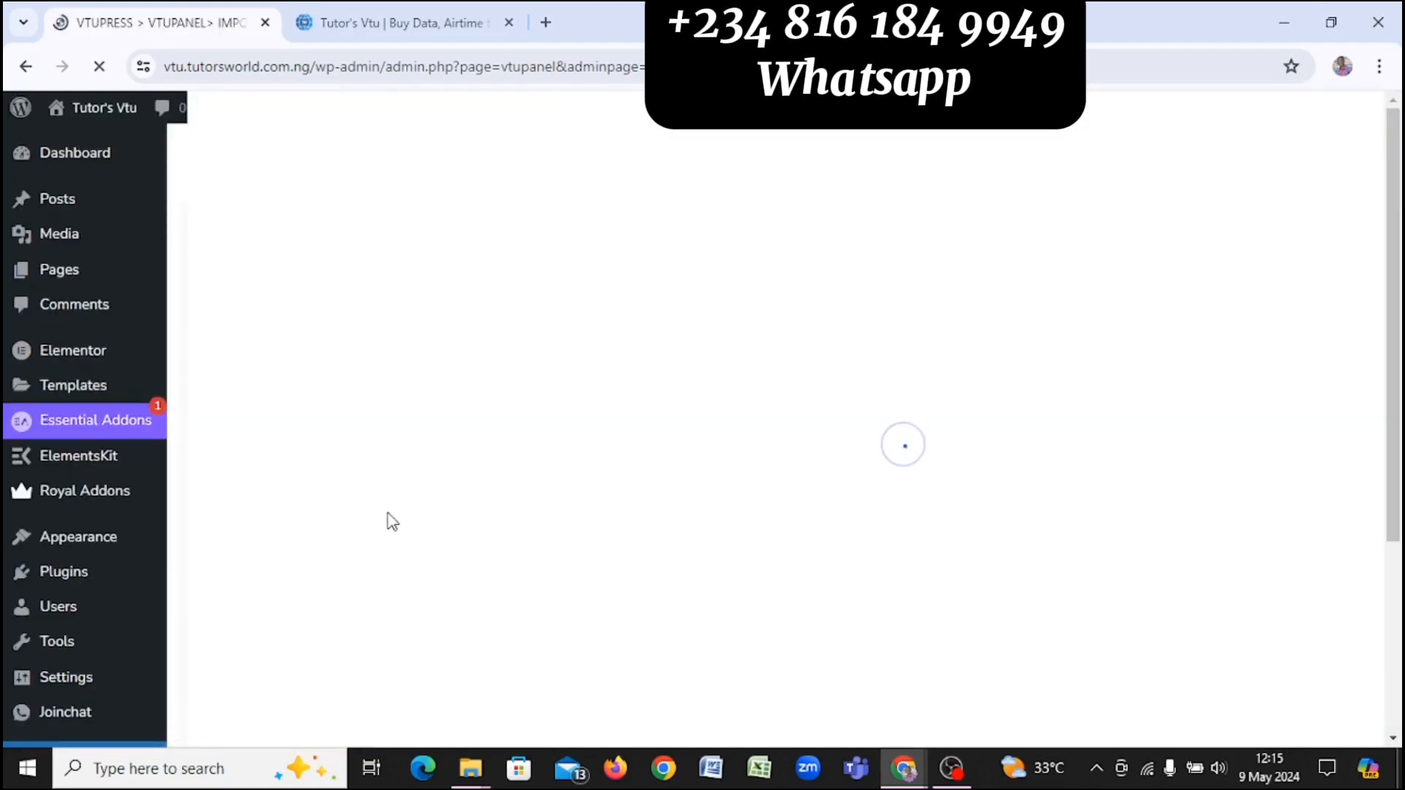
pyautogui.scroll(-3, 696, 423)
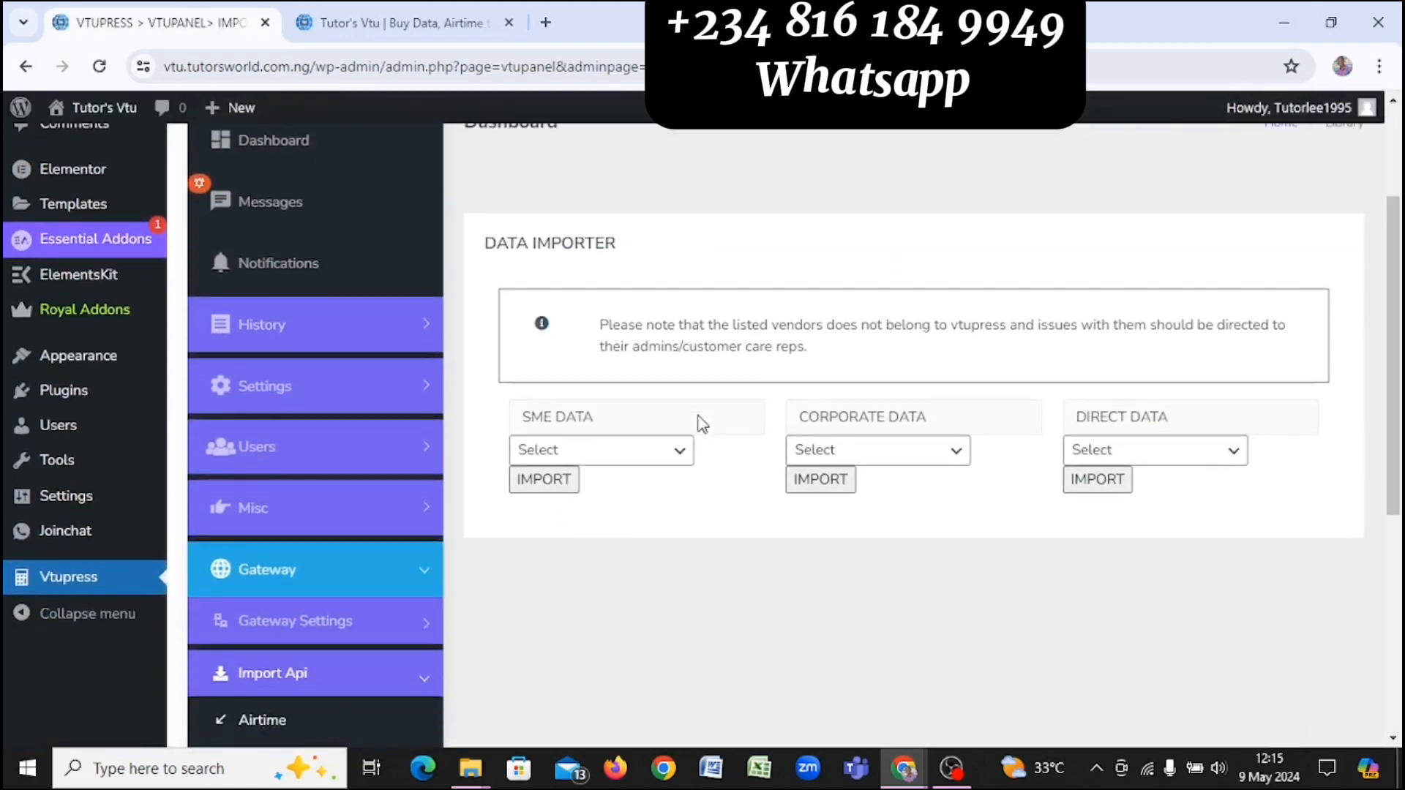
pyautogui.click(667, 423)
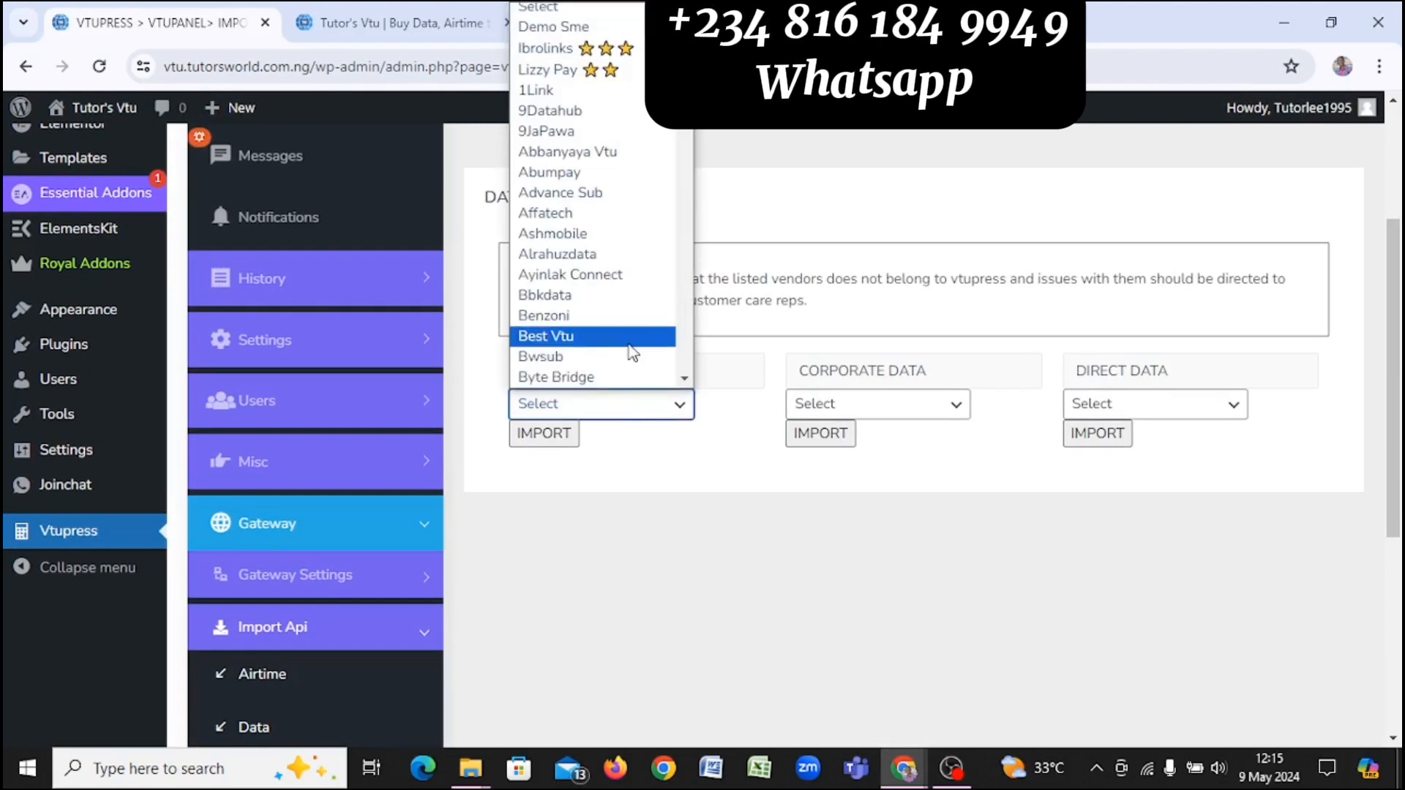
pyautogui.press('o')
pyautogui.press('l')
pyautogui.press('Return')
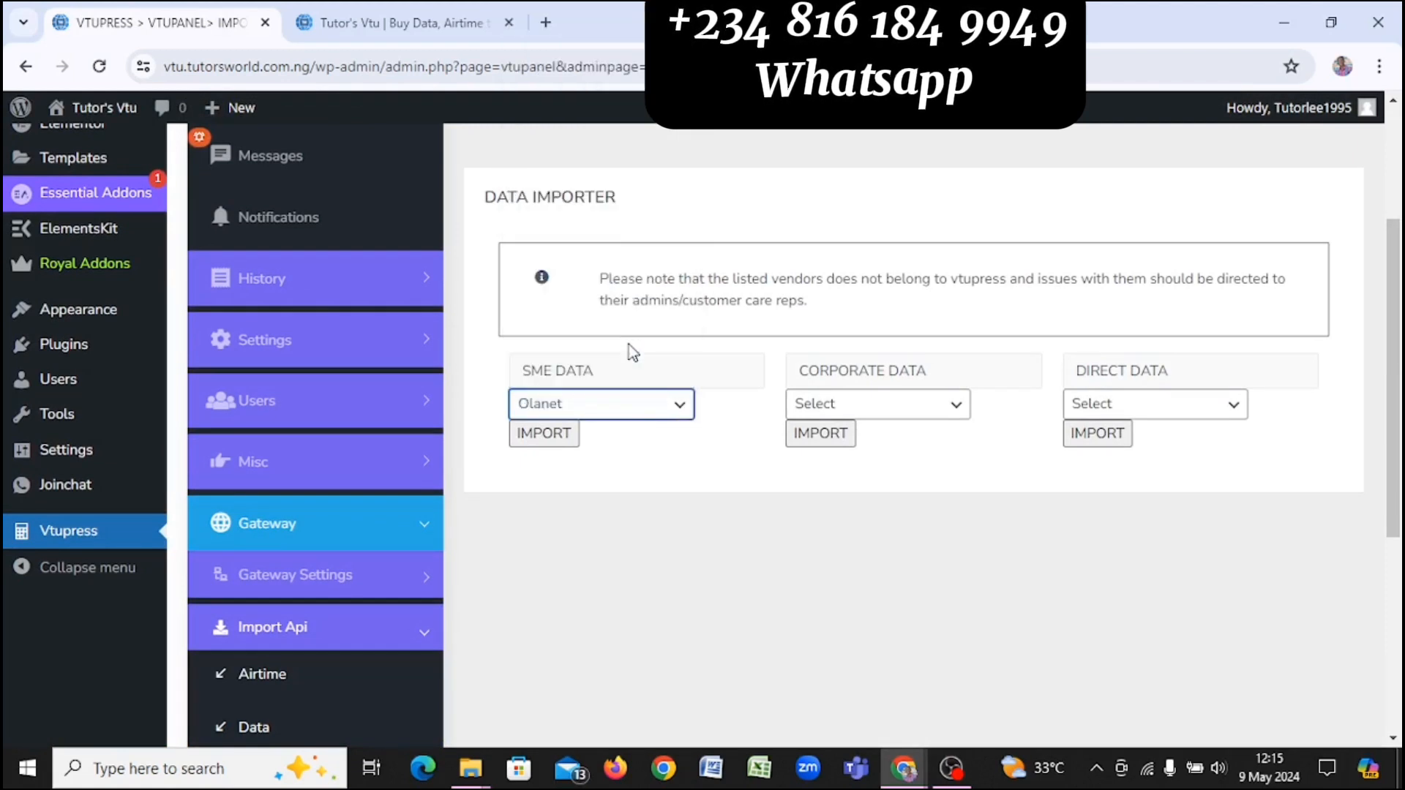
pyautogui.click(542, 436)
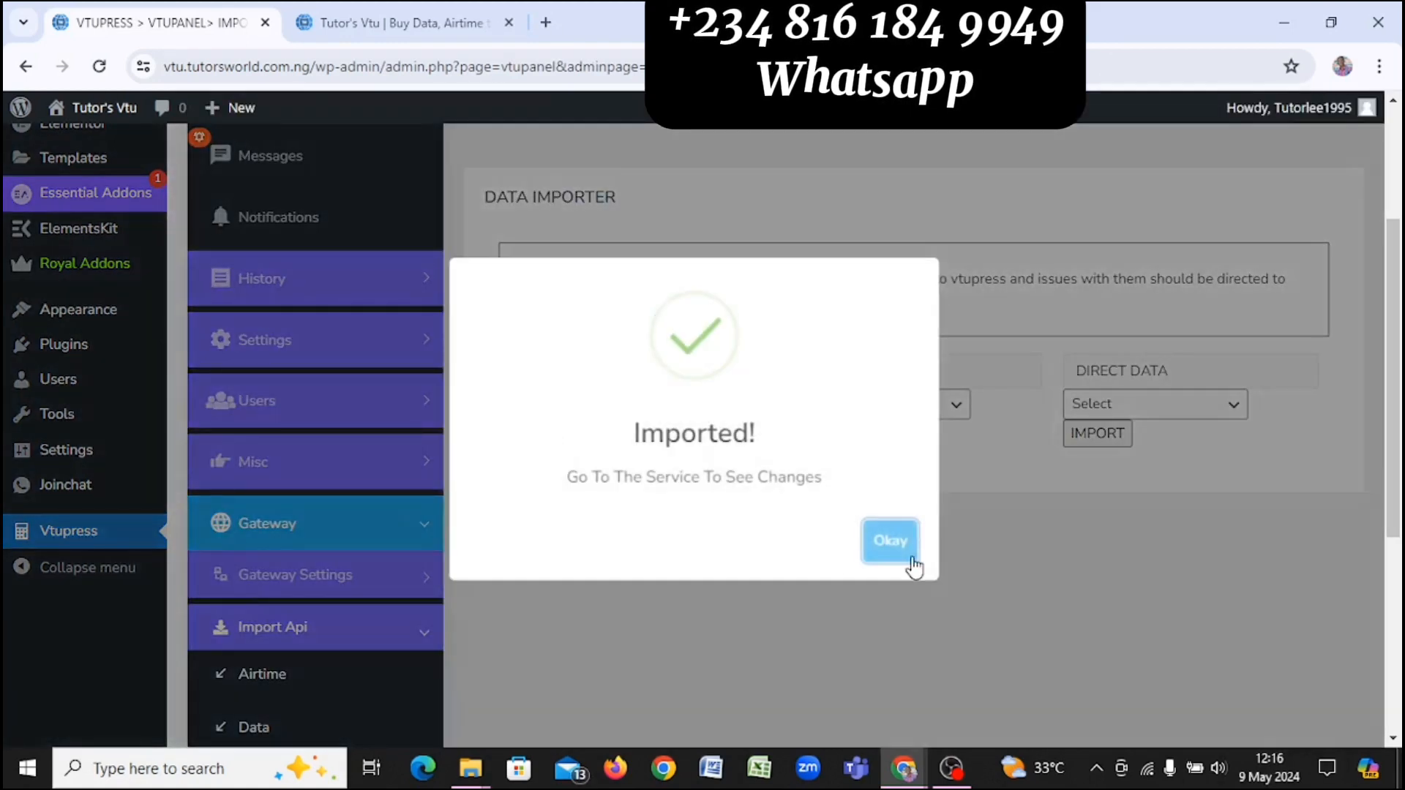
pyautogui.click(889, 541)
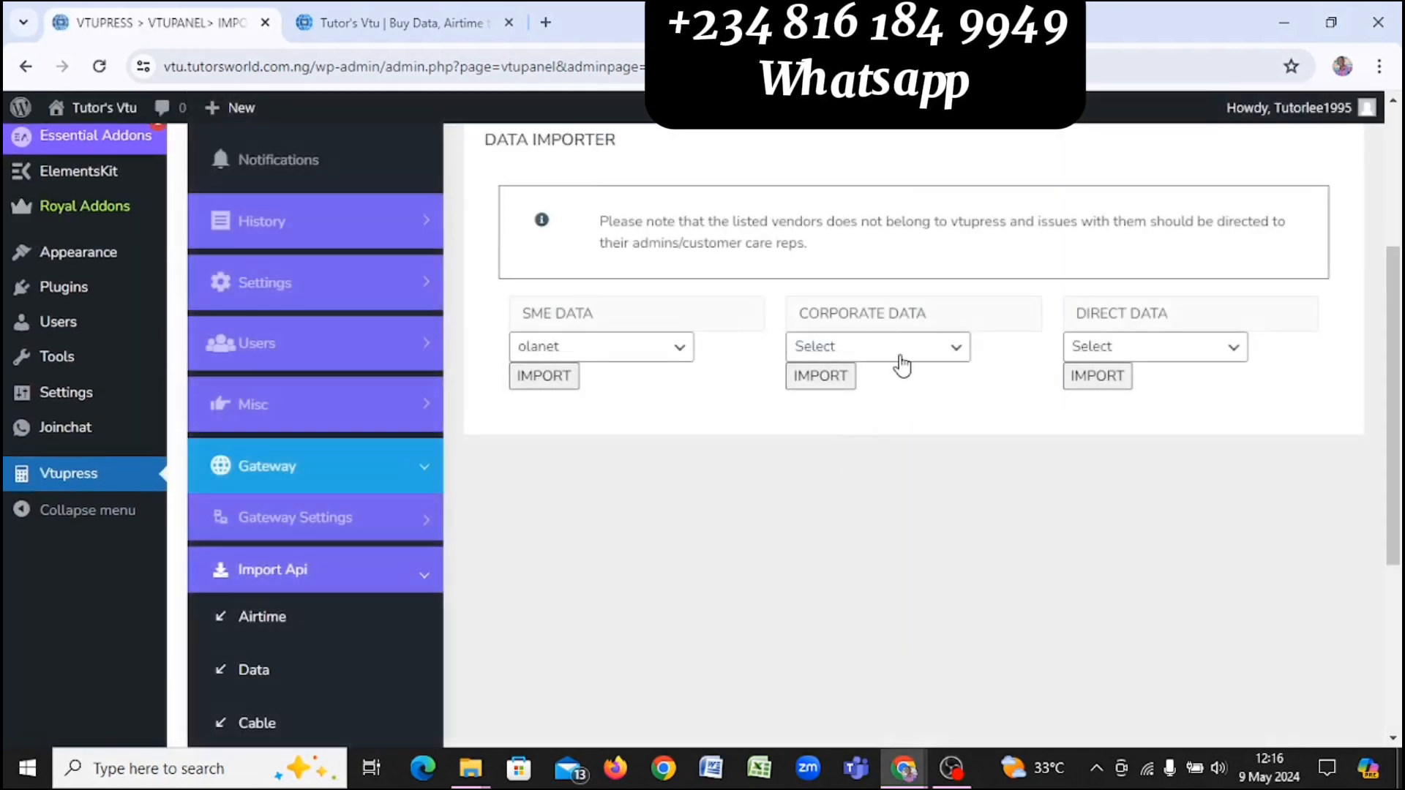
# Step: Select Olanet as the CORPORATE DATA vendor and import its plans
pyautogui.click(900, 355)
pyautogui.write('olanet')
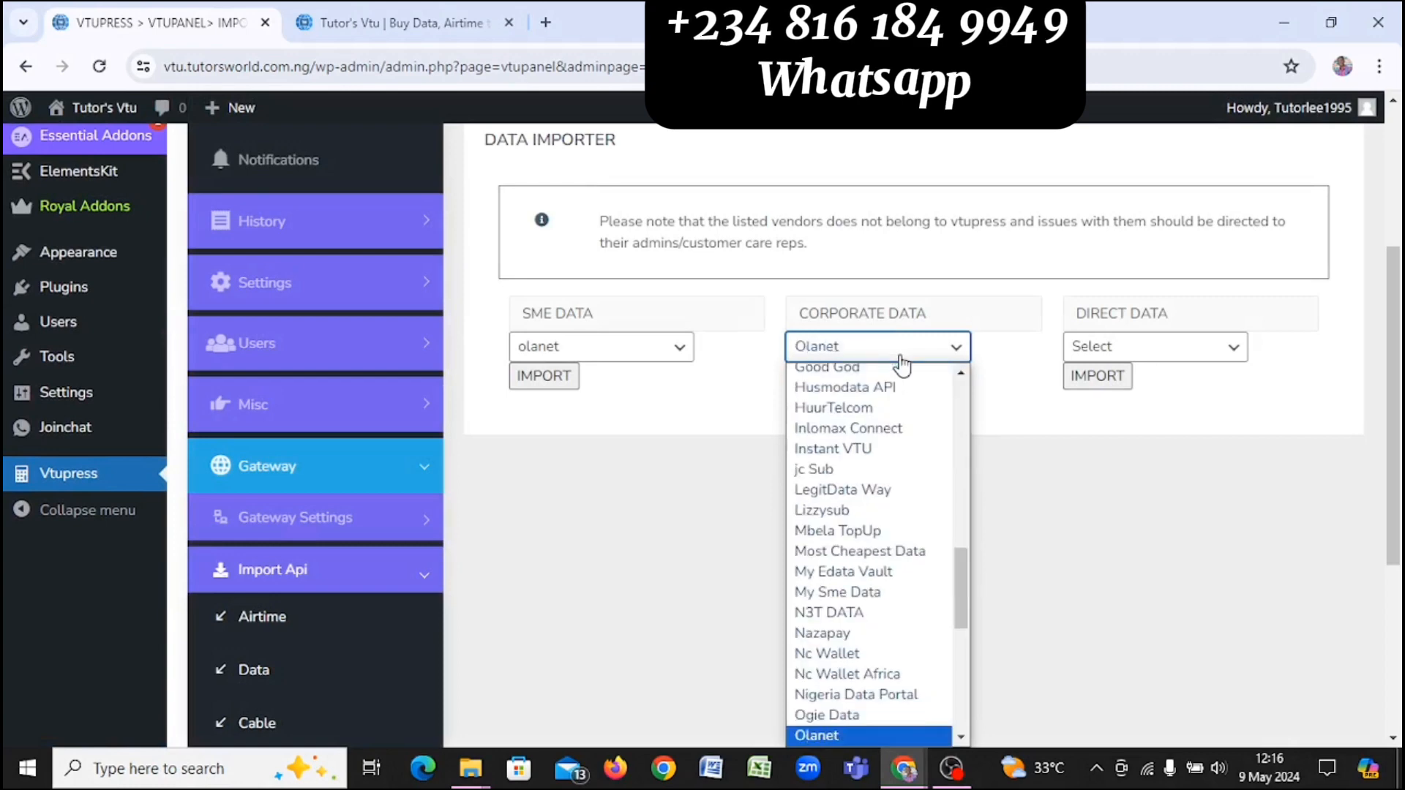
pyautogui.press('Return')
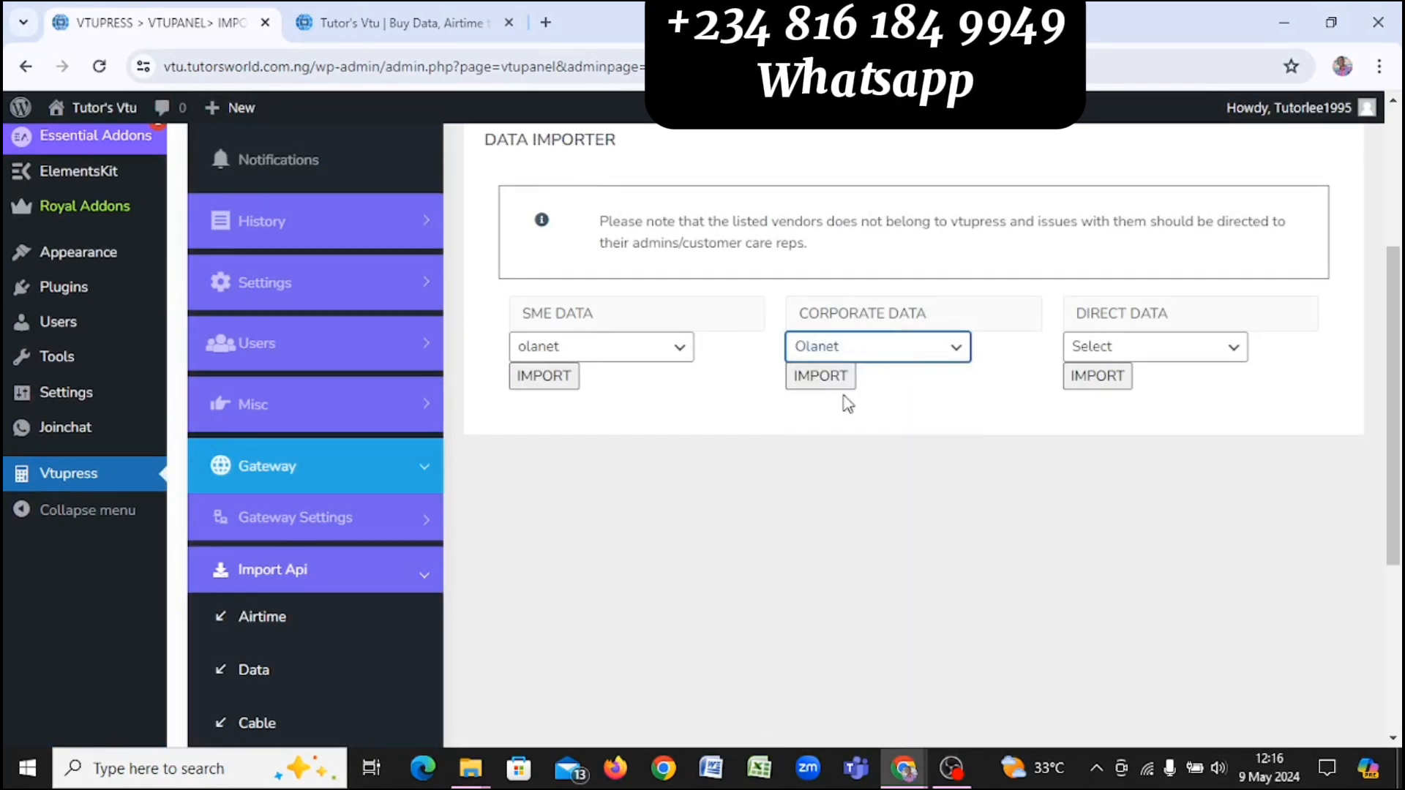
pyautogui.click(806, 384)
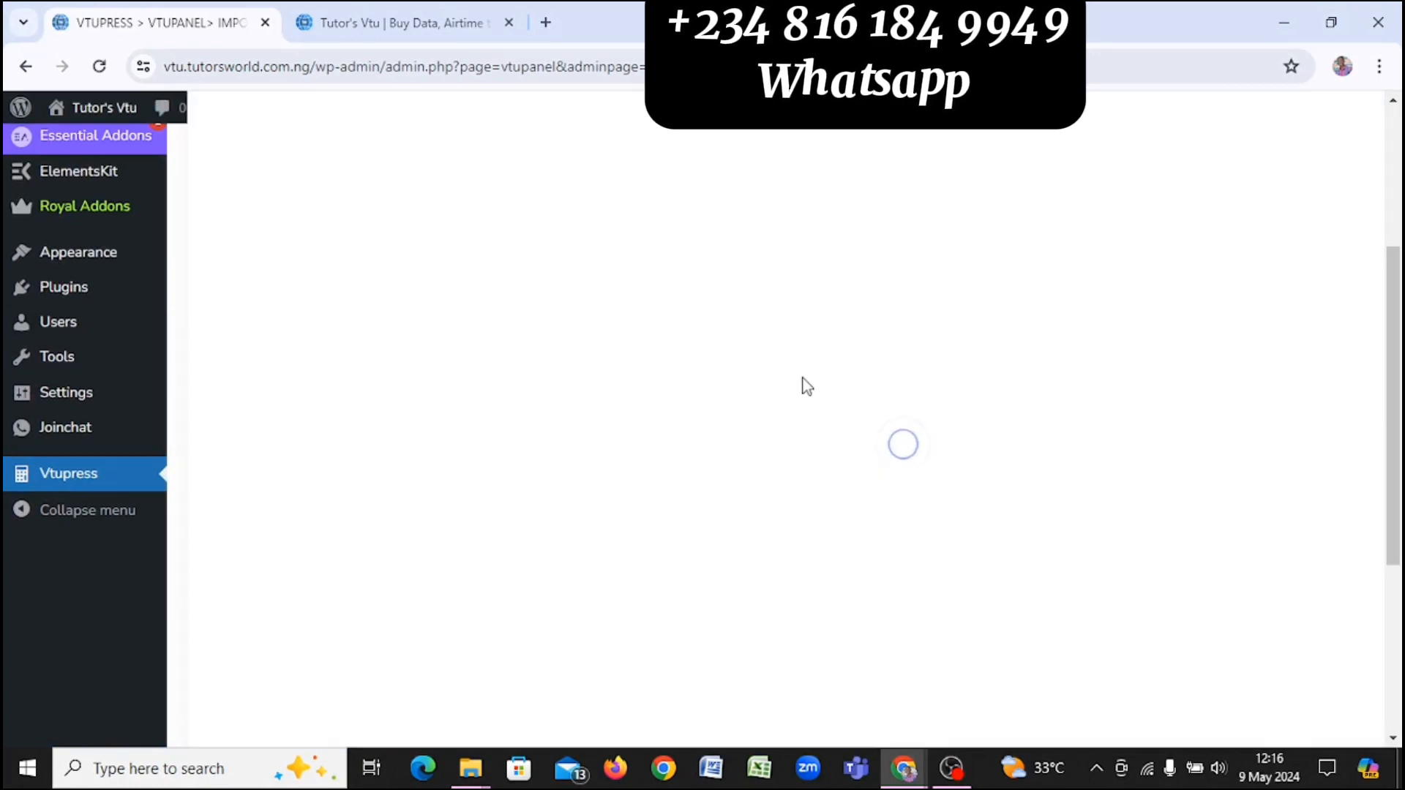
pyautogui.press('Return')
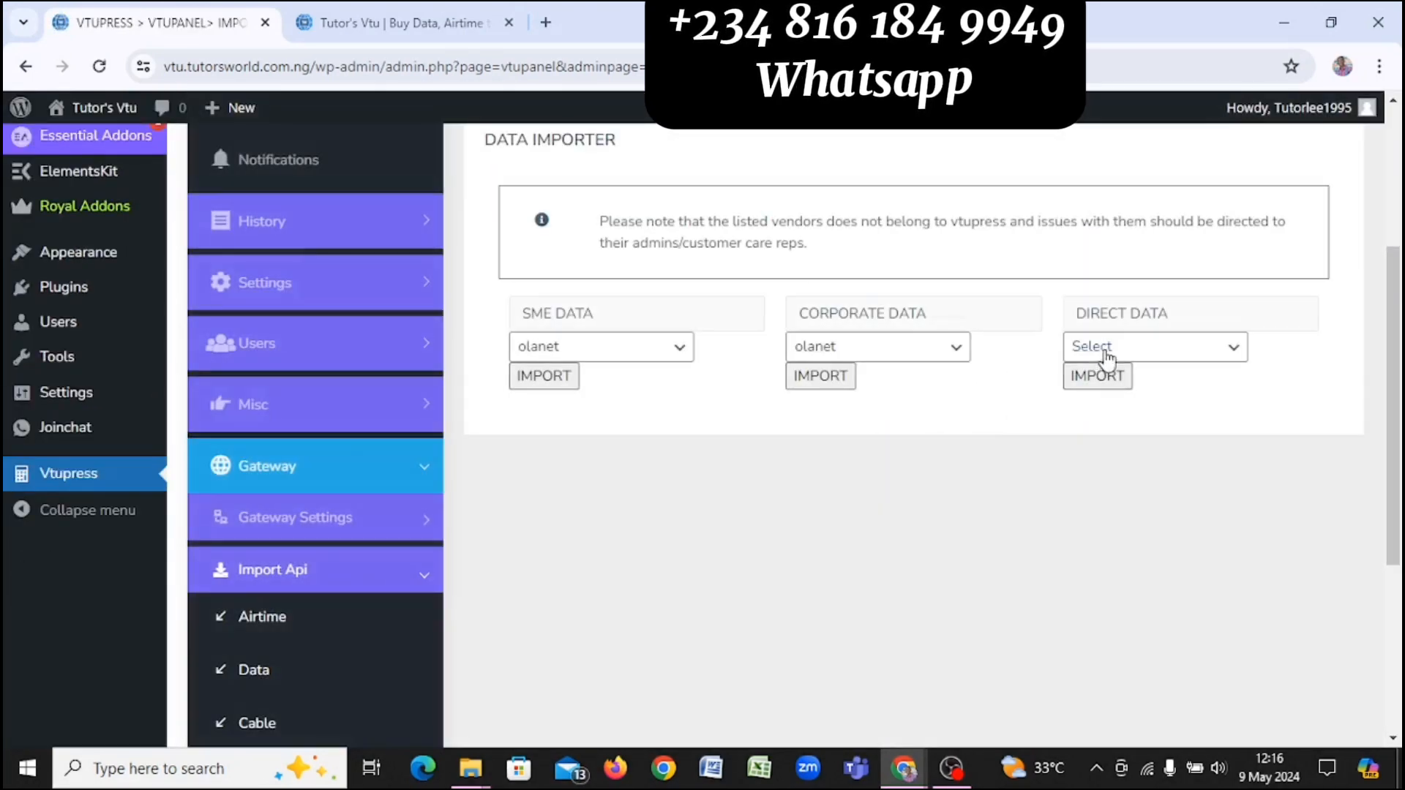
# Step: Select Olanet as the DIRECT DATA vendor, import its plans, and dismiss the confirmation
pyautogui.click(1106, 356)
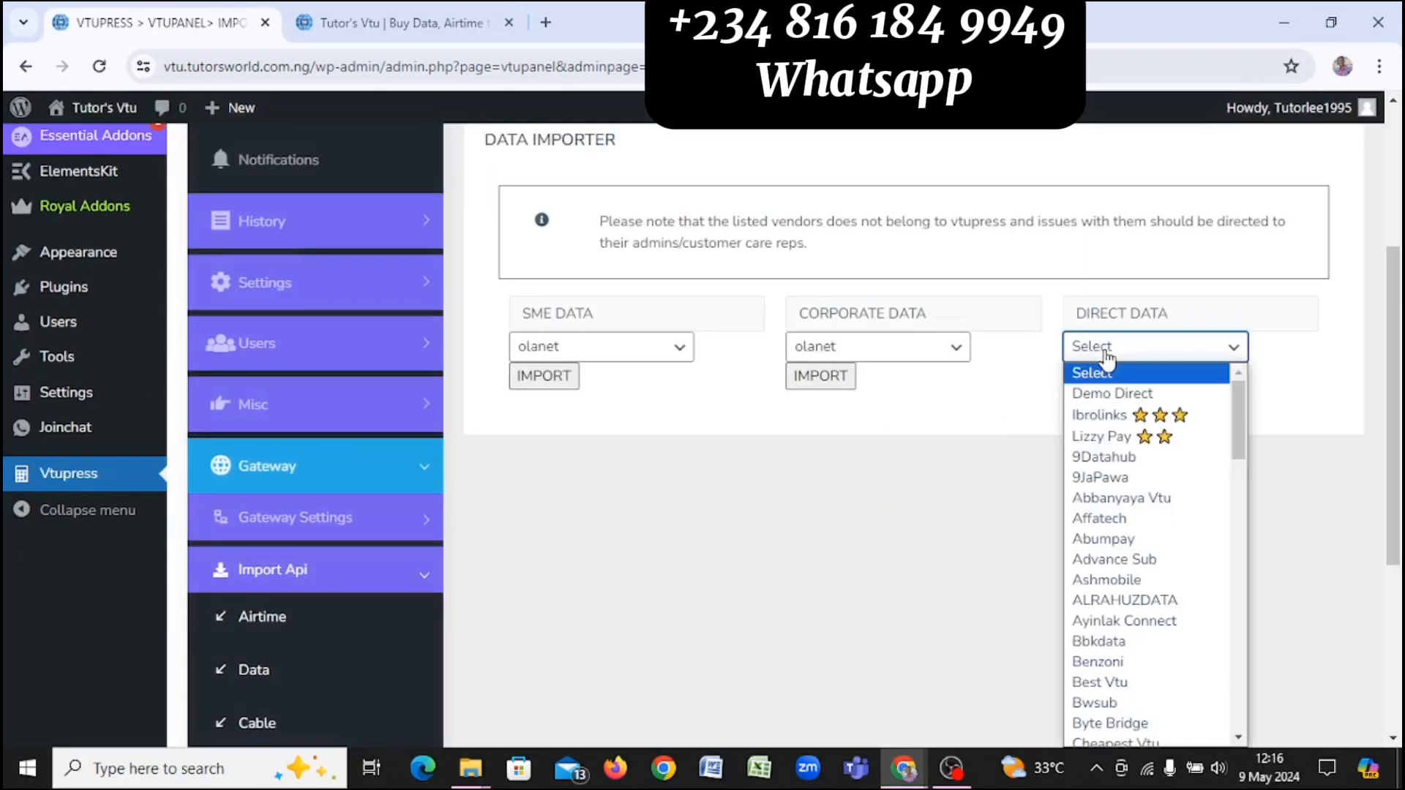
pyautogui.write('ol')
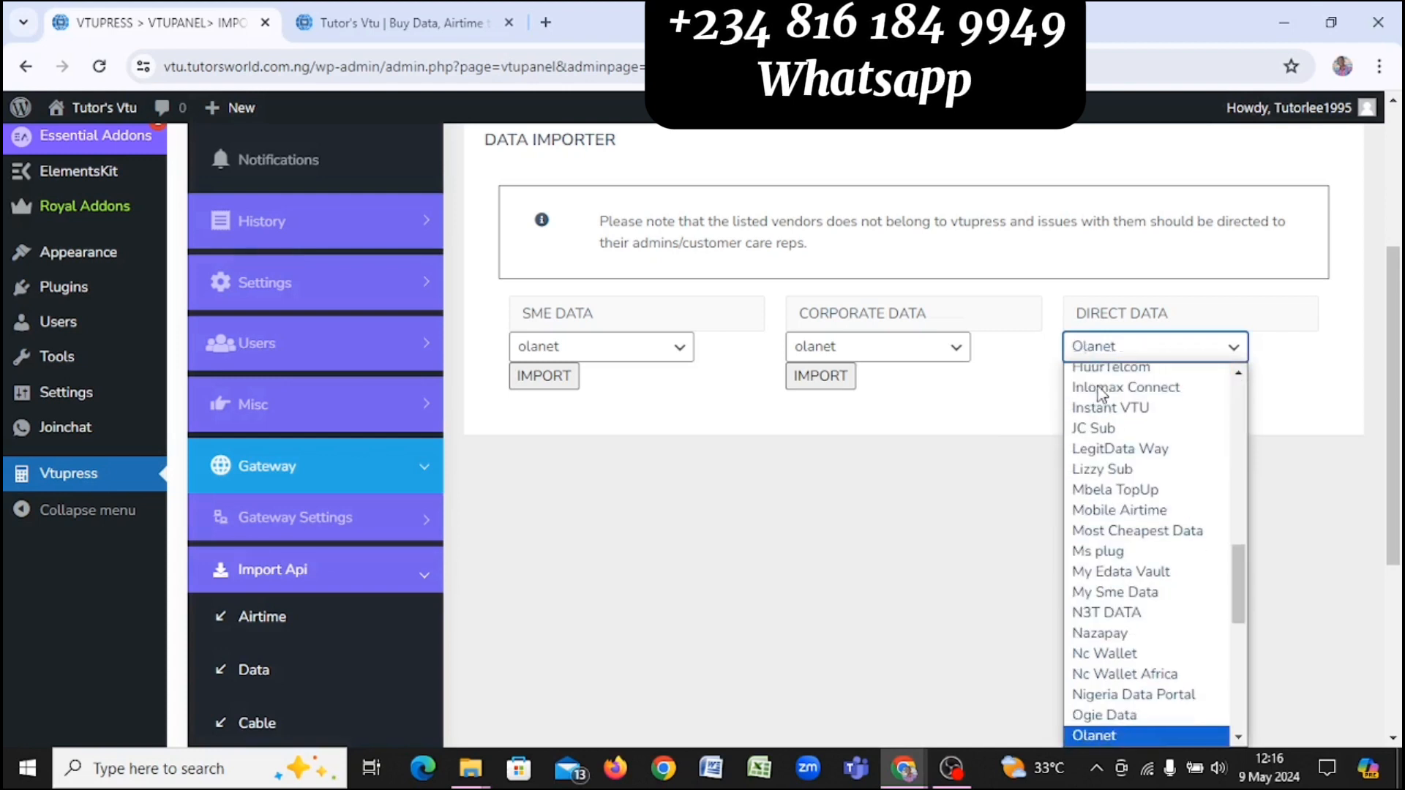
pyautogui.press('Return')
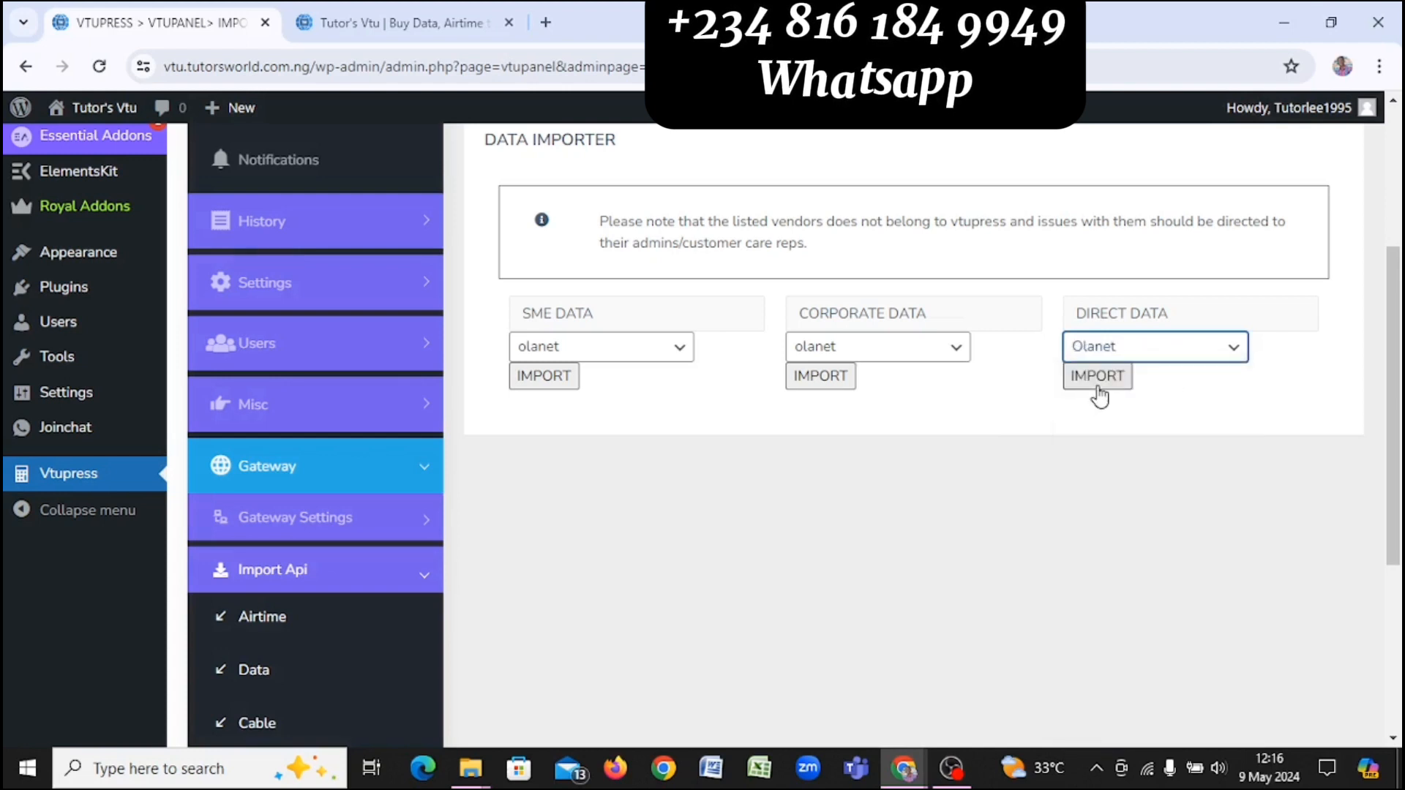
pyautogui.click(1077, 395)
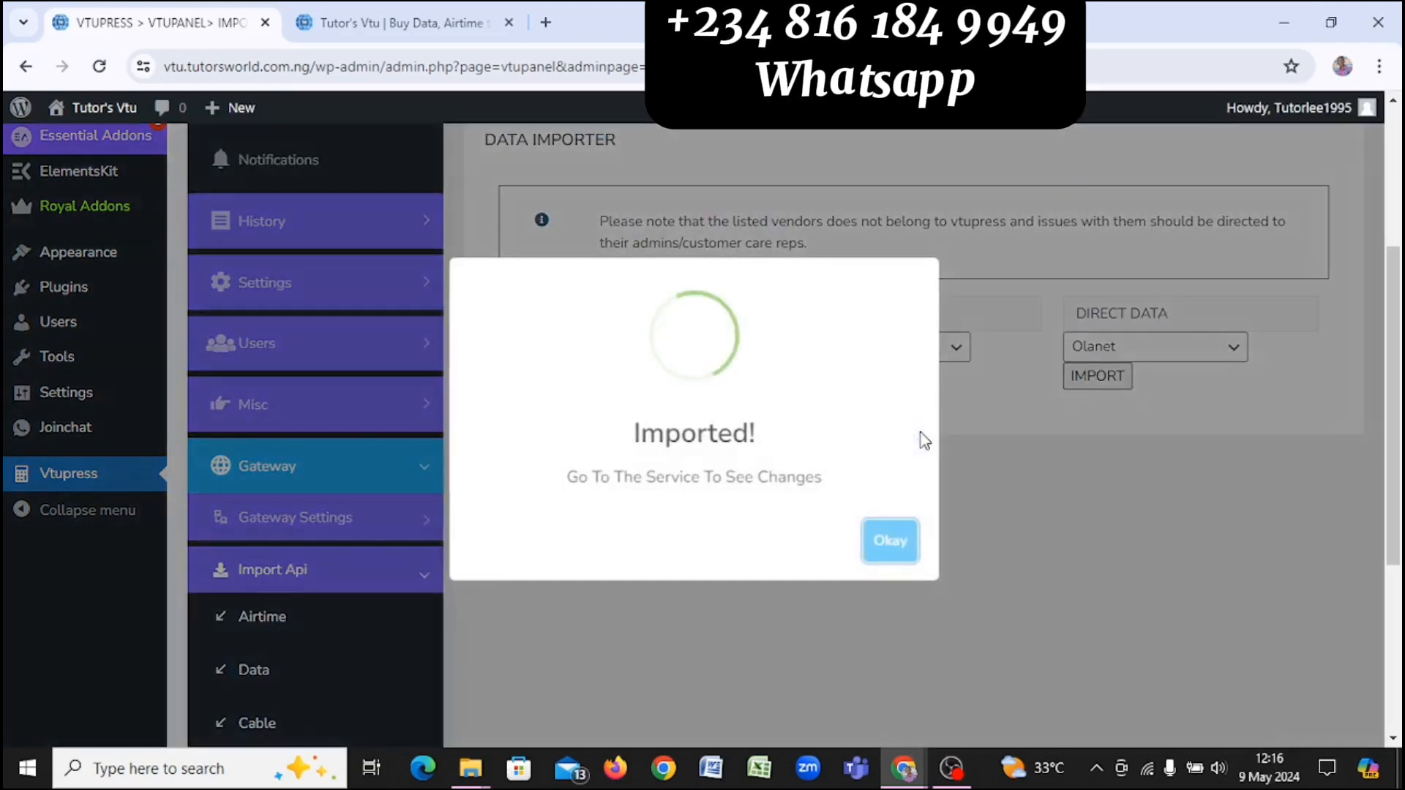
pyautogui.click(887, 543)
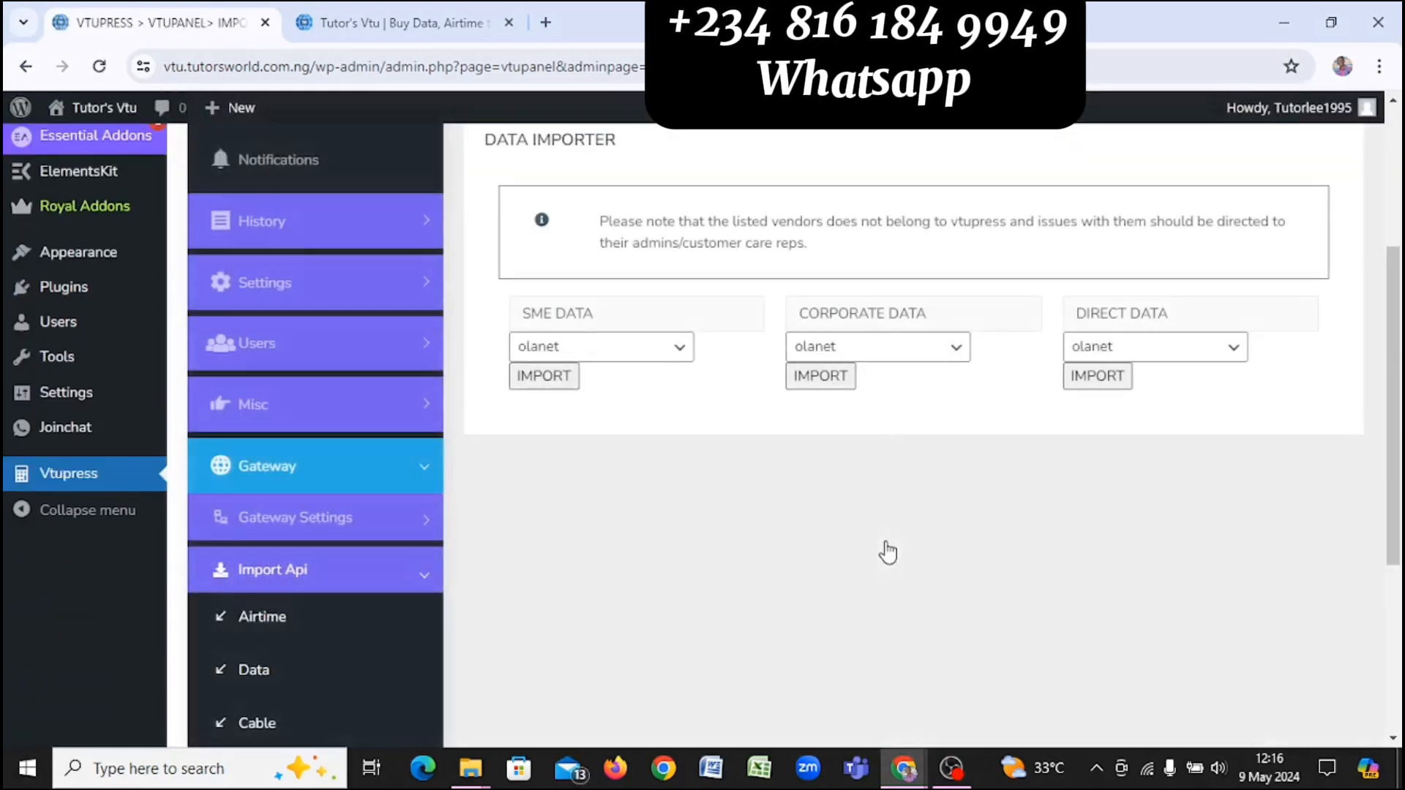
pyautogui.scroll(-3, 888, 550)
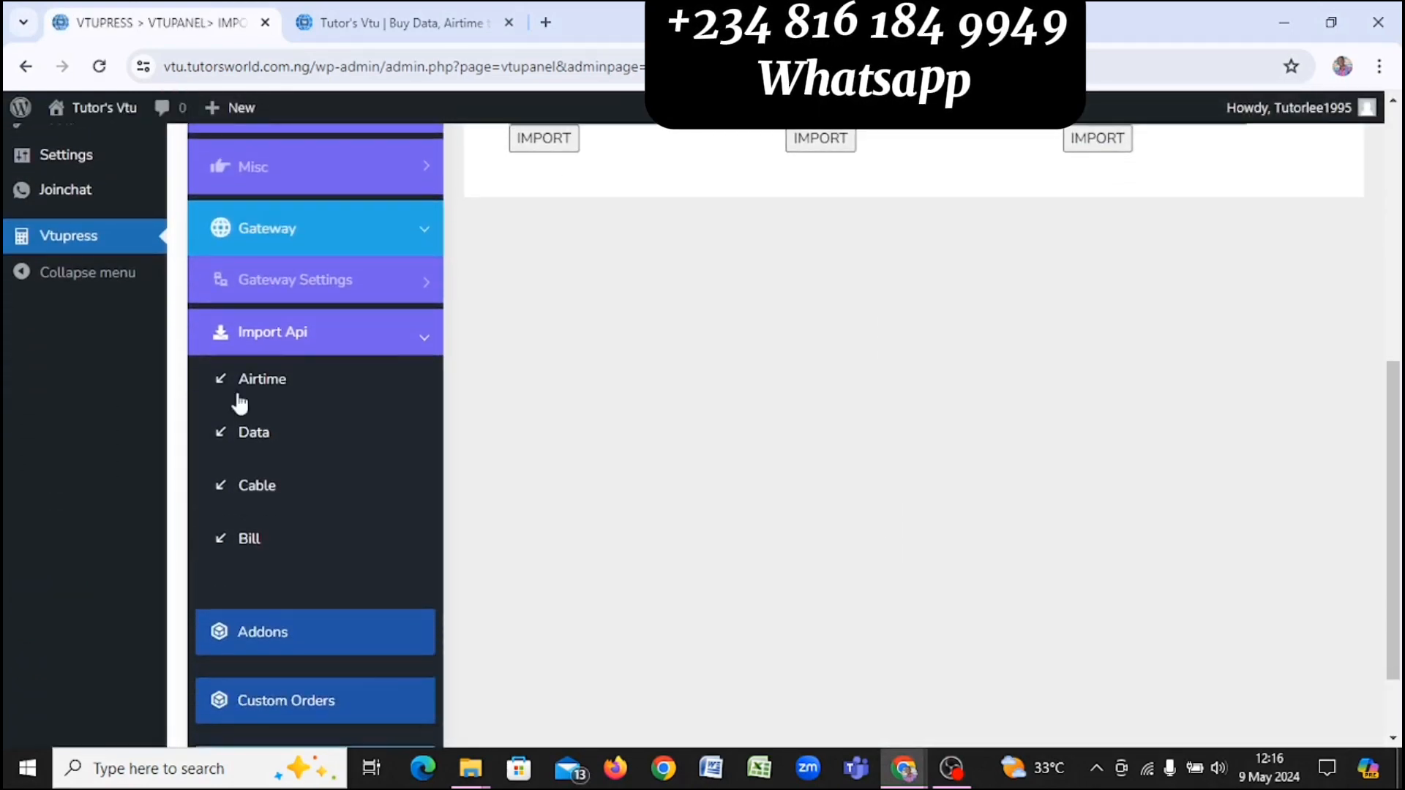
# Step: Open the Cable importer, browse the cable vendor list, and close it leaving Select
pyautogui.click(295, 499)
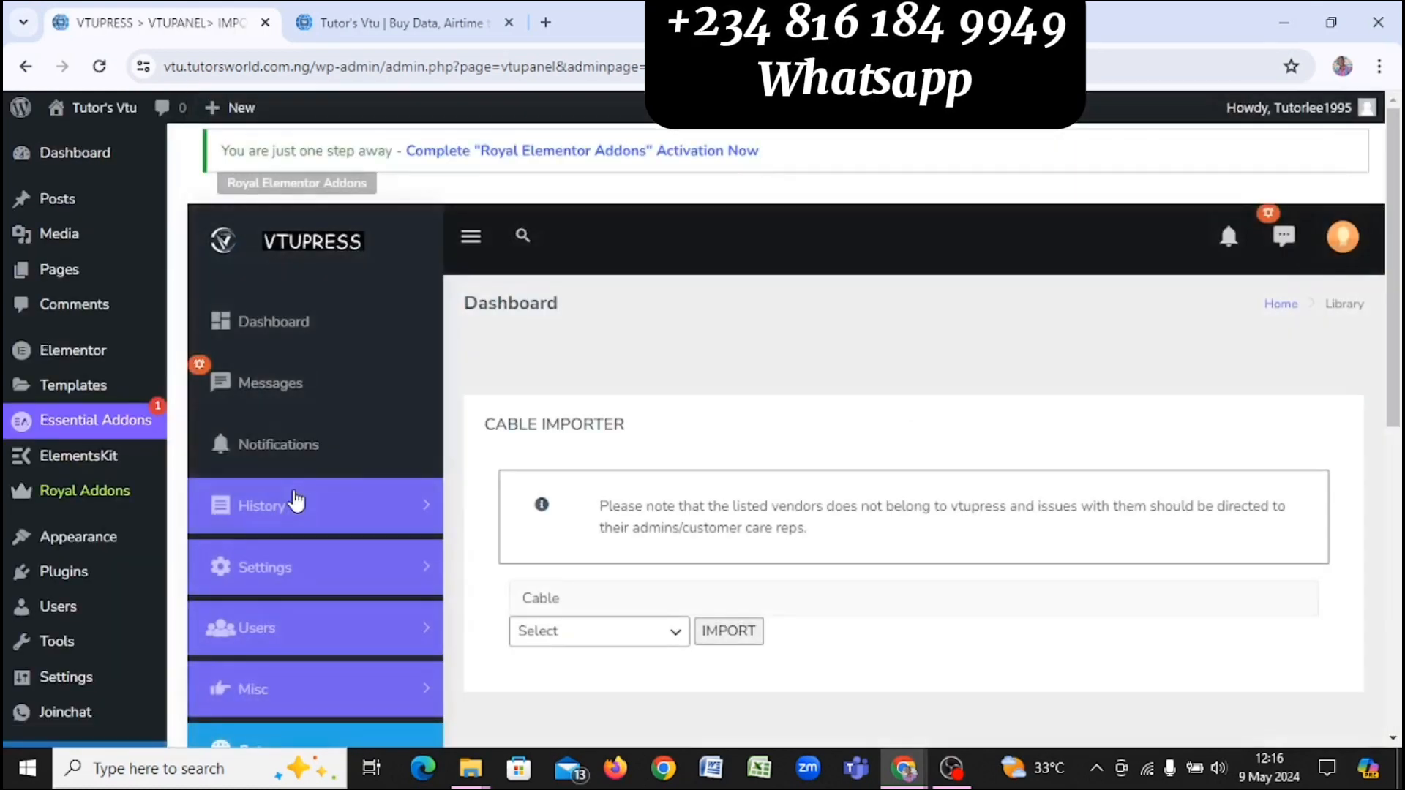
pyautogui.click(633, 639)
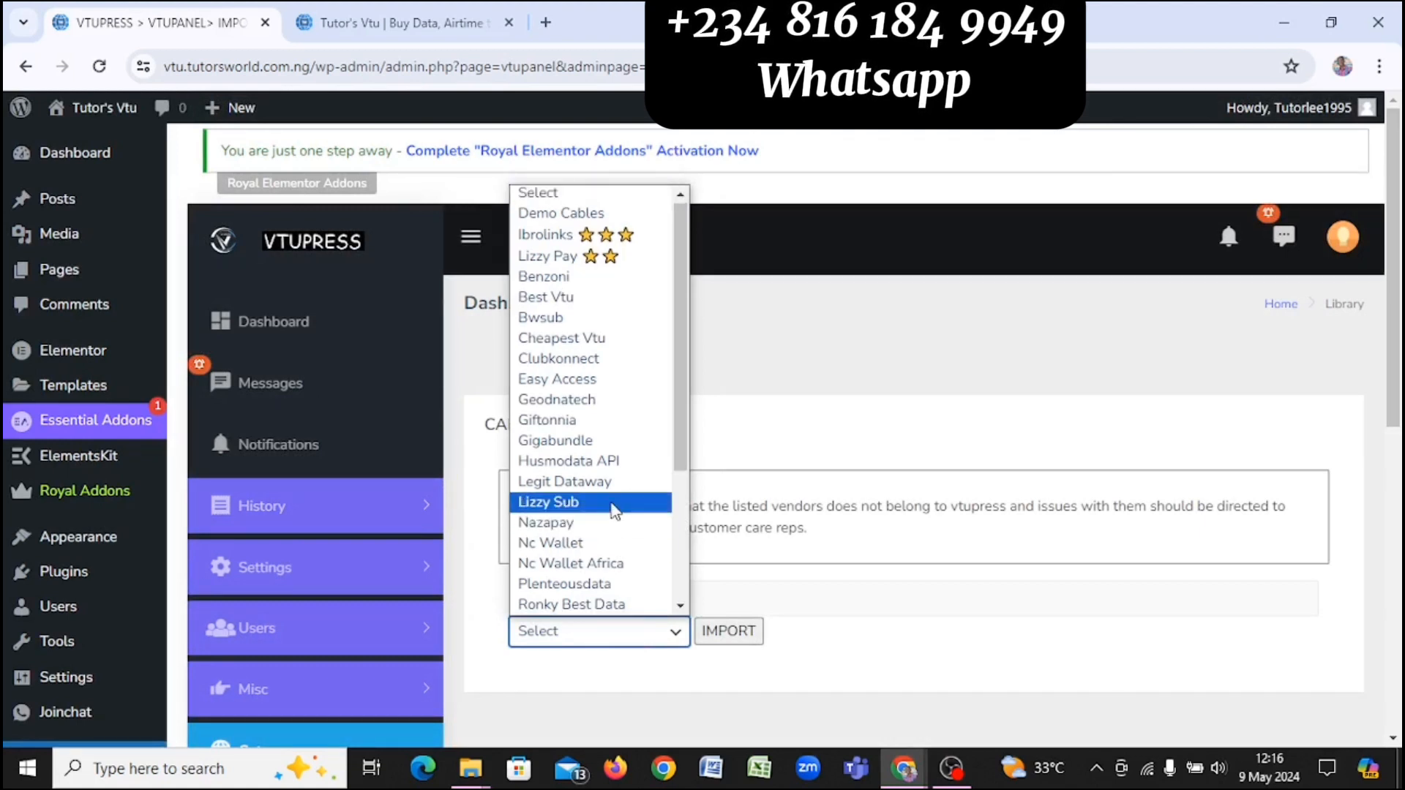
pyautogui.scroll(-3, 614, 504)
pyautogui.scroll(4, 611, 503)
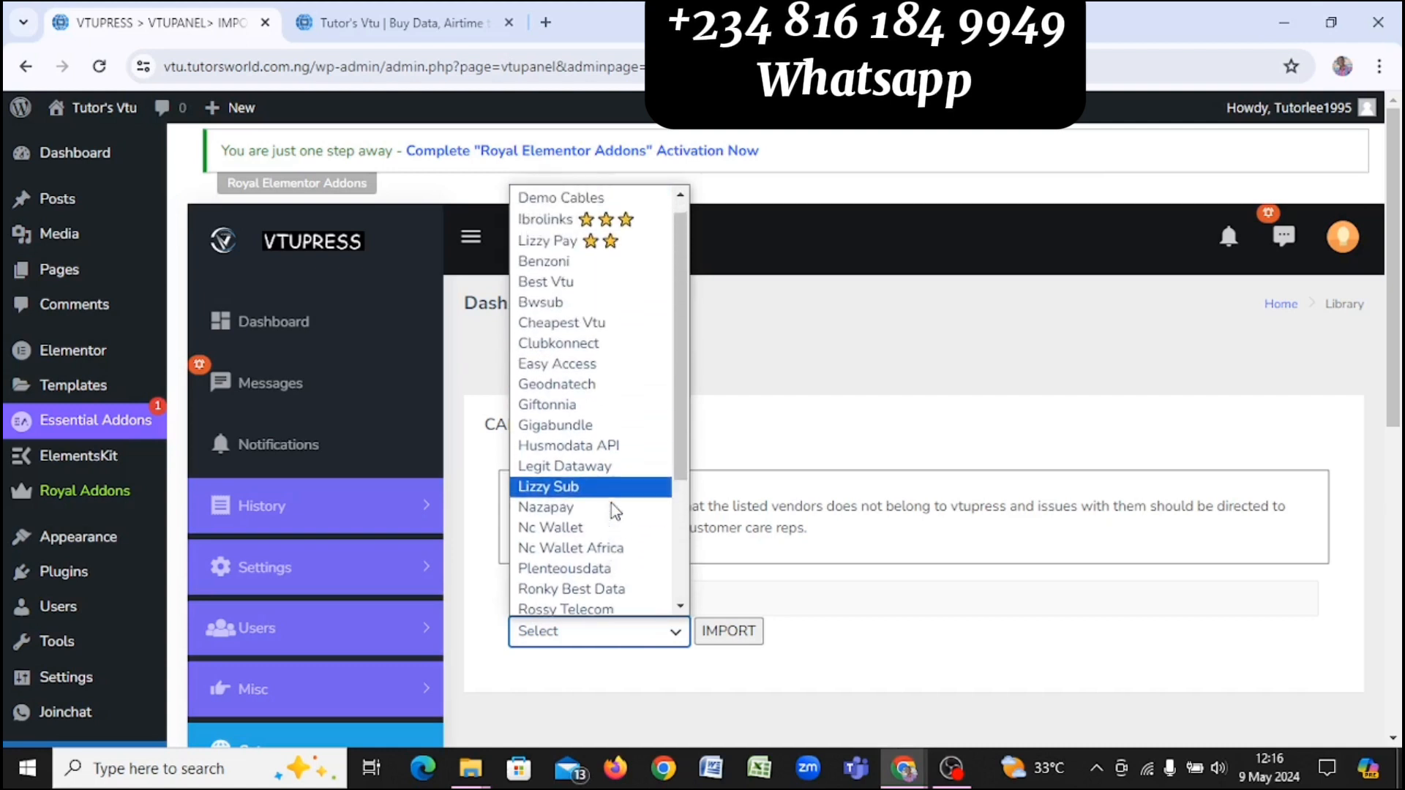
pyautogui.click(843, 413)
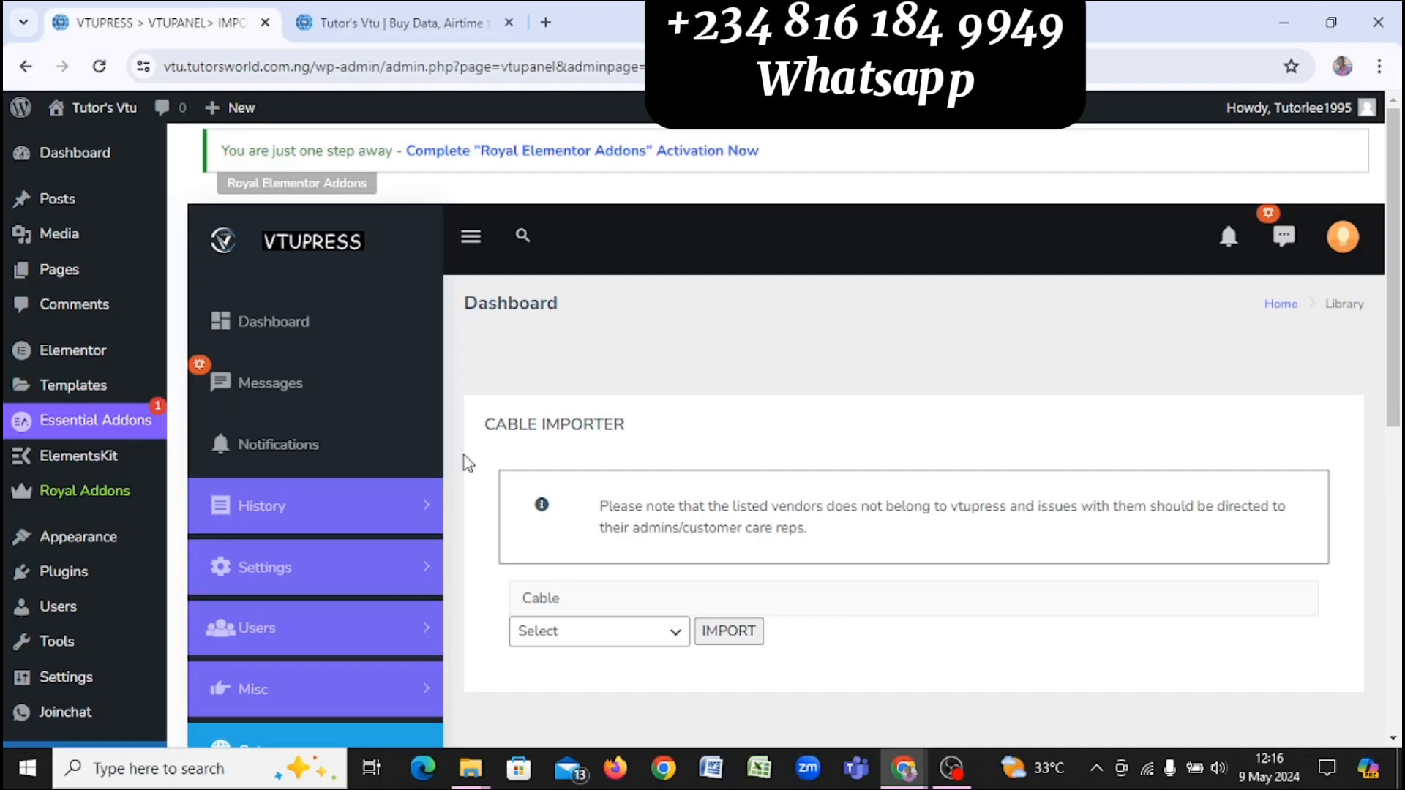
pyautogui.scroll(-1, 541, 525)
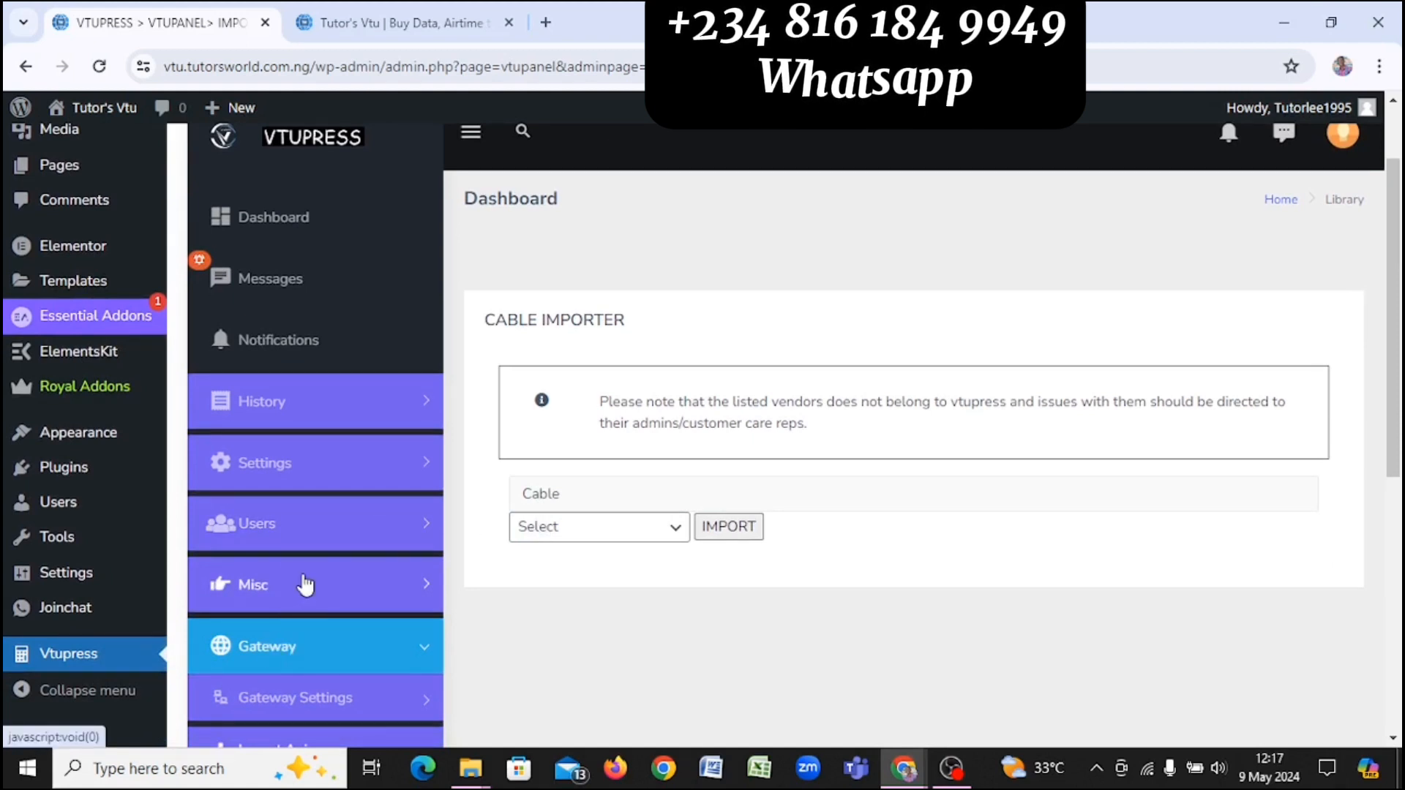
pyautogui.scroll(-2, 306, 584)
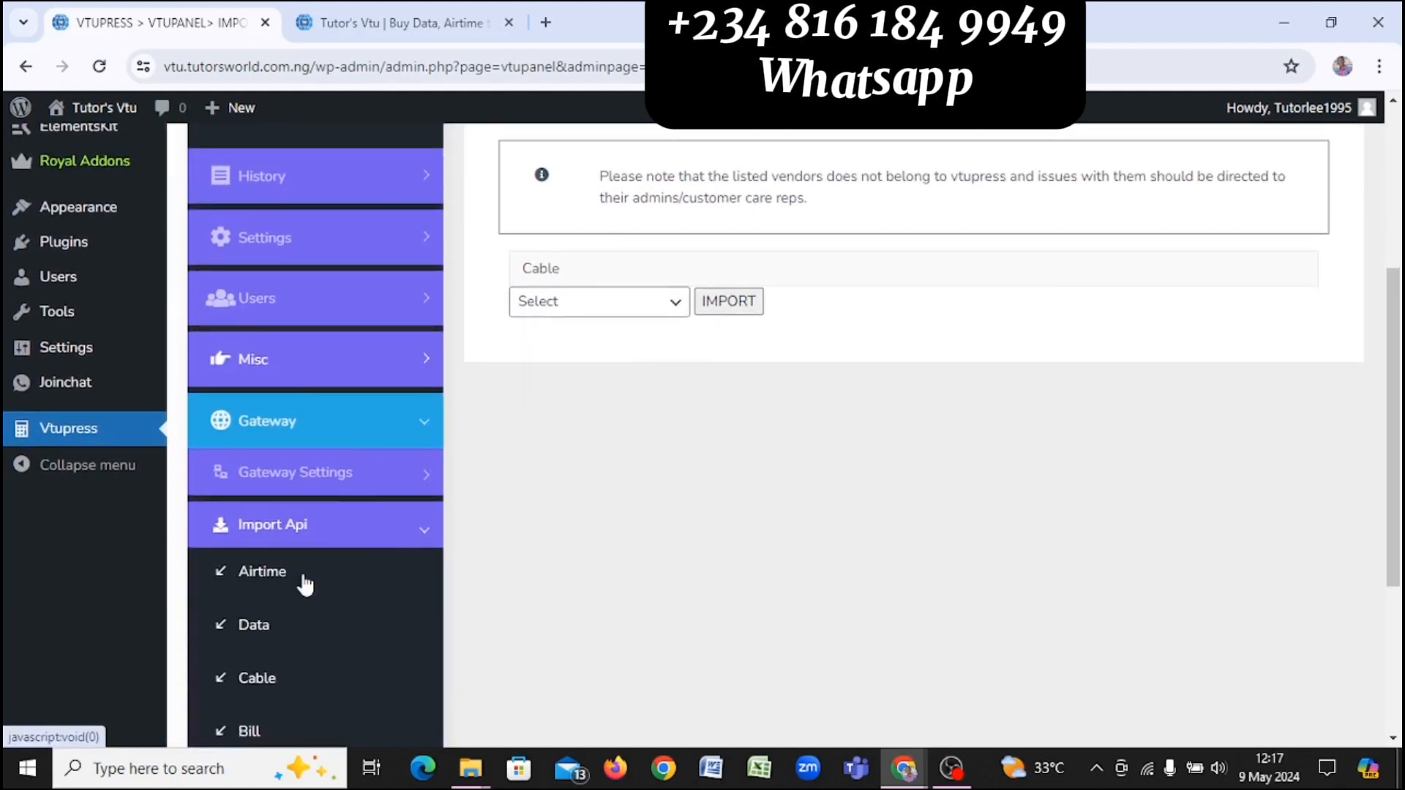
# Step: Expand Gateway Settings and its Airtime entry in the VTUPress sidebar
pyautogui.click(355, 487)
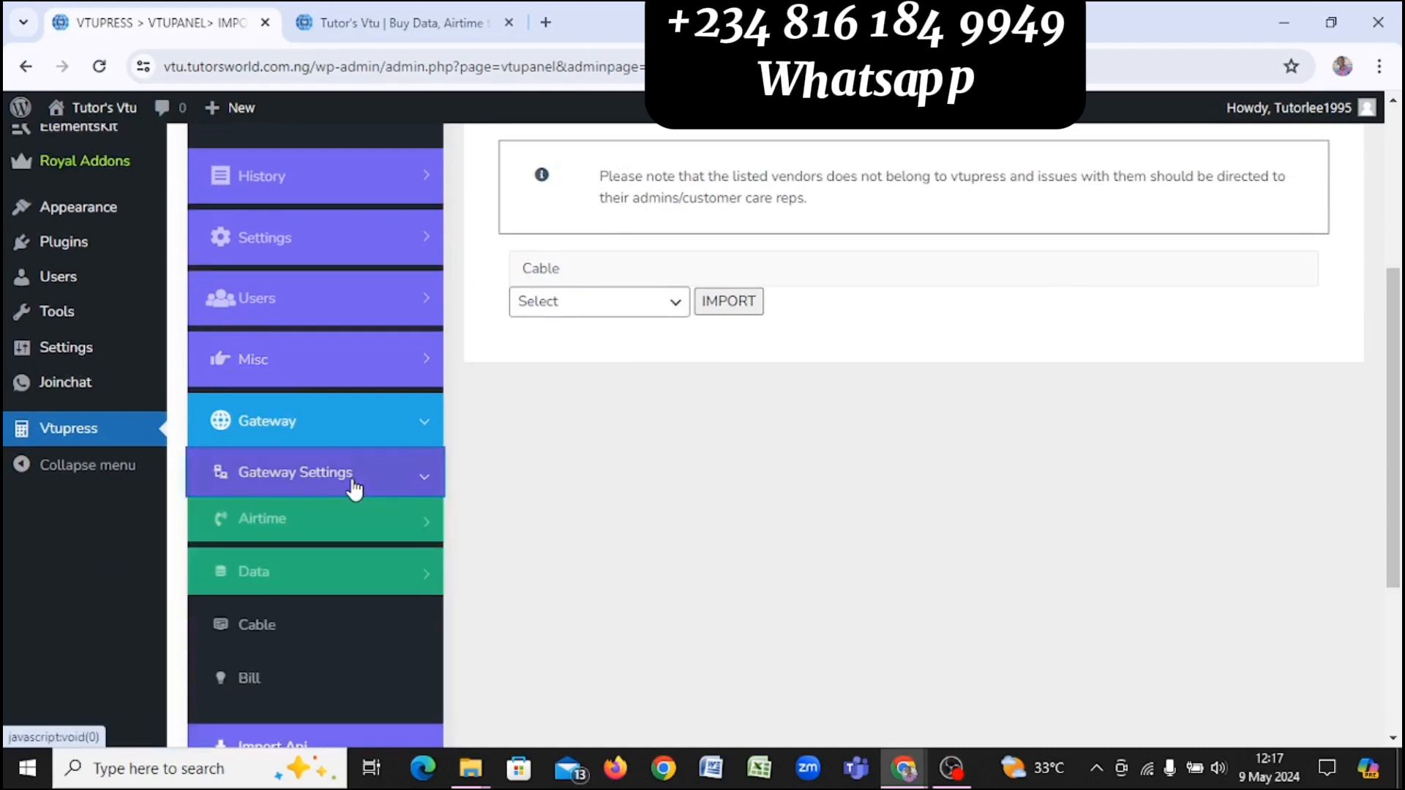
pyautogui.click(316, 522)
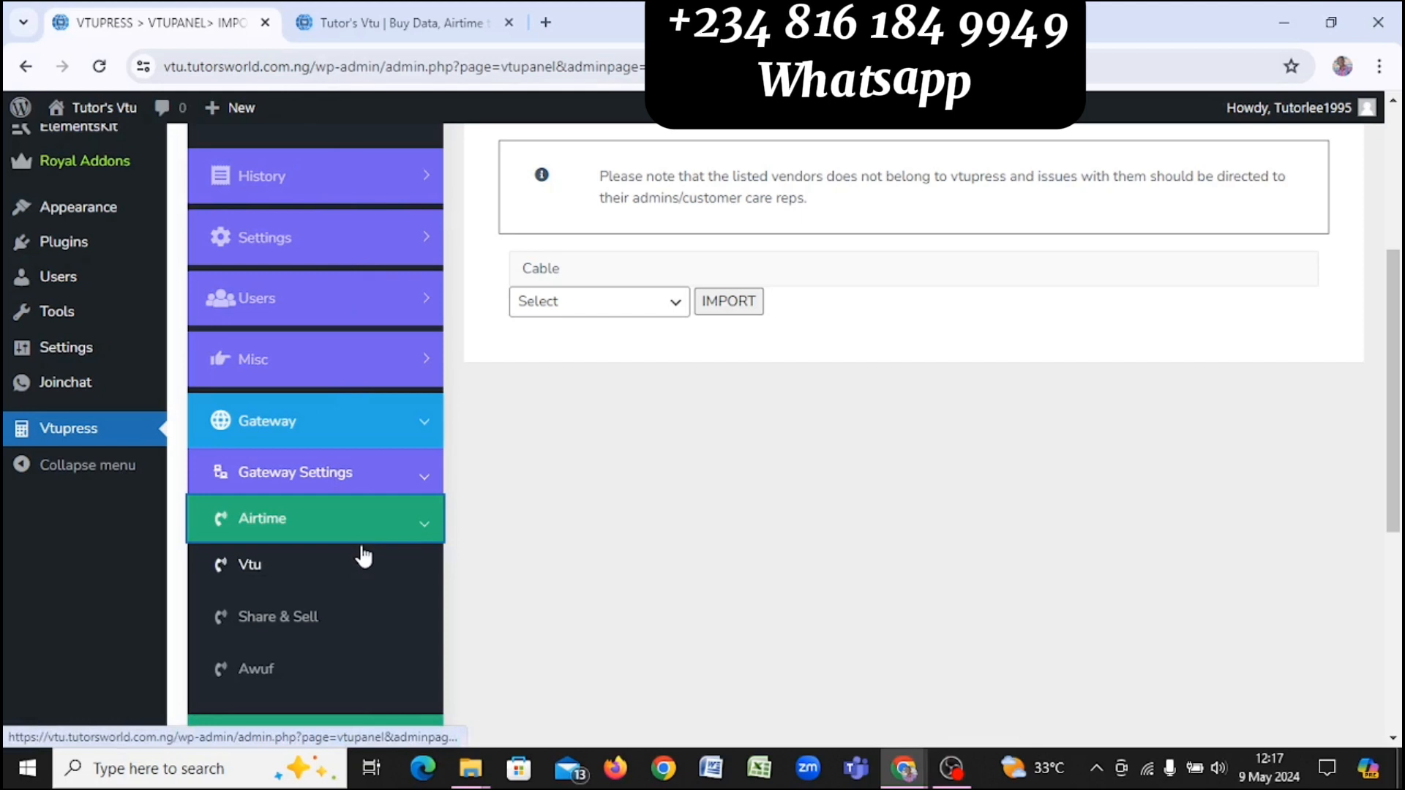
# Step: Open the Airtime > Vtu gateway settings and scroll to the olanet247 API URL fields
pyautogui.click(321, 521)
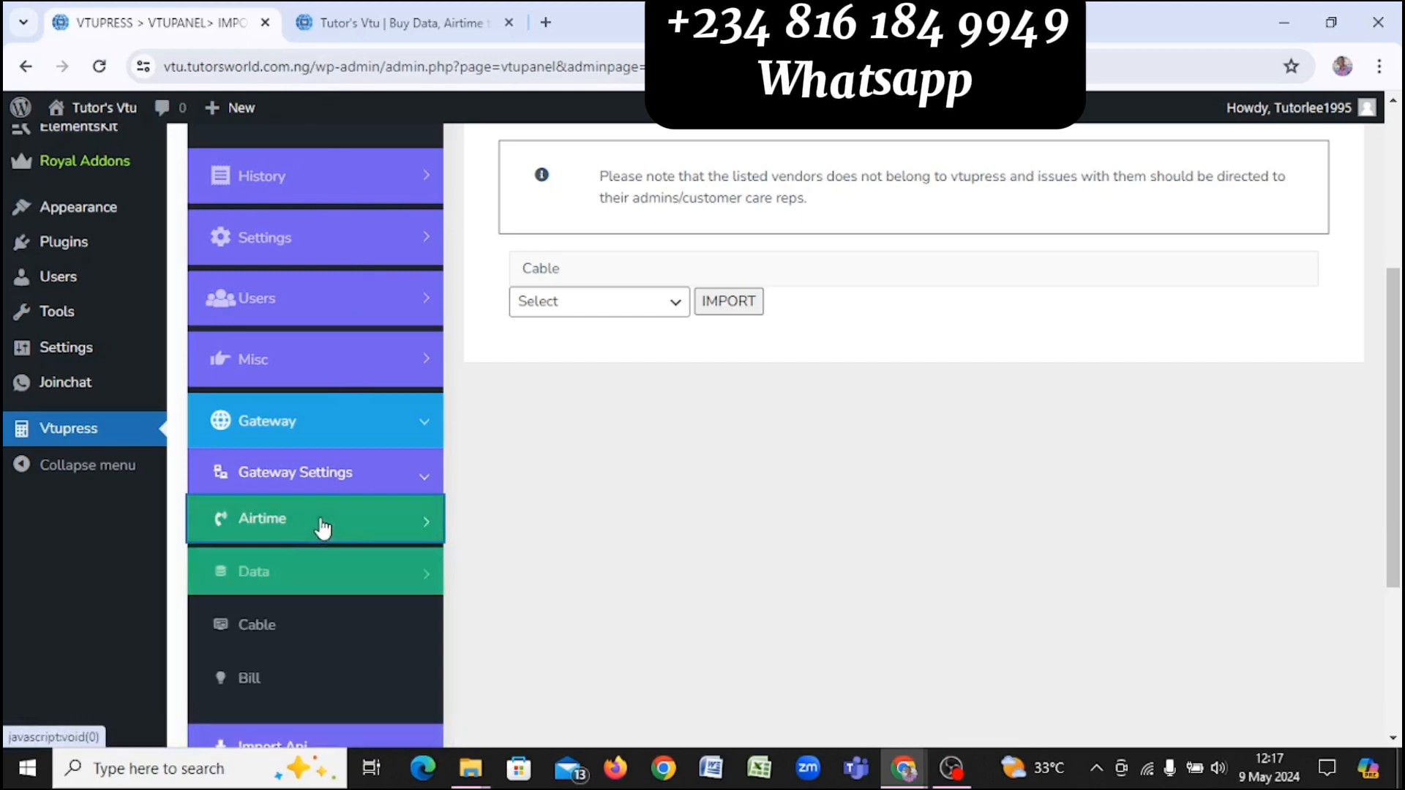
pyautogui.click(414, 527)
pyautogui.click(281, 585)
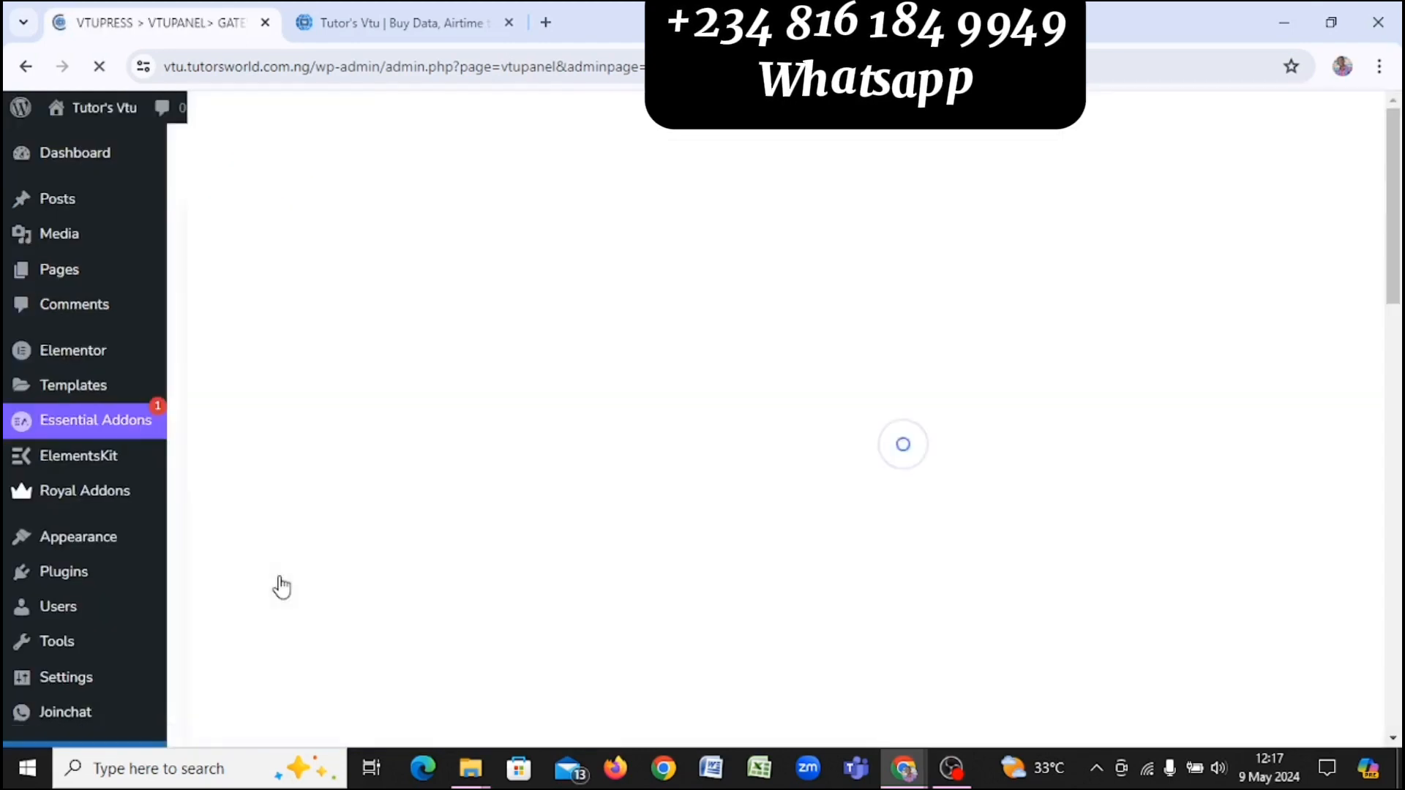
pyautogui.scroll(-4, 790, 468)
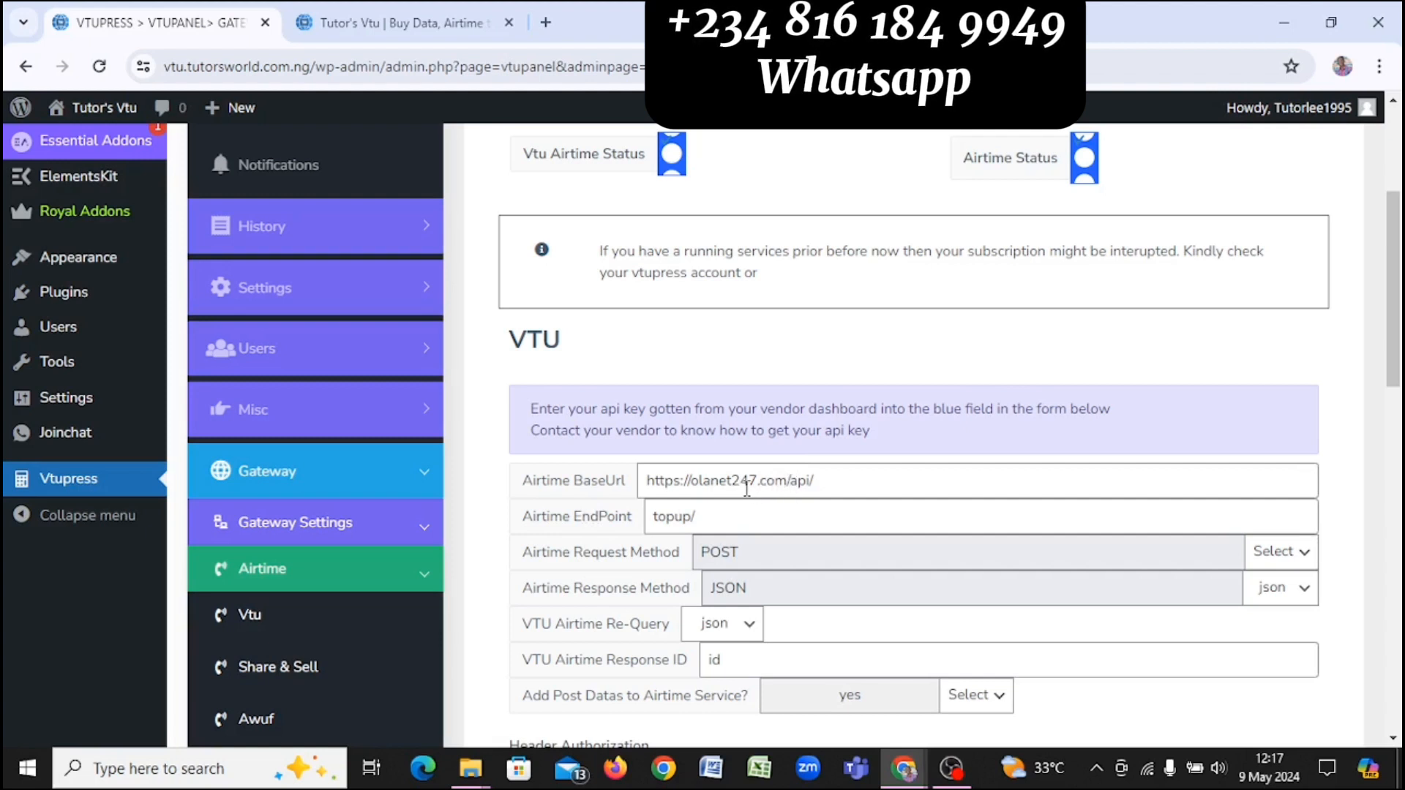
# Step: Load olanet247.com in a new, separate, maximized Chrome window
pyautogui.click(547, 25)
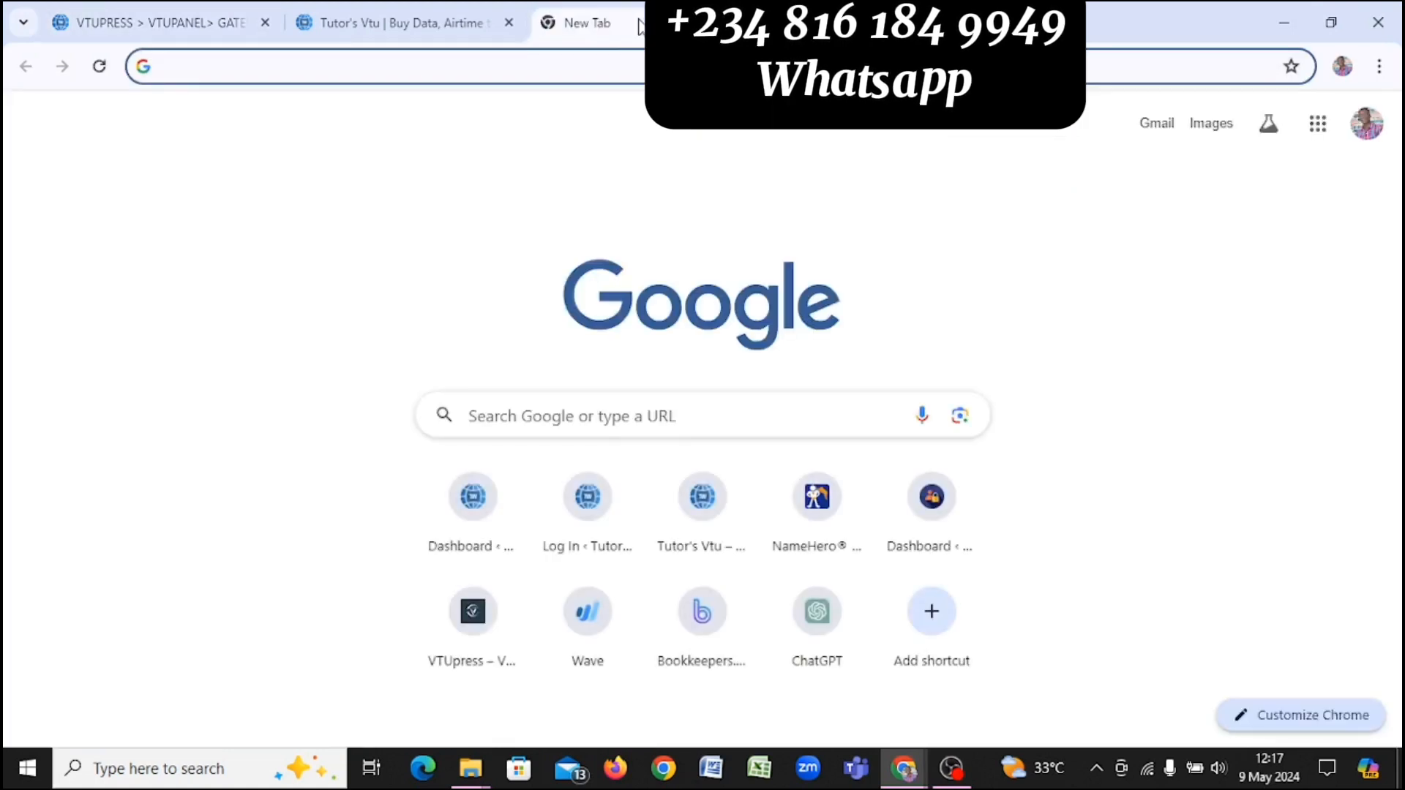
pyautogui.moveTo(578, 22); pyautogui.dragTo(607, 166)
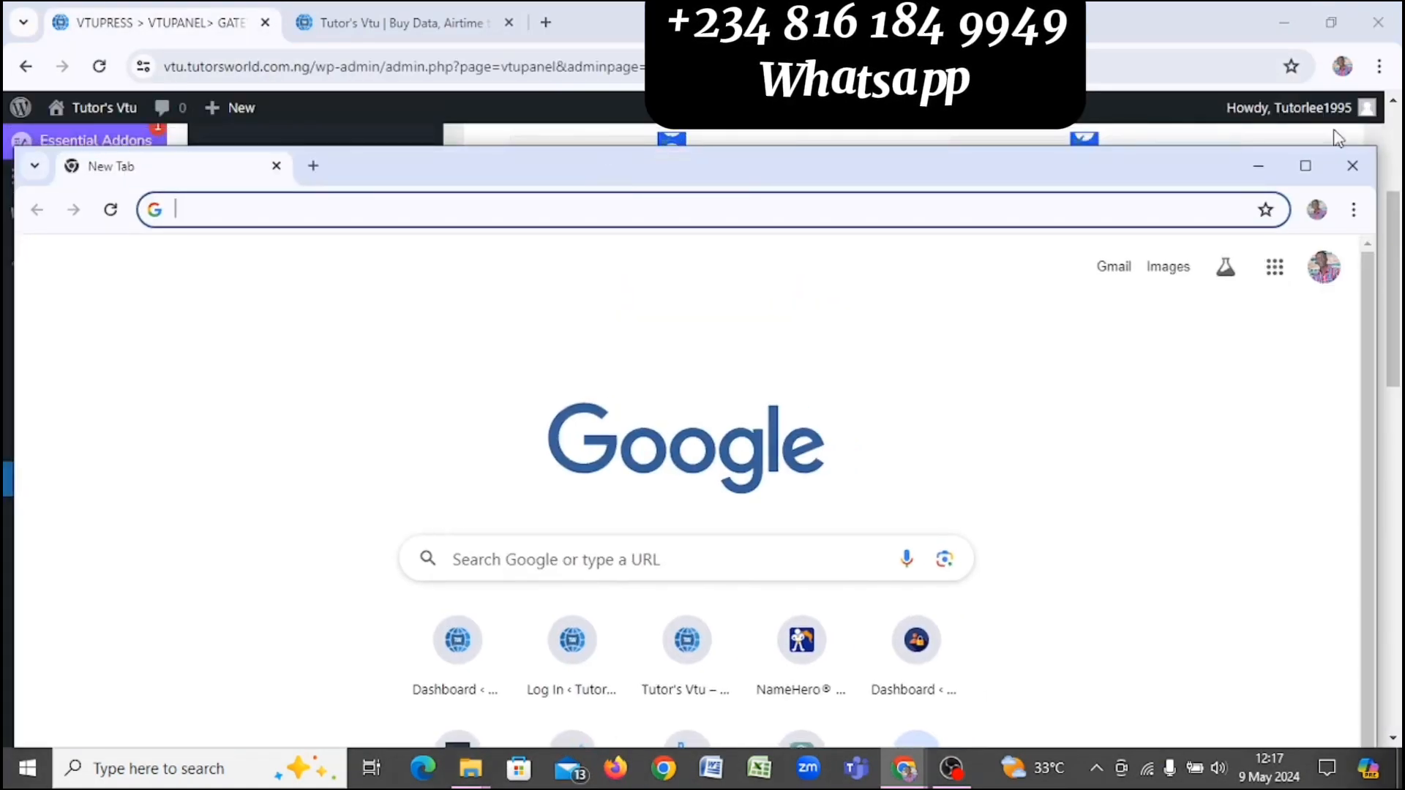
pyautogui.click(1306, 165)
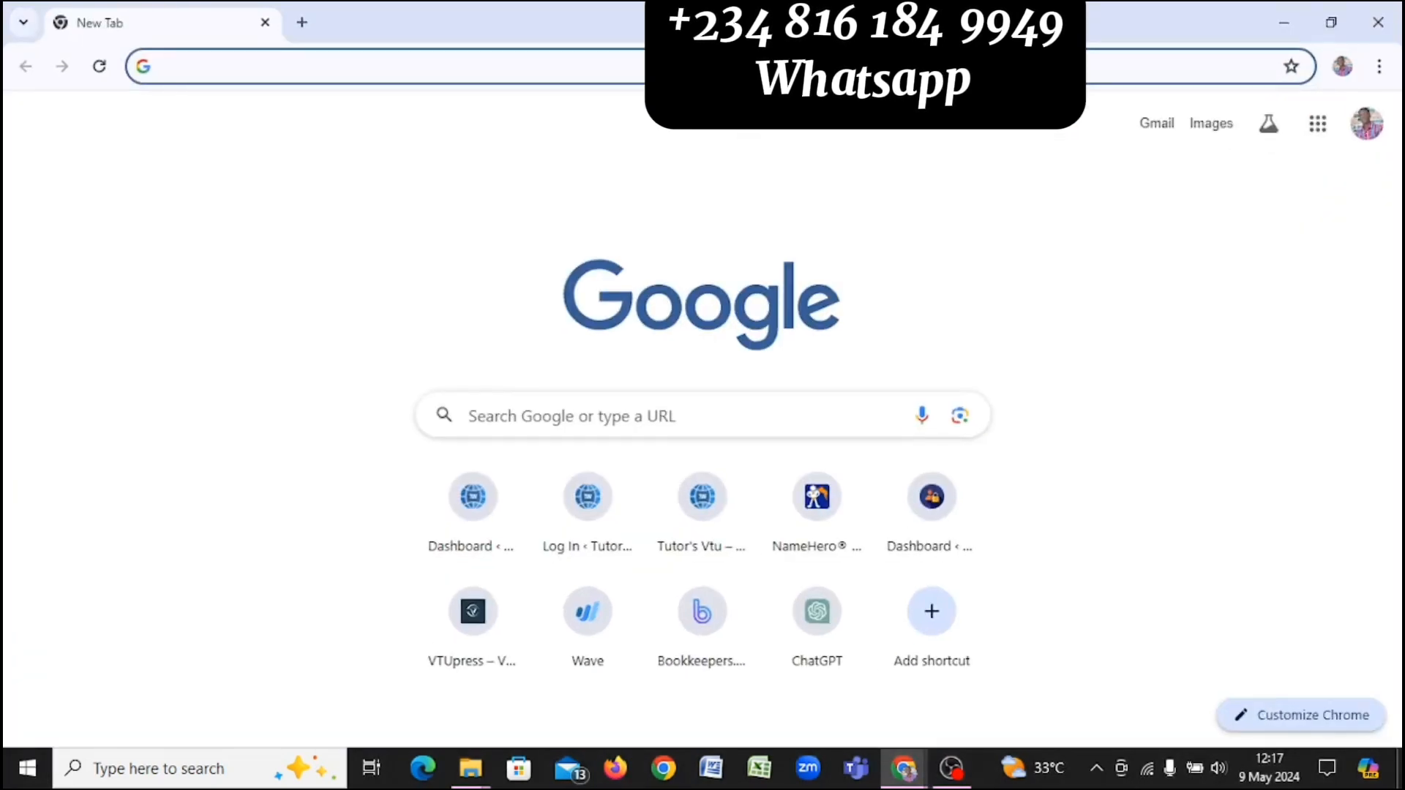
pyautogui.click(804, 65)
pyautogui.write('olaney')
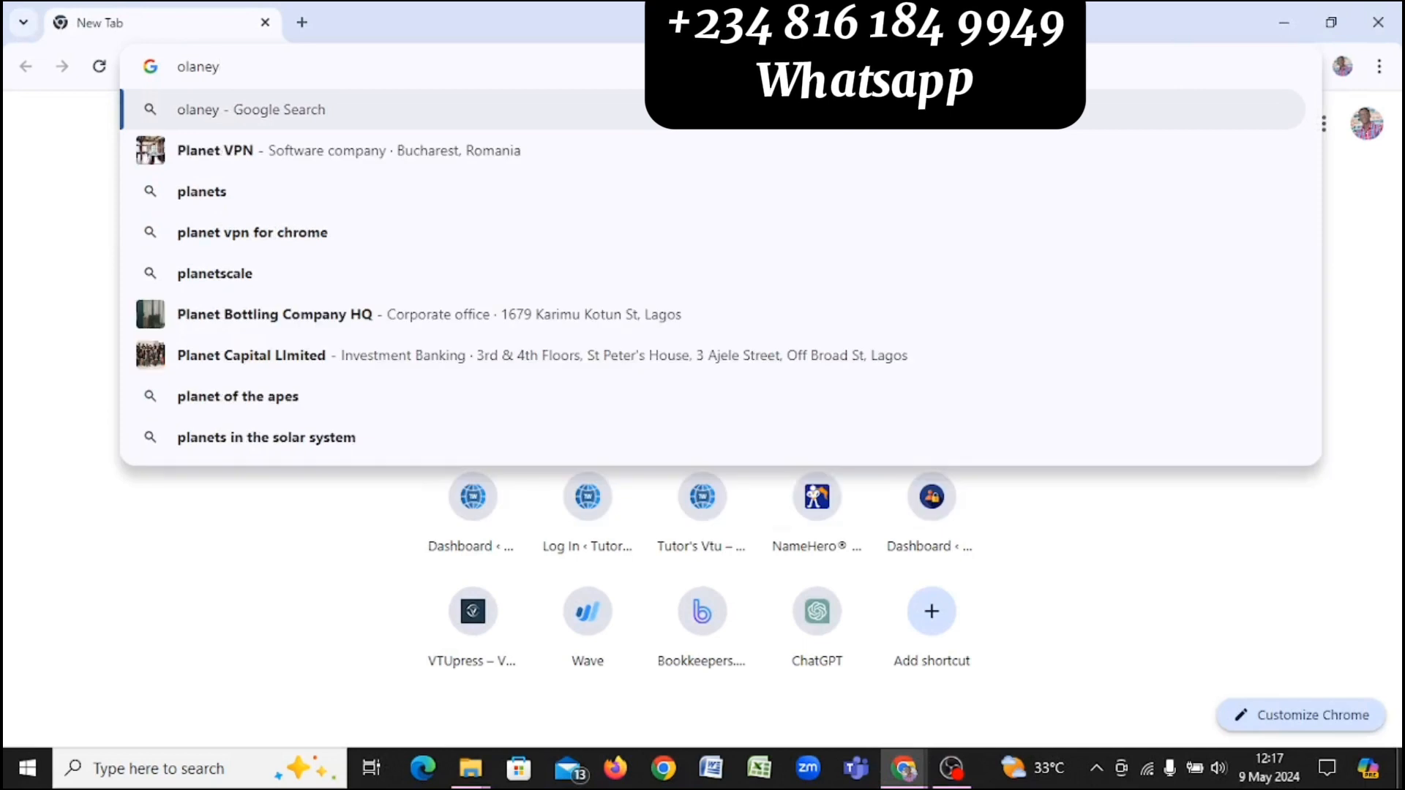
pyautogui.press('BackSpace')
pyautogui.write('t247')
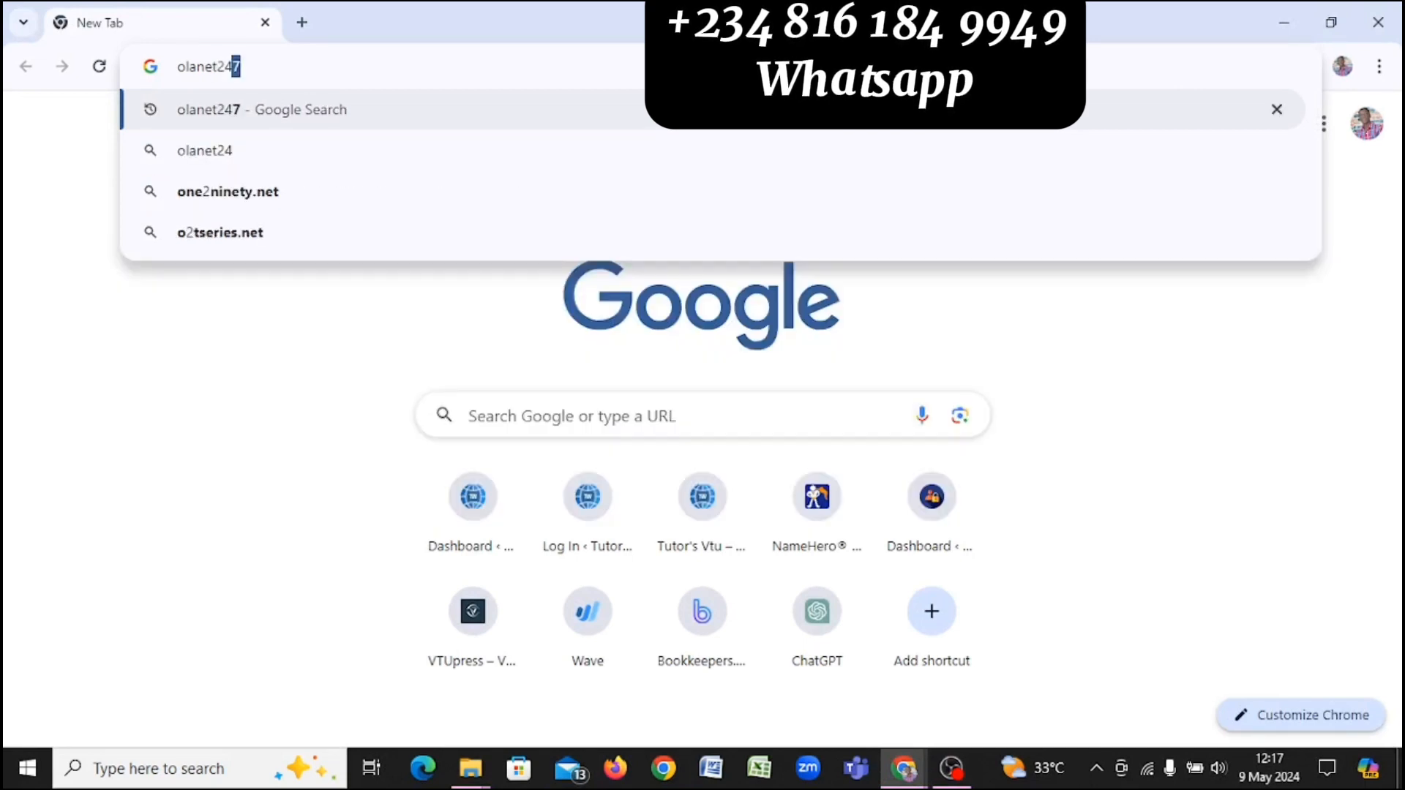
pyautogui.write('.com')
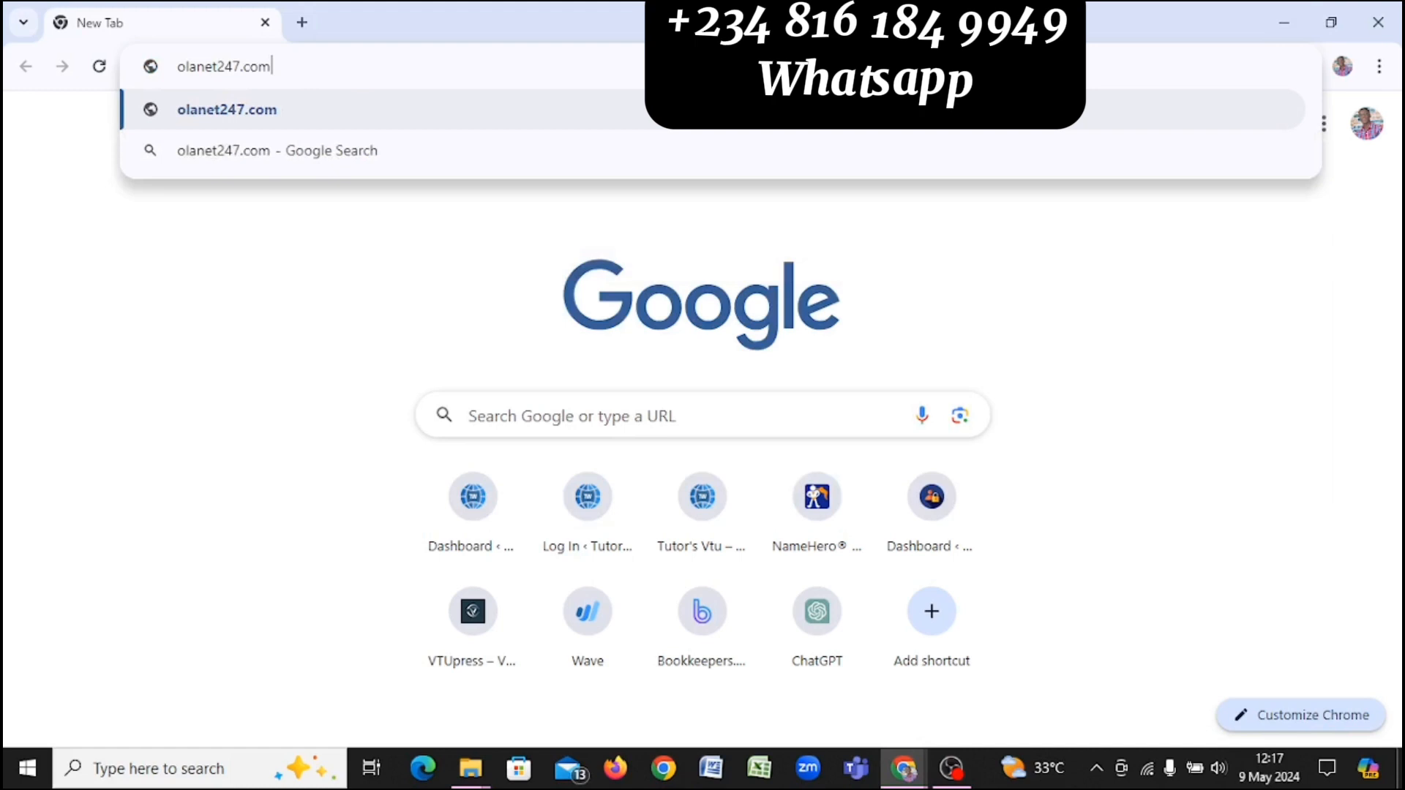
pyautogui.press('Return')
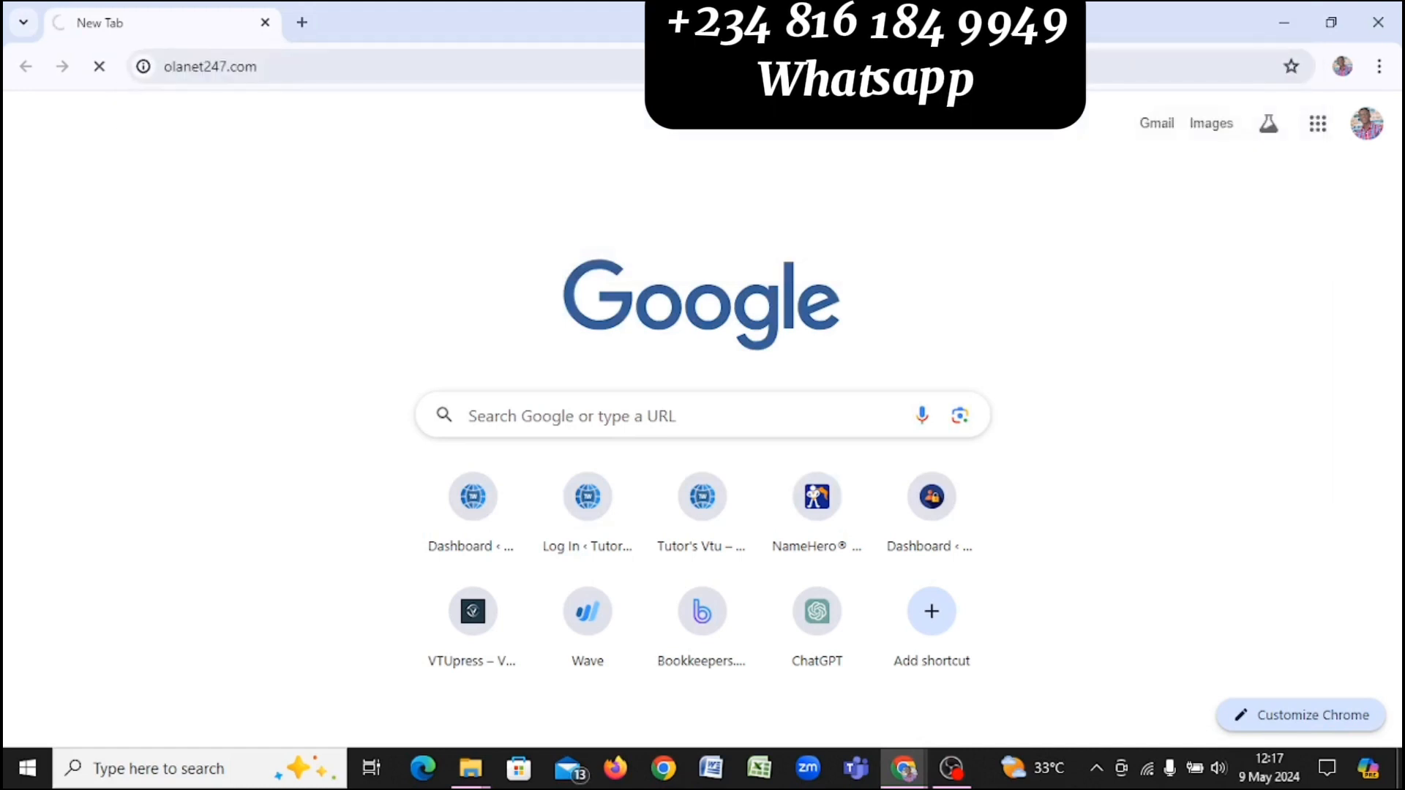
# Step: Compare the VTUPress settings form with the Olanet247 window, switching between them
pyautogui.hotkey('alt', 'Tab')
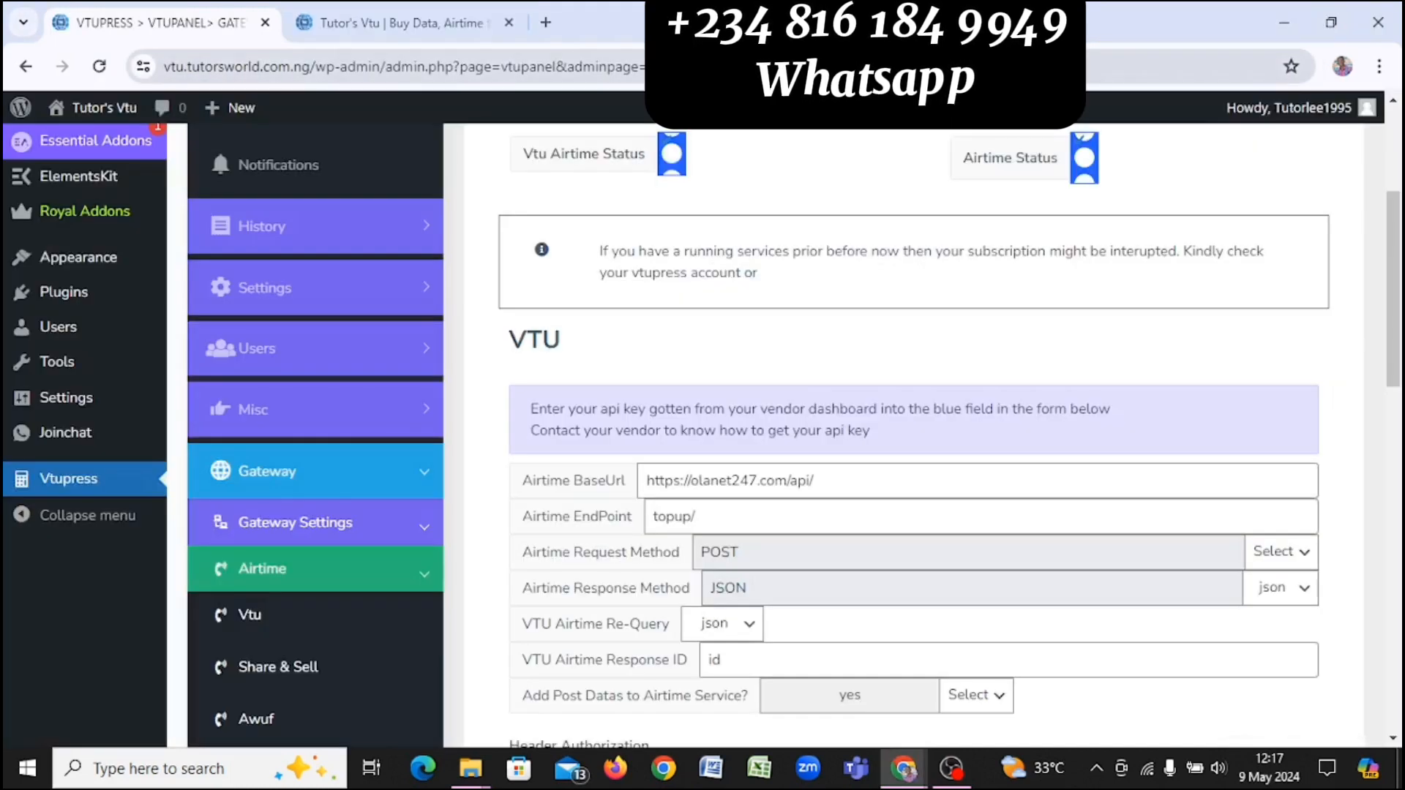
pyautogui.hotkey('alt', 'Tab')
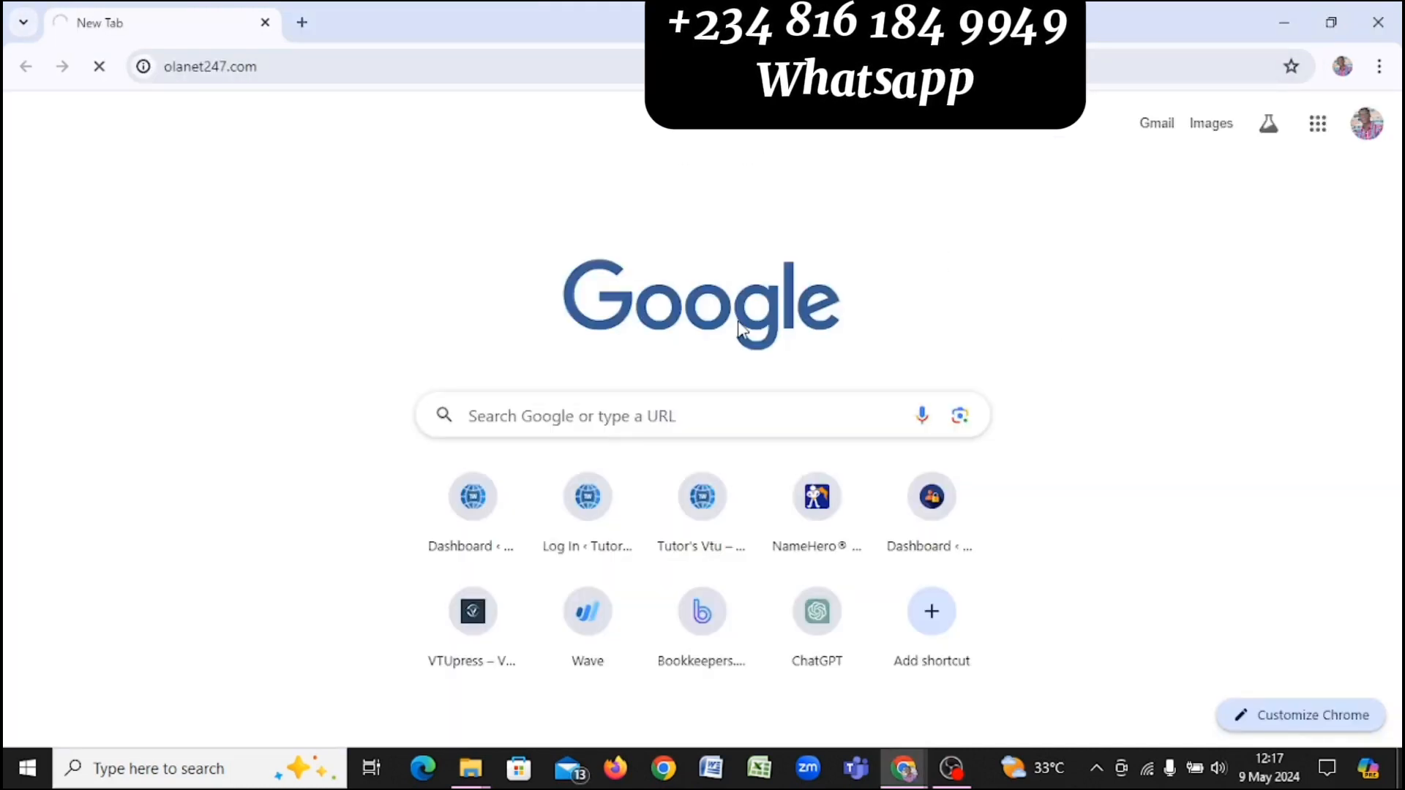
pyautogui.hotkey('alt', 'Tab')
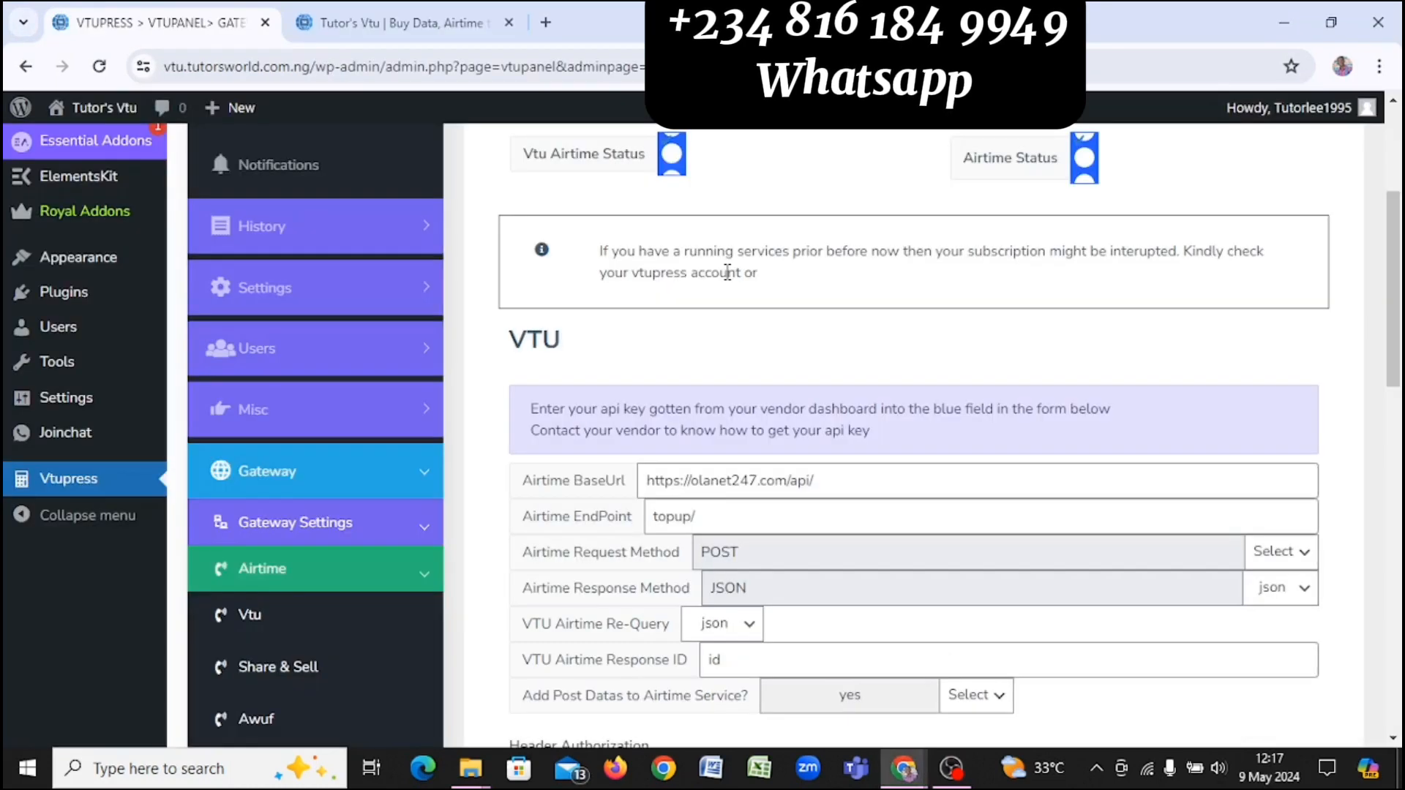
pyautogui.scroll(-2, 940, 388)
pyautogui.scroll(-1, 943, 395)
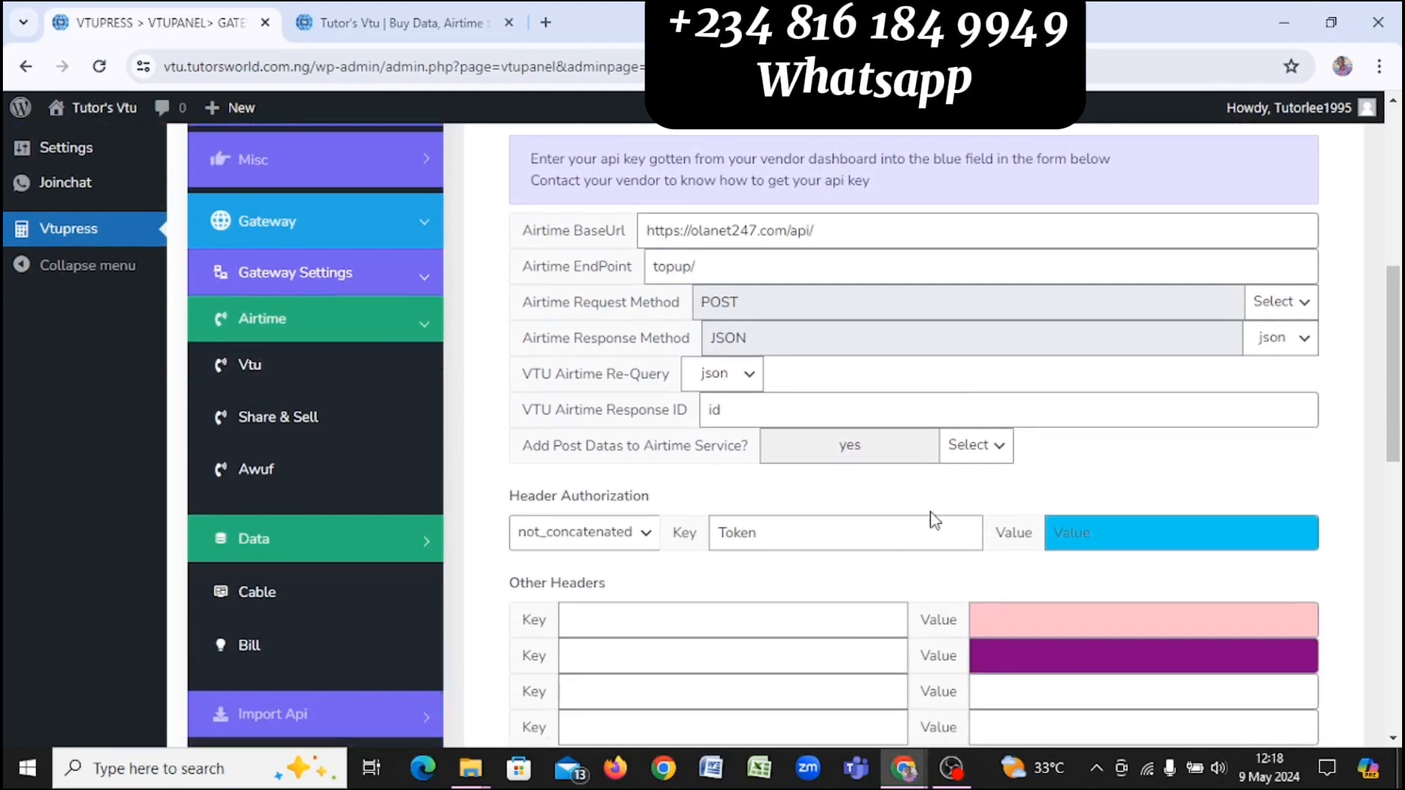
pyautogui.hotkey('alt', 'Tab')
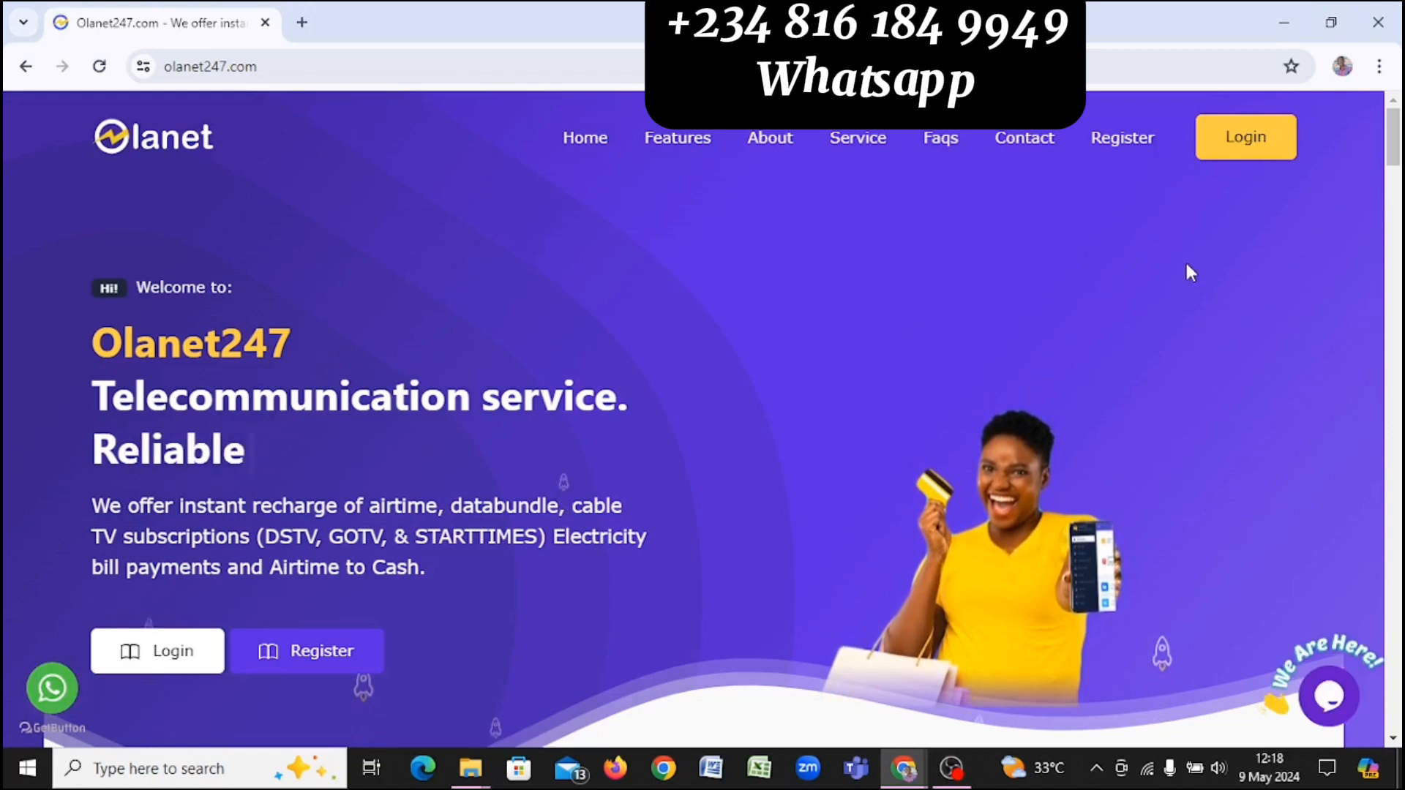
# Step: Log in to Olanet247 with the saved credentials and look over the account dashboard
pyautogui.click(1246, 137)
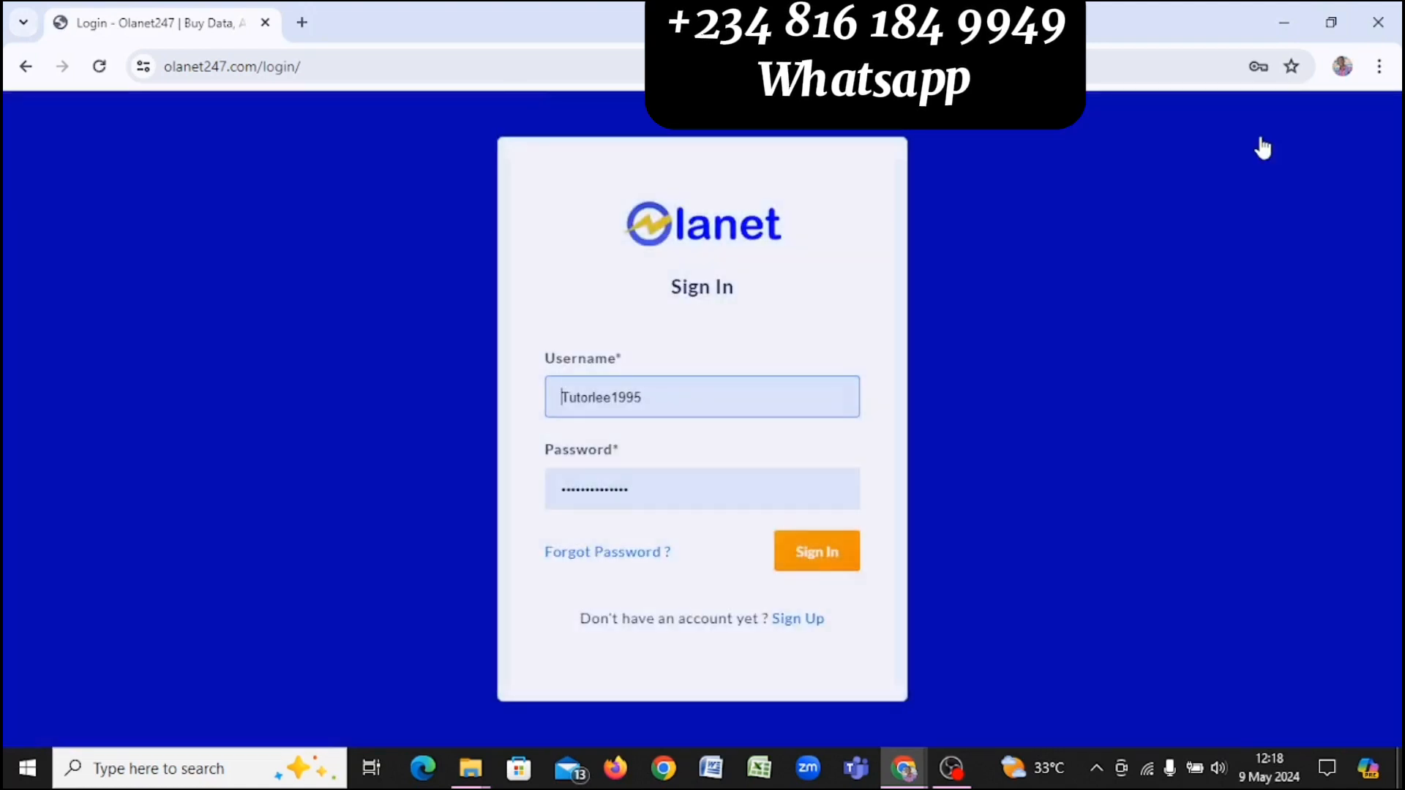
pyautogui.click(809, 571)
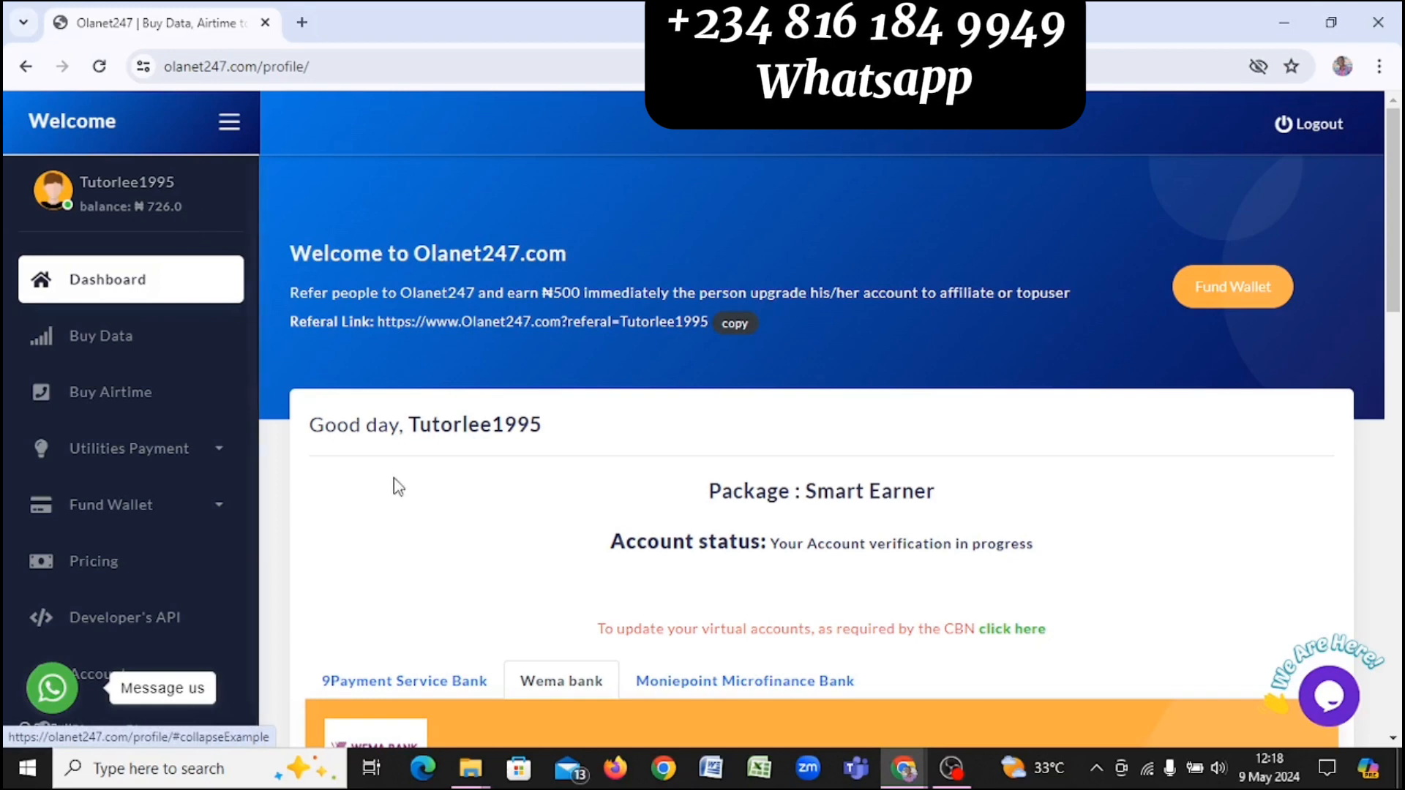
pyautogui.scroll(-10, 419, 296)
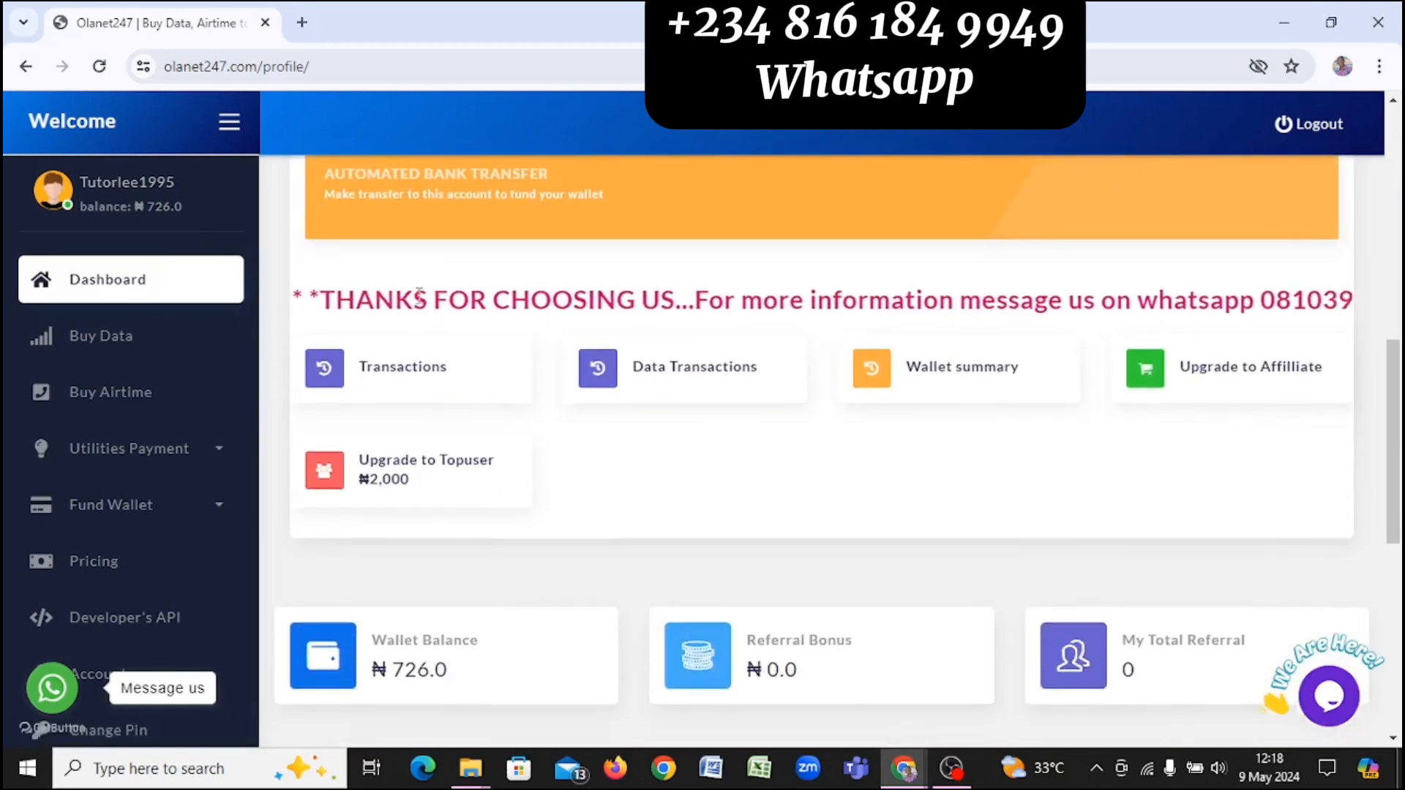
pyautogui.scroll(-6, 418, 295)
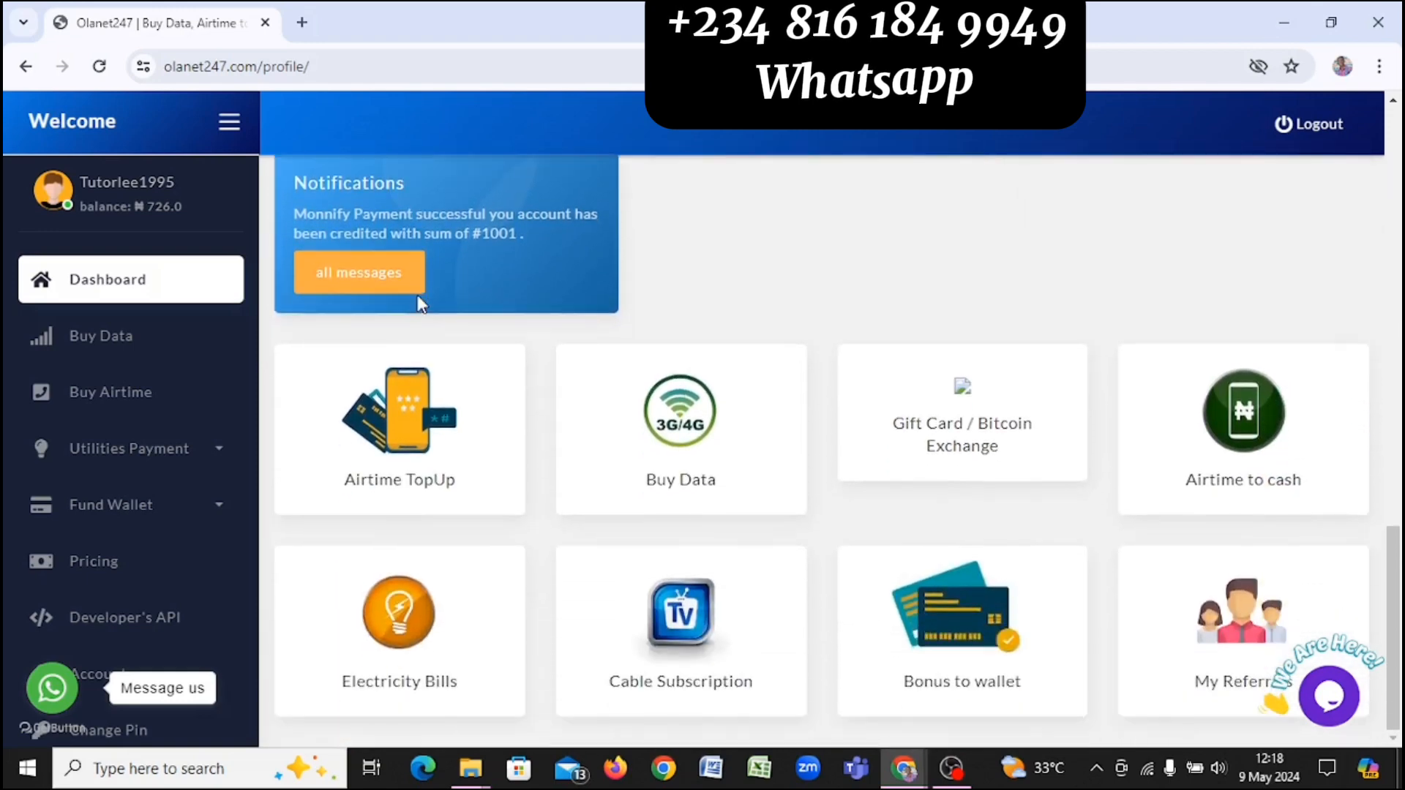
pyautogui.scroll(10, 421, 303)
pyautogui.scroll(8, 421, 303)
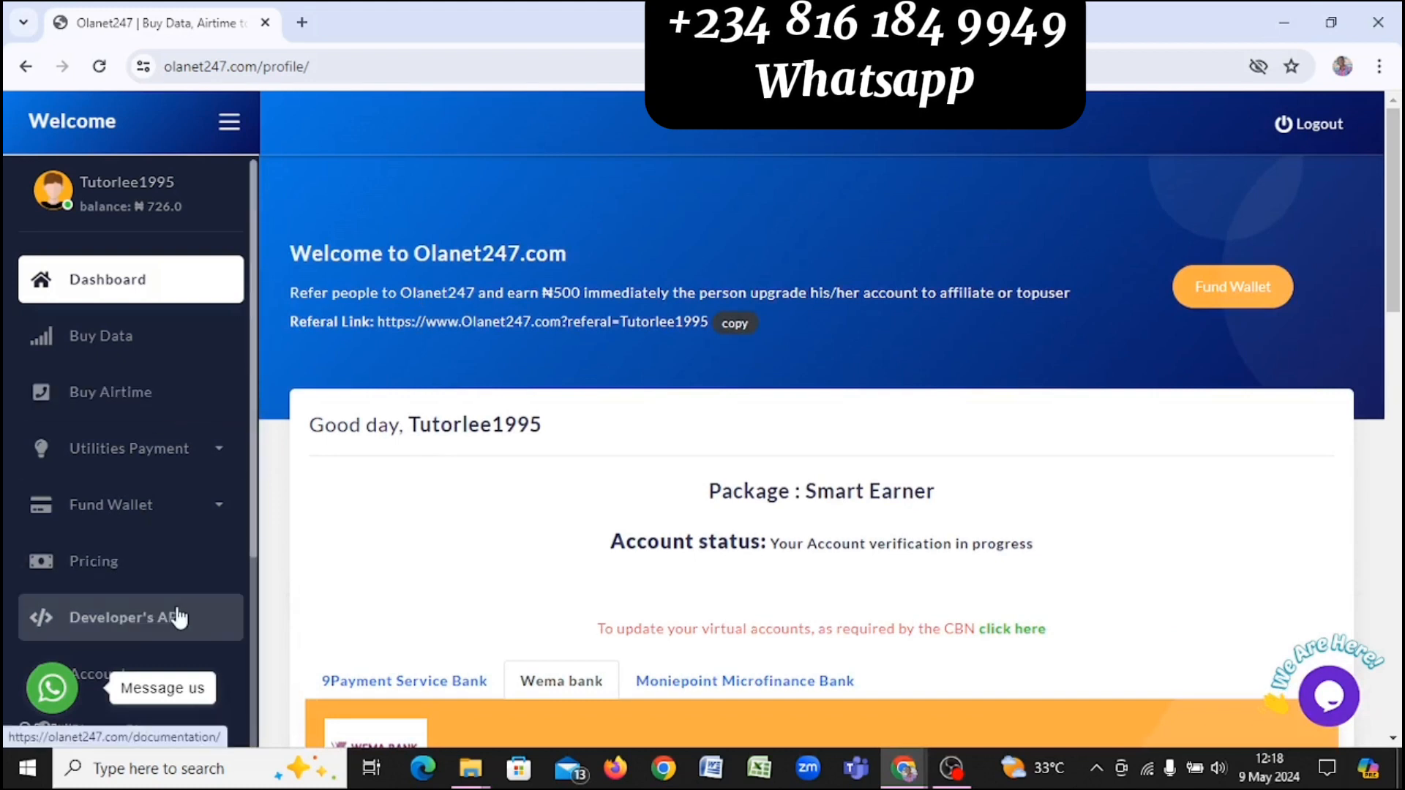
# Step: Copy the Authorization Token from Olanet247's Developer's API page and return to WordPress
pyautogui.click(161, 620)
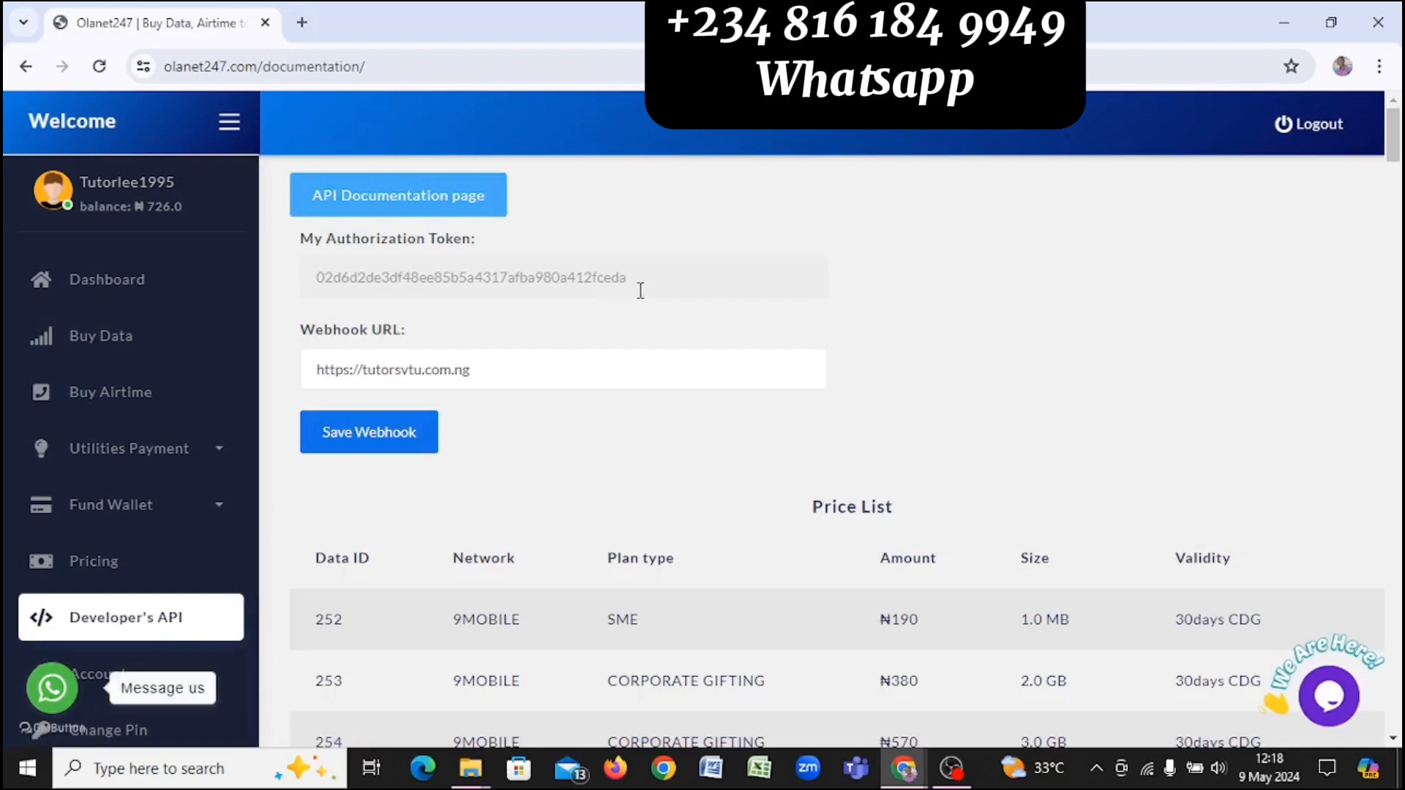
pyautogui.moveTo(613, 284); pyautogui.dragTo(291, 328)
pyautogui.hotkey('ctrl', 'c')
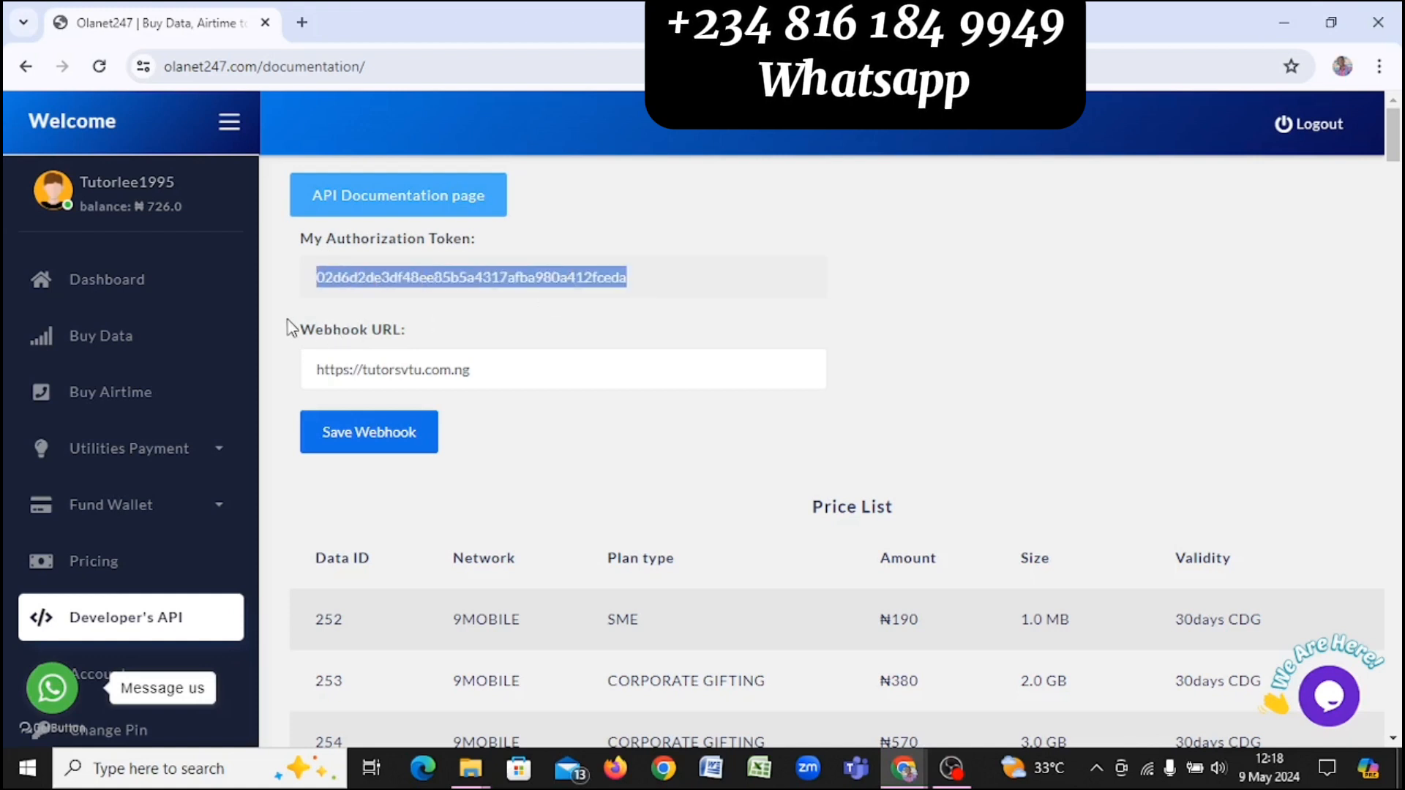
pyautogui.hotkey('alt', 'Tab')
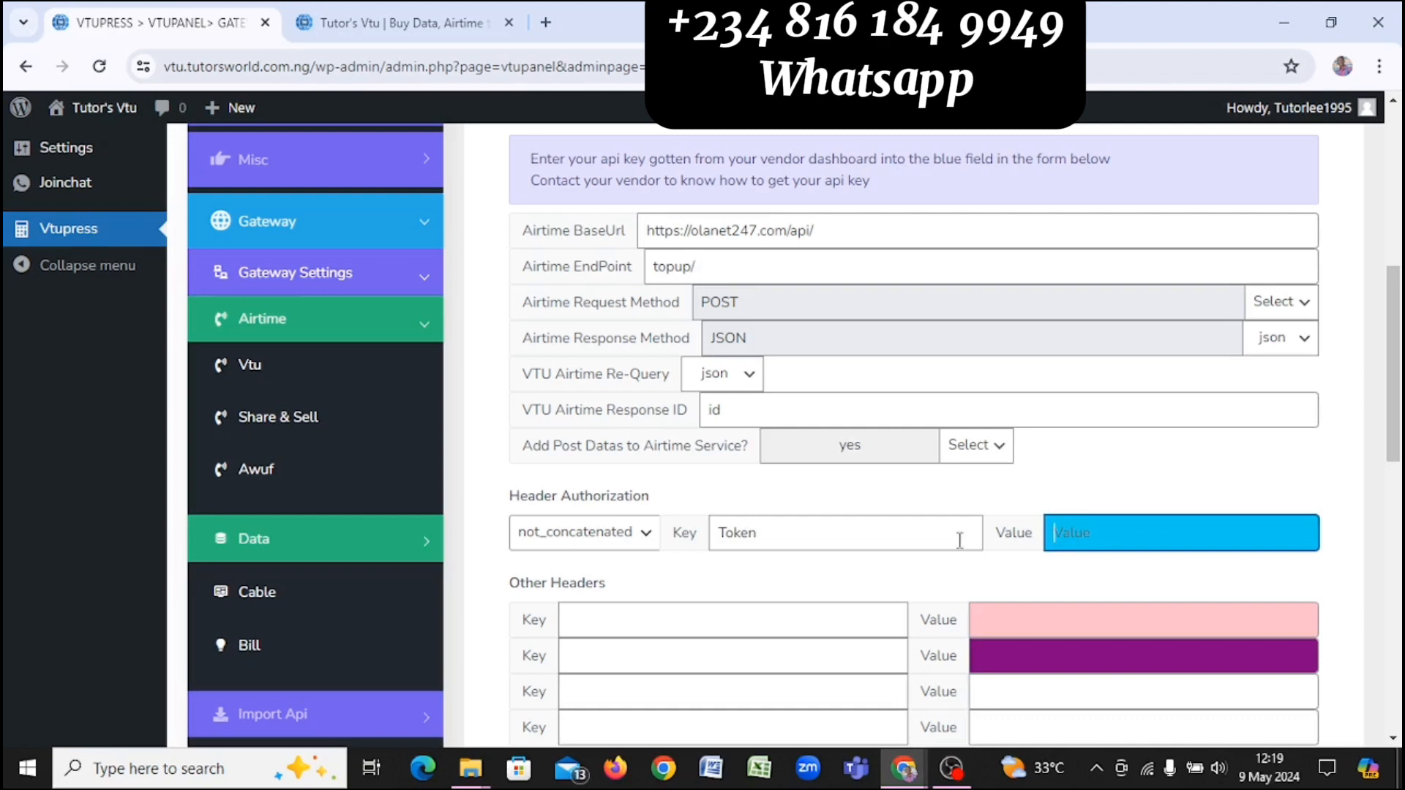
# Step: Paste the Olanet247 token into the Header Authorization Value field
pyautogui.click(904, 543)
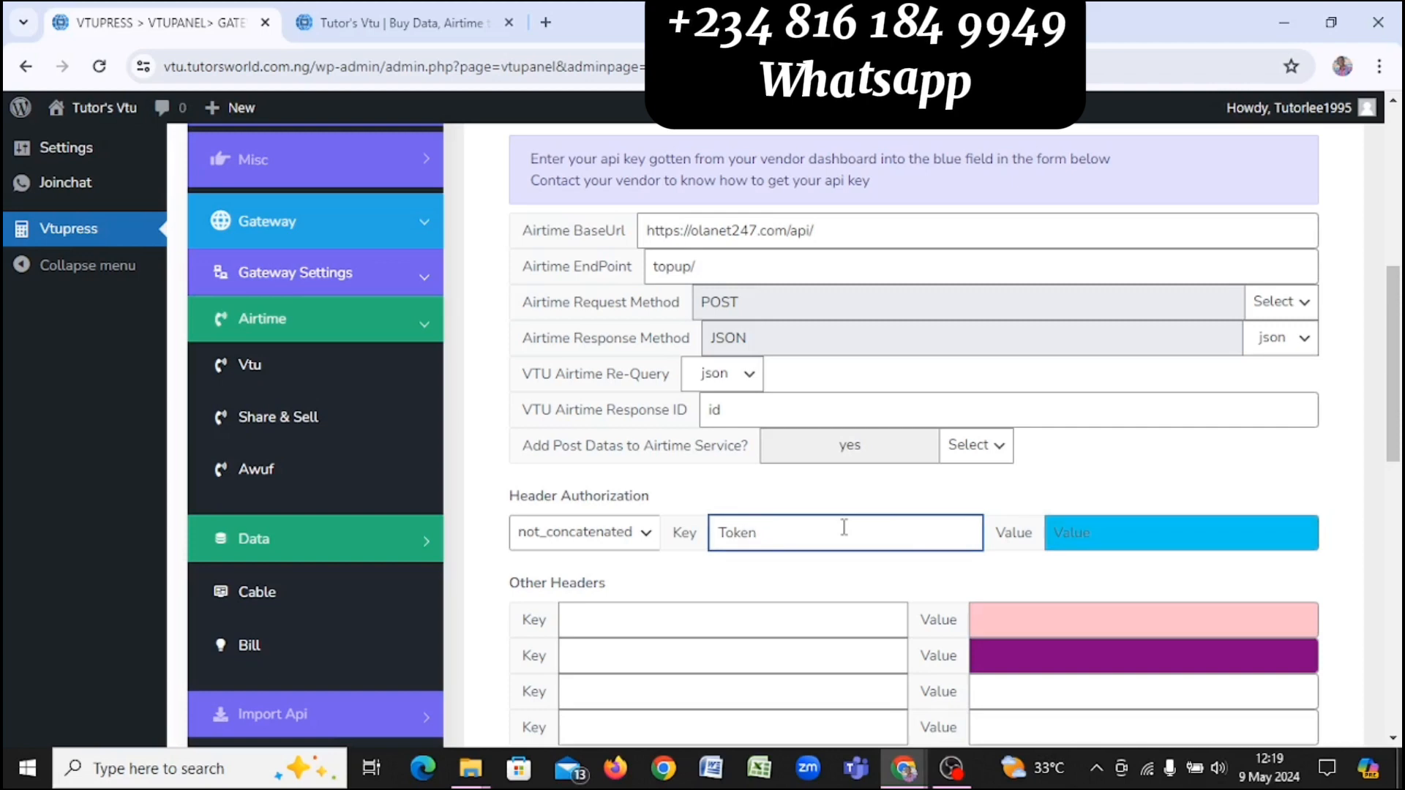
pyautogui.scroll(-1, 843, 527)
pyautogui.scroll(2, 843, 526)
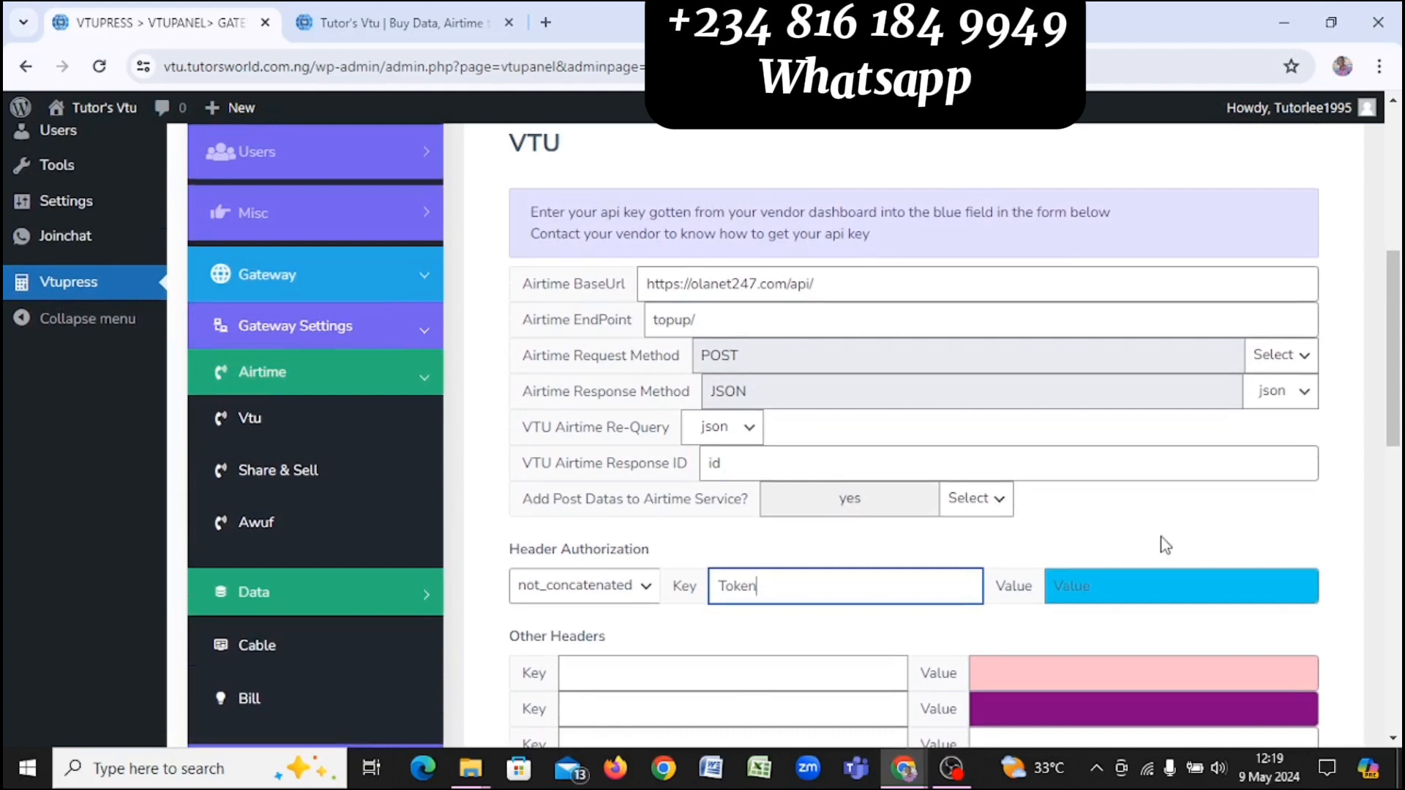
pyautogui.click(1101, 590)
pyautogui.hotkey('ctrl', 'v')
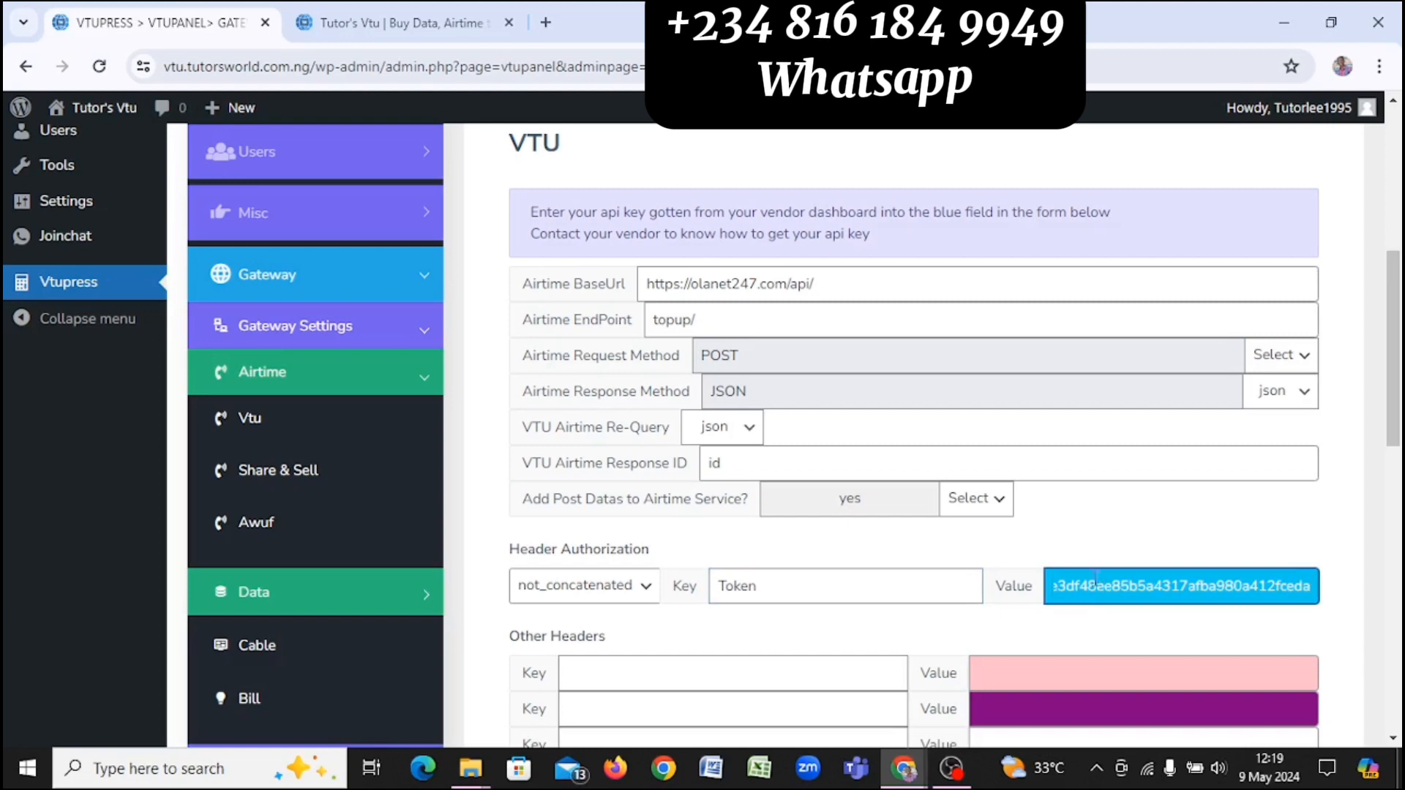
# Step: Save the VTU airtime gateway settings and dismiss the saved confirmation
pyautogui.scroll(-5, 1083, 547)
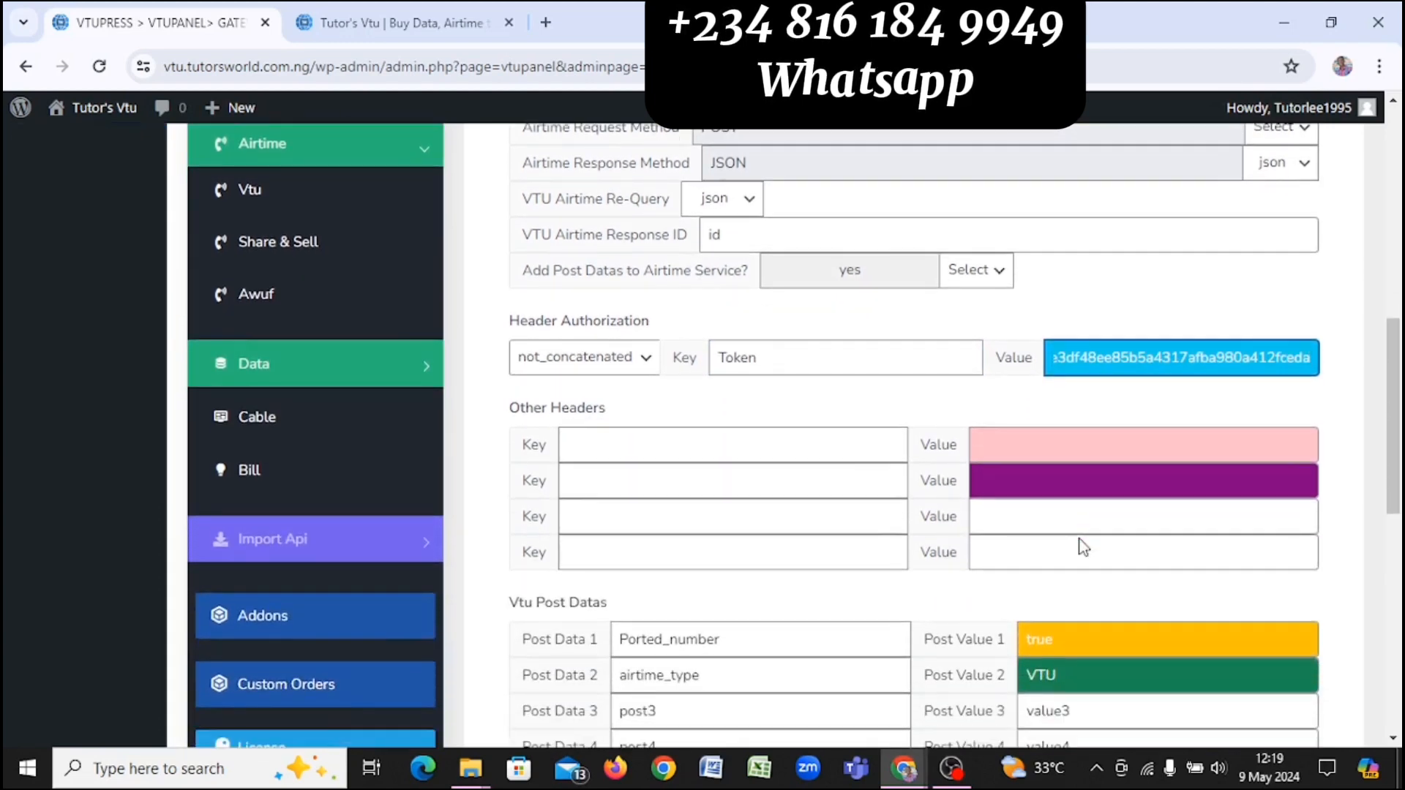
pyautogui.scroll(-7, 1079, 539)
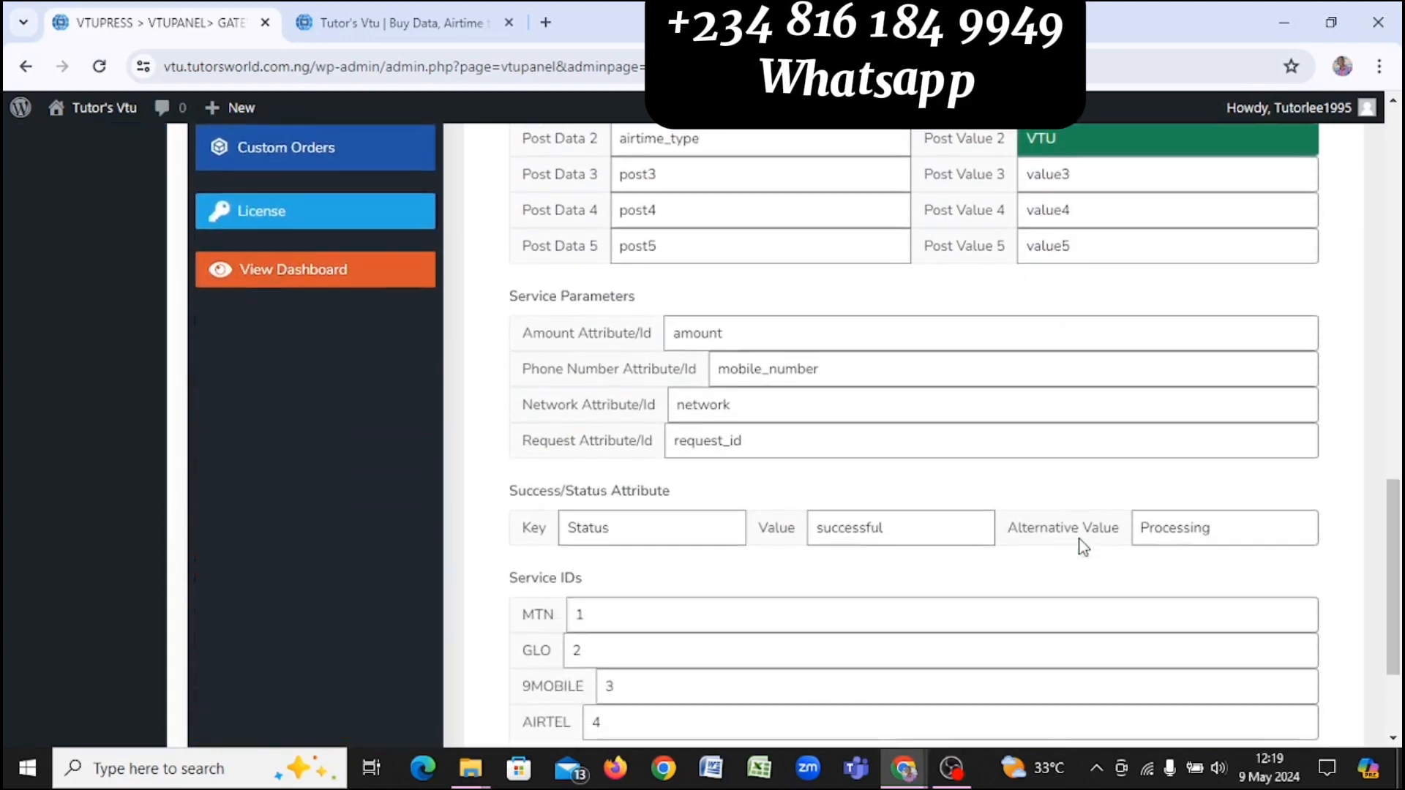
pyautogui.scroll(-2, 1082, 548)
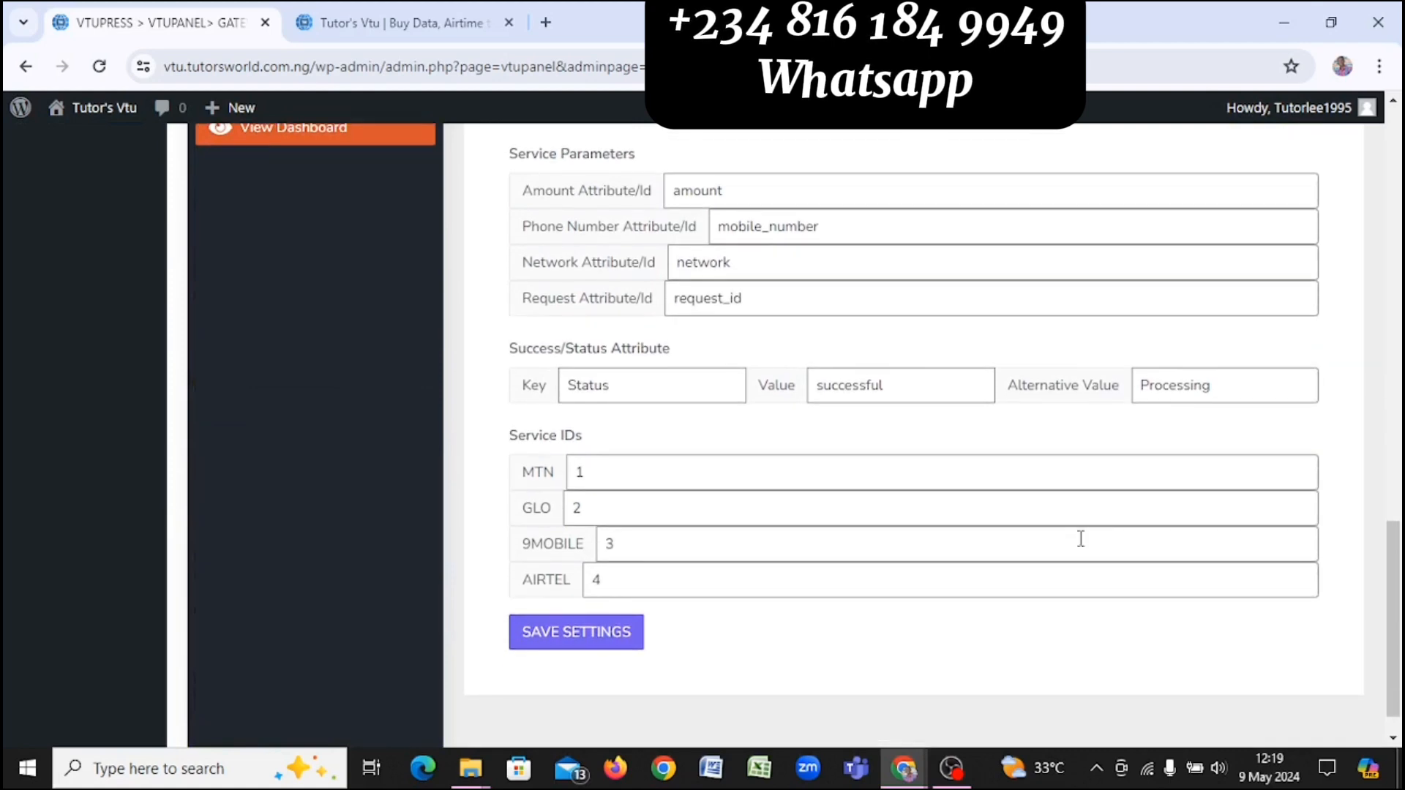
pyautogui.scroll(8, 1081, 539)
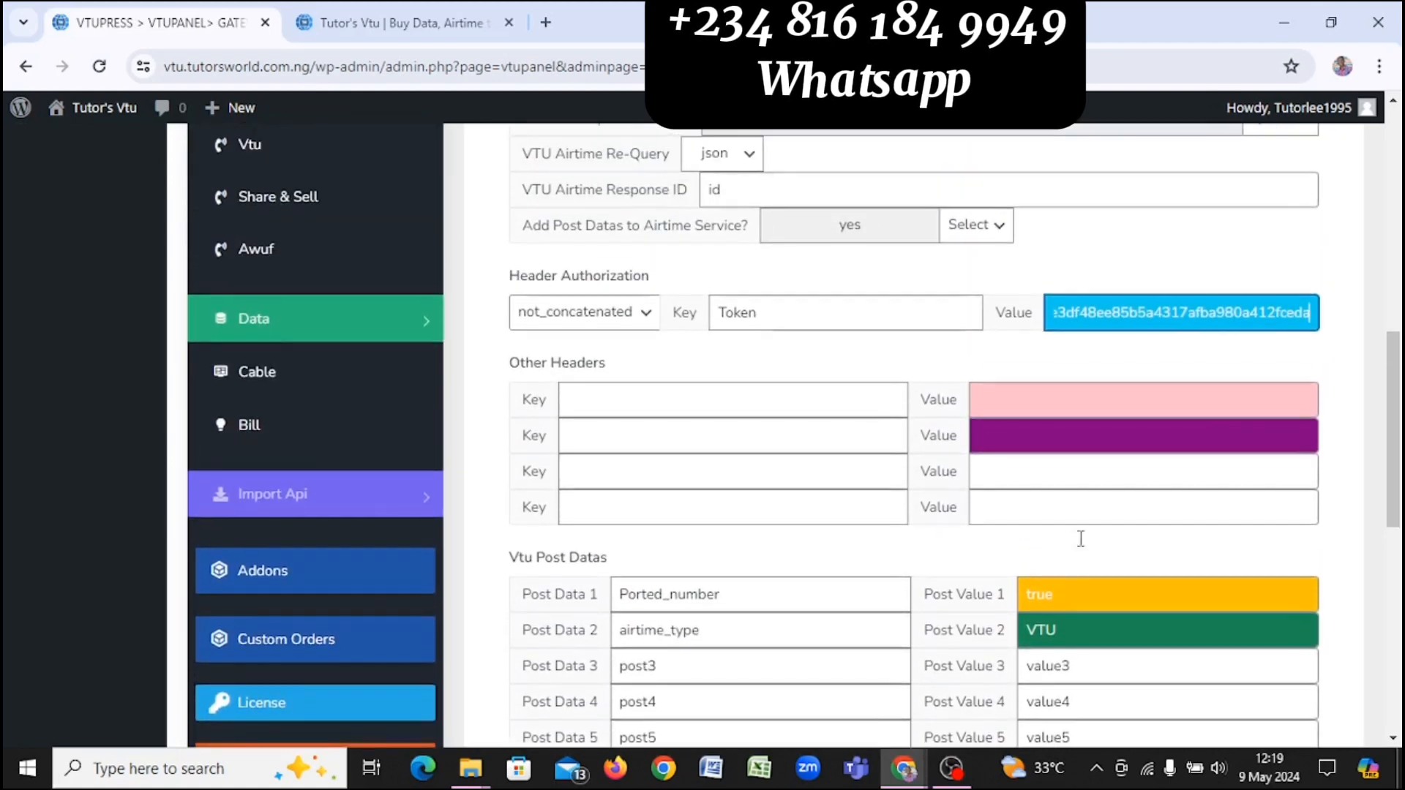
pyautogui.scroll(1, 1080, 539)
pyautogui.scroll(-7, 1079, 538)
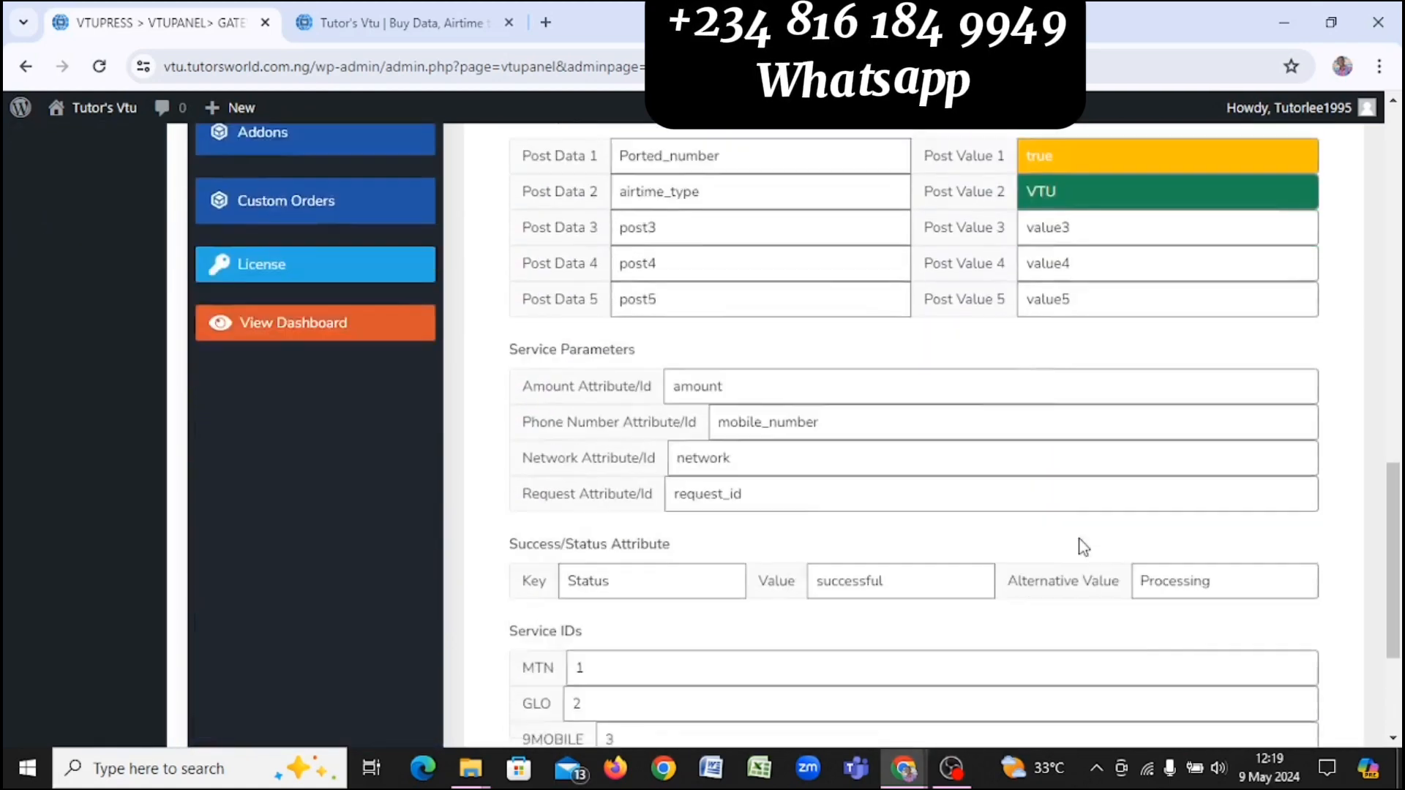
pyautogui.scroll(-3, 1080, 543)
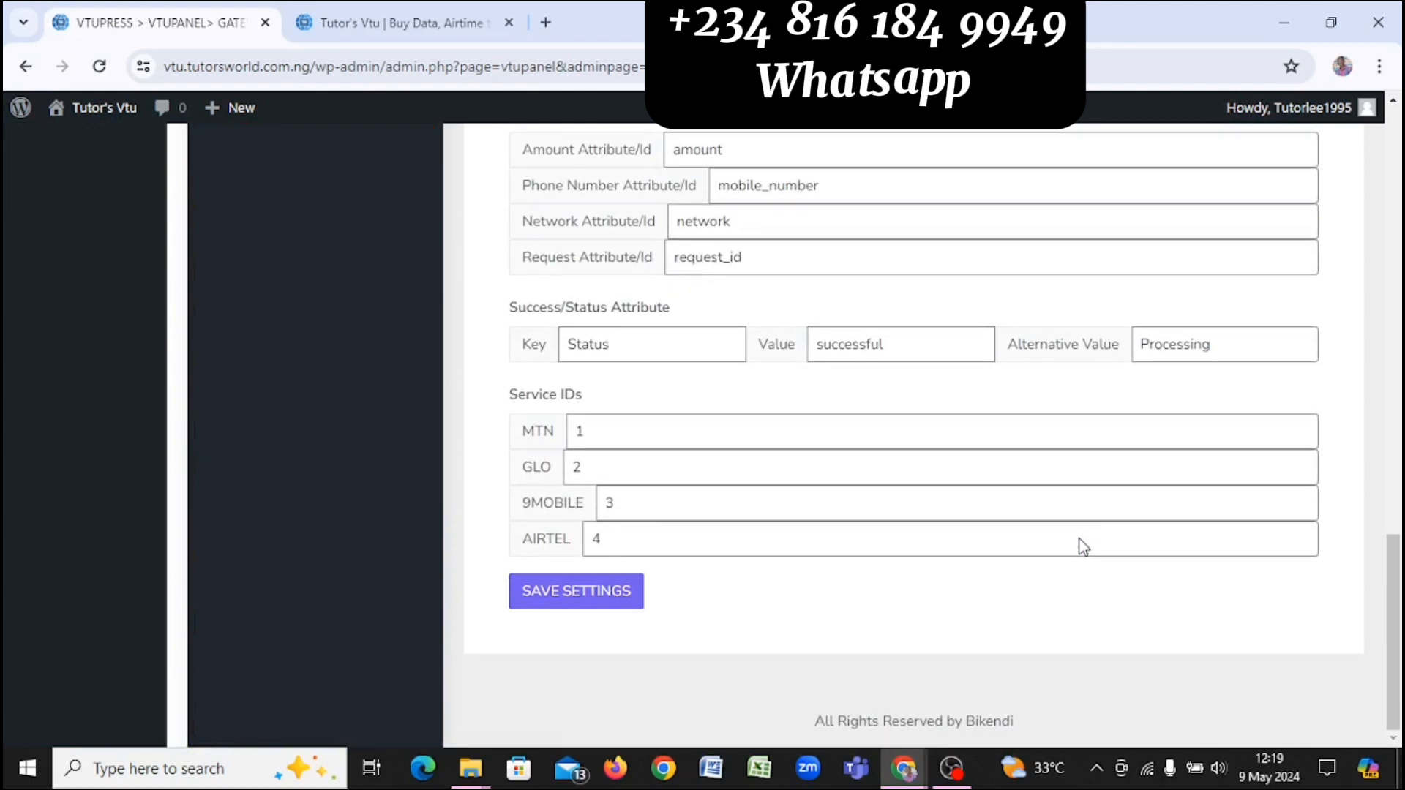
pyautogui.click(610, 593)
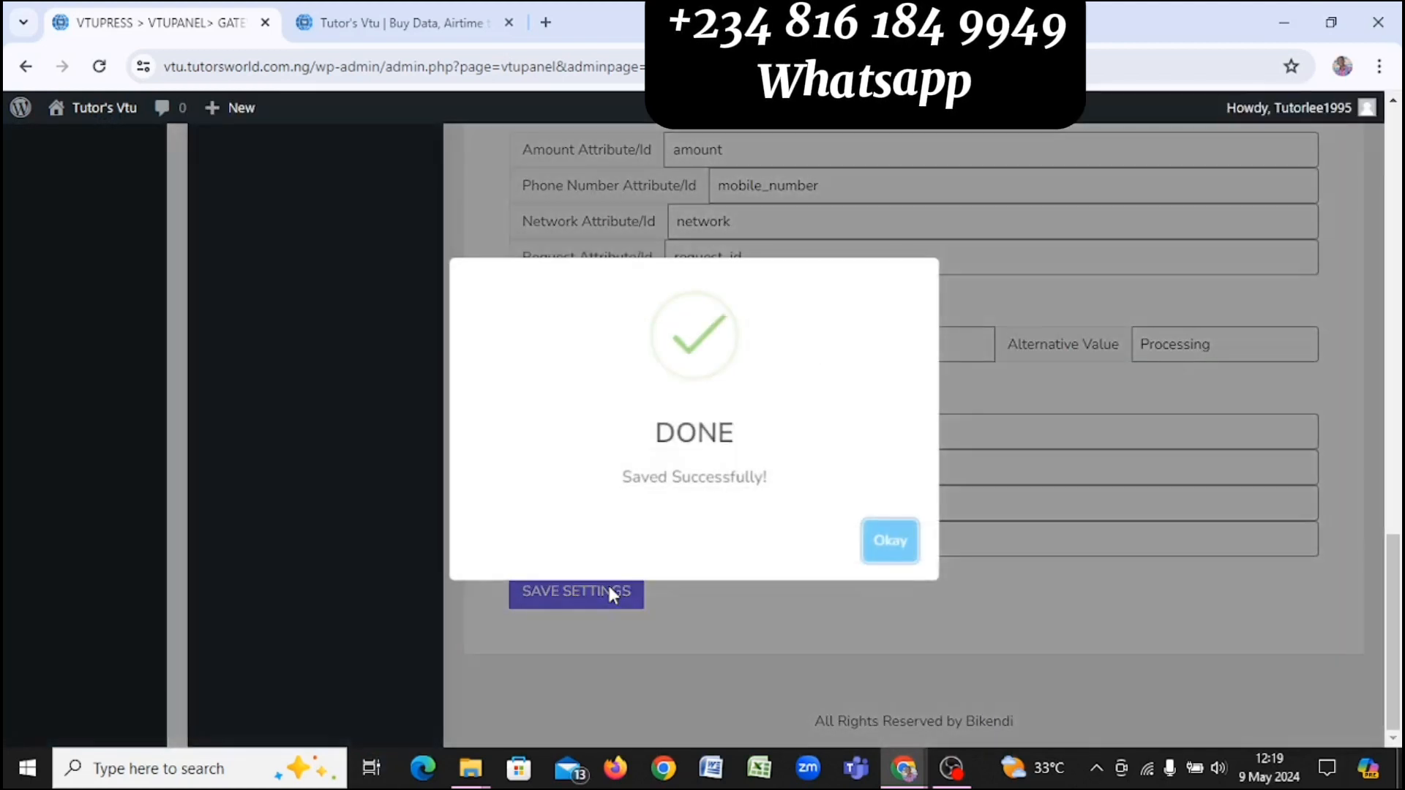
pyautogui.click(890, 541)
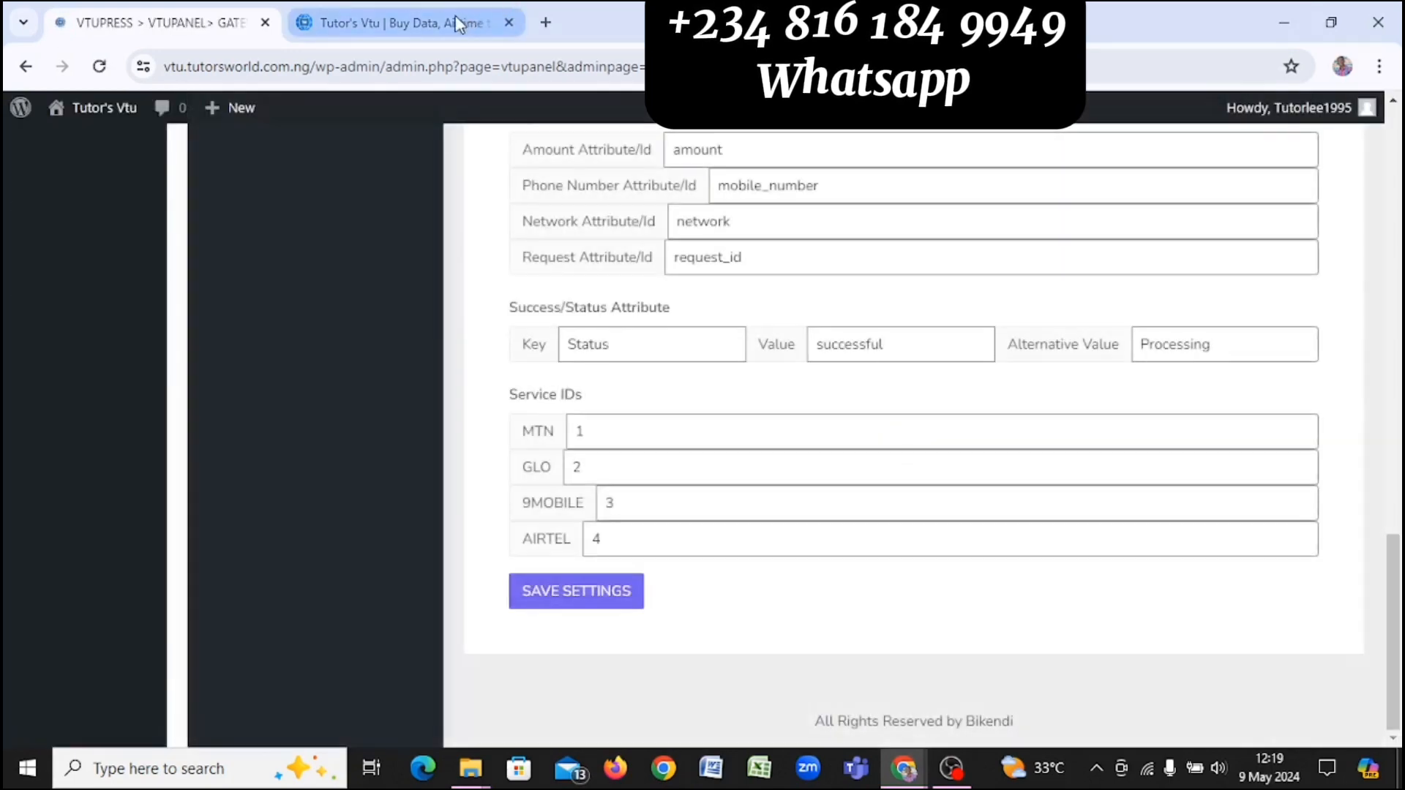
# Step: Go to the site's user dashboard, dismiss the welcome notification and open Buy Airtime
pyautogui.click(459, 24)
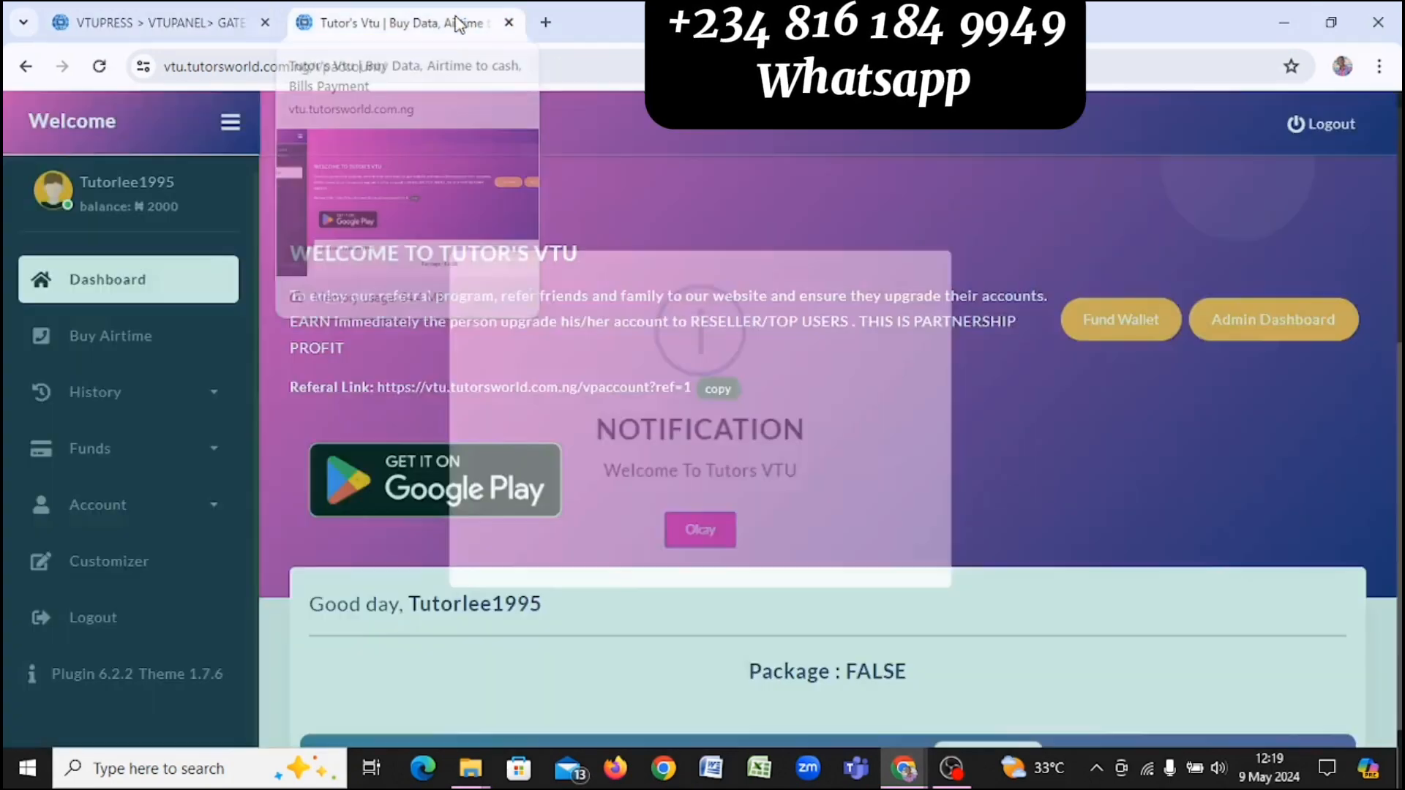
pyautogui.click(700, 528)
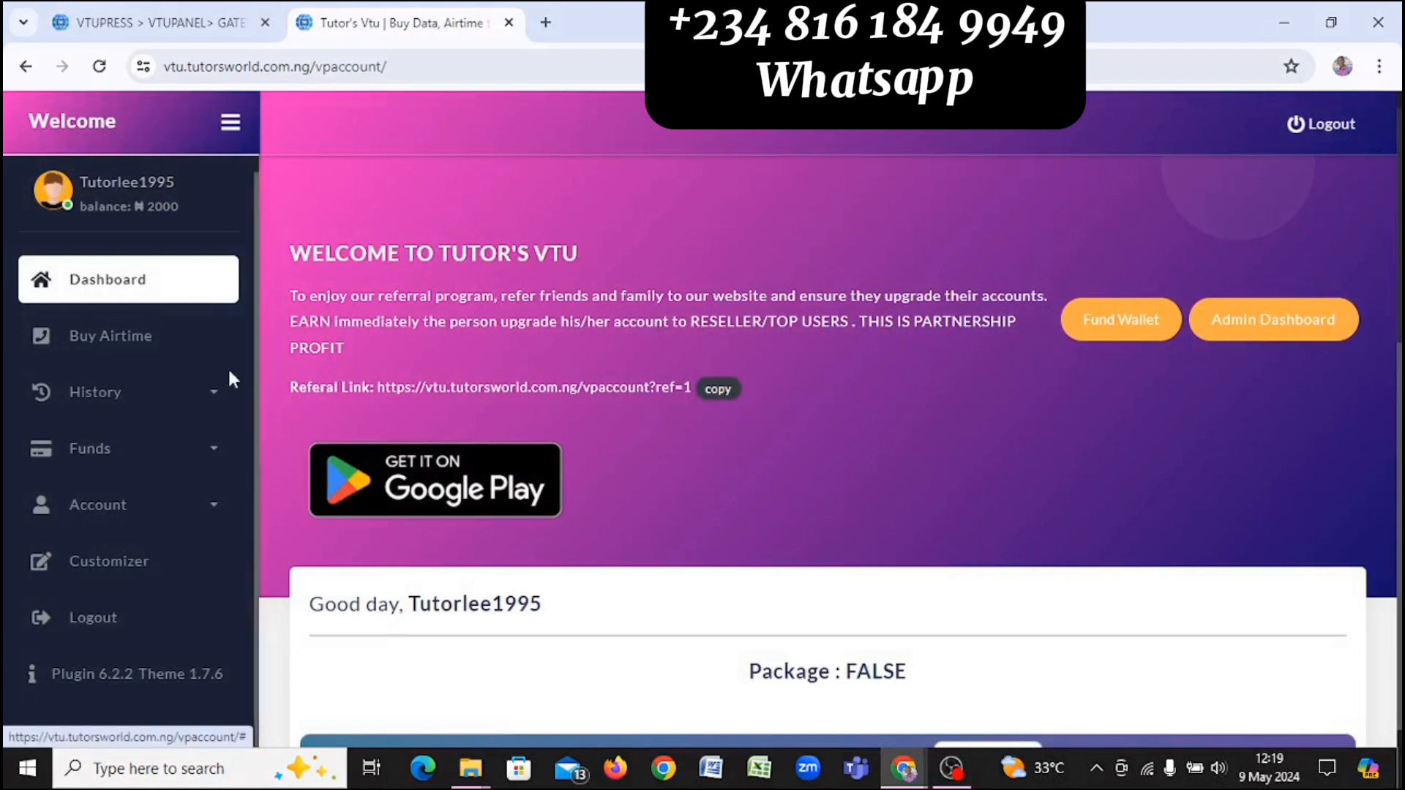
pyautogui.click(180, 361)
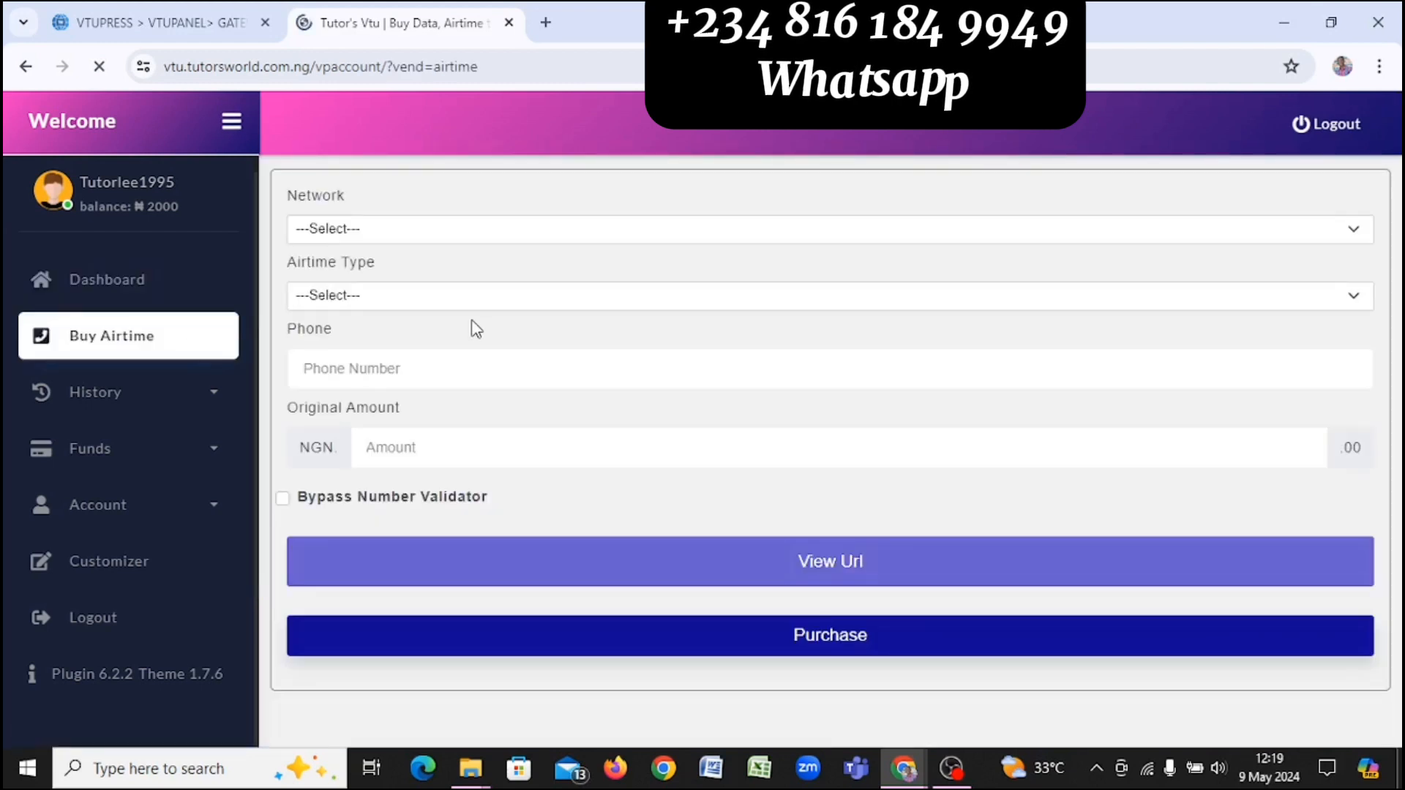
# Step: Select MTN and VTU, enter the recipient's phone number, and begin the amount of 100
pyautogui.click(474, 234)
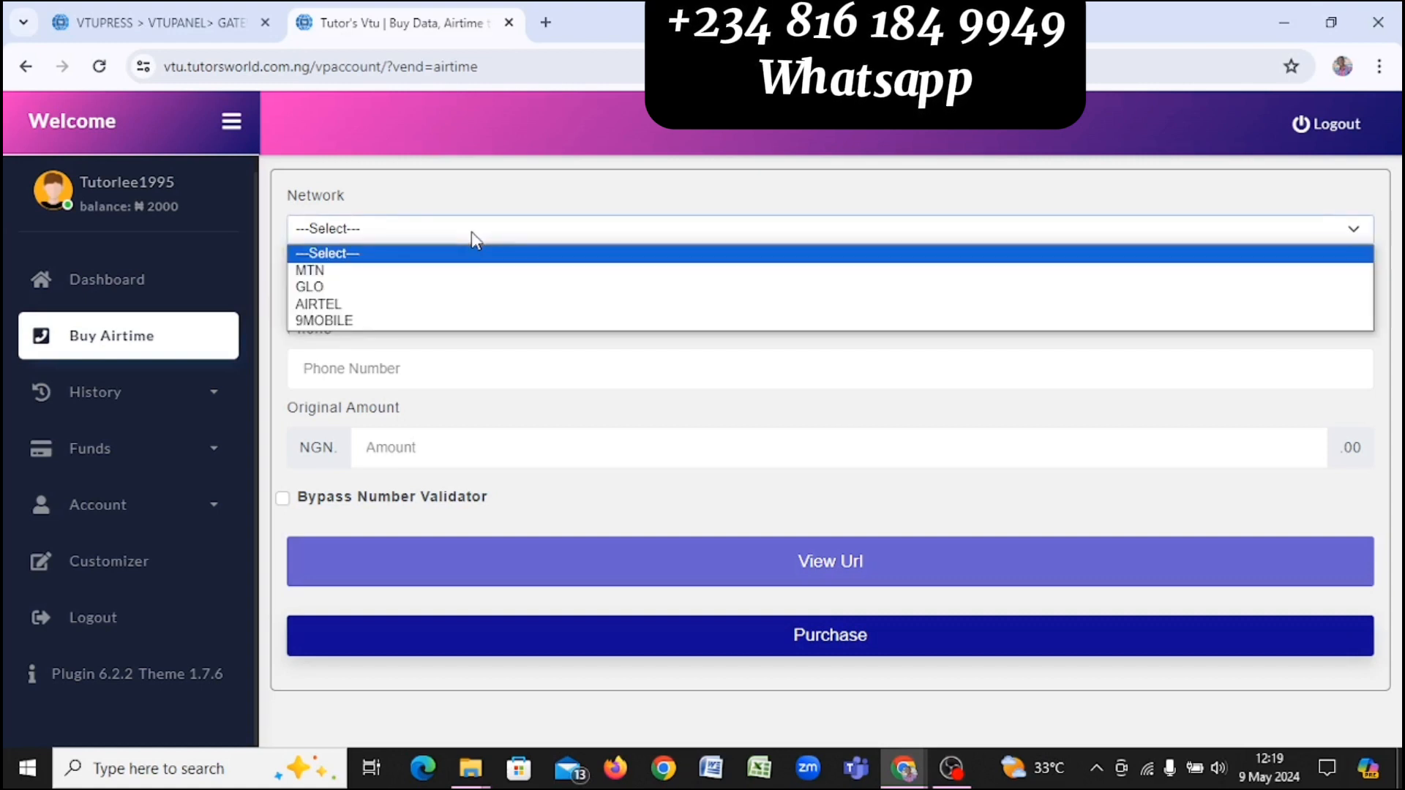
pyautogui.click(460, 273)
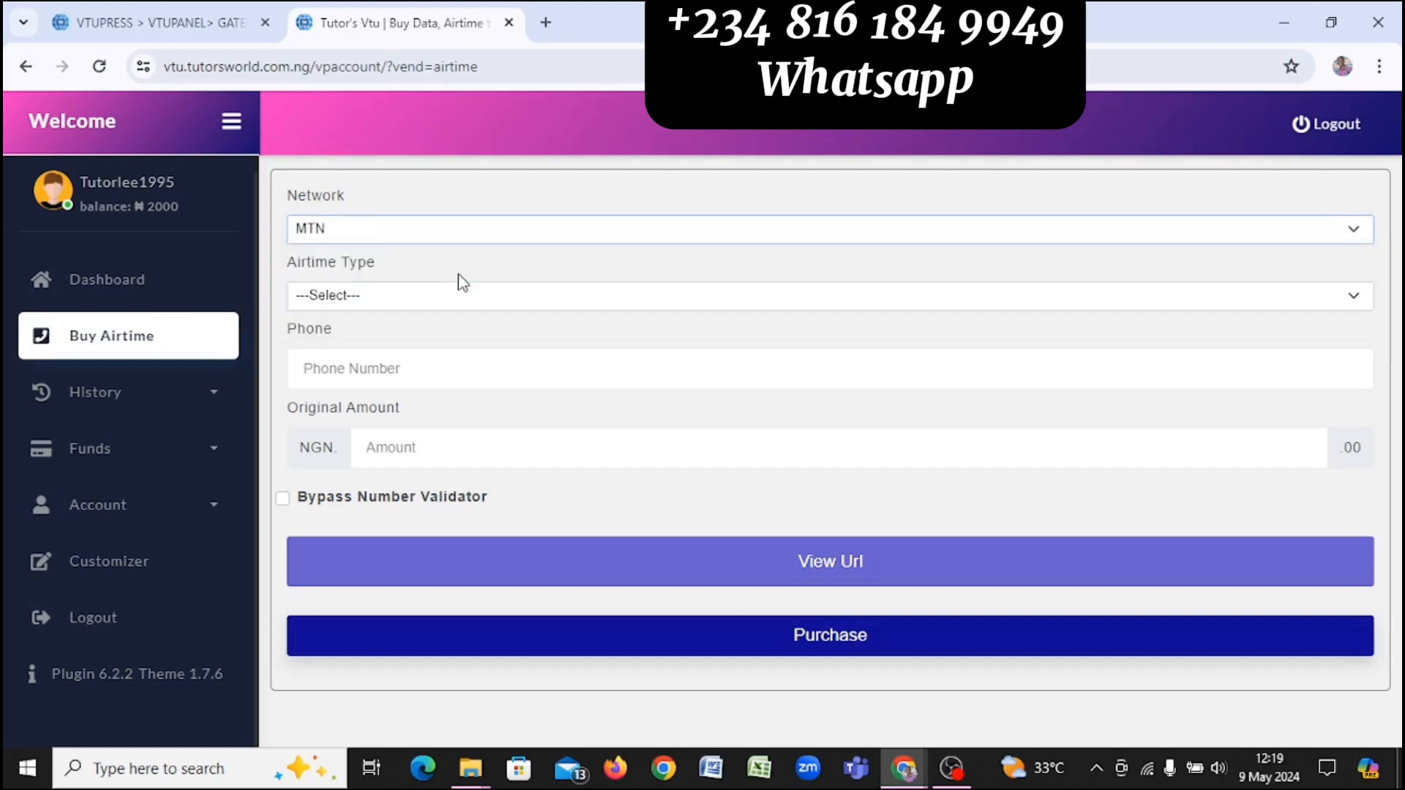
pyautogui.click(493, 296)
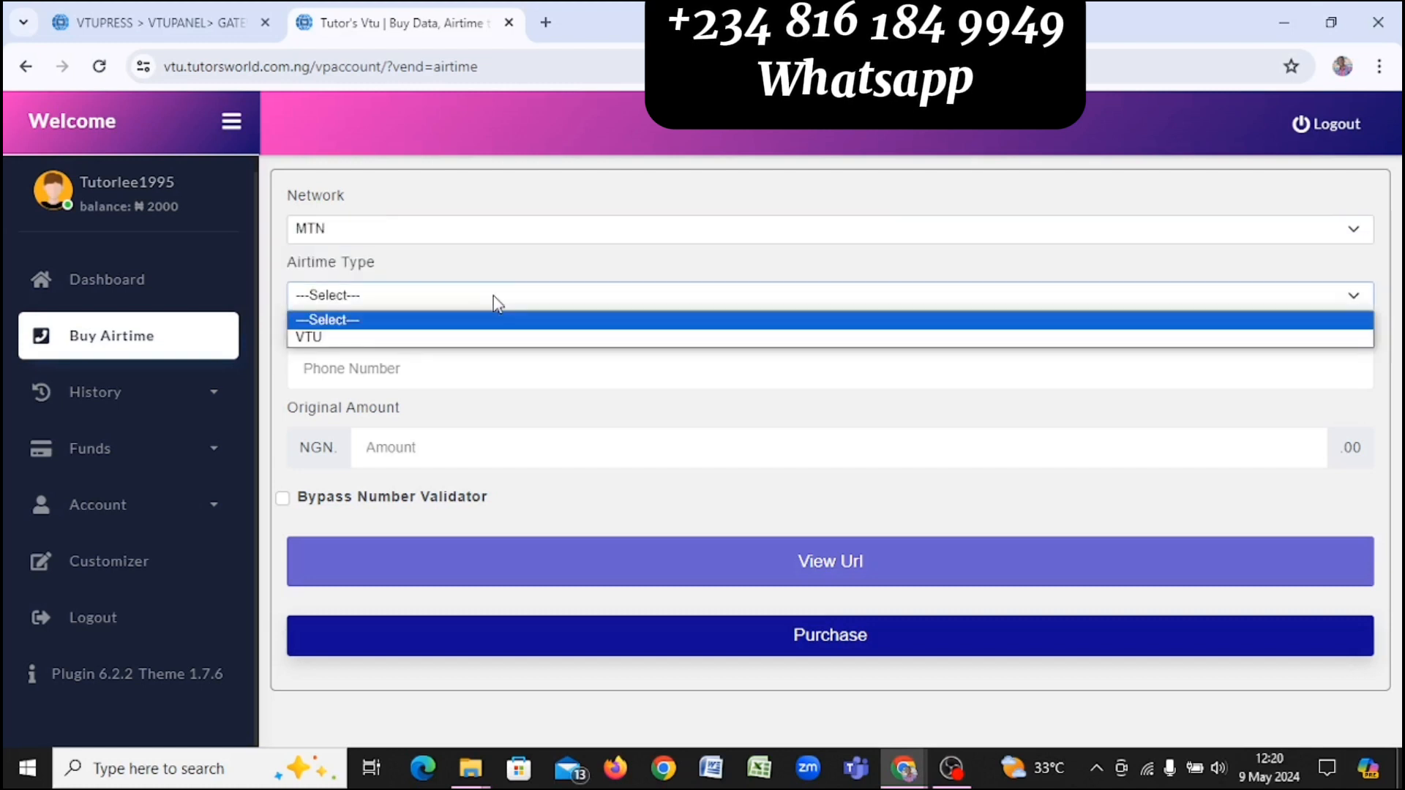
pyautogui.click(503, 338)
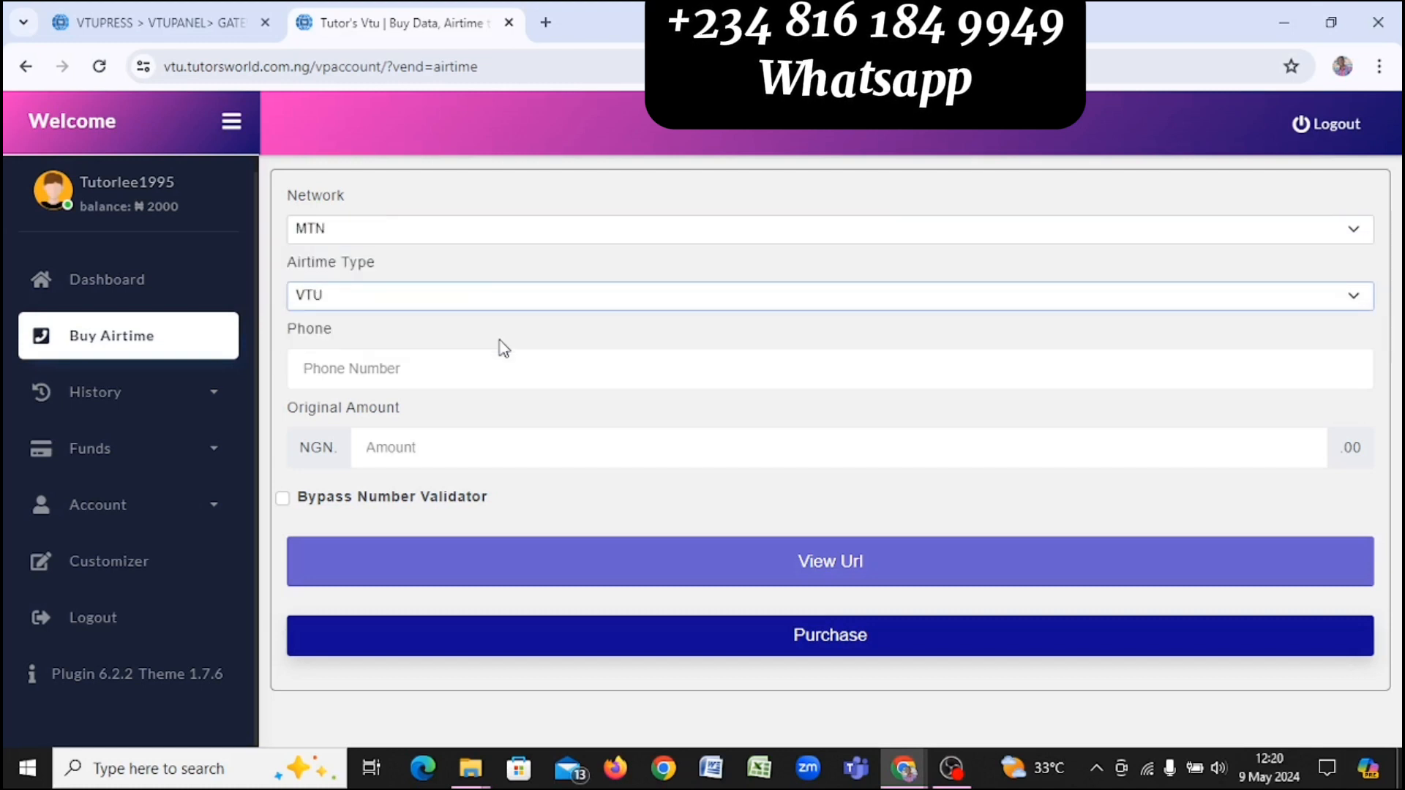
pyautogui.click(442, 376)
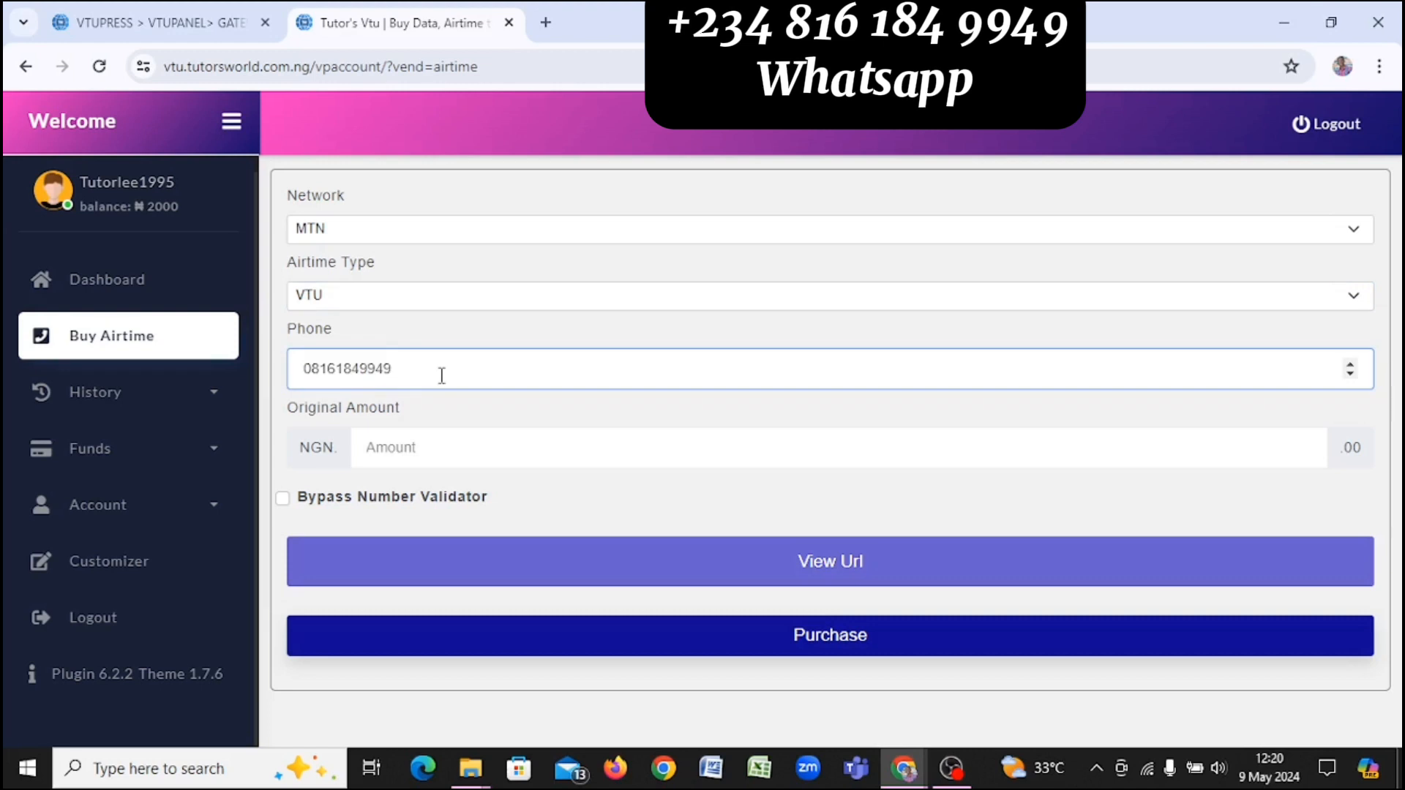
pyautogui.click(462, 440)
pyautogui.write('100')
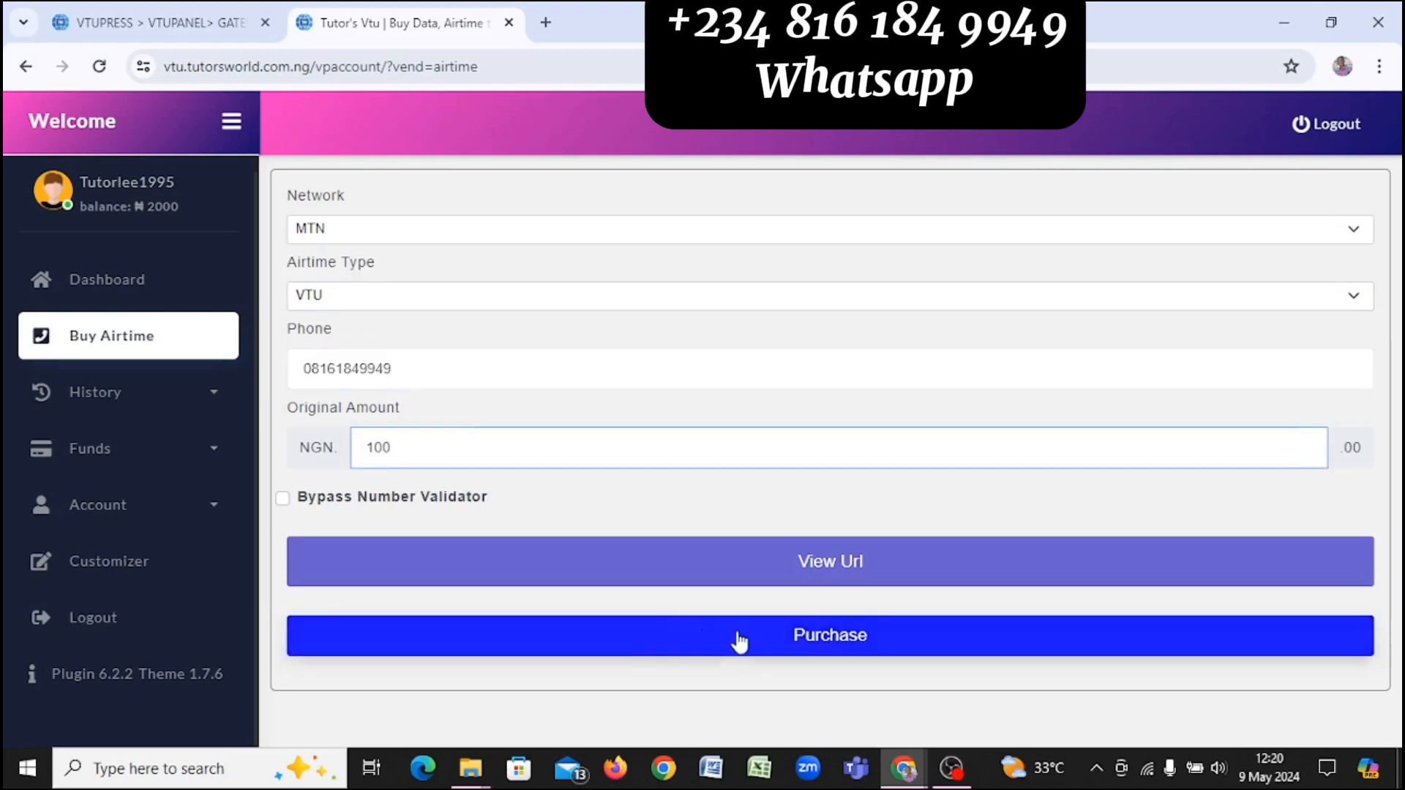
# Step: Submit the 100 naira MTN airtime purchase with the transaction PIN, leaving a ₦1900 balance
pyautogui.click(739, 641)
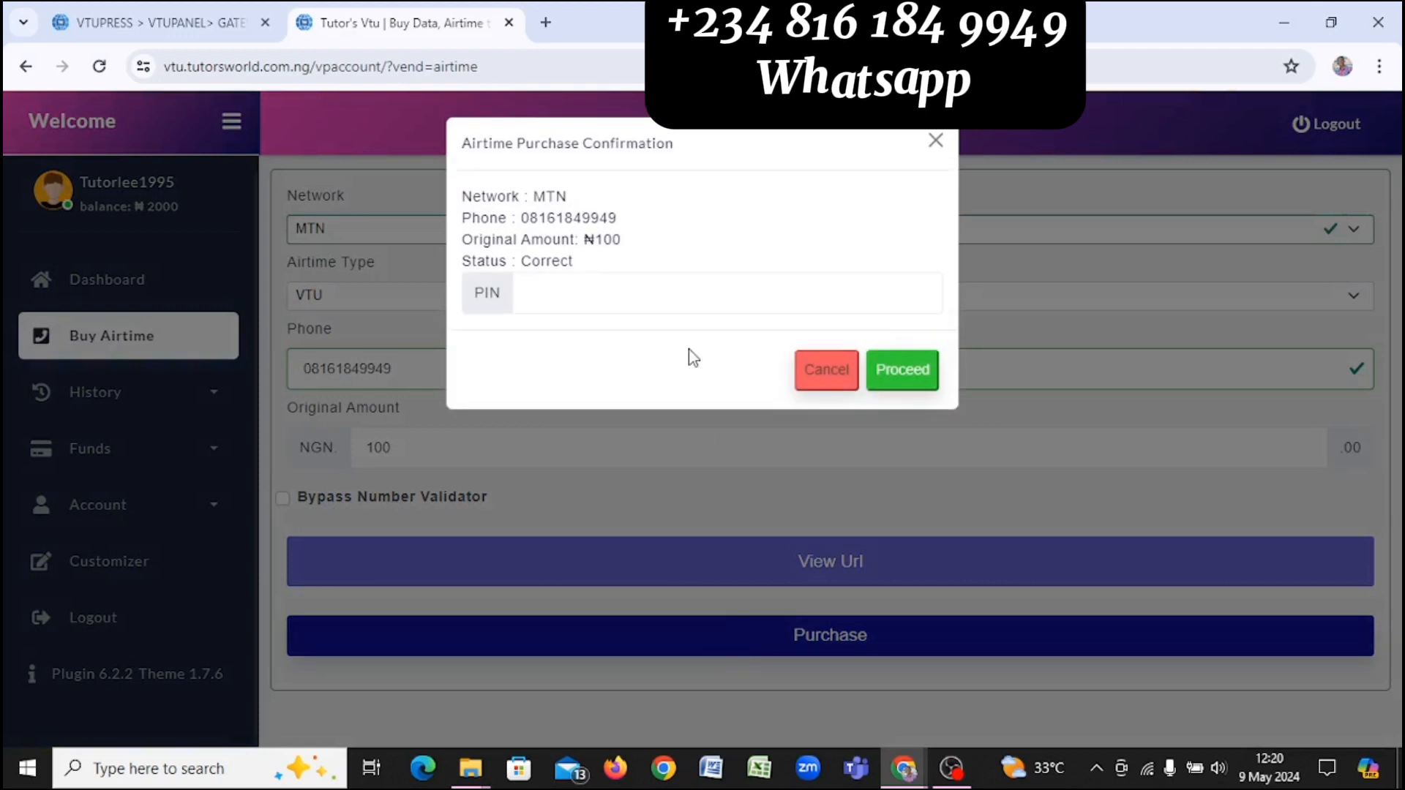
pyautogui.click(645, 297)
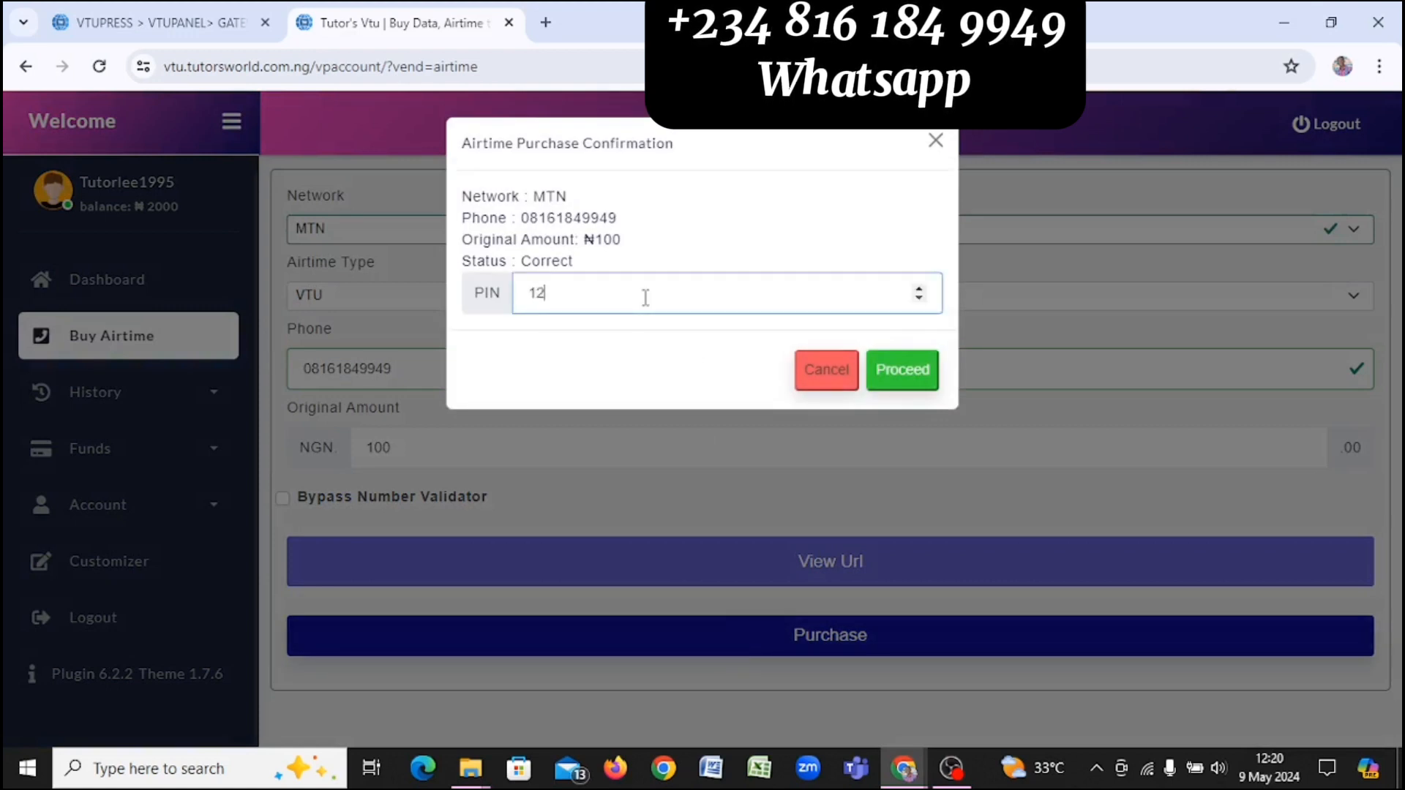
pyautogui.click(907, 377)
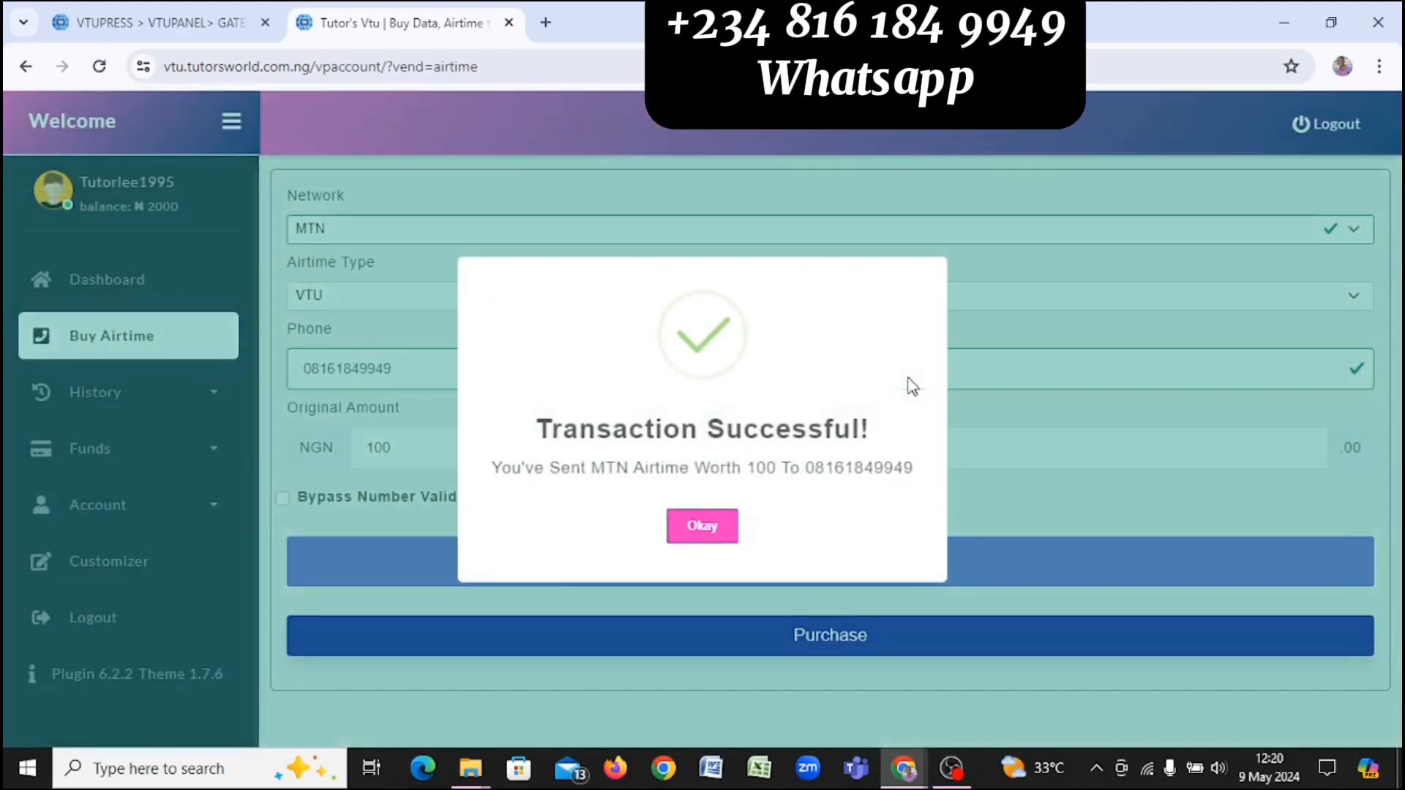
pyautogui.click(702, 543)
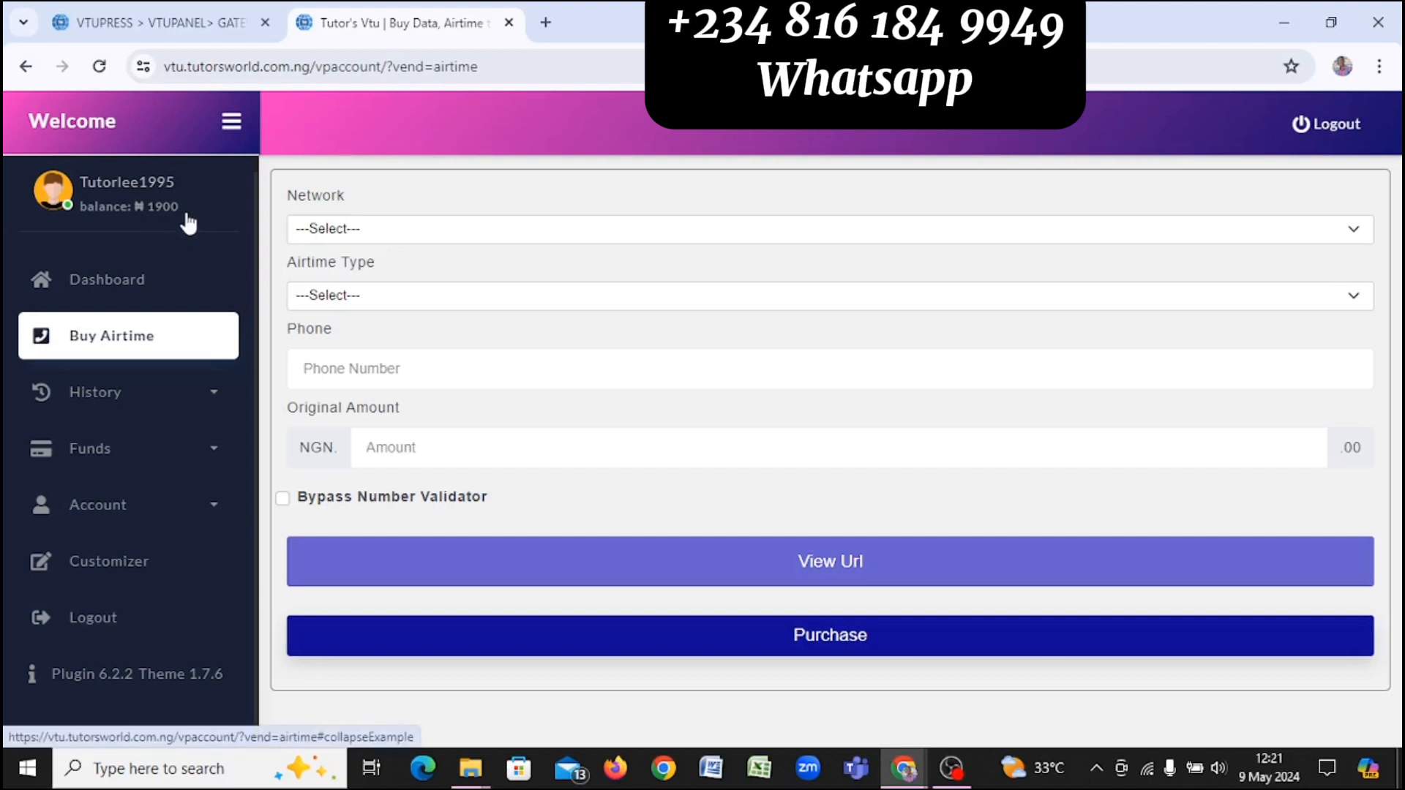
# Step: Reload the Olanet247 documentation and scroll the price list to MTN SME plans 6, 7, 8, 11
pyautogui.hotkey('alt', 'Tab')
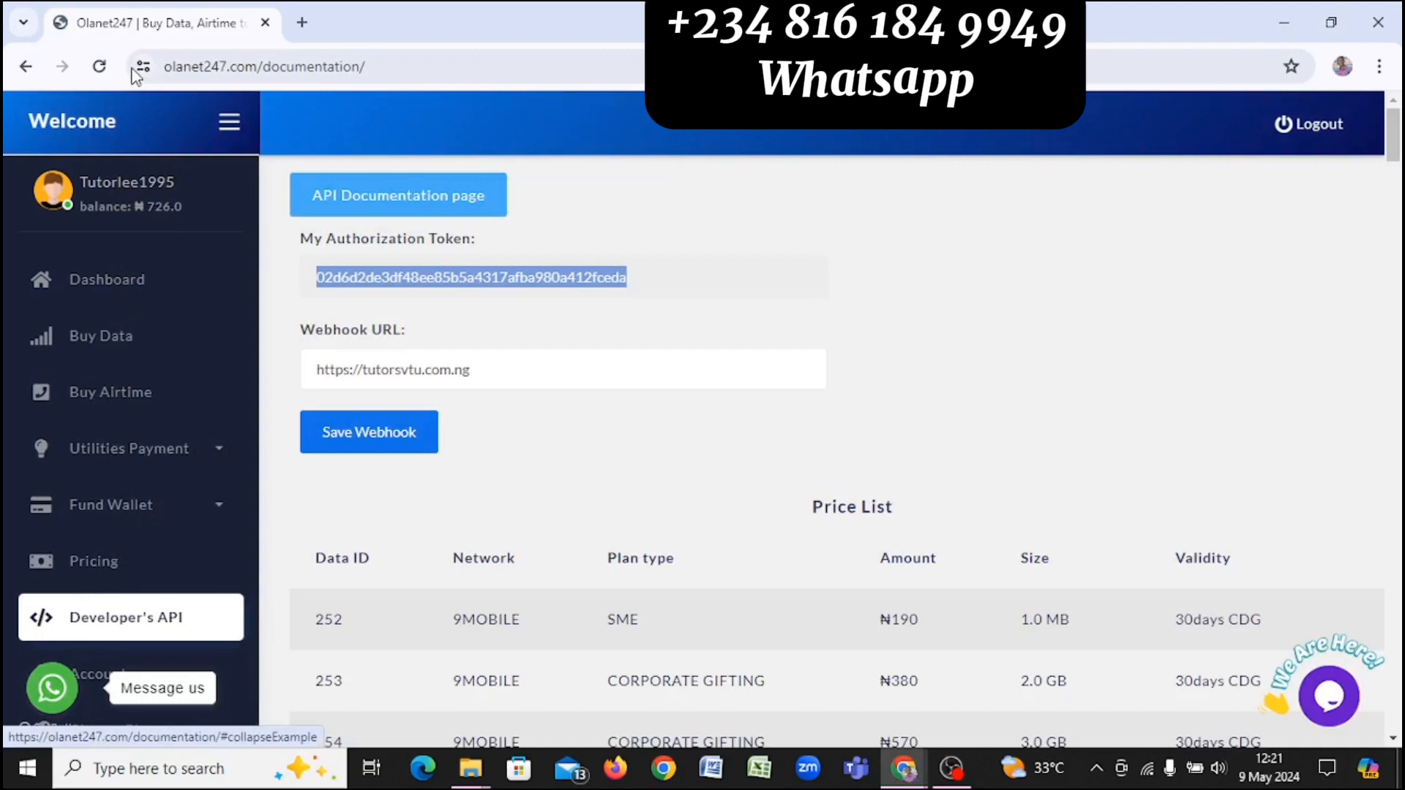
pyautogui.click(98, 66)
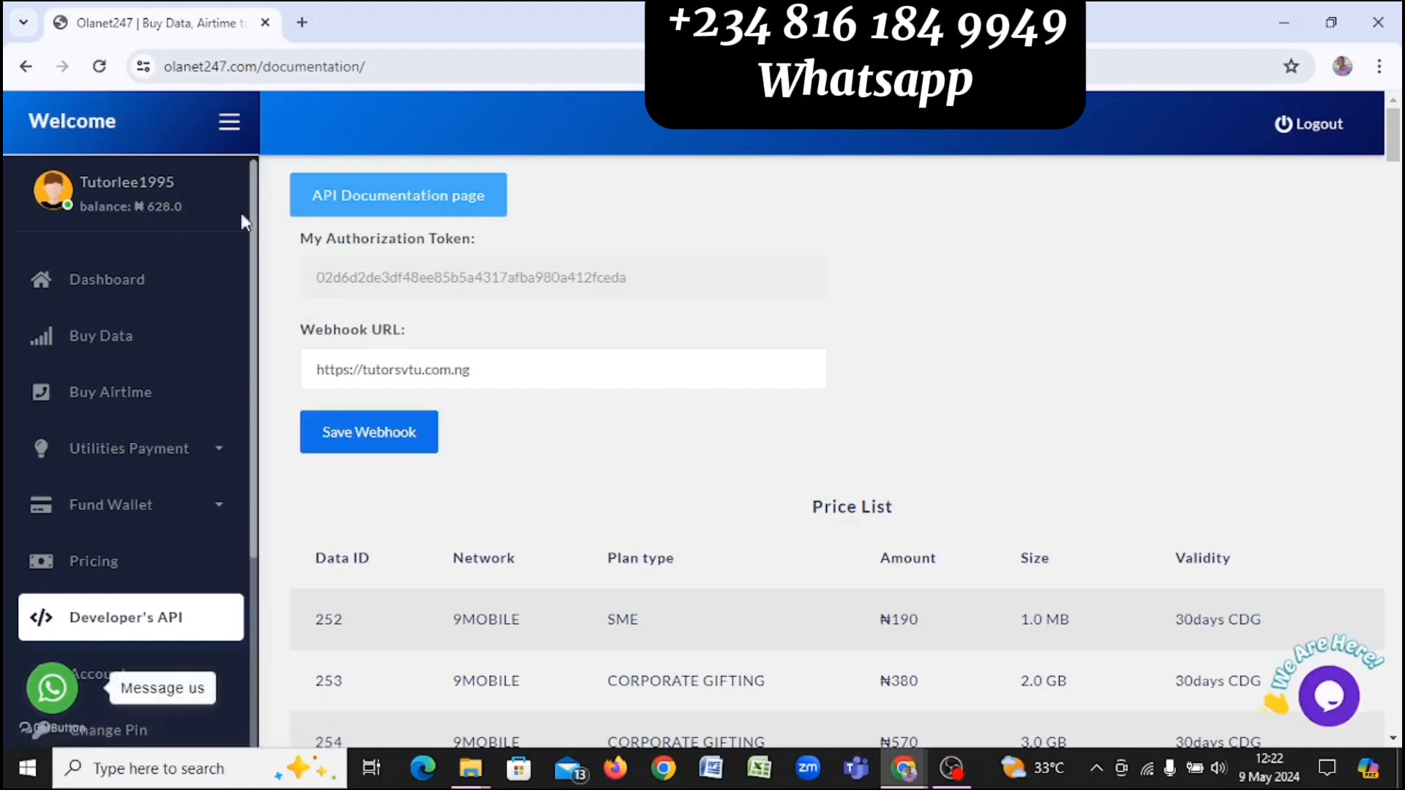
pyautogui.scroll(-2, 620, 313)
pyautogui.scroll(-15, 620, 313)
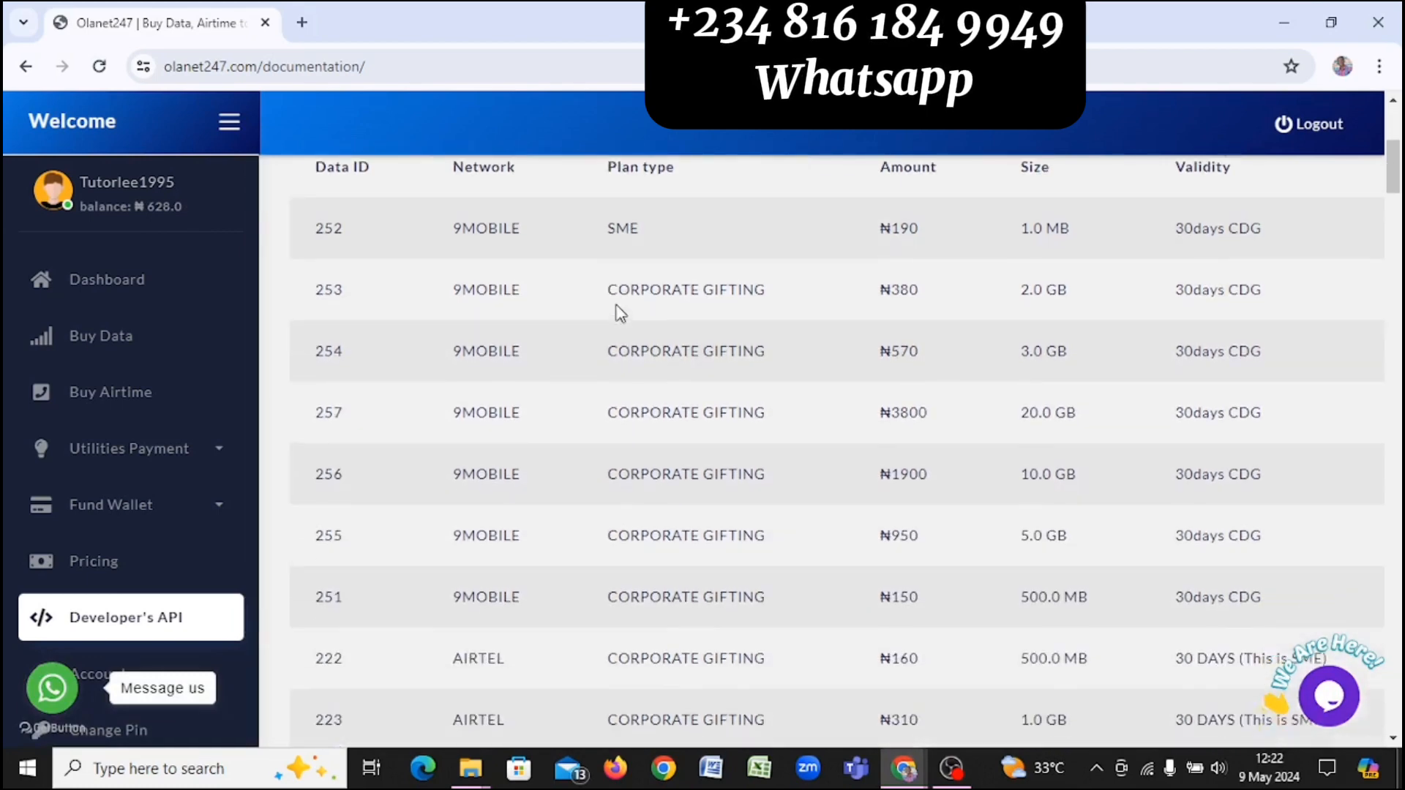
pyautogui.scroll(15, 621, 313)
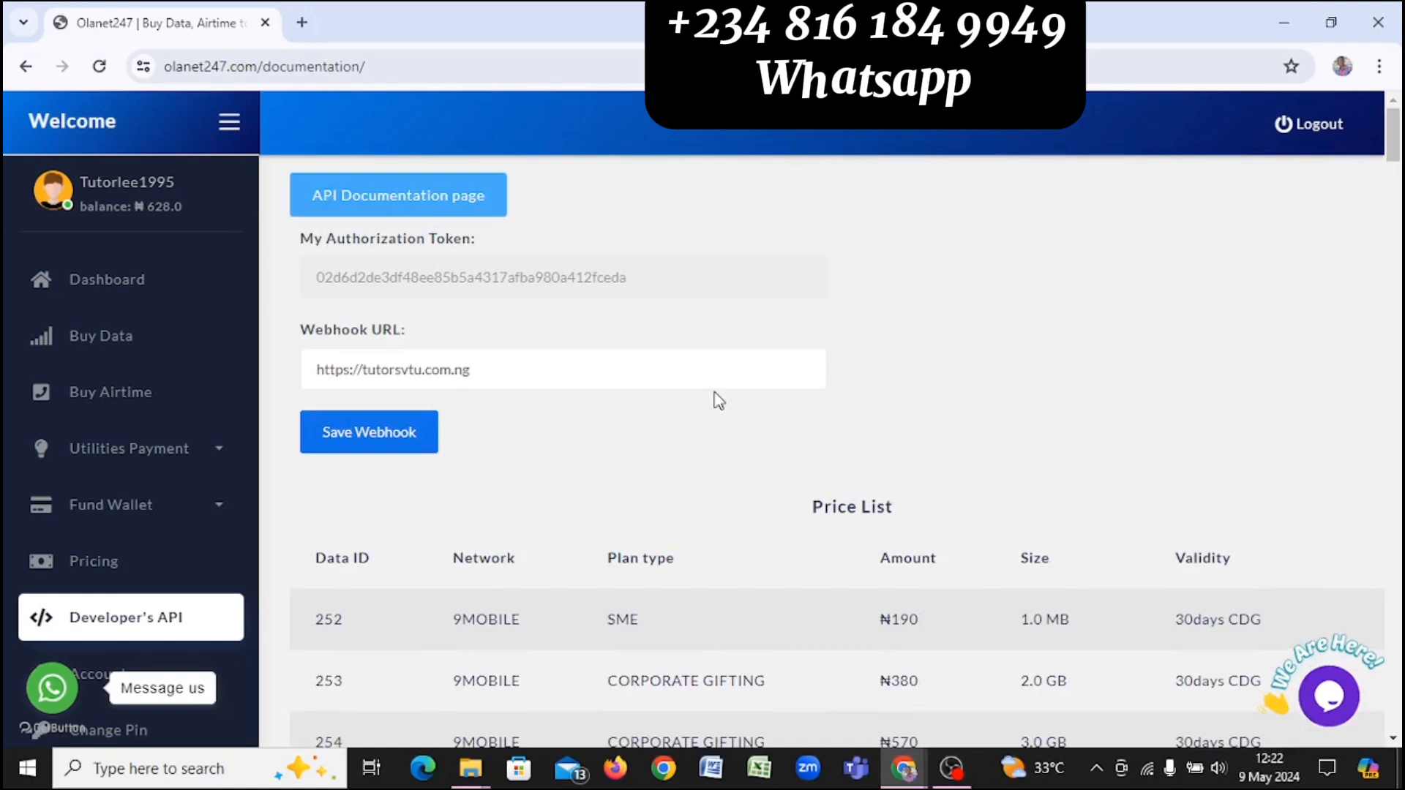
pyautogui.scroll(-20, 717, 400)
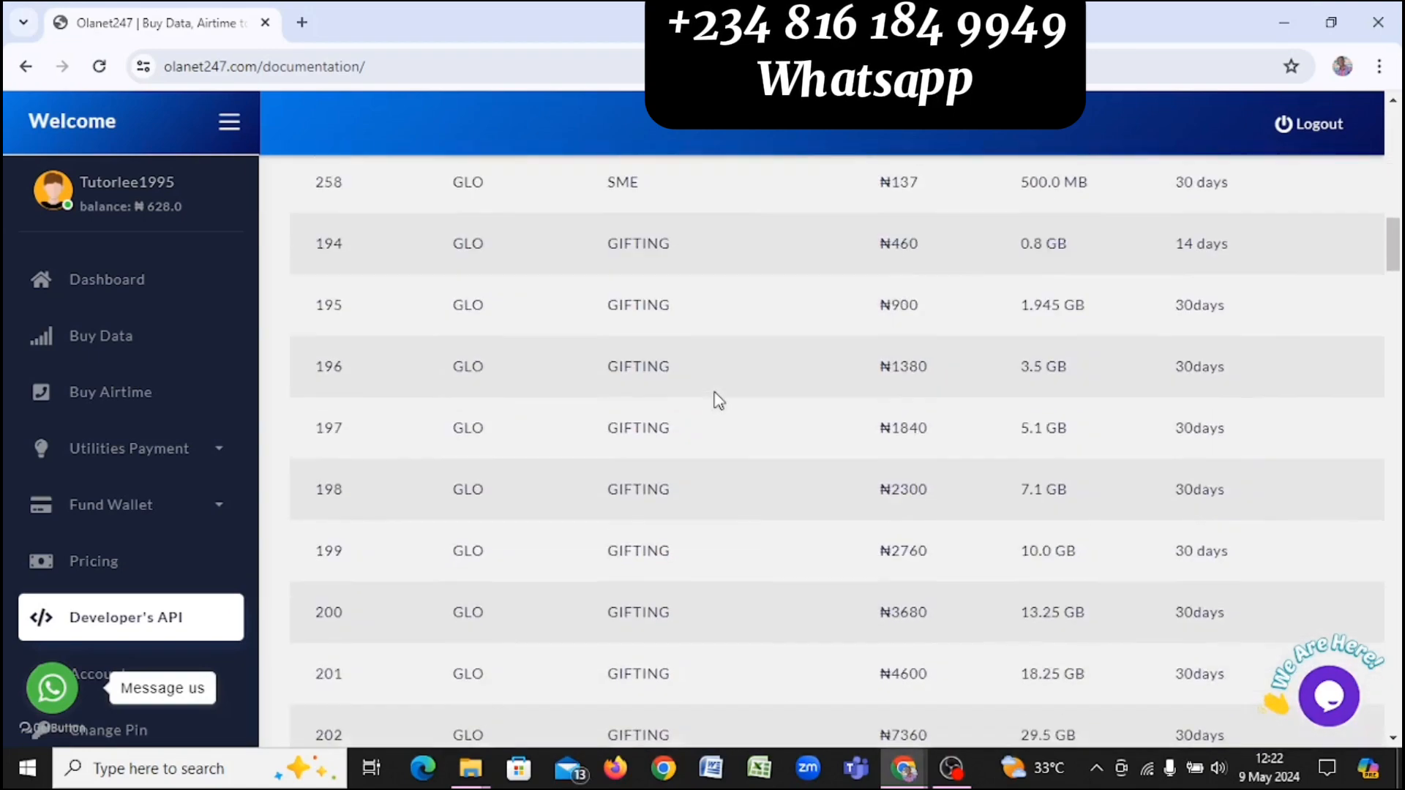
pyautogui.scroll(-20, 718, 401)
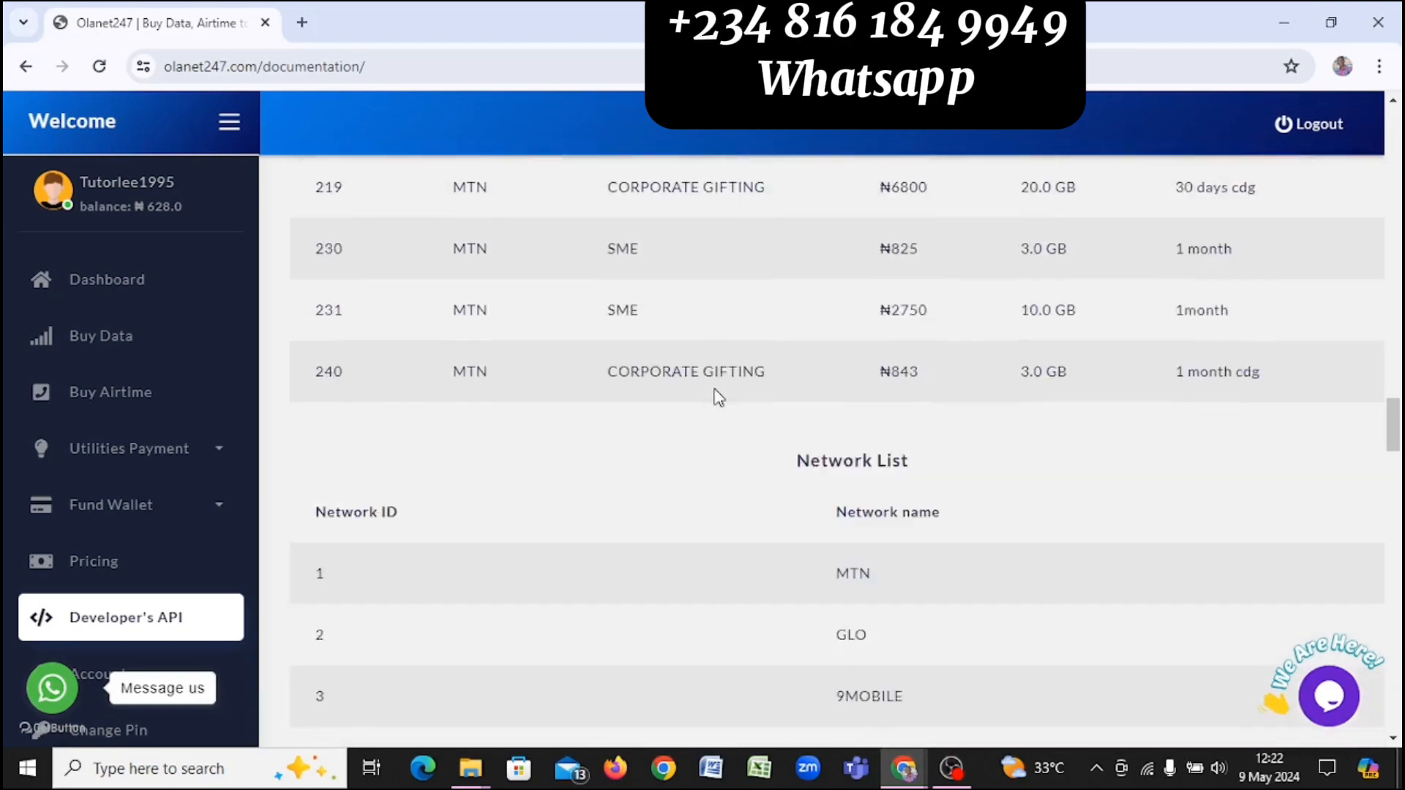
pyautogui.scroll(15, 718, 399)
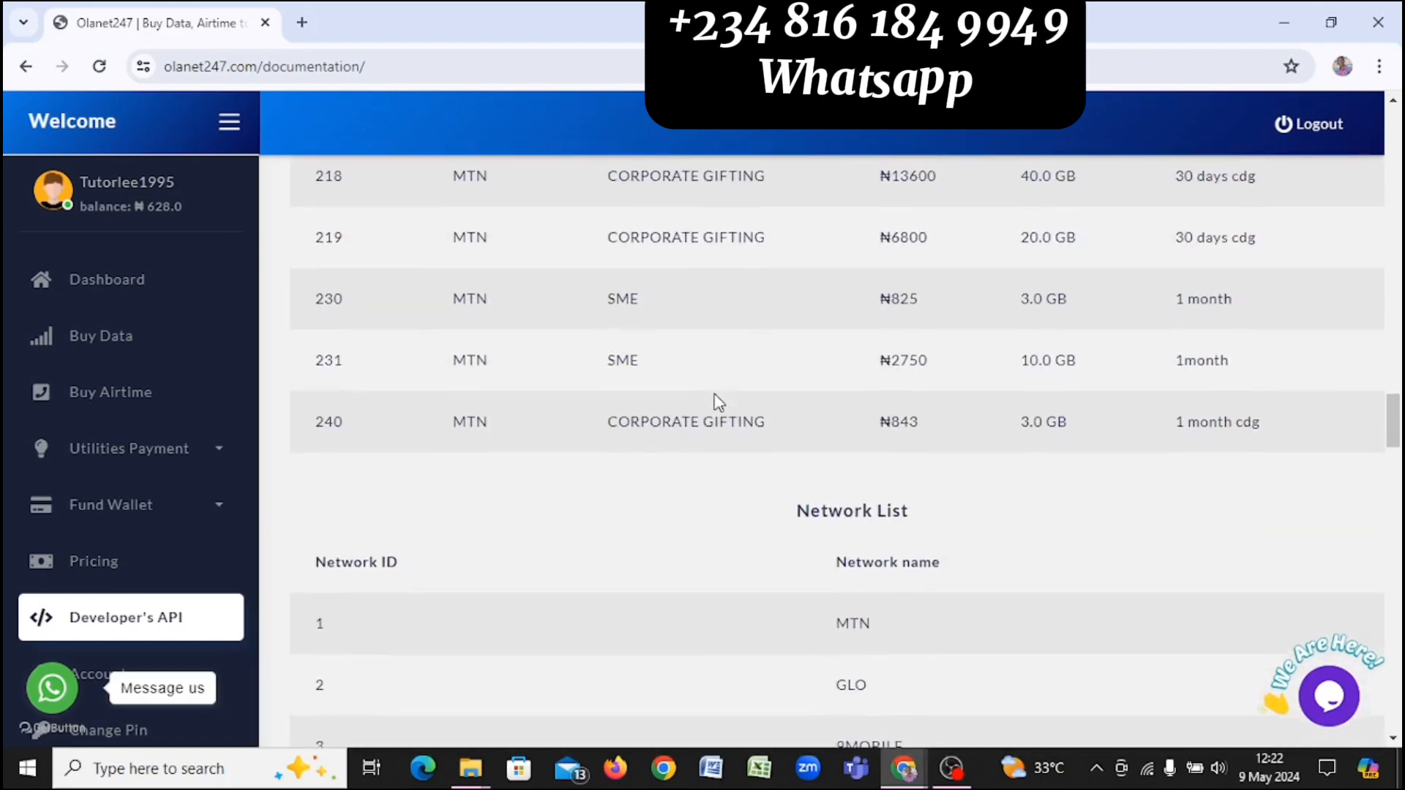
pyautogui.scroll(20, 718, 402)
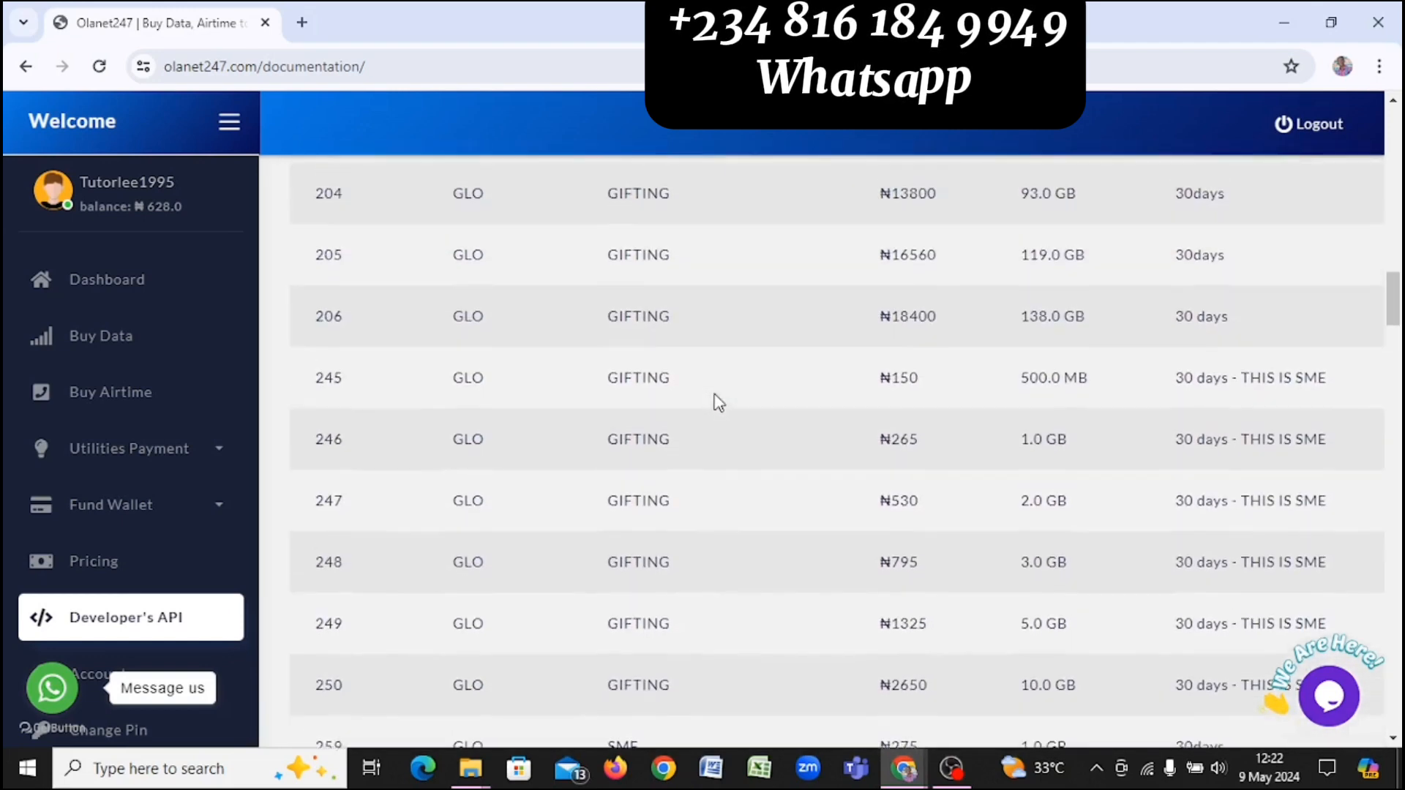
pyautogui.scroll(12, 718, 400)
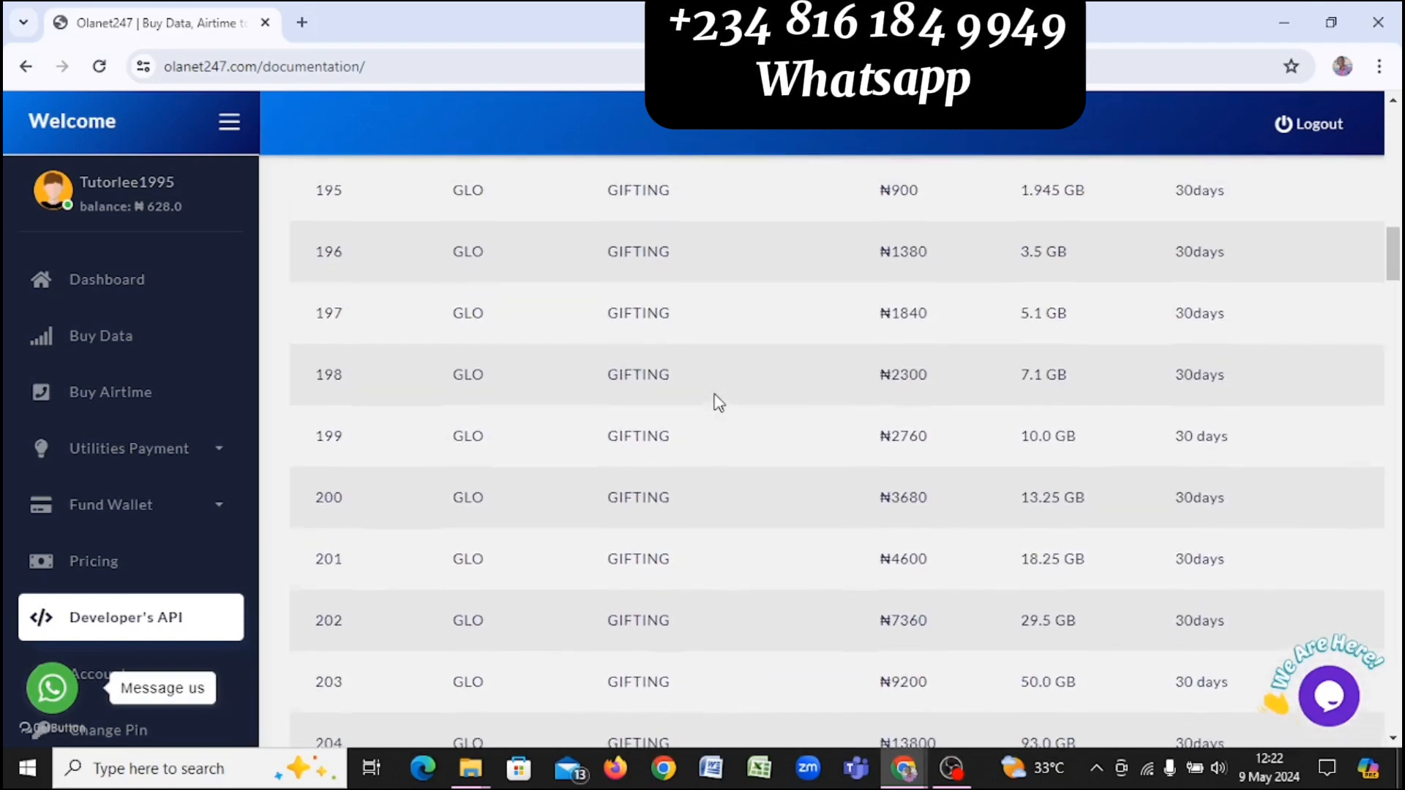
pyautogui.scroll(10, 718, 400)
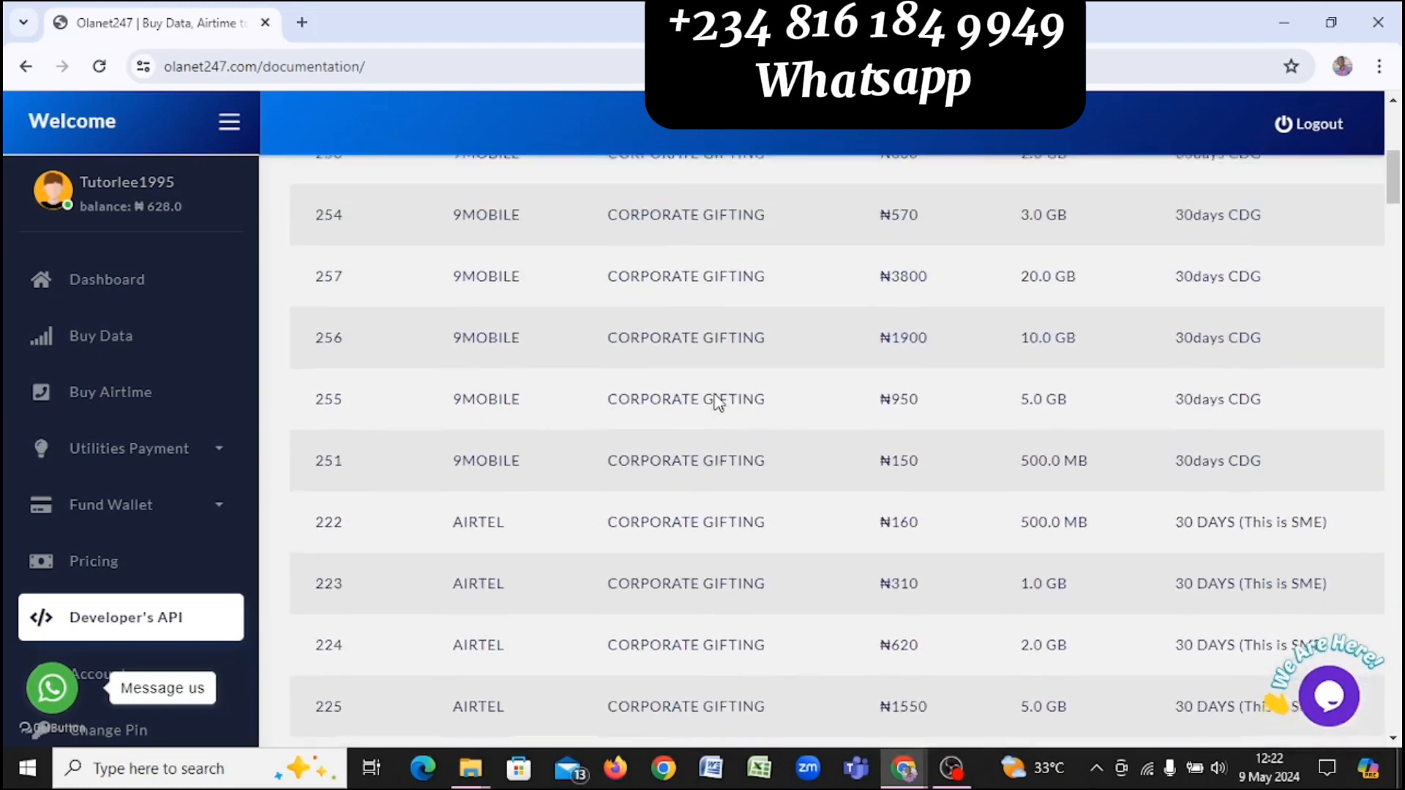
pyautogui.scroll(-12, 718, 402)
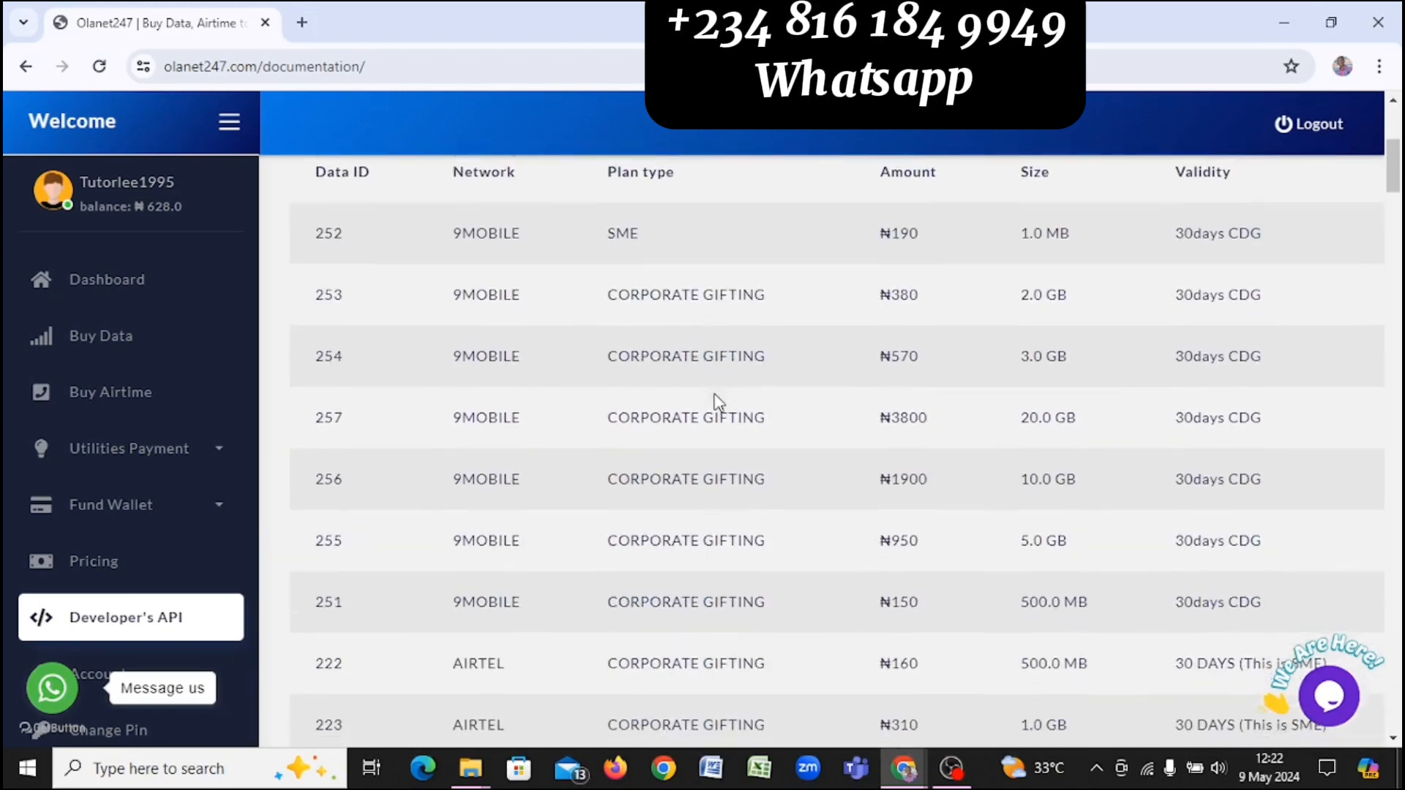
pyautogui.scroll(-20, 718, 402)
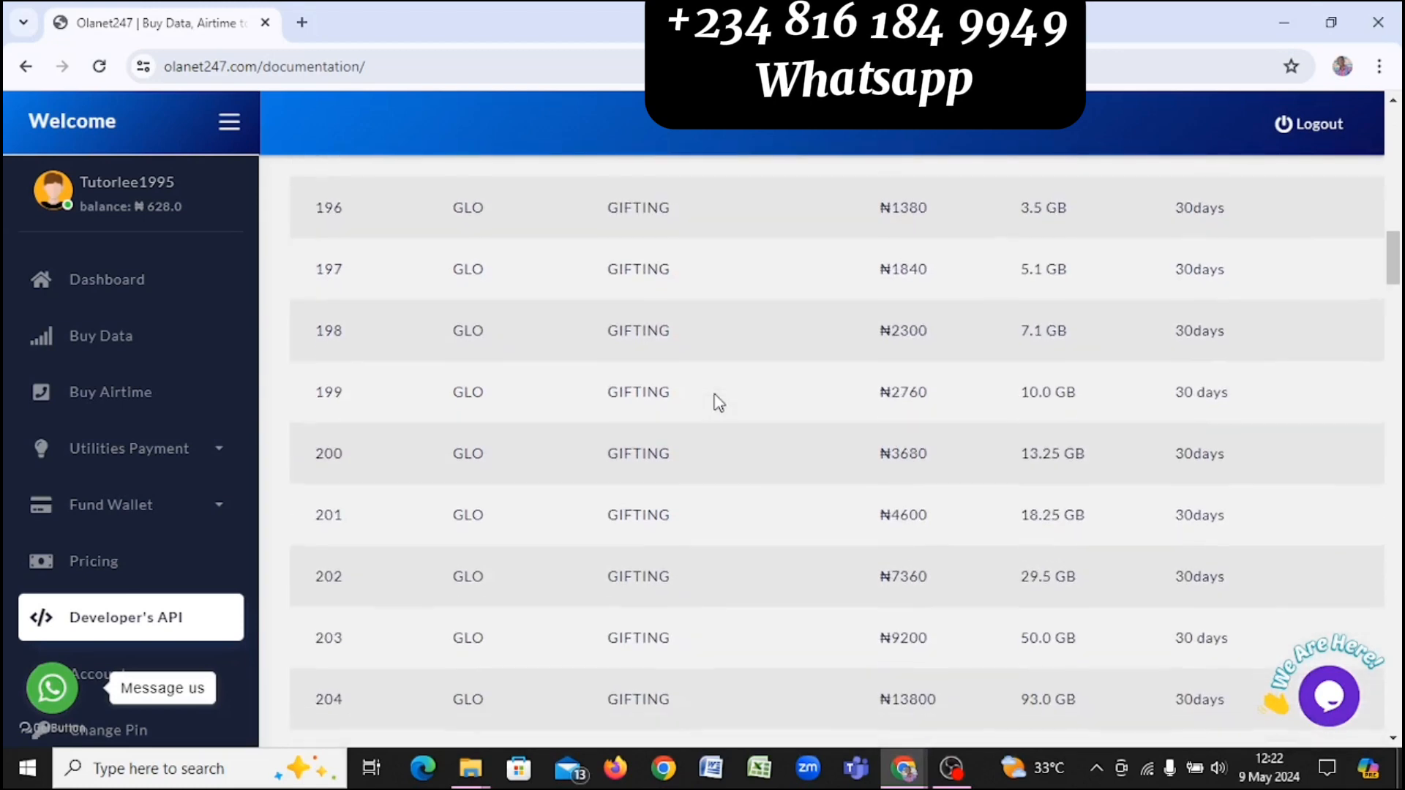
pyautogui.scroll(-8, 718, 402)
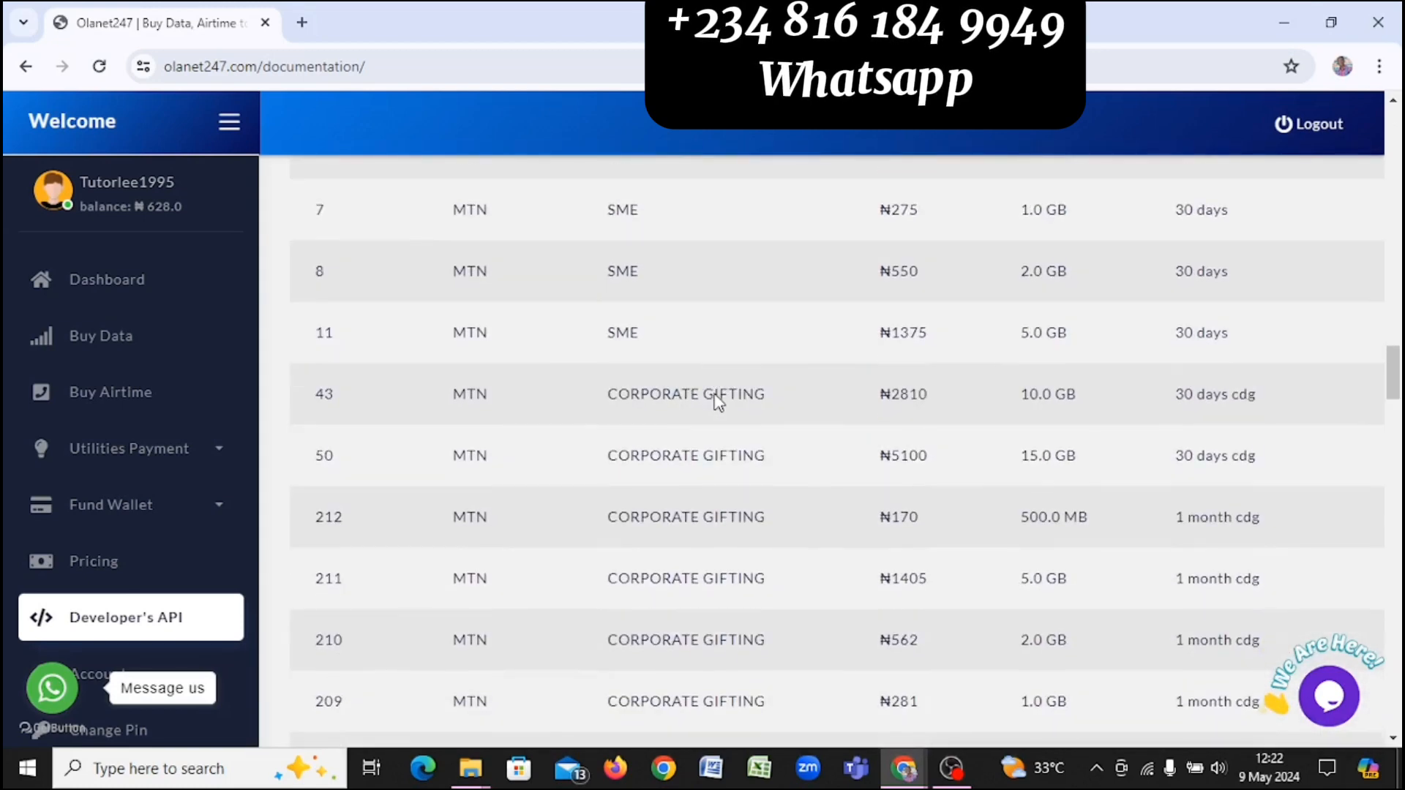
pyautogui.scroll(2, 718, 401)
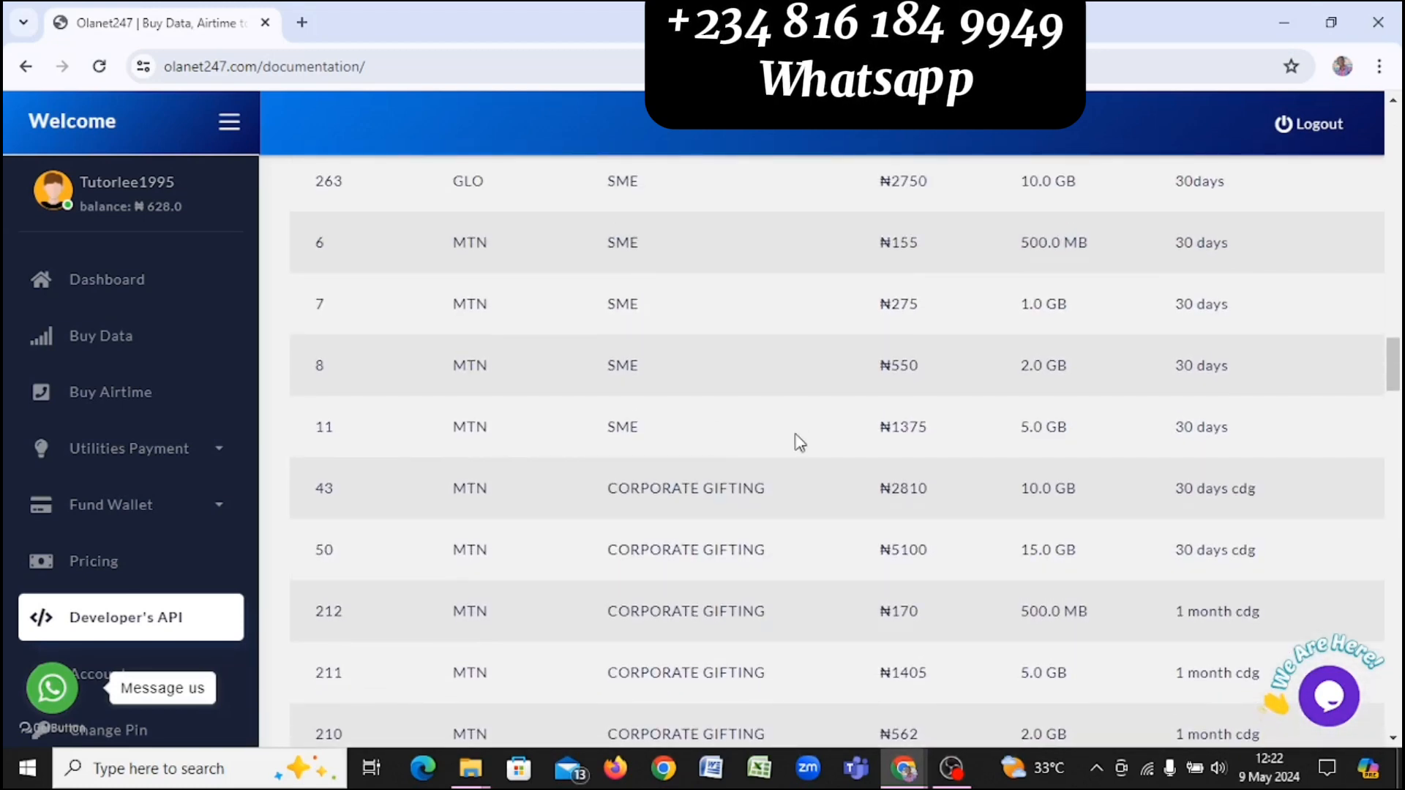
pyautogui.scroll(1, 778, 410)
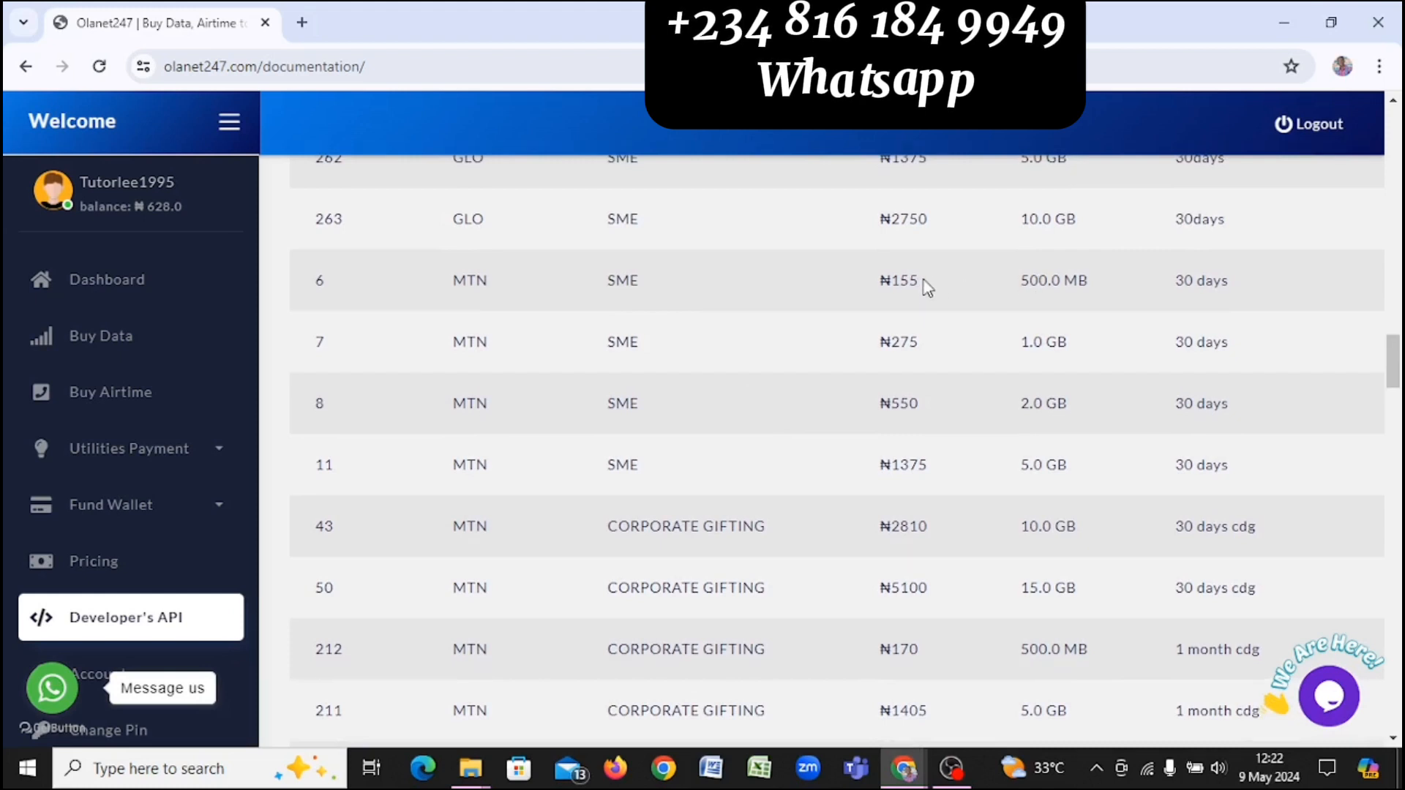
# Step: Highlight the ₦155 price of MTN plan 6 and the 1.0 GB size of plan 7
pyautogui.moveTo(926, 288); pyautogui.dragTo(867, 287)
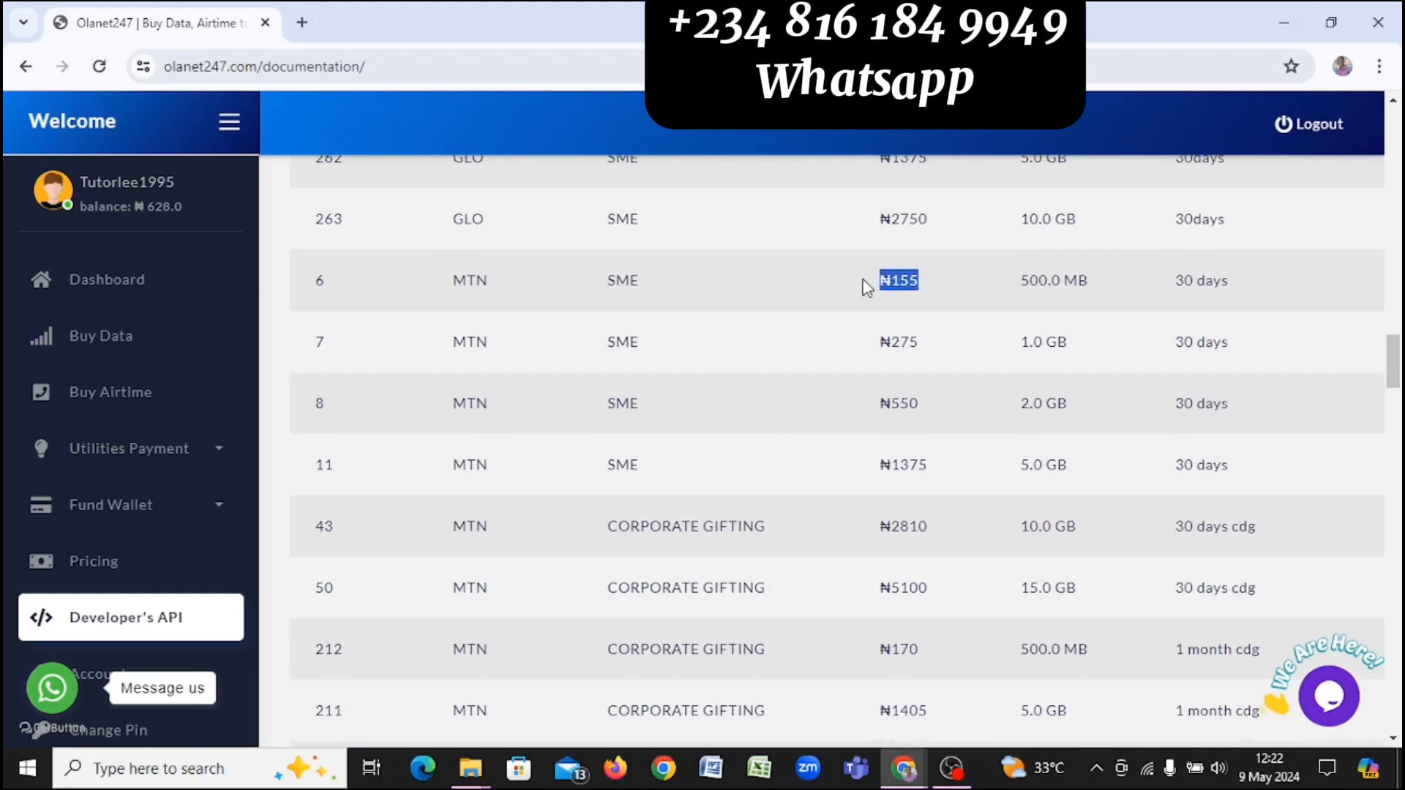
pyautogui.click(916, 271)
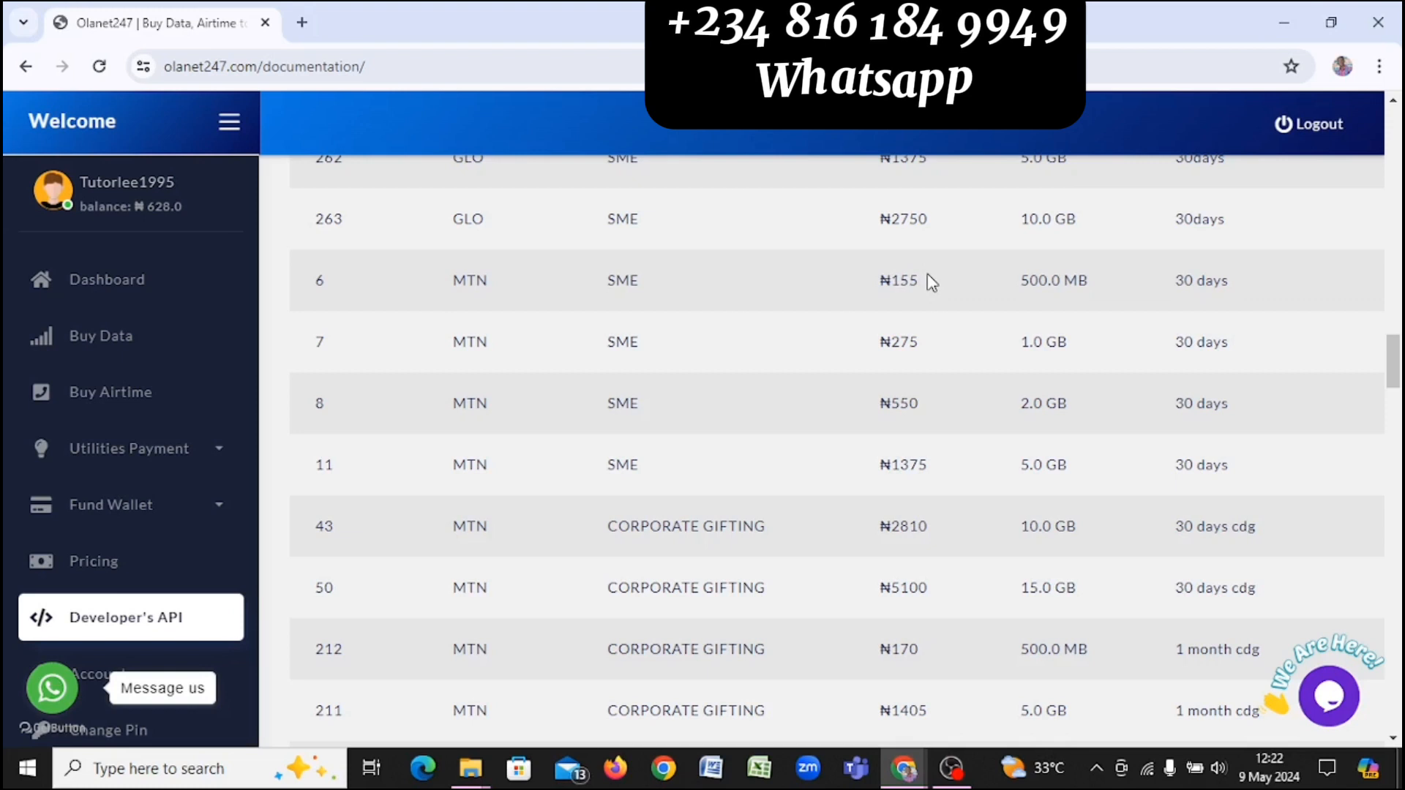
pyautogui.moveTo(1066, 344); pyautogui.dragTo(866, 343)
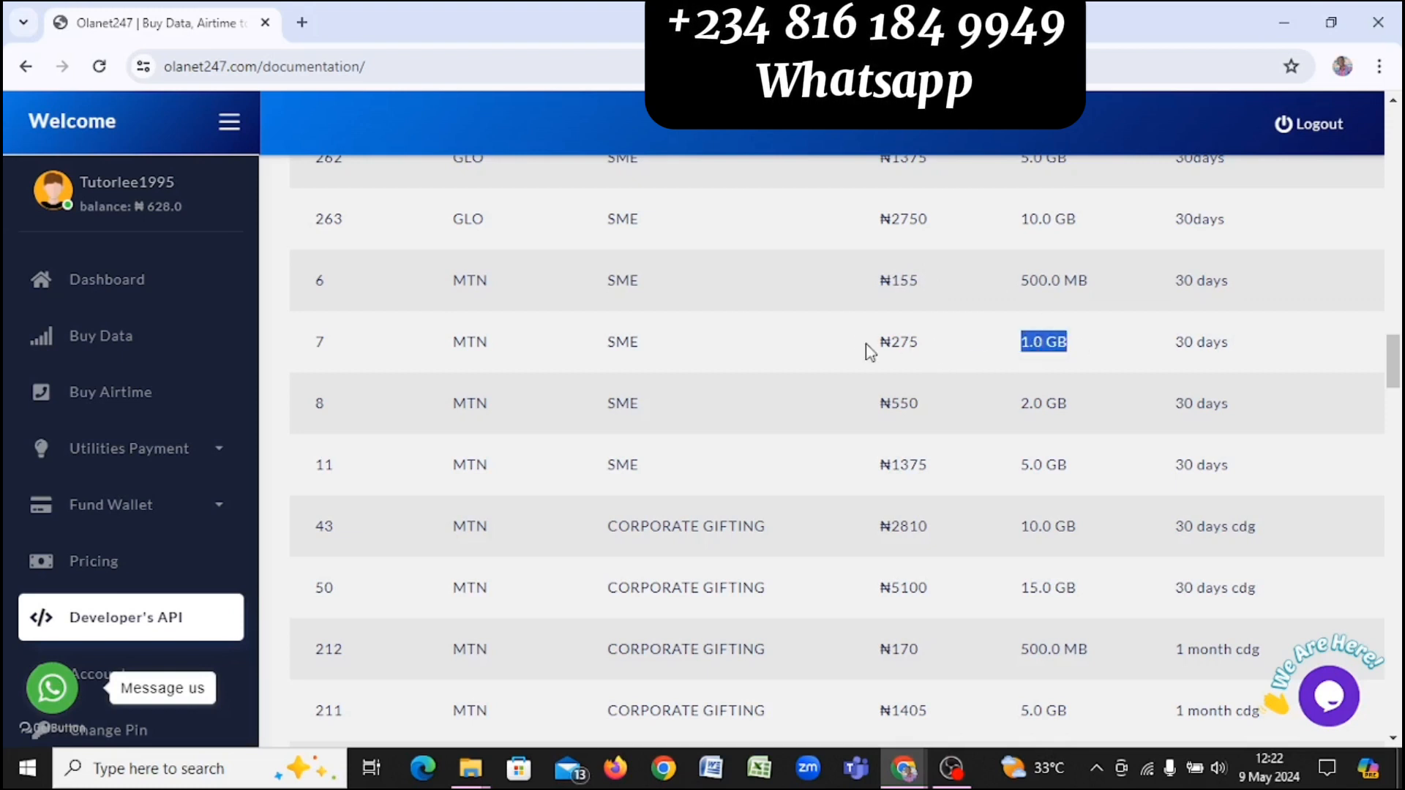
pyautogui.click(892, 346)
# Step: Scroll down through the rest of the data price list
pyautogui.scroll(-8, 915, 346)
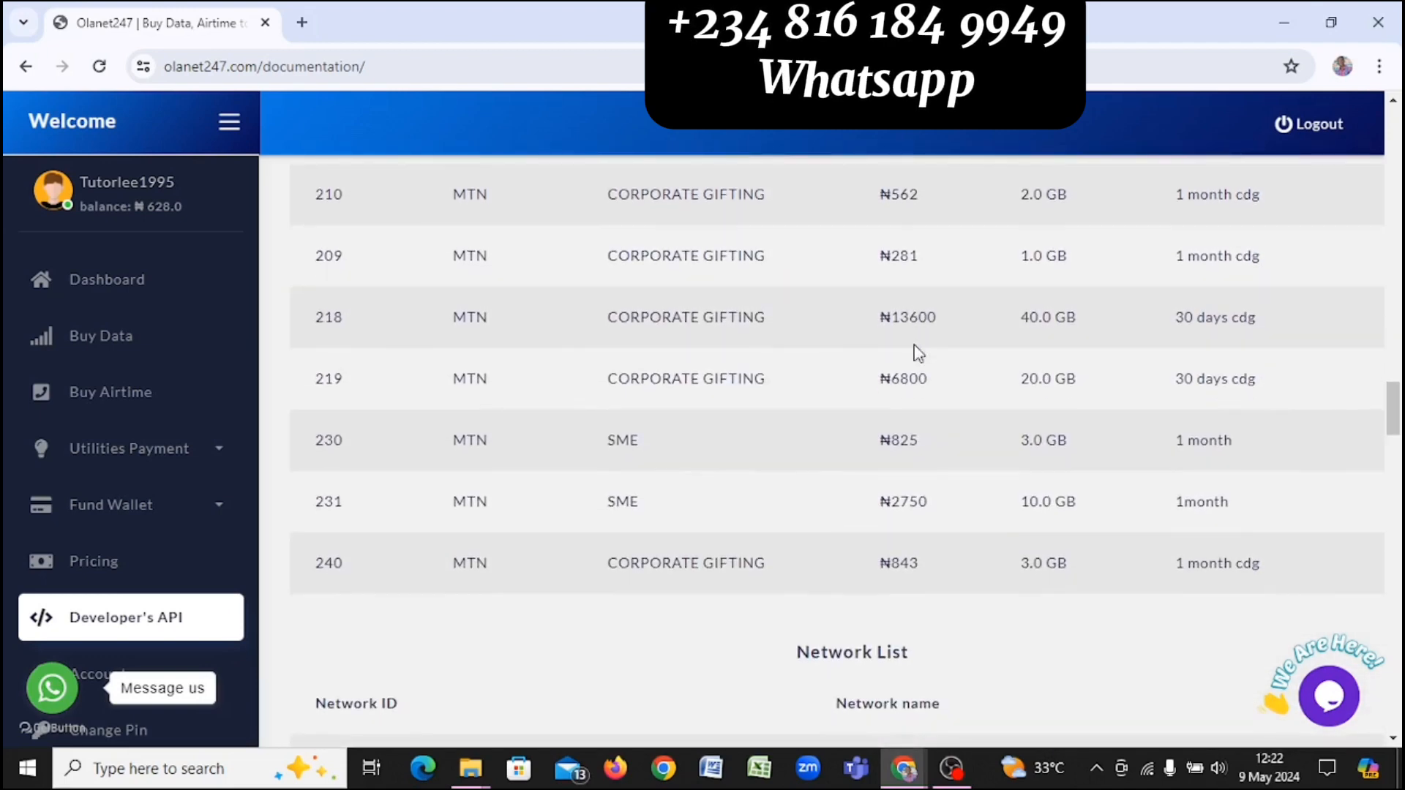
pyautogui.scroll(-2, 918, 353)
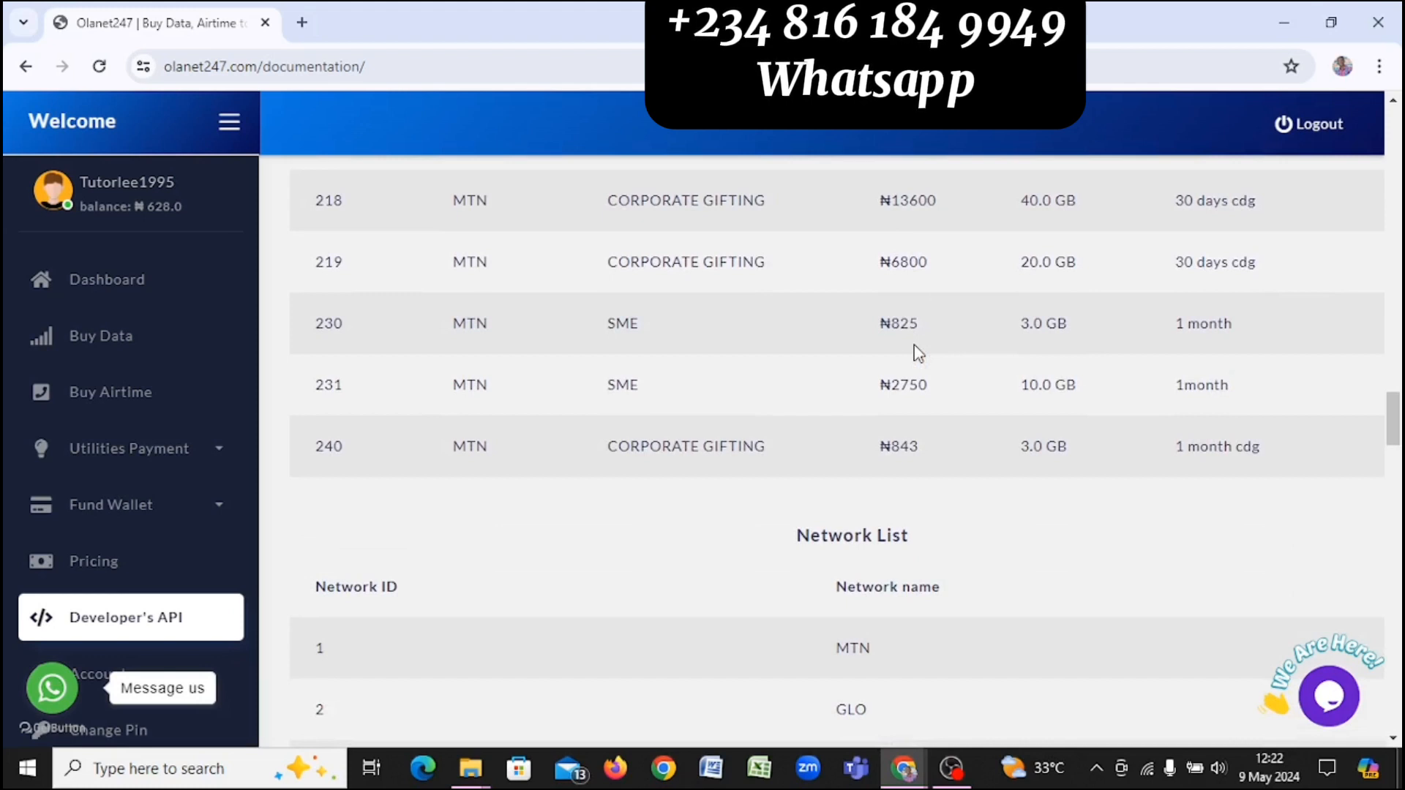
pyautogui.scroll(-3, 918, 354)
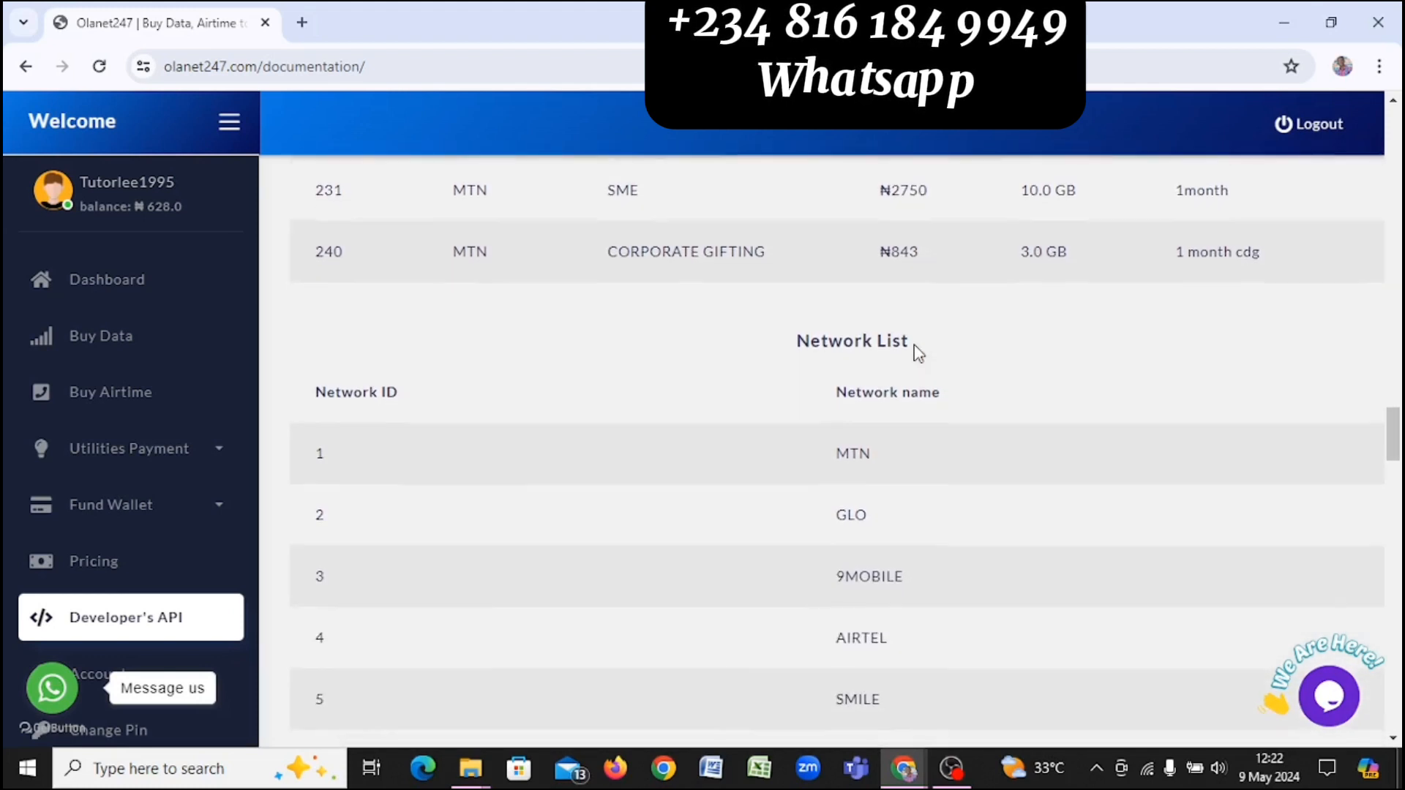
pyautogui.scroll(-3, 918, 354)
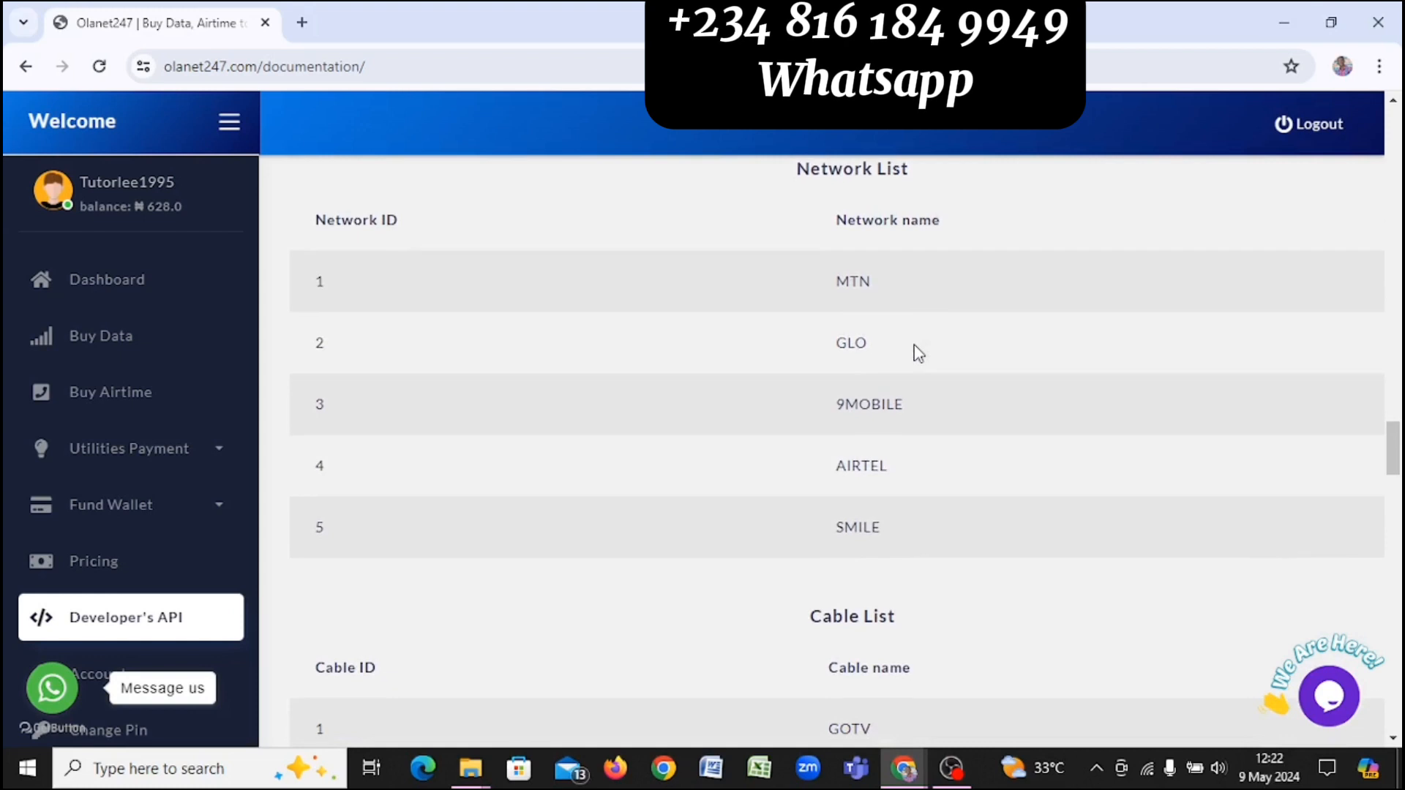
pyautogui.scroll(-1, 918, 353)
pyautogui.scroll(-2, 918, 353)
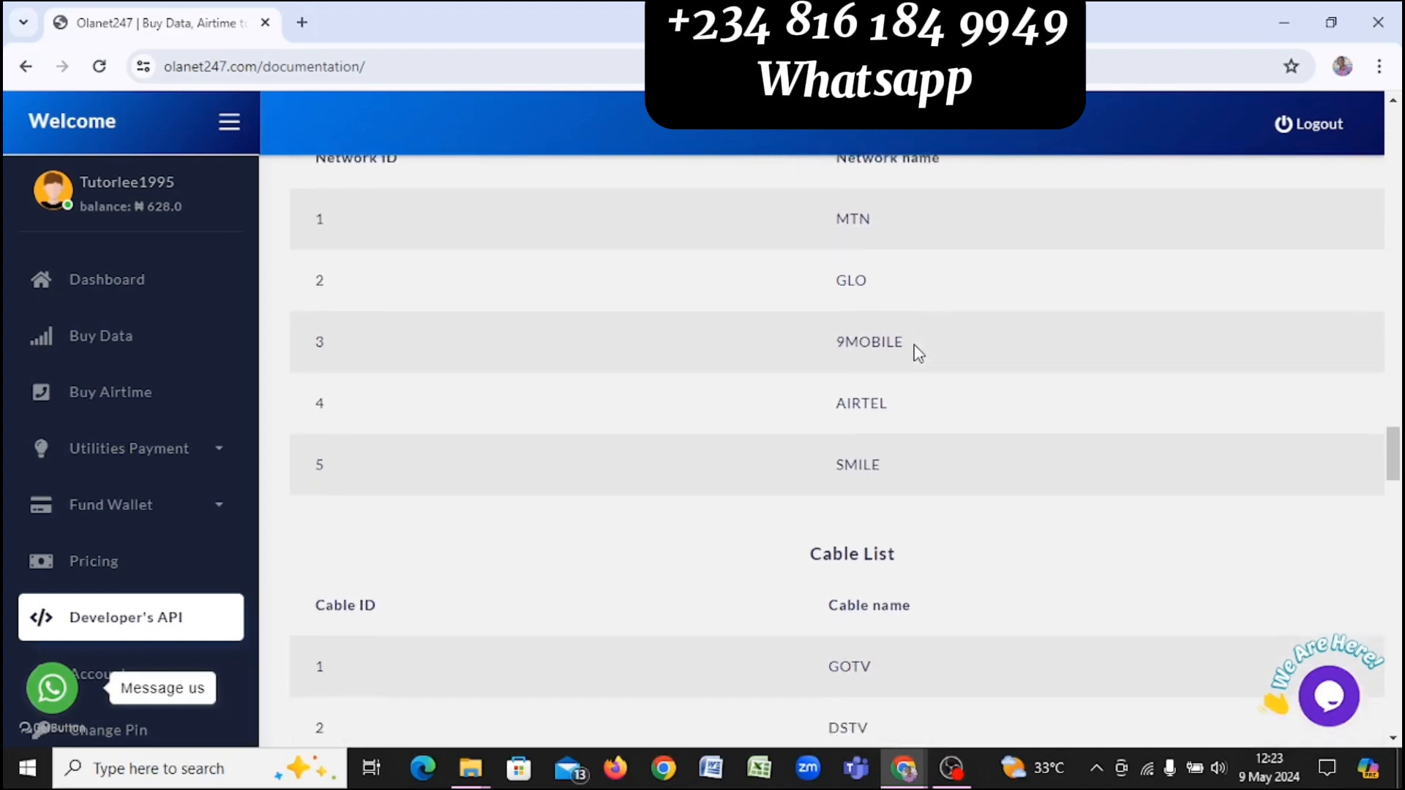
pyautogui.scroll(3, 918, 354)
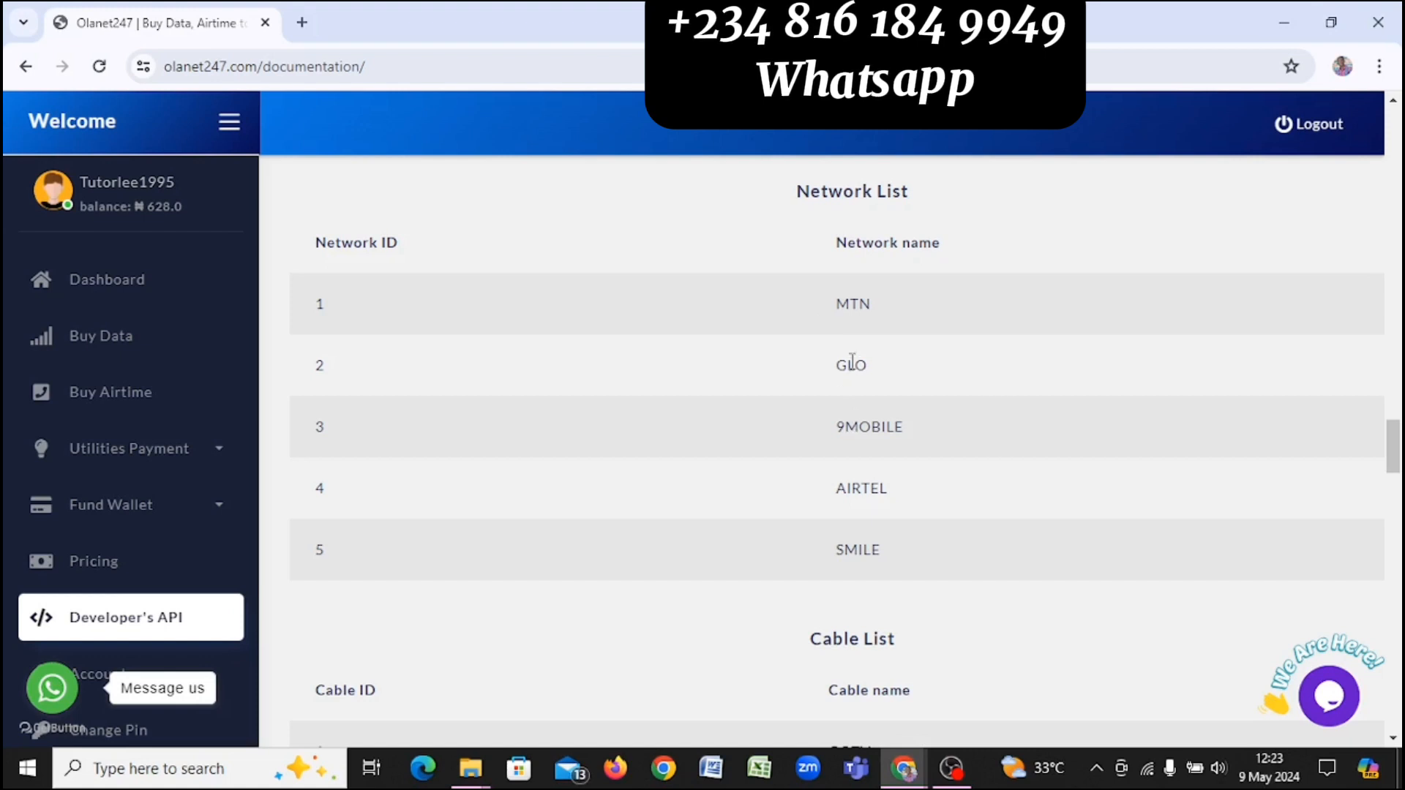
pyautogui.scroll(-3, 852, 364)
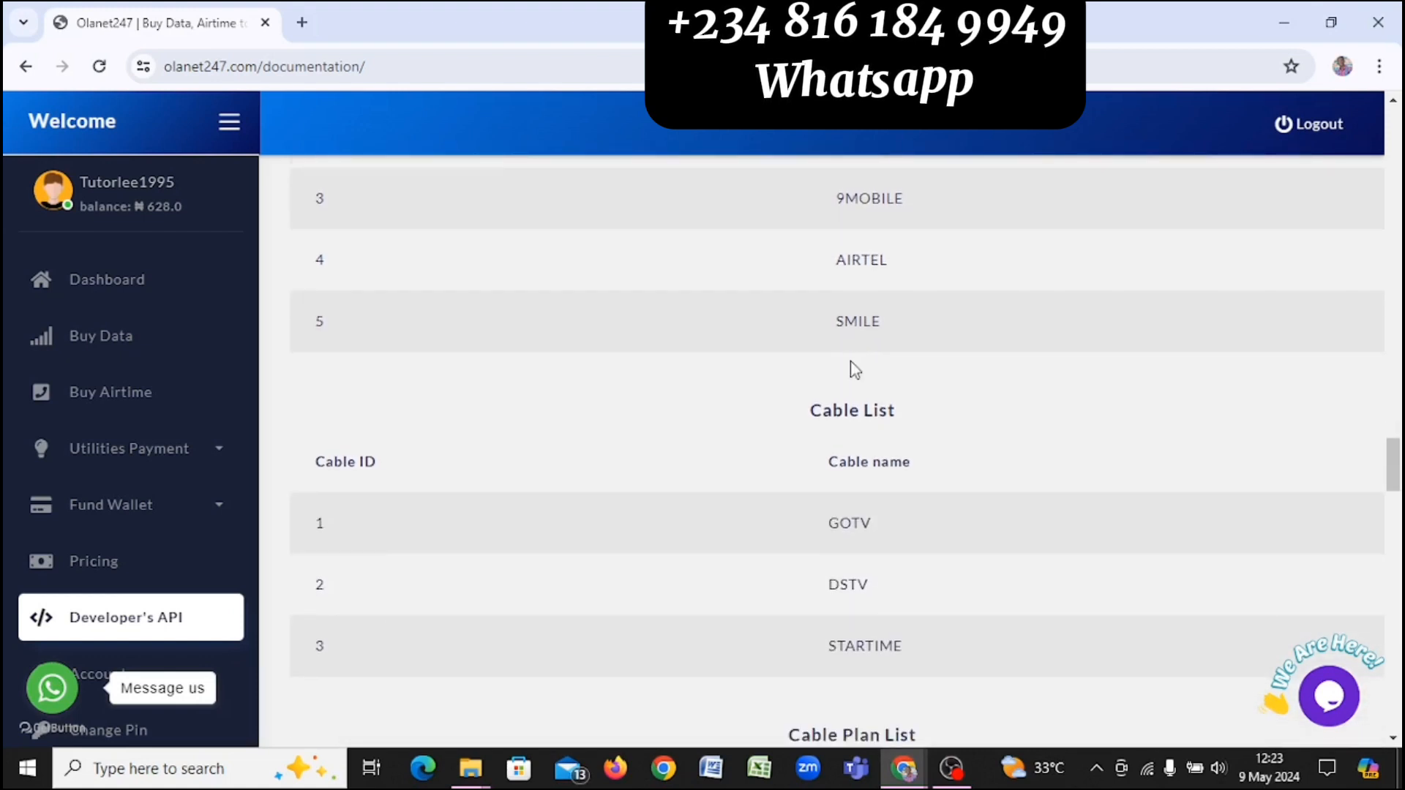
pyautogui.scroll(-3, 855, 370)
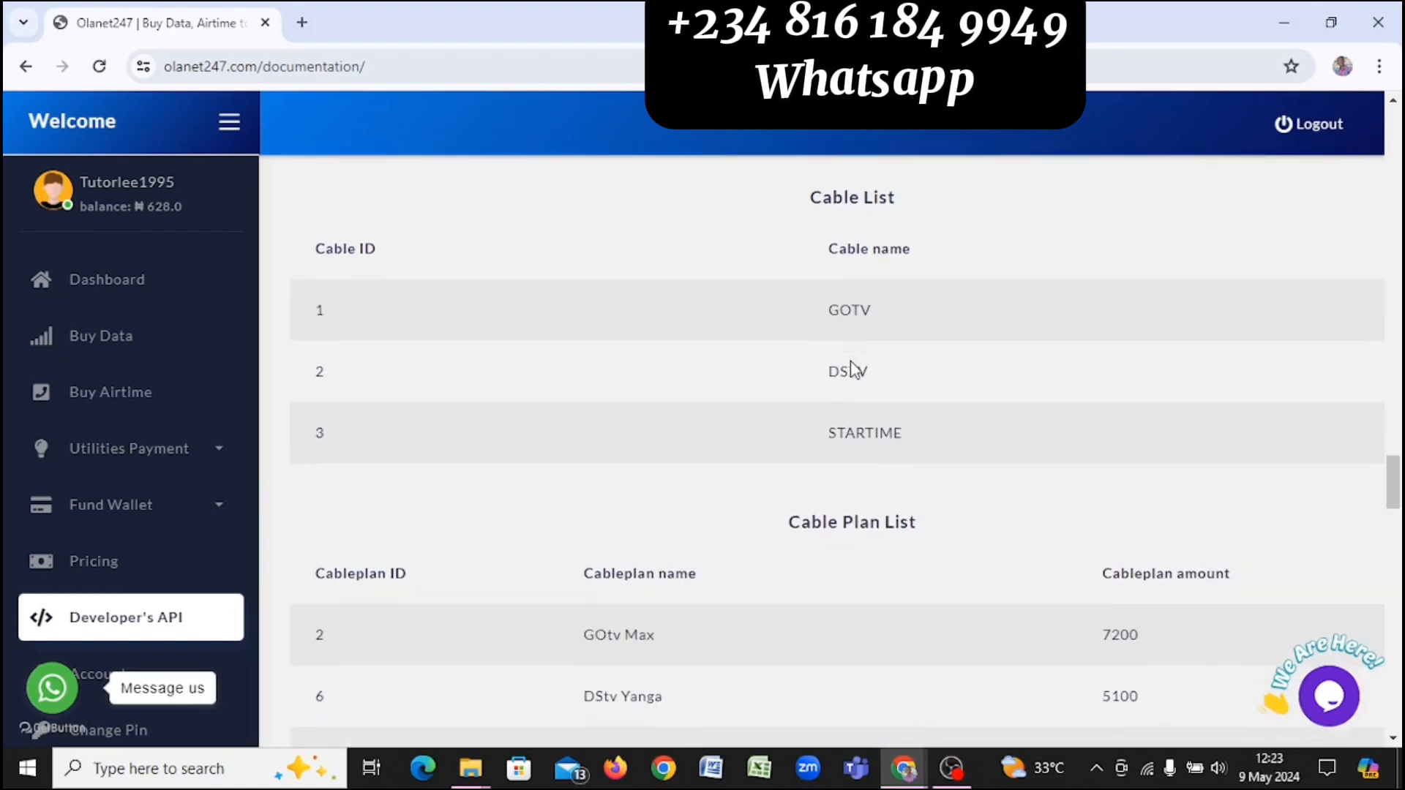
pyautogui.scroll(-6, 853, 370)
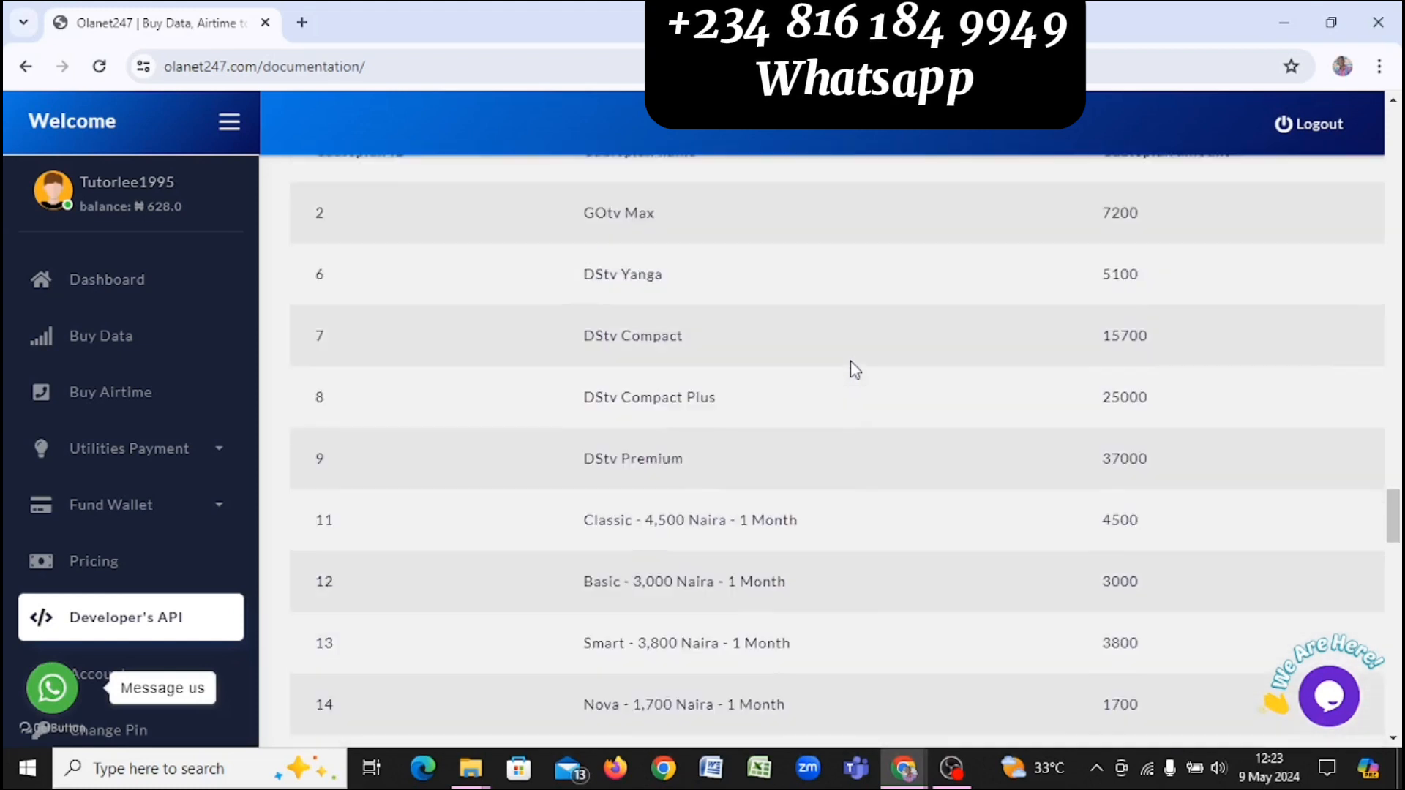
pyautogui.scroll(2, 851, 362)
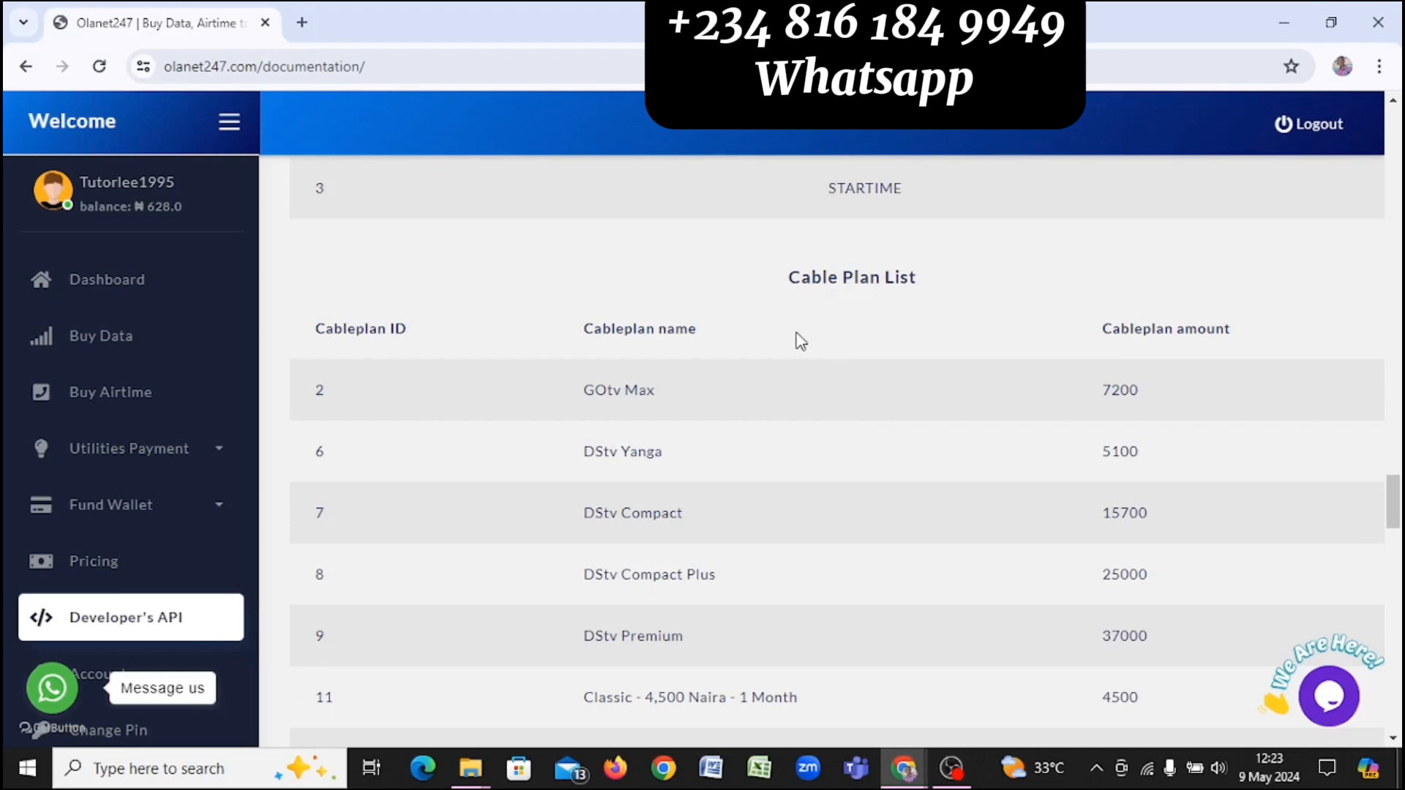
pyautogui.scroll(-9, 801, 341)
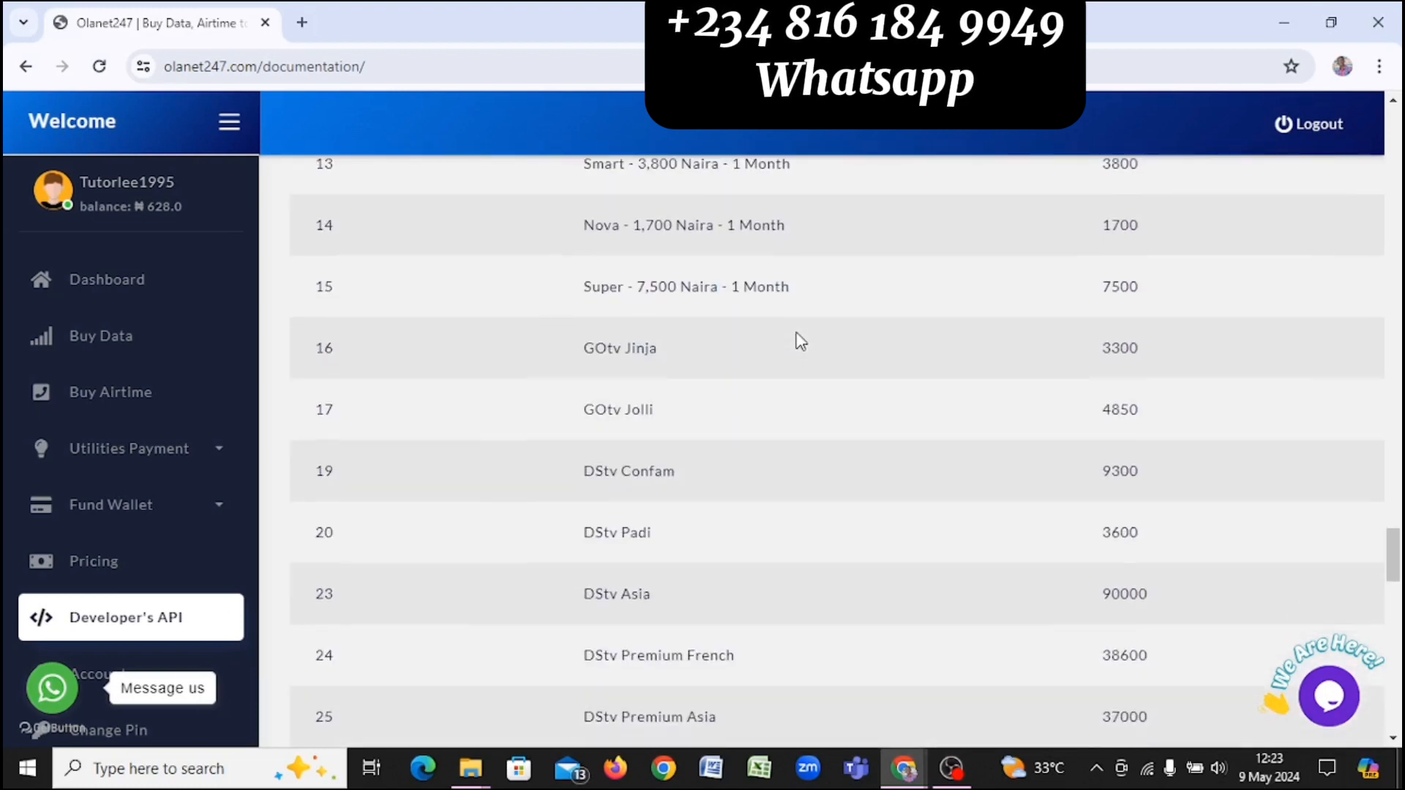
pyautogui.scroll(-15, 801, 341)
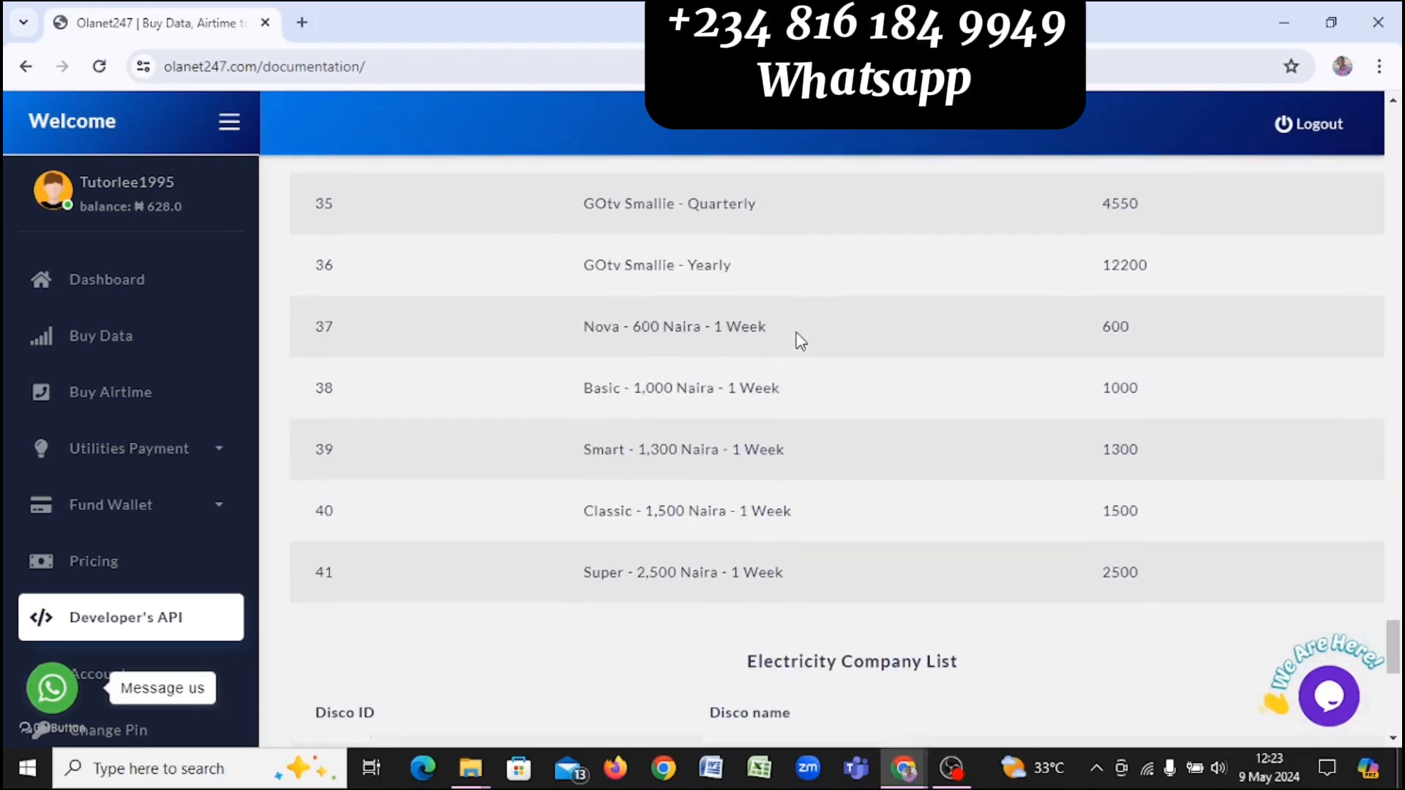
pyautogui.scroll(-10, 800, 341)
# Step: Scroll back up to the My Authorization Token field at the top of the page
pyautogui.scroll(5, 800, 337)
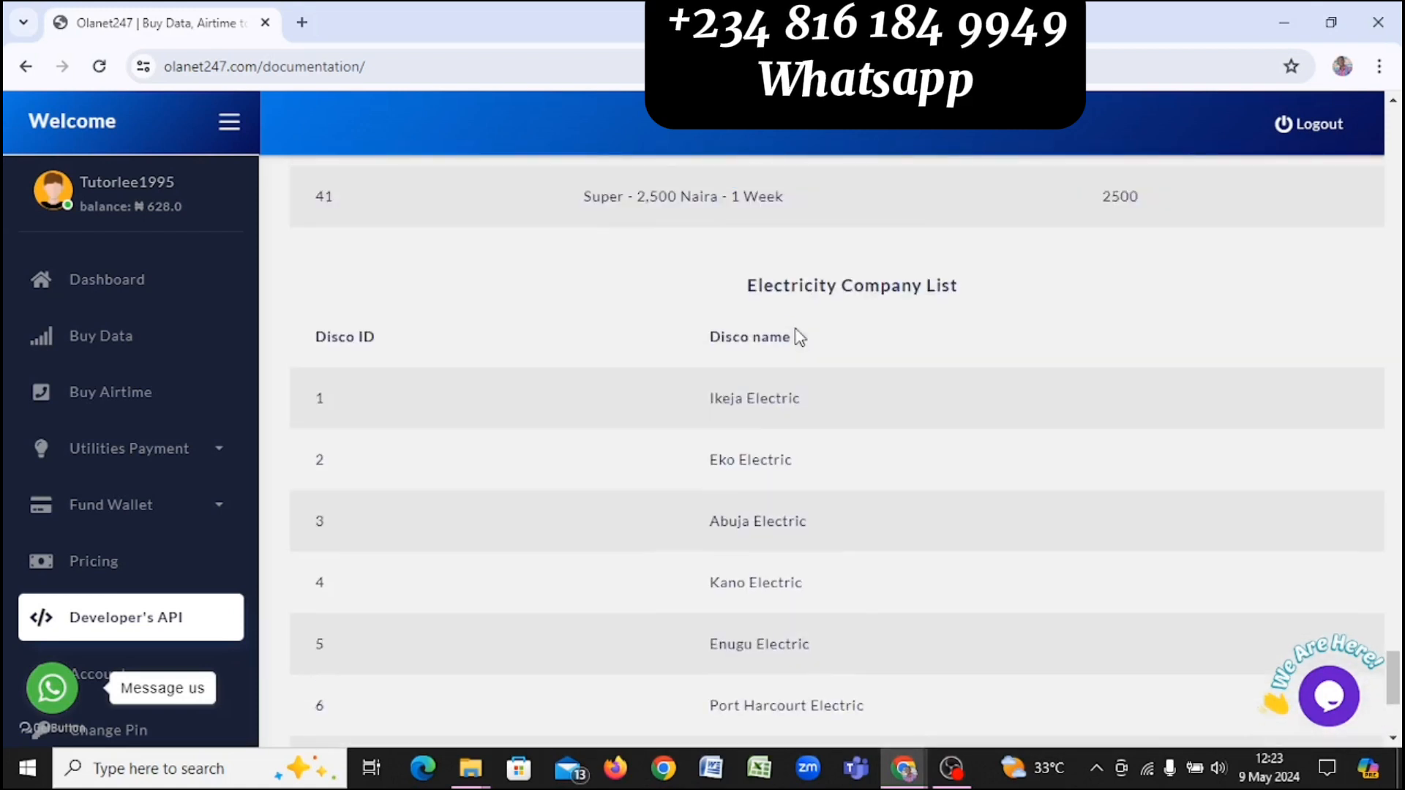
pyautogui.scroll(1, 800, 337)
pyautogui.scroll(-6, 799, 337)
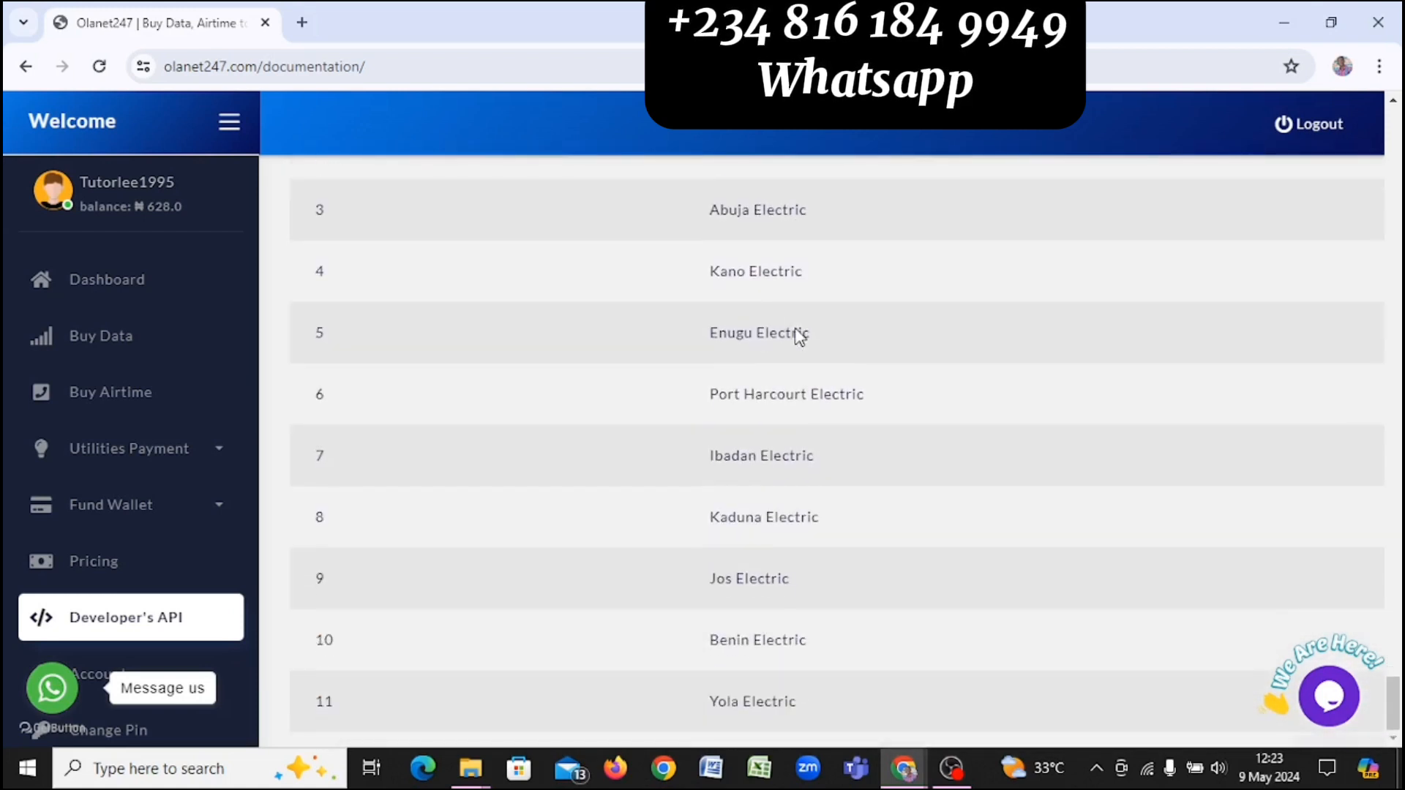
pyautogui.scroll(18, 796, 325)
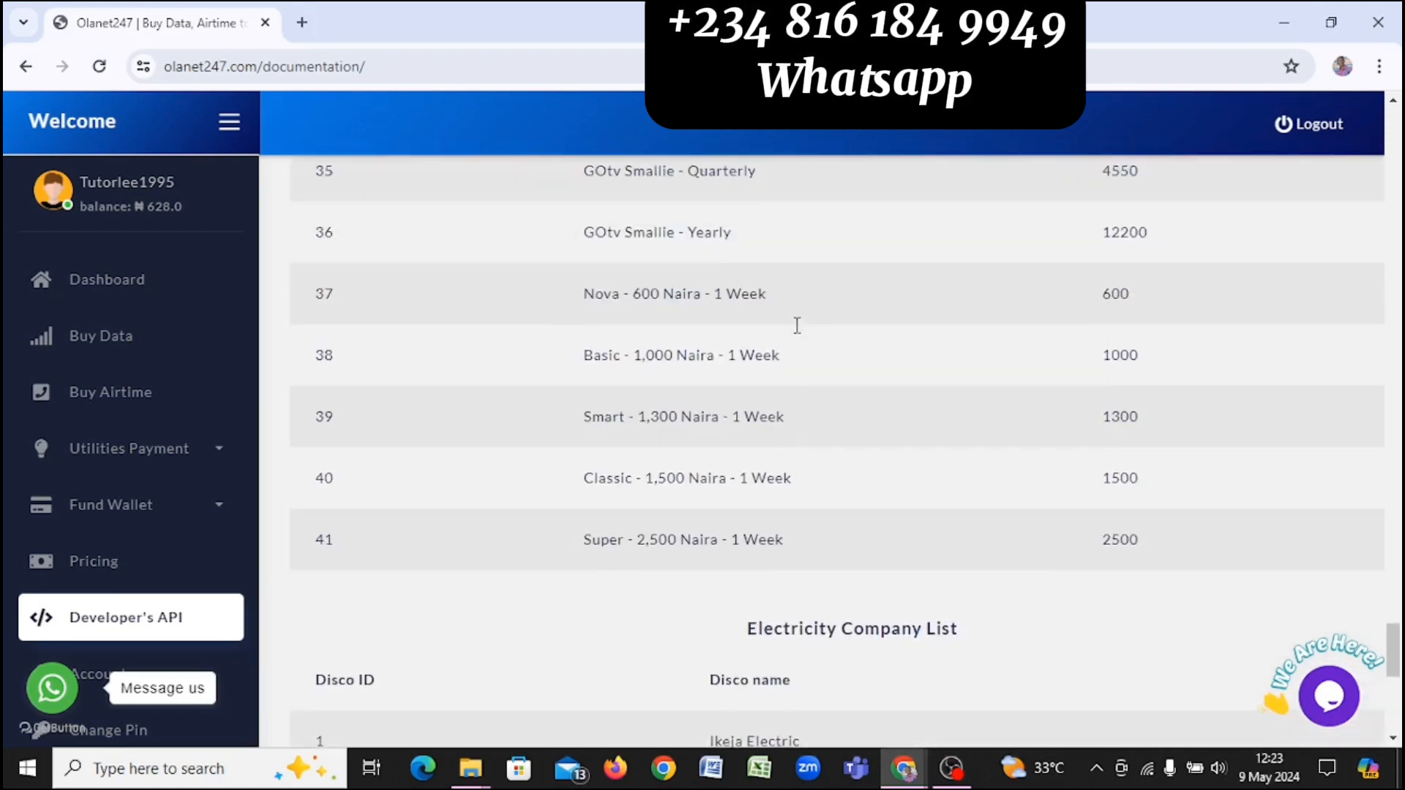
pyautogui.scroll(20, 797, 325)
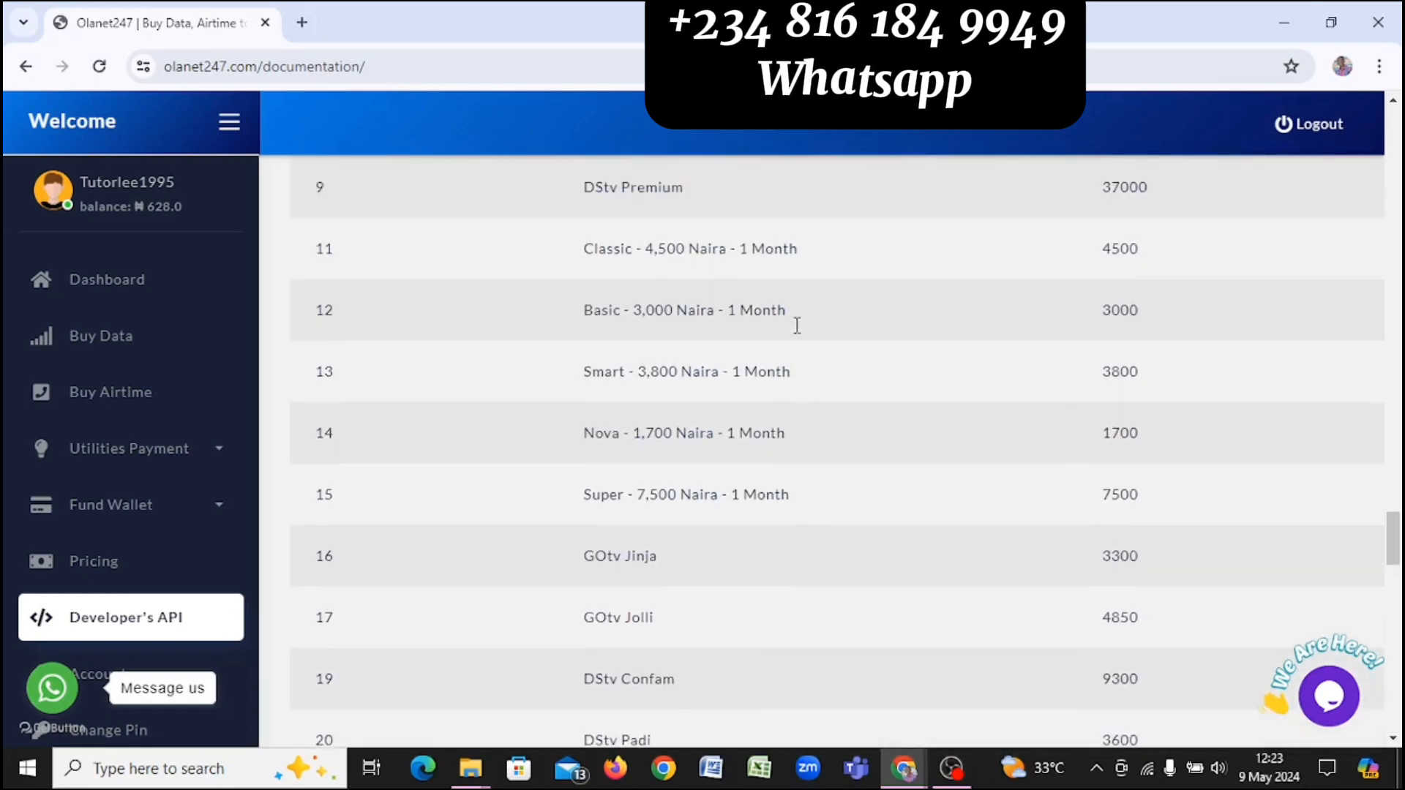
pyautogui.scroll(12, 797, 324)
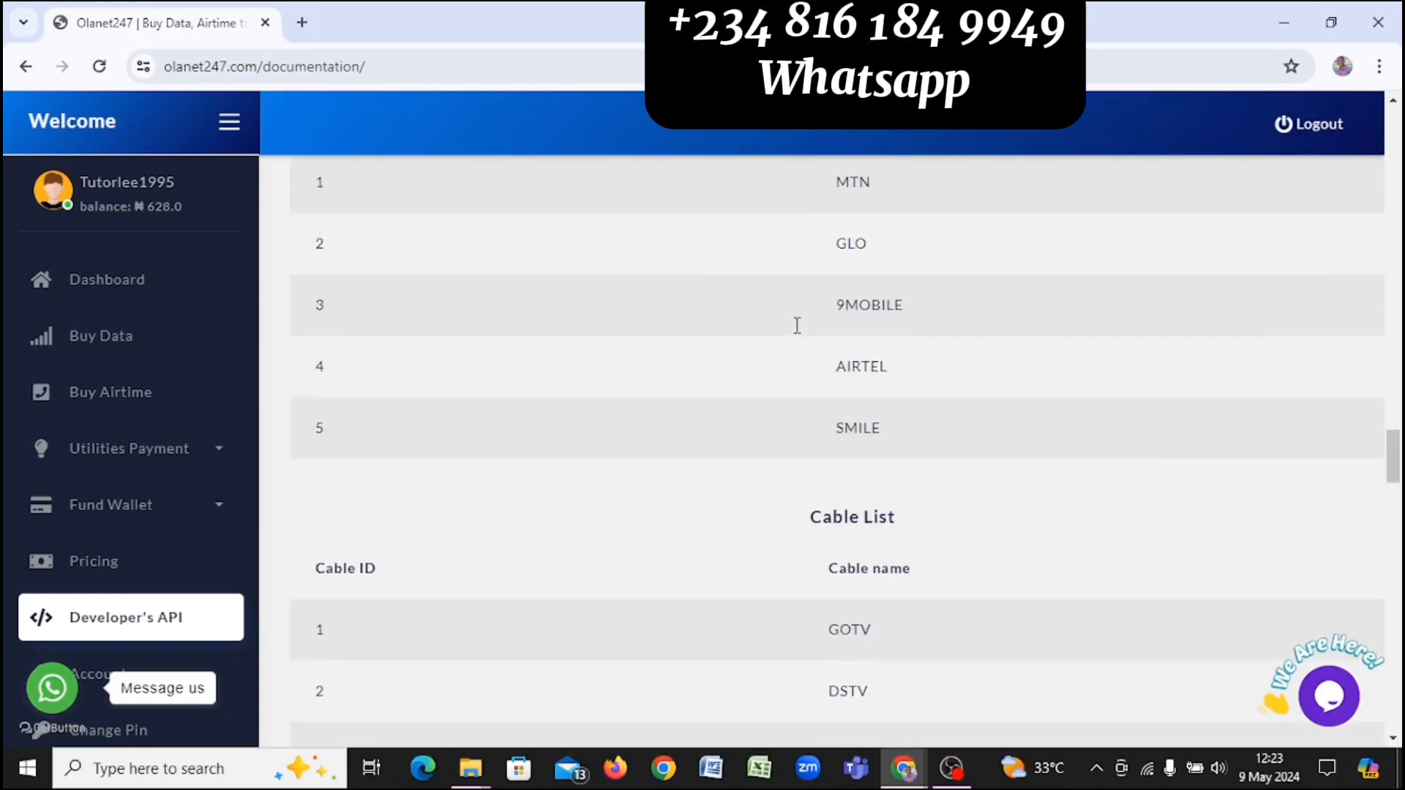
pyautogui.scroll(15, 797, 325)
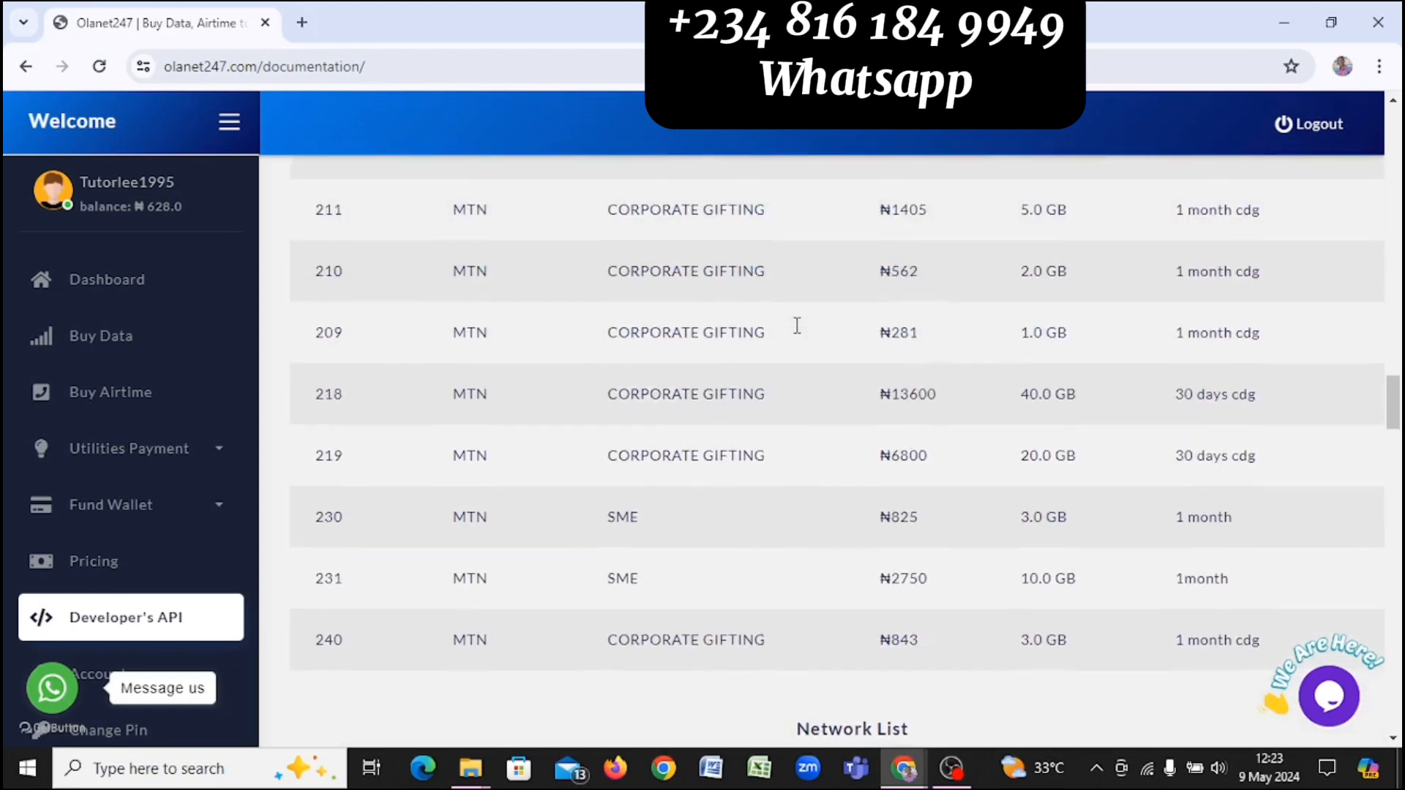
pyautogui.scroll(15, 797, 325)
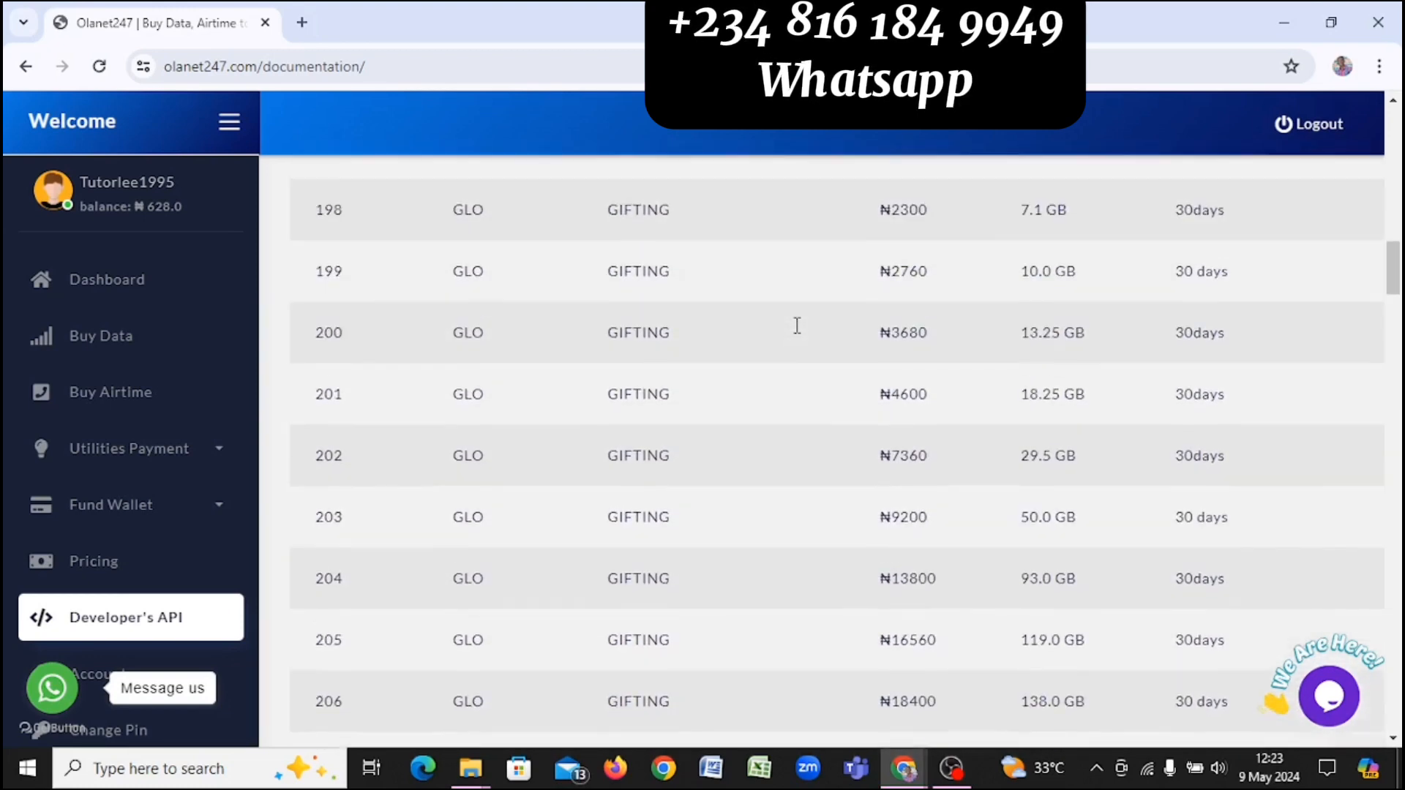
pyautogui.scroll(6, 797, 325)
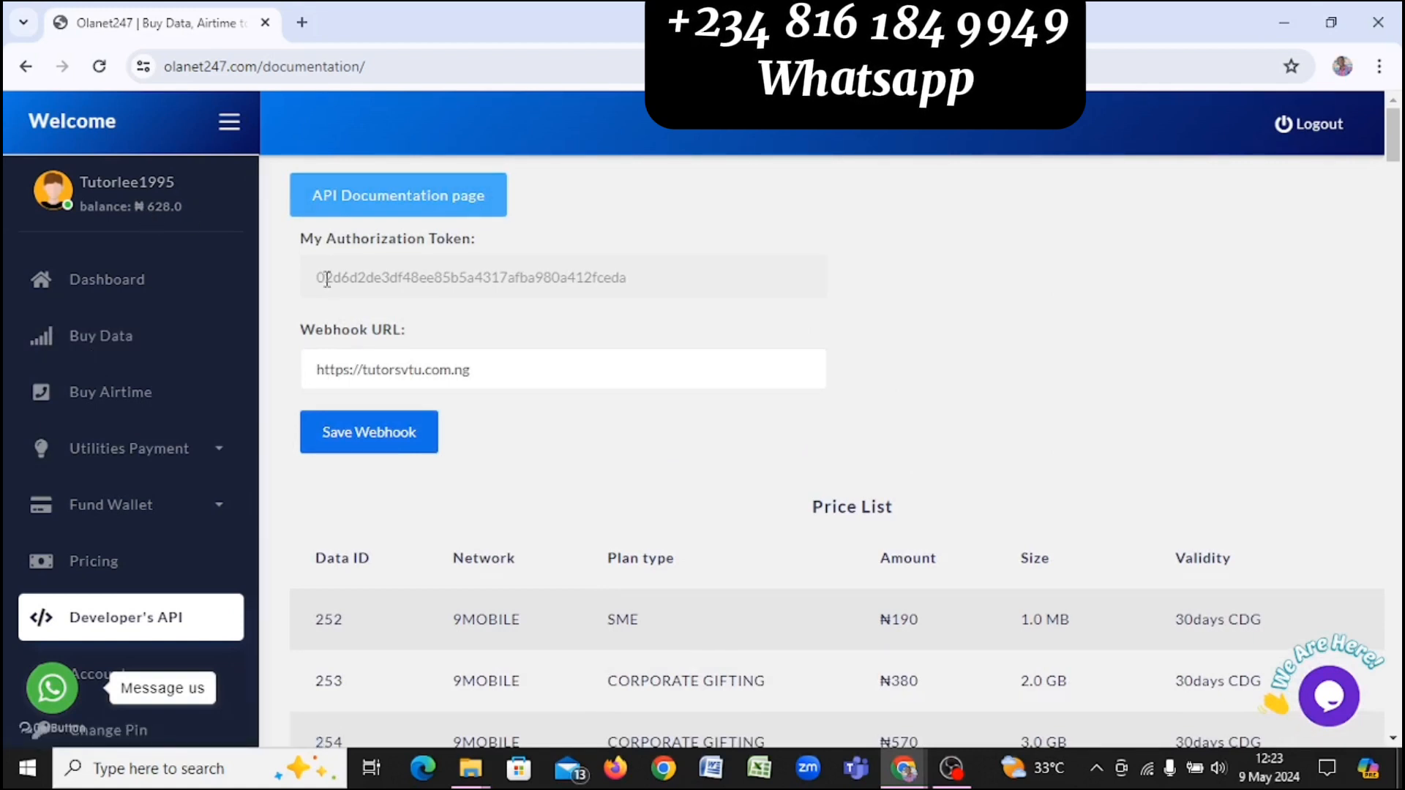
# Step: In the VTUPress admin, expand Gateway Settings > Data and open the Sme page
pyautogui.hotkey('alt', 'Tab')
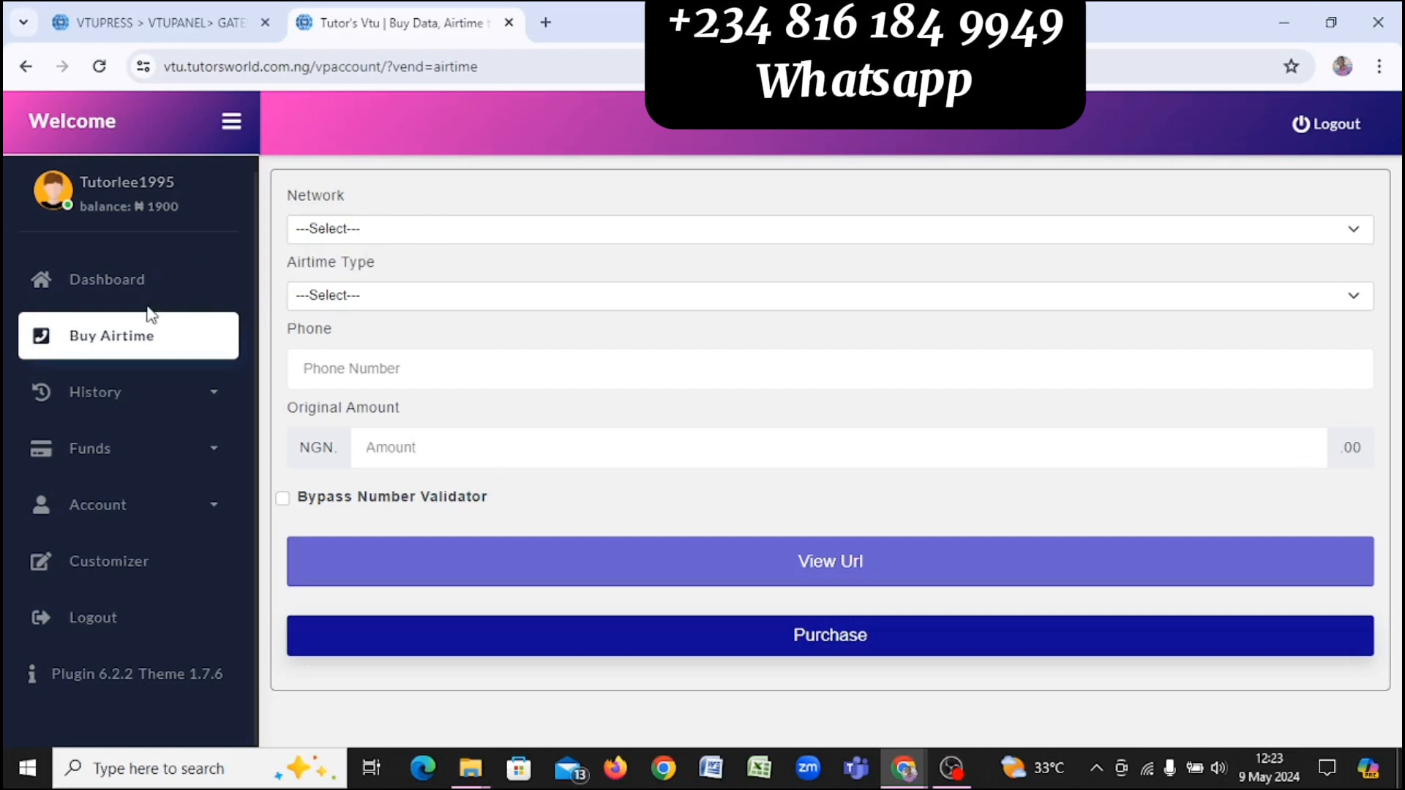
pyautogui.click(151, 10)
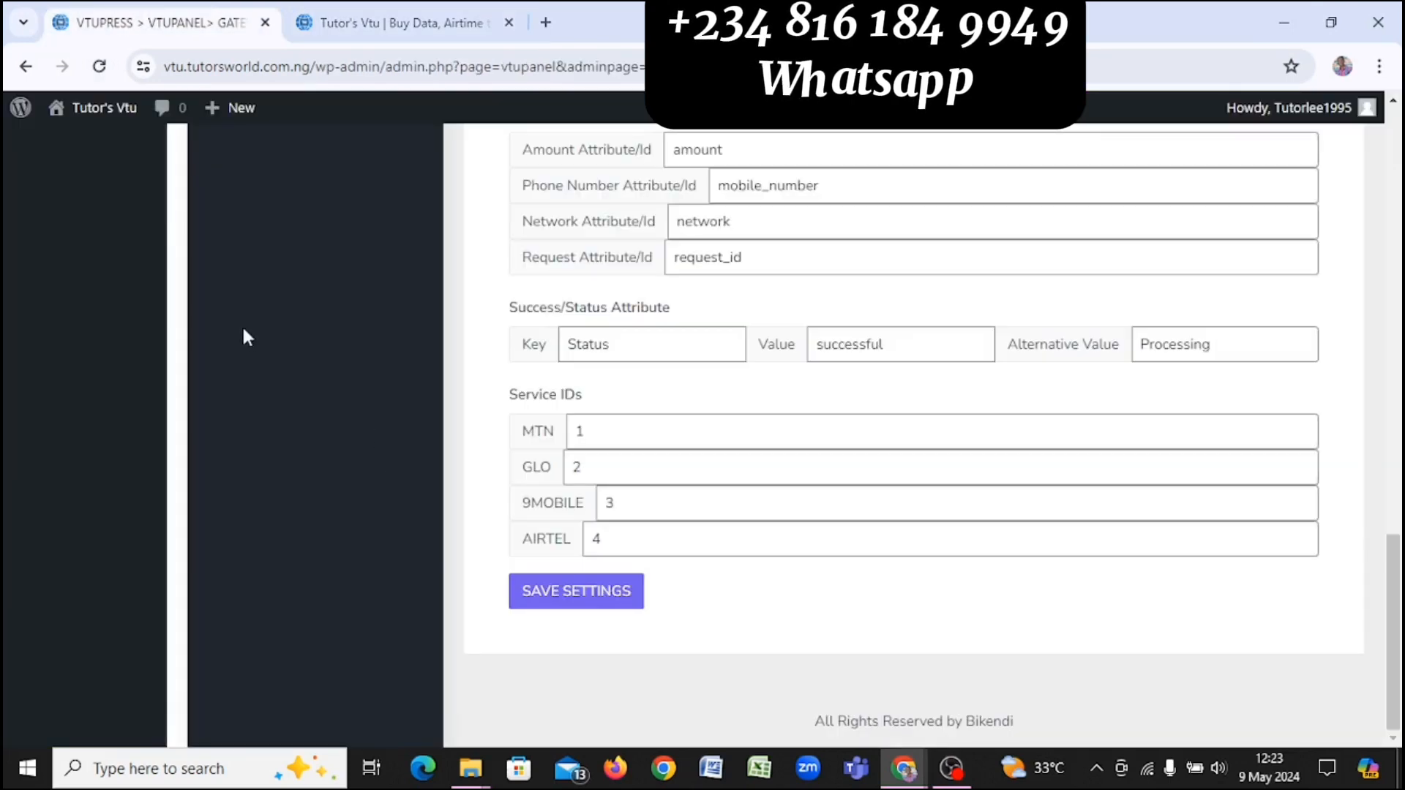
pyautogui.scroll(5, 242, 324)
pyautogui.scroll(4, 243, 327)
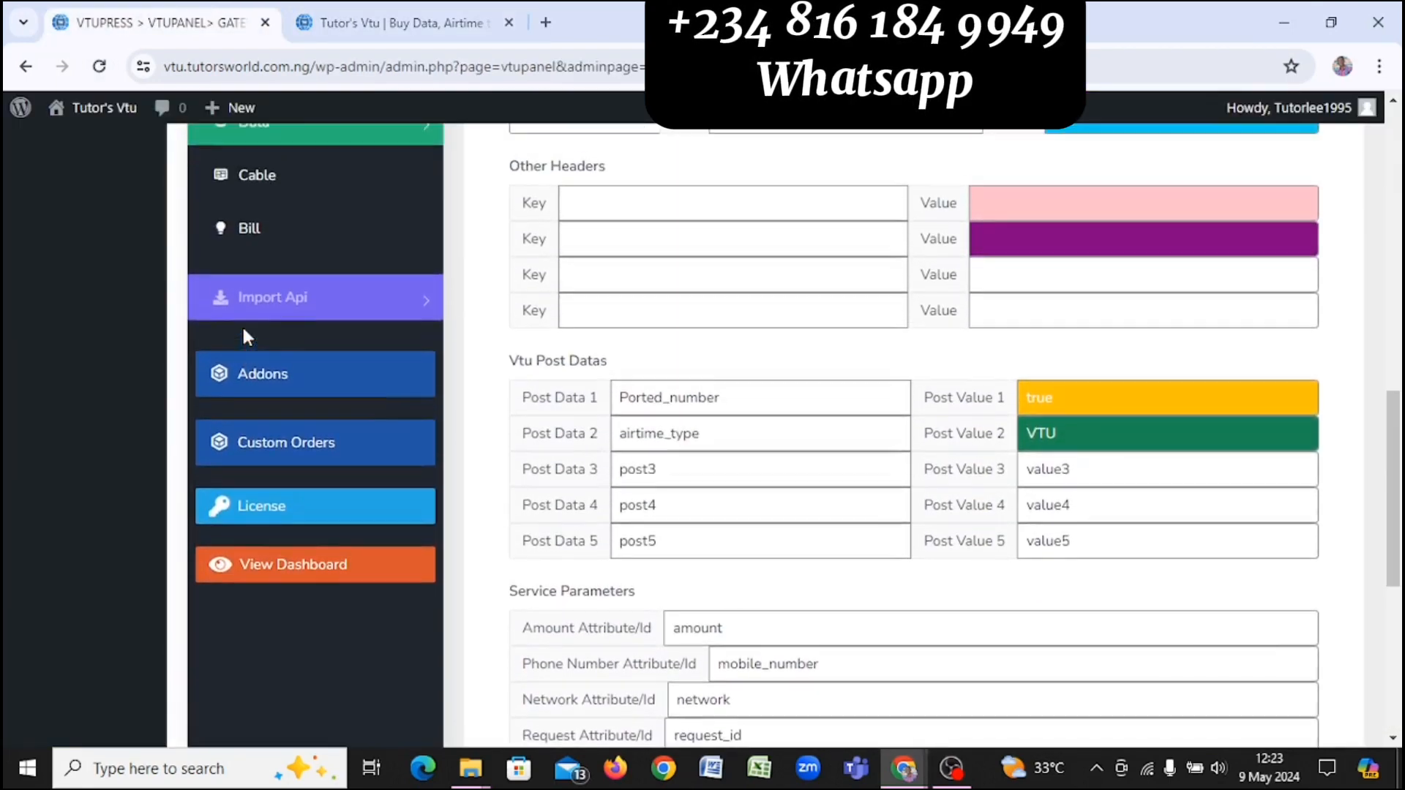
pyautogui.scroll(2, 249, 336)
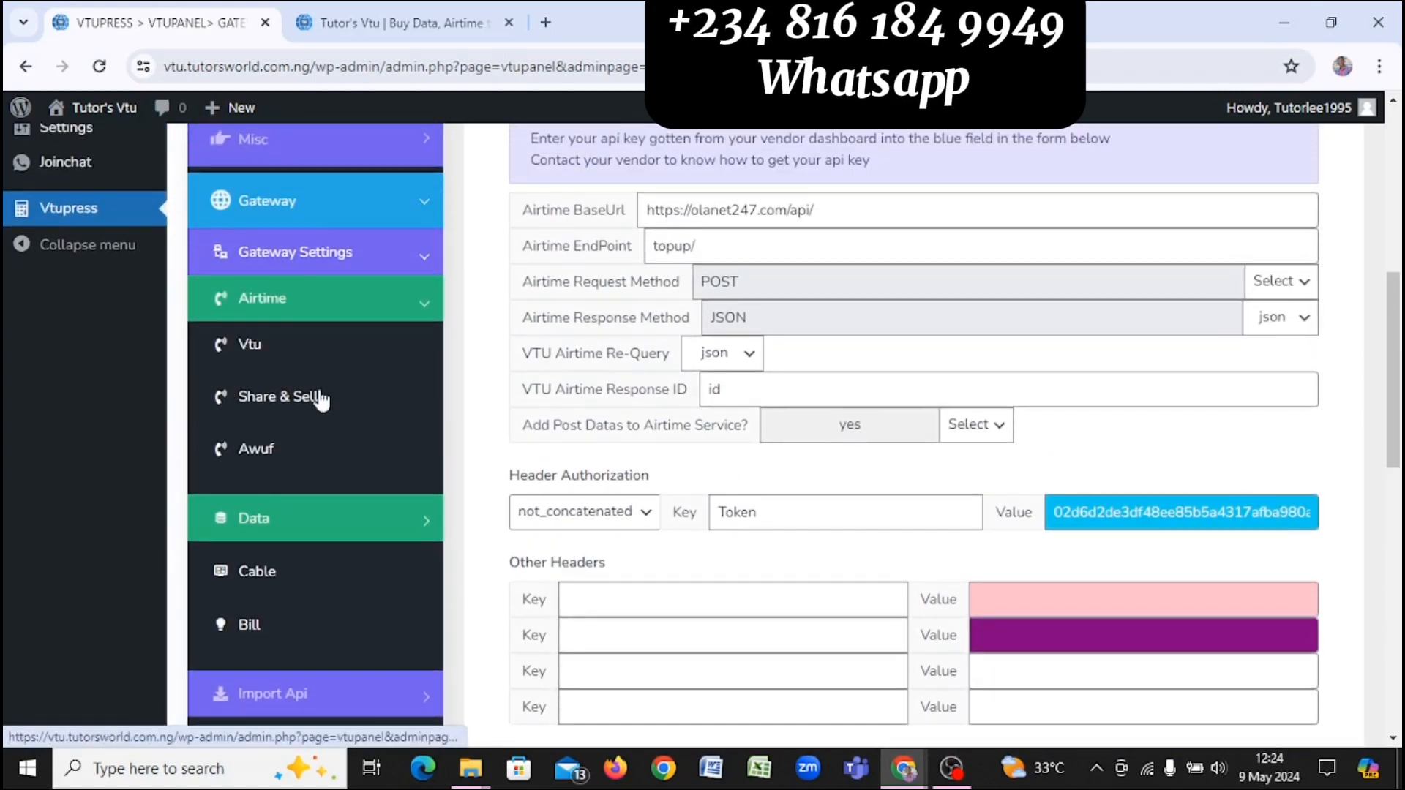
pyautogui.click(336, 525)
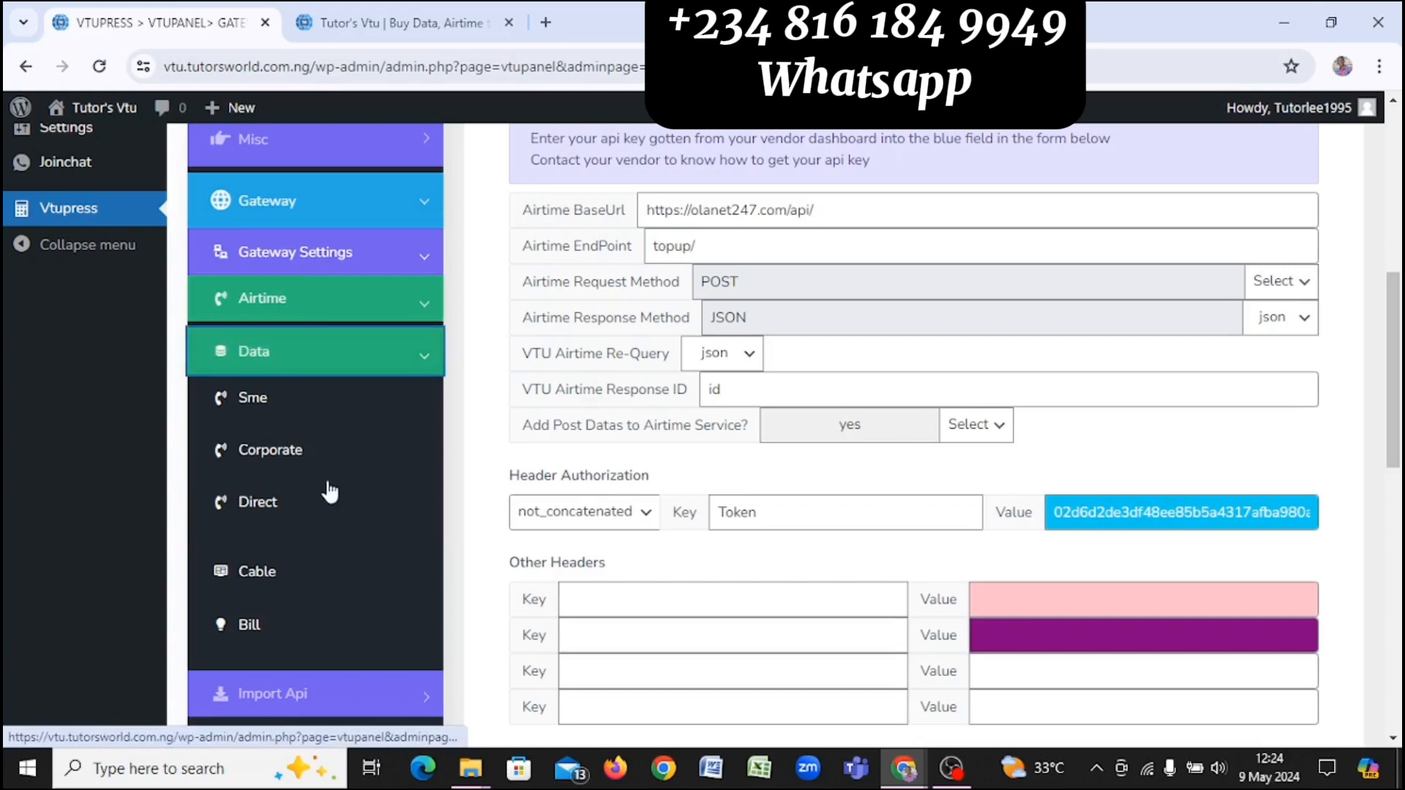
pyautogui.click(276, 417)
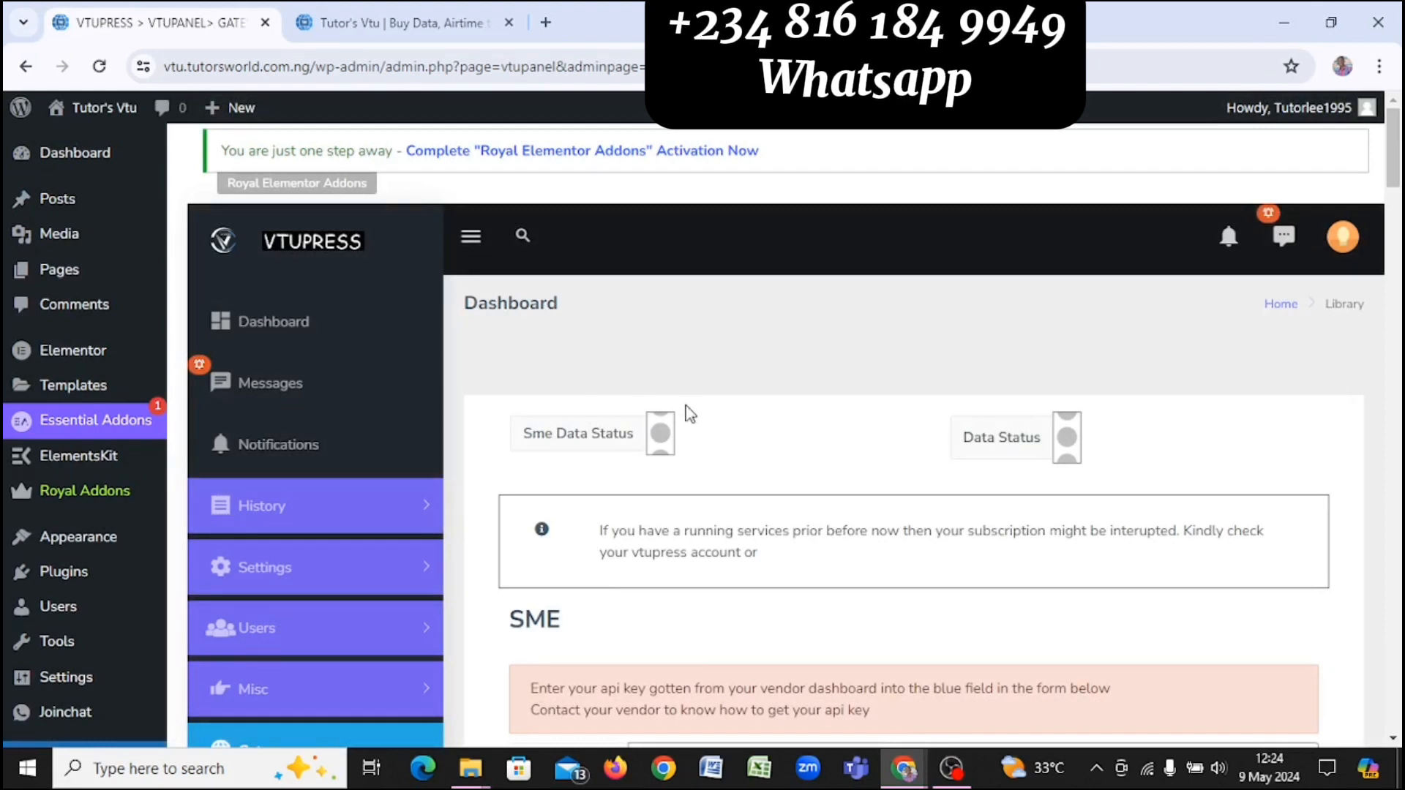
# Step: Turn on the Sme Data Status and Data Status toggles, then reload the customer site tab
pyautogui.click(663, 439)
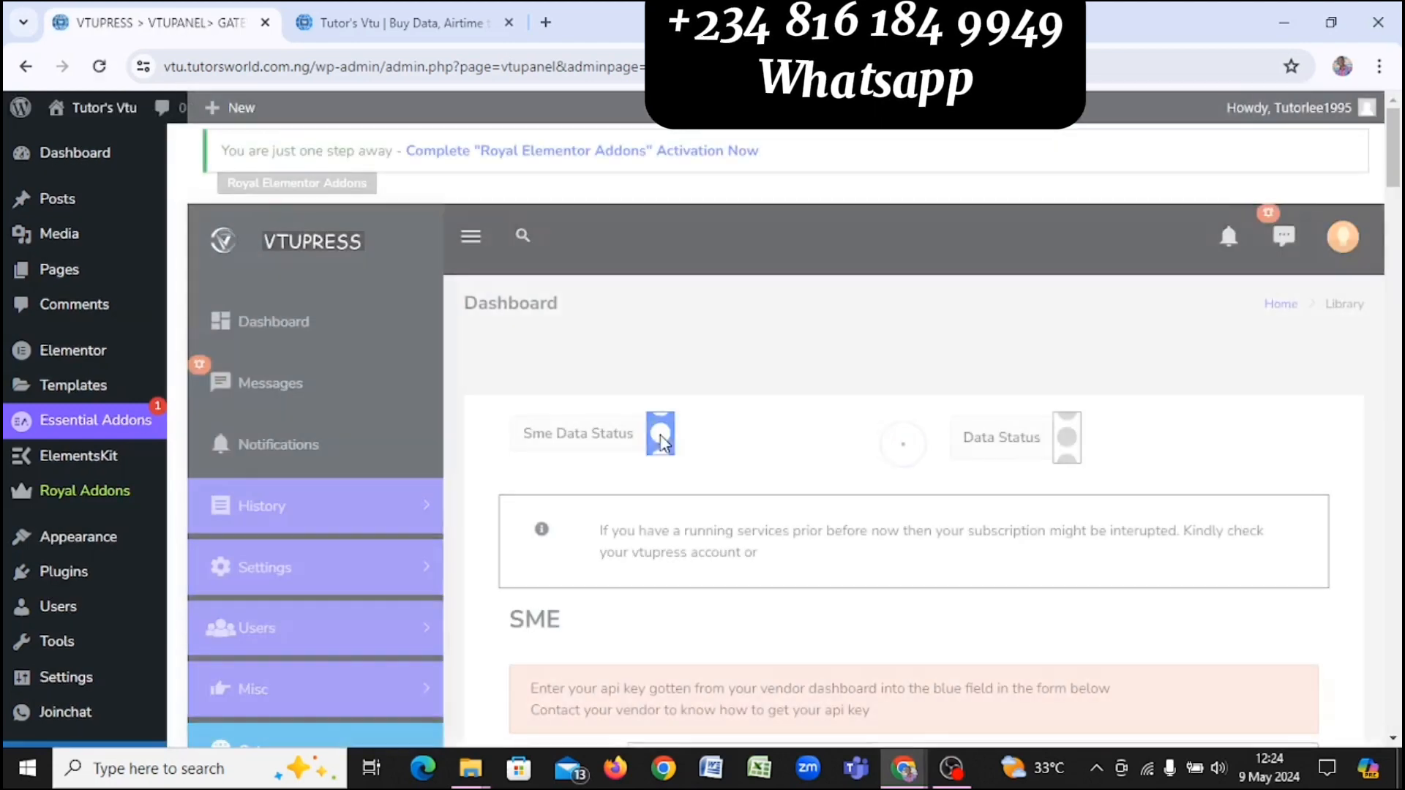
pyautogui.click(1071, 451)
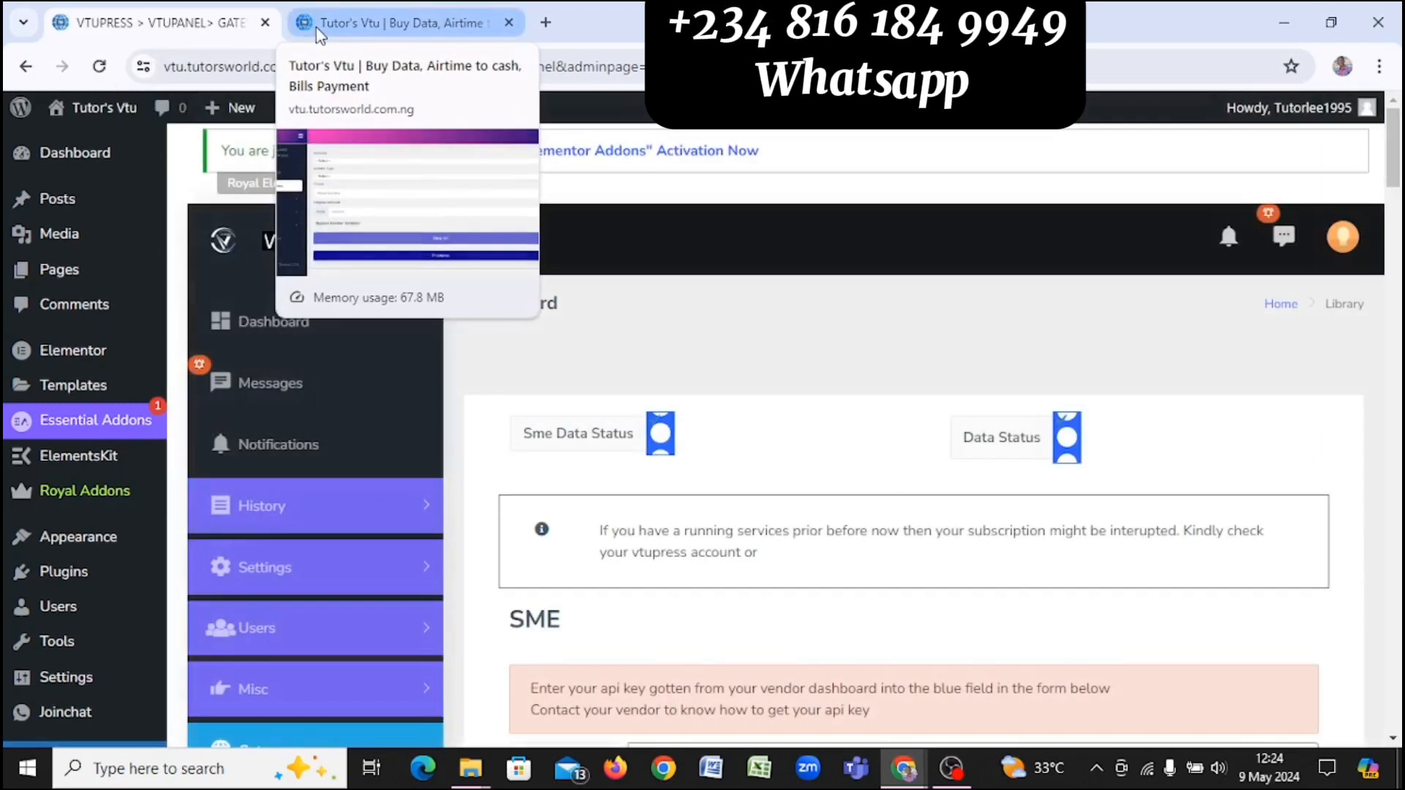
pyautogui.click(305, 32)
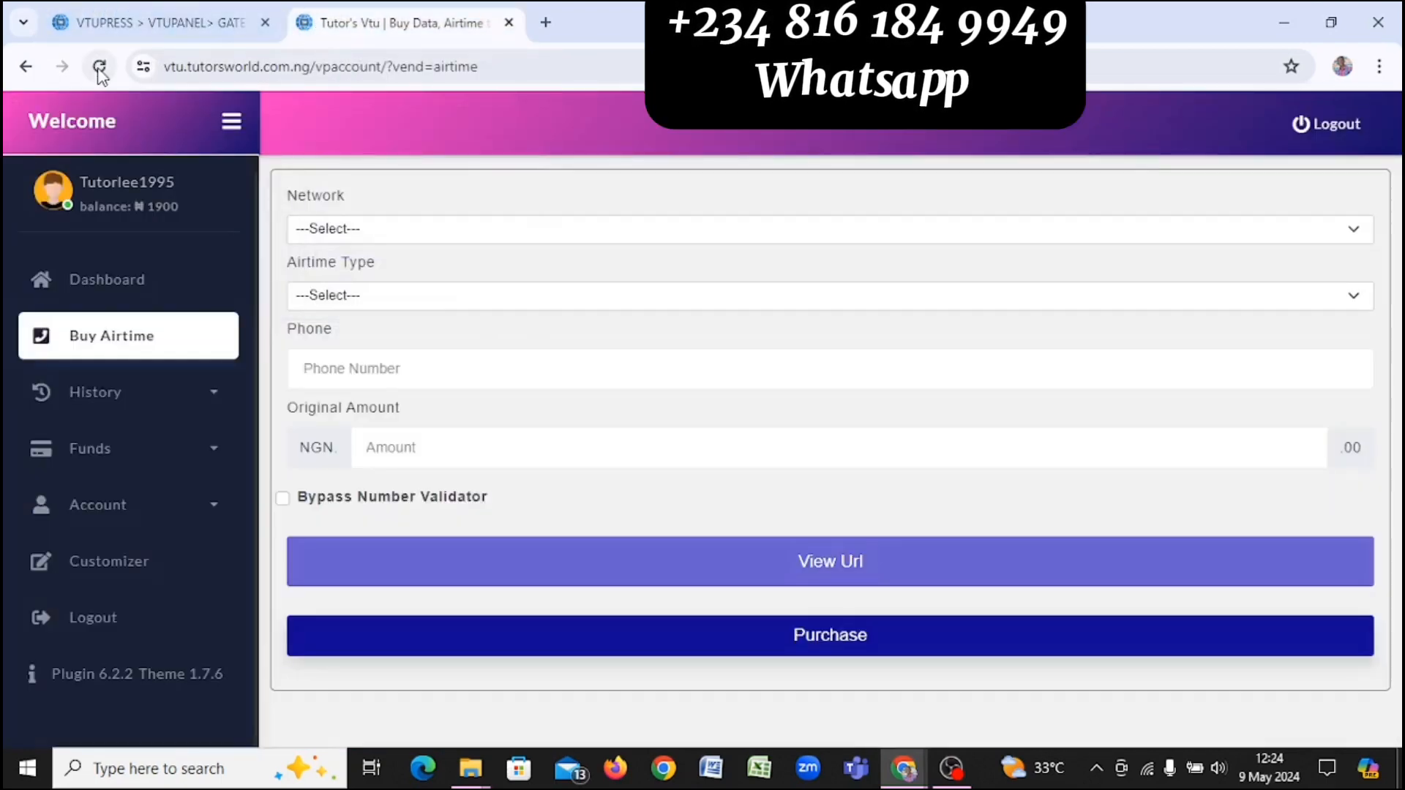
pyautogui.click(99, 67)
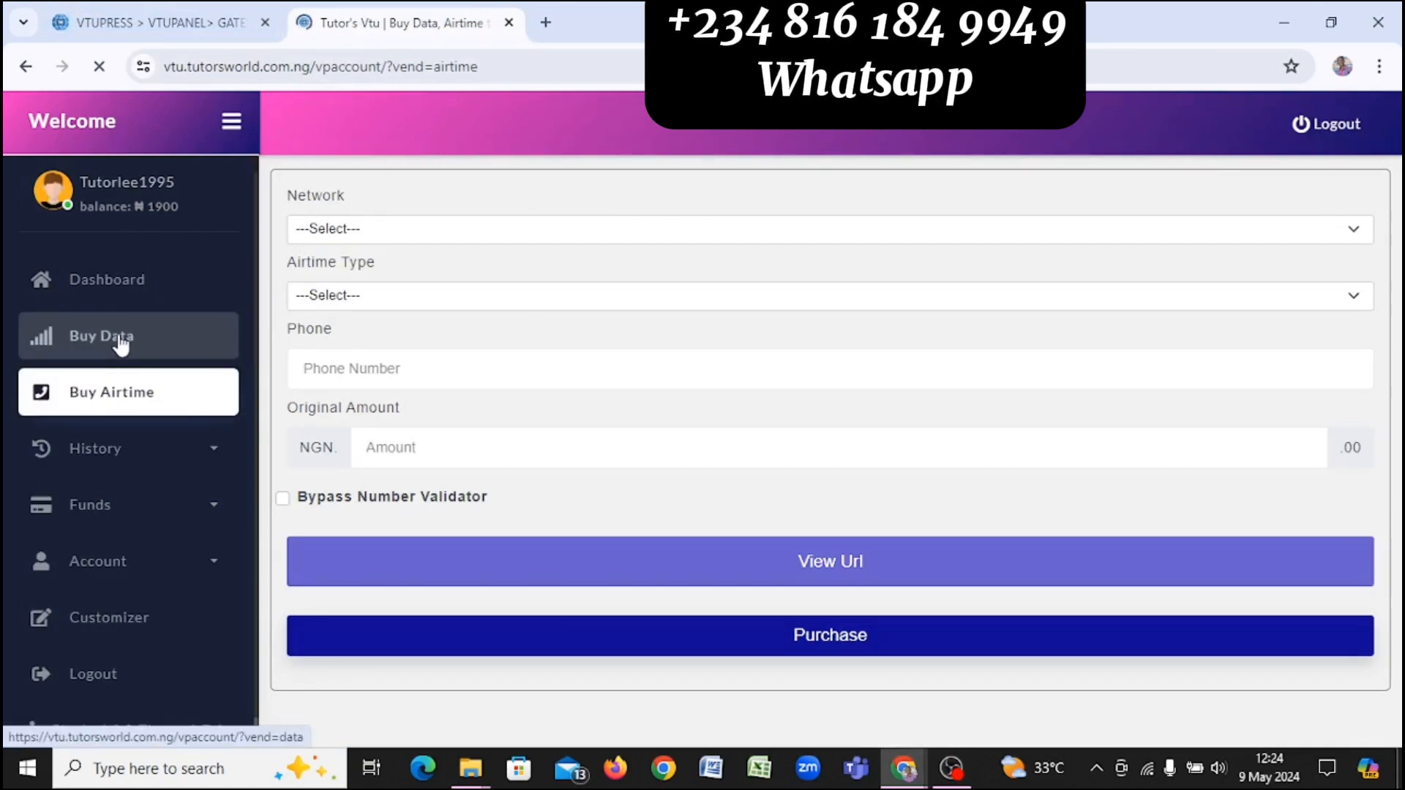
pyautogui.click(161, 22)
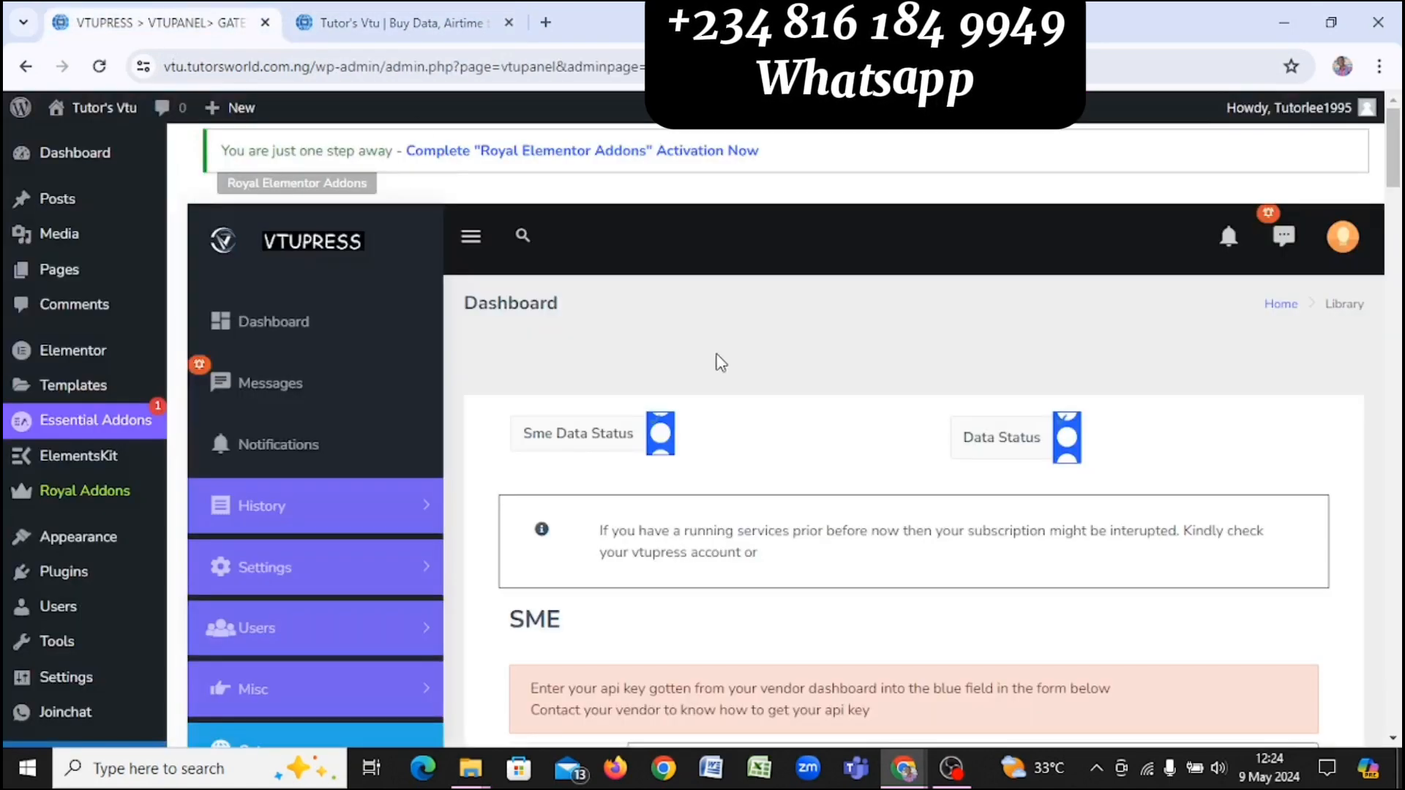
# Step: Paste the Olanet token into the Header Authorization Value field, then scroll to MTN DATA PLAN
pyautogui.scroll(-5, 720, 362)
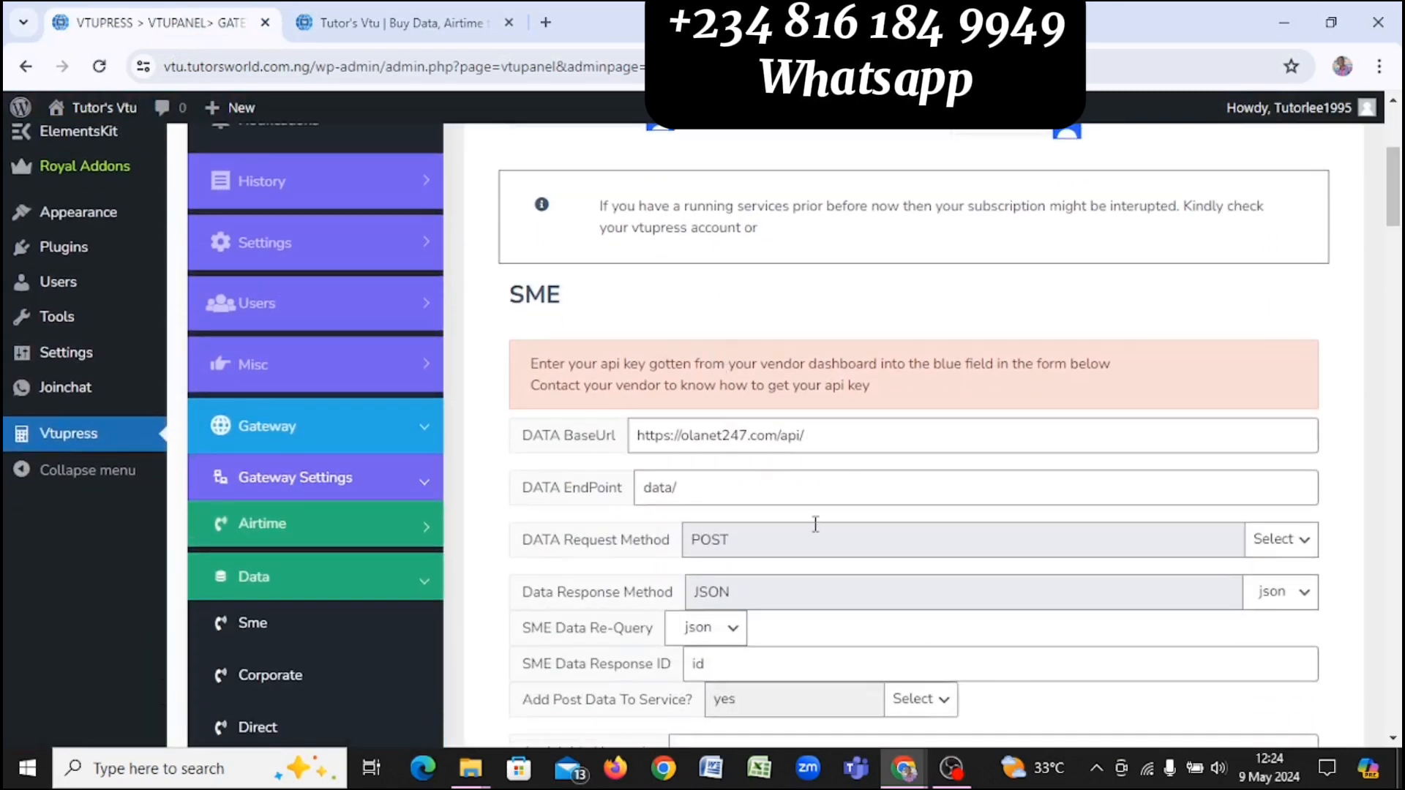
pyautogui.scroll(-4, 815, 524)
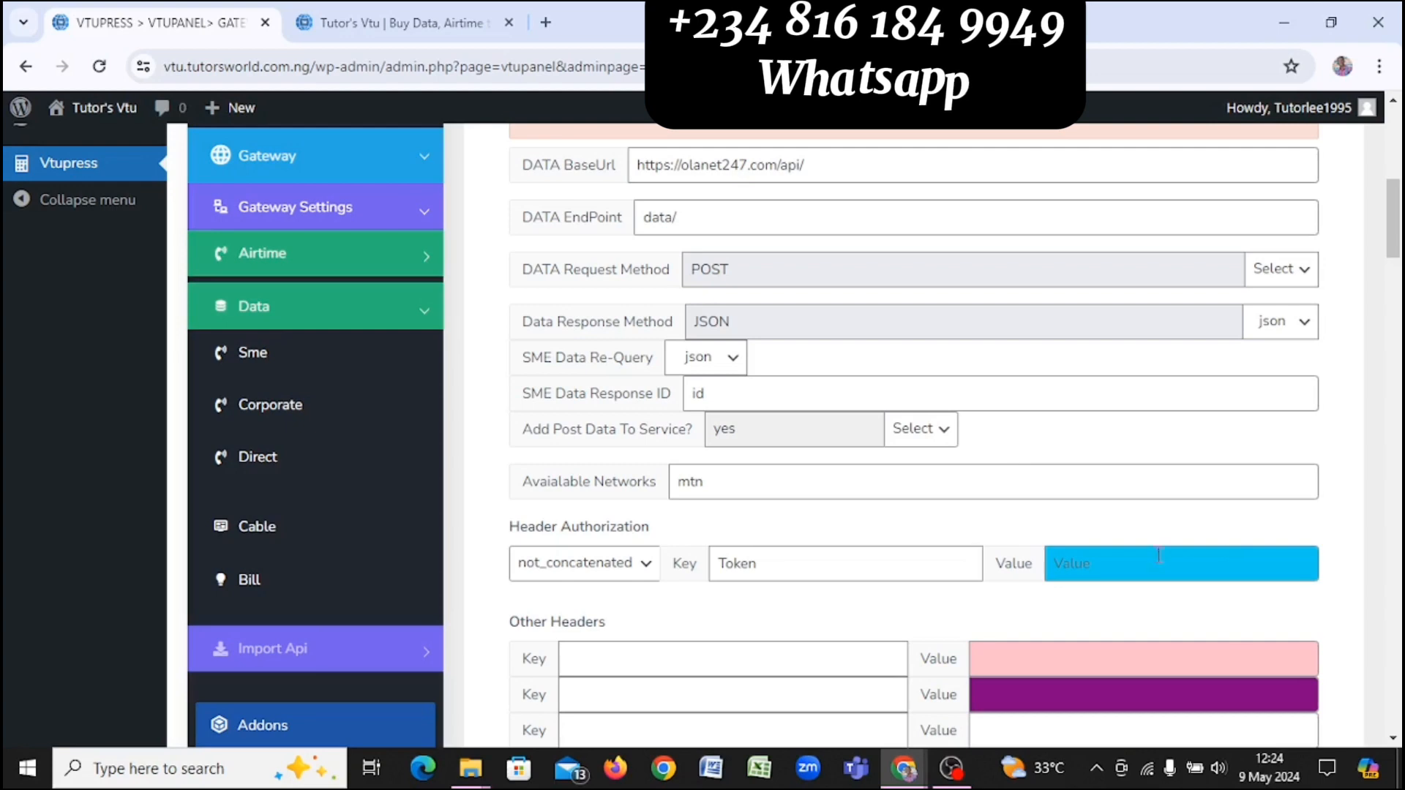
pyautogui.click(1153, 572)
pyautogui.hotkey('ctrl', 'v')
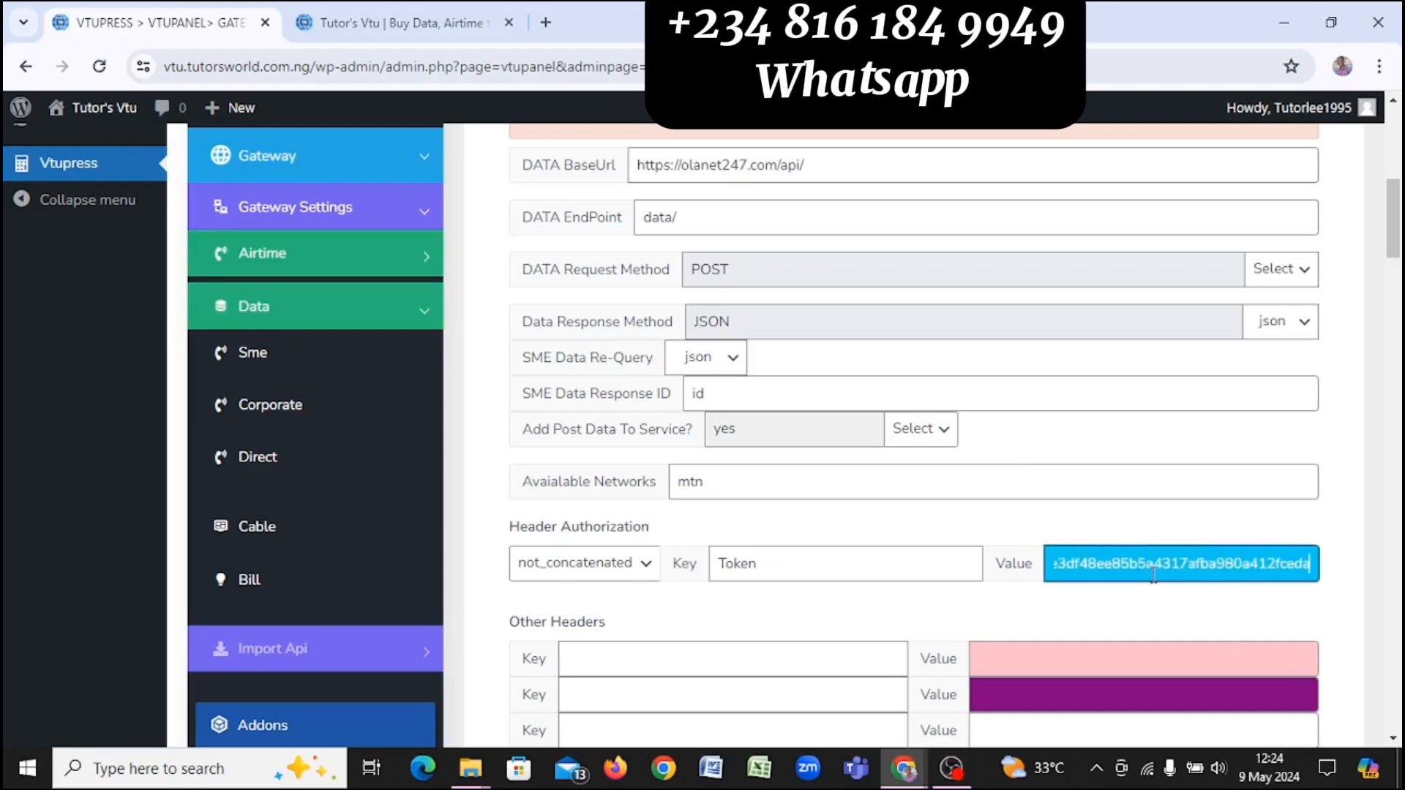
pyautogui.scroll(-7, 999, 470)
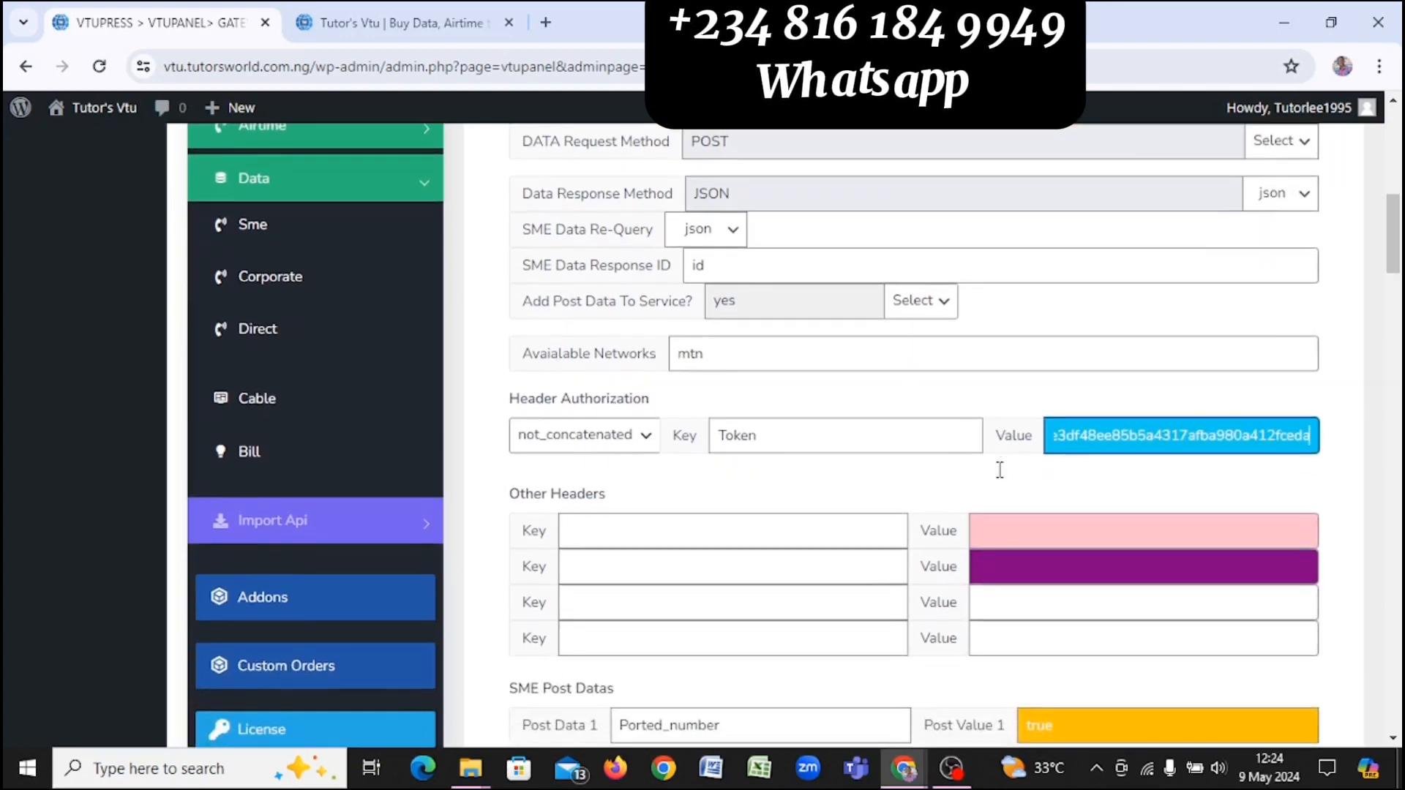
pyautogui.scroll(-4, 999, 465)
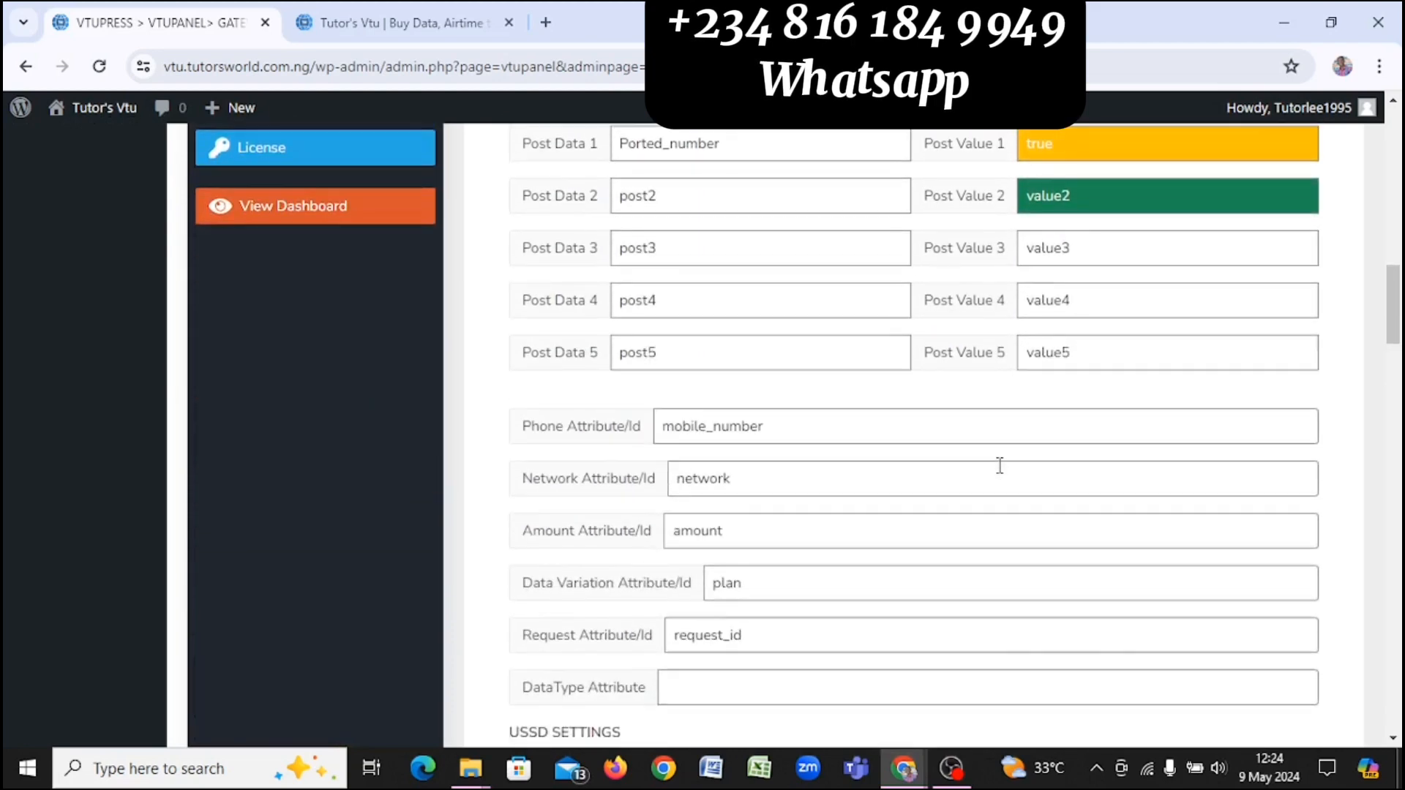
pyautogui.scroll(-6, 999, 465)
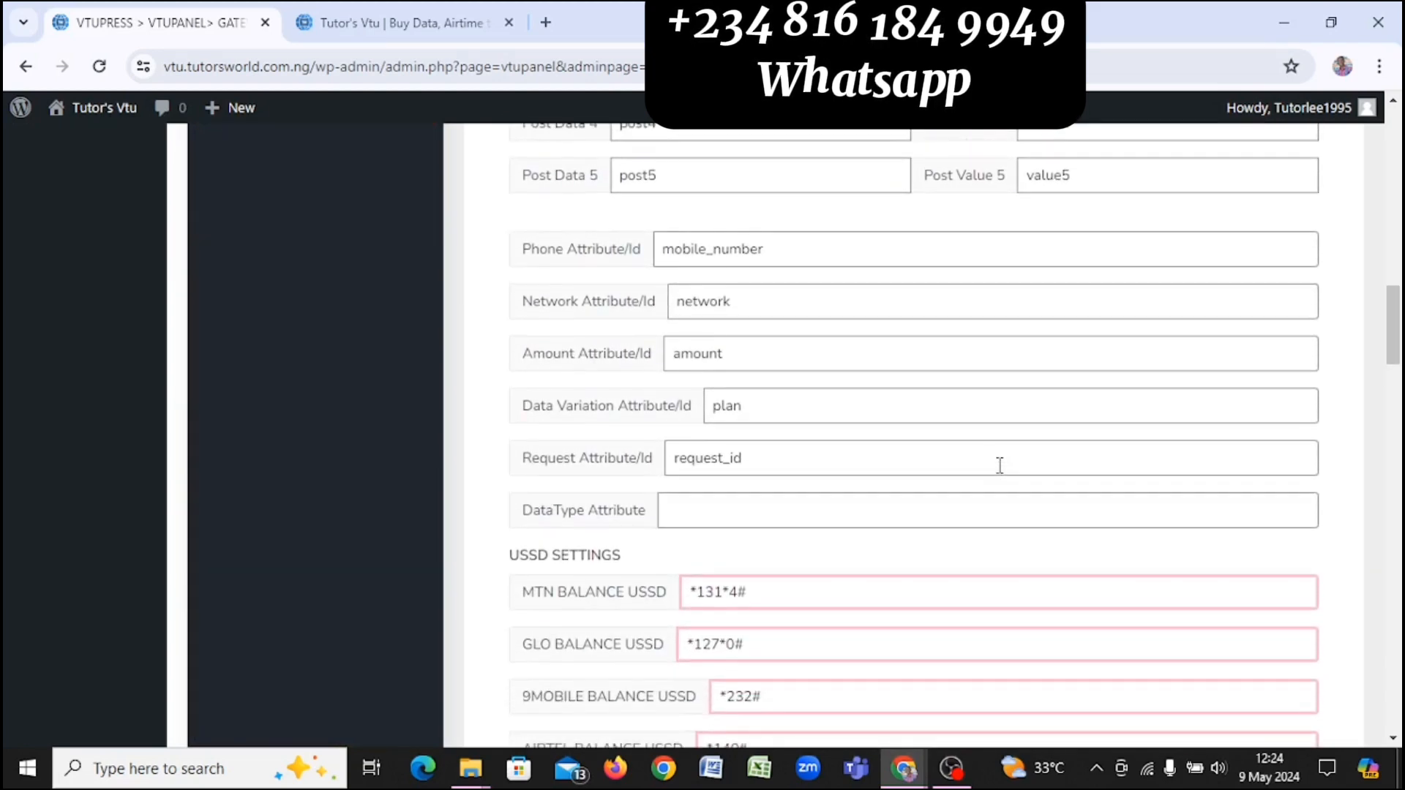
pyautogui.scroll(-5, 999, 466)
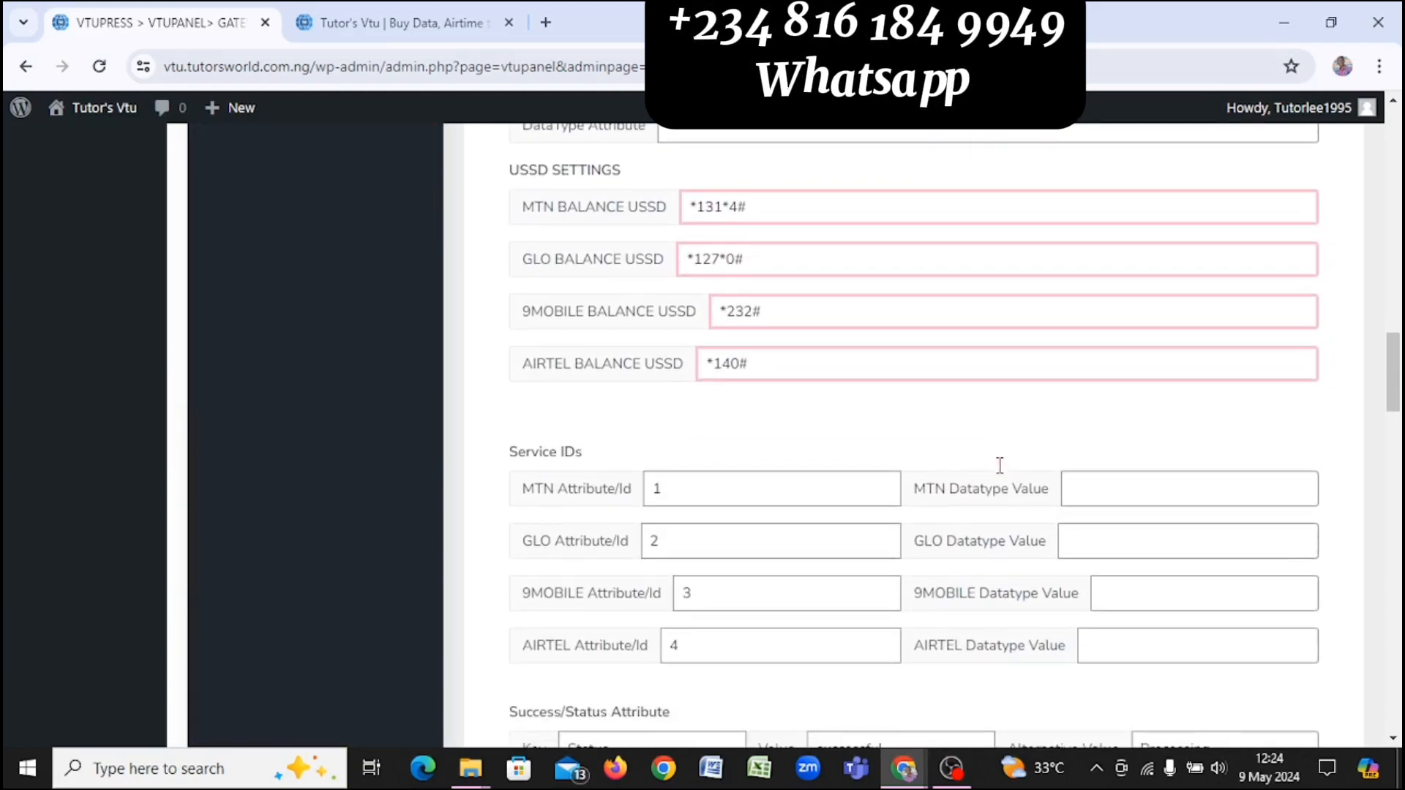
pyautogui.scroll(-3, 1000, 466)
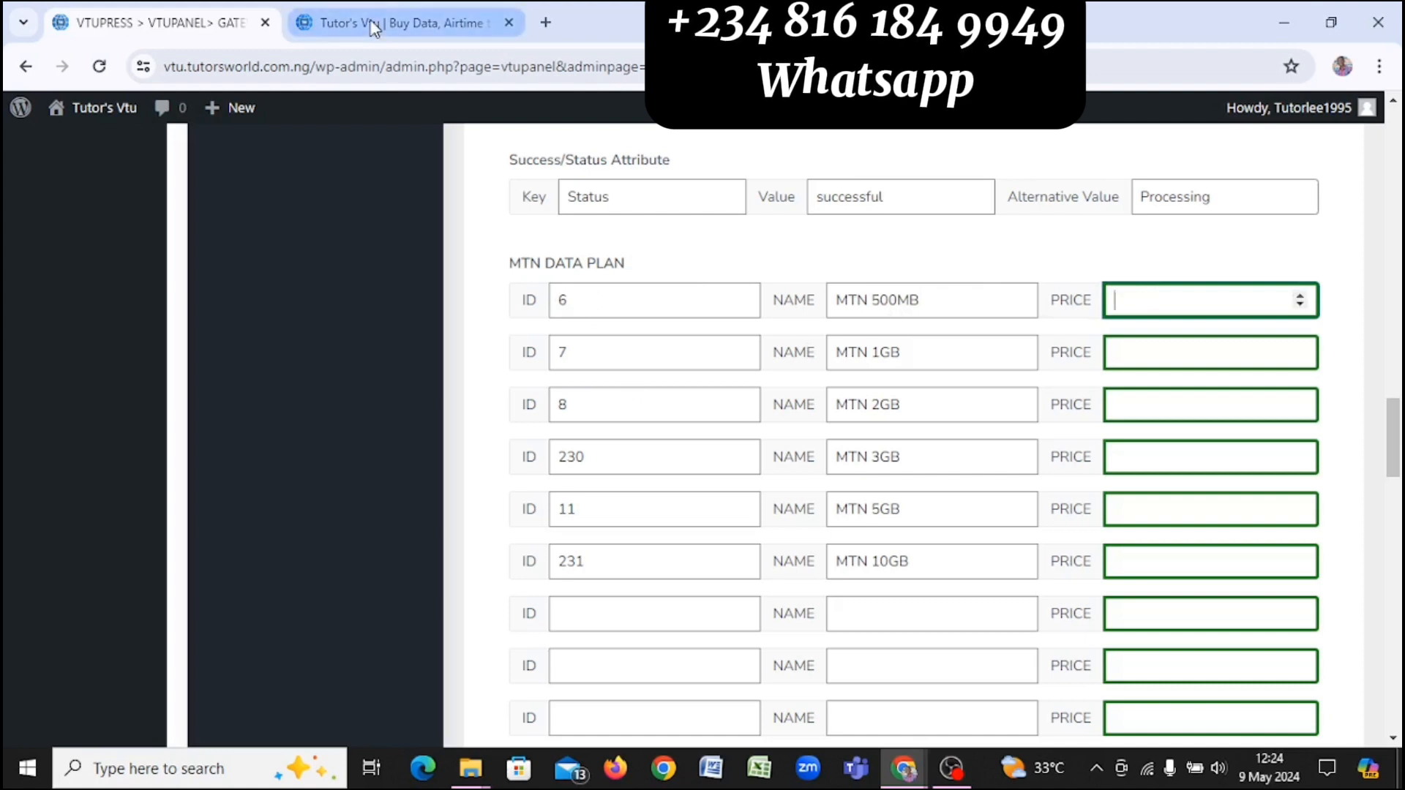
# Step: Scroll the Olanet247 price list to the data IDs, comparing it with the MTN plan settings
pyautogui.hotkey('alt', 'Tab')
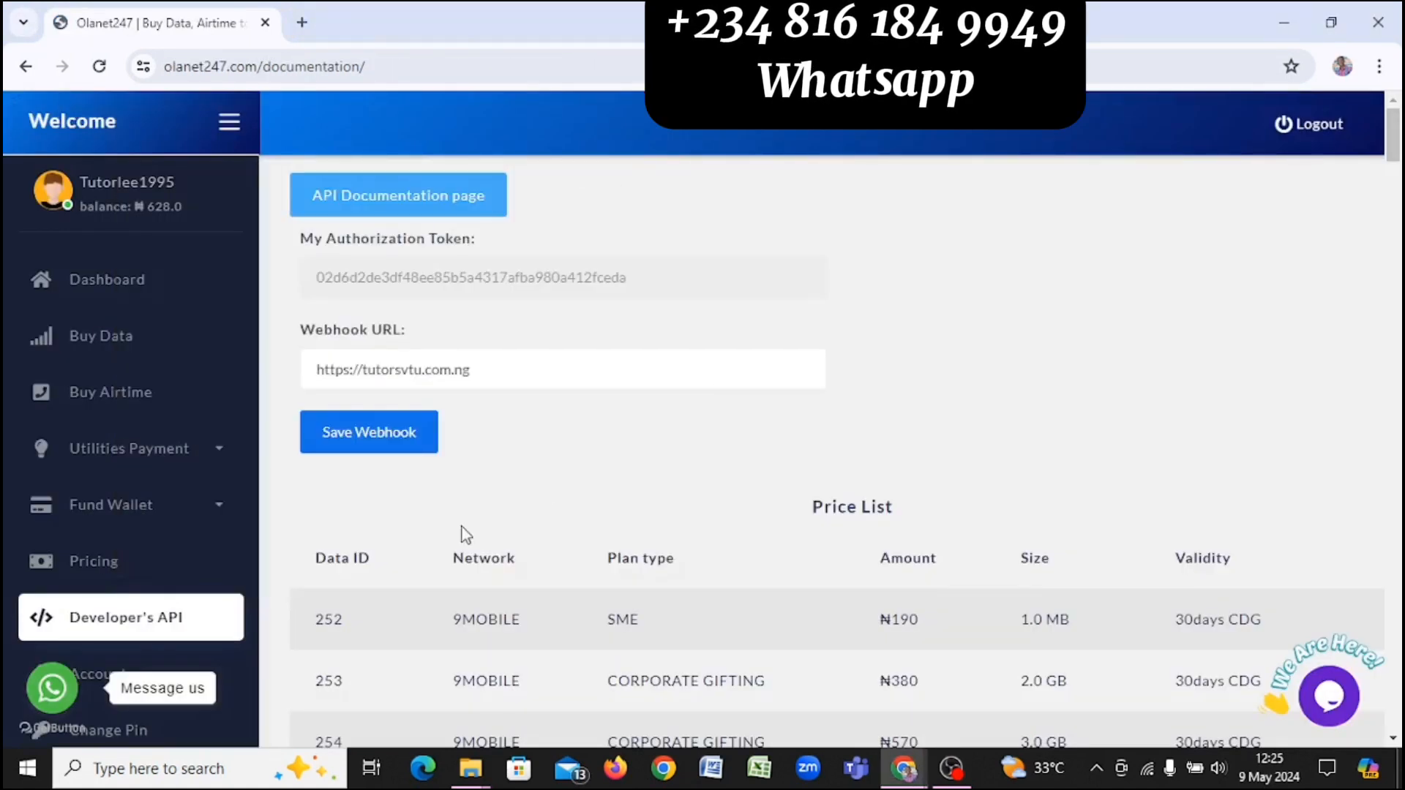
pyautogui.scroll(-1, 428, 568)
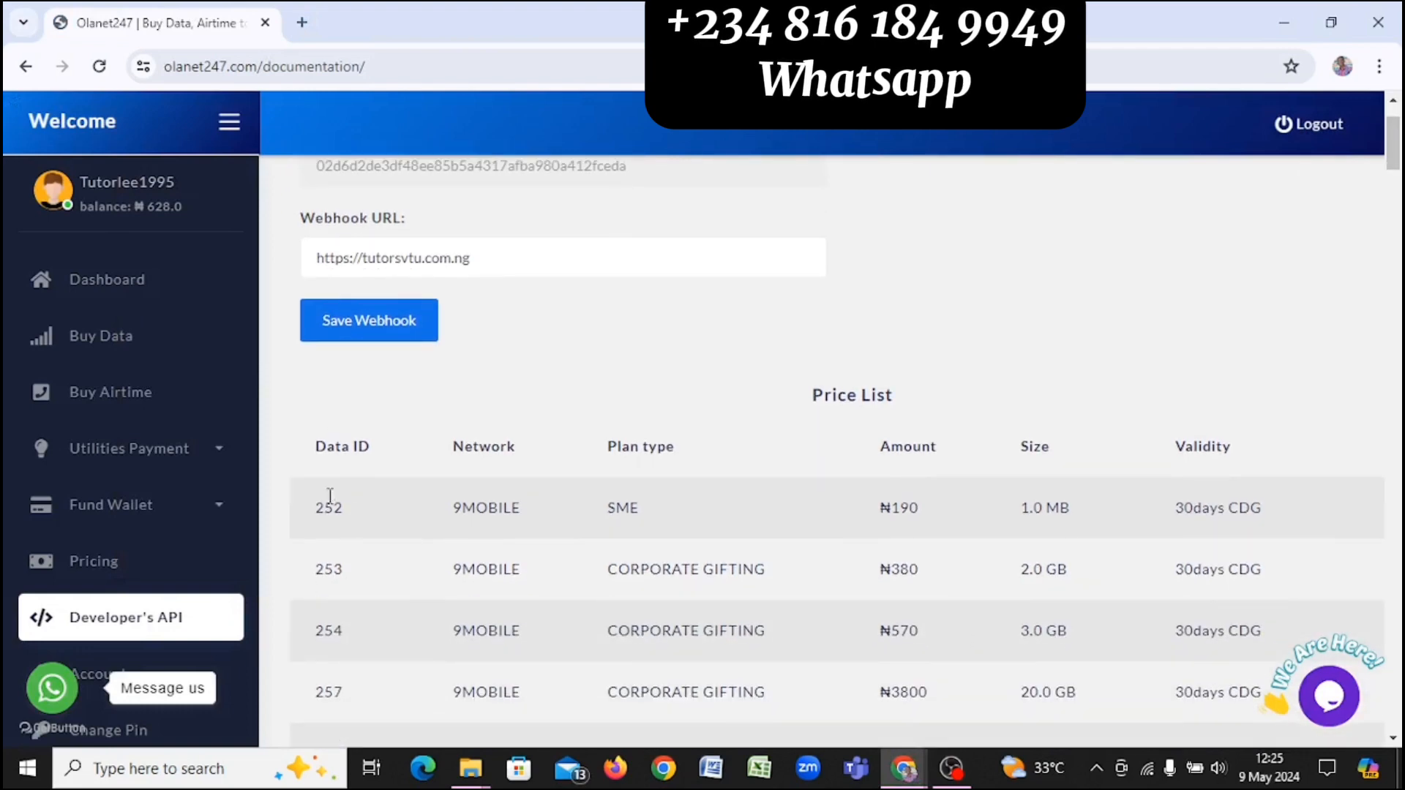
pyautogui.scroll(-3, 355, 491)
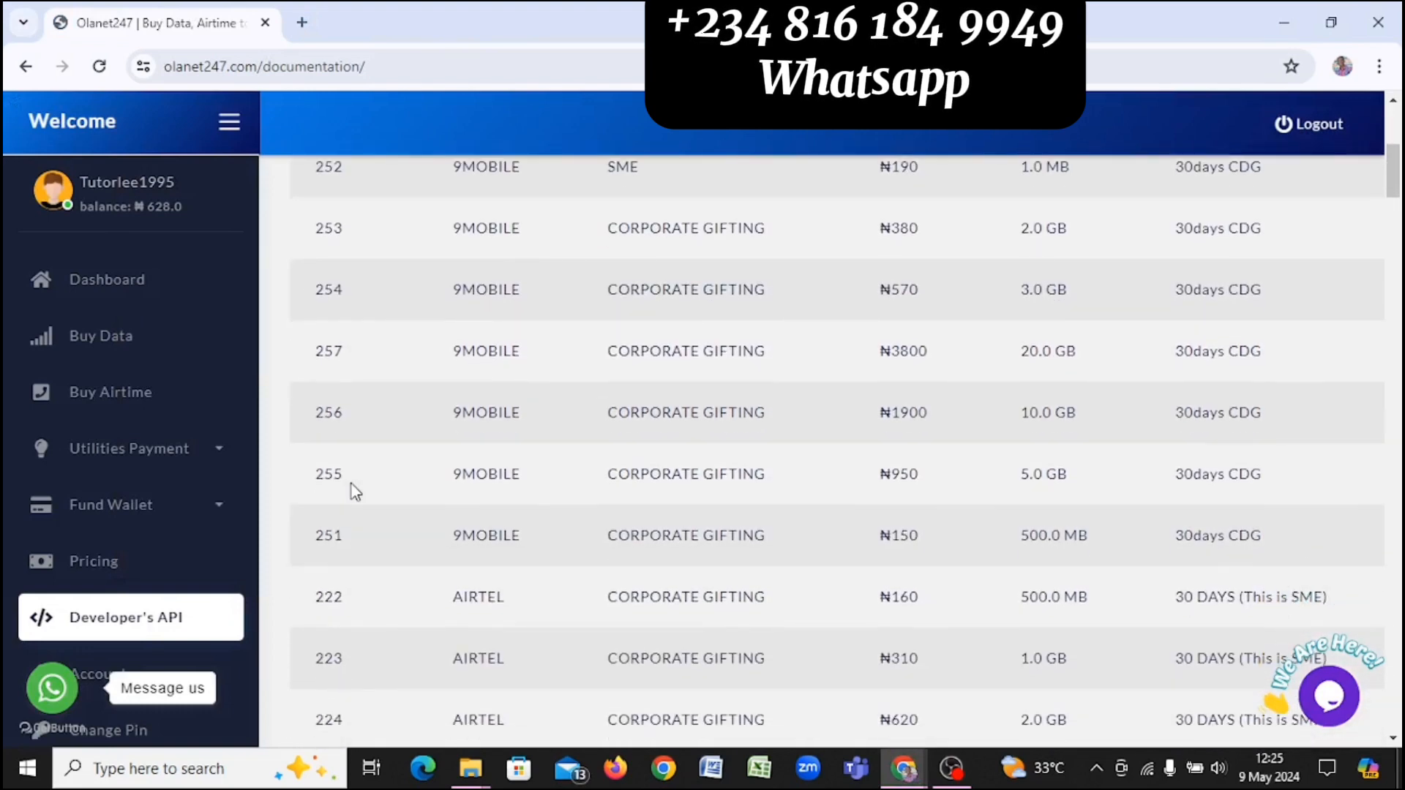
pyautogui.hotkey('alt', 'Tab')
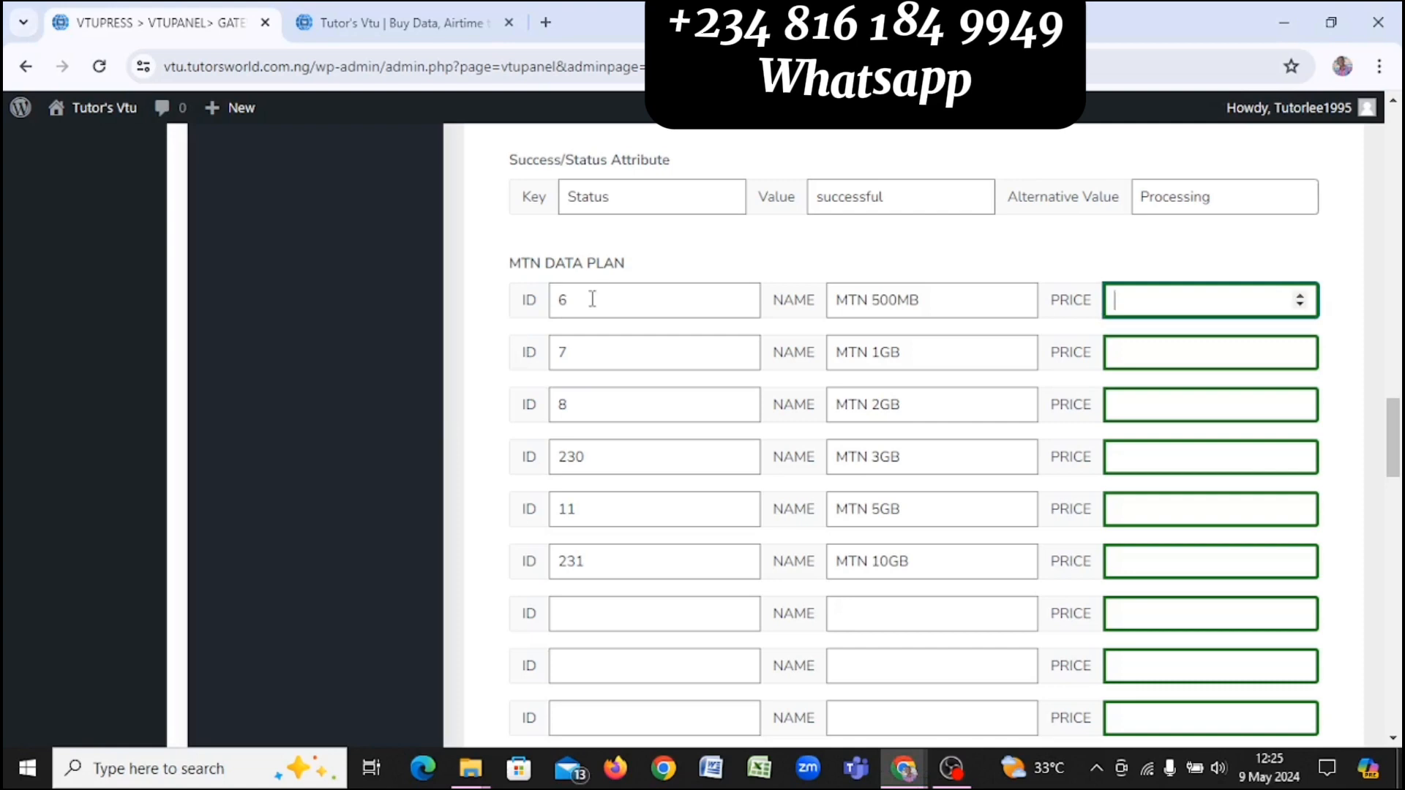
pyautogui.hotkey('alt', 'Tab')
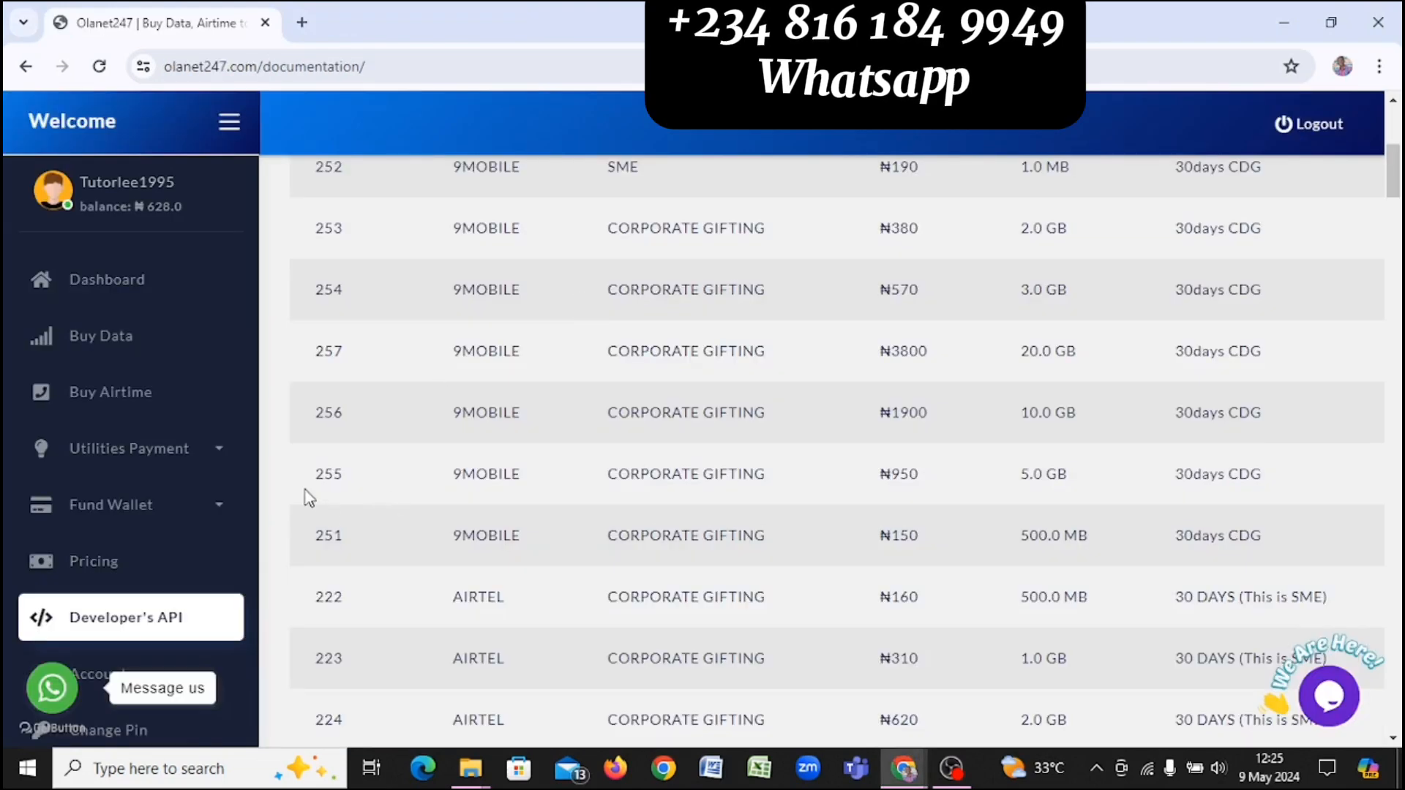
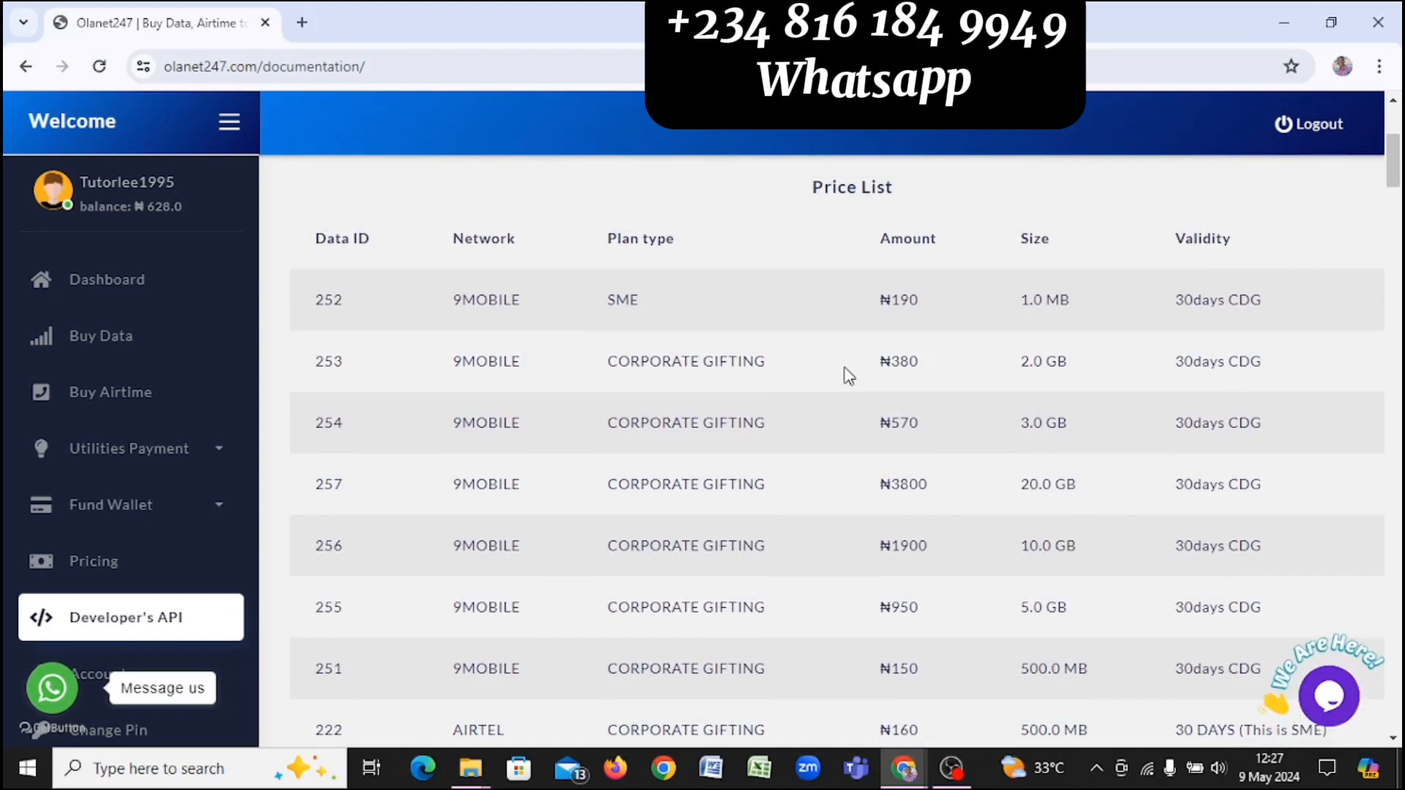
# Step: Return from the Olanet247 price list to the VTUPanel data plan settings form
pyautogui.hotkey('alt', 'Tab')
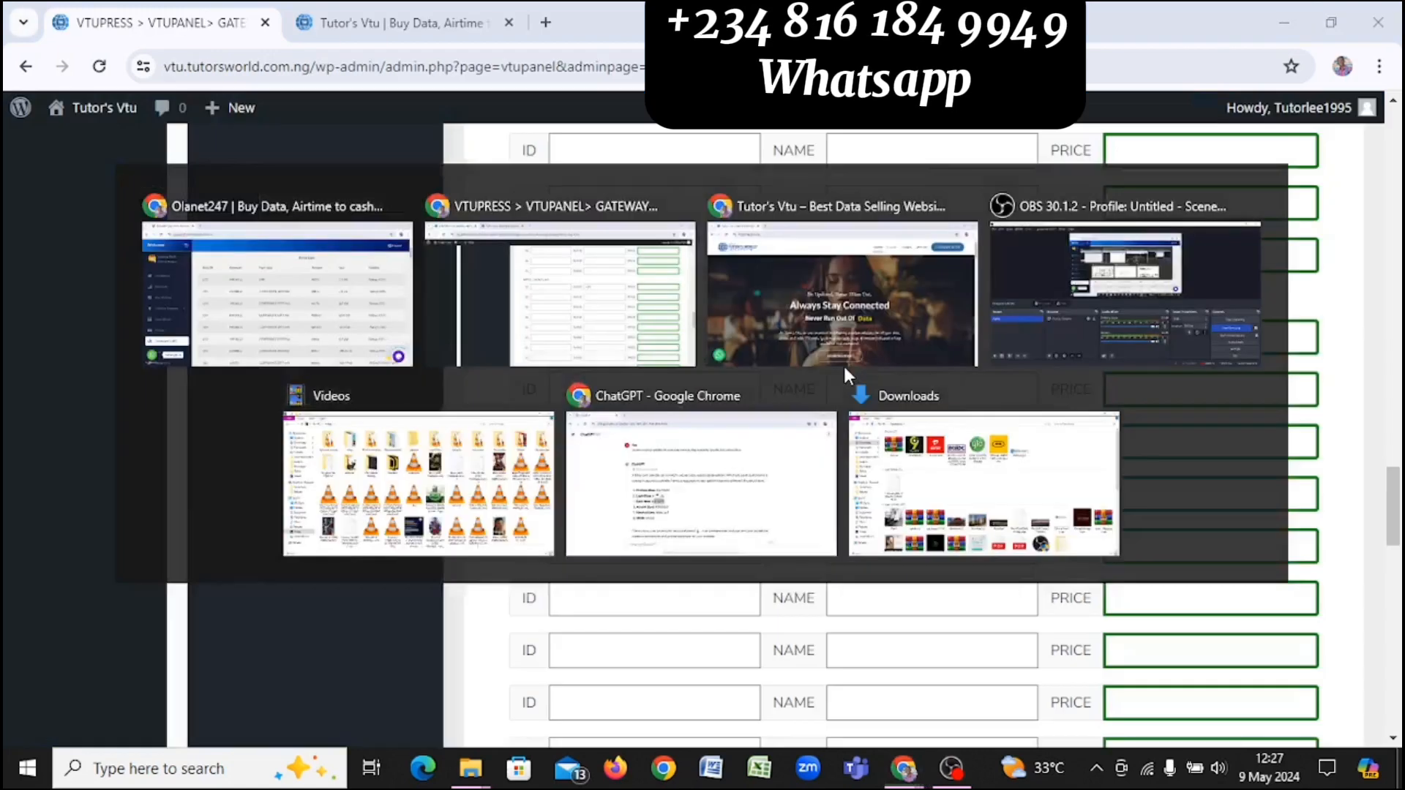
# Step: Copy data ID 222 from the Olanet247 price list into the first AIRTEL plan's ID field
pyautogui.scroll(-3, 848, 377)
pyautogui.scroll(-5, 848, 376)
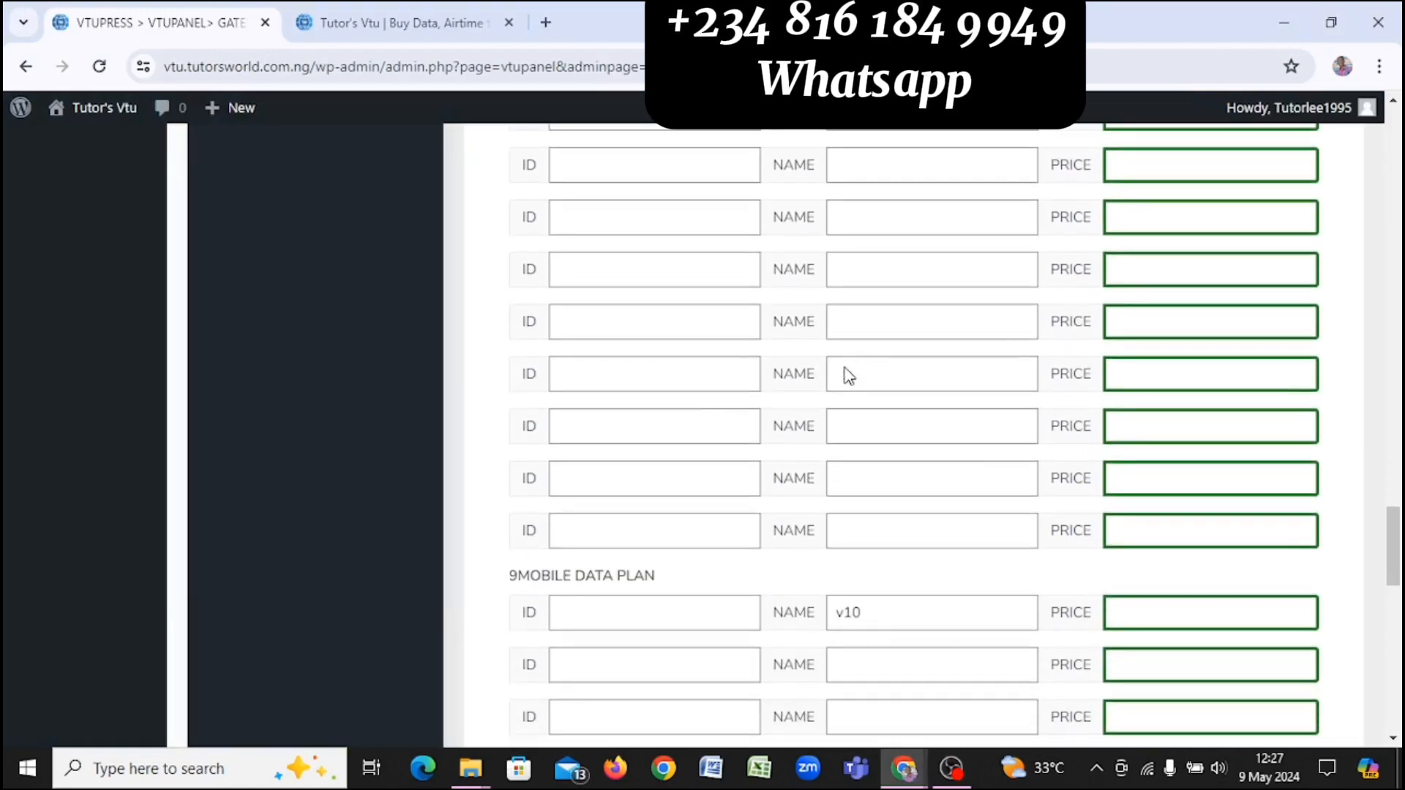
pyautogui.scroll(-10, 845, 369)
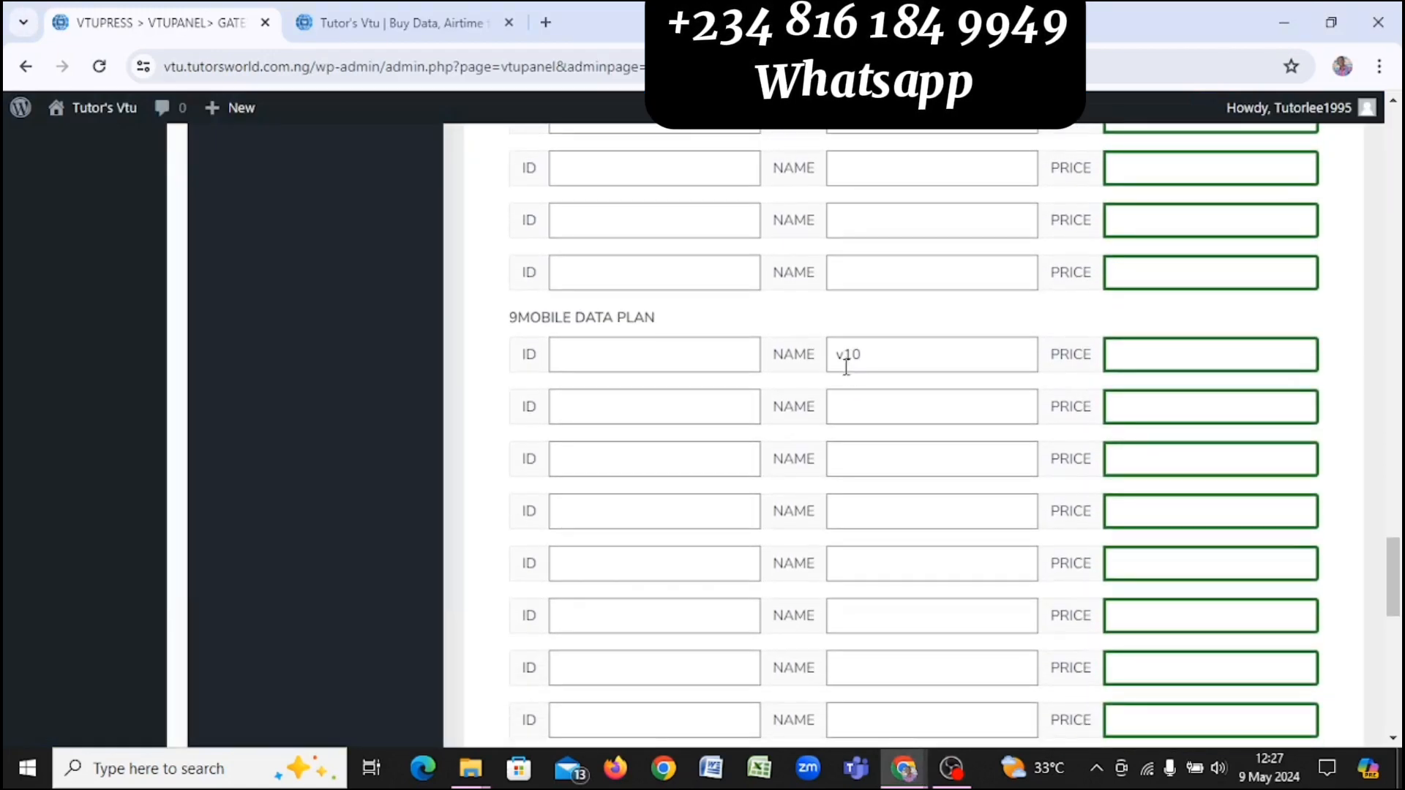
pyautogui.scroll(3, 843, 370)
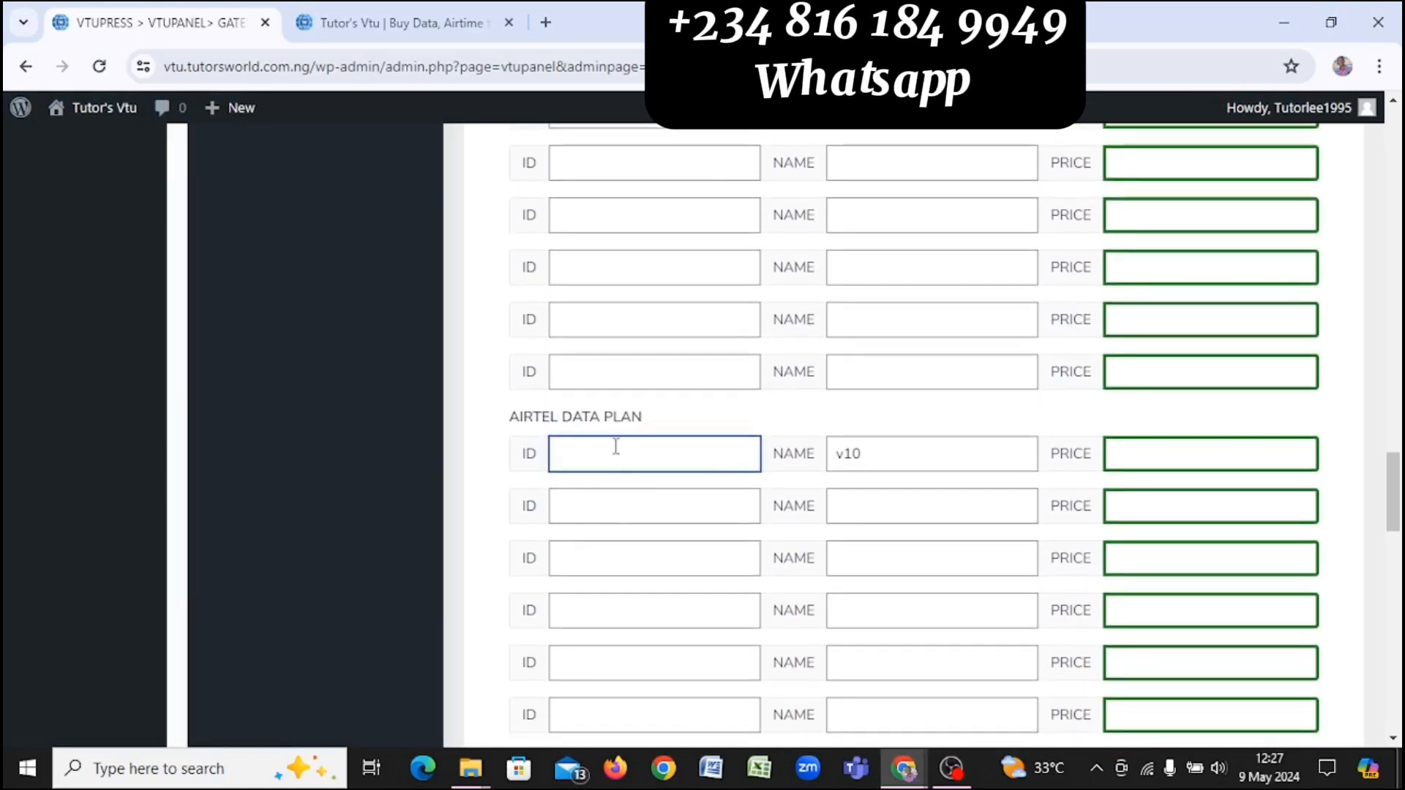
pyautogui.hotkey('alt', 'Tab')
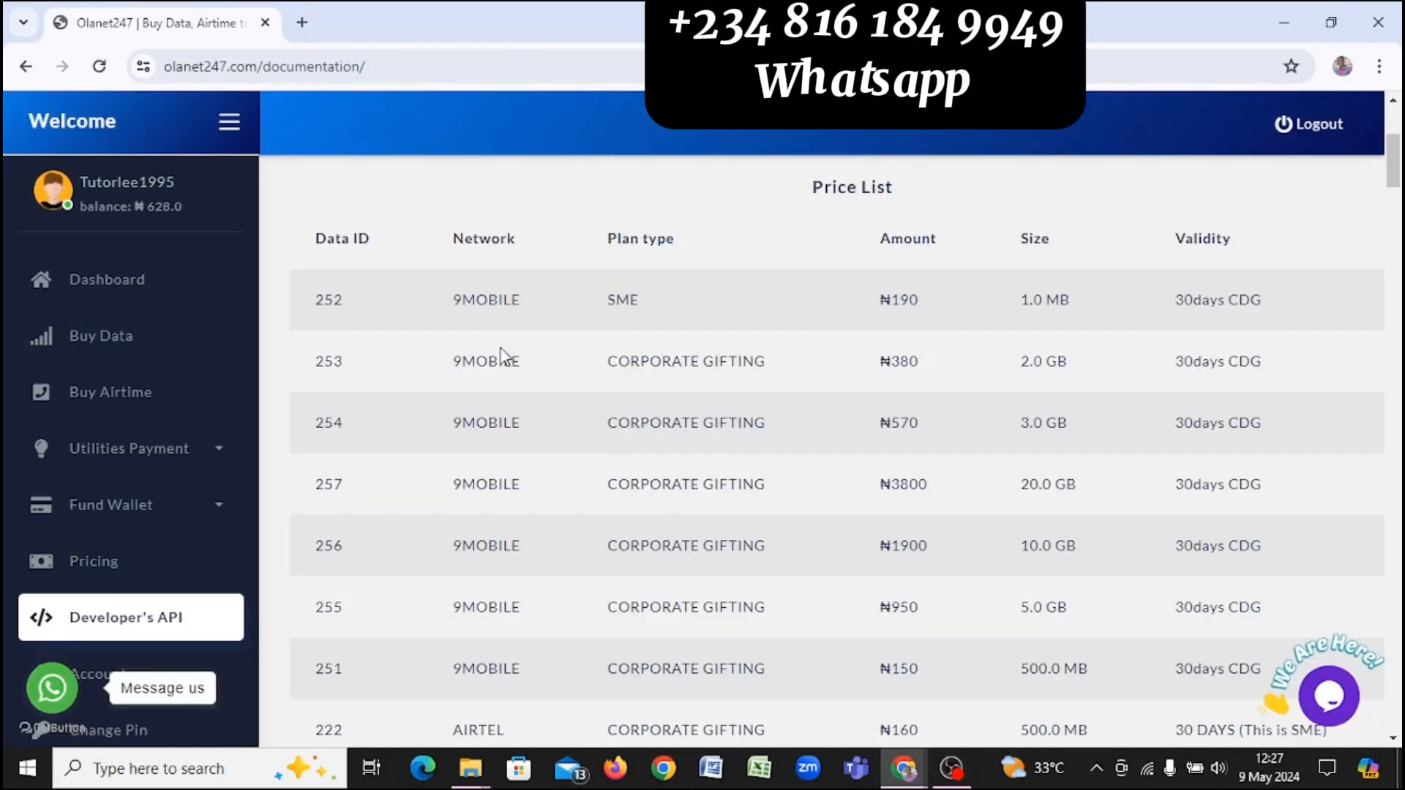
pyautogui.scroll(-3, 580, 539)
pyautogui.scroll(-1, 580, 540)
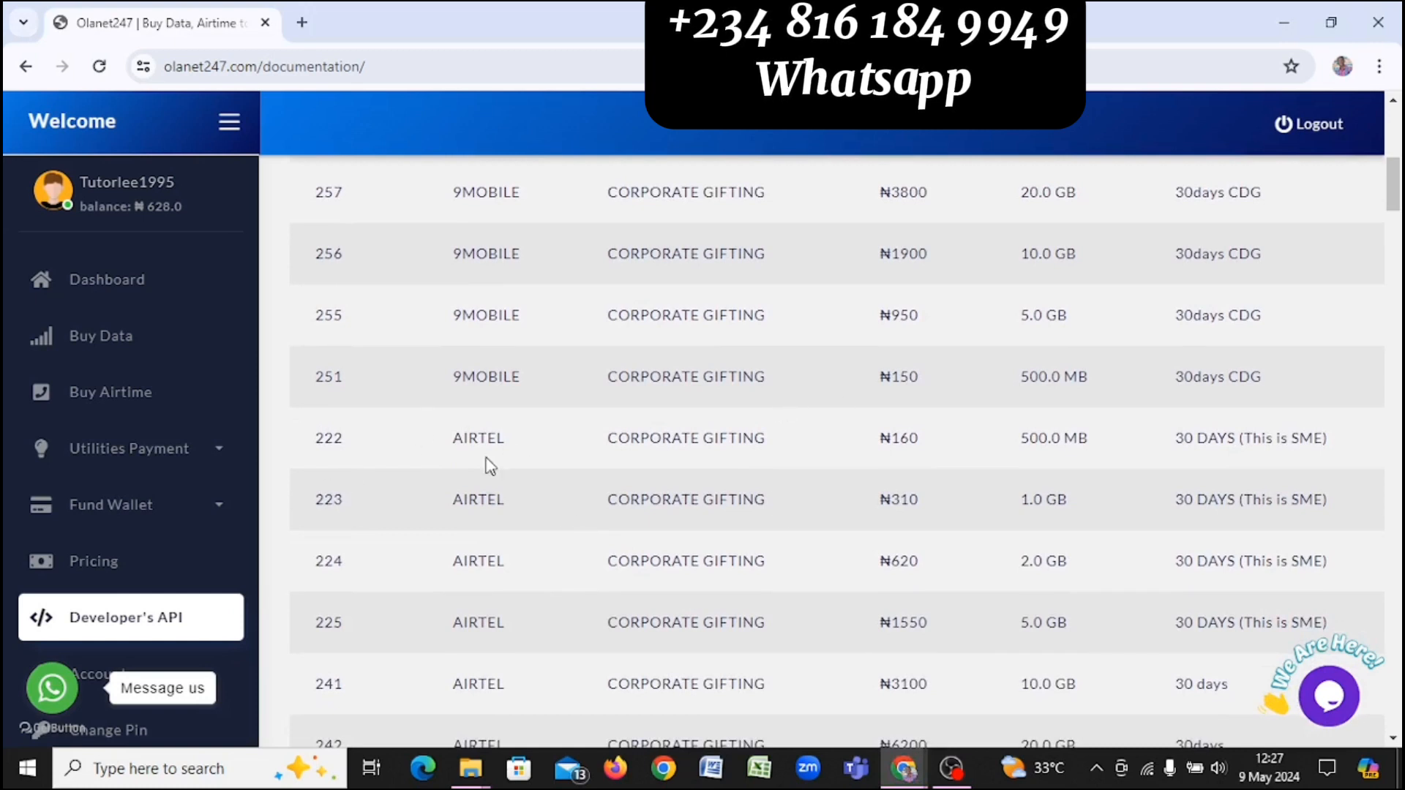
pyautogui.doubleClick(329, 438)
pyautogui.hotkey('ctrl', 'c')
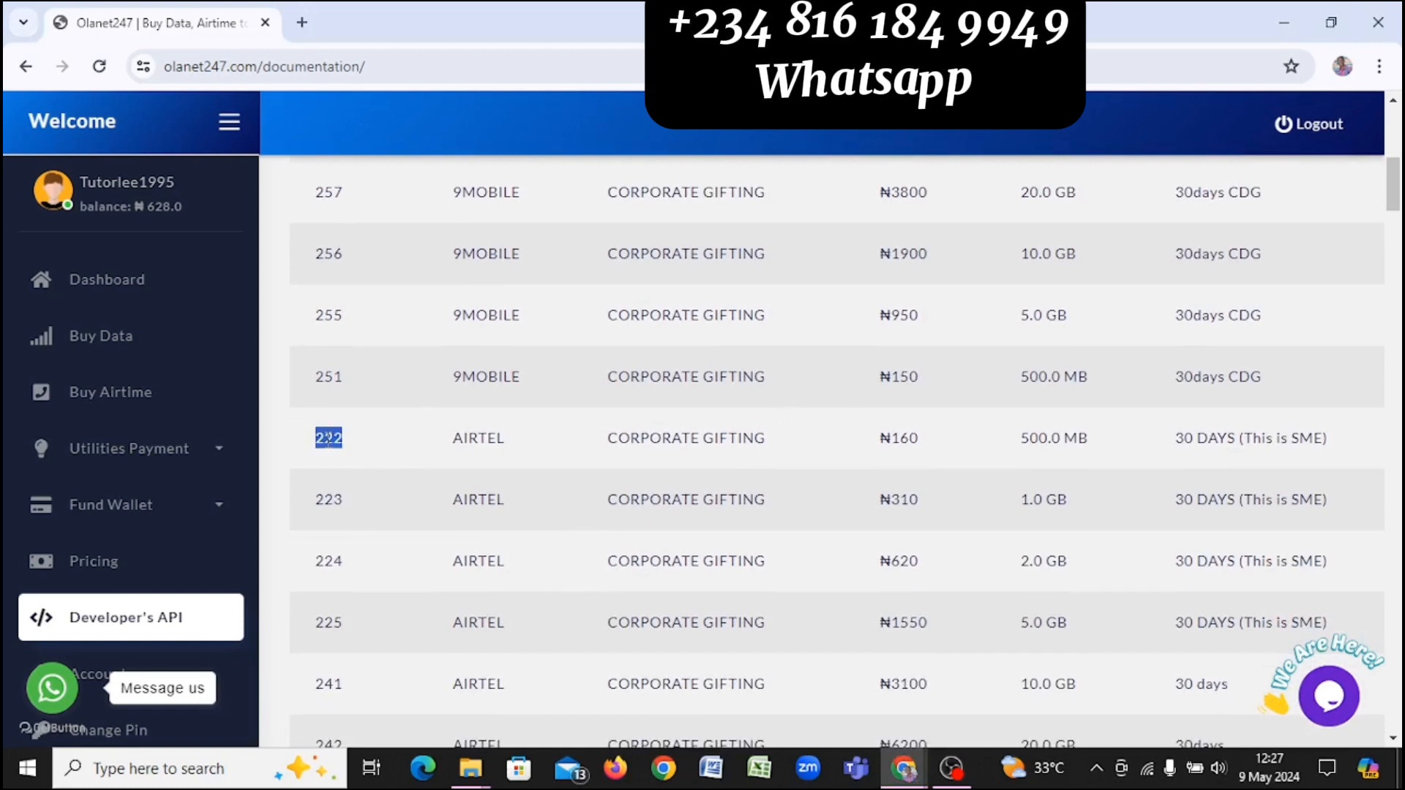
pyautogui.hotkey('alt', 'Tab')
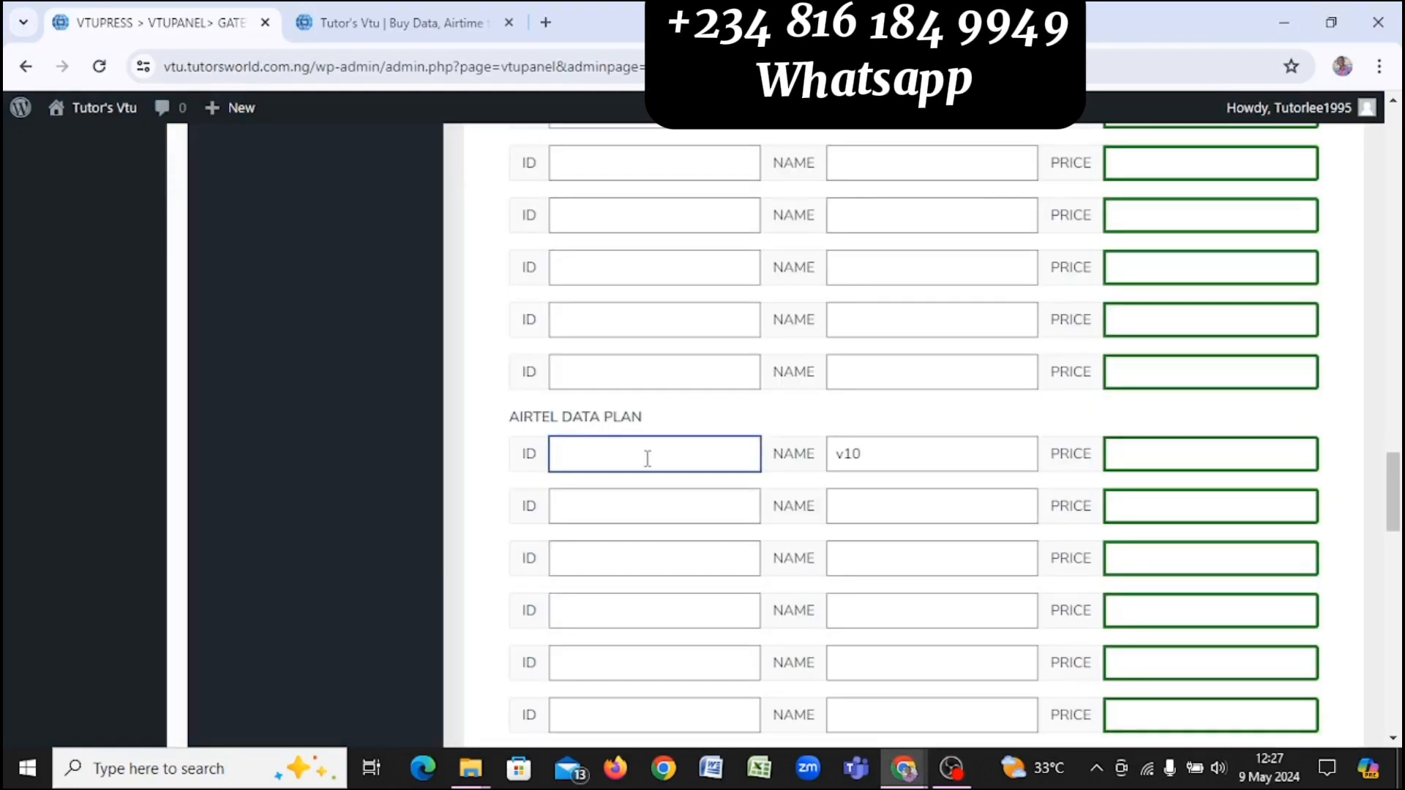
pyautogui.hotkey('ctrl', 'v')
# Step: Replace the placeholder plan name v10 with AIRTEL 500MB
pyautogui.click(921, 461)
pyautogui.hotkey('alt', 'Tab')
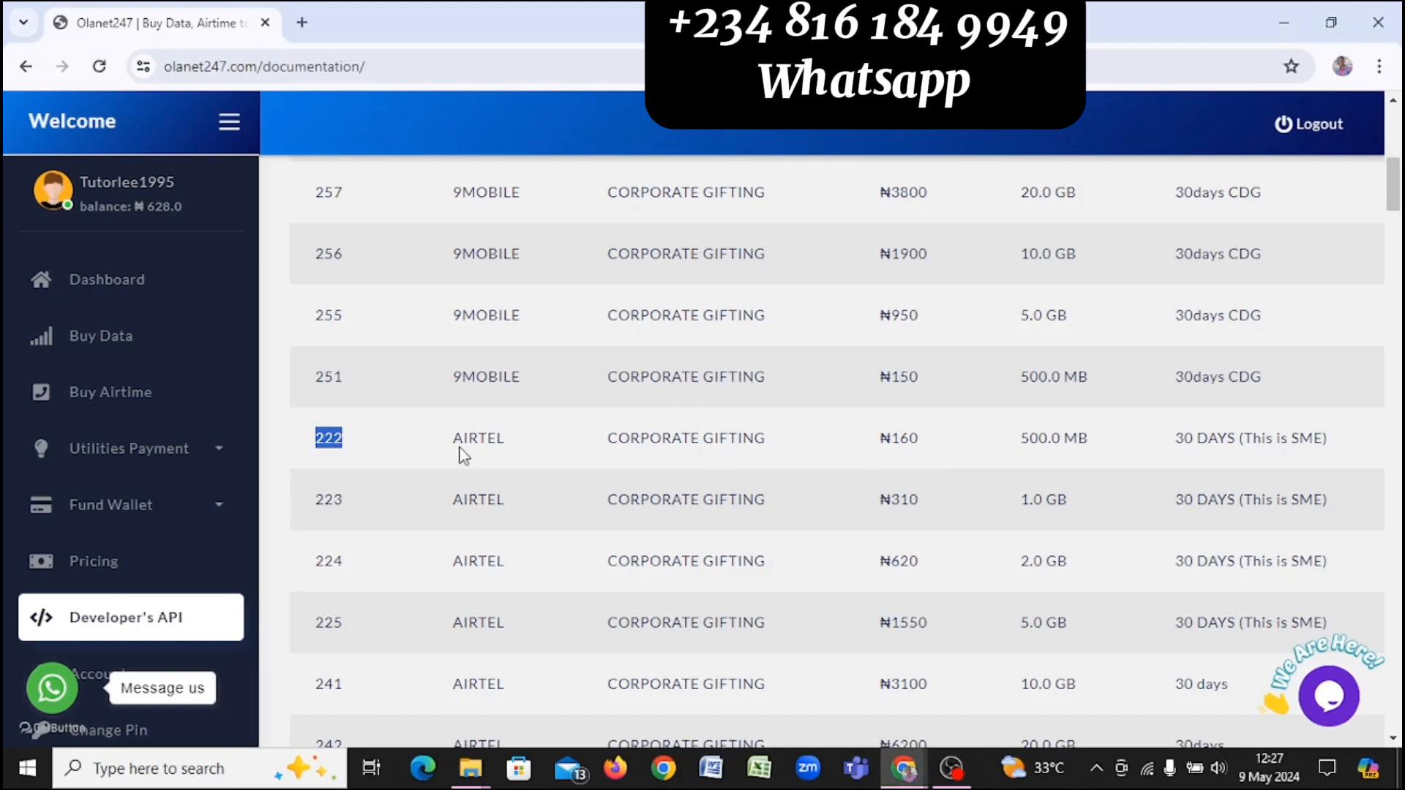
pyautogui.hotkey('alt', 'Tab')
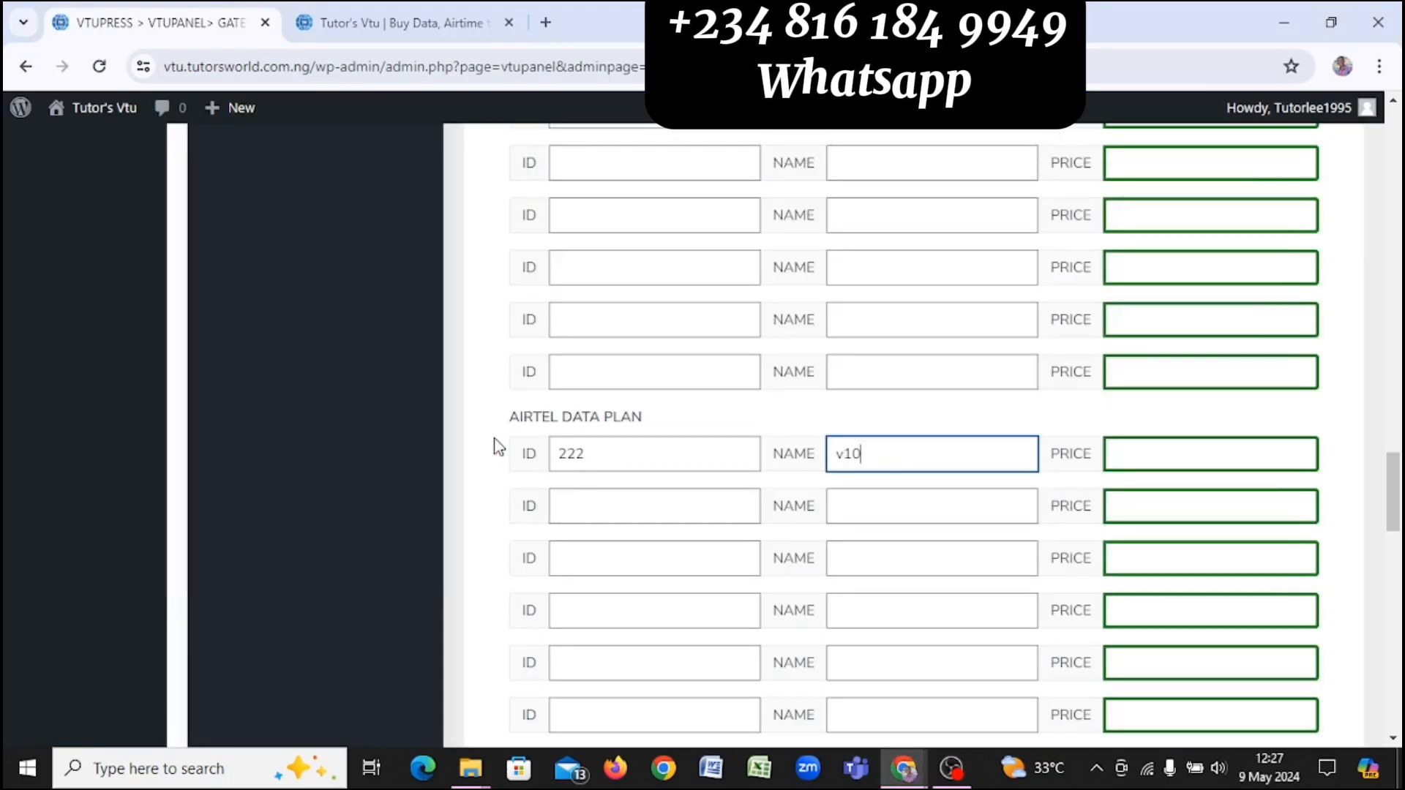
pyautogui.hotkey('alt', 'Tab')
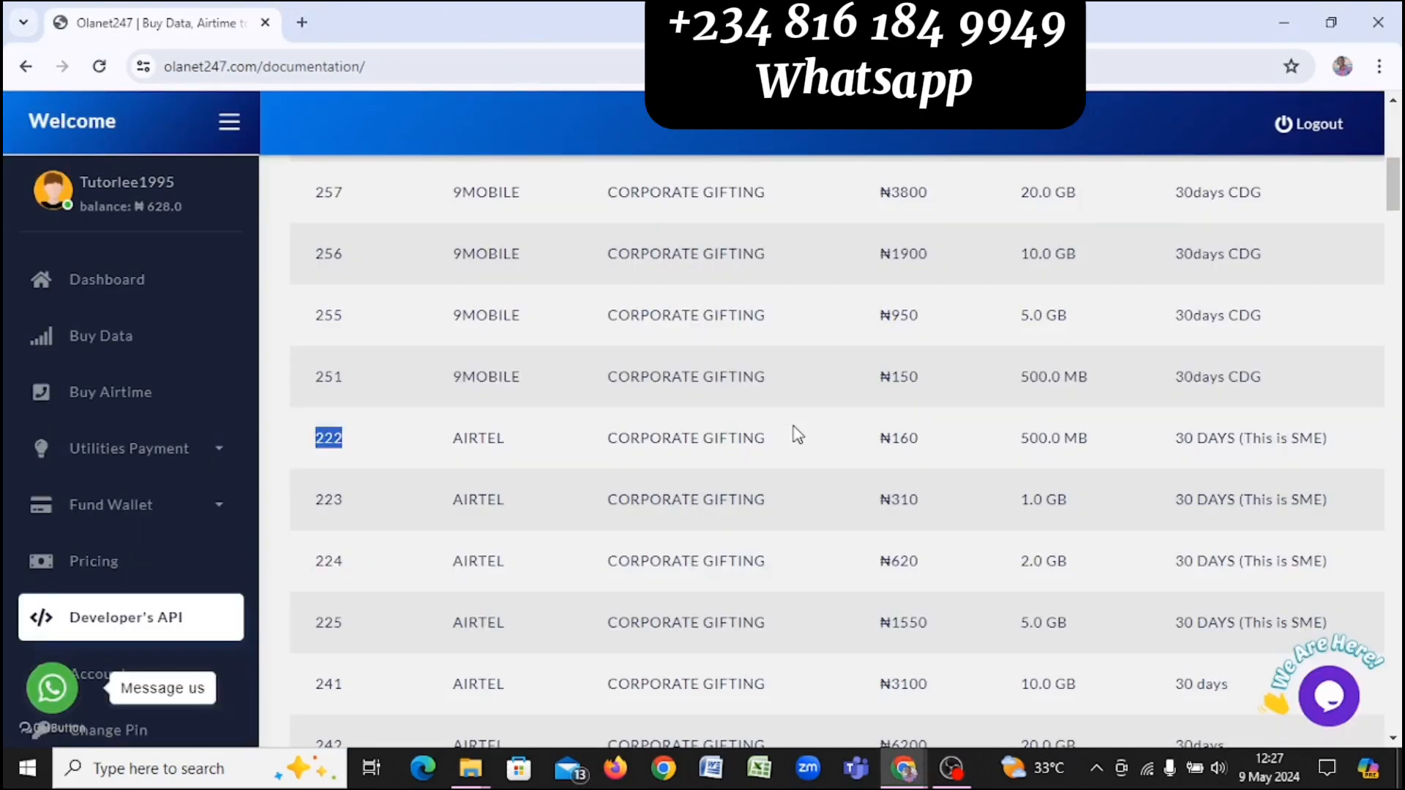
pyautogui.doubleClick(483, 439)
pyautogui.hotkey('ctrl', 'c')
pyautogui.hotkey('alt', 'Tab')
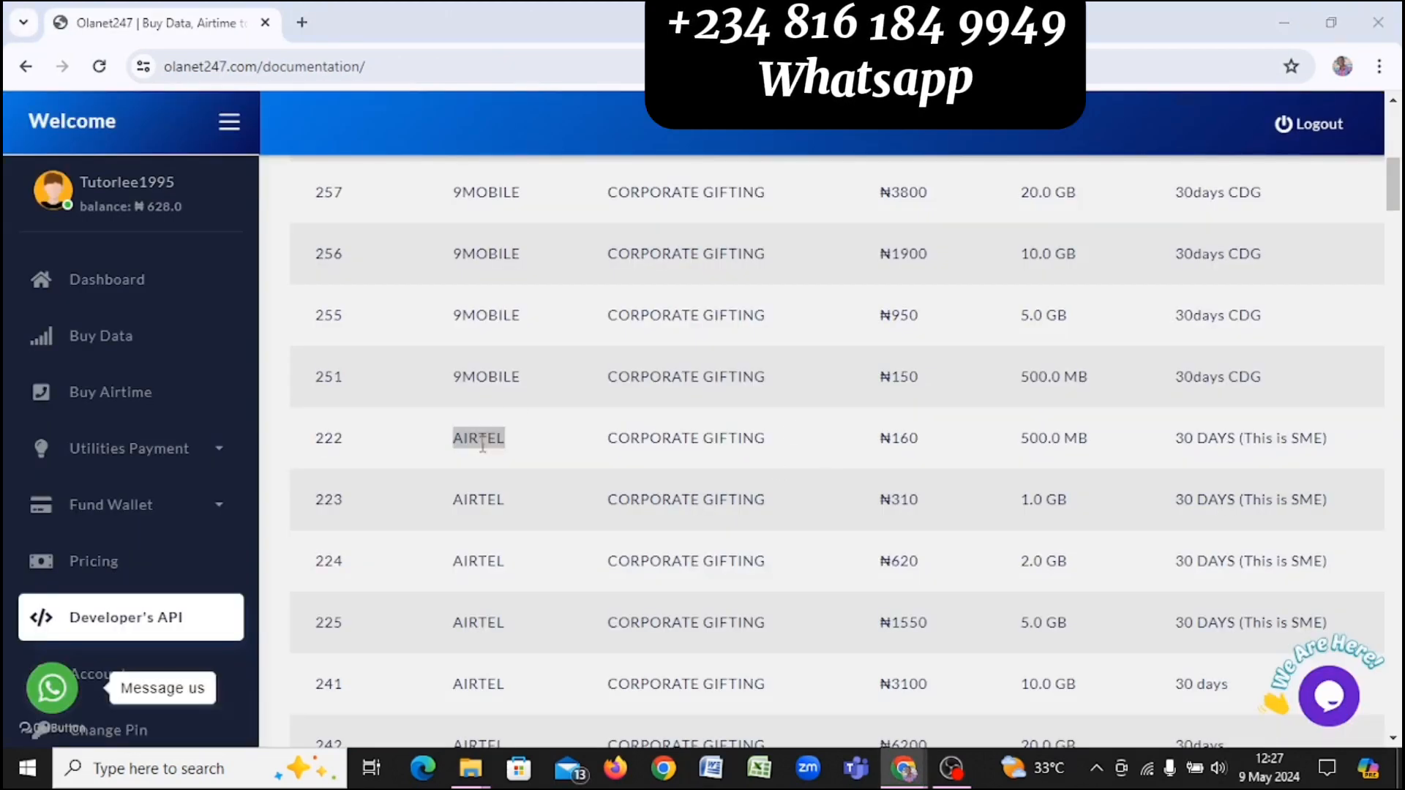
pyautogui.hotkey('ctrl', 'a')
pyautogui.hotkey('ctrl', 'v')
pyautogui.write('500mb')
pyautogui.press('BackSpace')
pyautogui.press('BackSpace')
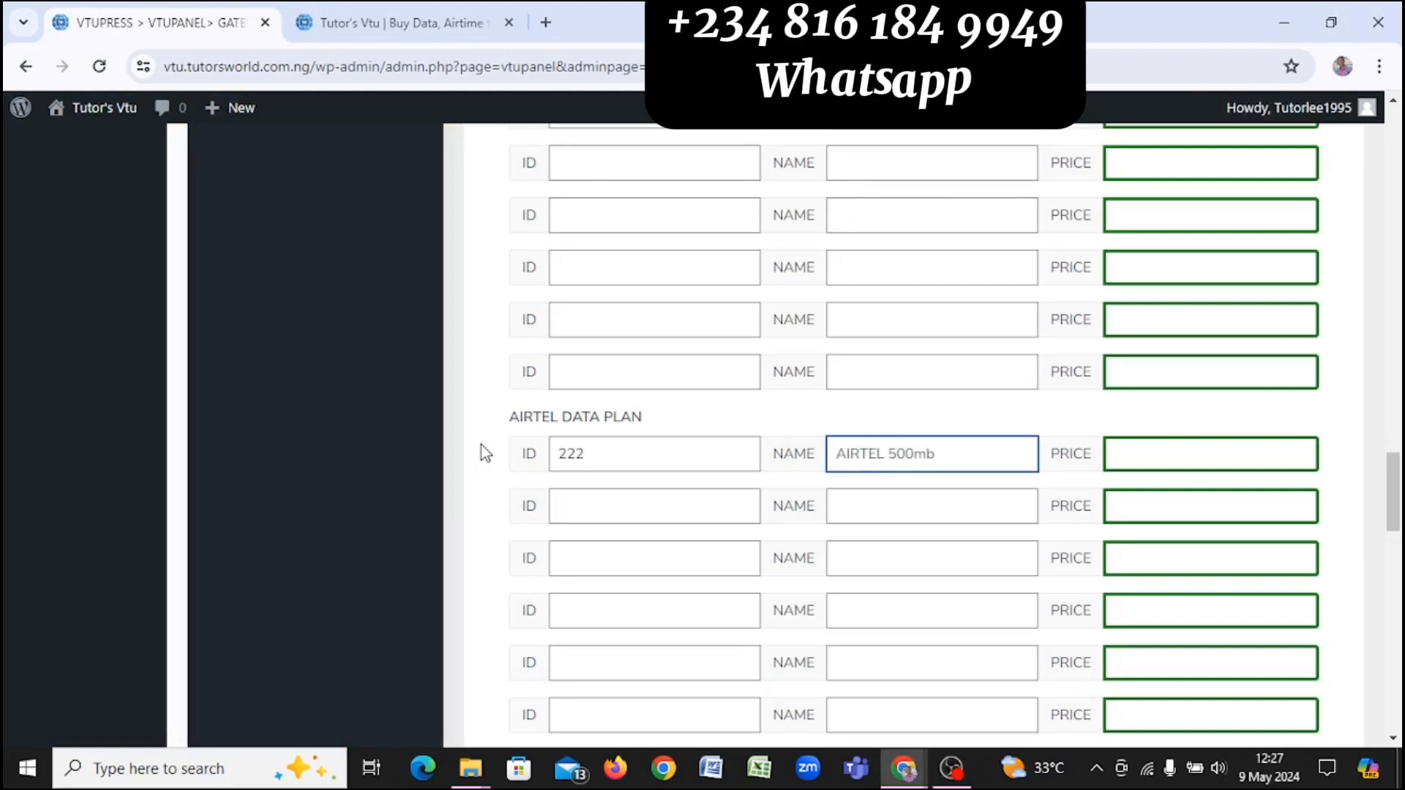
pyautogui.write('MB')
# Step: Check the Olanet247 pricing and set the plan price to 200
pyautogui.press('Tab')
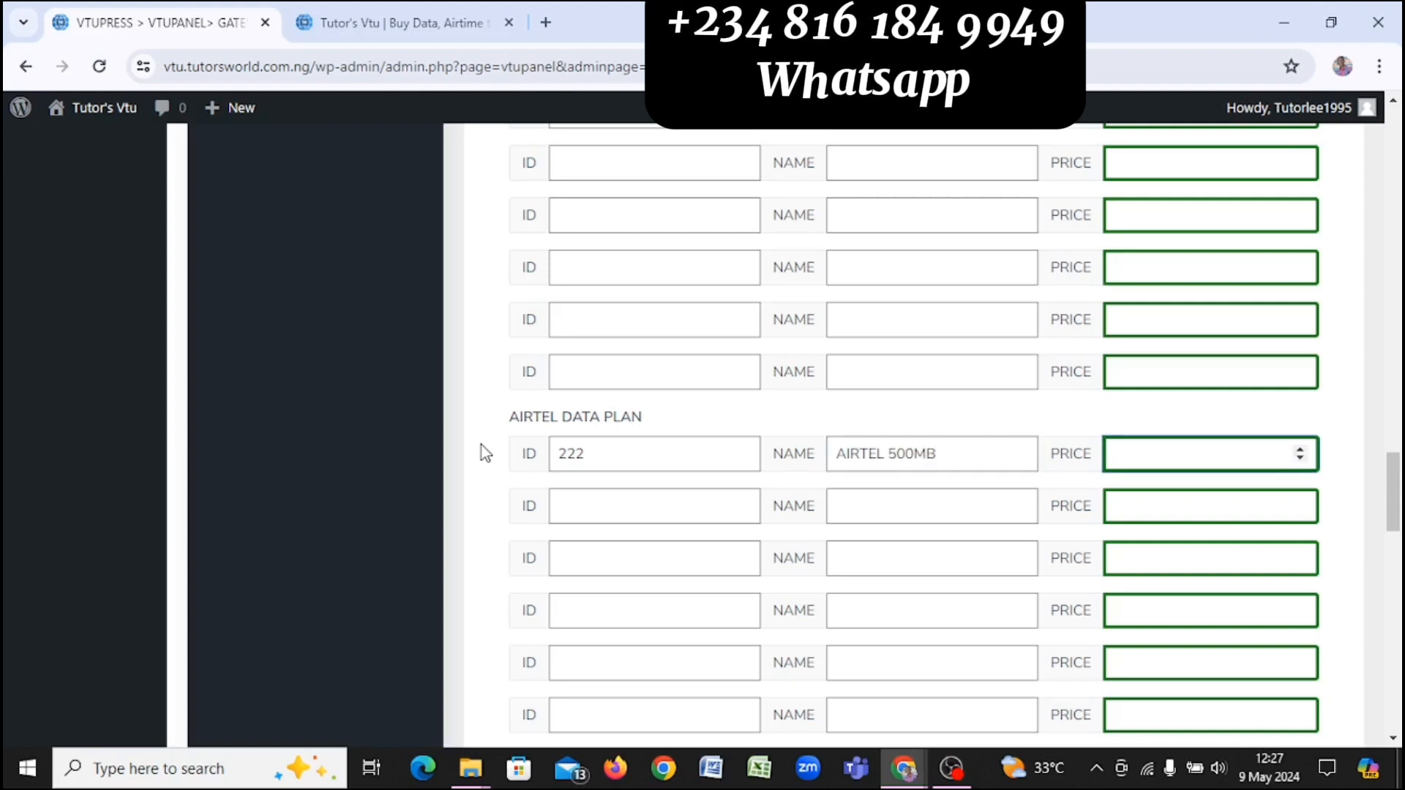
pyautogui.hotkey('alt', 'Tab')
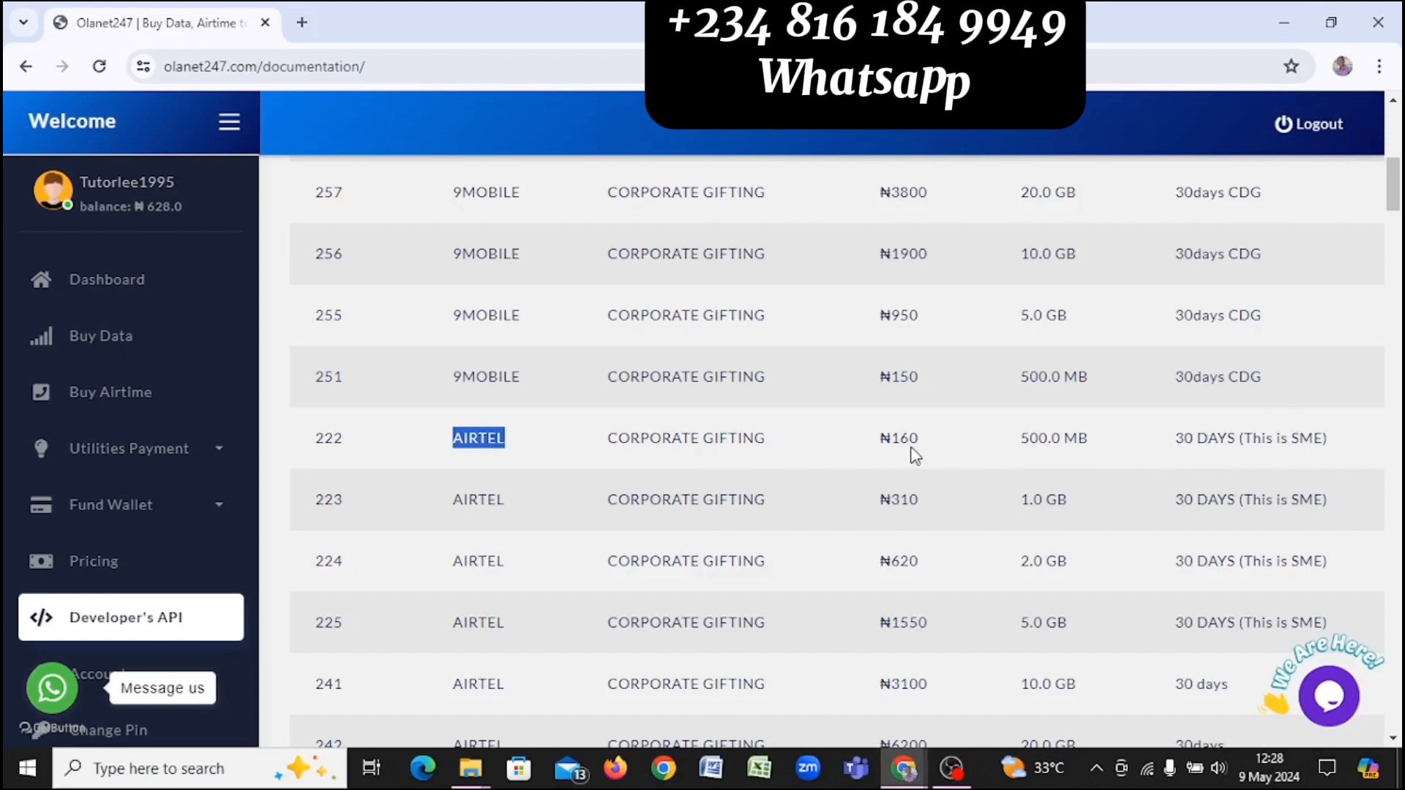
pyautogui.hotkey('alt', 'Tab')
pyautogui.write('200')
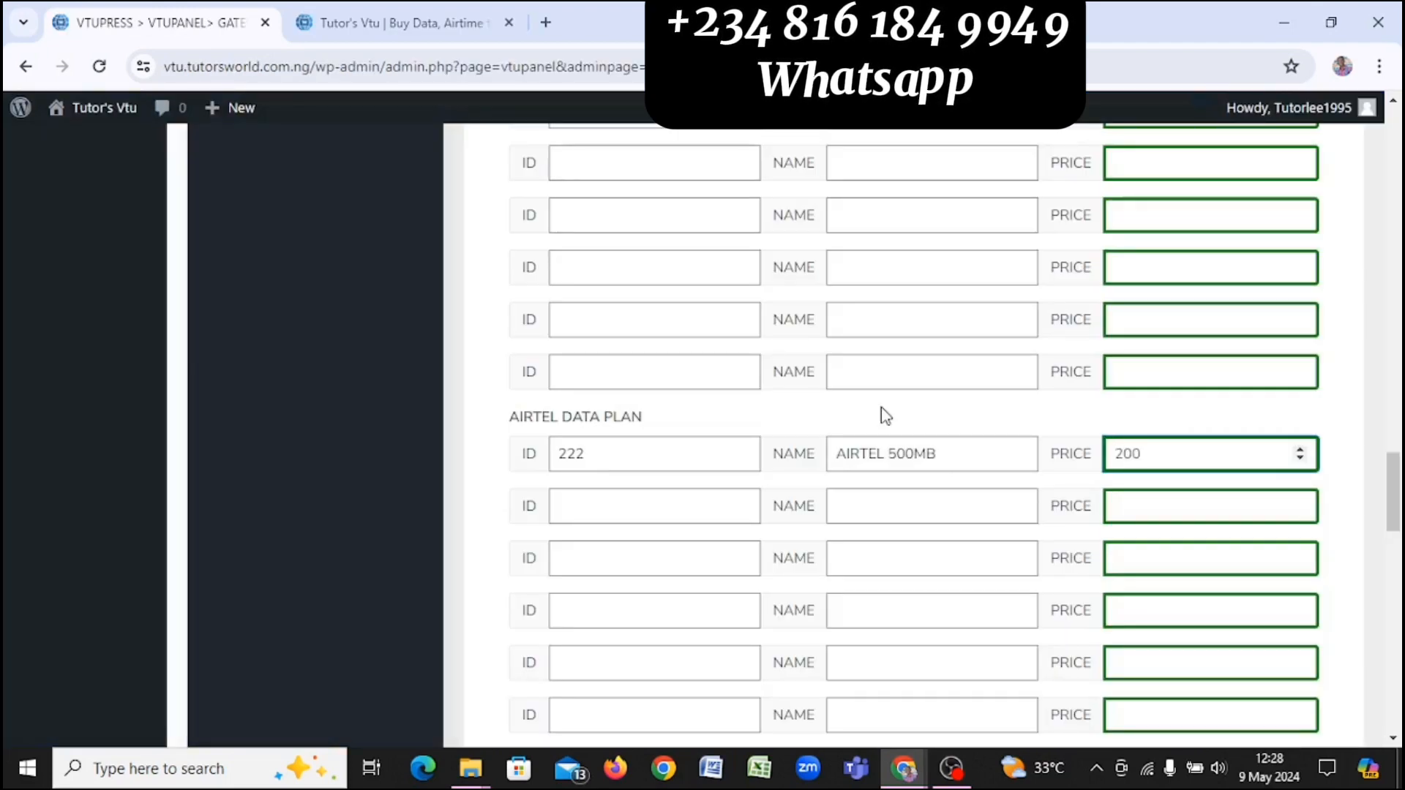
# Step: Save the data plan settings, dismiss the Saved Successfully message, and return to the Tutor's Vtu site
pyautogui.scroll(-10, 882, 410)
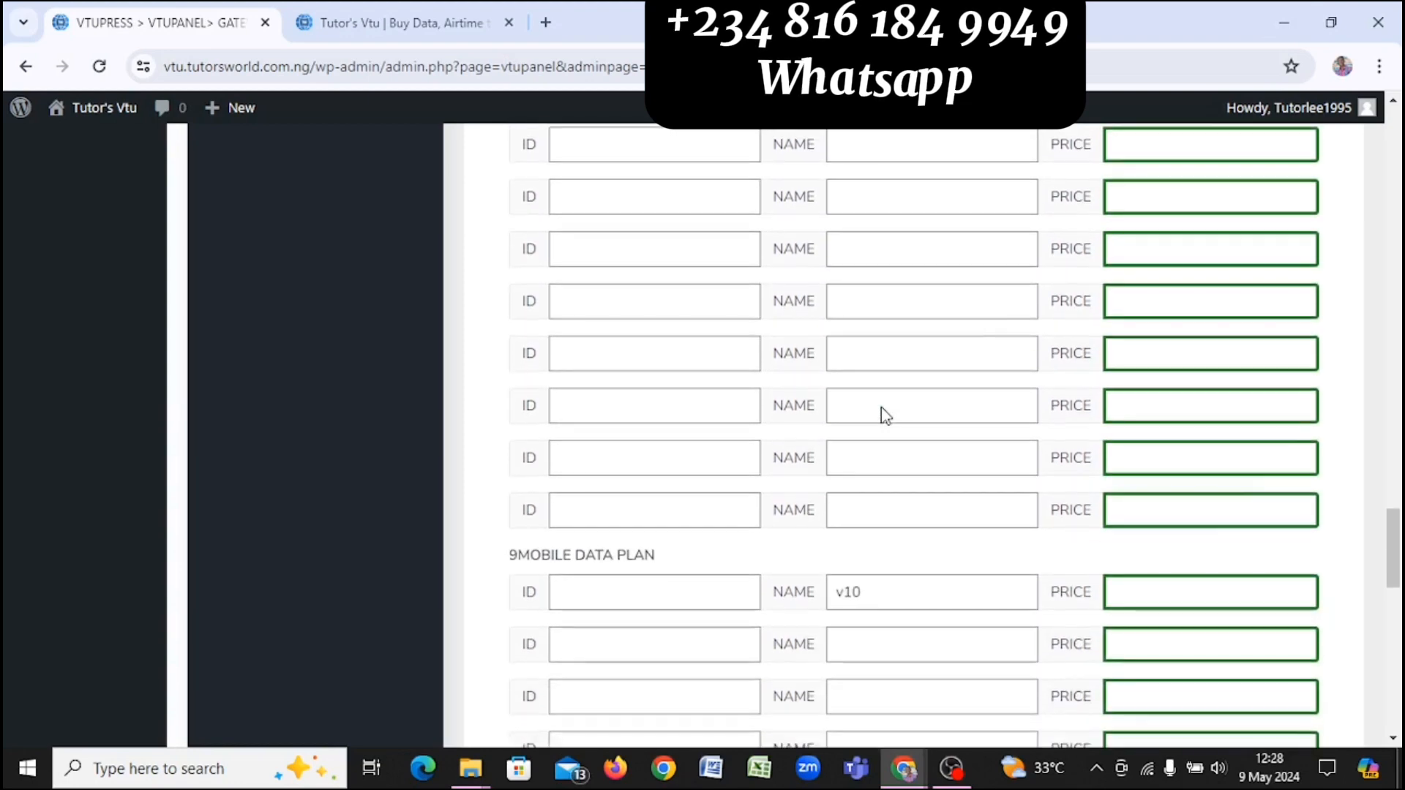
pyautogui.scroll(-3, 881, 410)
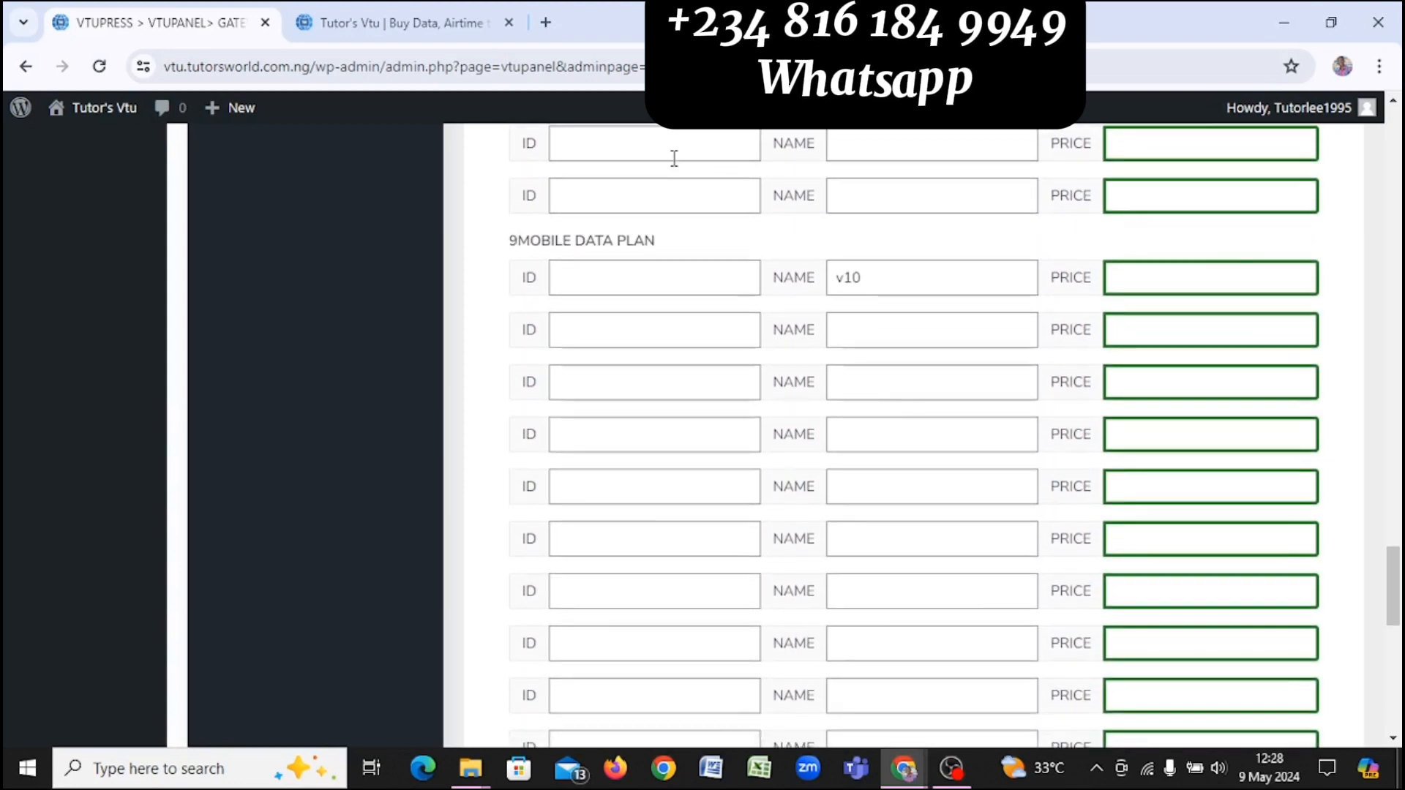
pyautogui.scroll(-10, 804, 344)
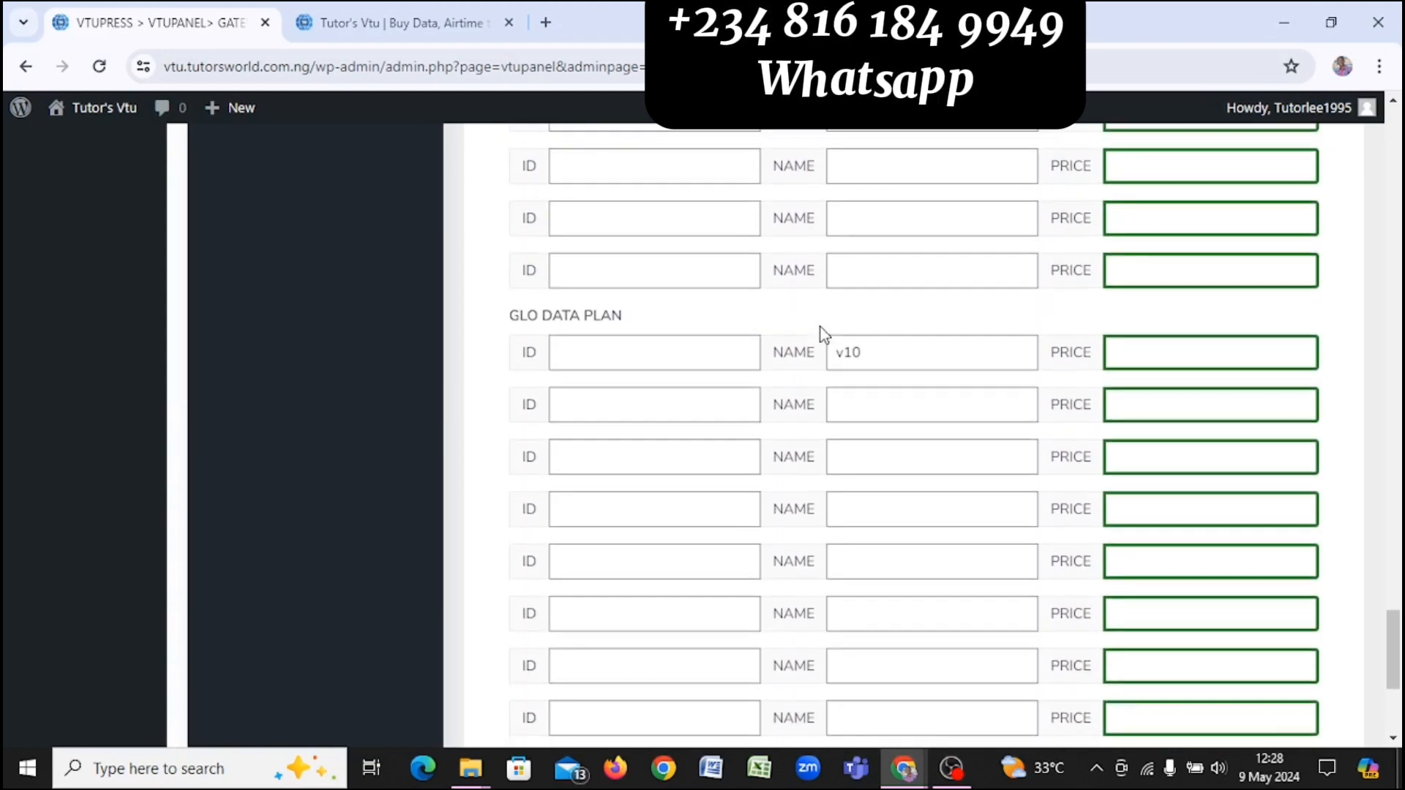
pyautogui.scroll(-4, 813, 492)
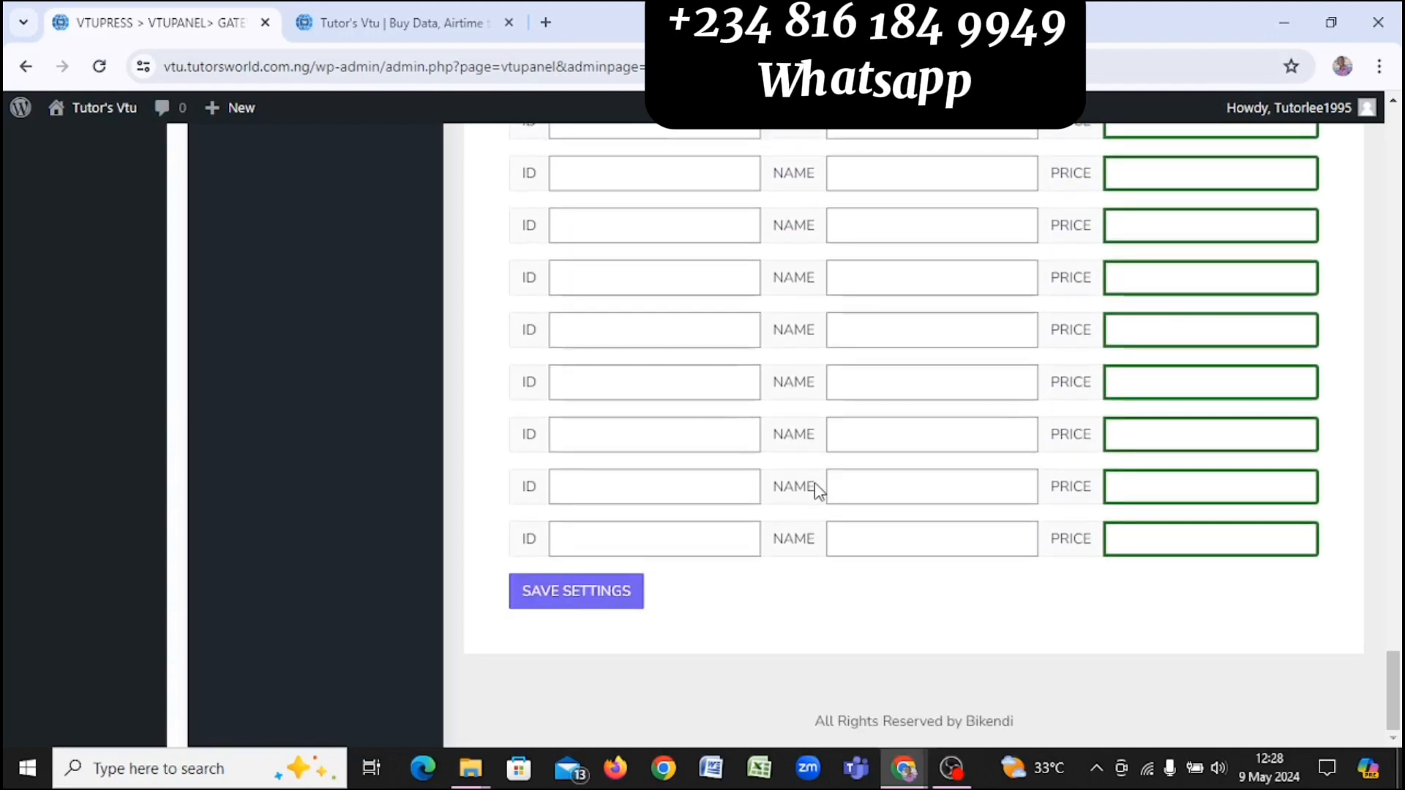
pyautogui.click(567, 600)
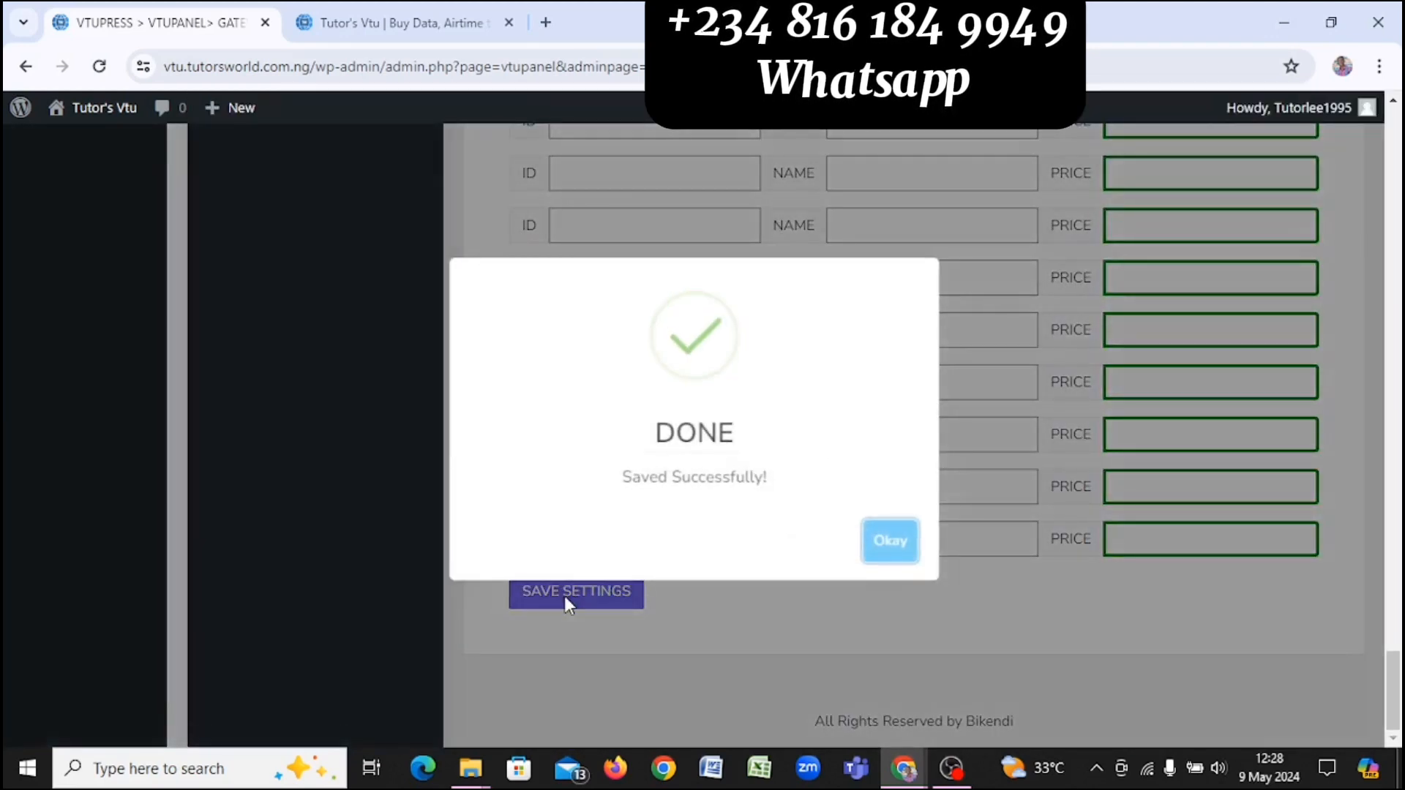
pyautogui.click(876, 555)
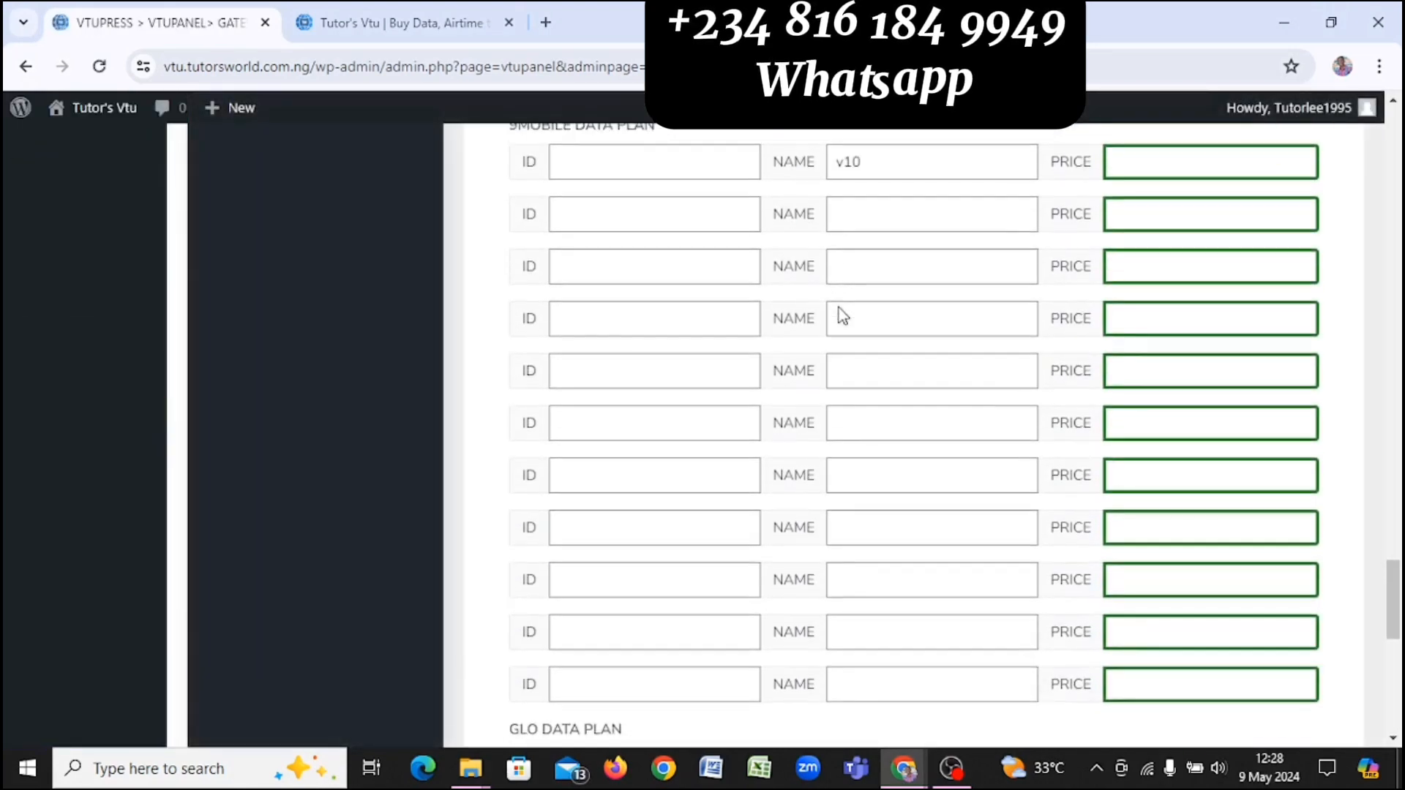
pyautogui.click(324, 25)
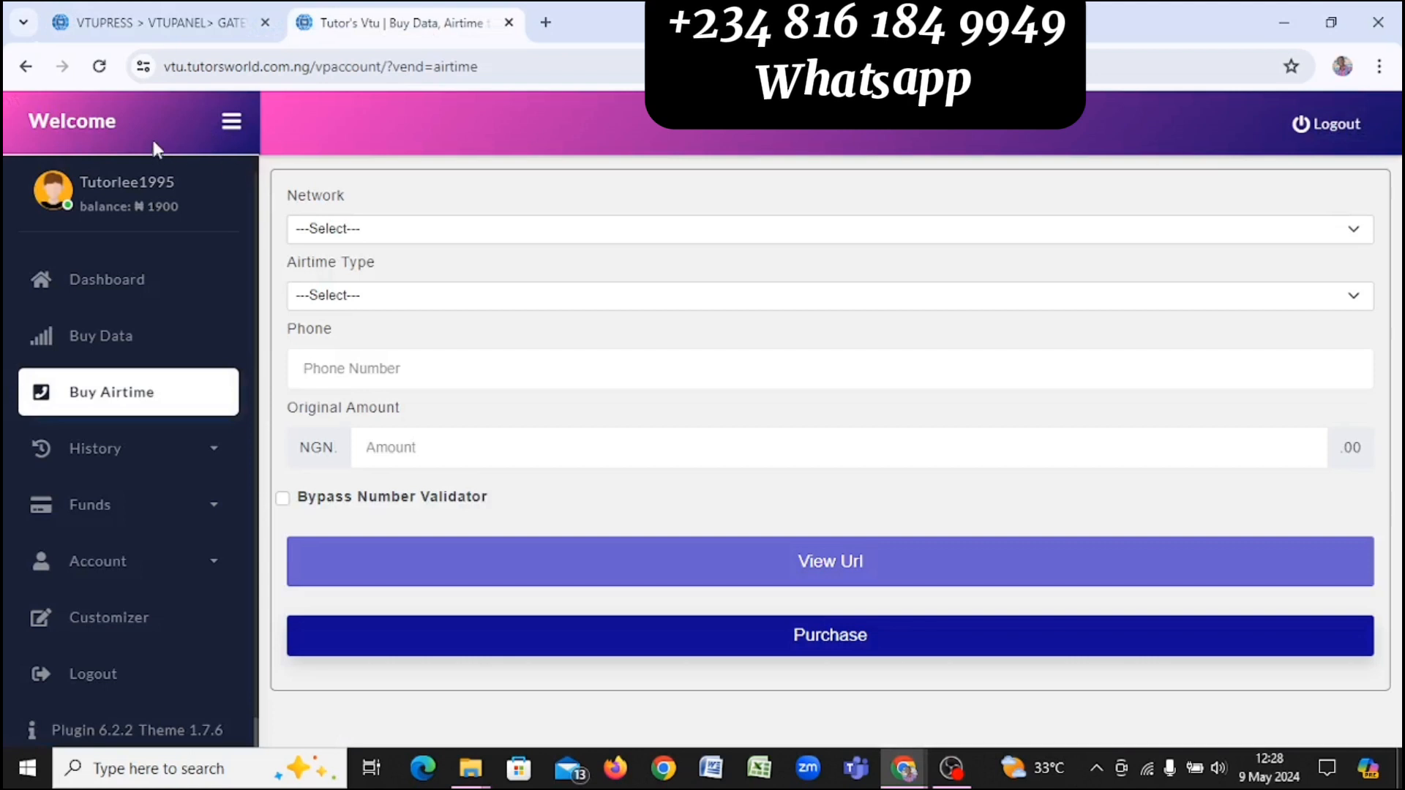
# Step: Reload the site, go to Buy Data, and choose network MTN with data type SME
pyautogui.click(98, 67)
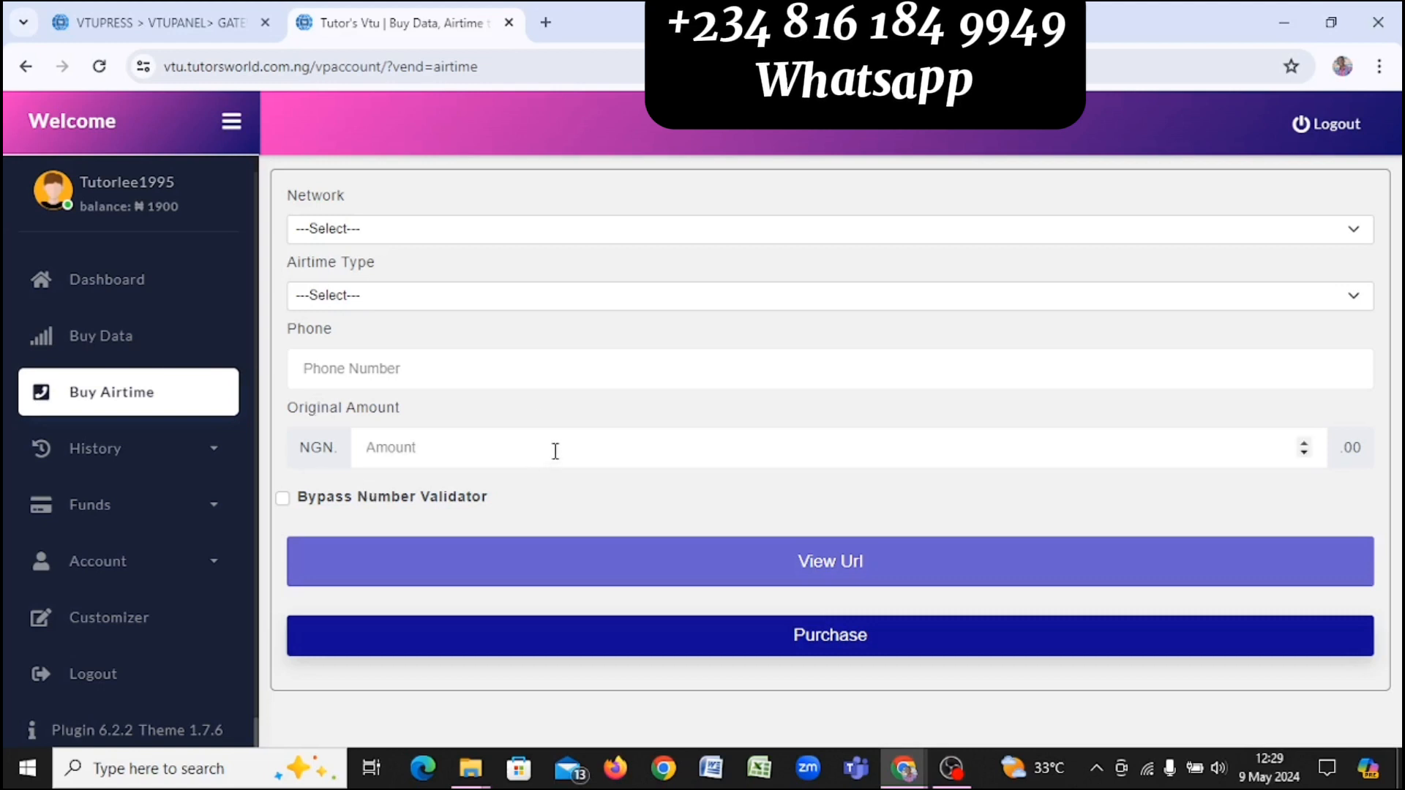
pyautogui.click(146, 343)
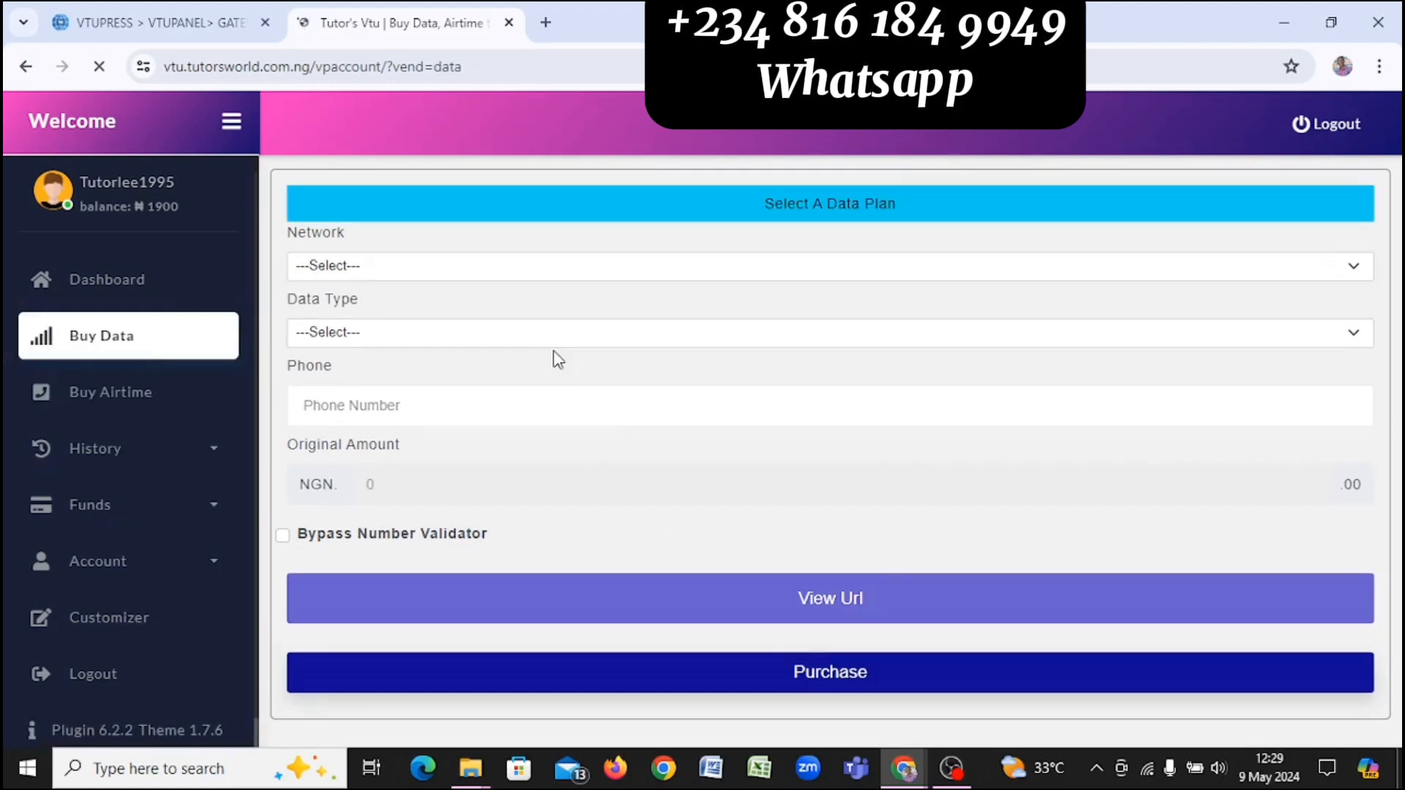
pyautogui.click(663, 276)
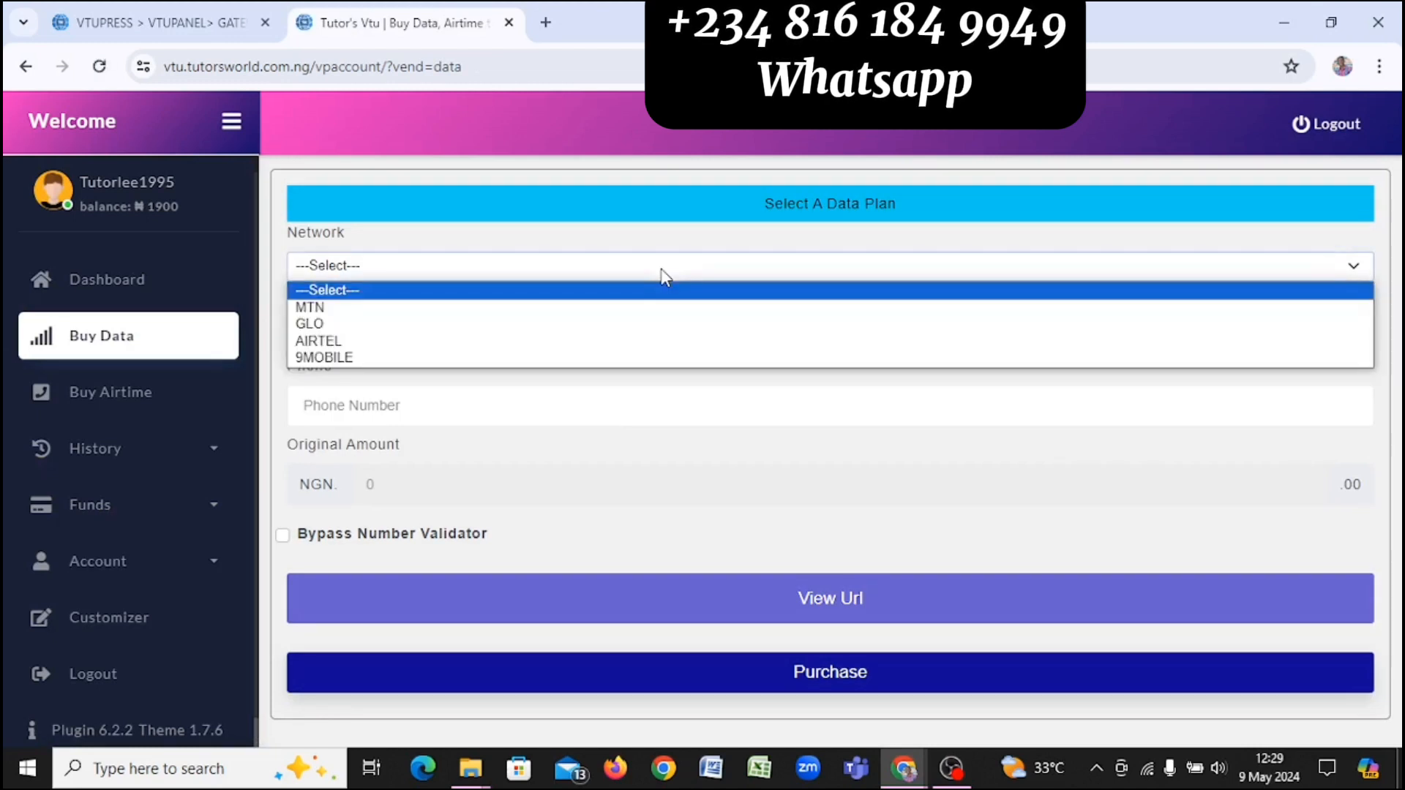
pyautogui.click(507, 309)
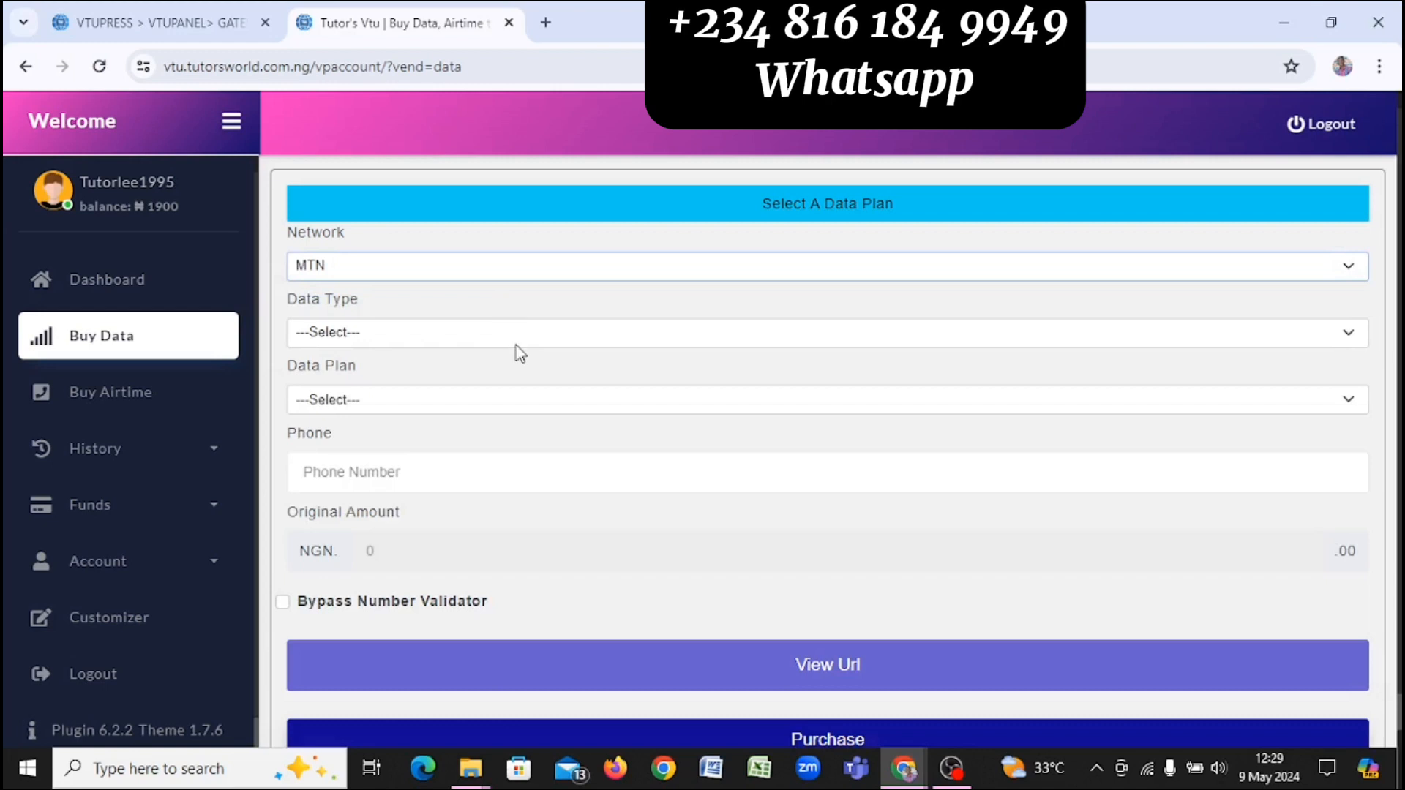
pyautogui.click(516, 344)
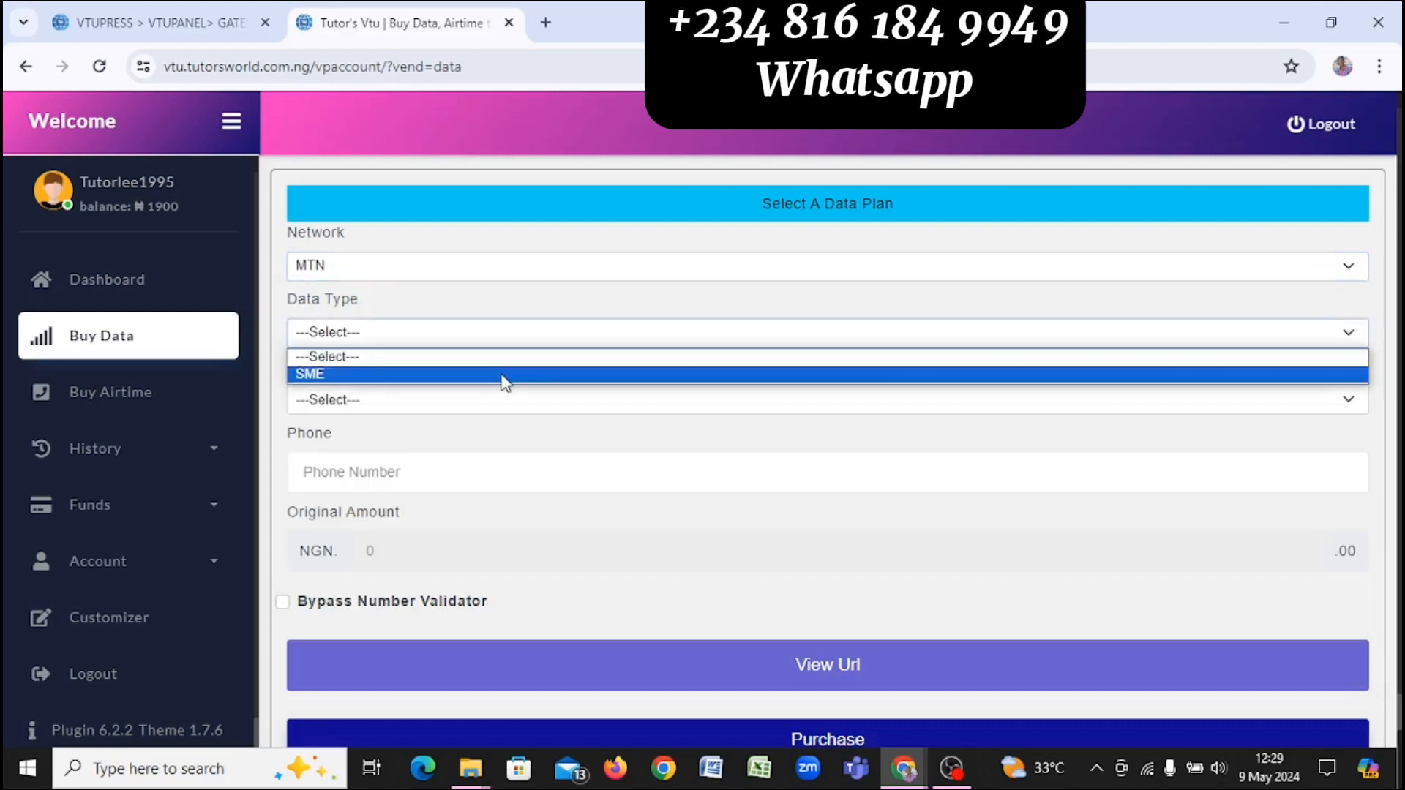
pyautogui.click(505, 376)
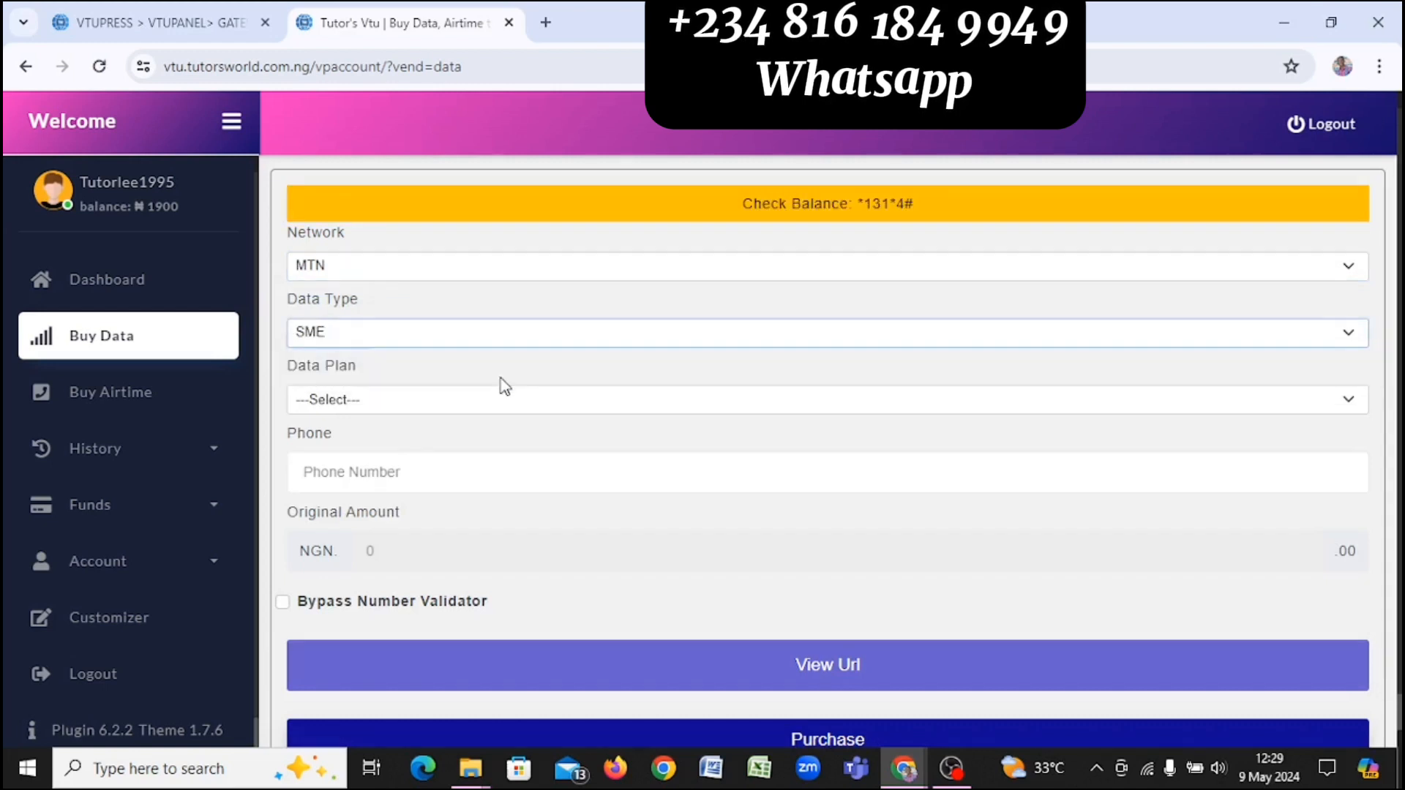
pyautogui.click(471, 402)
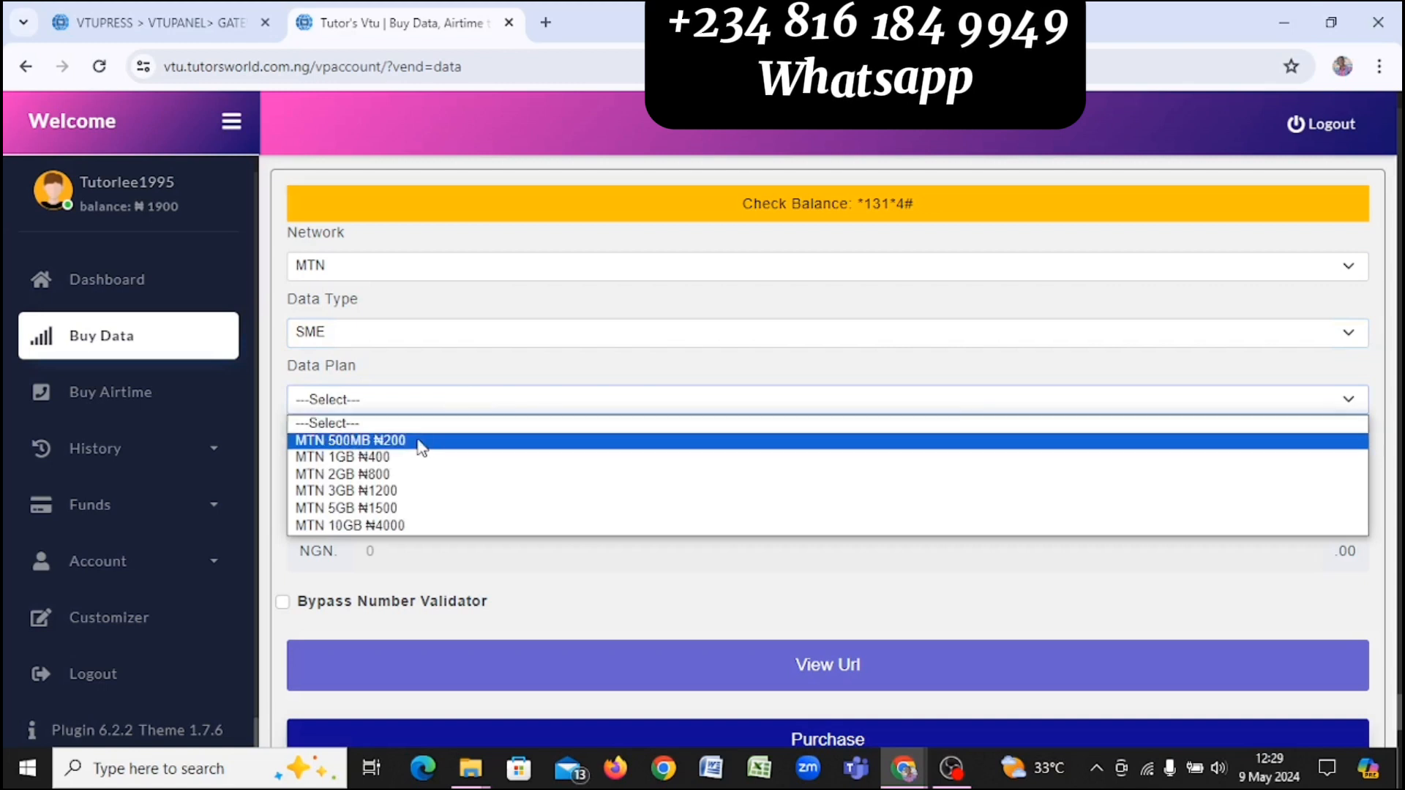
pyautogui.click(440, 405)
# Step: Try network GLO with data type SME to see its available plans
pyautogui.click(428, 275)
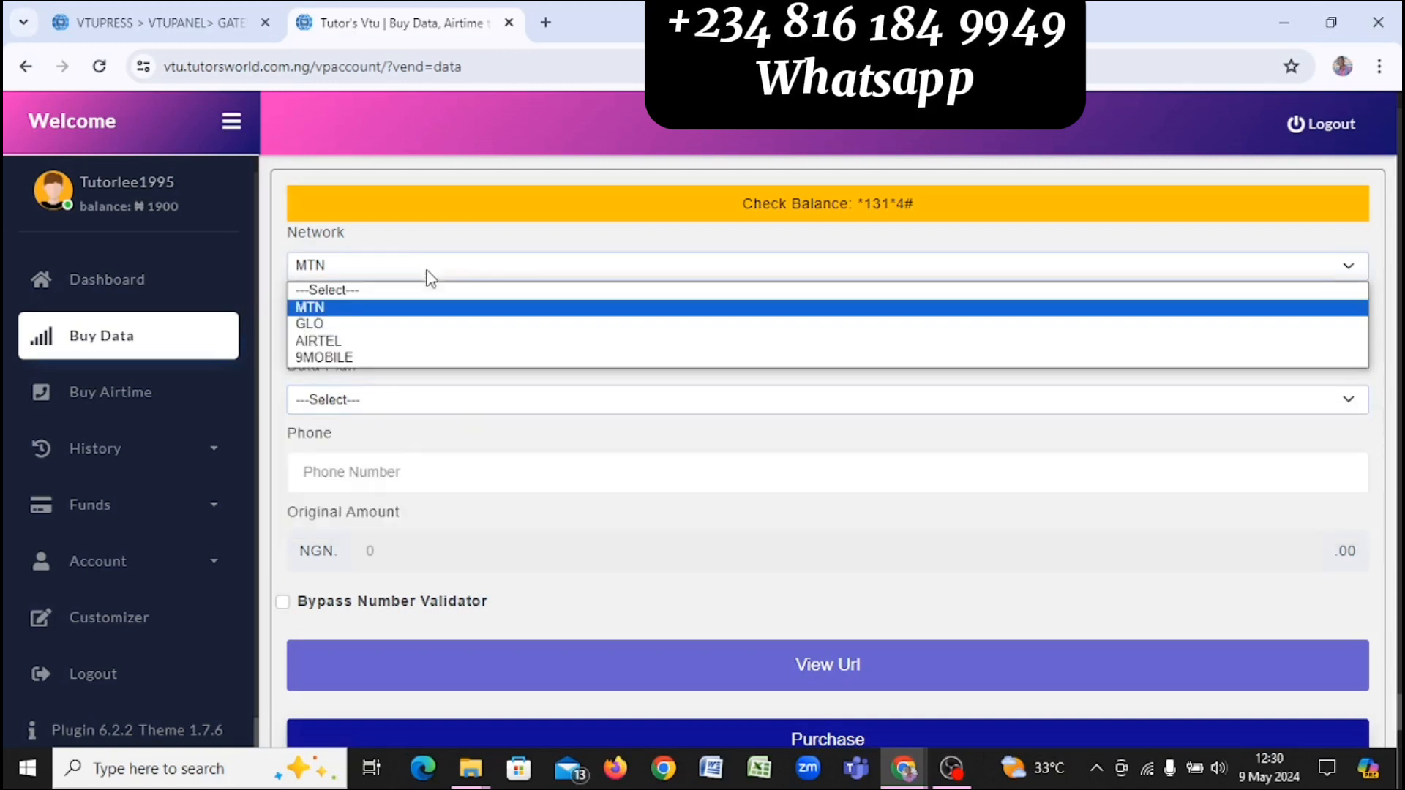
pyautogui.click(428, 330)
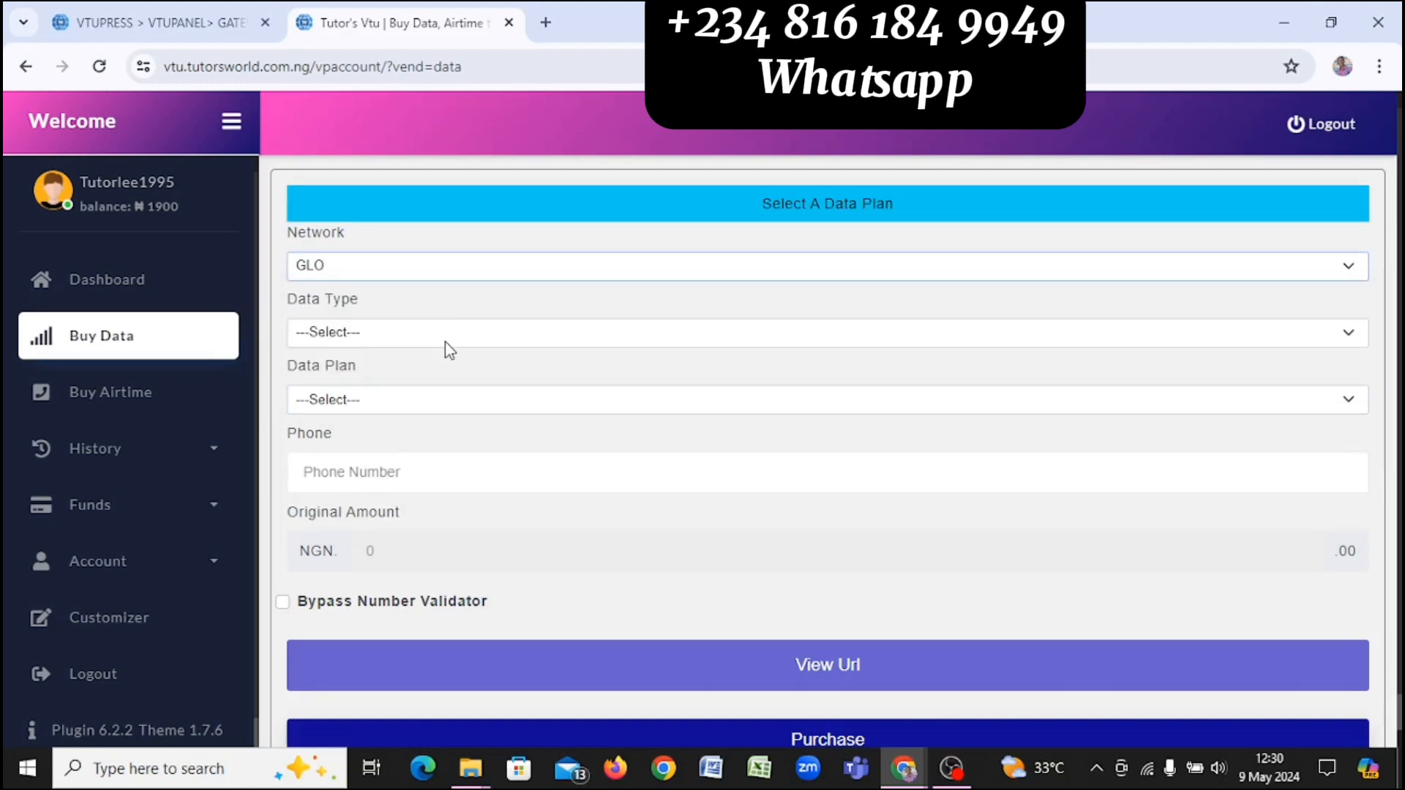
pyautogui.click(443, 337)
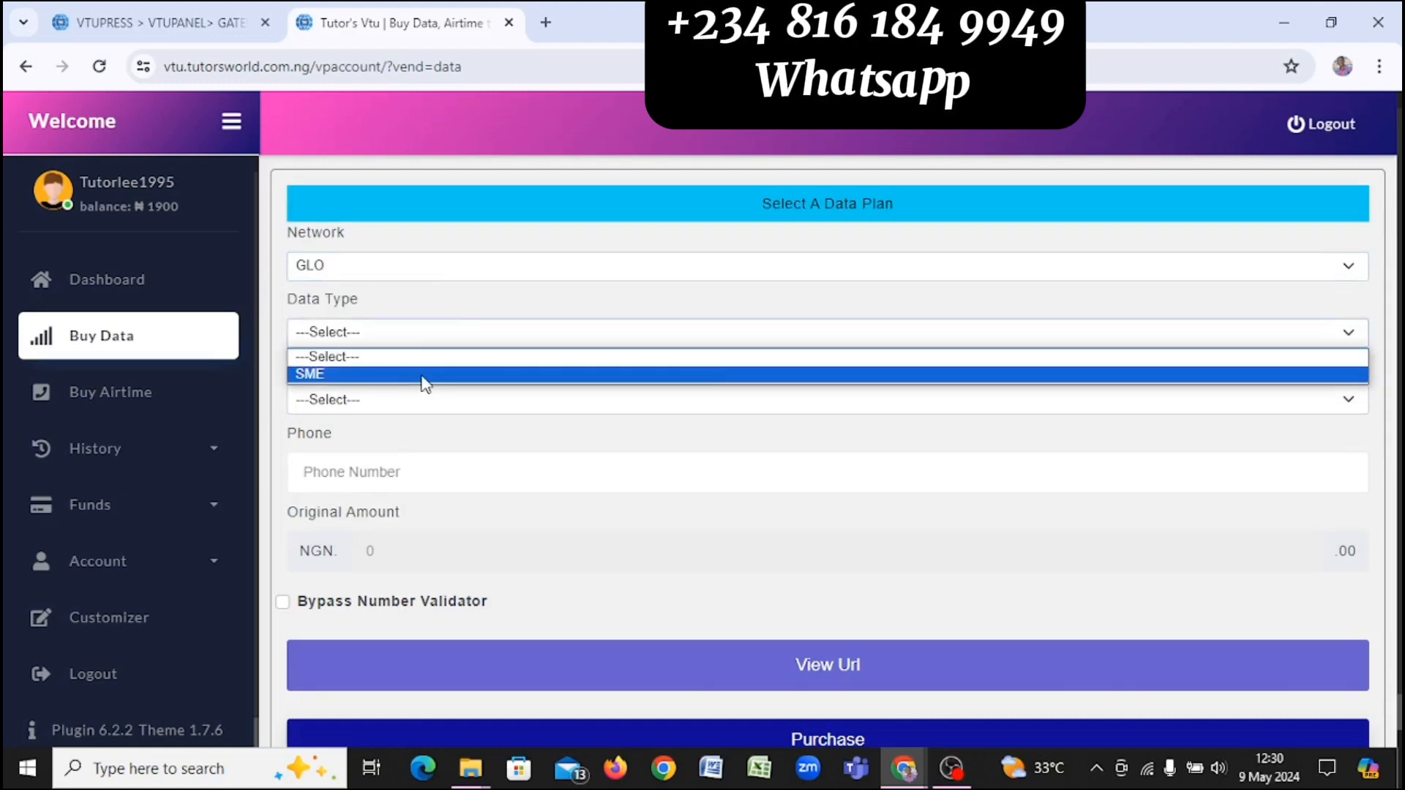
pyautogui.click(425, 376)
pyautogui.click(431, 403)
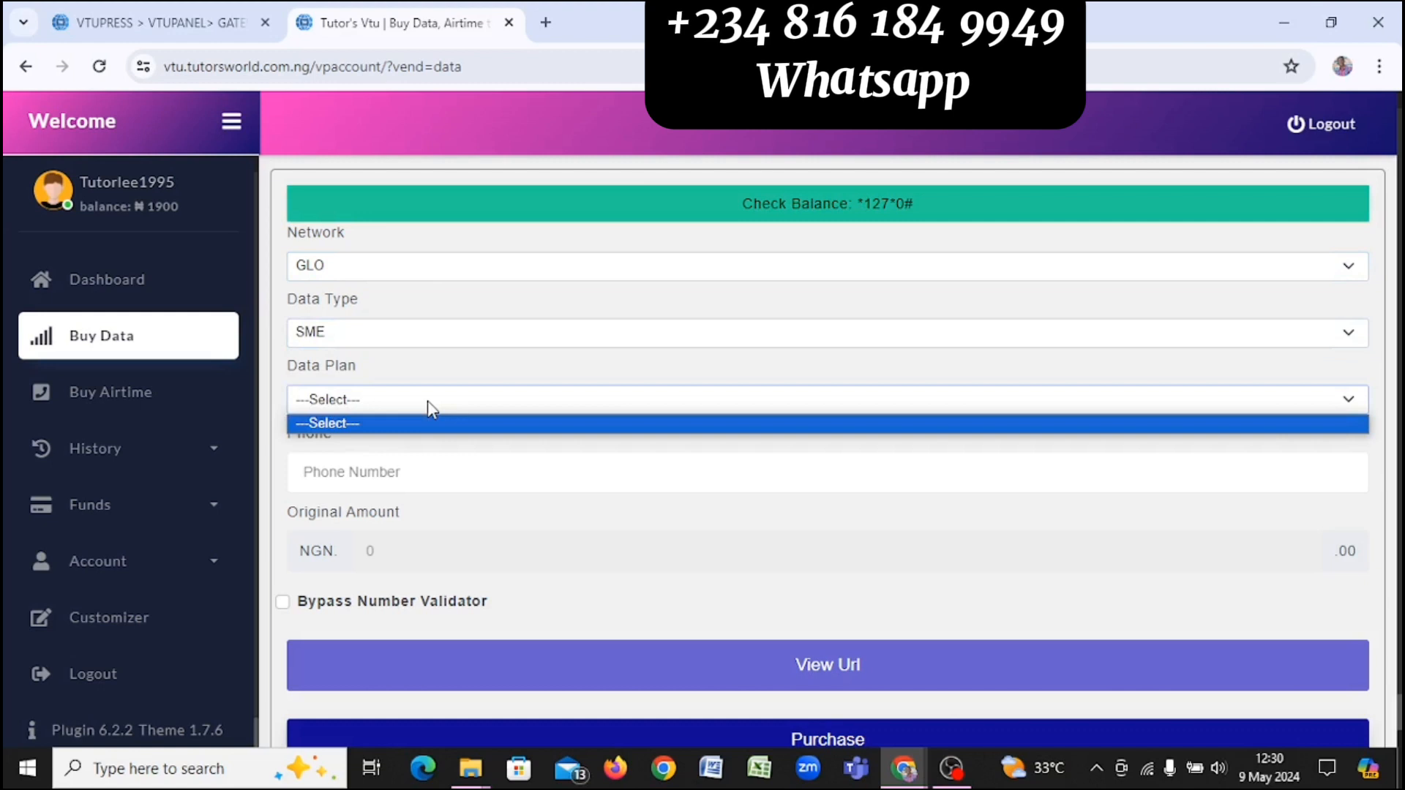
# Step: Switch back to MTN, SME, and pick the MTN 1GB ₦400 plan
pyautogui.click(440, 276)
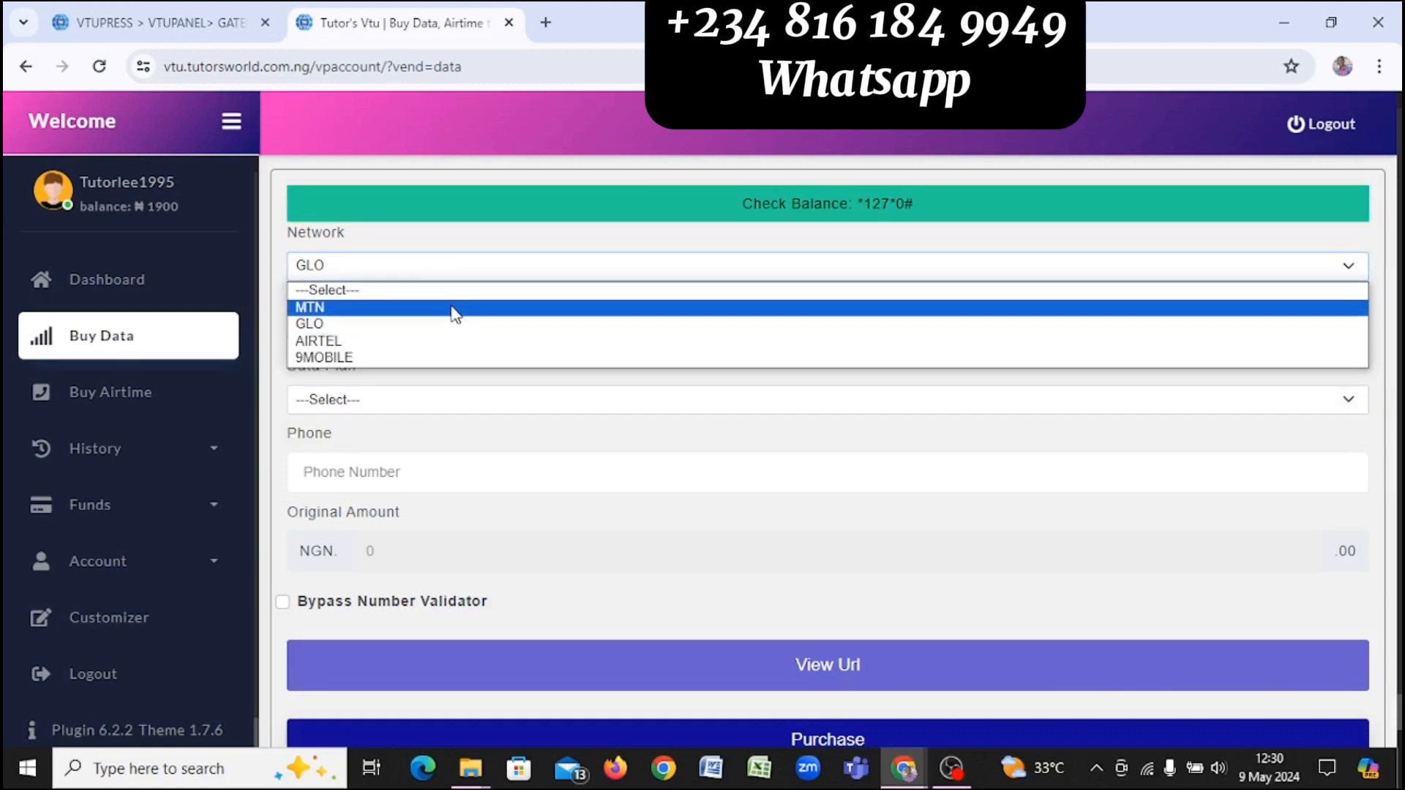
pyautogui.click(455, 308)
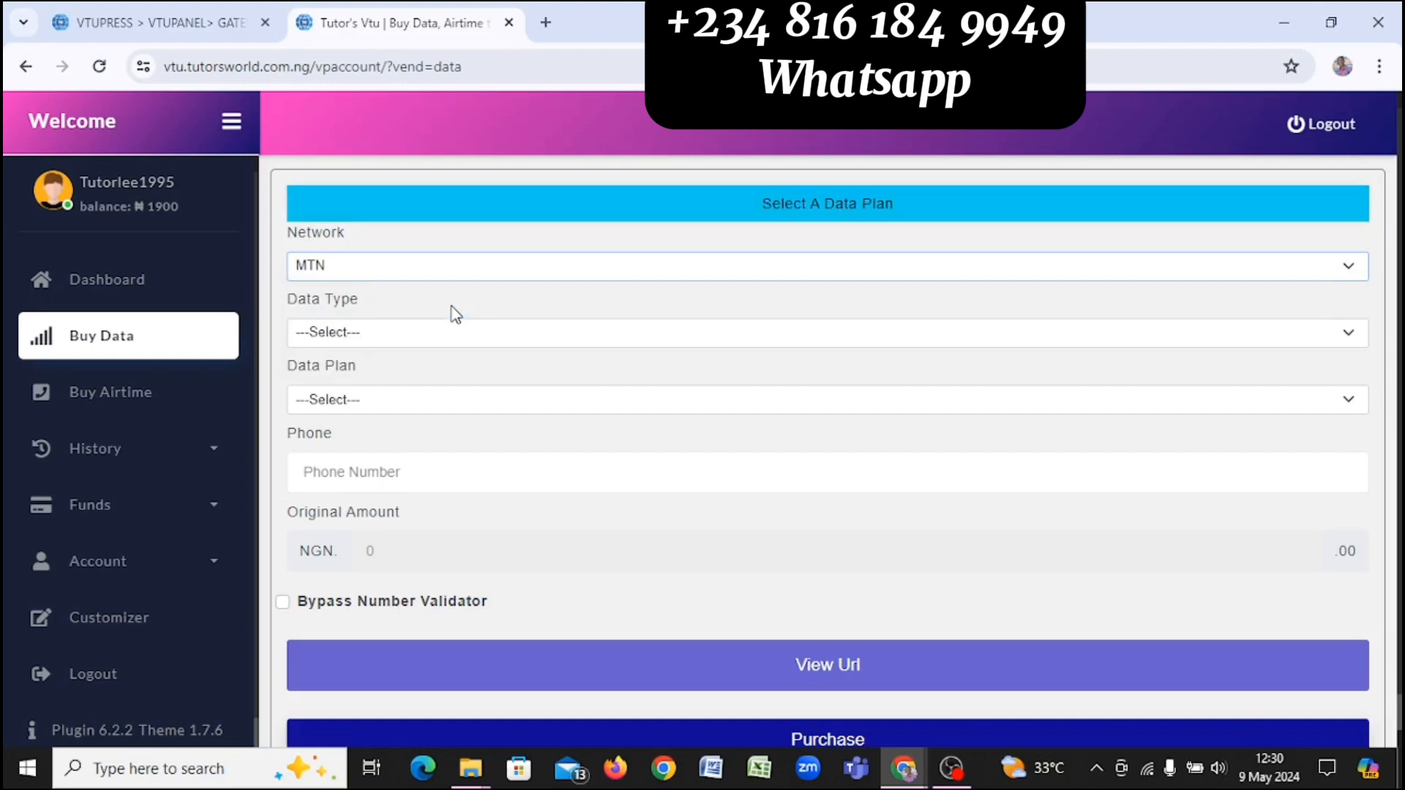
pyautogui.click(422, 344)
pyautogui.click(415, 388)
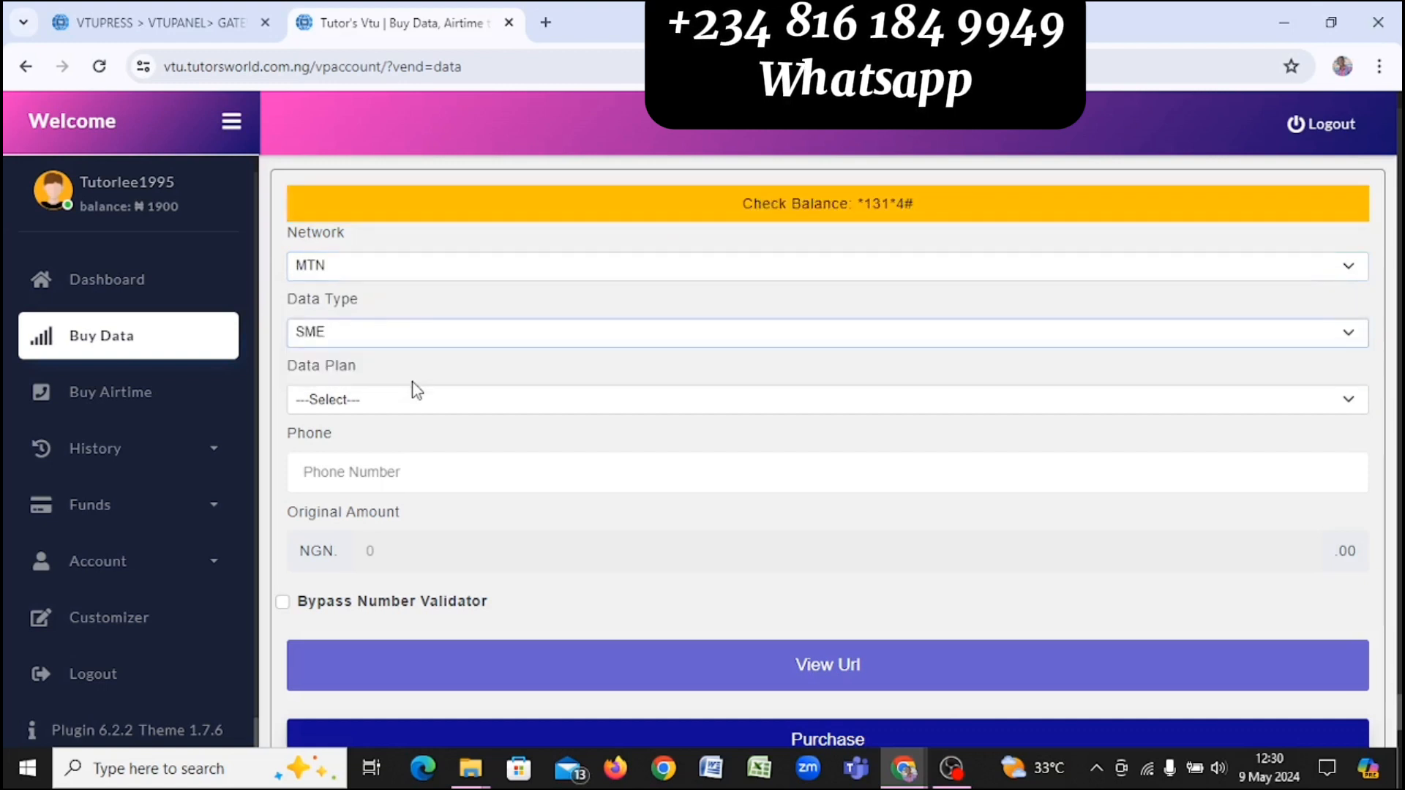
pyautogui.click(428, 399)
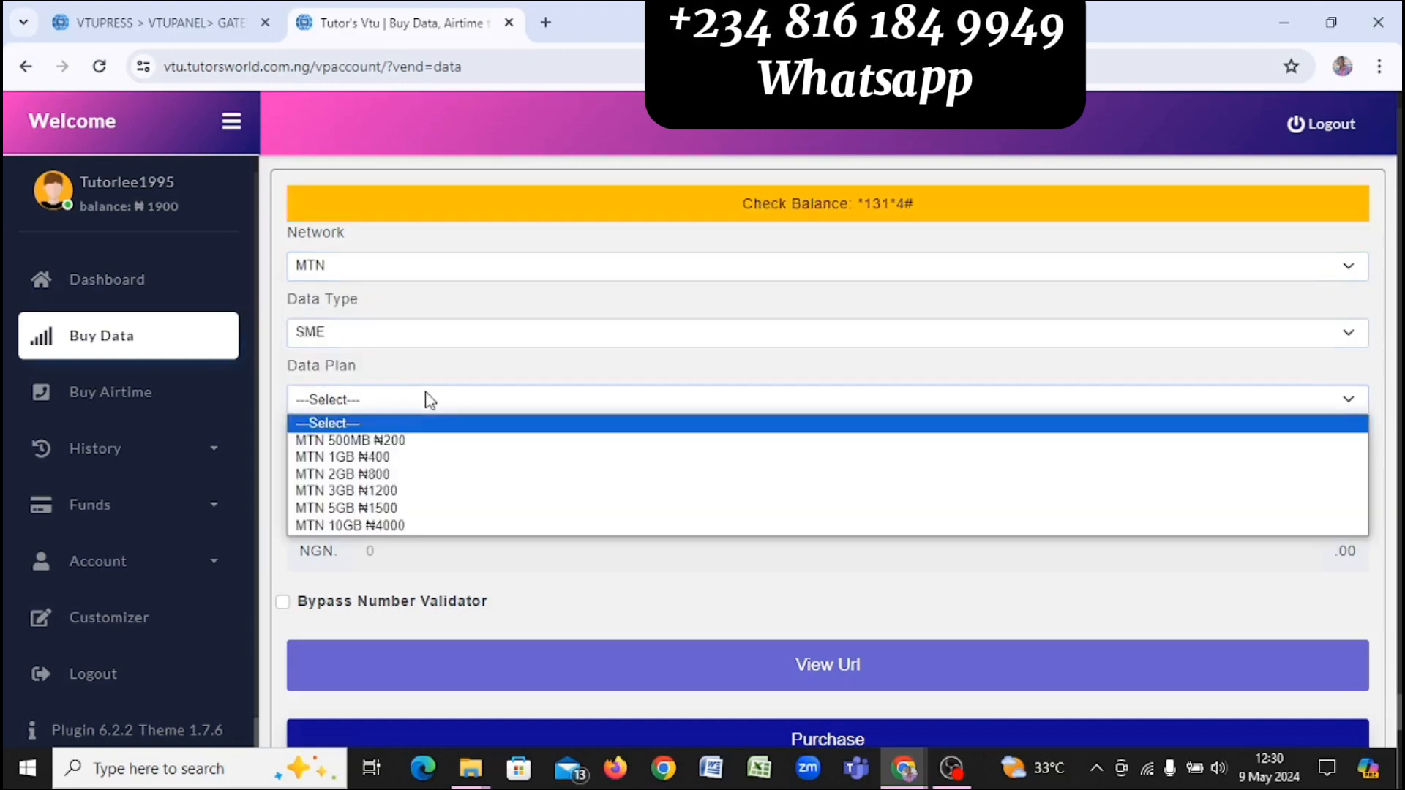
pyautogui.click(424, 458)
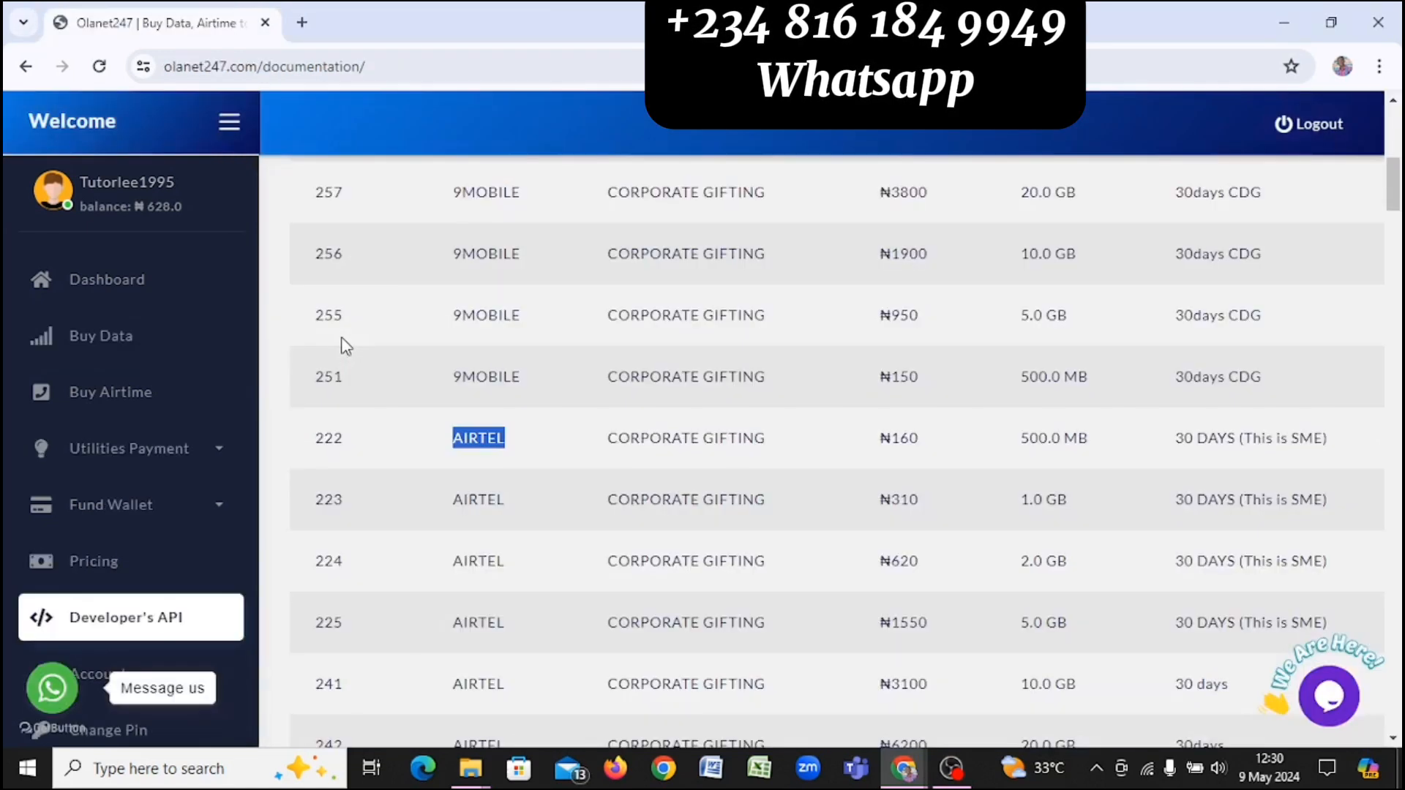
# Step: Scroll through the Olanet247 data price list, then return to the Buy Data form
pyautogui.scroll(-3, 876, 387)
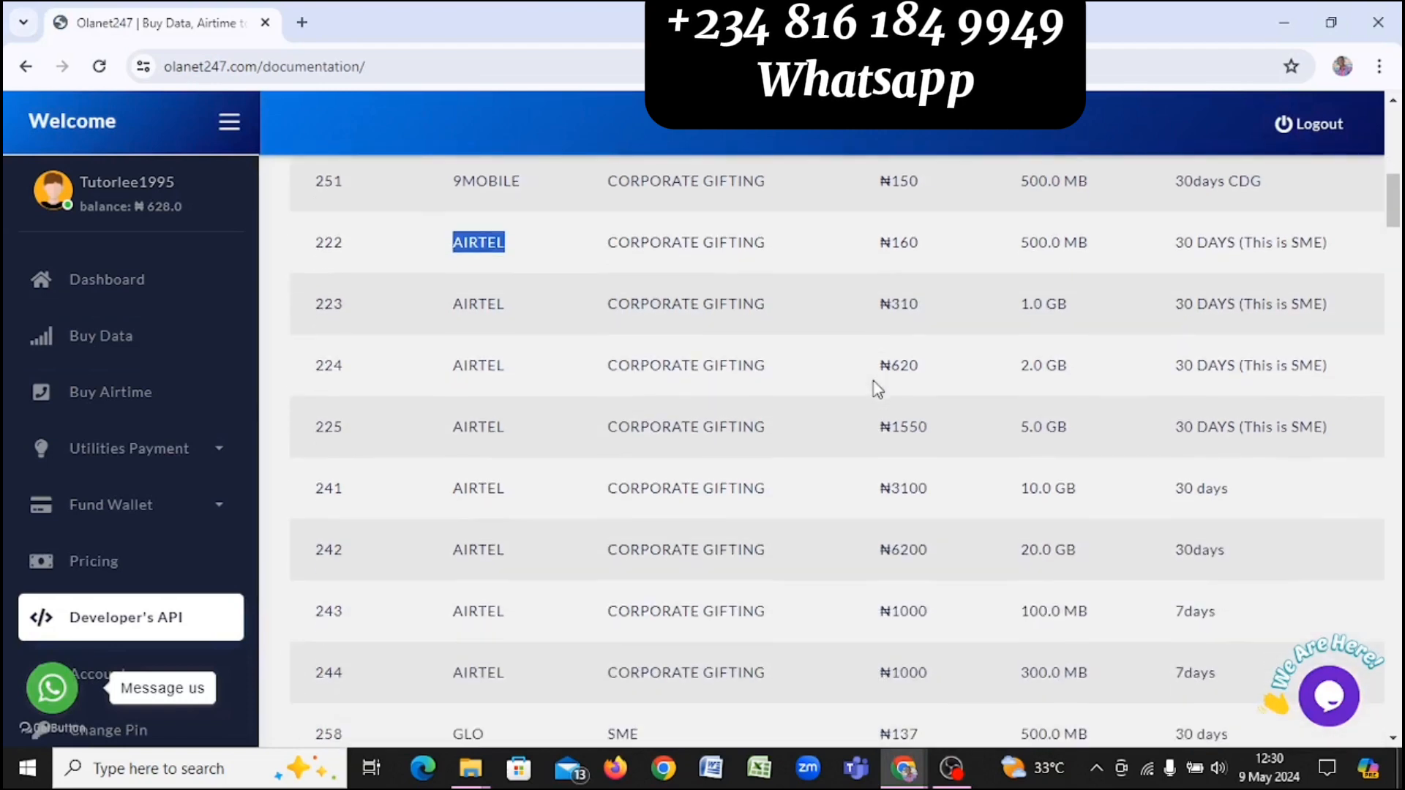
pyautogui.scroll(-3, 876, 388)
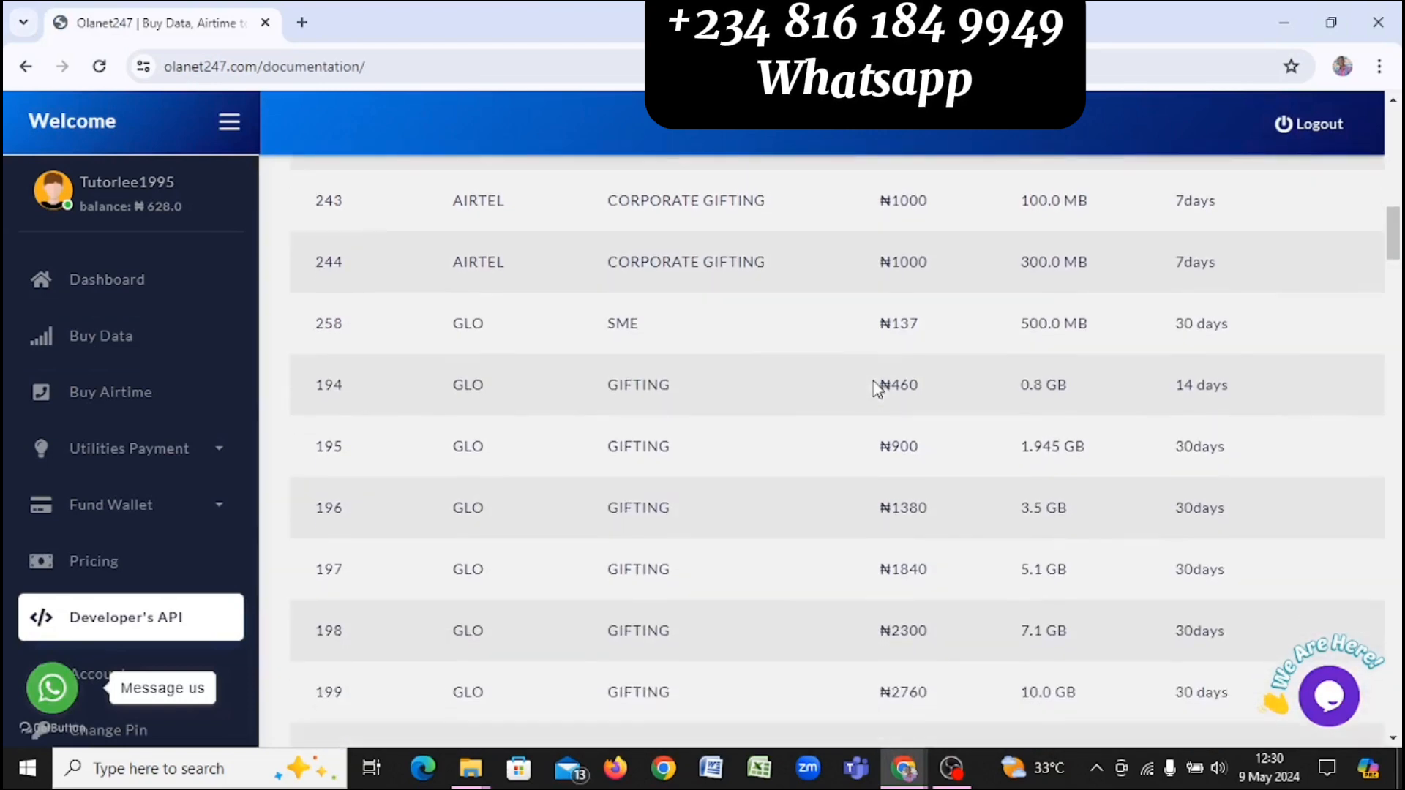
pyautogui.scroll(-9, 877, 389)
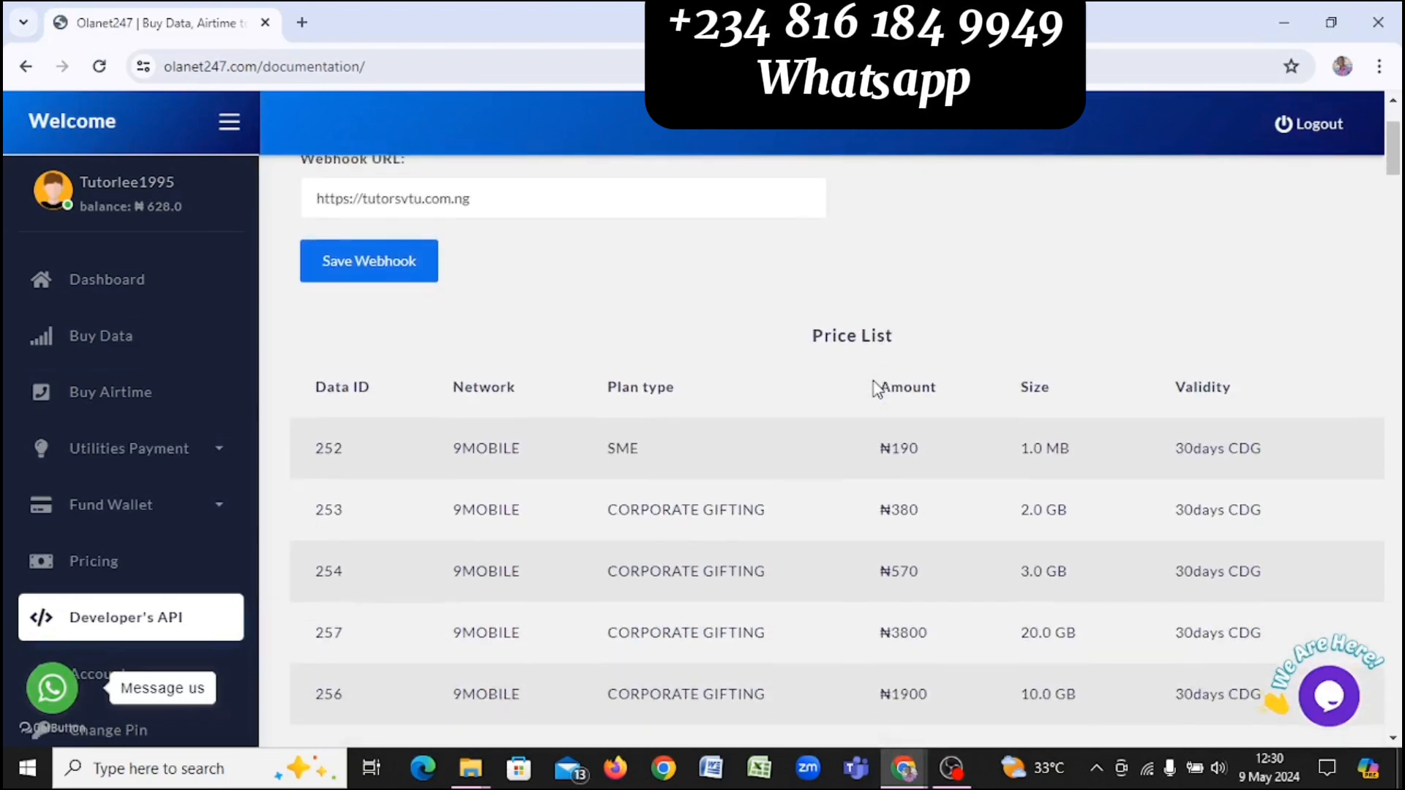
pyautogui.scroll(9, 878, 389)
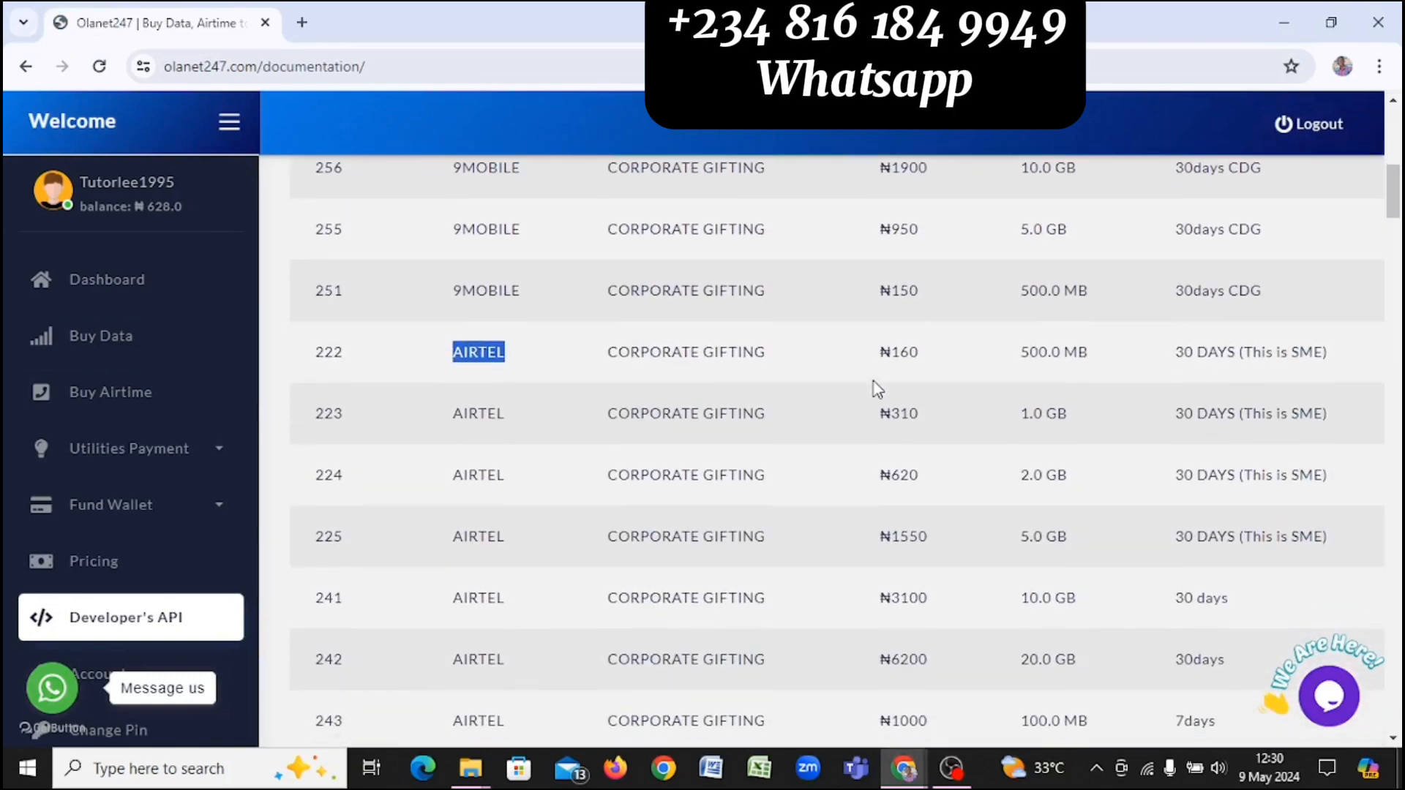
pyautogui.scroll(-15, 877, 389)
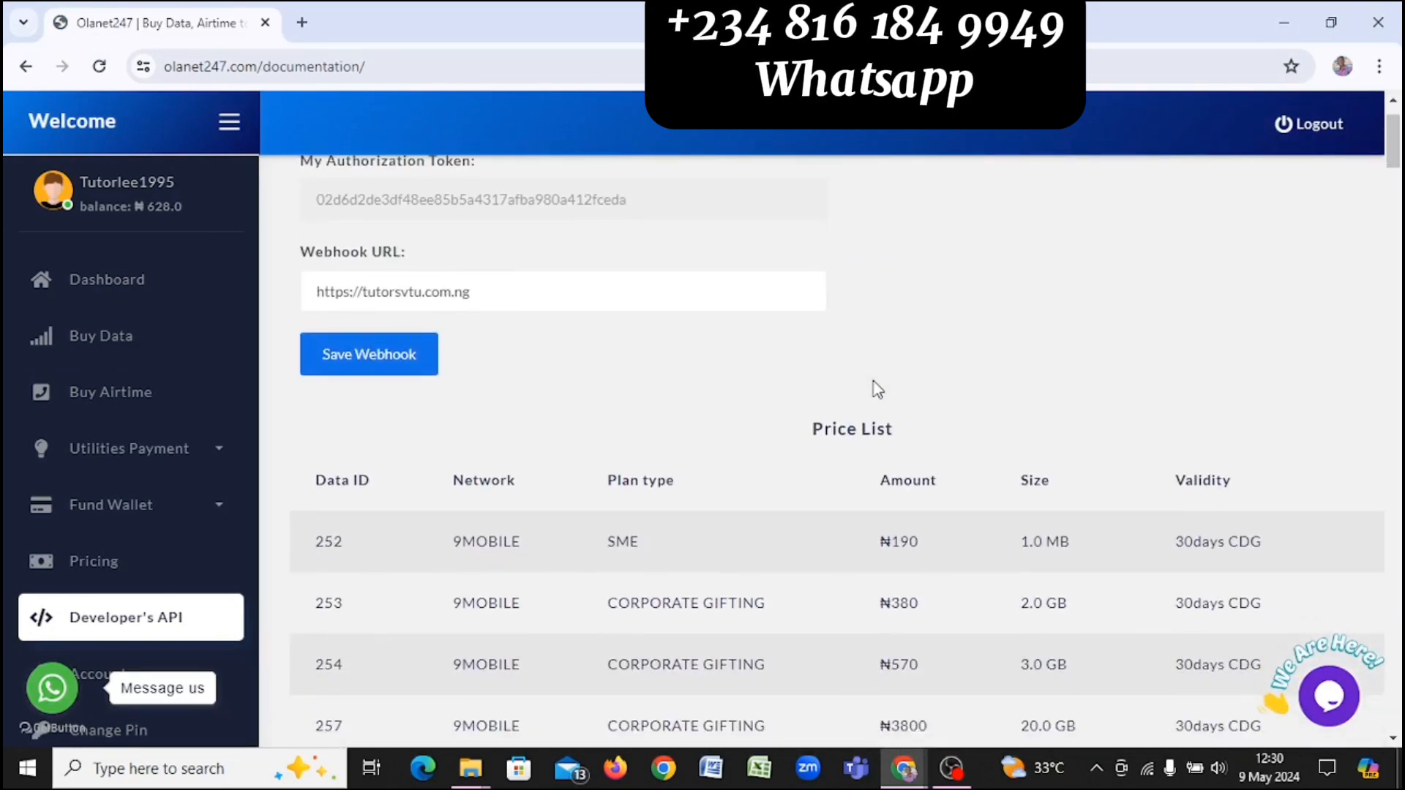
pyautogui.scroll(-12, 877, 389)
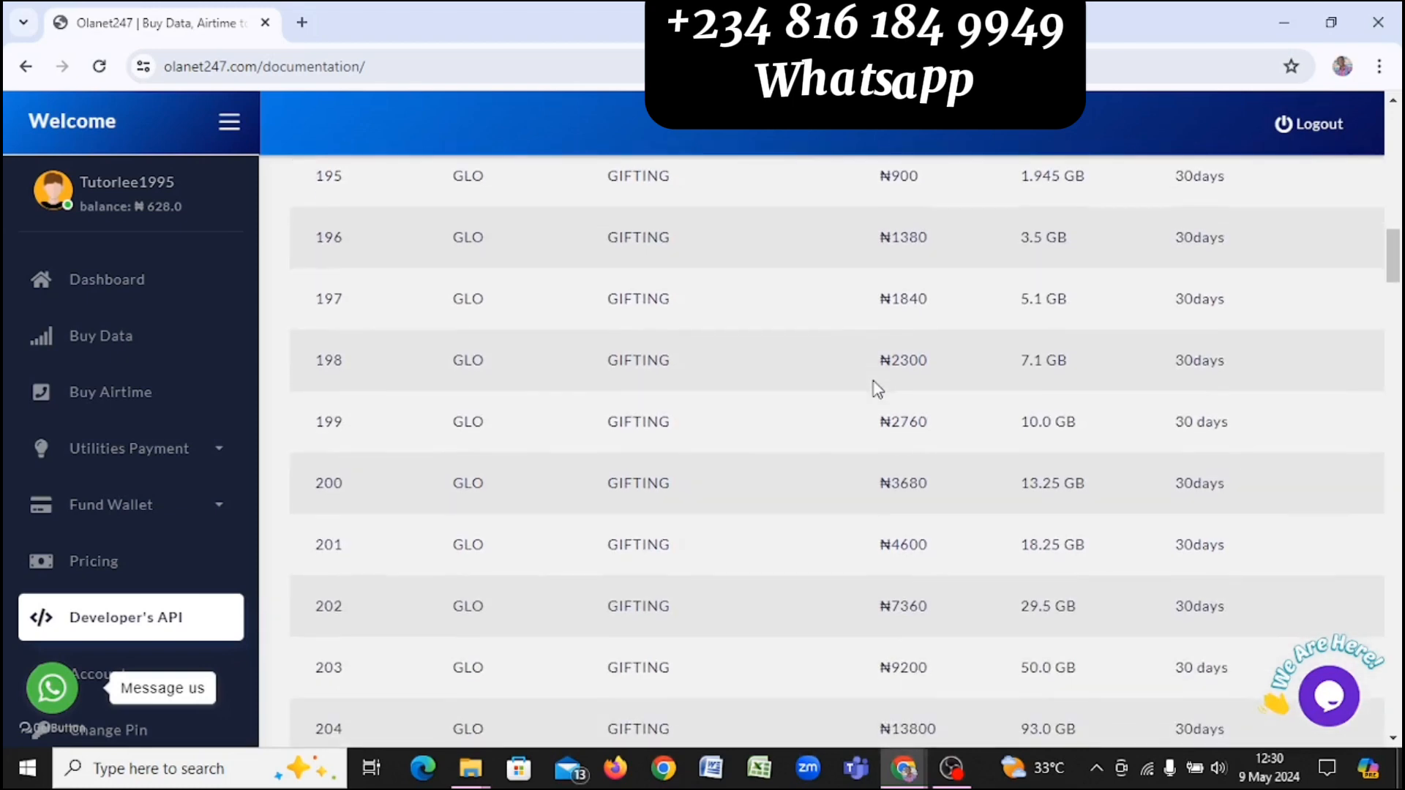
pyautogui.scroll(-9, 877, 390)
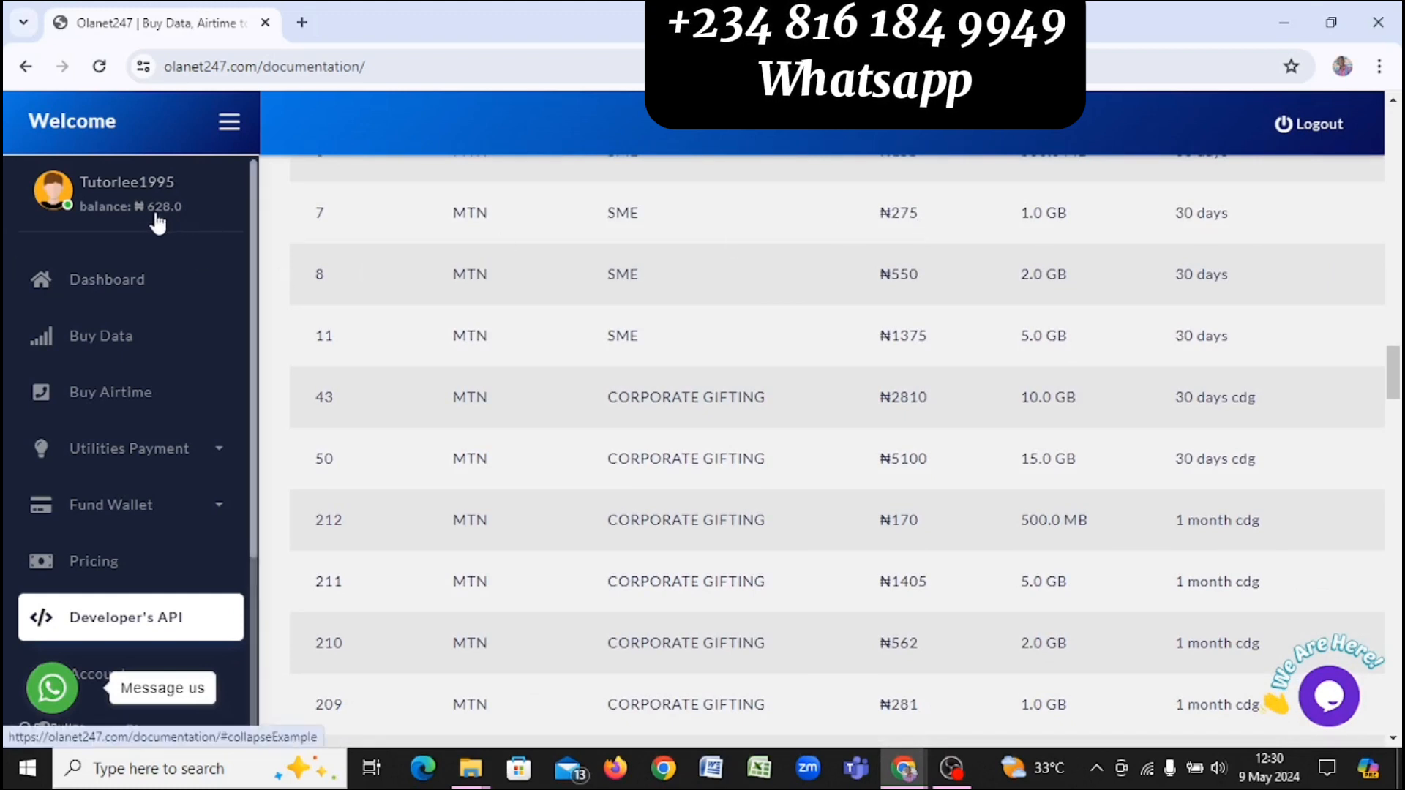
pyautogui.hotkey('alt', 'Tab')
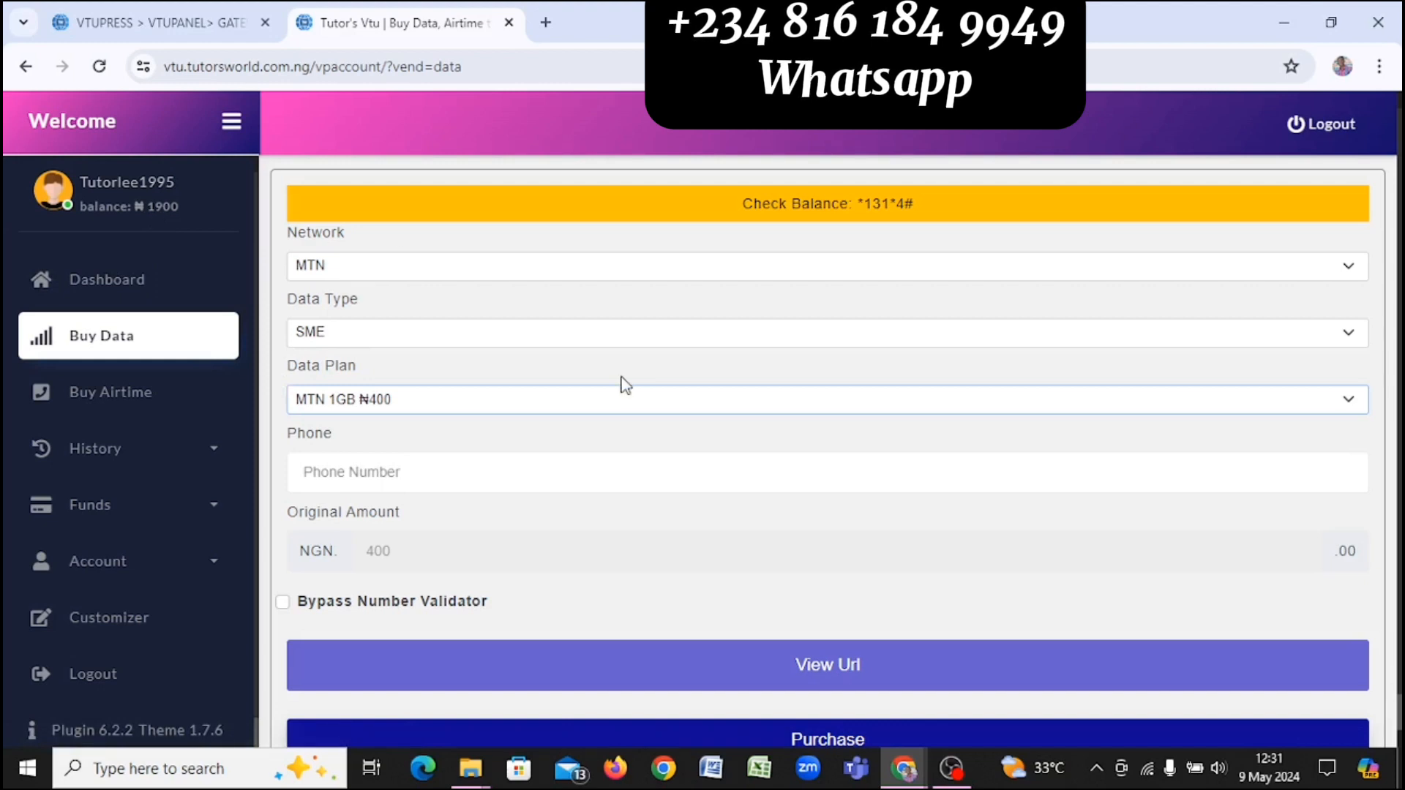
# Step: Fill in the suggested recipient phone number and submit the MTN 1GB purchase
pyautogui.scroll(-1, 624, 384)
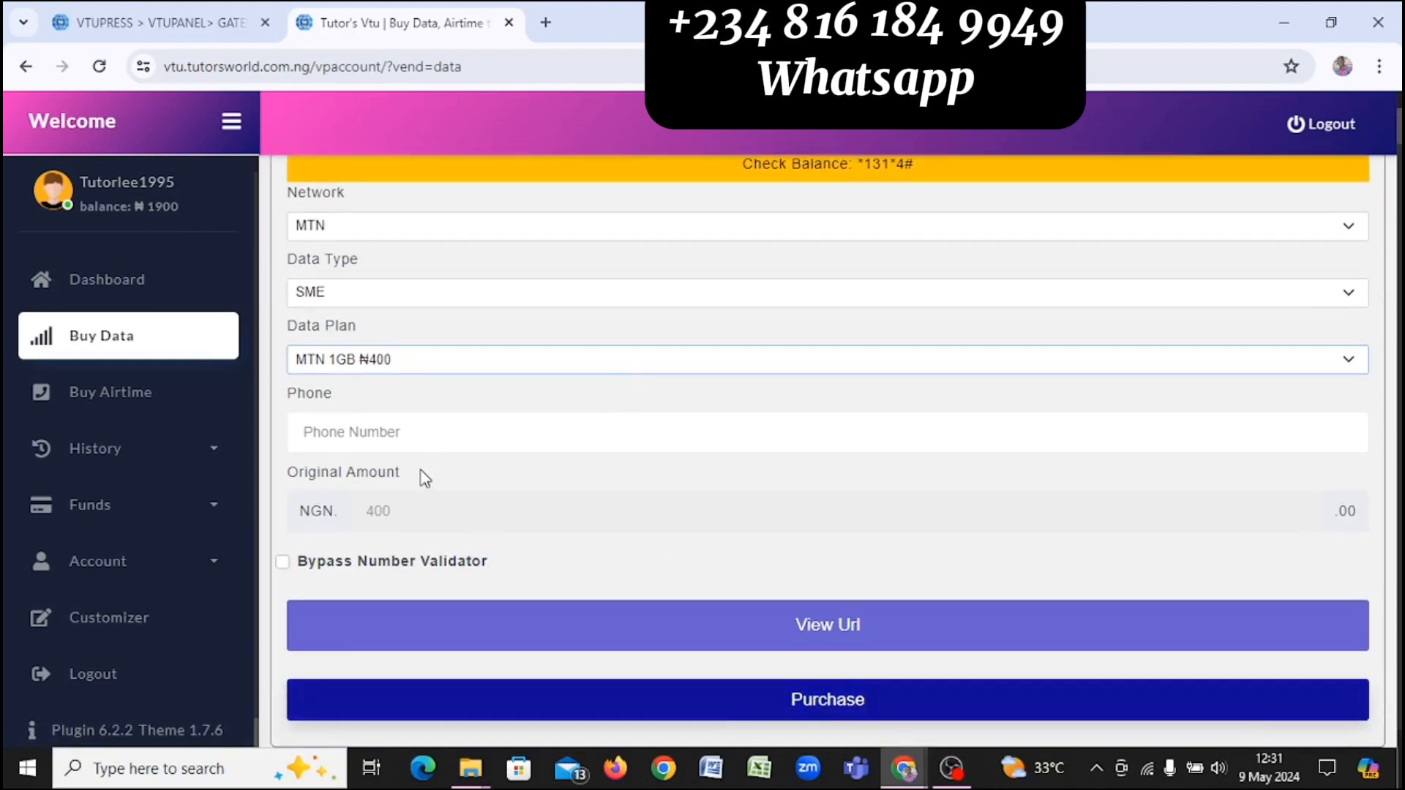
pyautogui.click(543, 430)
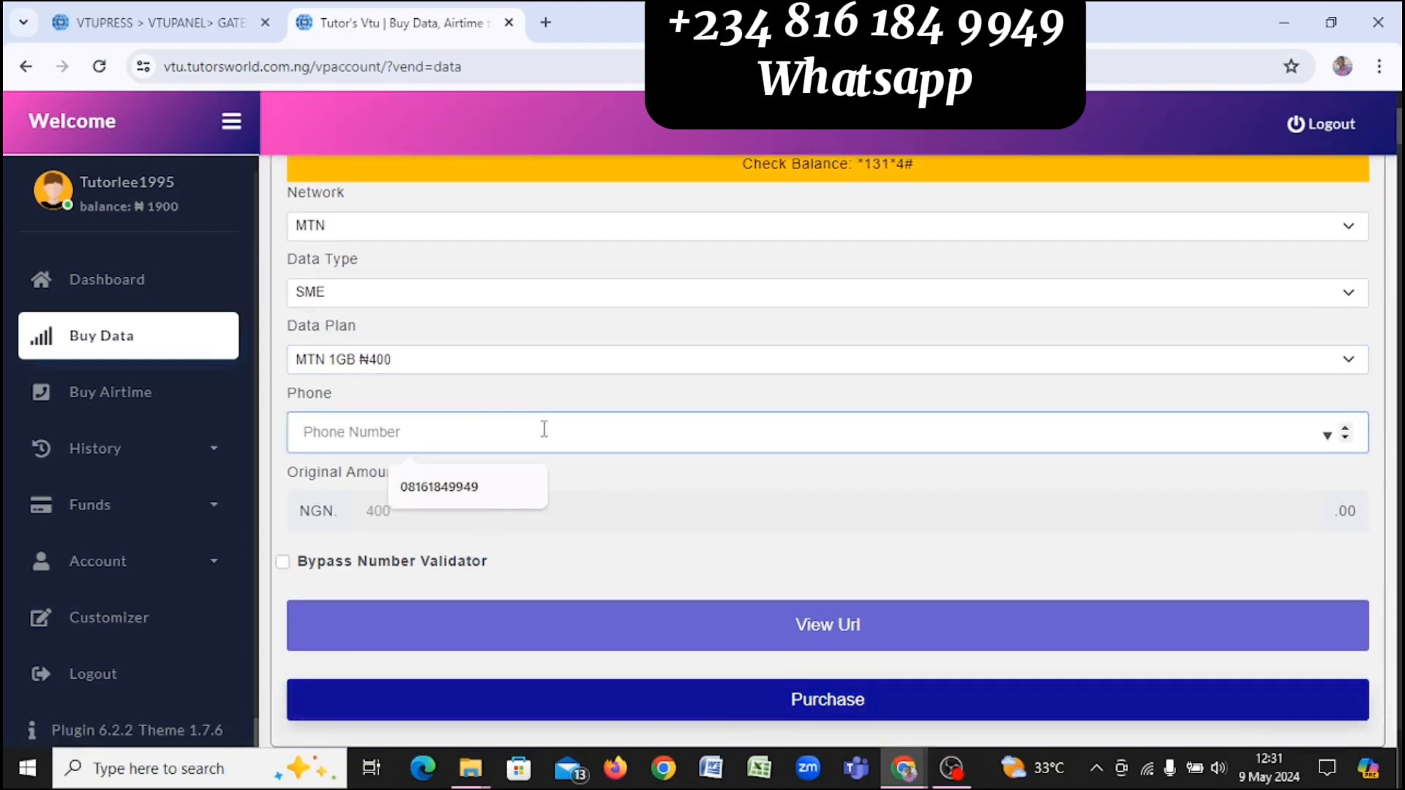
pyautogui.click(453, 487)
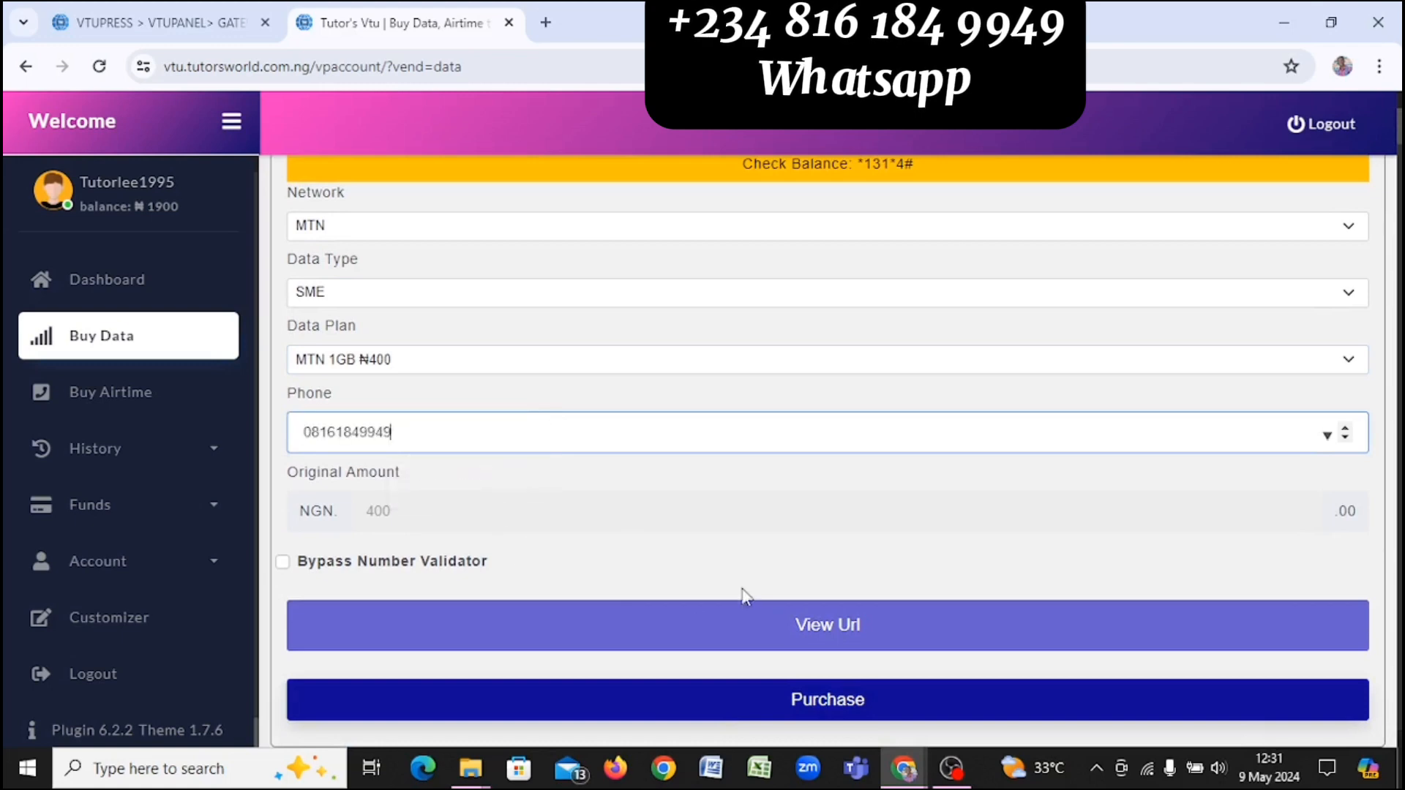
pyautogui.click(868, 714)
# Step: Enter the transaction PIN, proceed, and dismiss the Transaction Successful message
pyautogui.click(644, 300)
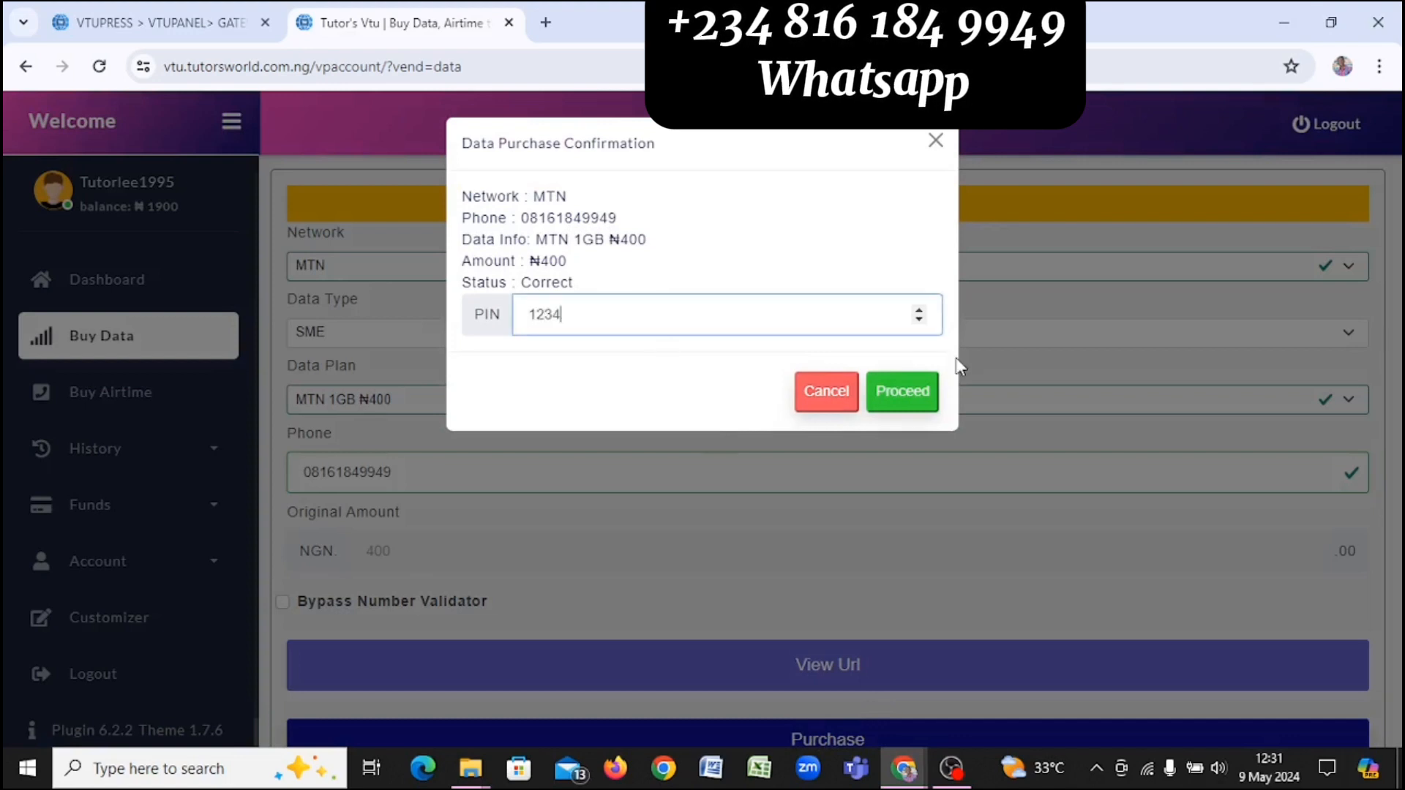
pyautogui.click(908, 399)
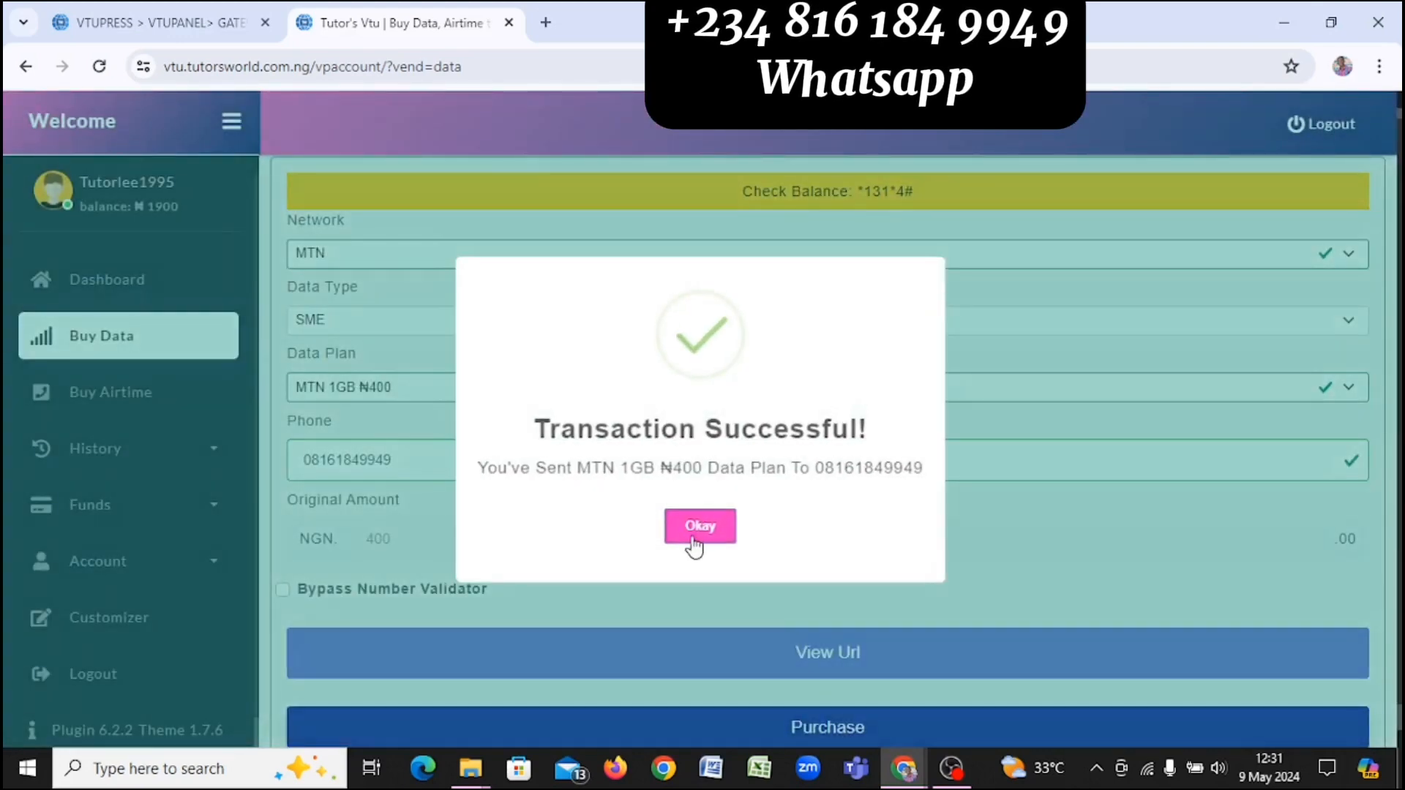
pyautogui.click(700, 527)
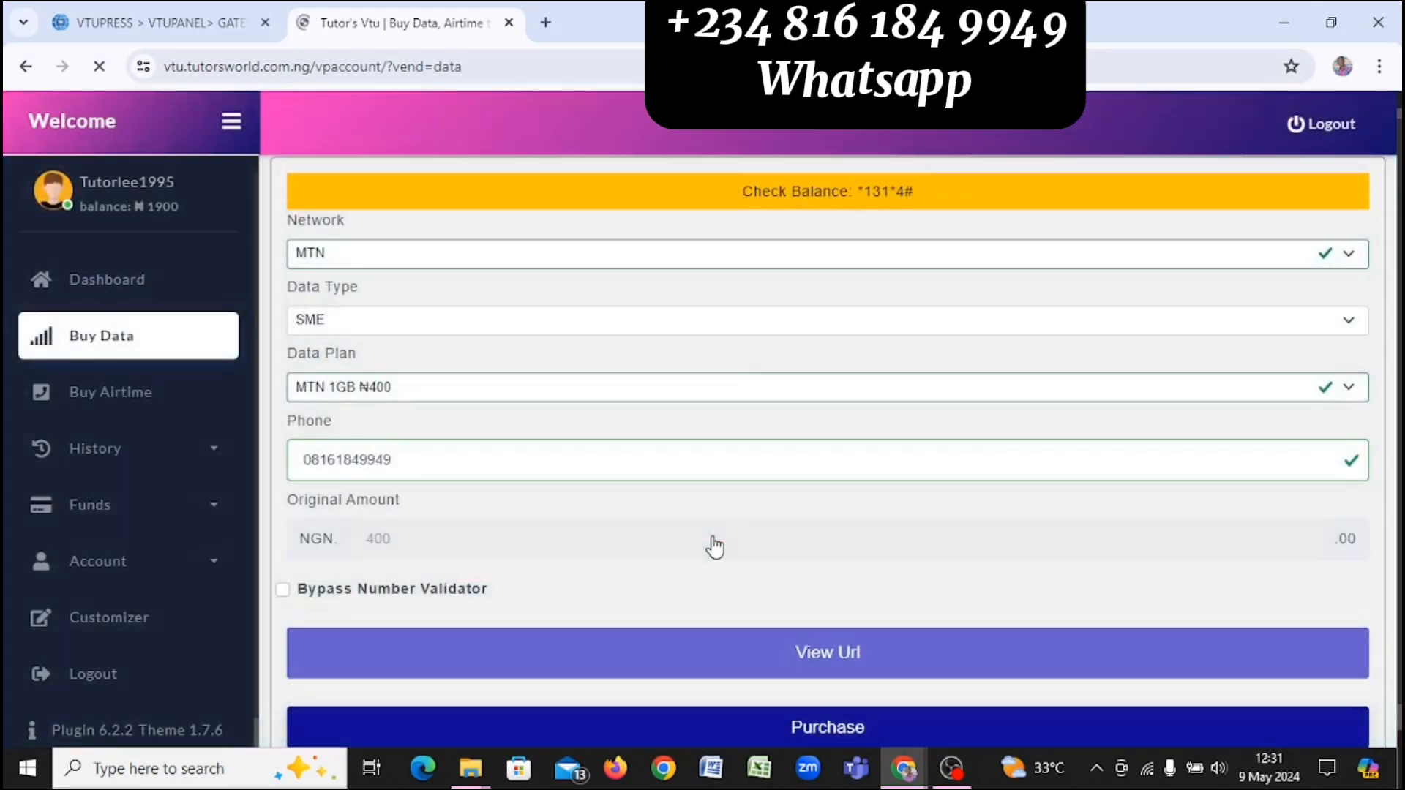